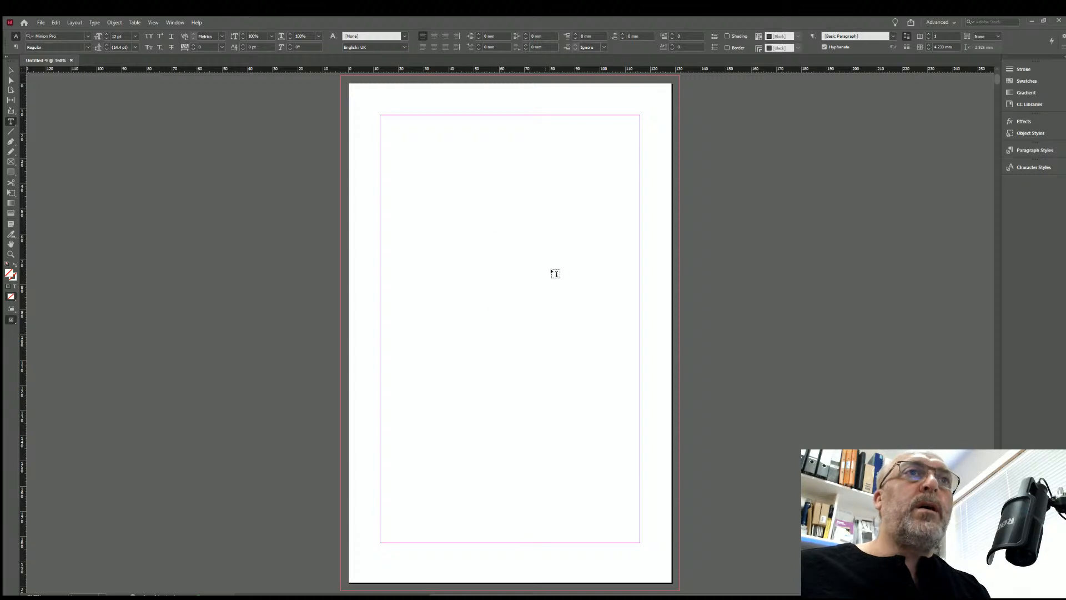
# Look over the blank document pages and open the parent page spread for editing.
pyautogui.scroll(-10, 555, 275)
pyautogui.scroll(-5, 549, 294)
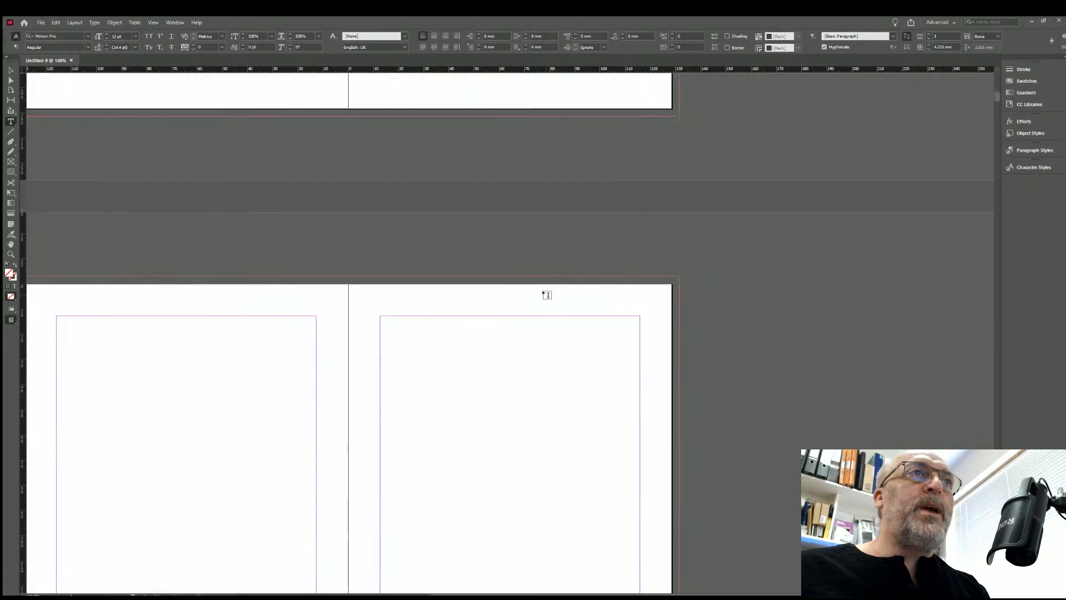
pyautogui.scroll(-7, 546, 294)
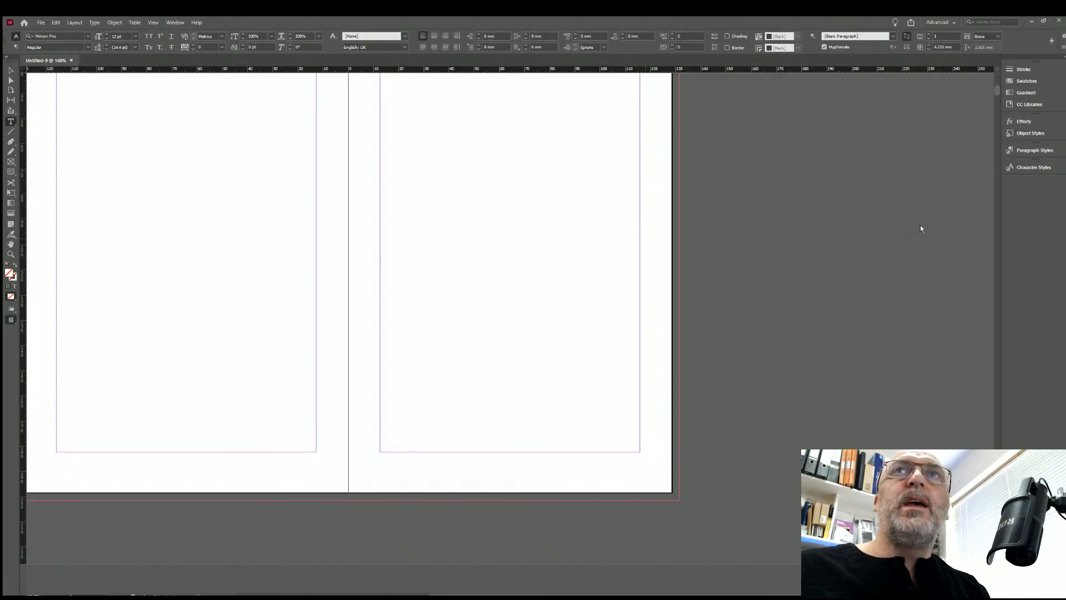
pyautogui.scroll(7, 538, 276)
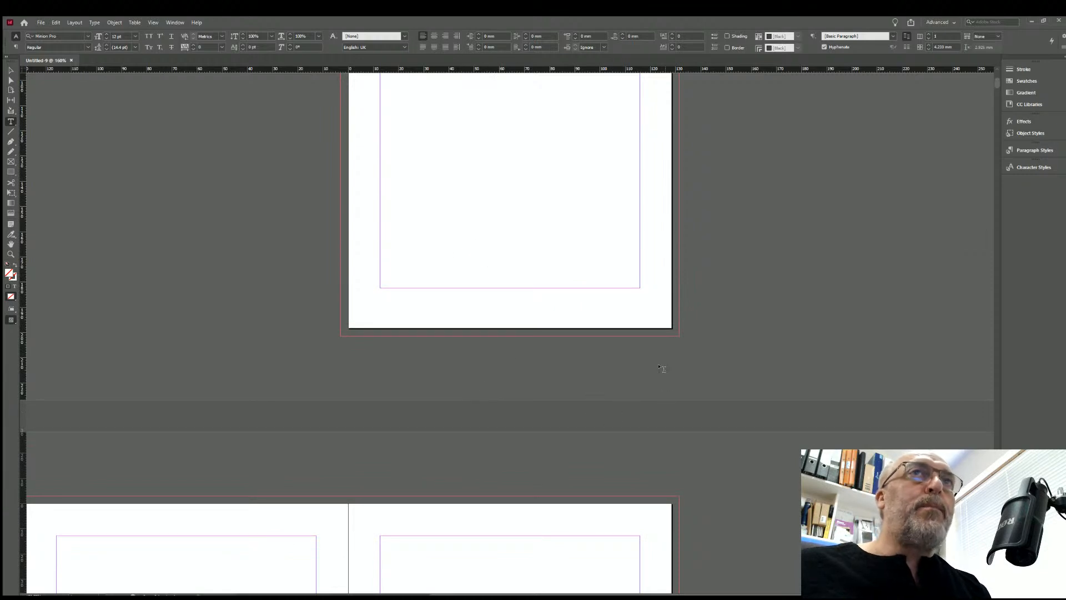
pyautogui.scroll(3, 661, 368)
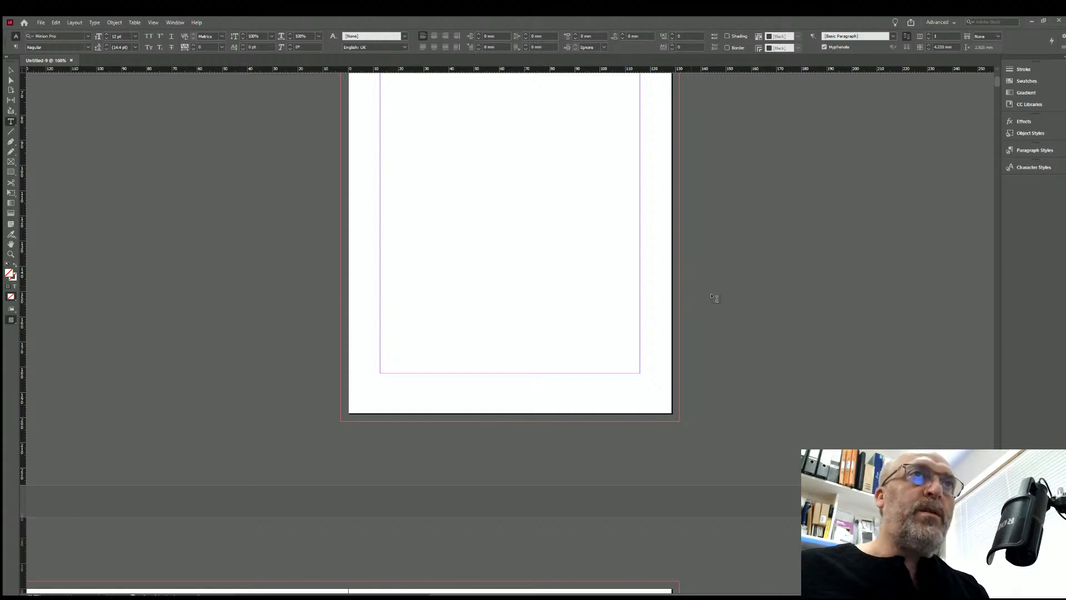
pyautogui.scroll(3, 717, 302)
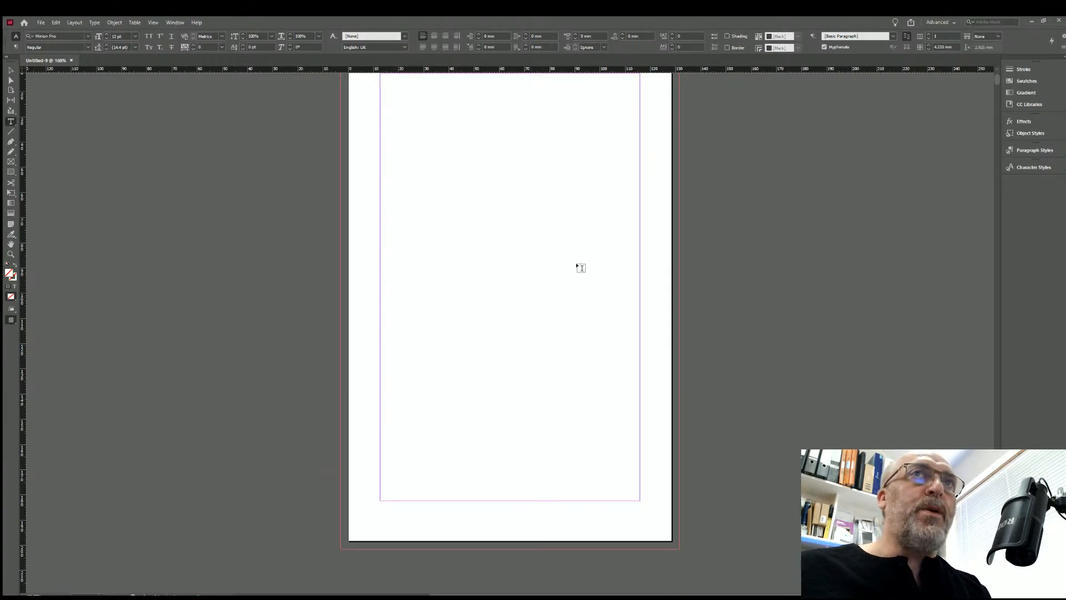
pyautogui.scroll(4, 765, 277)
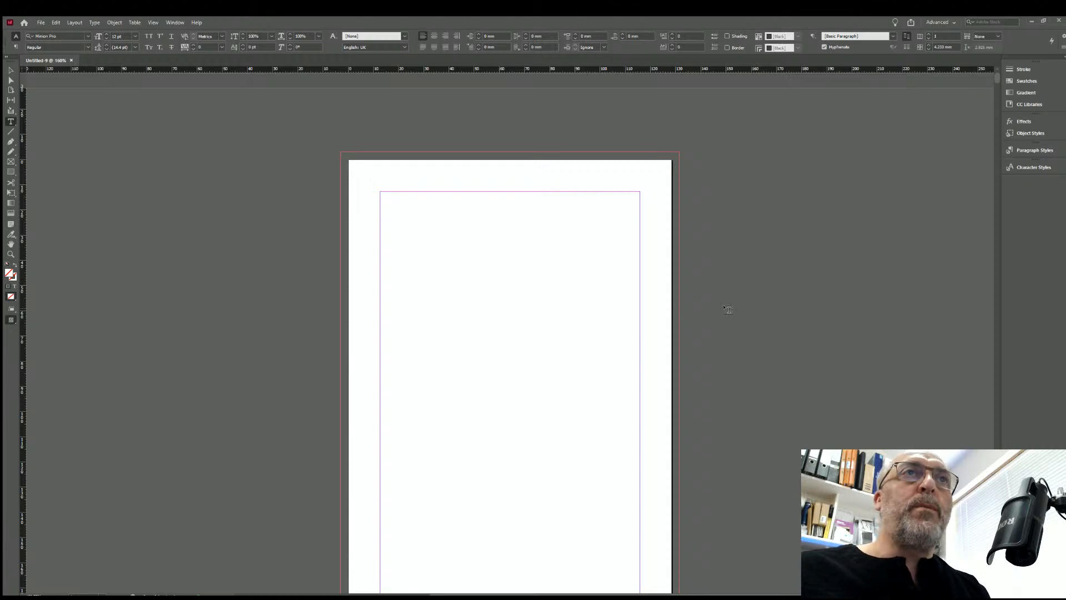
pyautogui.scroll(-6, 730, 307)
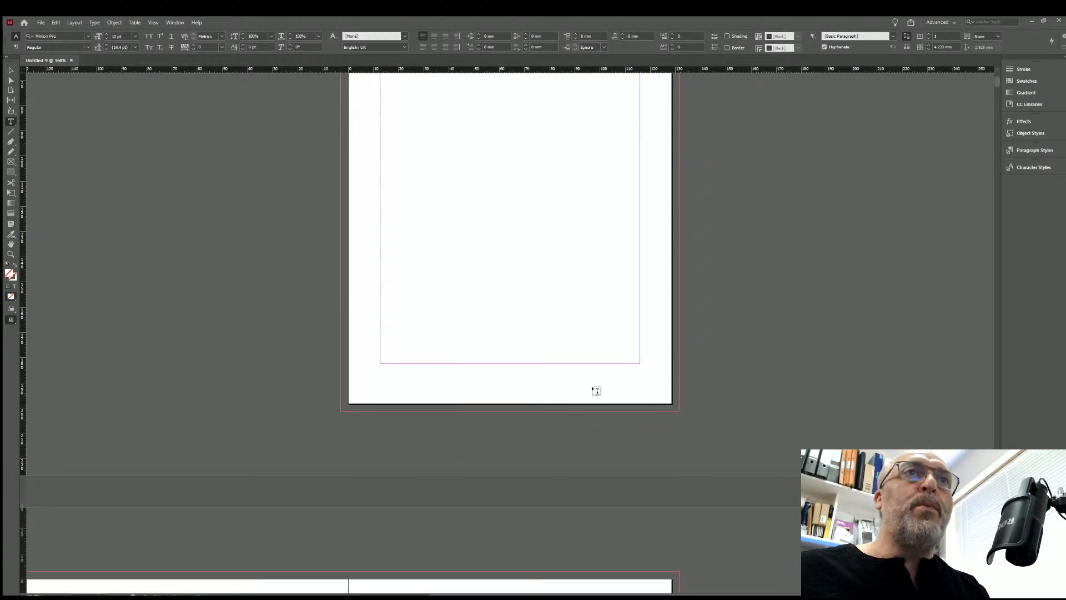
pyautogui.scroll(3, 730, 387)
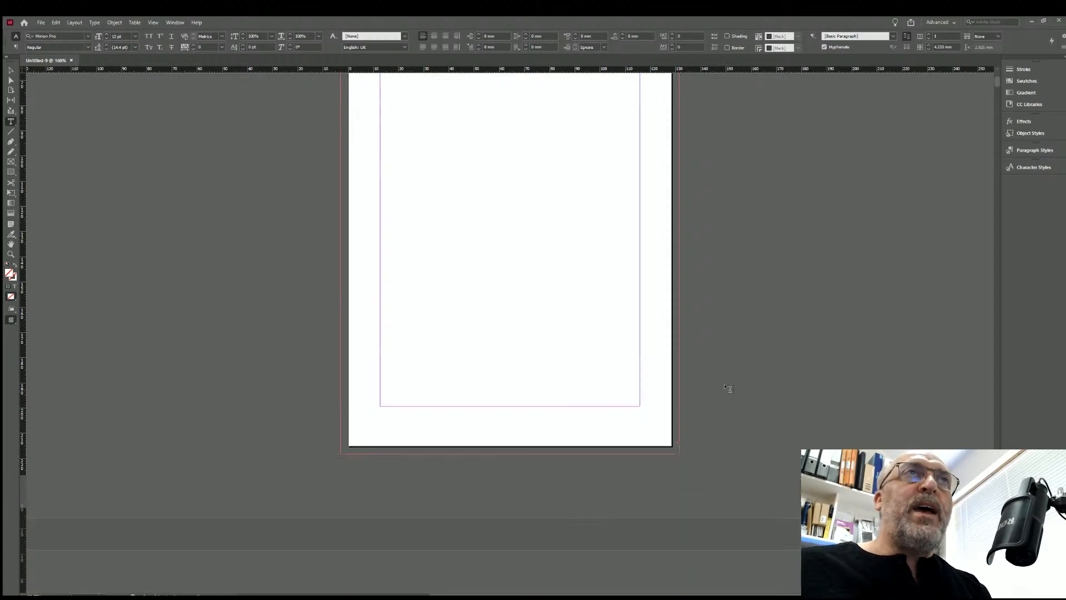
pyautogui.scroll(-2, 730, 388)
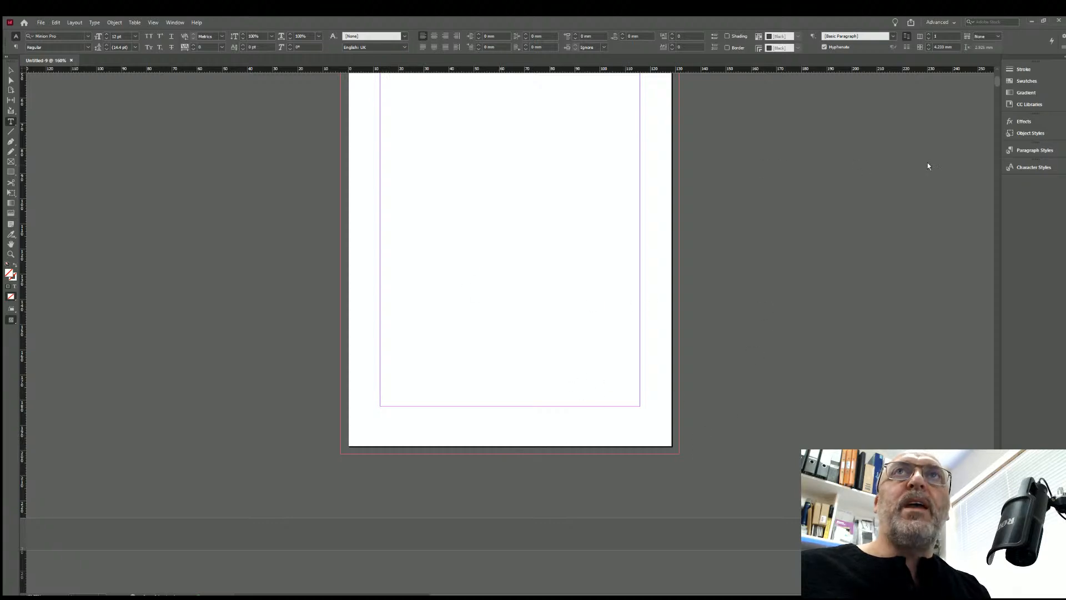
pyautogui.hotkey('ctrl', 'shift', 'p')
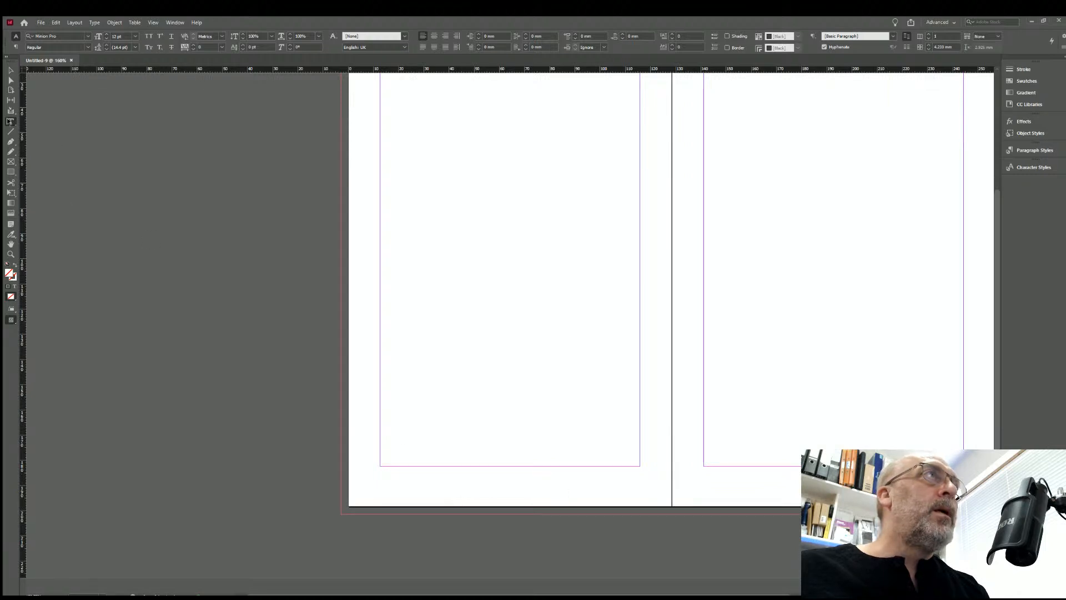
pyautogui.moveTo(394, 297); pyautogui.dragTo(457, 343)
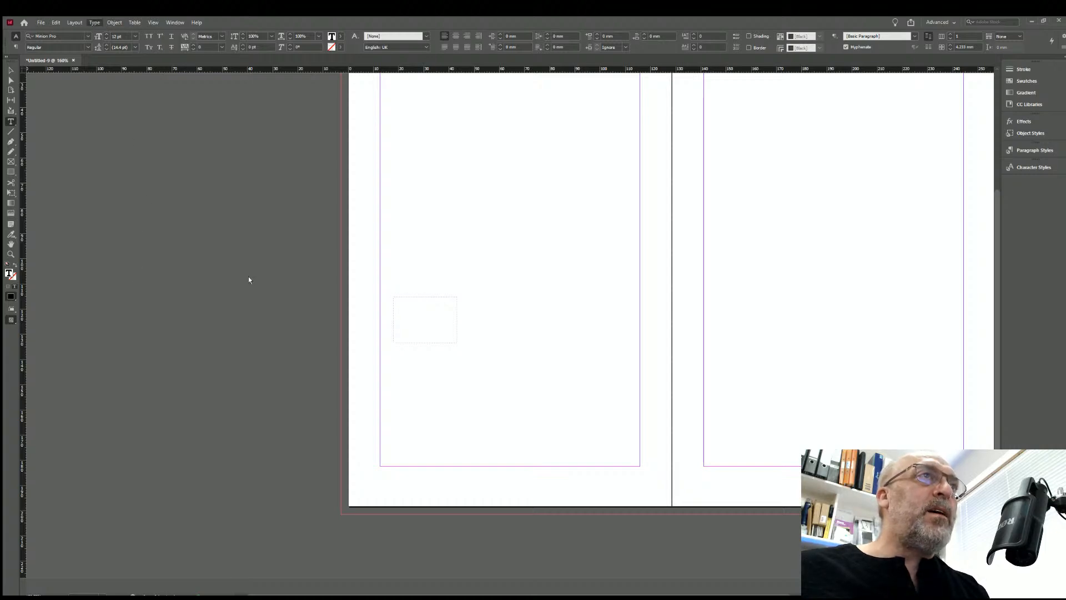
pyautogui.write('A')
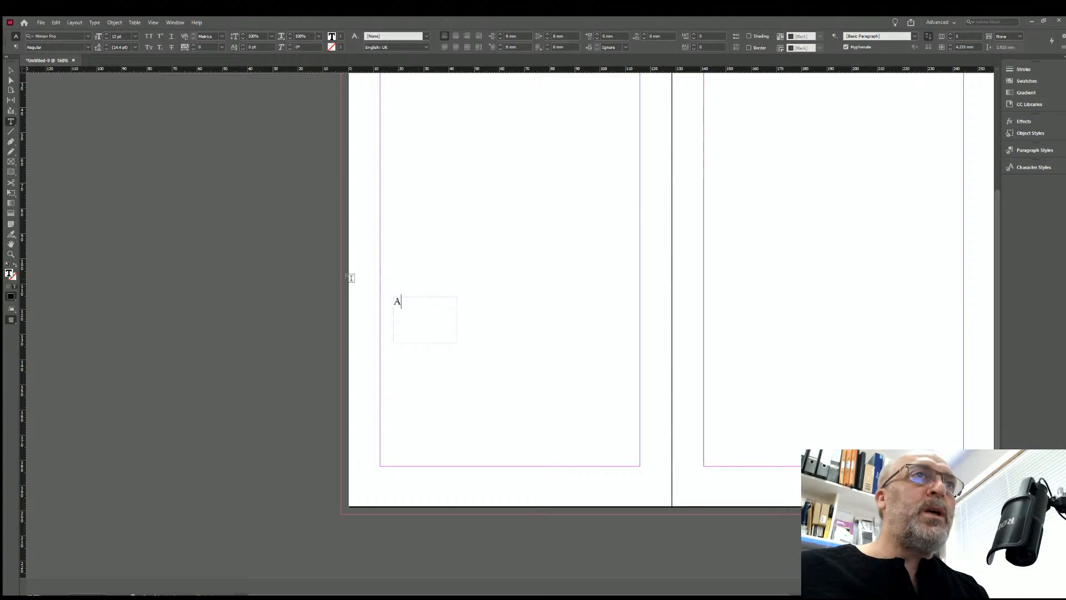
pyautogui.click(11, 71)
pyautogui.moveTo(417, 310); pyautogui.dragTo(424, 392)
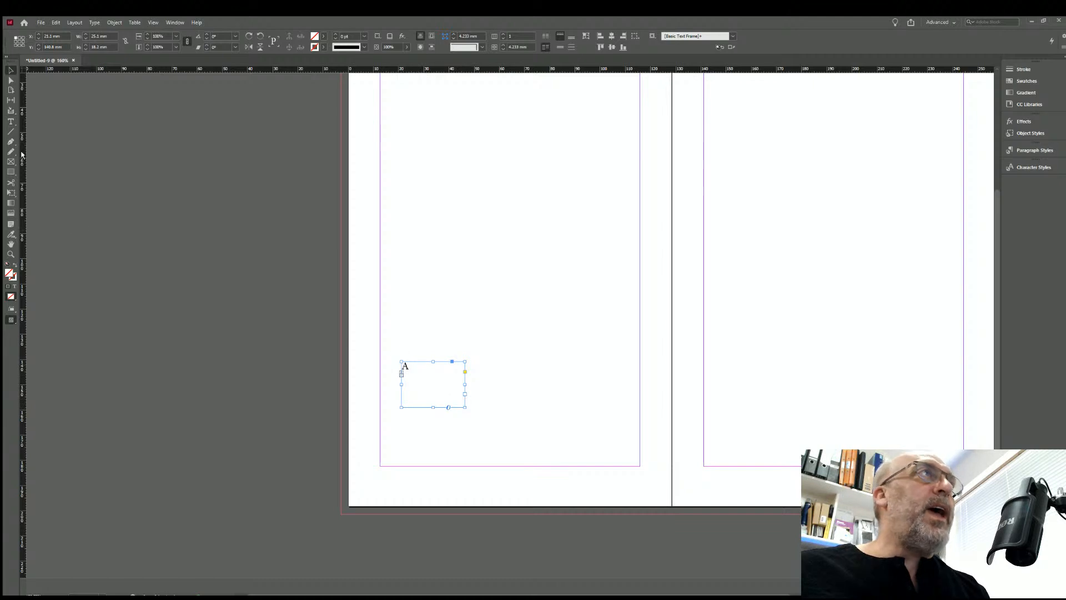
pyautogui.click(11, 122)
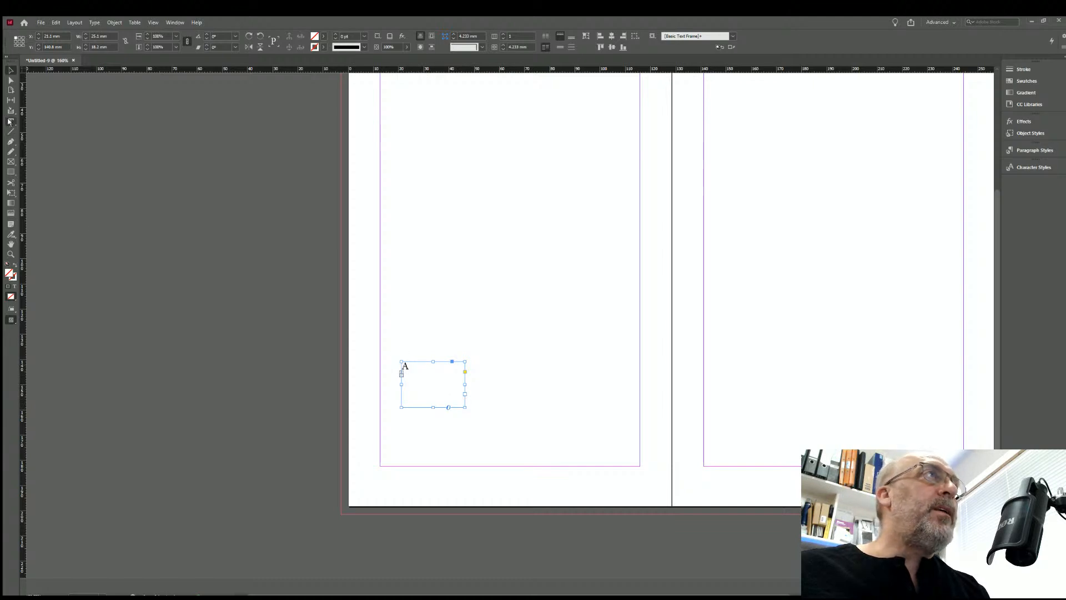
pyautogui.doubleClick(405, 366)
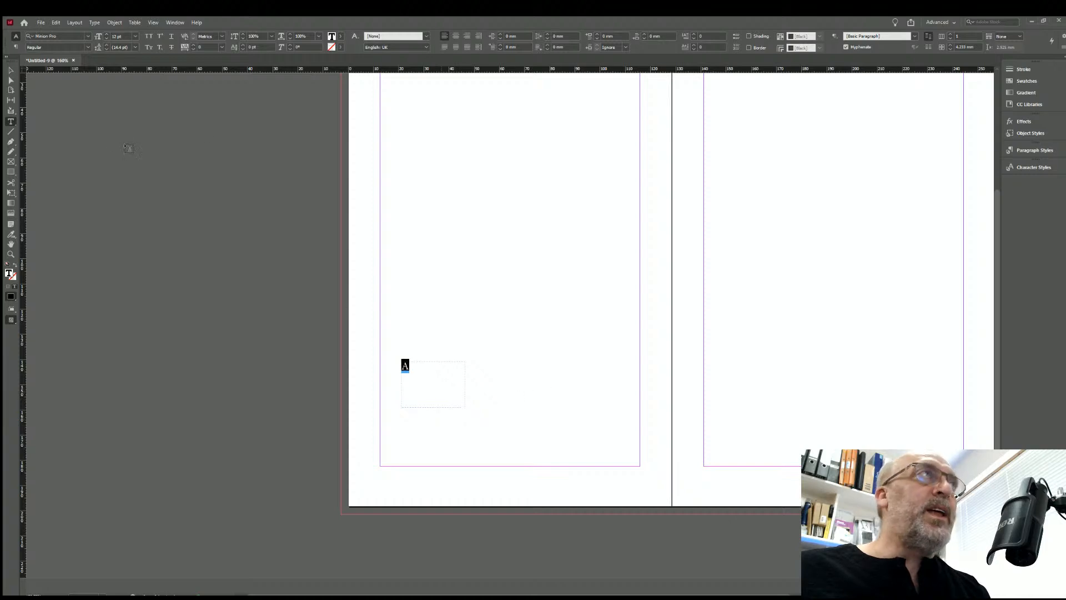
pyautogui.click(11, 70)
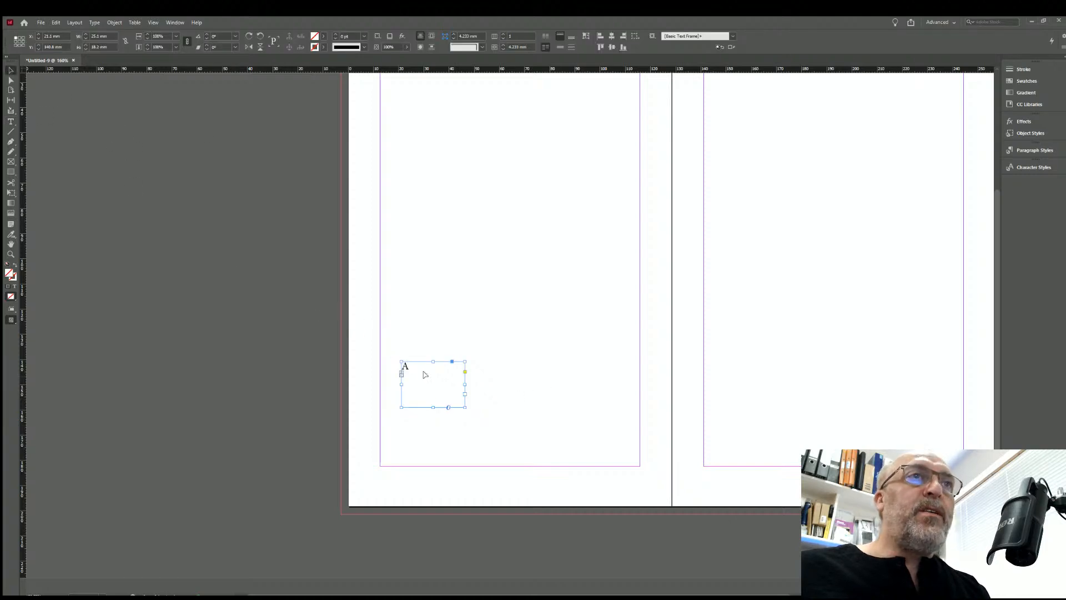
pyautogui.press('Delete')
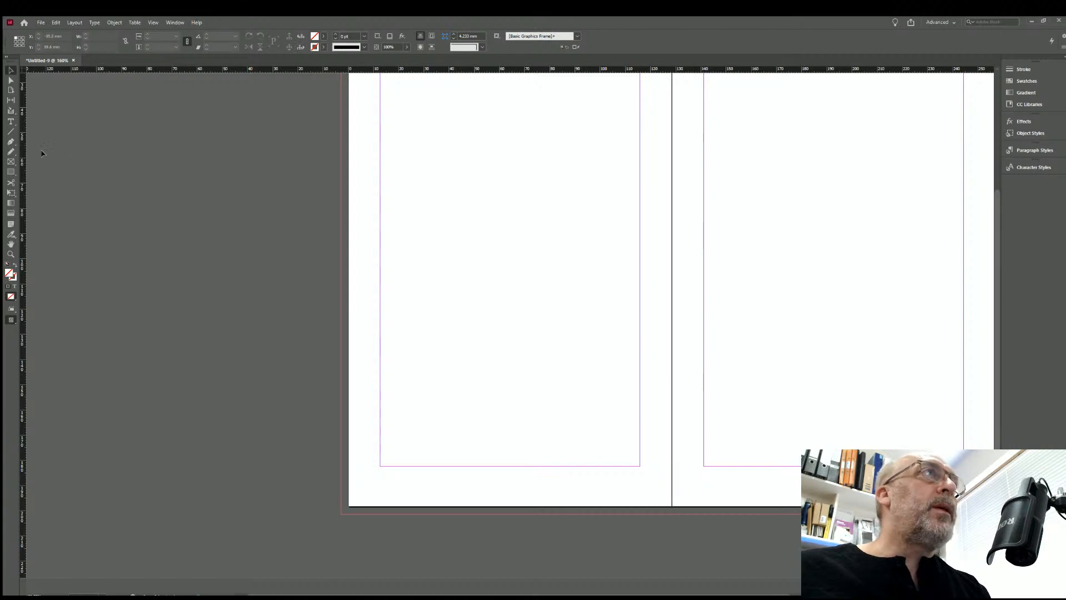
# Set the default text font to Calibri Regular with a size of 9.5 pt.
pyautogui.click(11, 123)
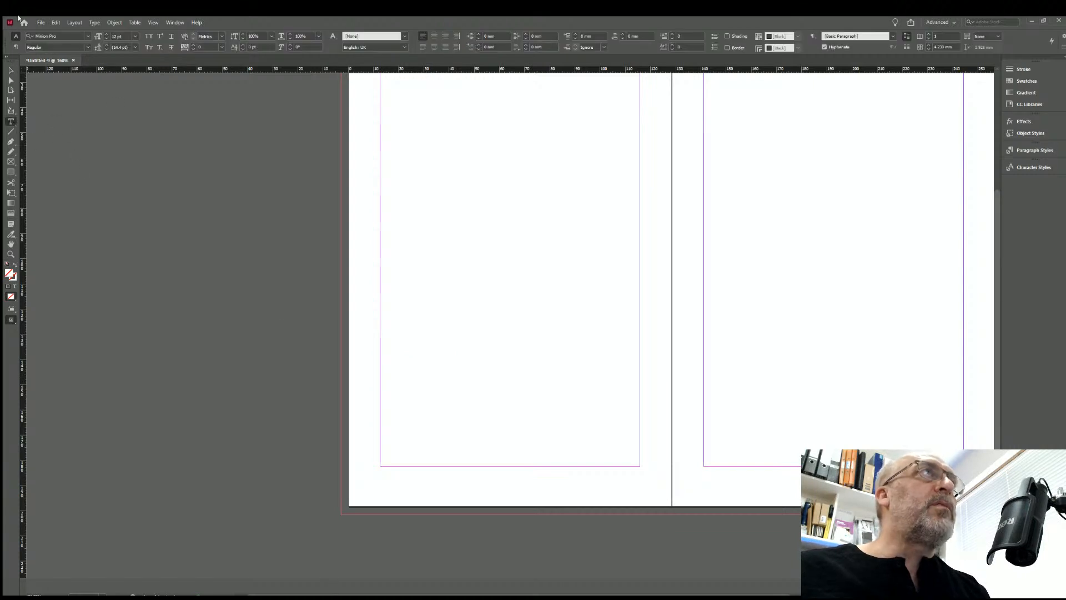
pyautogui.click(35, 35)
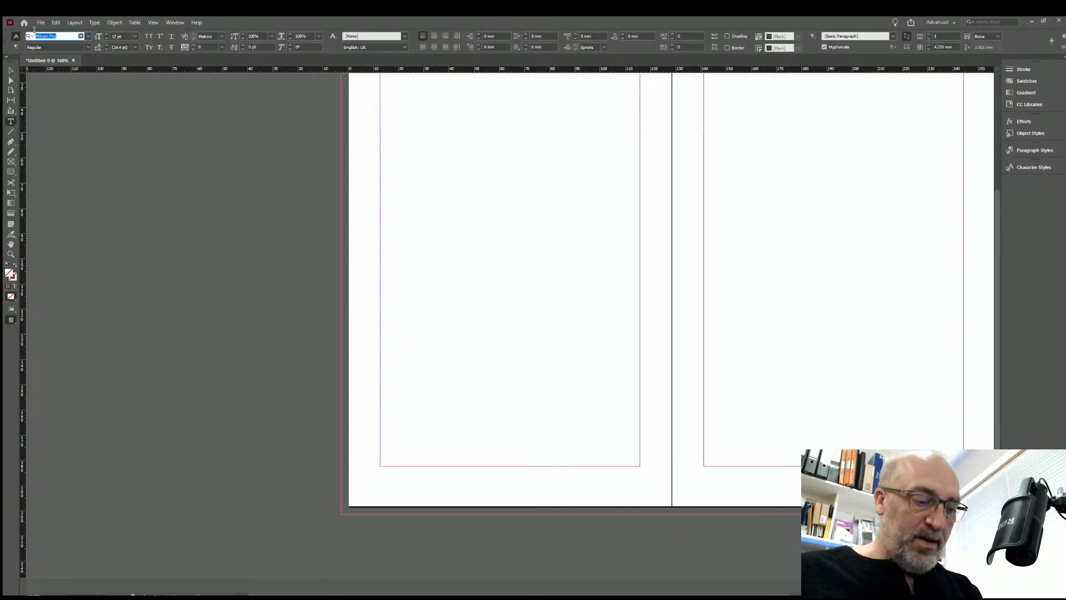
pyautogui.write('dalibri')
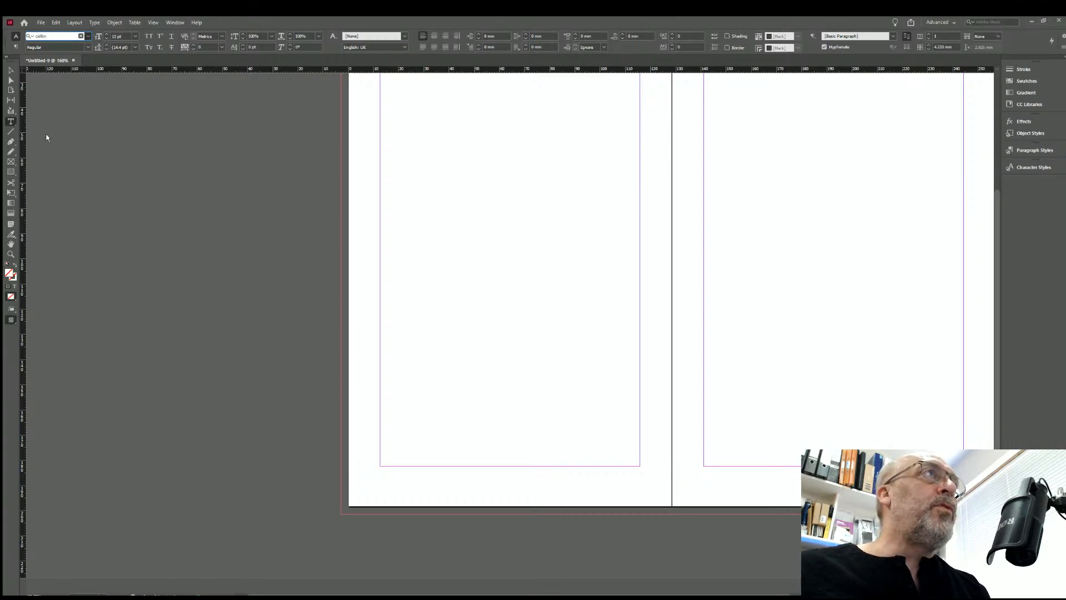
pyautogui.press('Return')
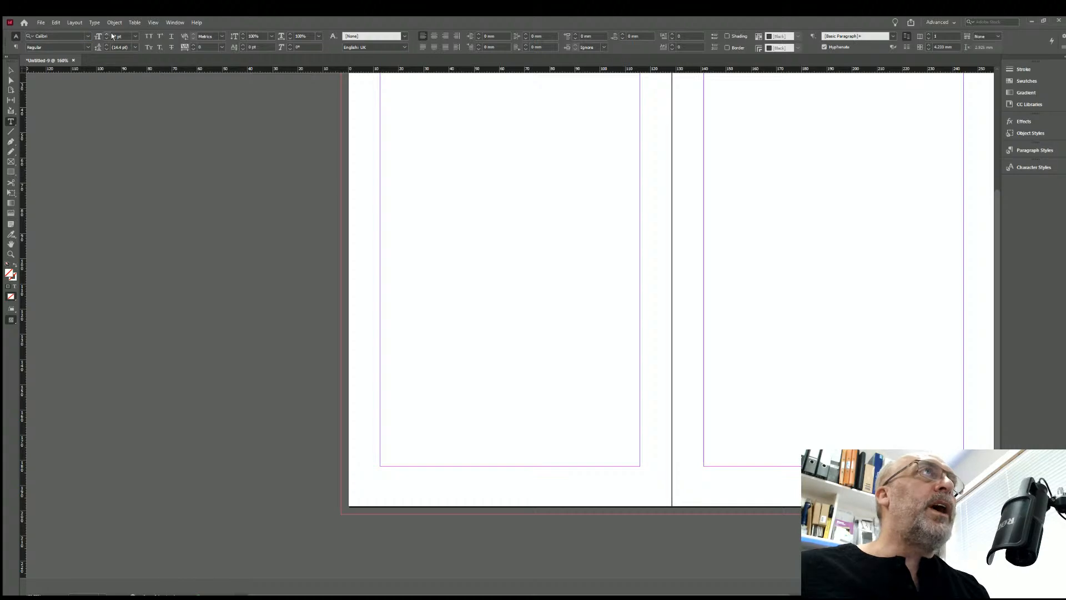
pyautogui.doubleClick(113, 36)
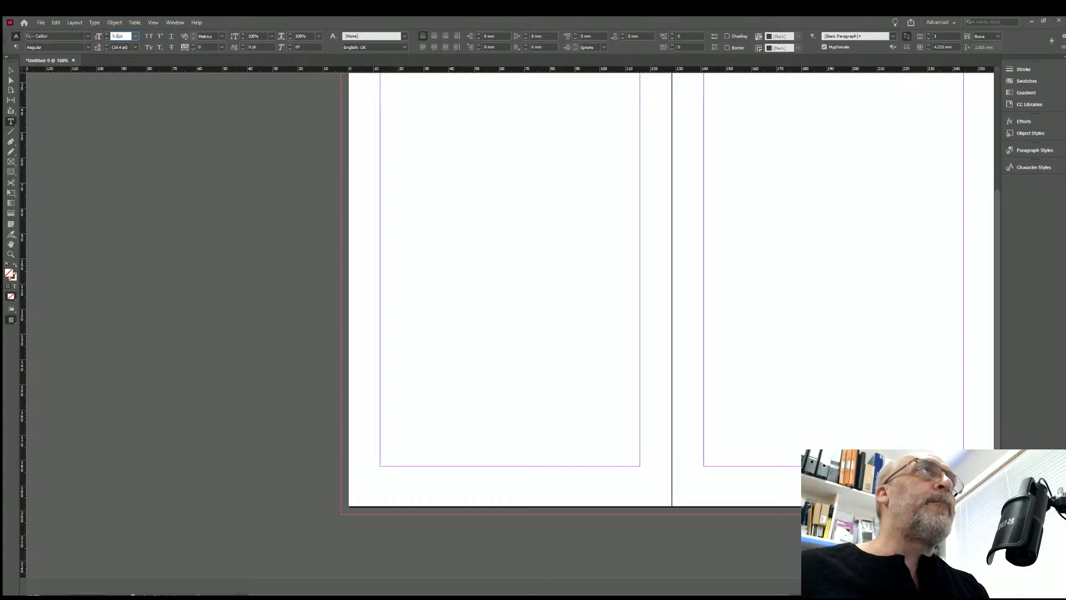
pyautogui.press('Return')
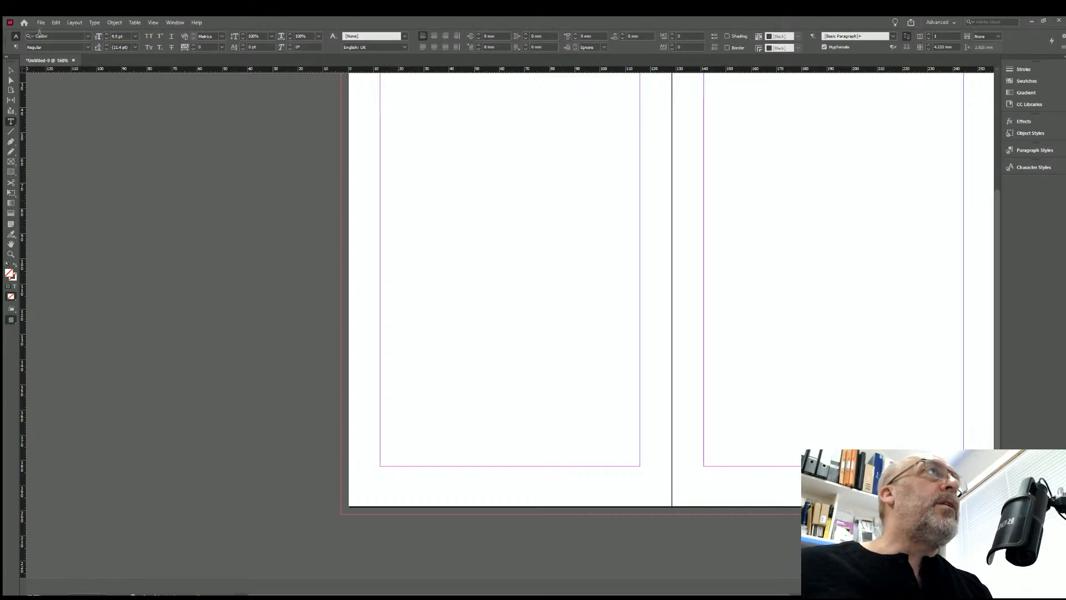
# Add a text frame with the current page number marker on the left parent page, shrunk to about 7.5 by 4 mm and placed below the bottom margin.
pyautogui.moveTo(404, 298); pyautogui.dragTo(460, 343)
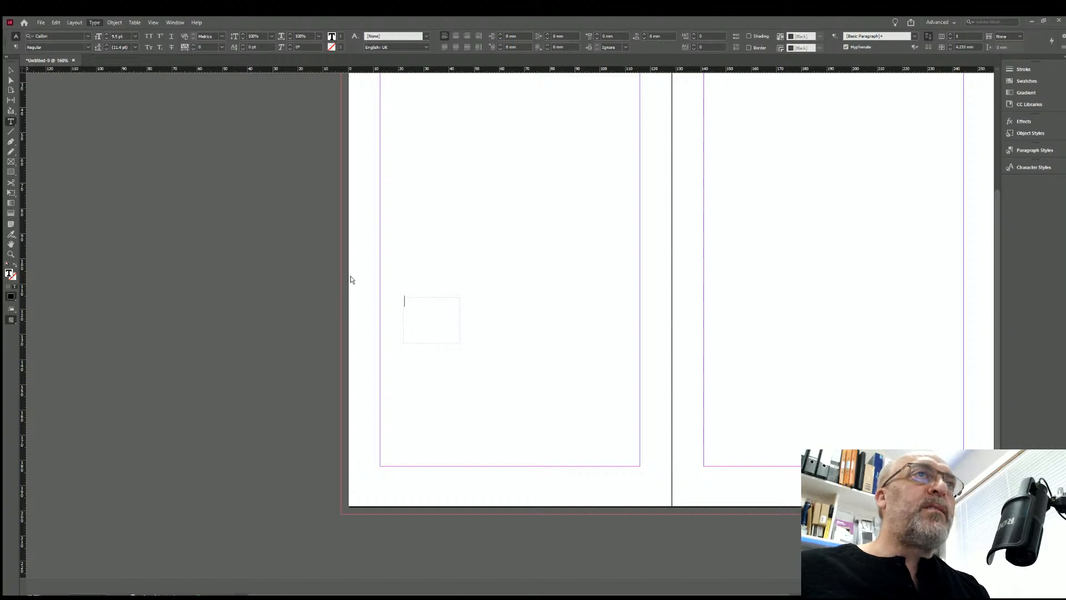
pyautogui.write('A')
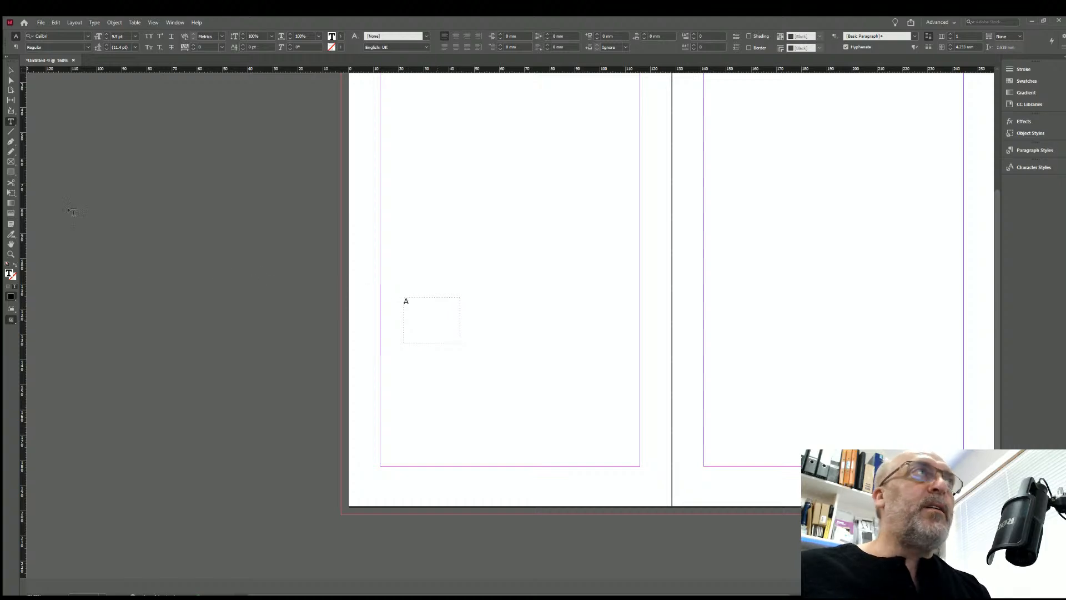
pyautogui.click(10, 70)
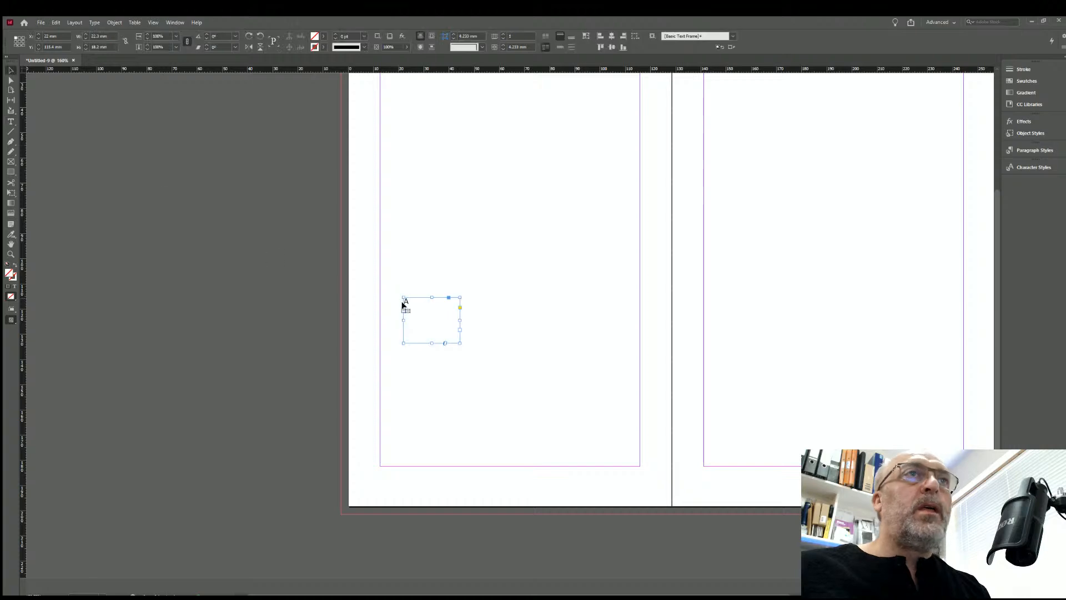
pyautogui.moveTo(459, 342); pyautogui.dragTo(404, 474)
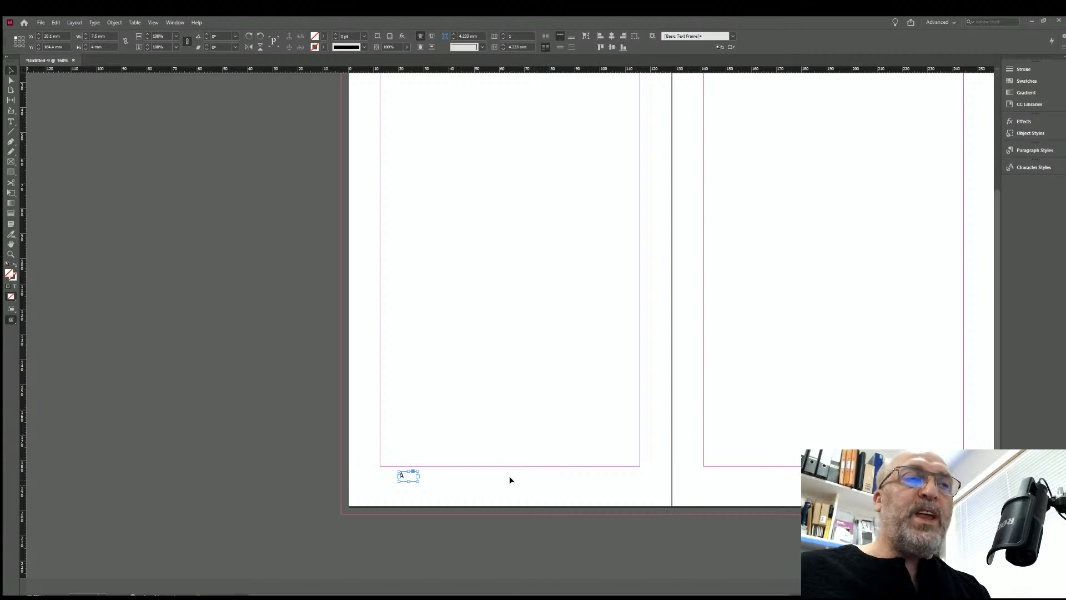
# Align the page-number frame with the left parent page's outer margin at X 12.7 mm, slightly below the bottom margin line.
pyautogui.moveTo(407, 475); pyautogui.dragTo(384, 477)
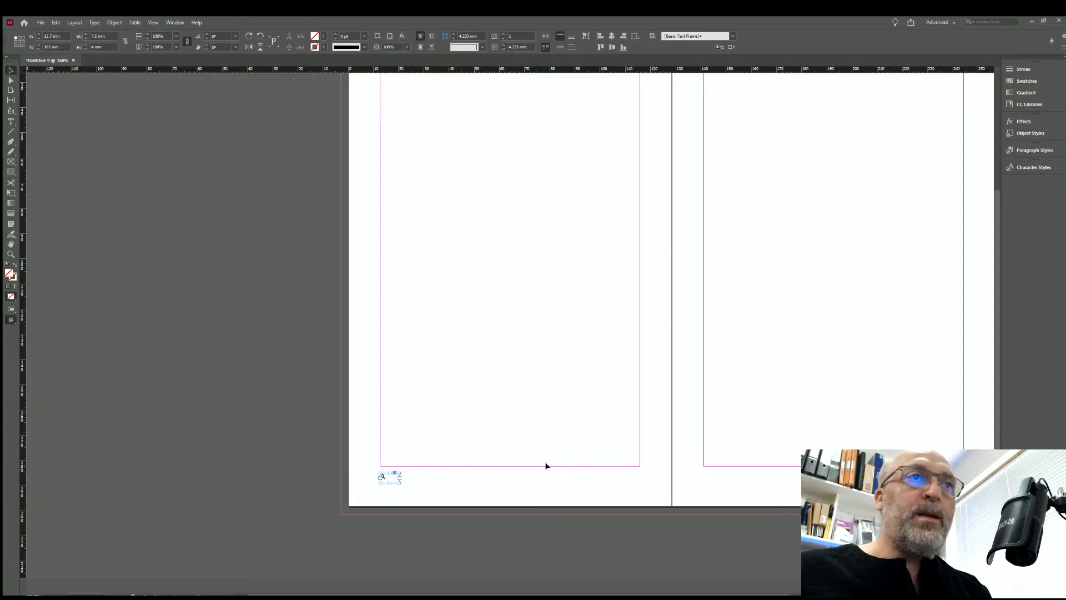
pyautogui.moveTo(388, 477); pyautogui.dragTo(389, 471)
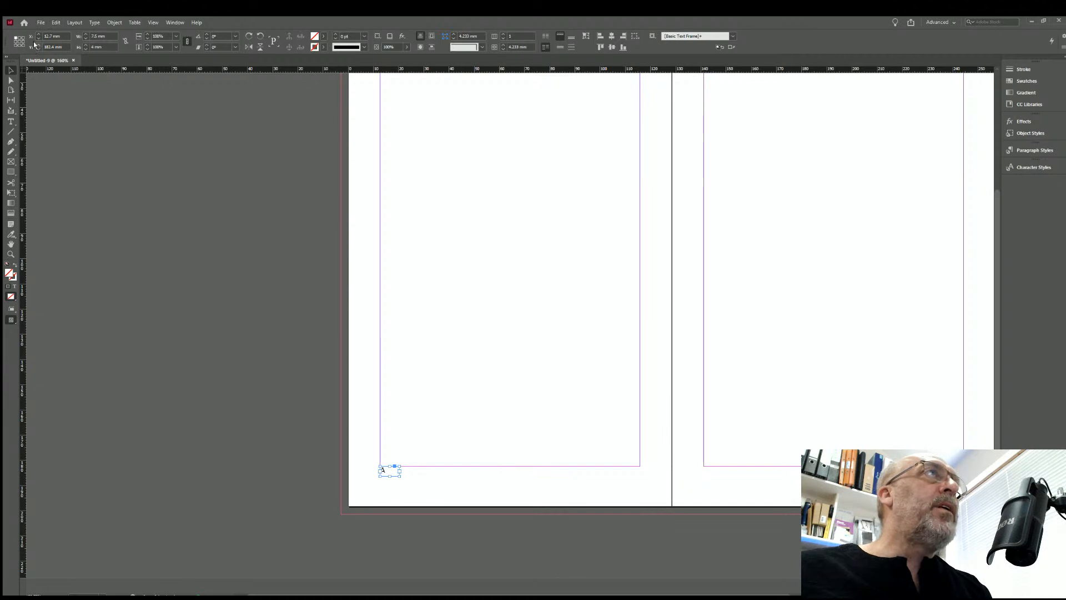
pyautogui.press('Down')
pyautogui.press('Down')
pyautogui.press('Down')
pyautogui.press('Down')
pyautogui.press('Down')
pyautogui.press('Down')
pyautogui.press('Down')
pyautogui.press('Down')
pyautogui.press('Down')
pyautogui.press('Down')
pyautogui.press('Up')
pyautogui.press('Up')
pyautogui.press('Up')
pyautogui.click(409, 490)
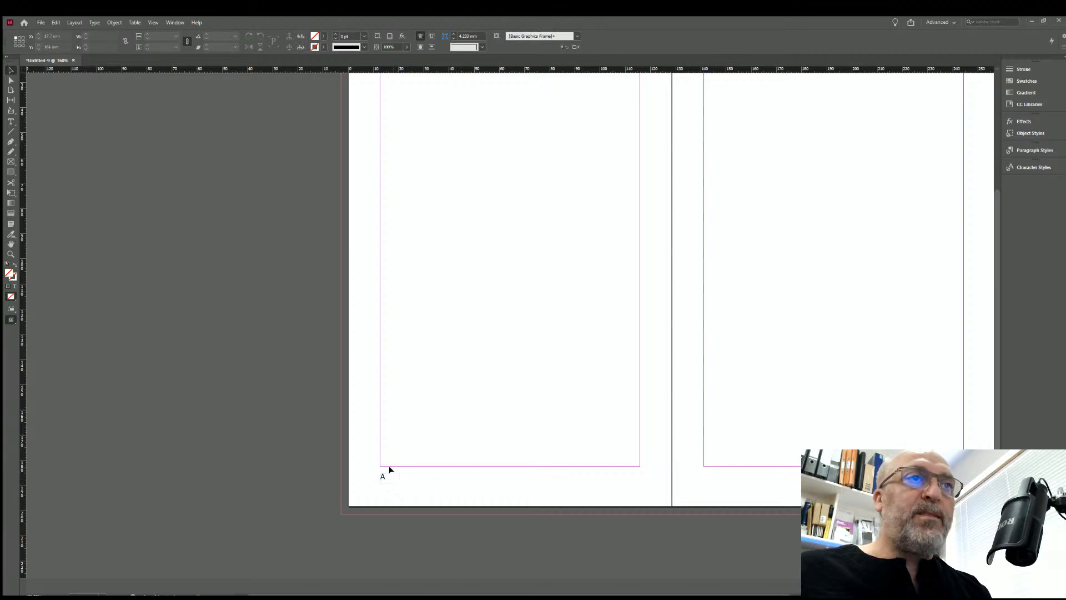
# Duplicate the page-number frame onto the right parent page, flush with its outer margin, and set its Y position to 185 mm.
pyautogui.click(389, 477)
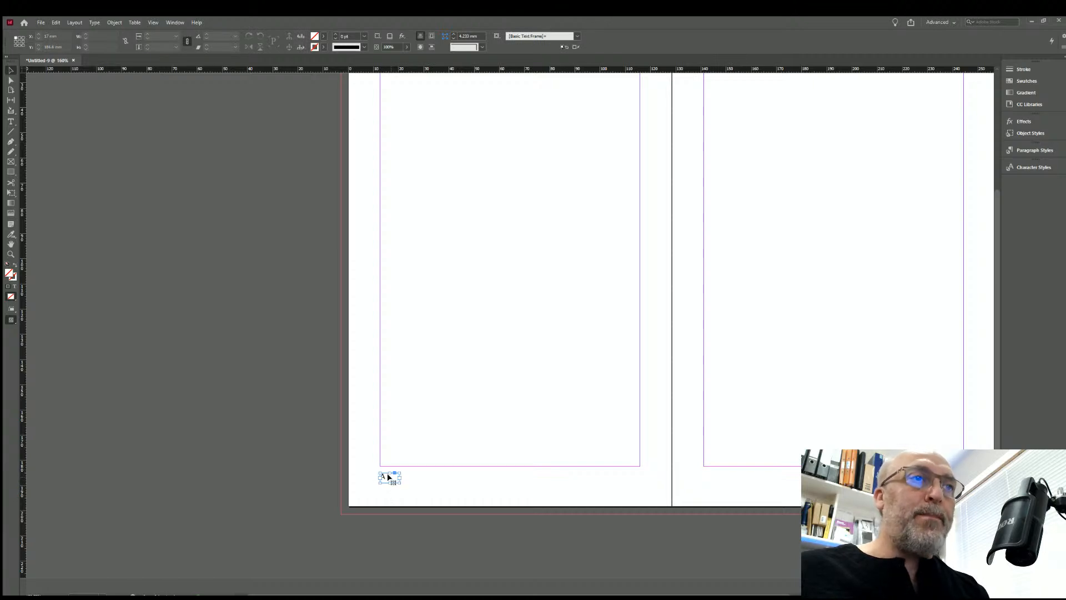
pyautogui.hotkey('ctrl', 'v')
pyautogui.moveTo(508, 325); pyautogui.dragTo(726, 387)
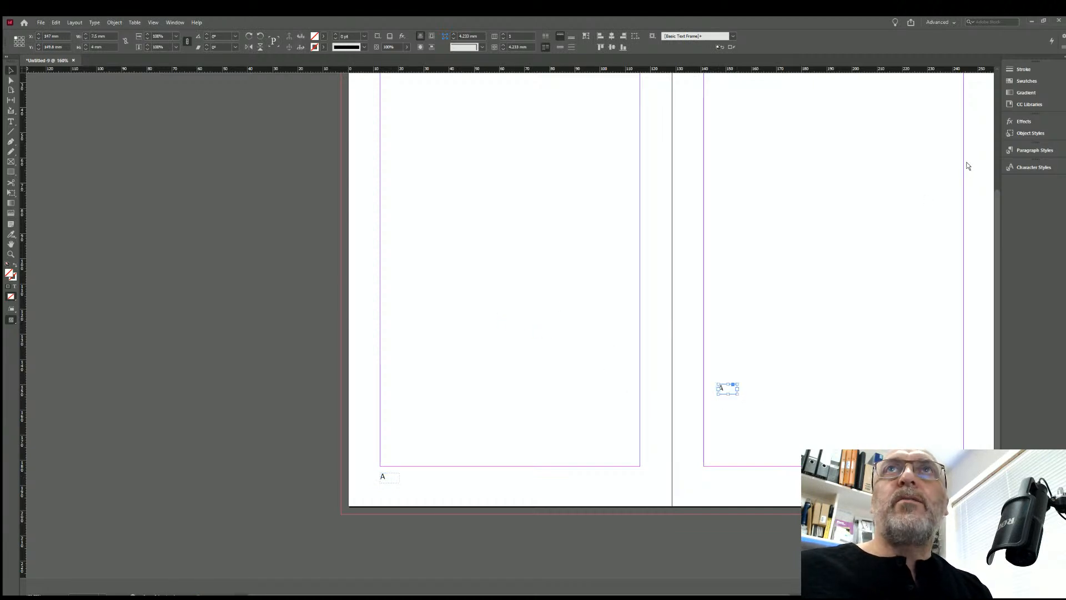
pyautogui.hotkey('shift', 'pagedown')
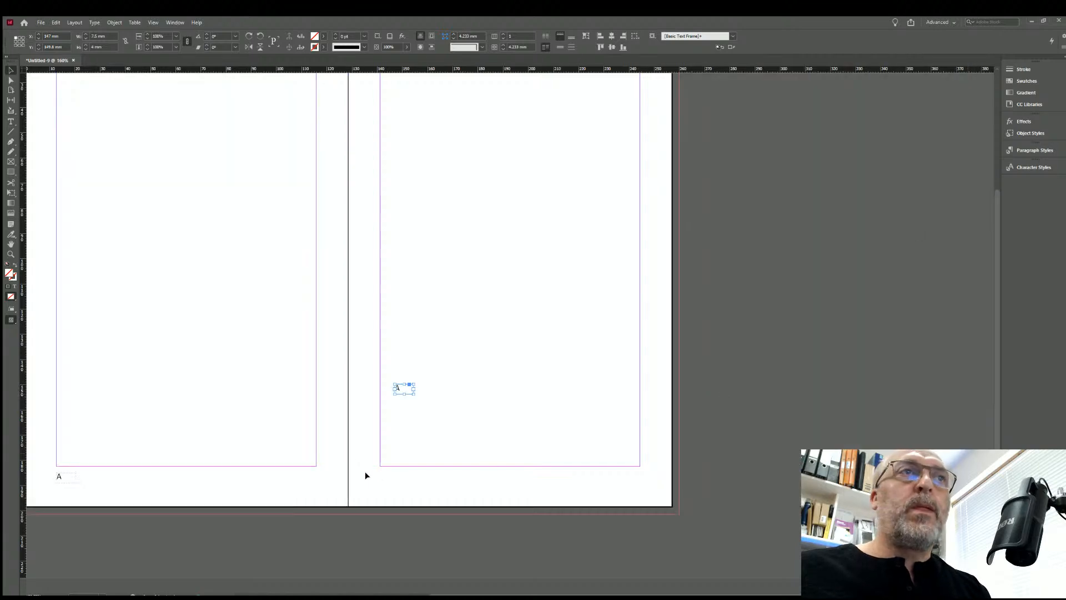
pyautogui.moveTo(402, 389); pyautogui.dragTo(629, 471)
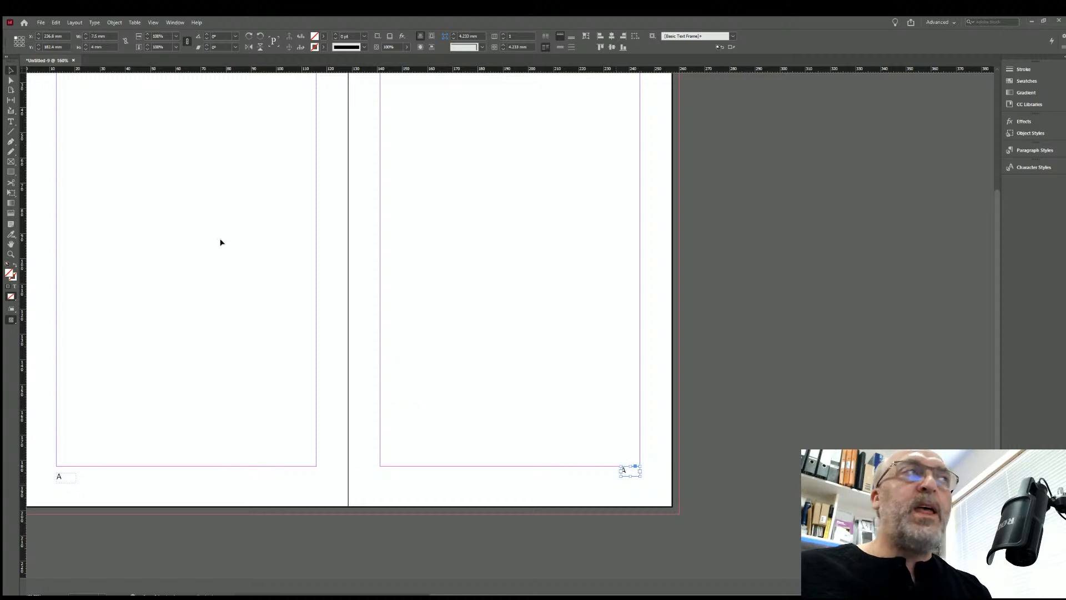
pyautogui.write('185')
pyautogui.press('Return')
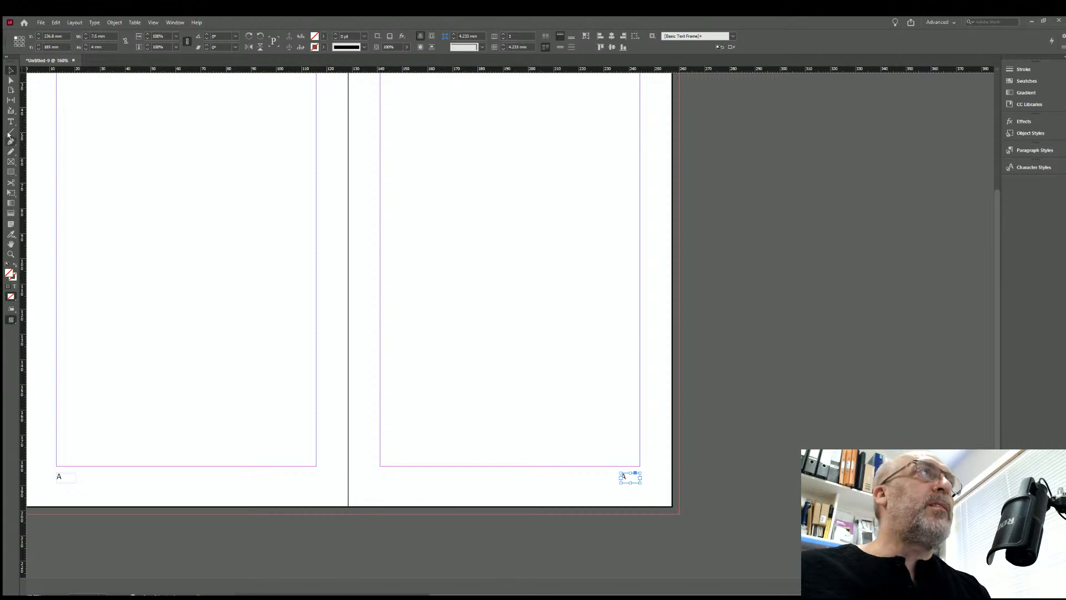
# Right-align the page number marker in the frame on the right parent page.
pyautogui.click(9, 122)
pyautogui.doubleClick(623, 475)
pyautogui.click(466, 36)
pyautogui.press('Escape')
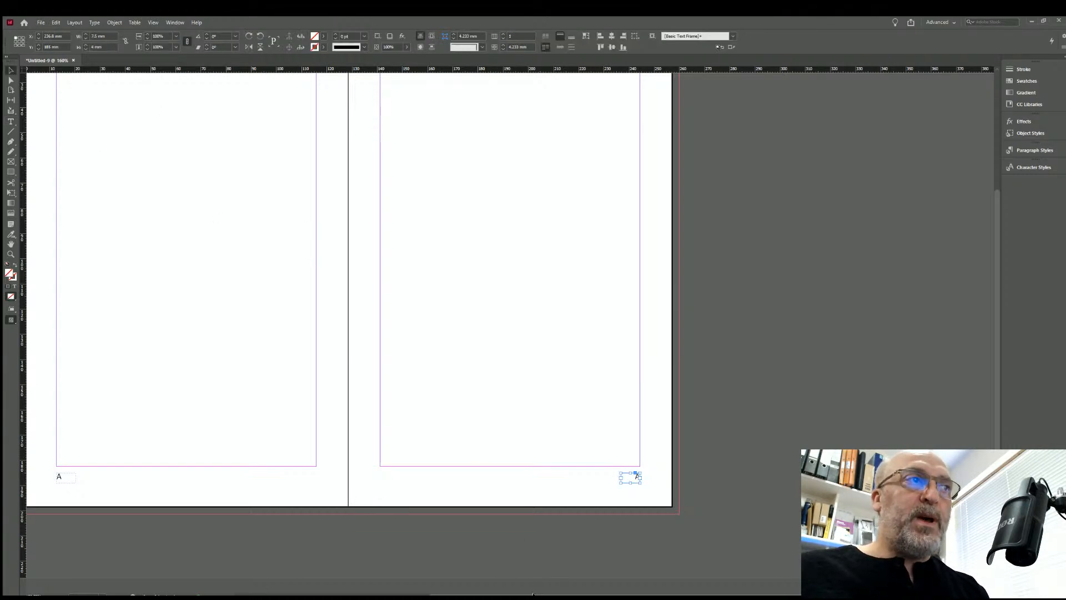
pyautogui.hscroll(-3, 40, 444)
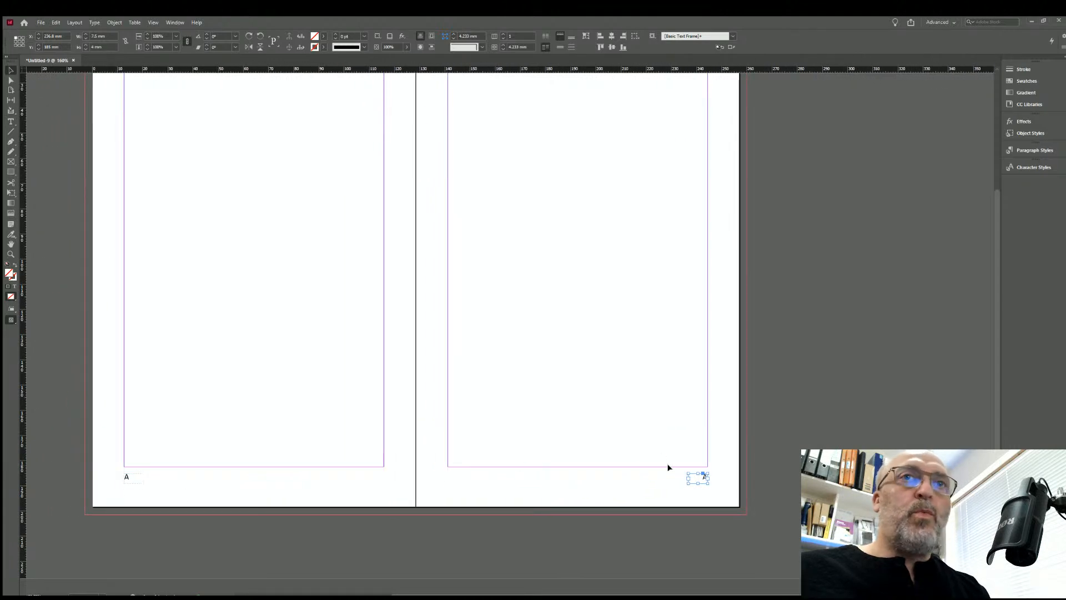
# Go to page 1 and check the automatic page numbers on it and the following spreads.
pyautogui.doubleClick(931, 200)
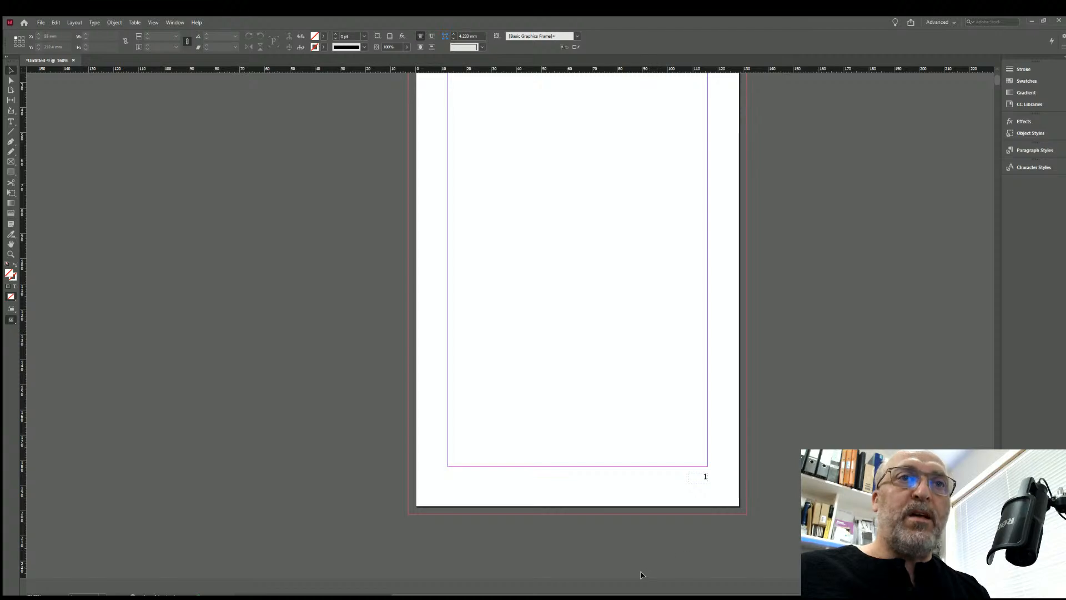
pyautogui.moveTo(637, 594); pyautogui.dragTo(675, 595)
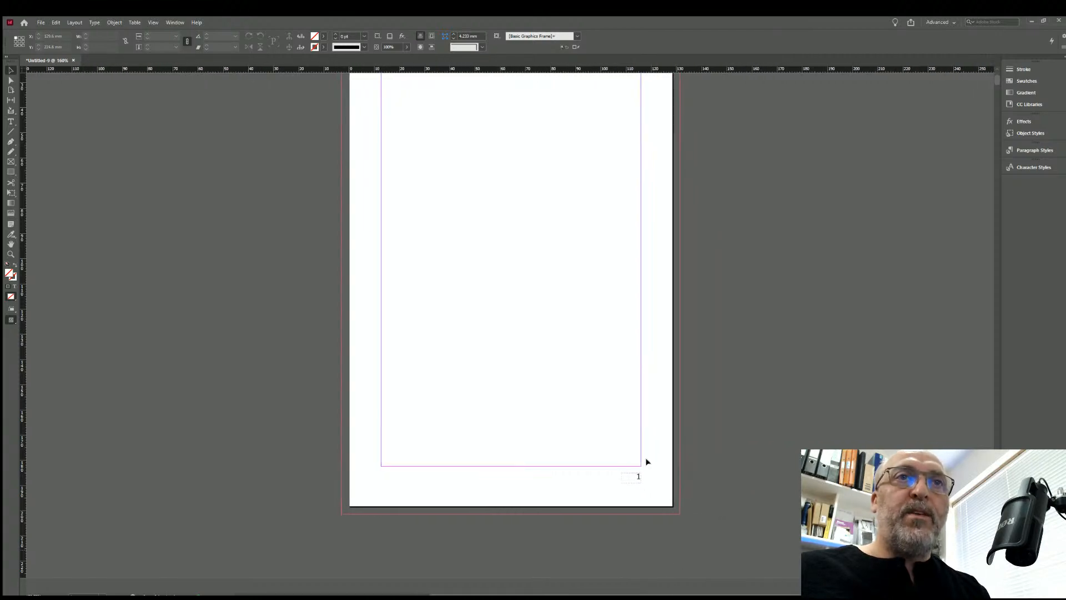
pyautogui.scroll(-5, 701, 470)
pyautogui.scroll(-5, 701, 471)
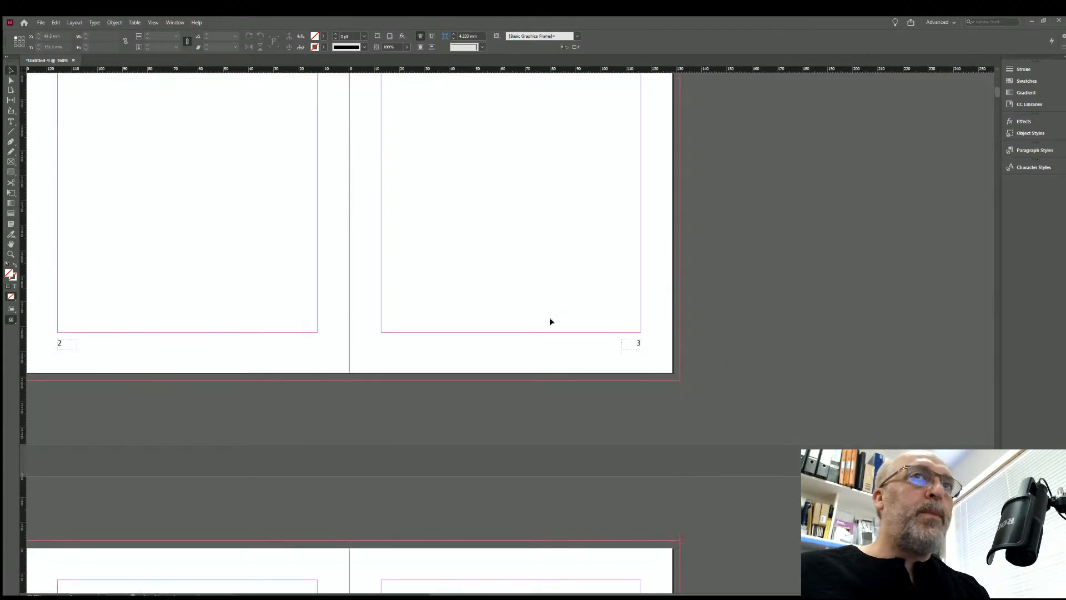
pyautogui.scroll(-5, 776, 389)
pyautogui.scroll(-8, 642, 448)
pyautogui.scroll(-4, 533, 467)
pyautogui.scroll(-6, 567, 480)
pyautogui.scroll(6, 912, 261)
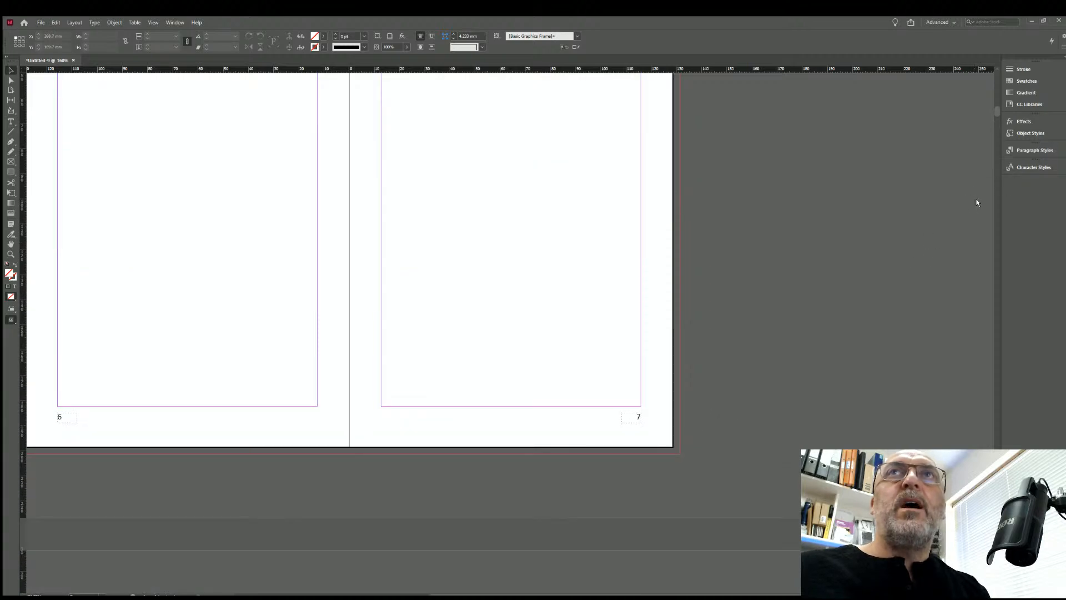
pyautogui.scroll(5, 674, 253)
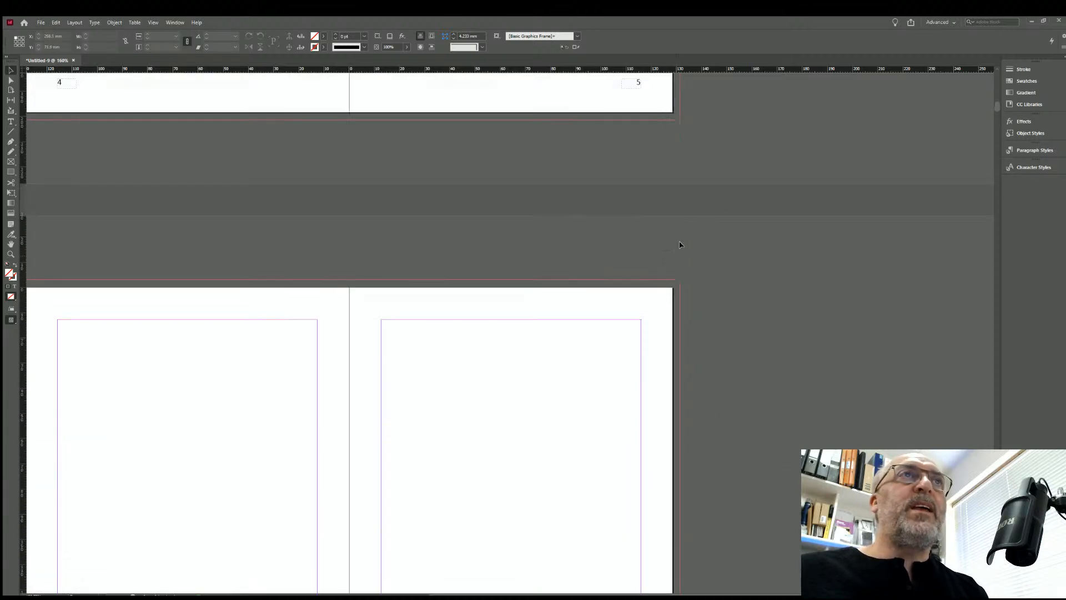
pyautogui.scroll(-3, 762, 250)
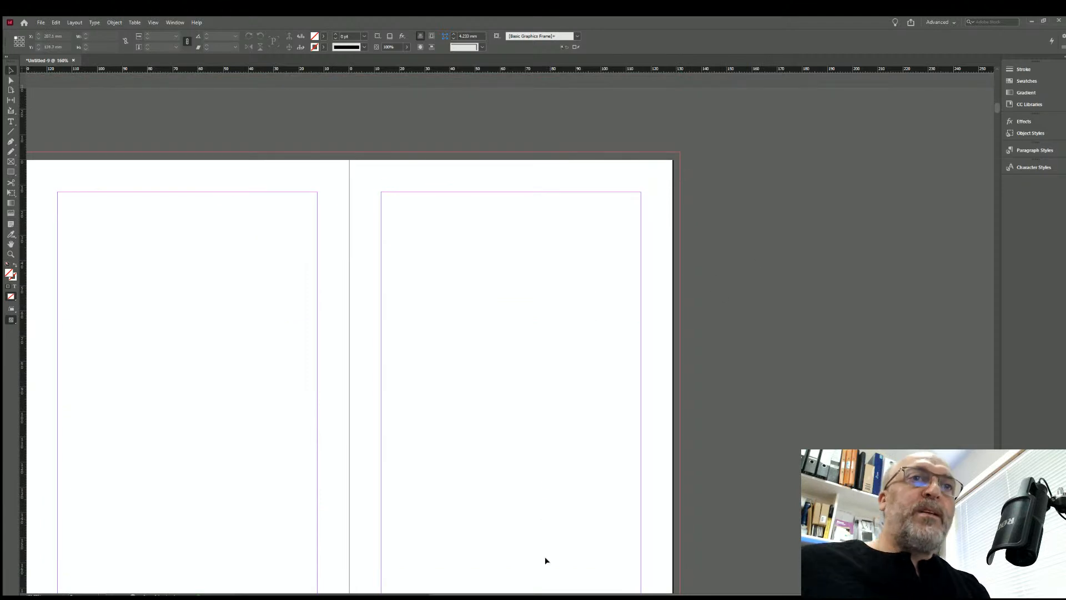
pyautogui.hscroll(-3, 405, 517)
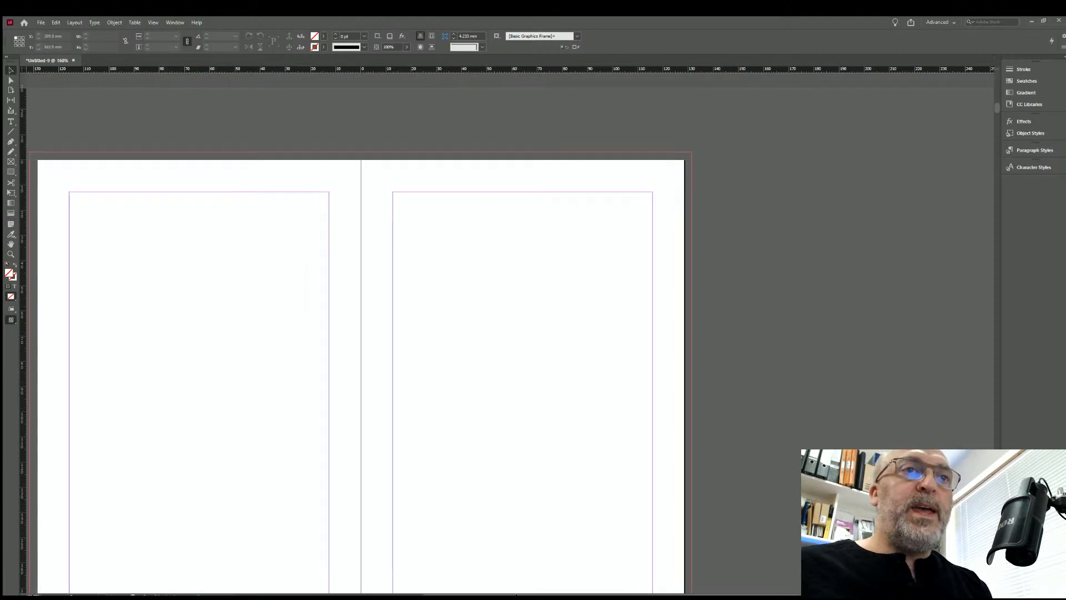
pyautogui.click(10, 120)
pyautogui.moveTo(200, 272); pyautogui.dragTo(295, 349)
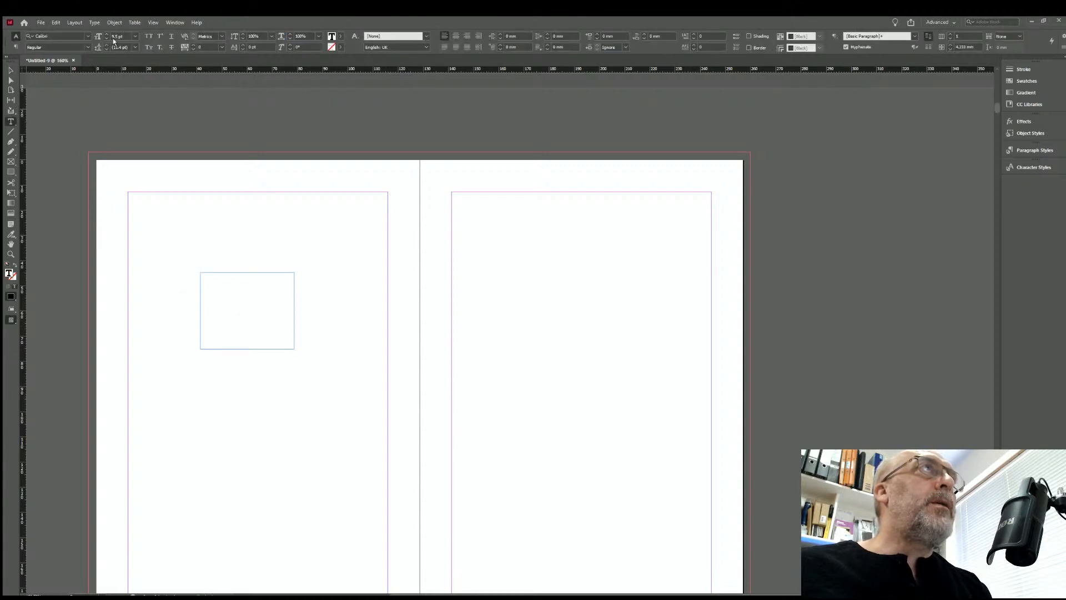
pyautogui.click(10, 70)
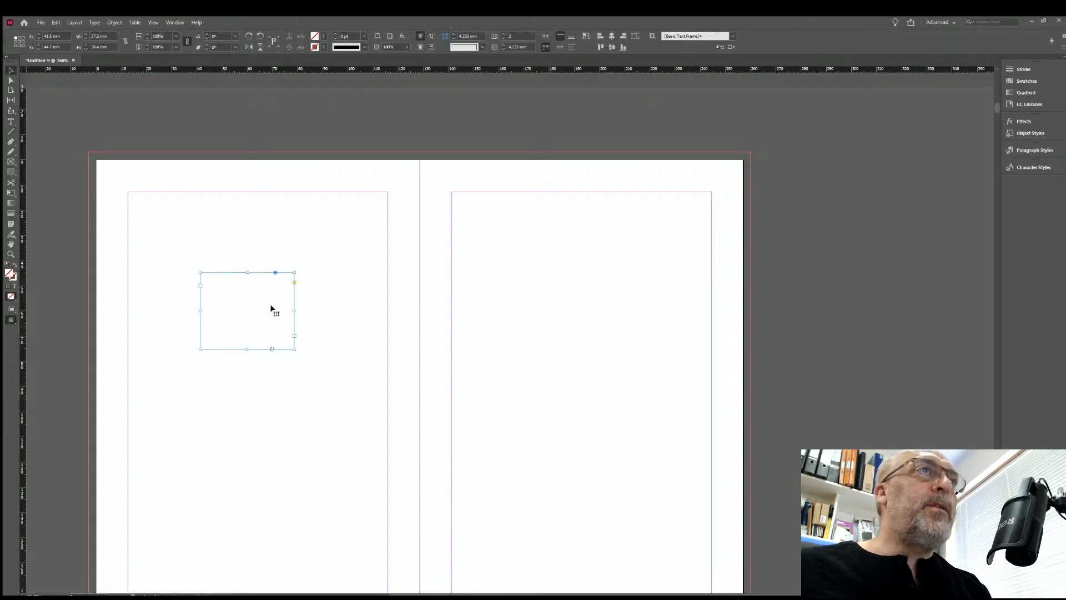
pyautogui.press('Delete')
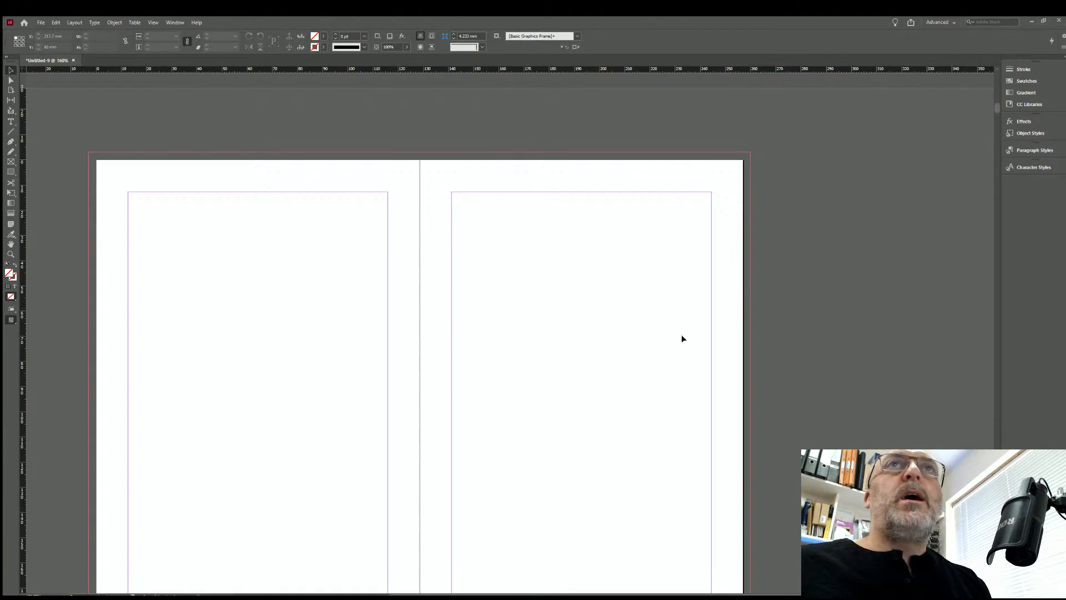
pyautogui.scroll(-5, 629, 348)
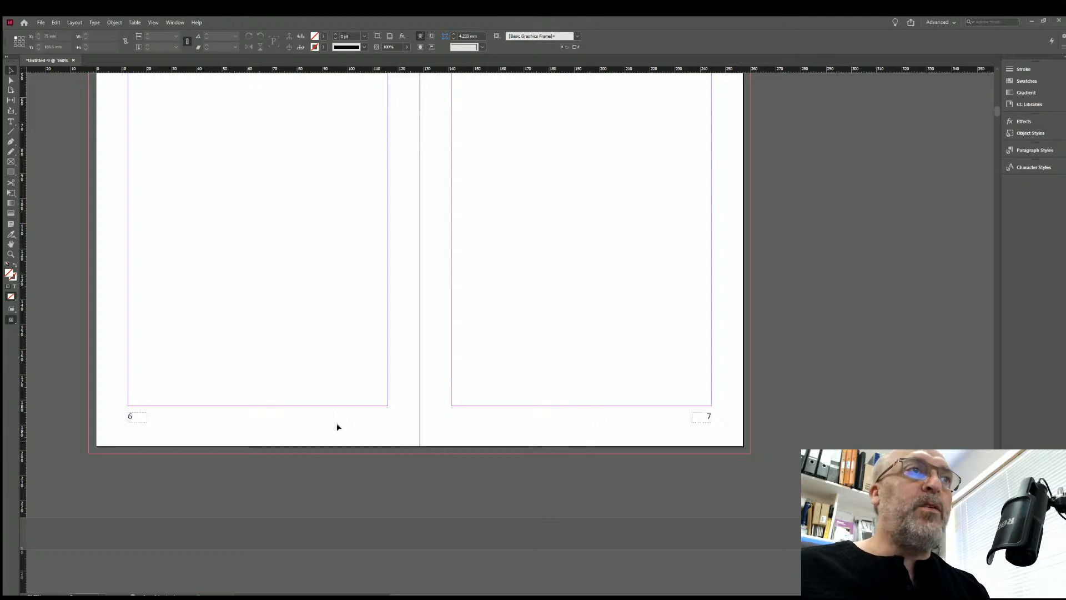
pyautogui.scroll(3, 549, 337)
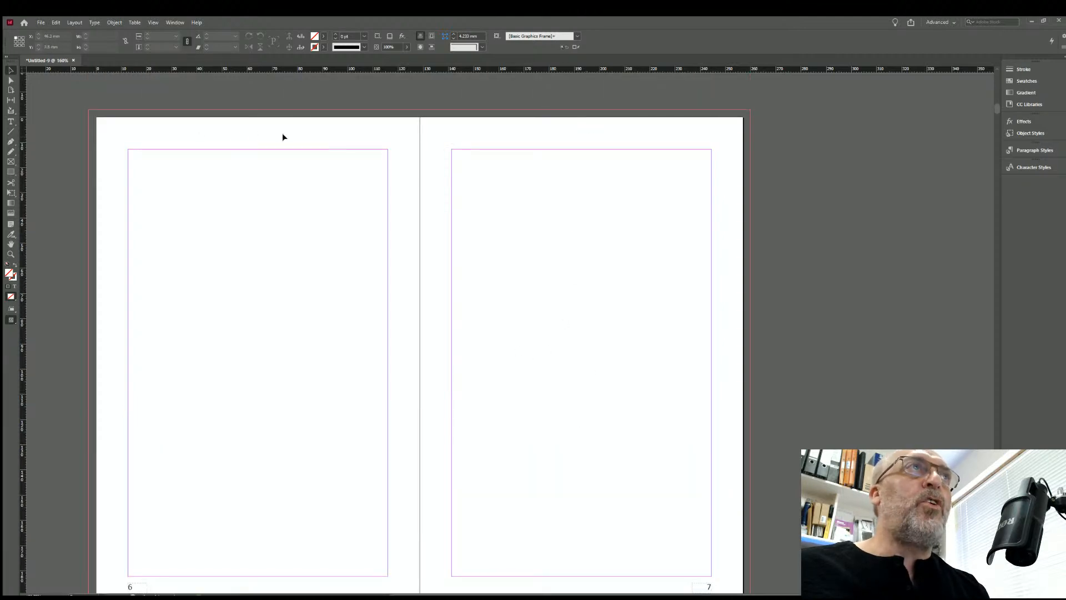
pyautogui.scroll(-1, 563, 228)
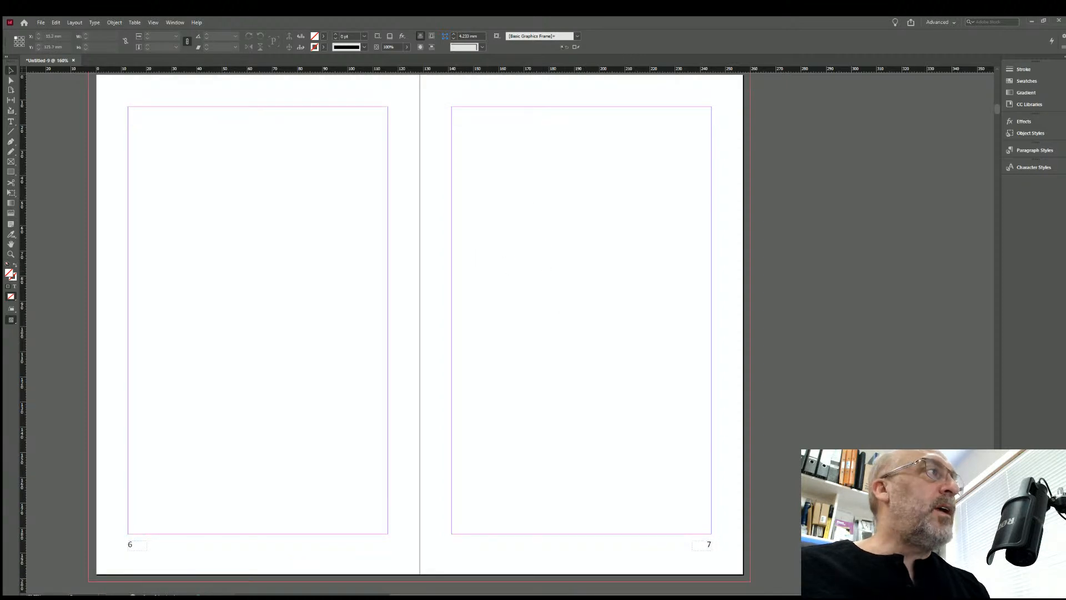
# Switch to the manuscript in Word and look through it from its beginning to its last line.
pyautogui.hotkey('alt', 'Tab')
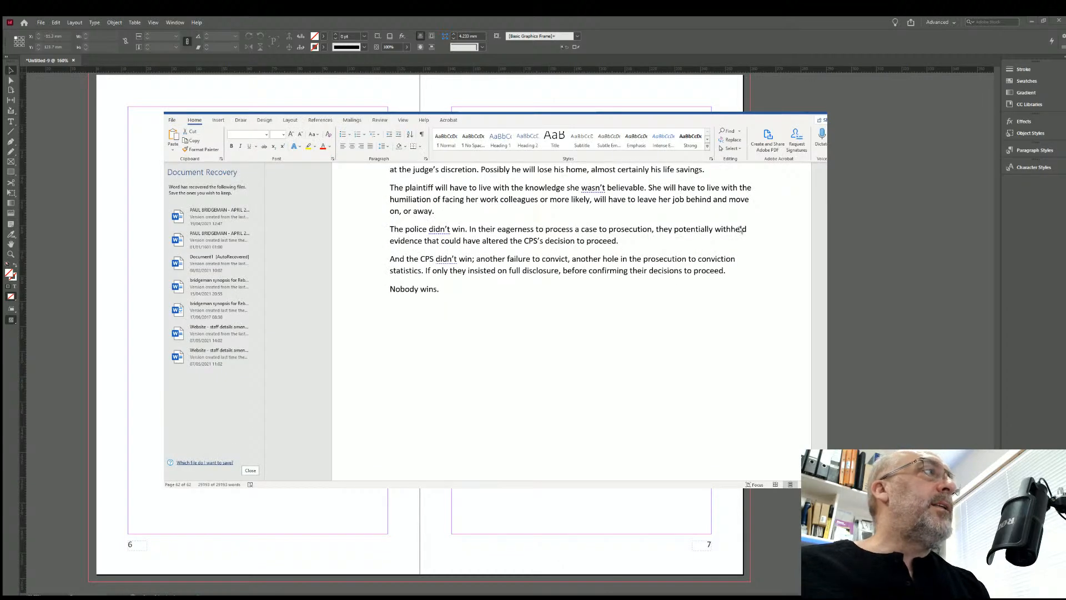
pyautogui.hotkey('ctrl', 'a')
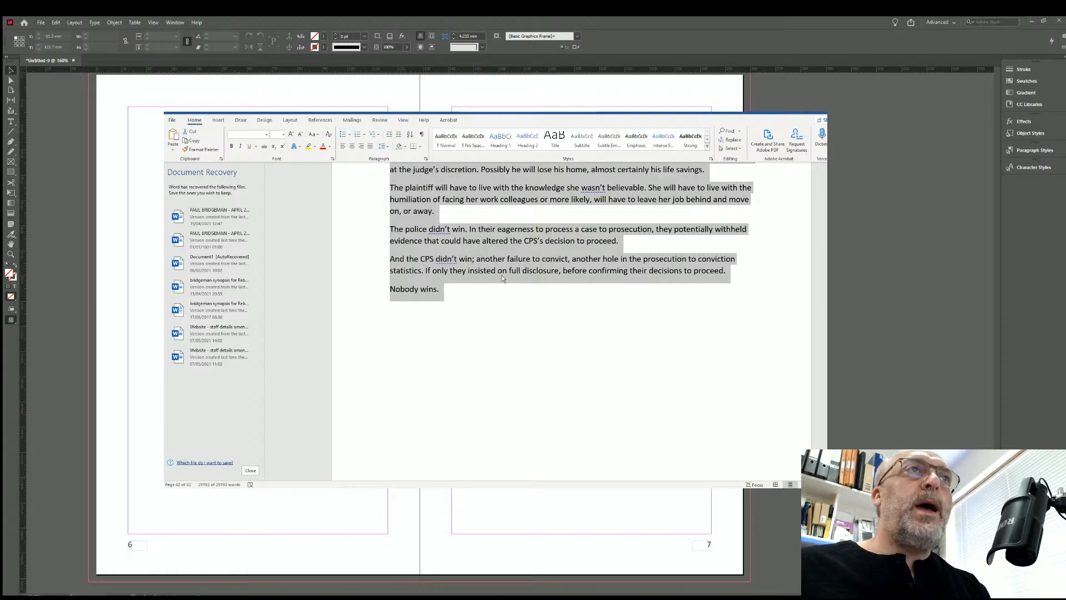
pyautogui.click(371, 200)
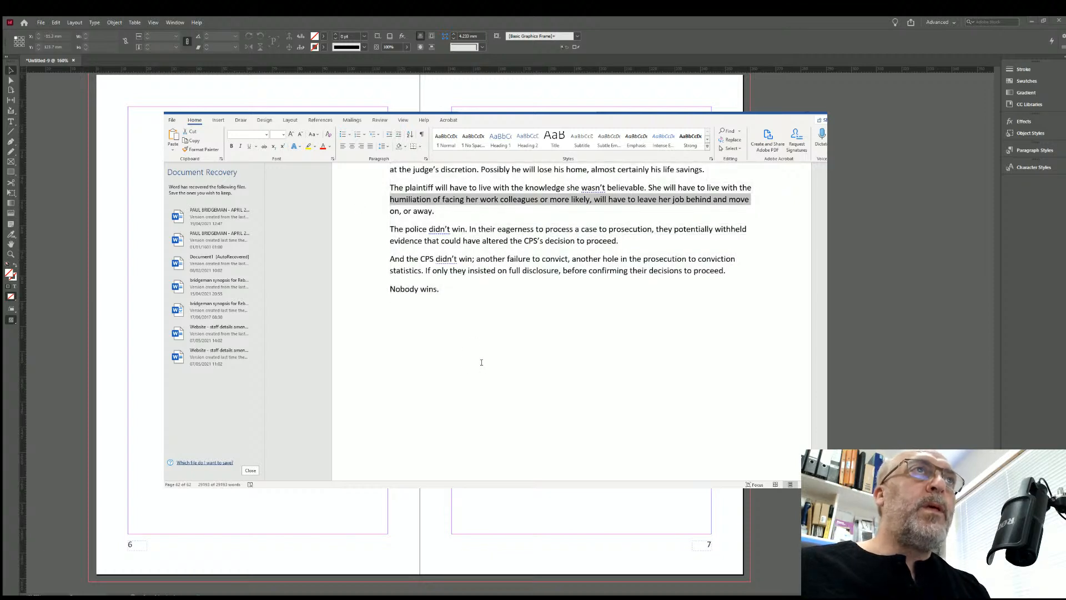
pyautogui.click(450, 292)
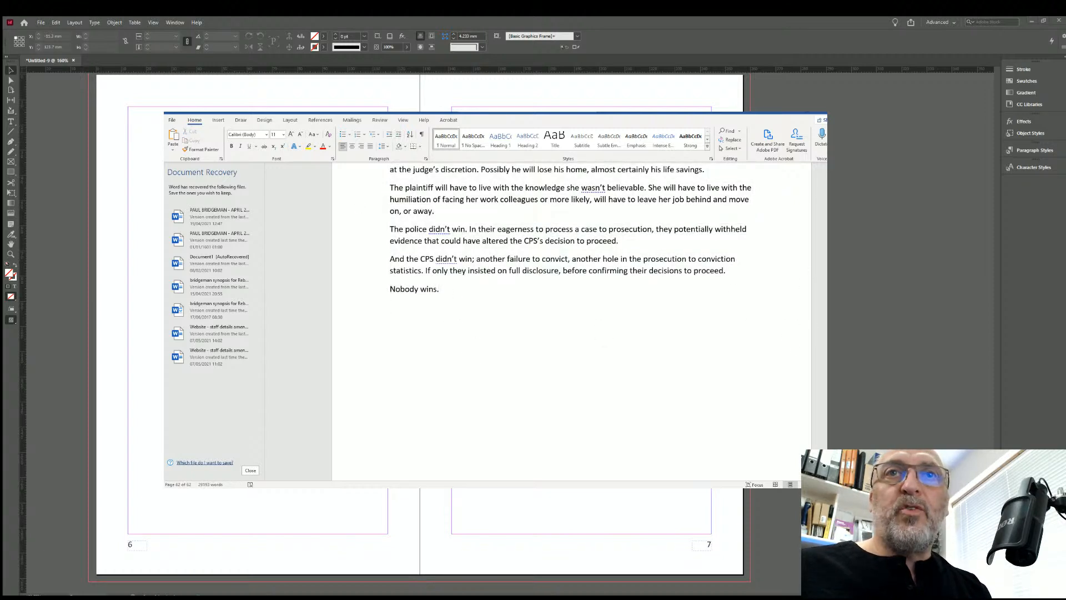
pyautogui.hotkey('ctrl', 'Home')
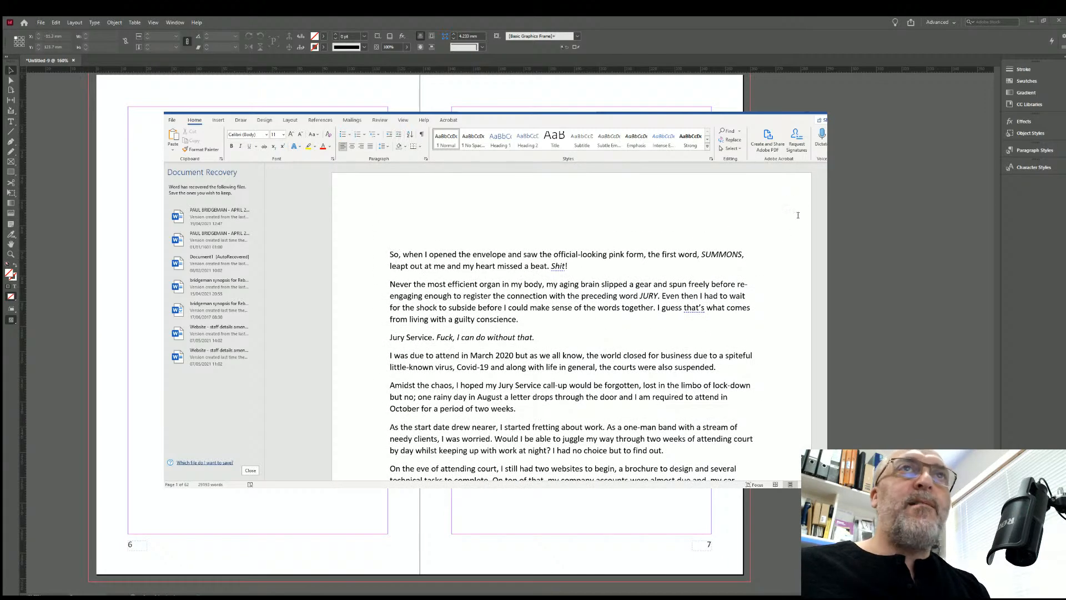
pyautogui.scroll(-20, 572, 322)
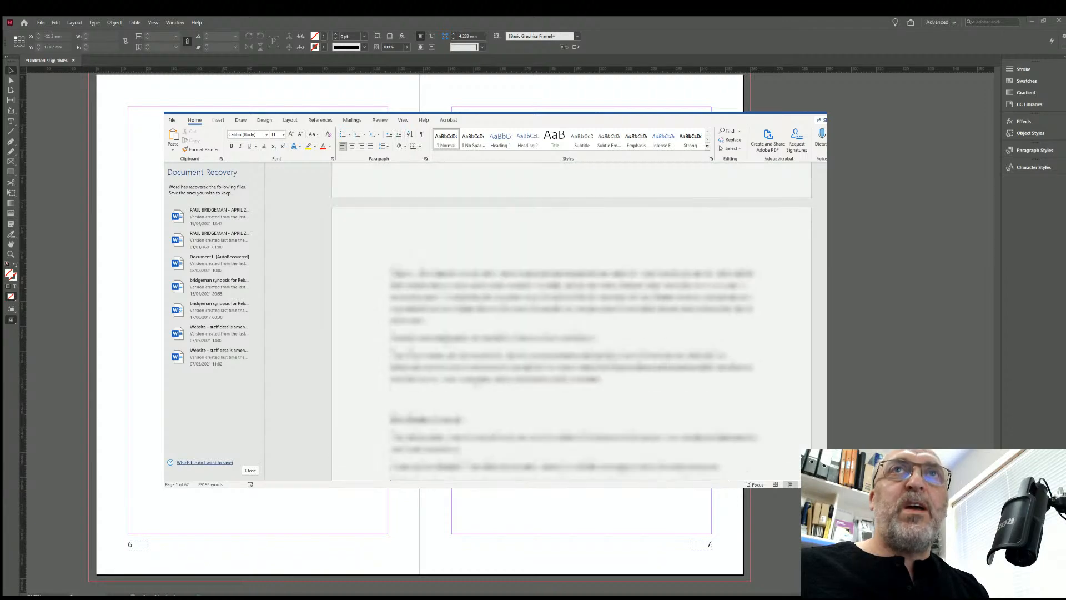
pyautogui.scroll(-20, 571, 322)
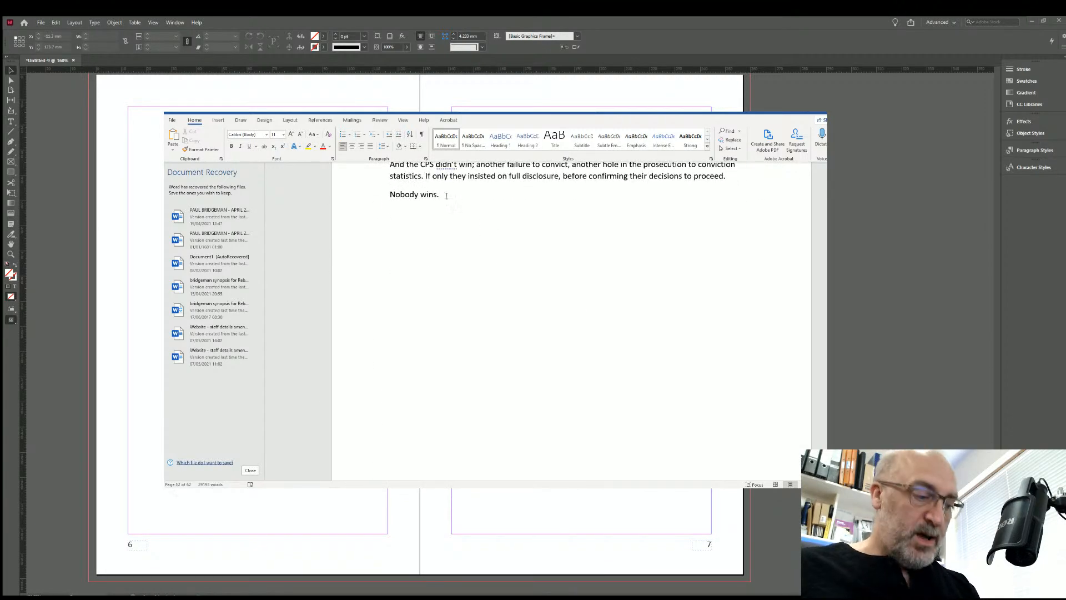
# Copy the manuscript's entire text and switch back to the InDesign document.
pyautogui.hotkey('ctrl', 'a')
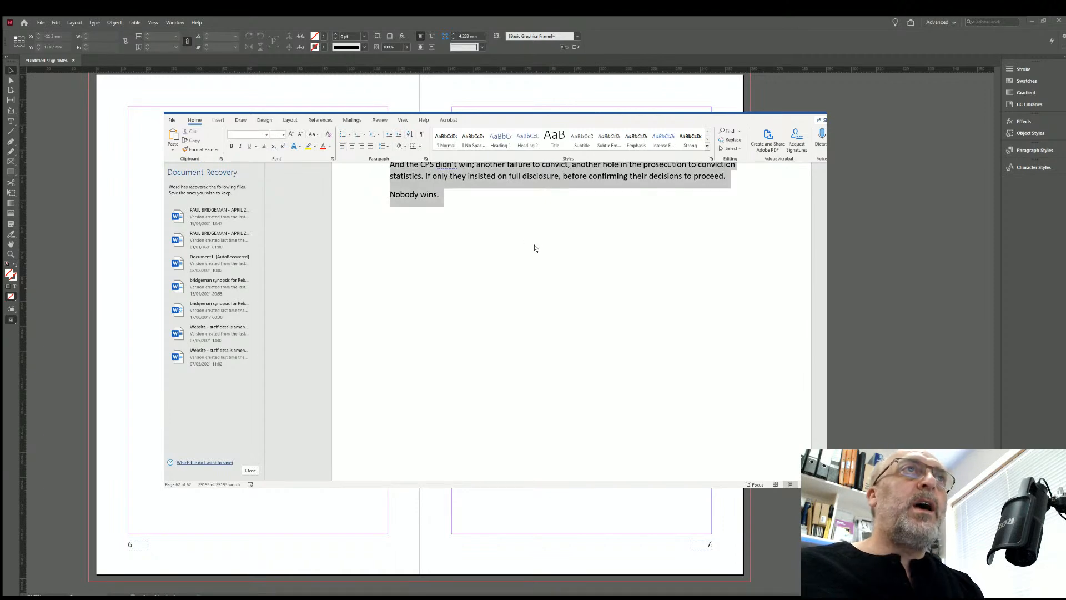
pyautogui.scroll(15, 571, 303)
pyautogui.scroll(20, 617, 303)
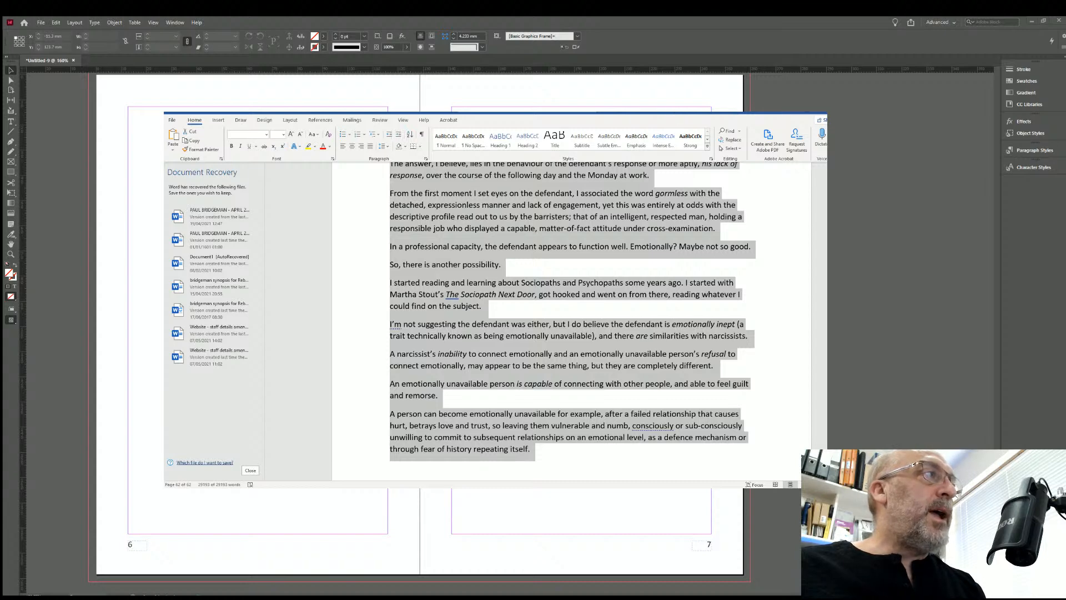
pyautogui.hotkey('alt', 'Tab')
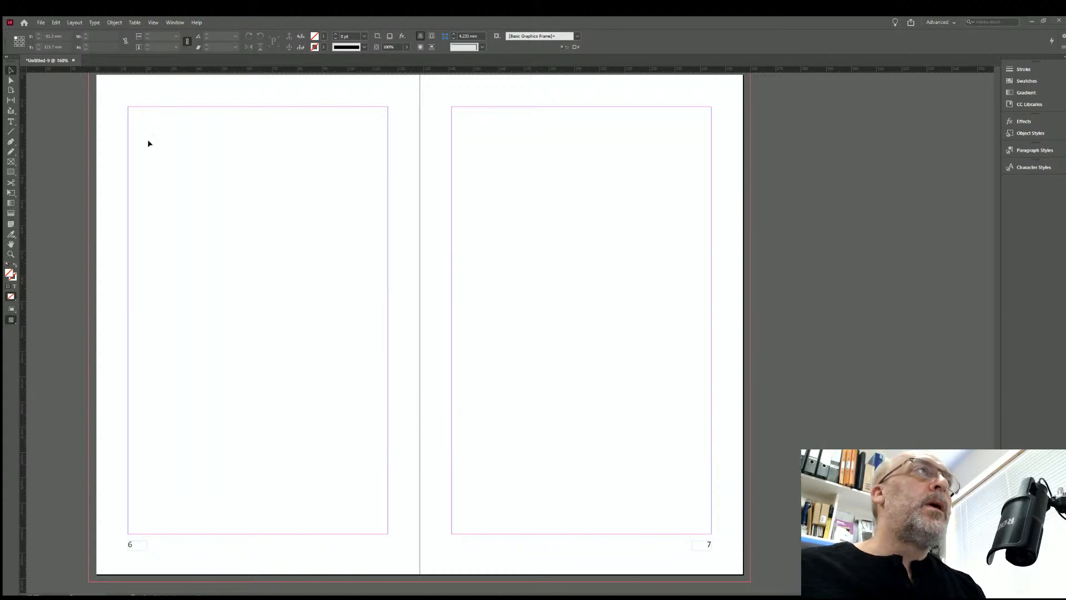
pyautogui.click(10, 122)
pyautogui.moveTo(136, 145); pyautogui.dragTo(136, 146)
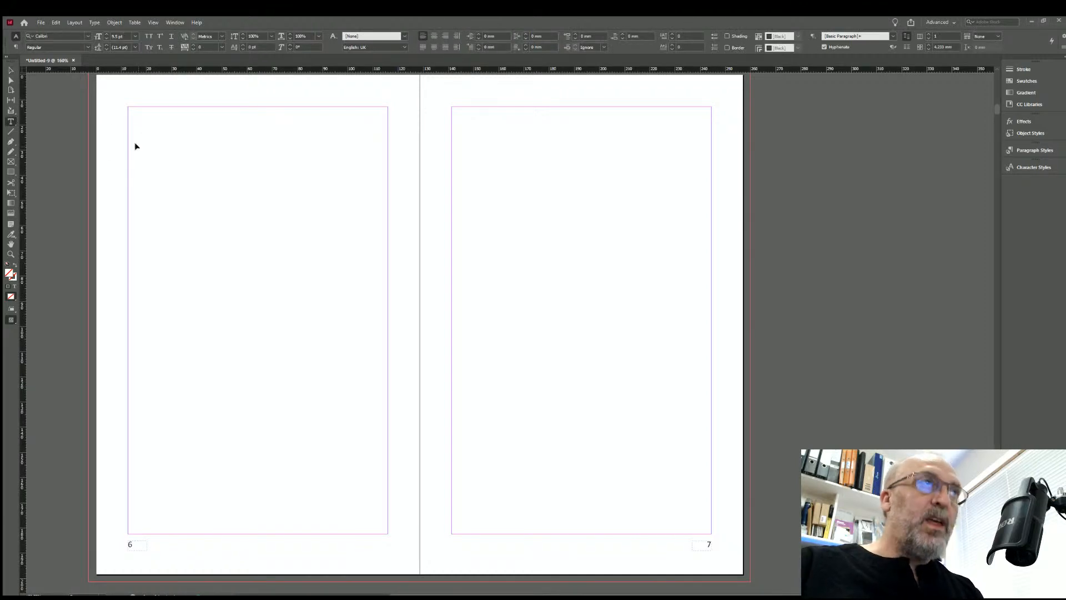
pyautogui.hotkey('ctrl', 'v')
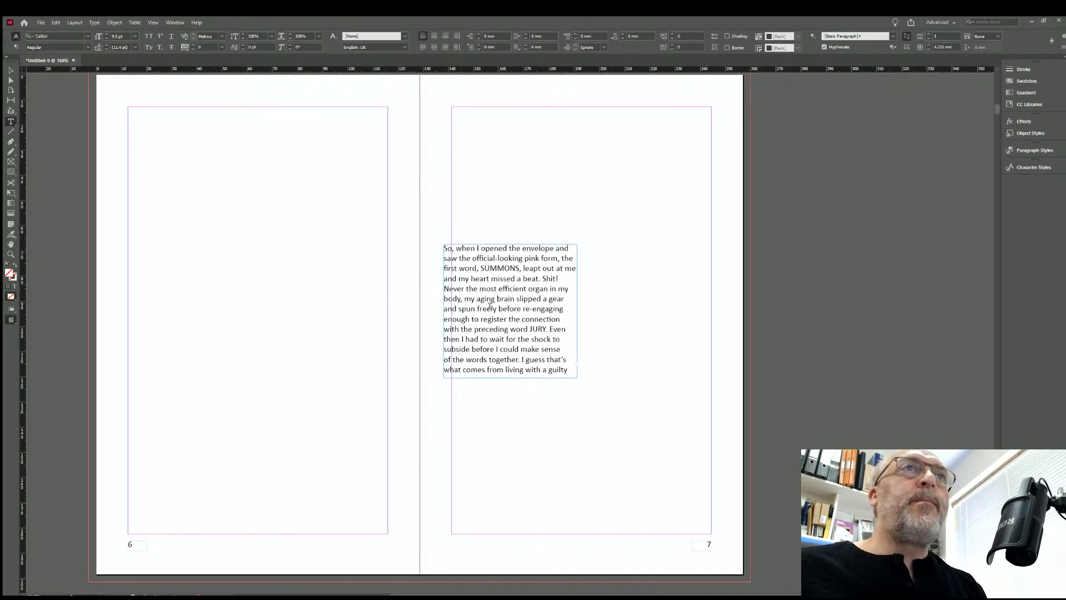
pyautogui.moveTo(497, 289); pyautogui.dragTo(181, 165)
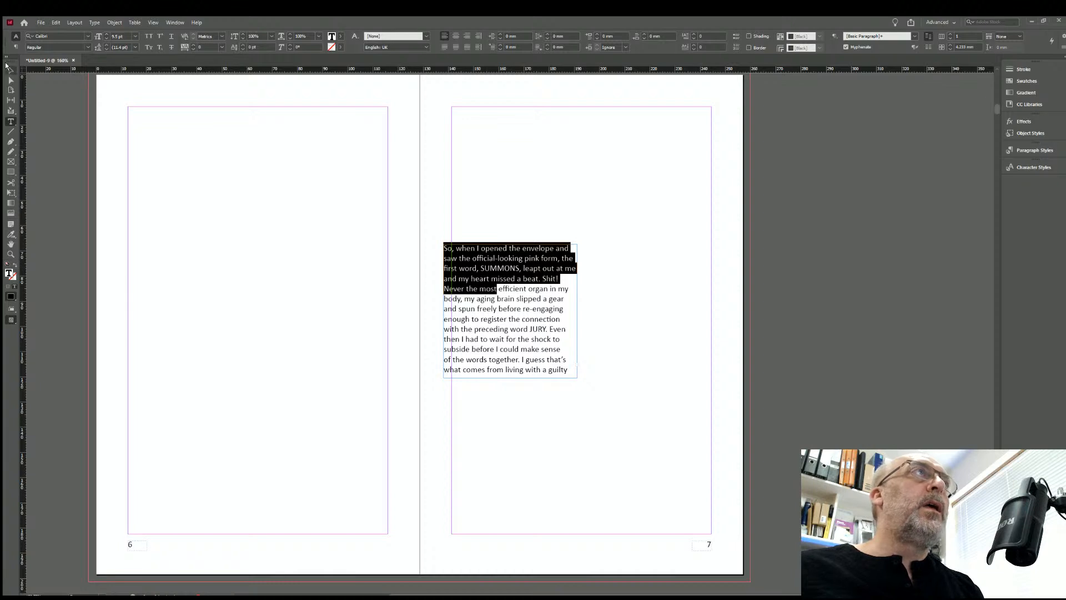
pyautogui.click(10, 69)
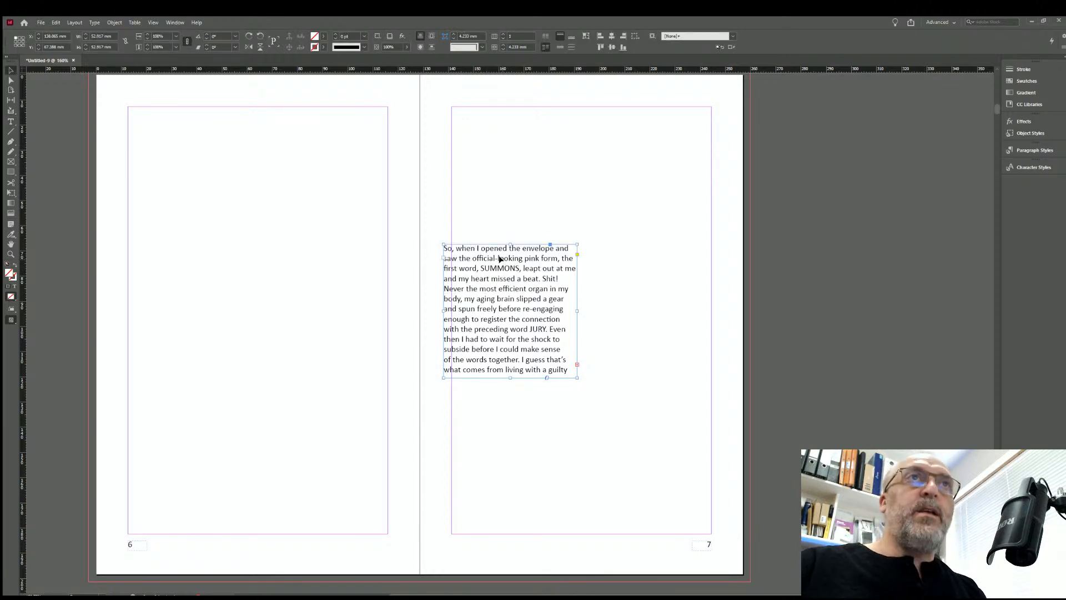
pyautogui.press('Delete')
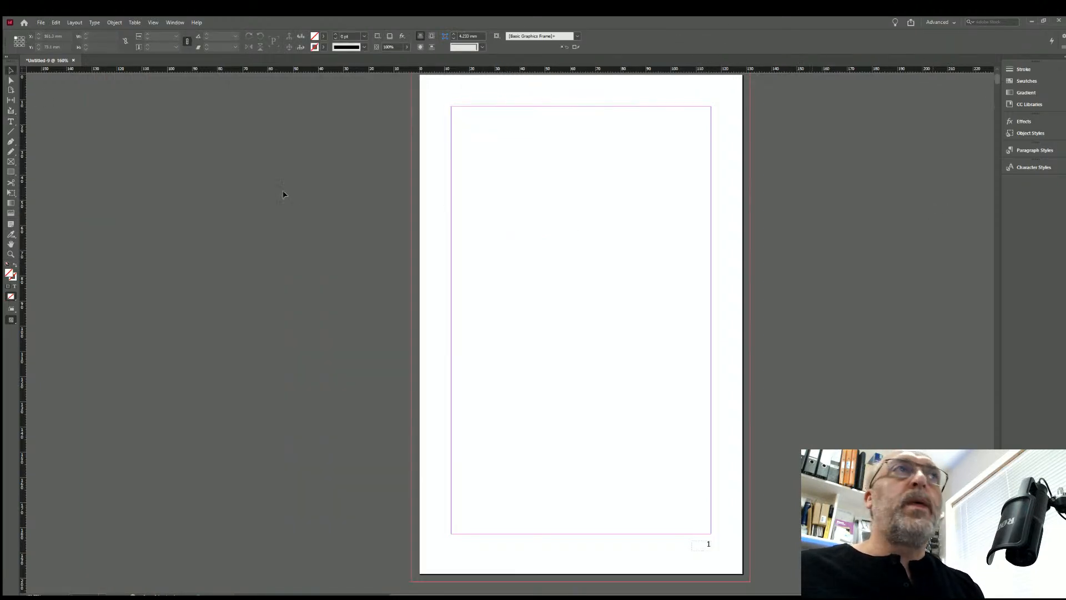
# Paste the manuscript text onto page 1 and fit its frame to the page margins, starting at X and Y 12.7 mm.
pyautogui.hotkey('ctrl', 'v')
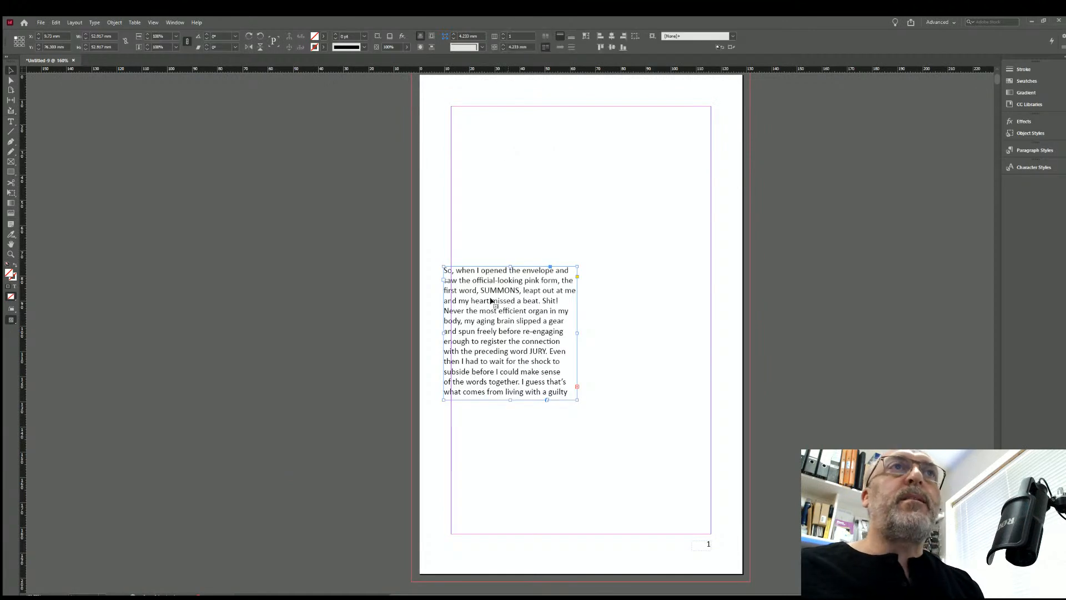
pyautogui.moveTo(477, 308); pyautogui.dragTo(481, 141)
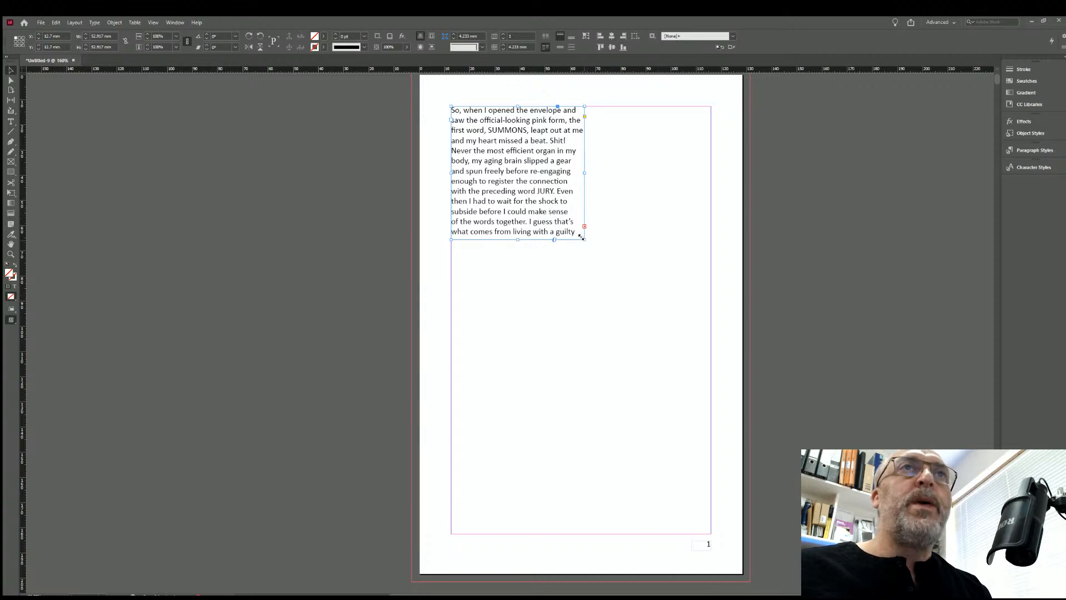
pyautogui.moveTo(581, 236); pyautogui.dragTo(711, 534)
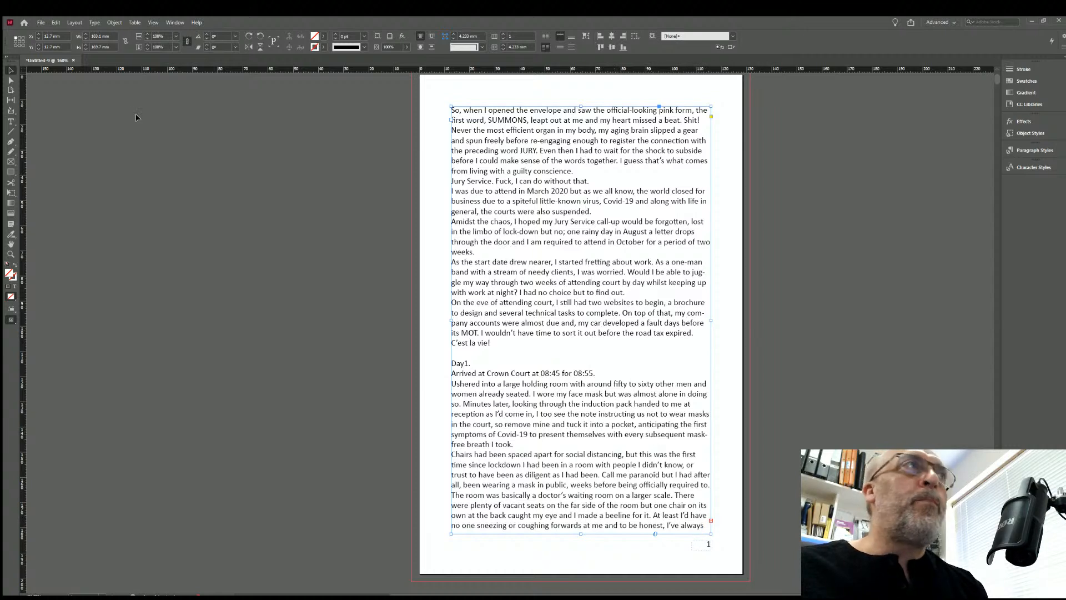
# Justify all the manuscript text with the last line of each paragraph aligned left.
pyautogui.click(11, 121)
pyautogui.click(491, 160)
pyautogui.tripleClick(491, 161)
pyautogui.click(491, 161)
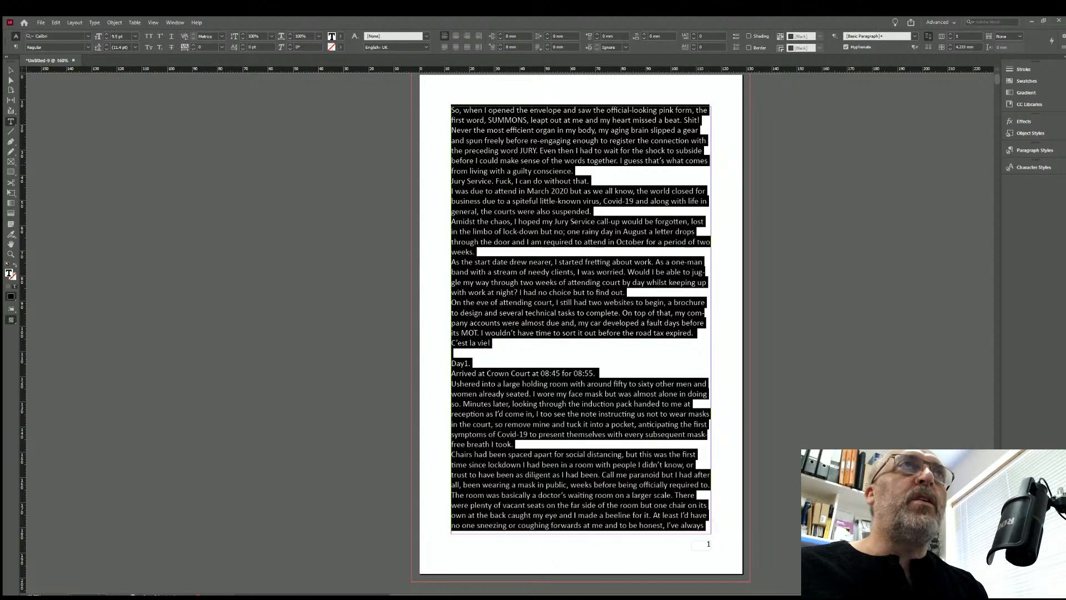
pyautogui.click(444, 46)
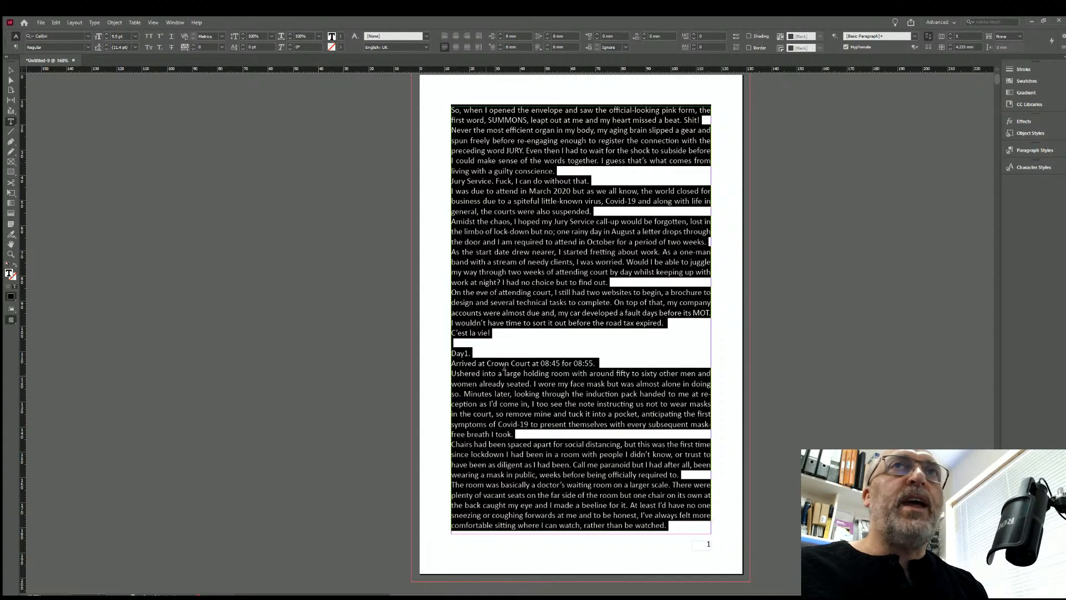
# Turn off hyphenation for the entire manuscript text.
pyautogui.click(629, 375)
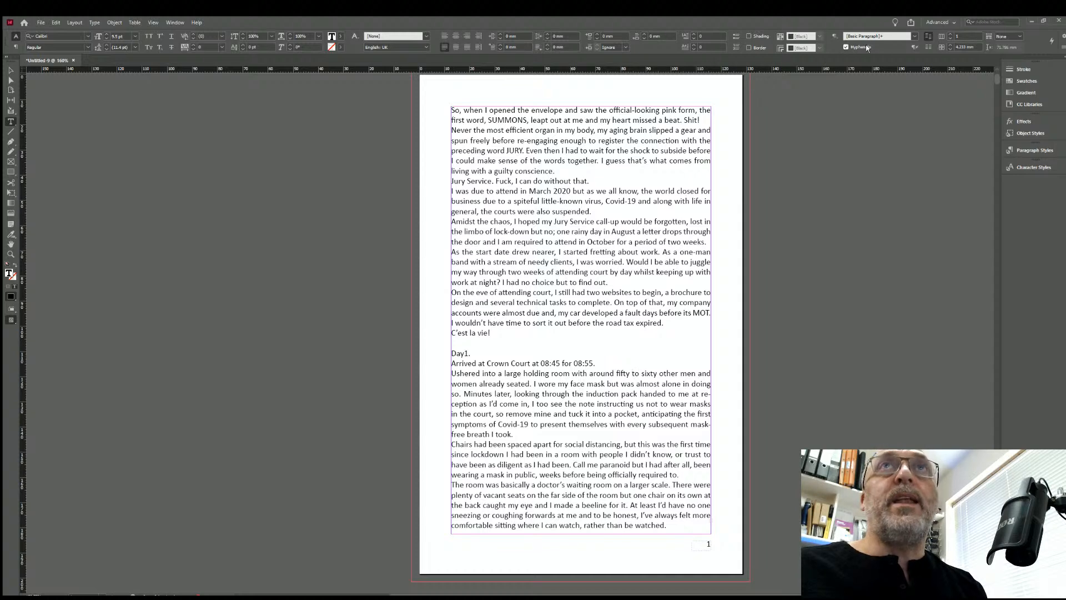
pyautogui.tripleClick(503, 201)
pyautogui.scroll(-10, 514, 316)
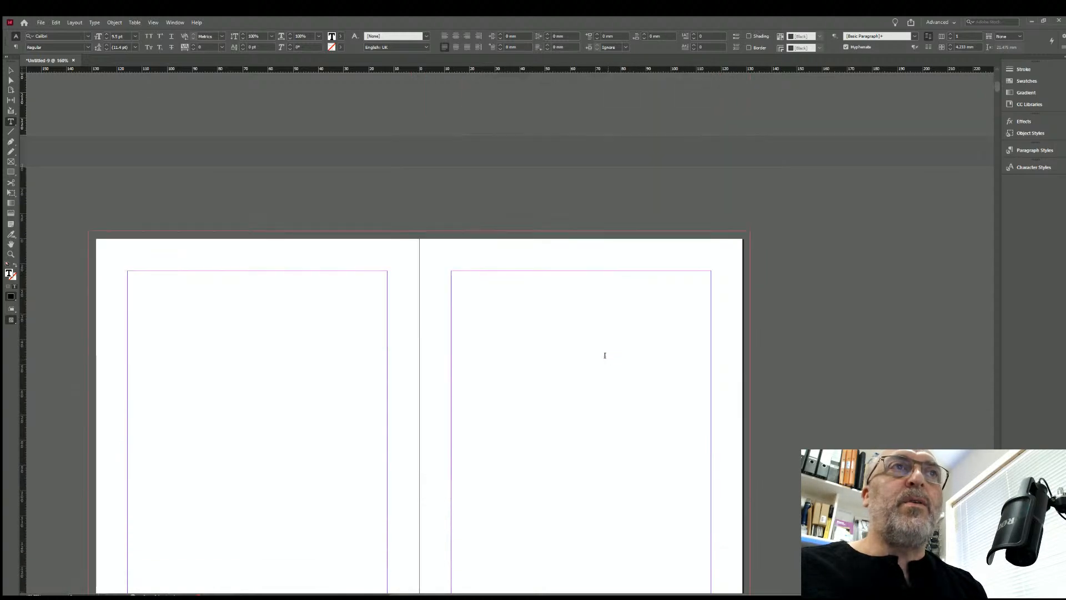
pyautogui.scroll(10, 607, 357)
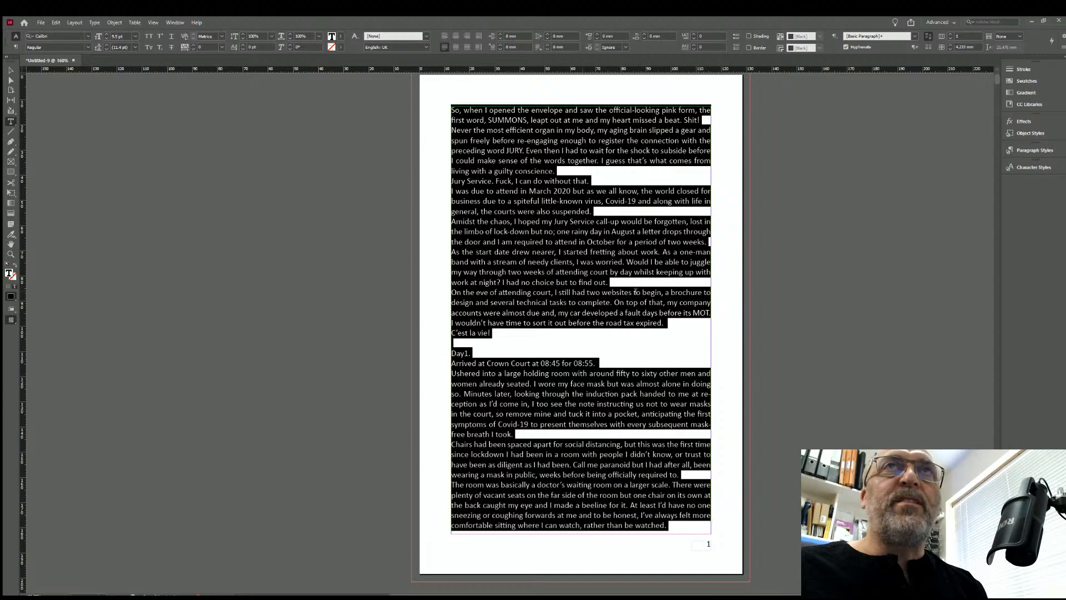
pyautogui.click(845, 47)
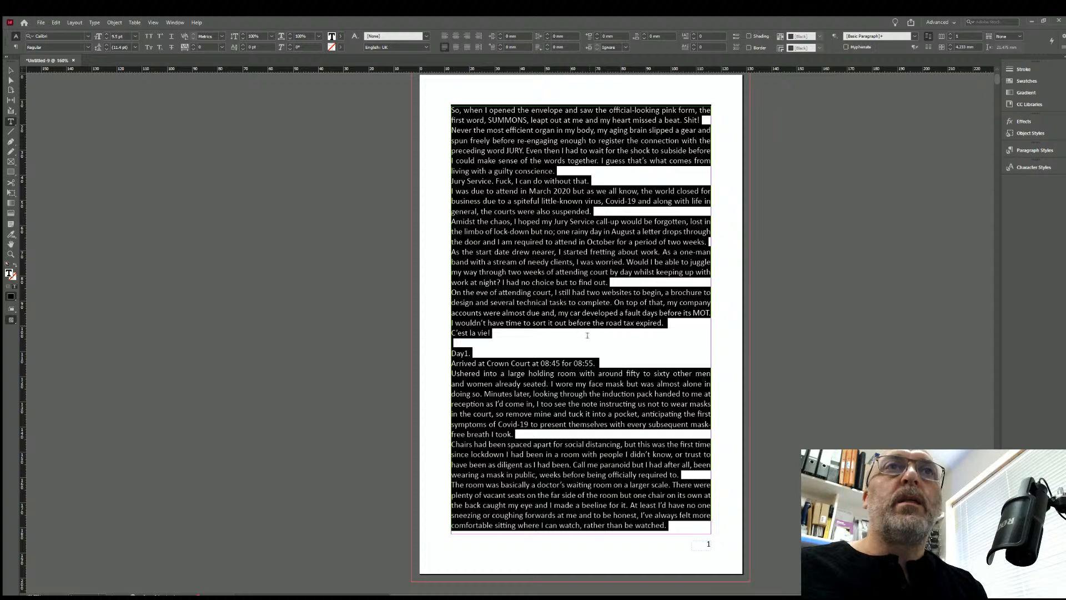
pyautogui.click(616, 337)
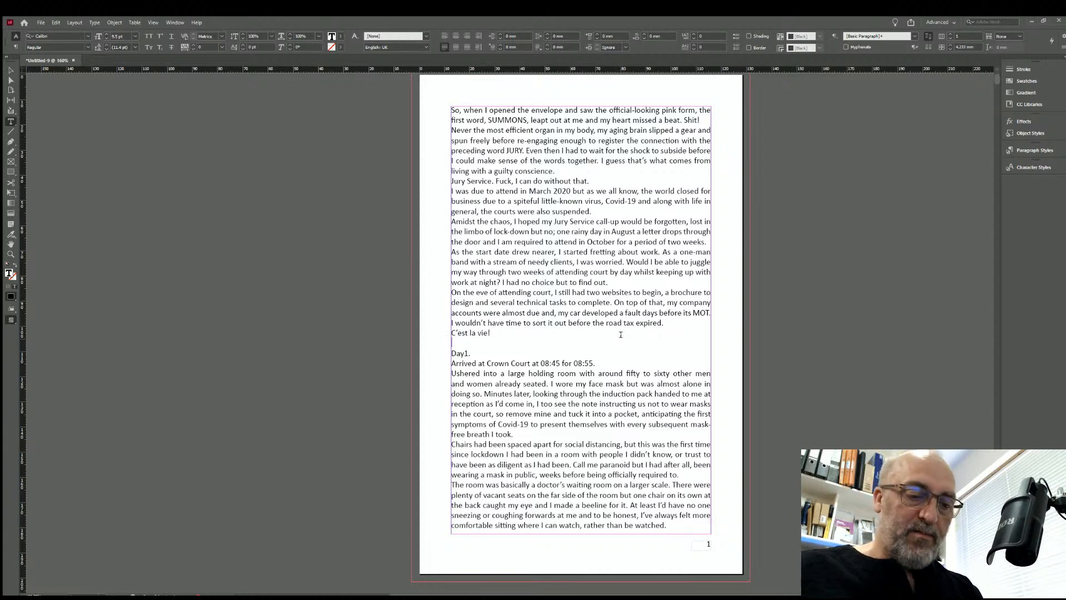
# Pick up the overset text from page 1's frame and flow it into a linked frame at page 2's top-left margin corner.
pyautogui.hotkey('ctrl', '-')
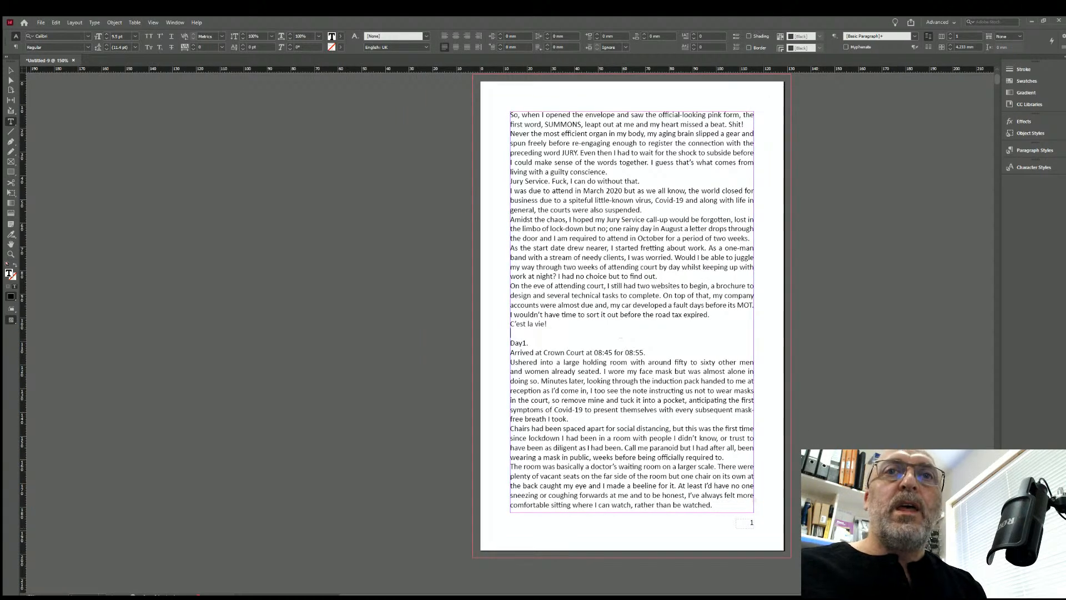
pyautogui.hscroll(3, 765, 594)
pyautogui.scroll(-6, 776, 392)
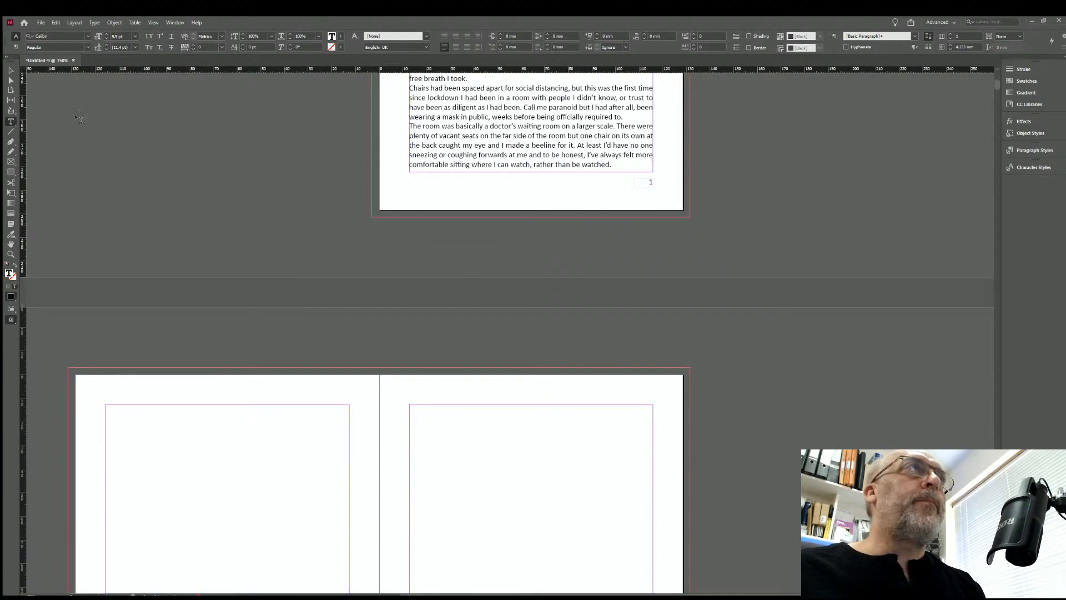
pyautogui.click(11, 71)
pyautogui.scroll(3, 715, 180)
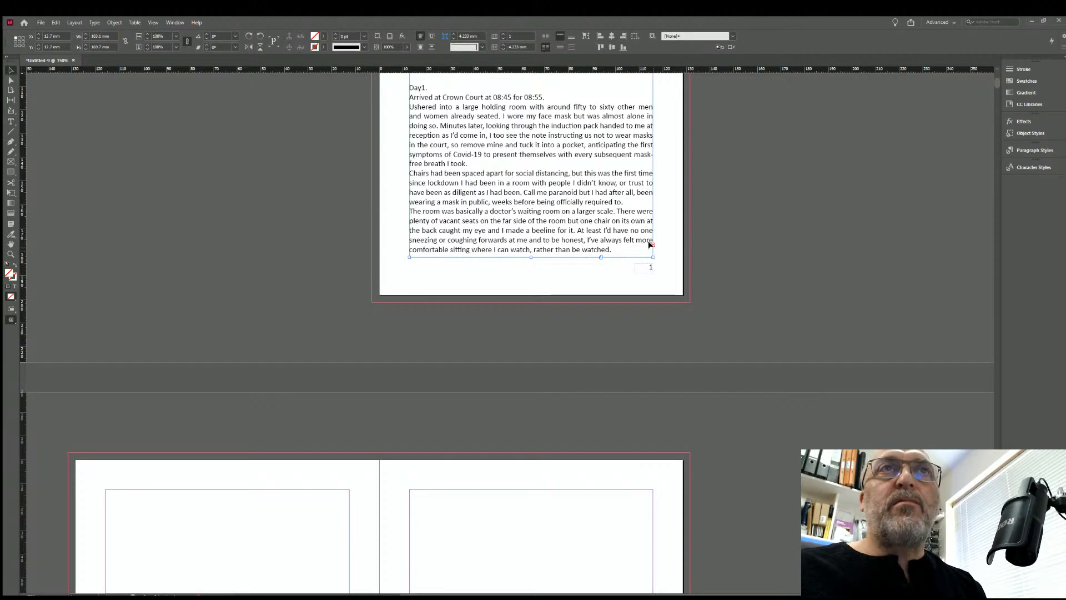
pyautogui.click(653, 245)
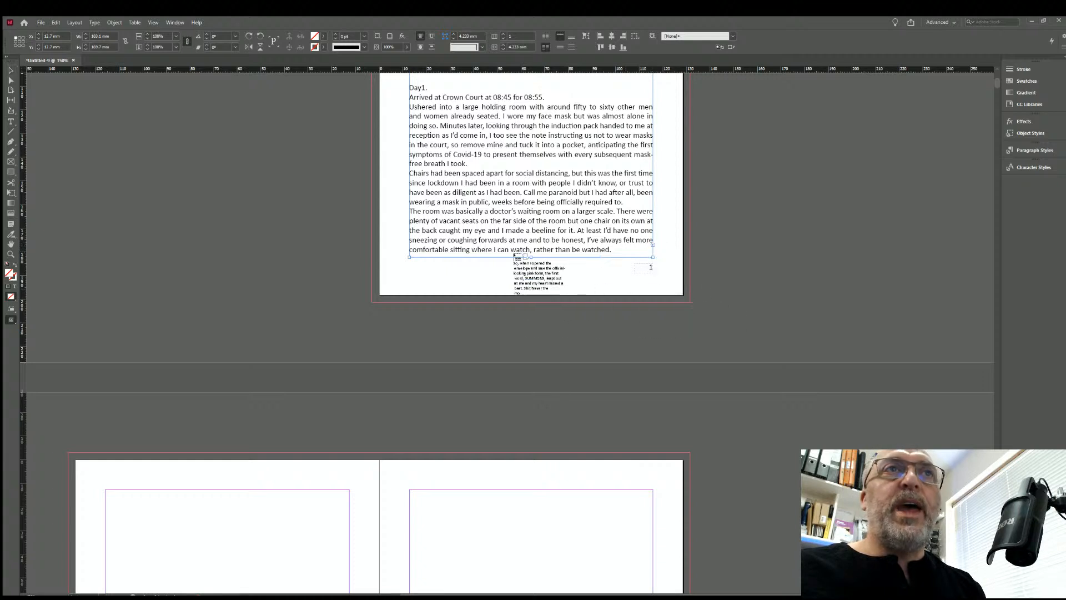
pyautogui.scroll(-7, 530, 267)
pyautogui.scroll(-3, 531, 267)
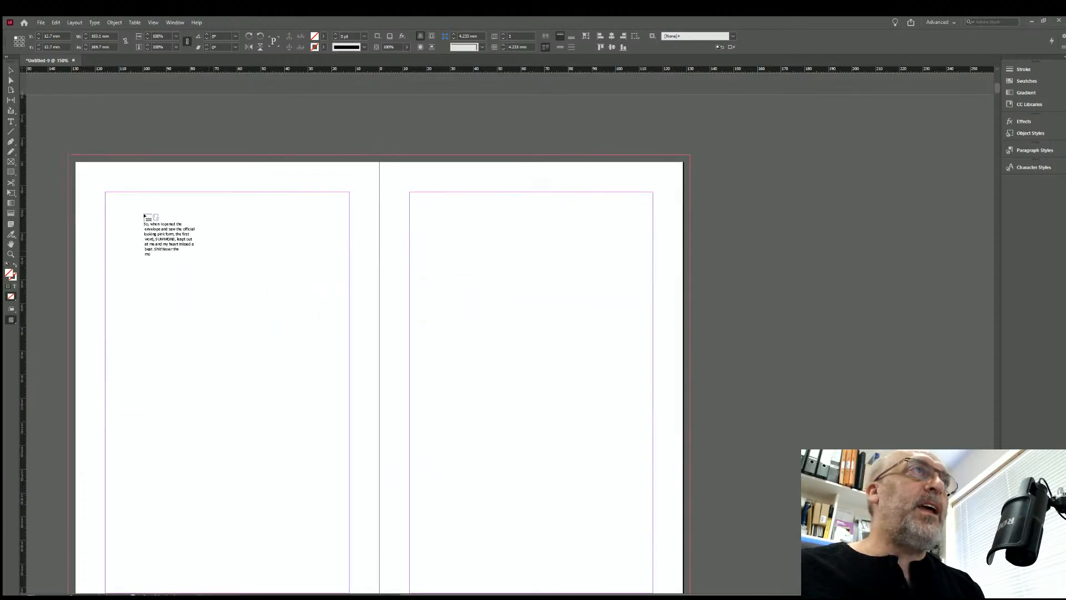
pyautogui.click(103, 191)
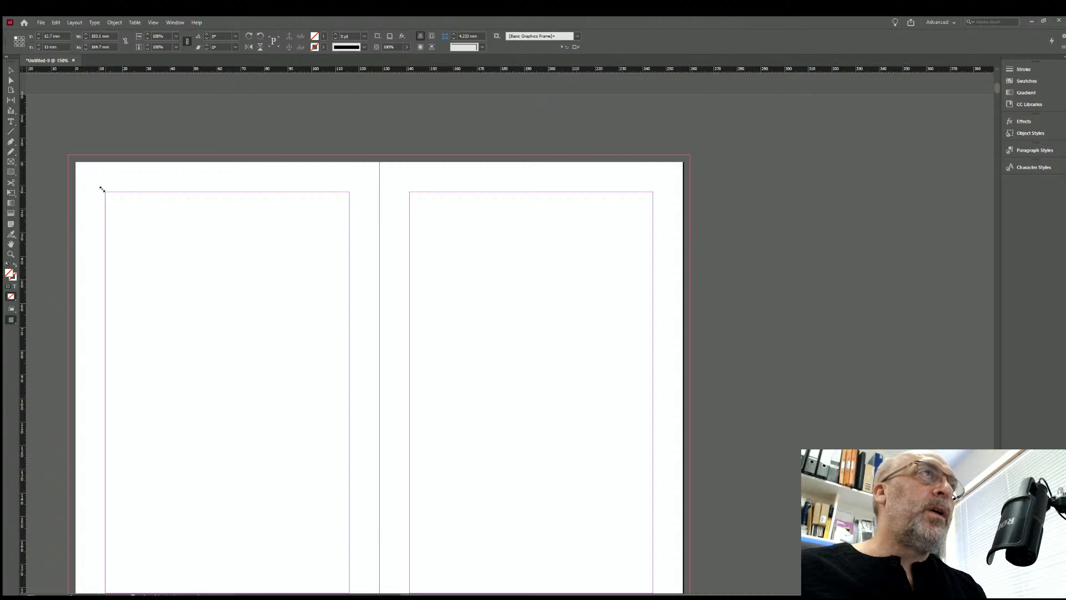
pyautogui.scroll(-4, 255, 328)
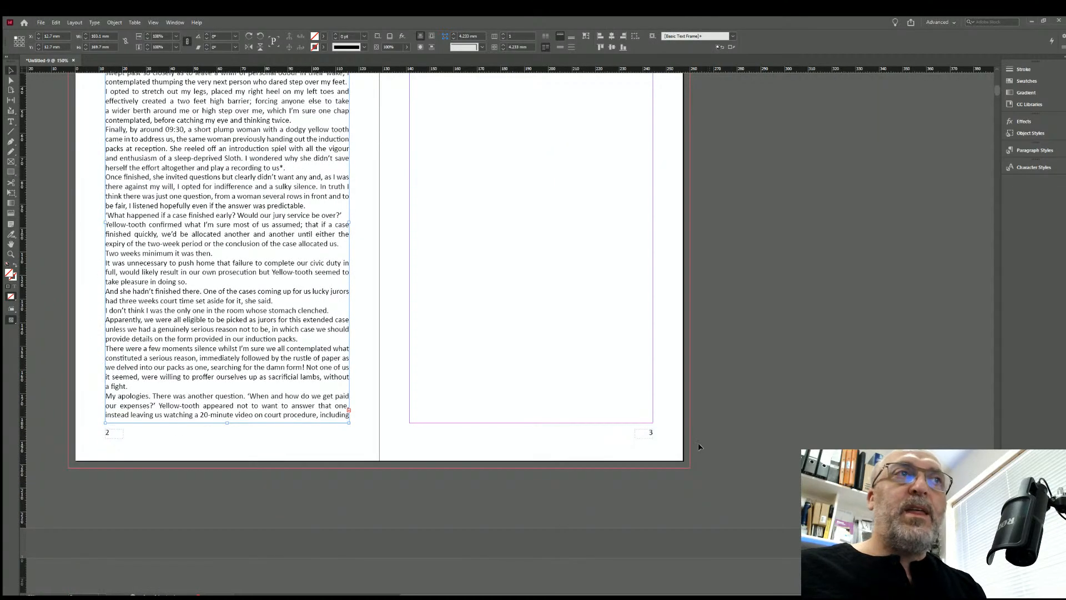
# Check the linked frames on pages 1 and 2, and continue page 2's overset text into page 3's margin area.
pyautogui.scroll(10, 505, 322)
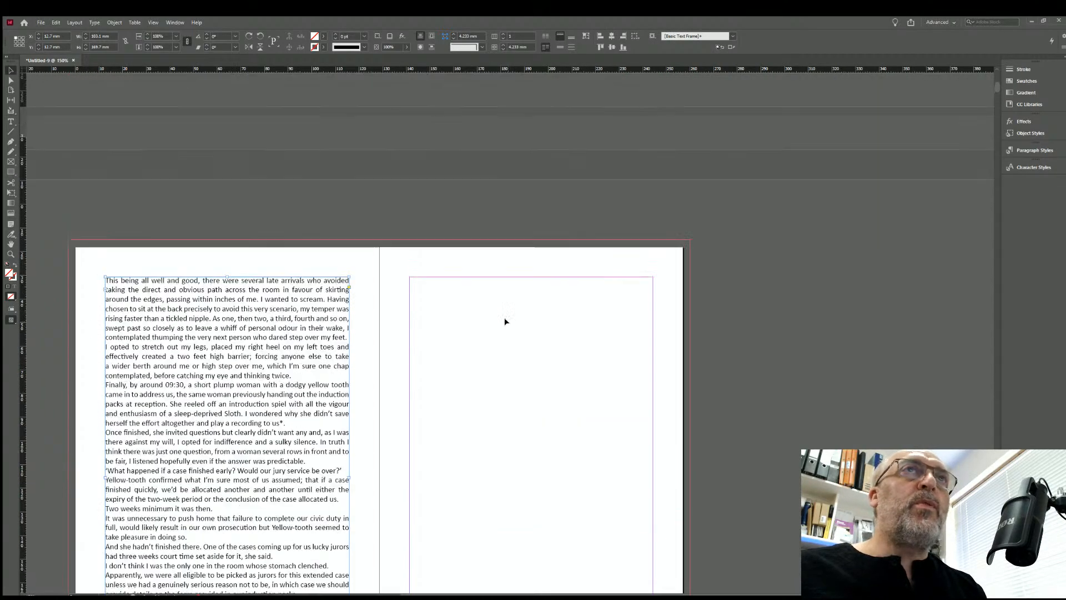
pyautogui.scroll(-5, 435, 429)
pyautogui.scroll(-3, 416, 440)
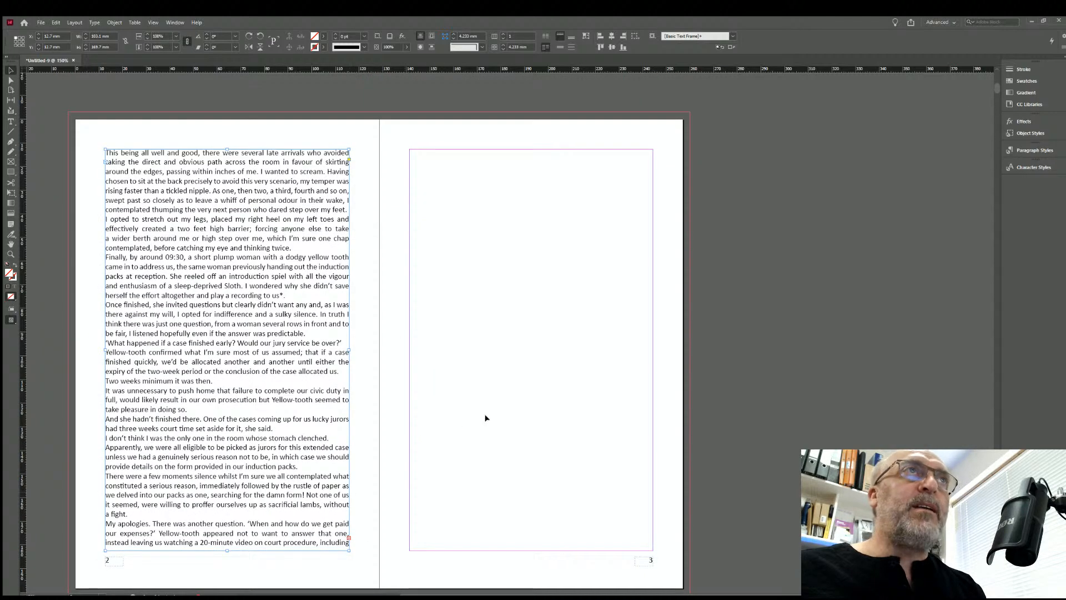
pyautogui.scroll(15, 484, 417)
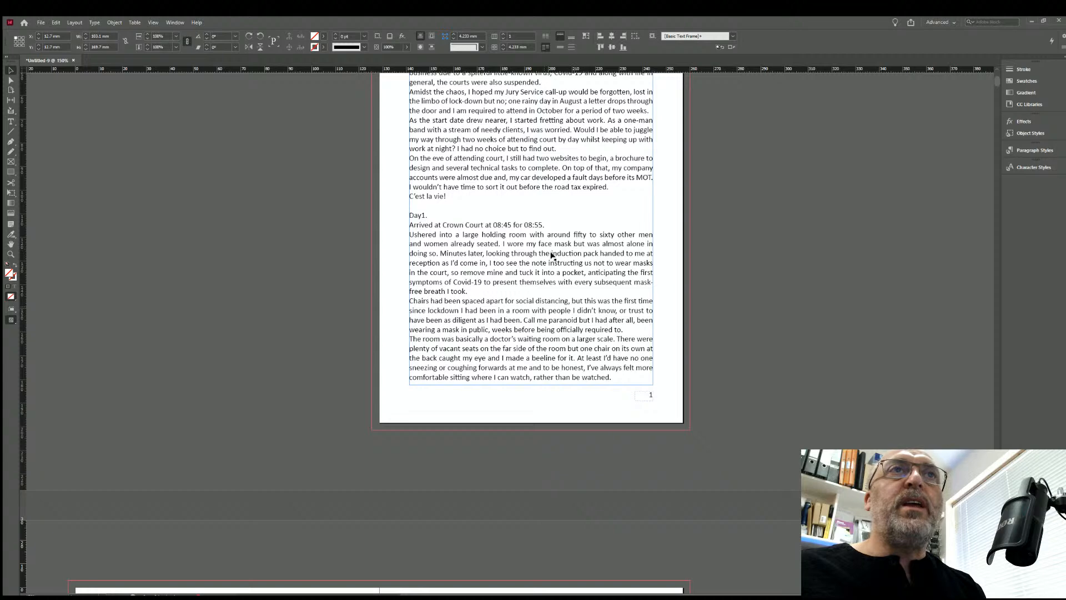
pyautogui.click(590, 383)
pyautogui.scroll(-9, 566, 503)
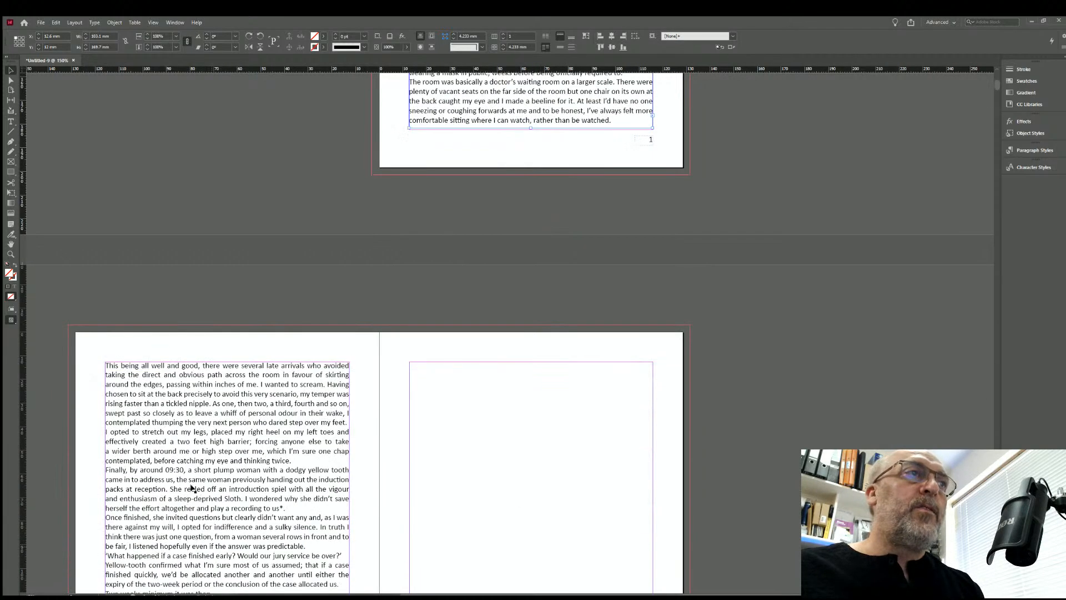
pyautogui.click(205, 486)
pyautogui.scroll(-5, 417, 469)
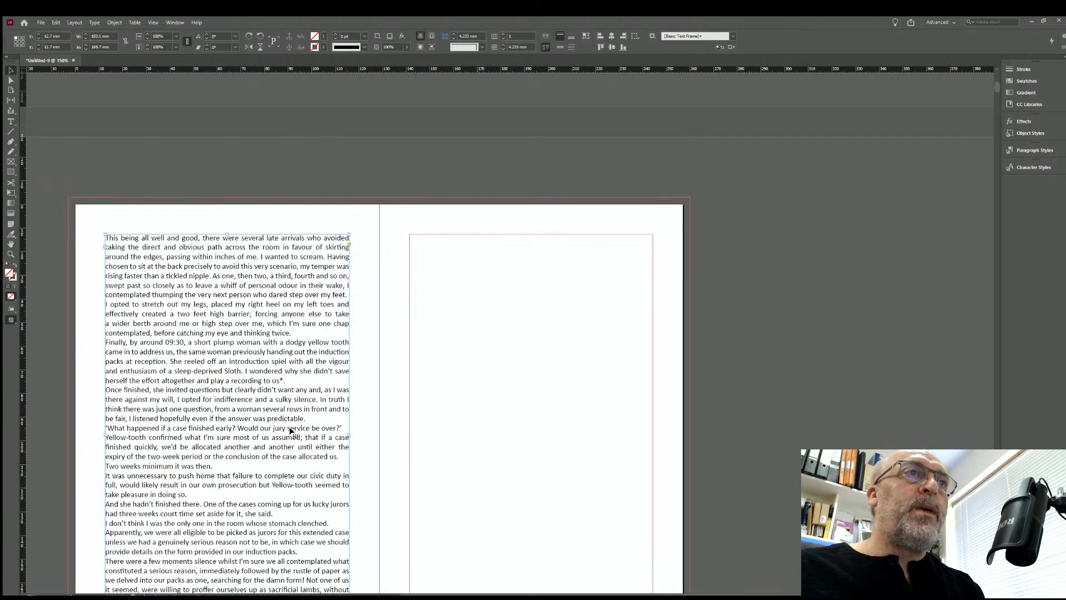
pyautogui.scroll(-5, 371, 514)
pyautogui.click(348, 494)
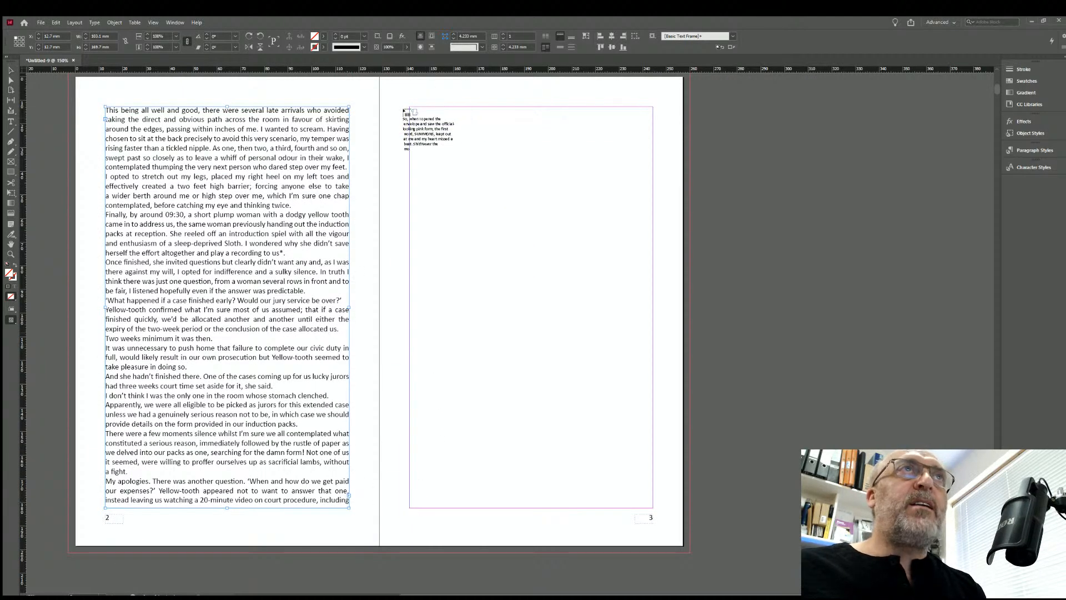
pyautogui.click(435, 139)
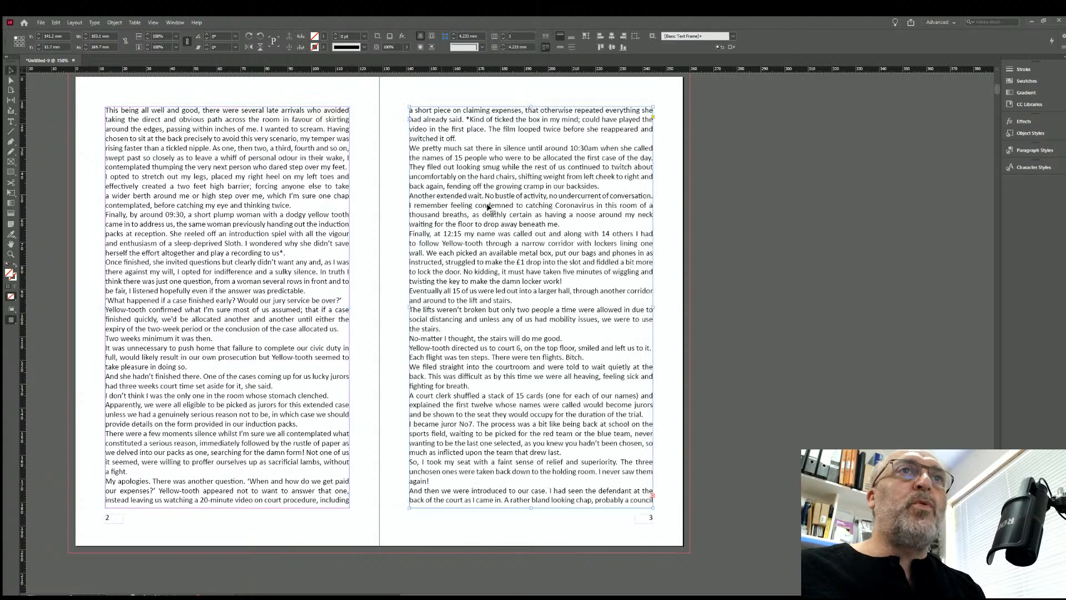
# Thread the overset text from page 3 into page 4's margins and from there into page 5's margins.
pyautogui.click(652, 494)
pyautogui.scroll(-8, 517, 472)
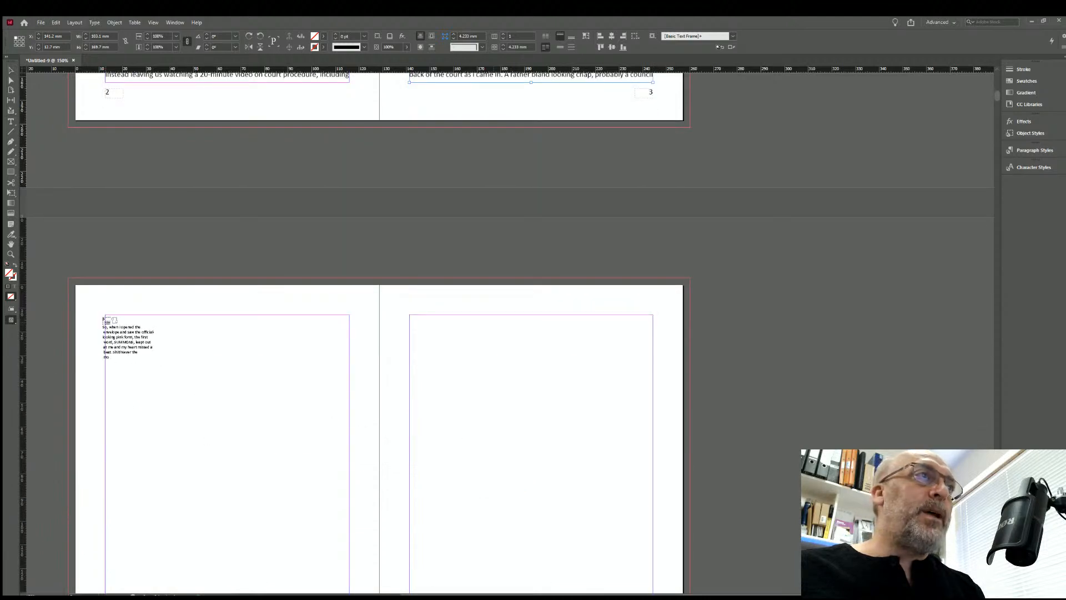
pyautogui.click(105, 319)
pyautogui.scroll(-3, 241, 390)
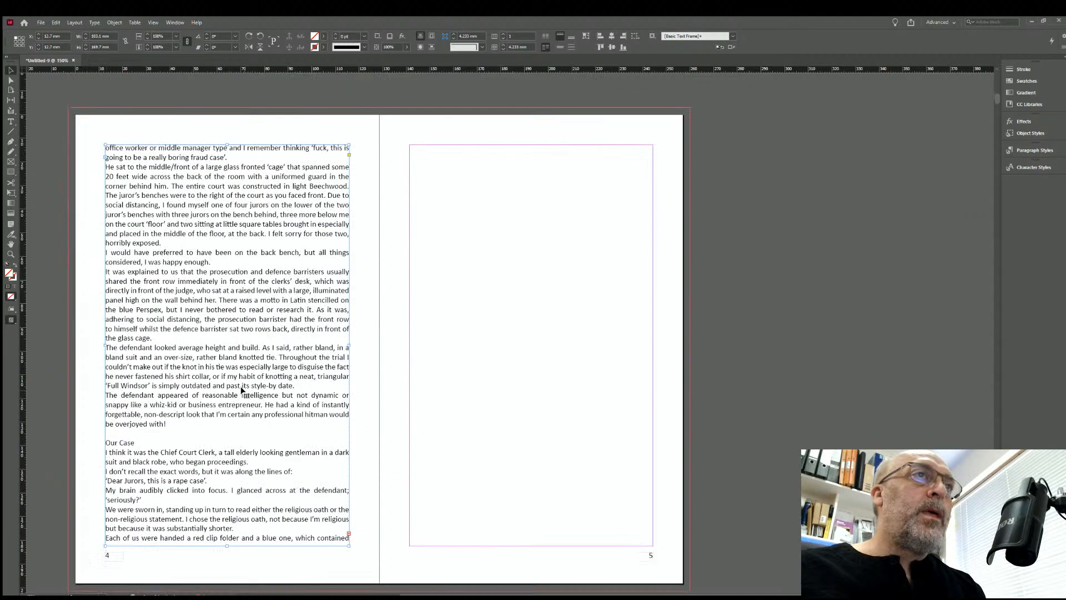
pyautogui.scroll(-3, 322, 378)
pyautogui.click(347, 363)
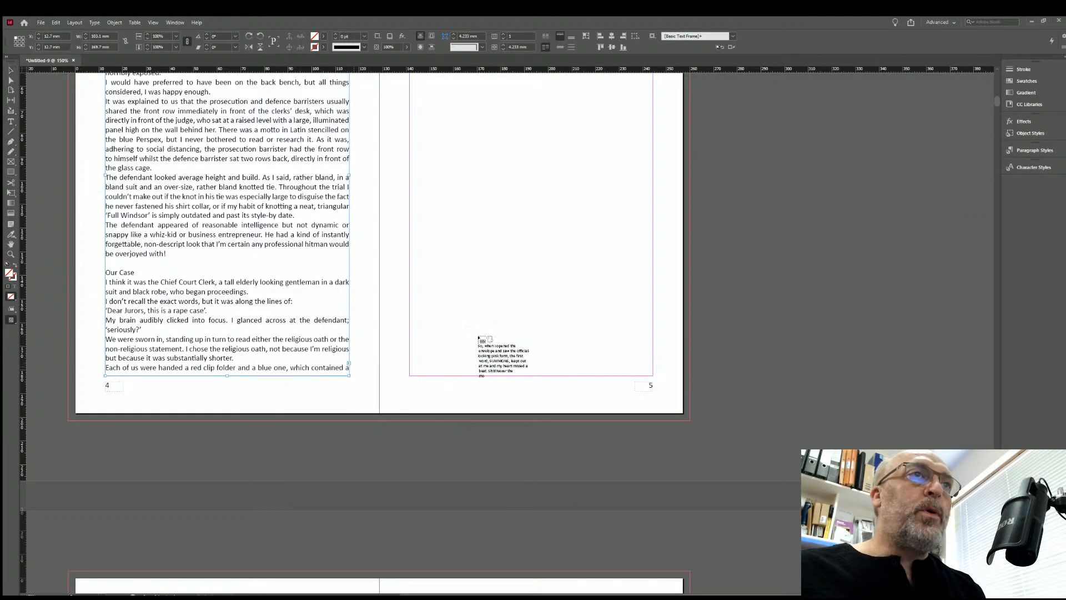
pyautogui.scroll(5, 478, 355)
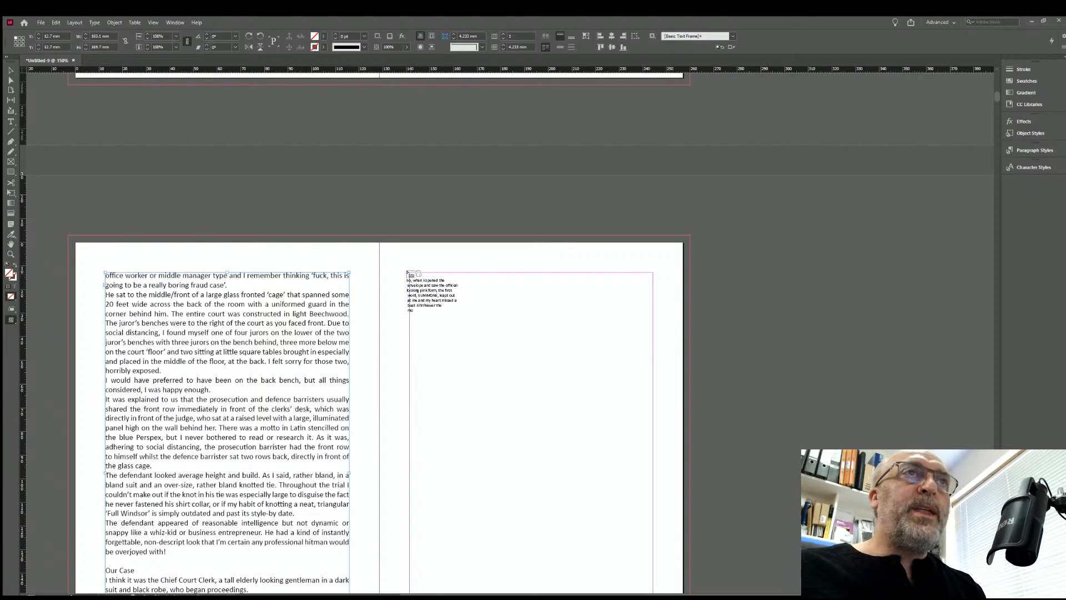
pyautogui.click(410, 273)
pyautogui.scroll(-3, 558, 412)
pyautogui.scroll(-2, 558, 413)
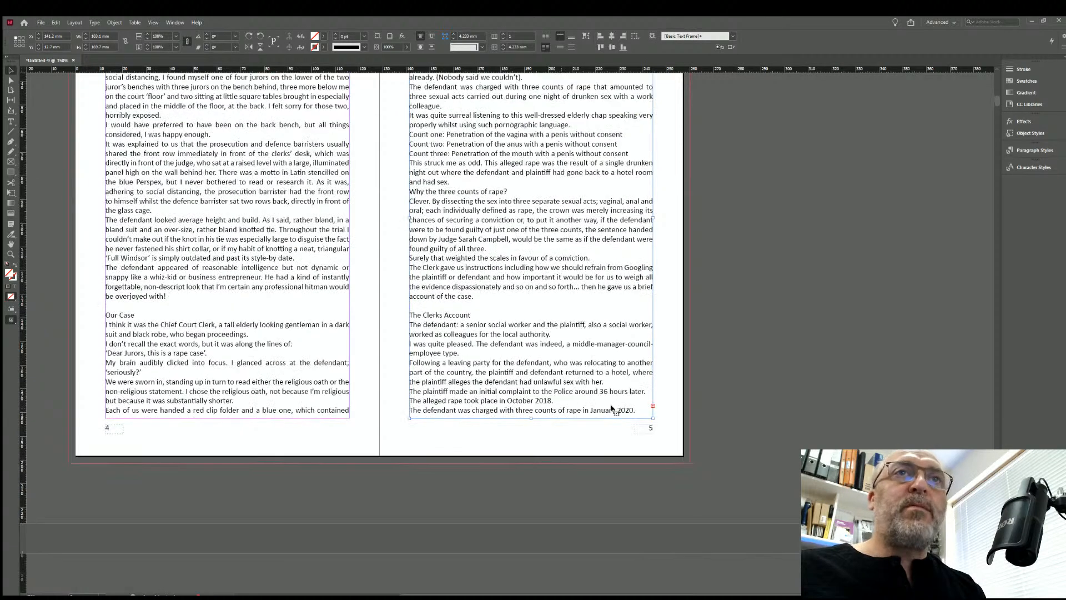
# Flow the remaining text from page 5 into margin-fitted linked frames on pages 6 and 7.
pyautogui.click(653, 406)
pyautogui.scroll(-5, 266, 444)
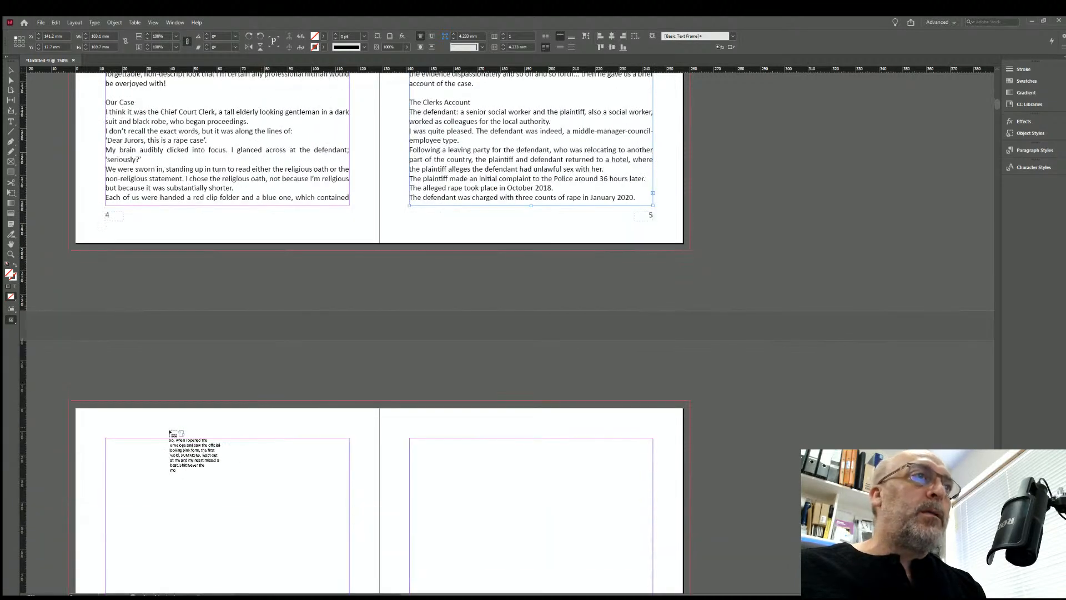
pyautogui.click(105, 440)
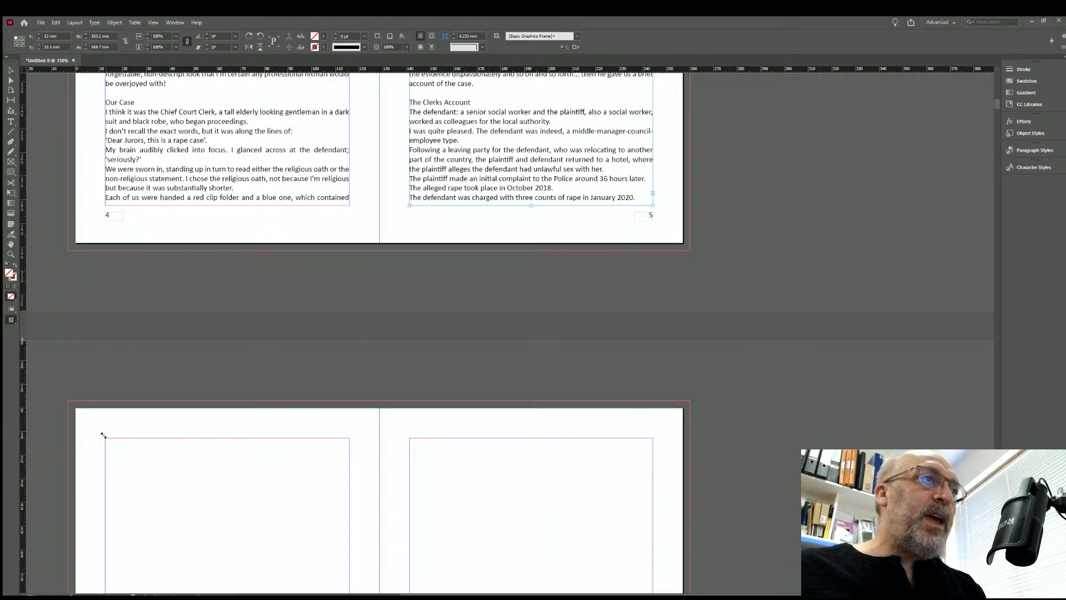
pyautogui.scroll(-8, 234, 512)
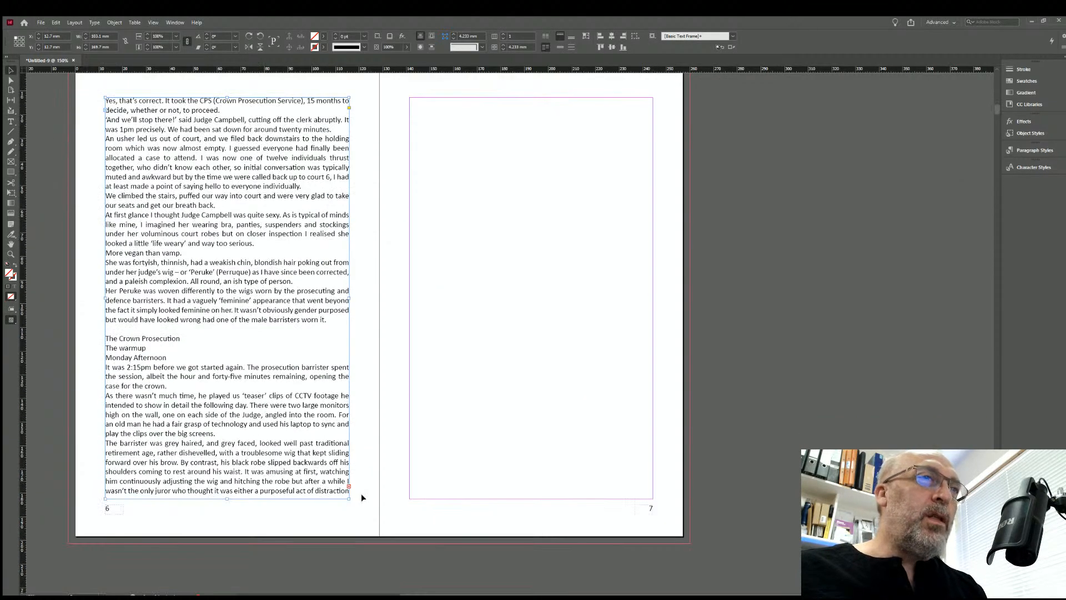
pyautogui.click(349, 487)
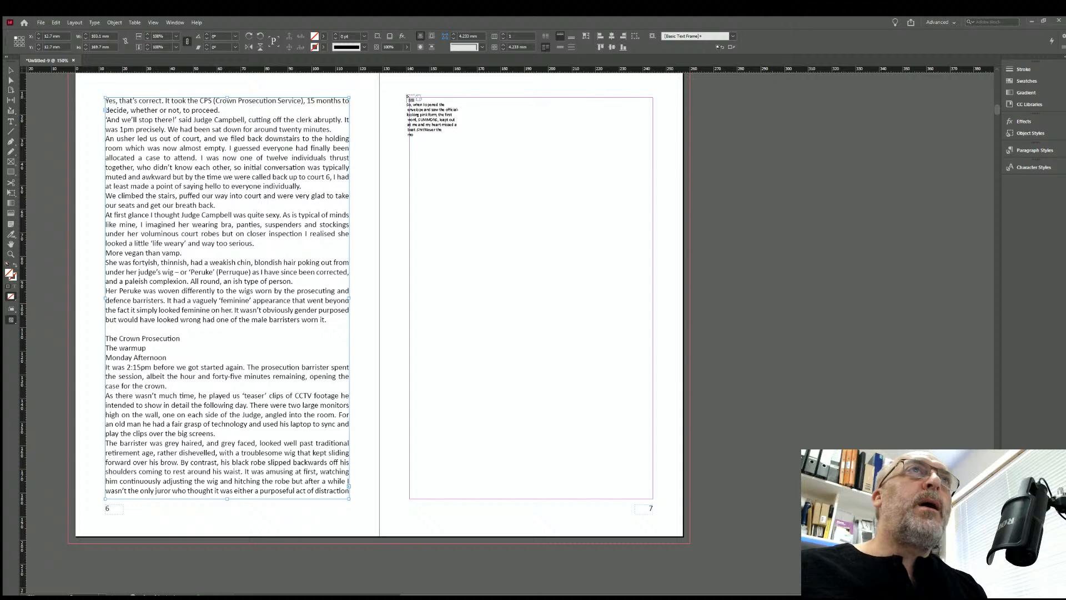
pyautogui.click(407, 98)
pyautogui.scroll(-3, 561, 321)
# Carry the overset text on from page 7 into linked frames within the margins of pages 8 and 9.
pyautogui.click(652, 145)
pyautogui.scroll(-2, 341, 428)
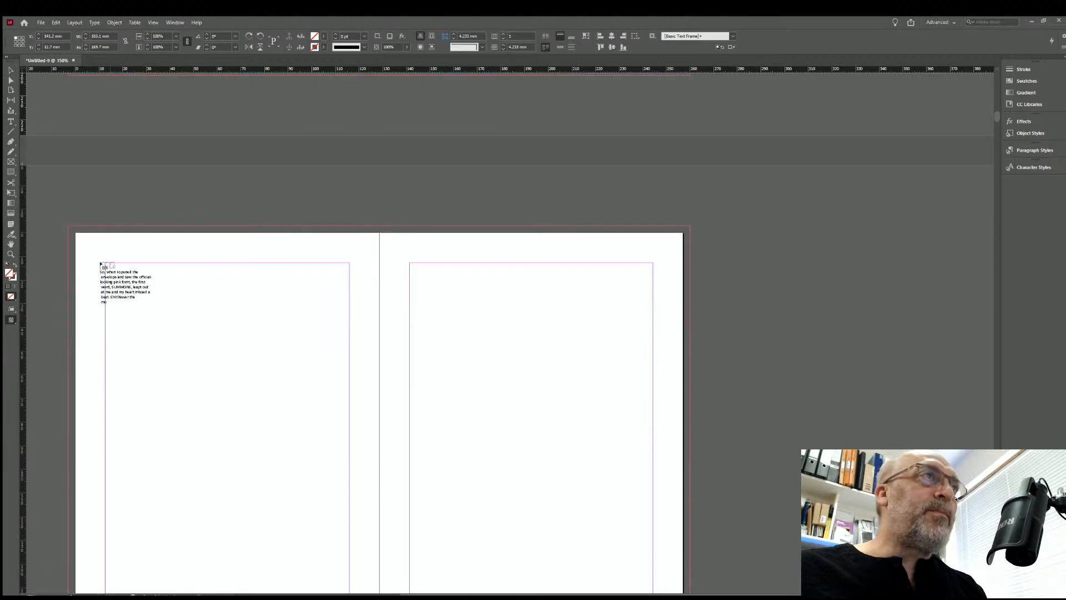
pyautogui.click(102, 264)
pyautogui.scroll(-2, 270, 412)
pyautogui.scroll(-2, 271, 412)
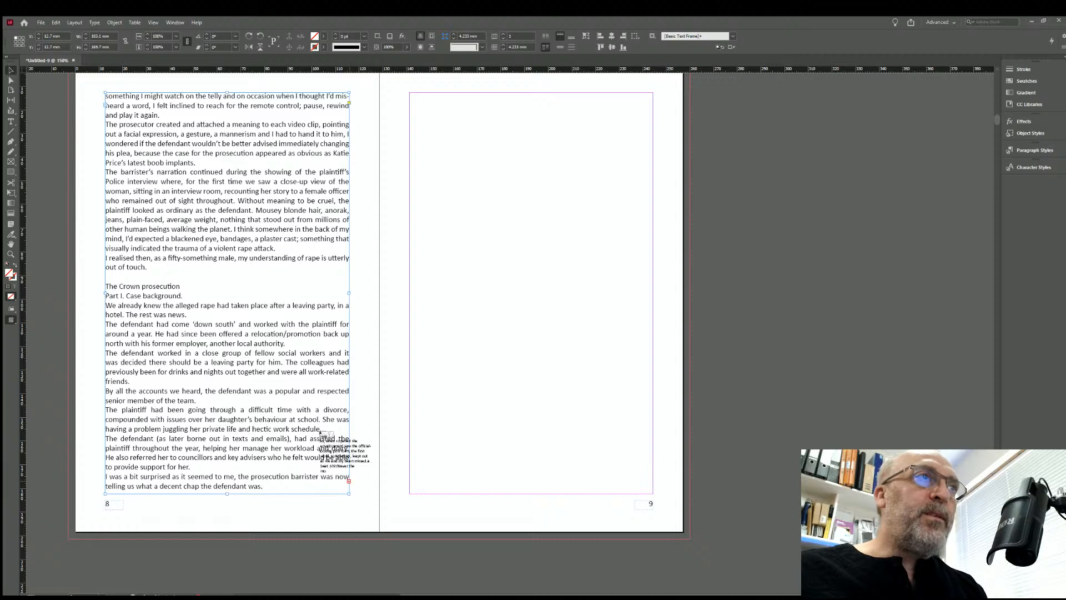
pyautogui.click(408, 93)
pyautogui.scroll(-6, 634, 328)
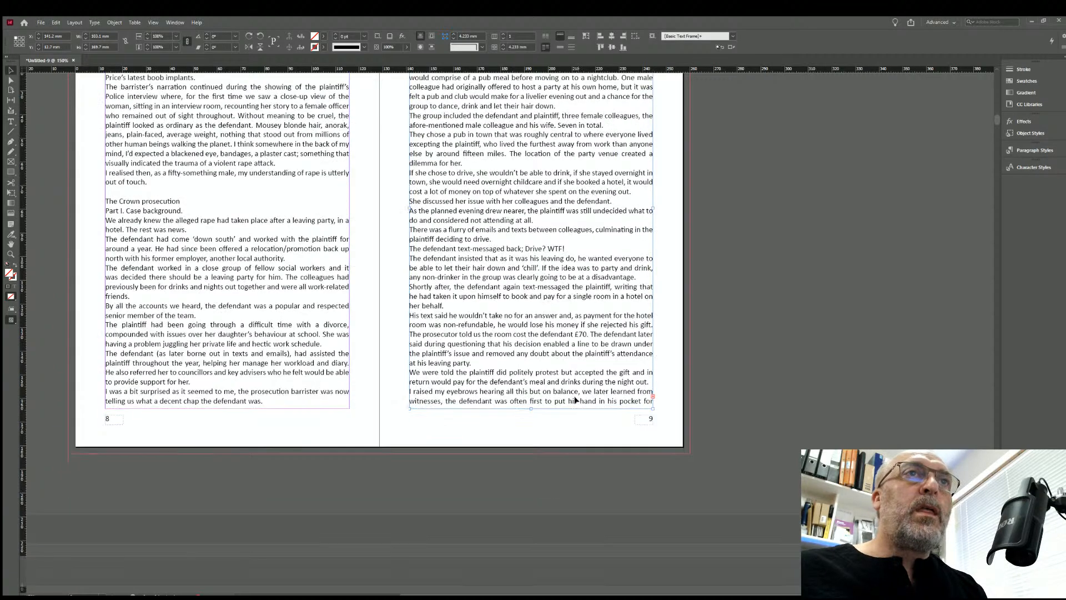
# Continue the text thread from page 9 into linked frames aligned to the margins of pages 10 and 11.
pyautogui.click(652, 225)
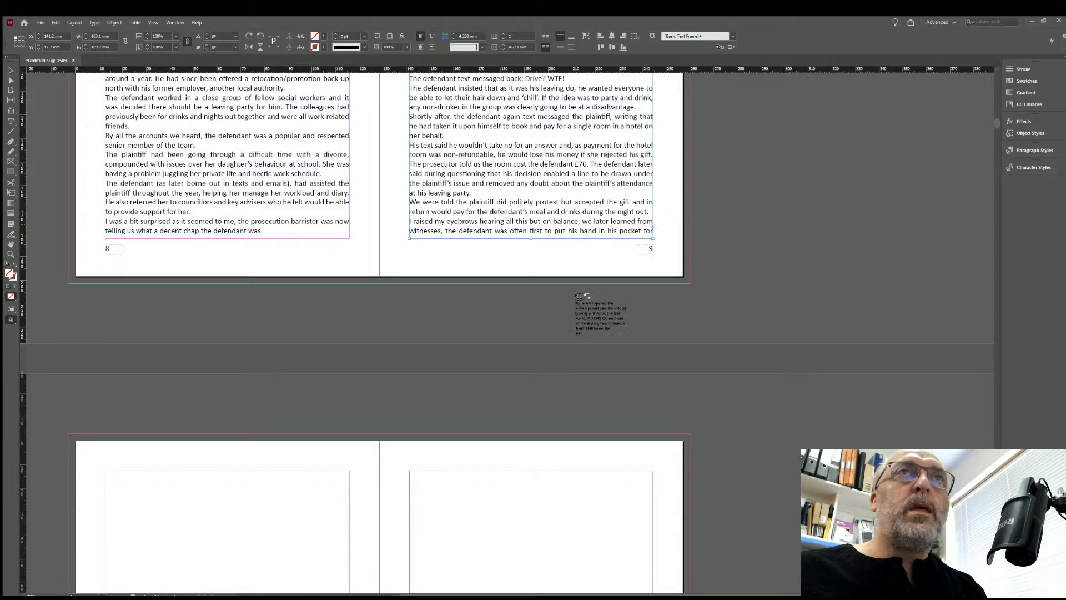
pyautogui.click(102, 471)
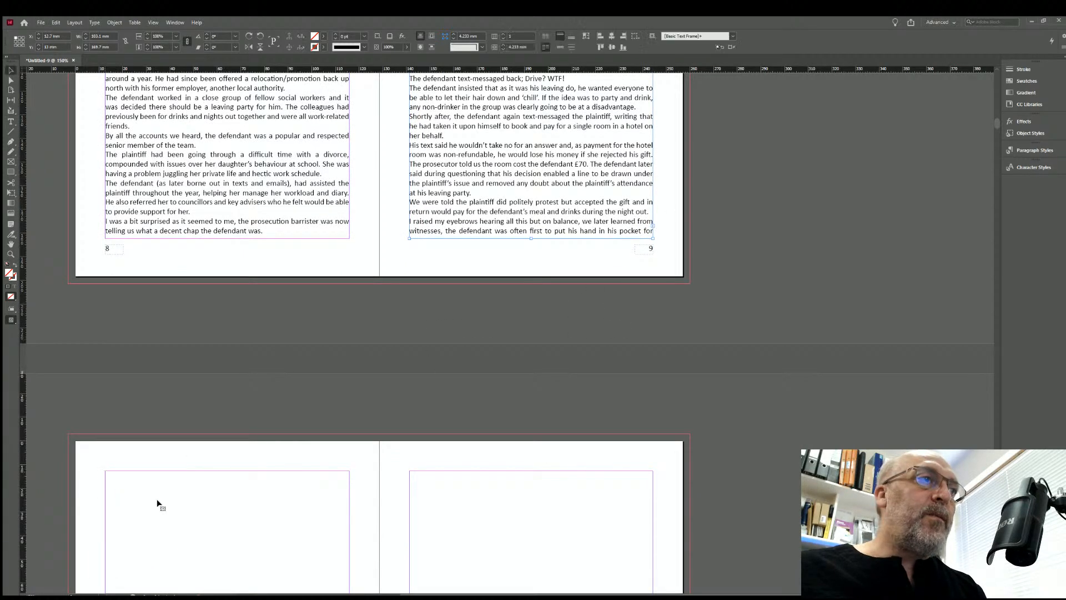
pyautogui.scroll(-9, 281, 454)
pyautogui.click(348, 477)
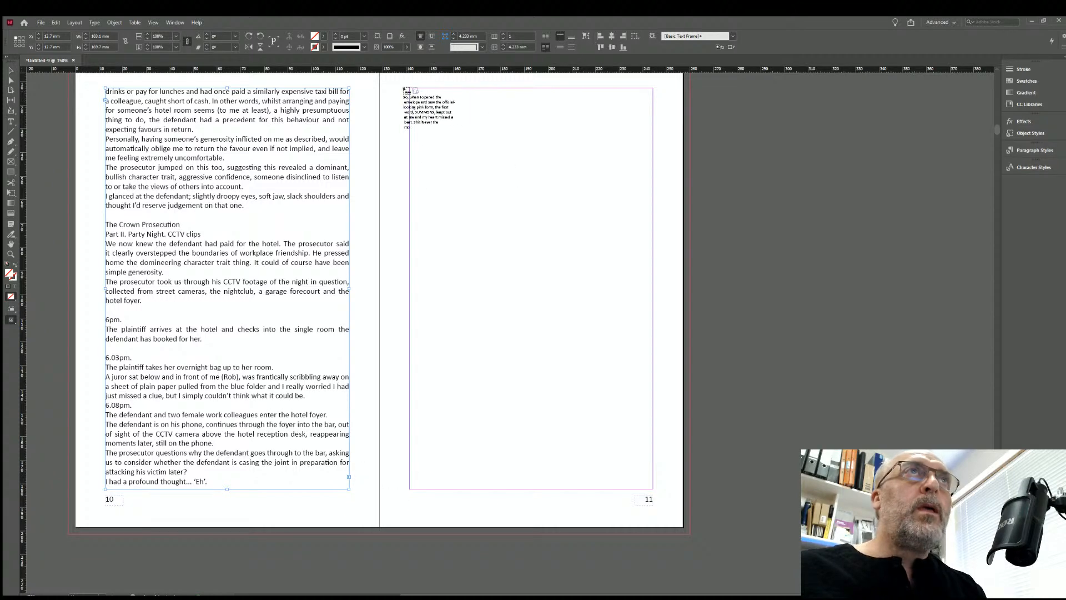
pyautogui.click(412, 100)
pyautogui.scroll(-5, 621, 291)
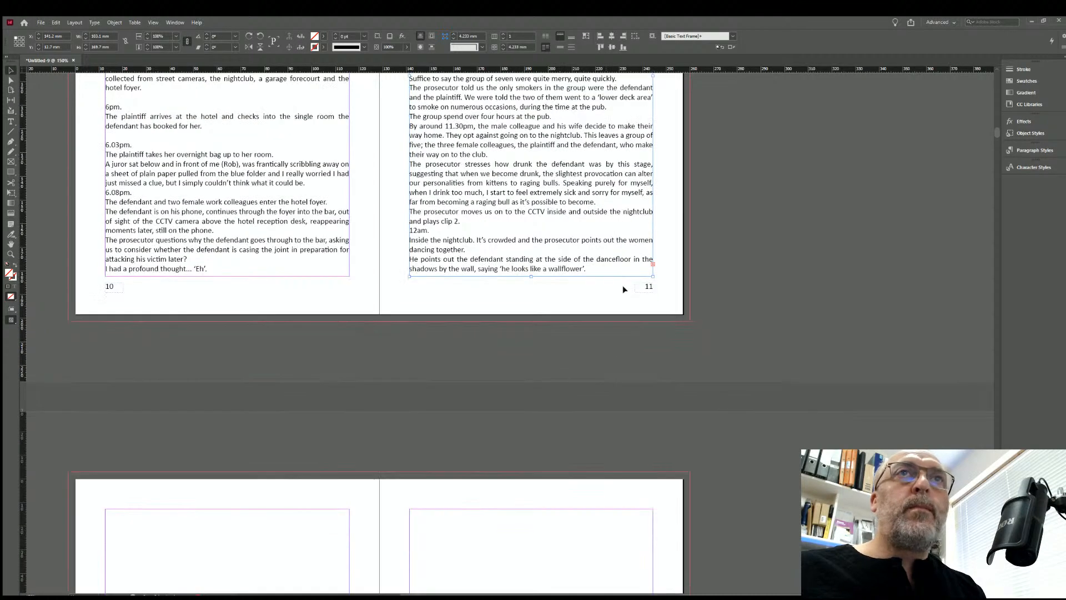
# Thread the overset text from page 11 into linked frames drawn to the margins of pages 12 and 13.
pyautogui.click(652, 263)
pyautogui.scroll(-4, 310, 374)
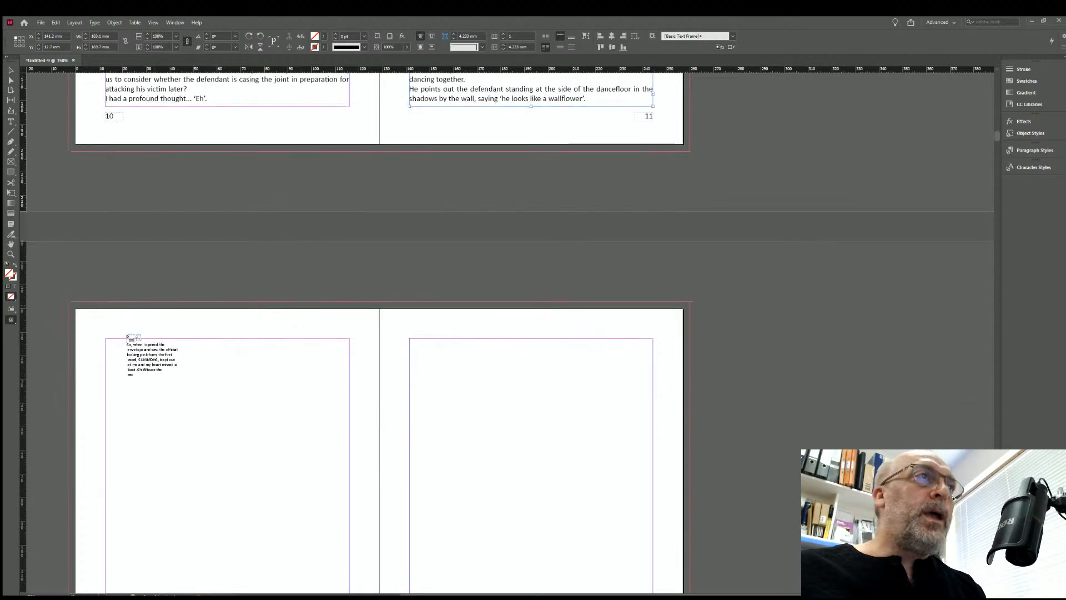
pyautogui.click(103, 340)
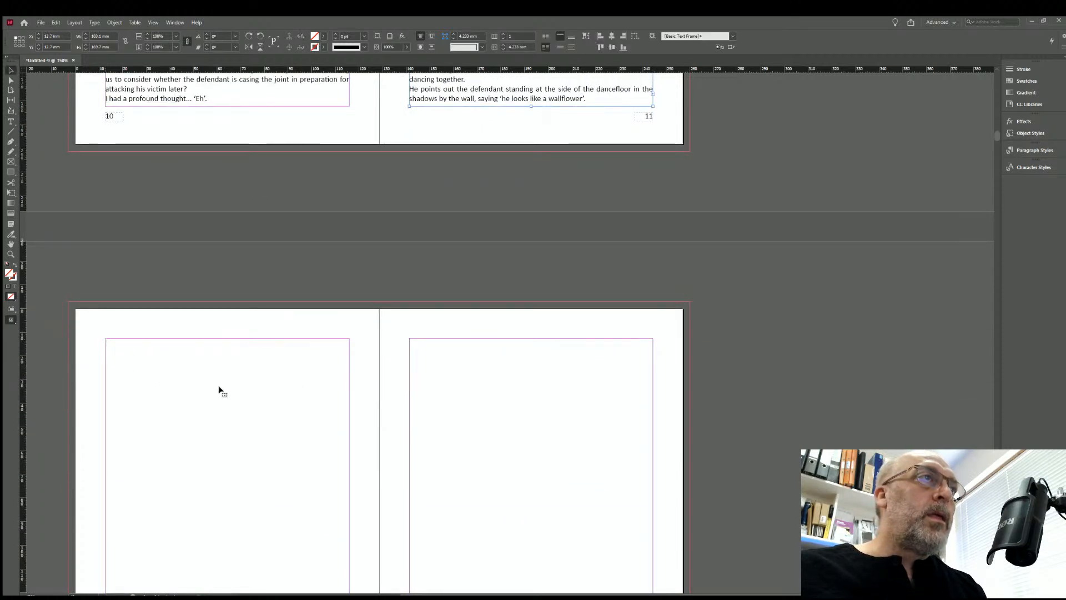
pyautogui.scroll(-7, 198, 385)
pyautogui.click(347, 429)
pyautogui.scroll(4, 457, 348)
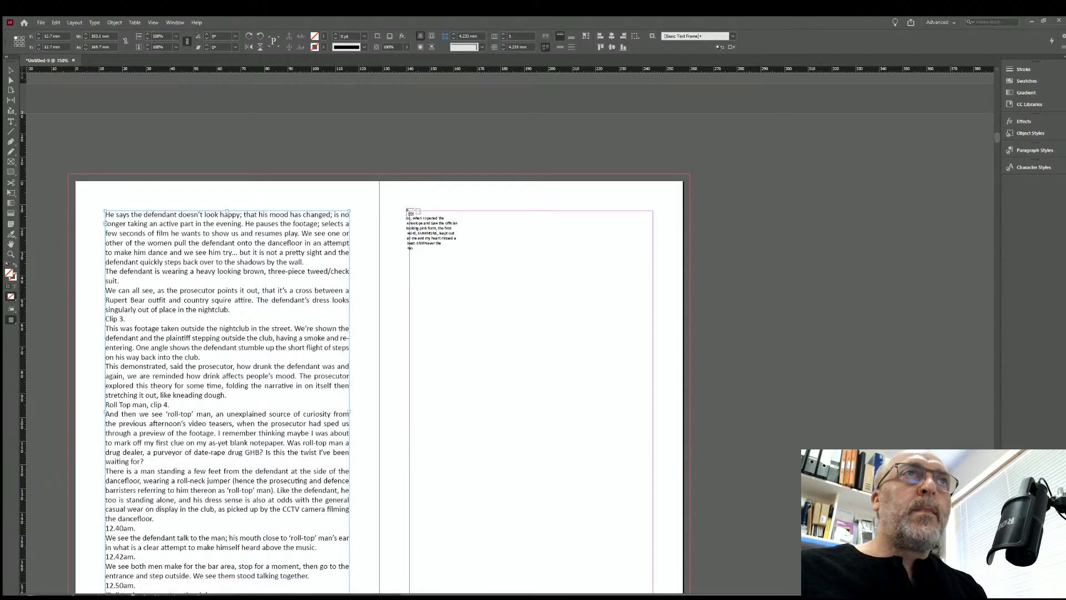
pyautogui.click(408, 211)
# Continue the text from page 13 into linked frames that fill the margins of pages 14 and 15.
pyautogui.scroll(-4, 589, 416)
pyautogui.click(653, 441)
pyautogui.scroll(-10, 489, 445)
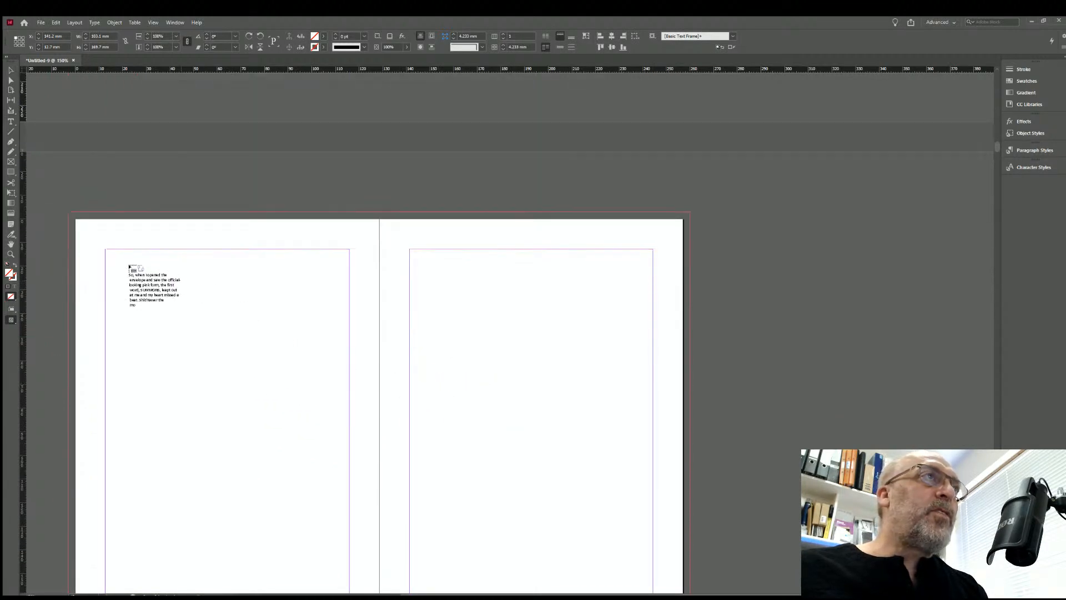
pyautogui.click(102, 246)
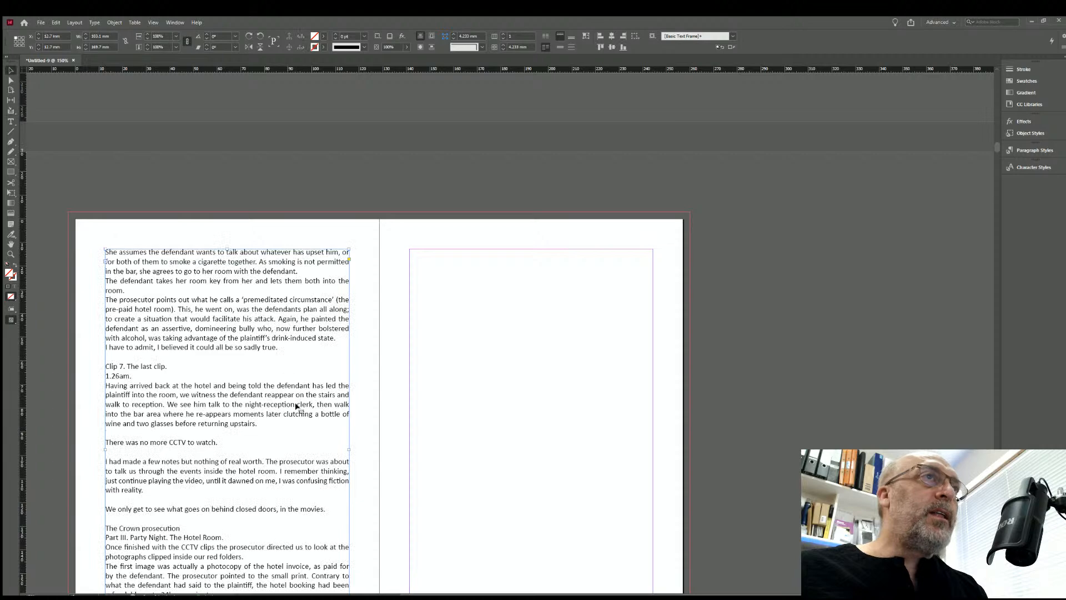
pyautogui.scroll(-3, 306, 411)
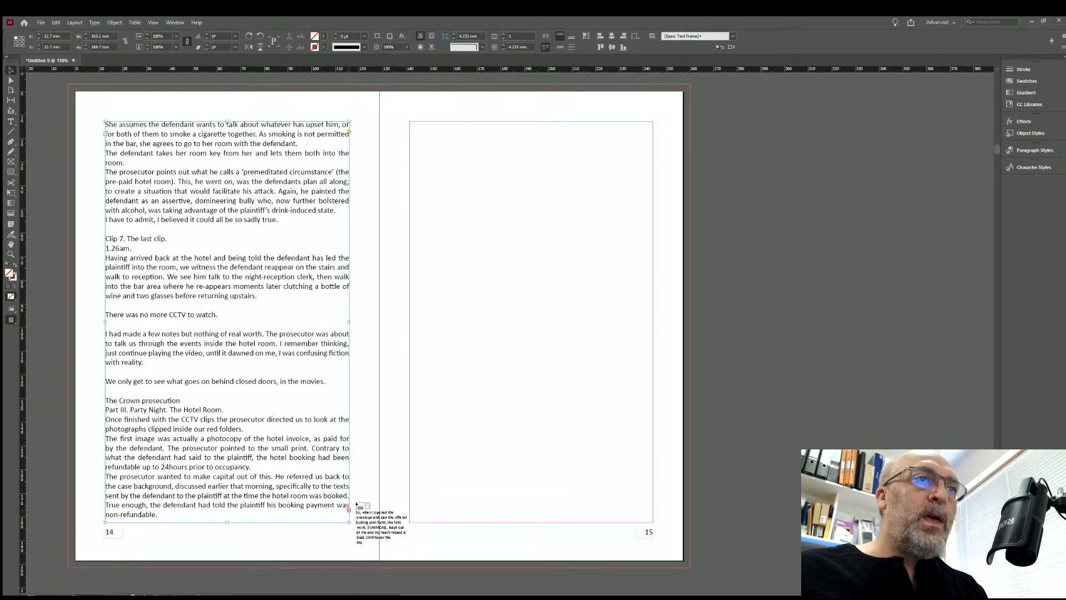
pyautogui.click(406, 119)
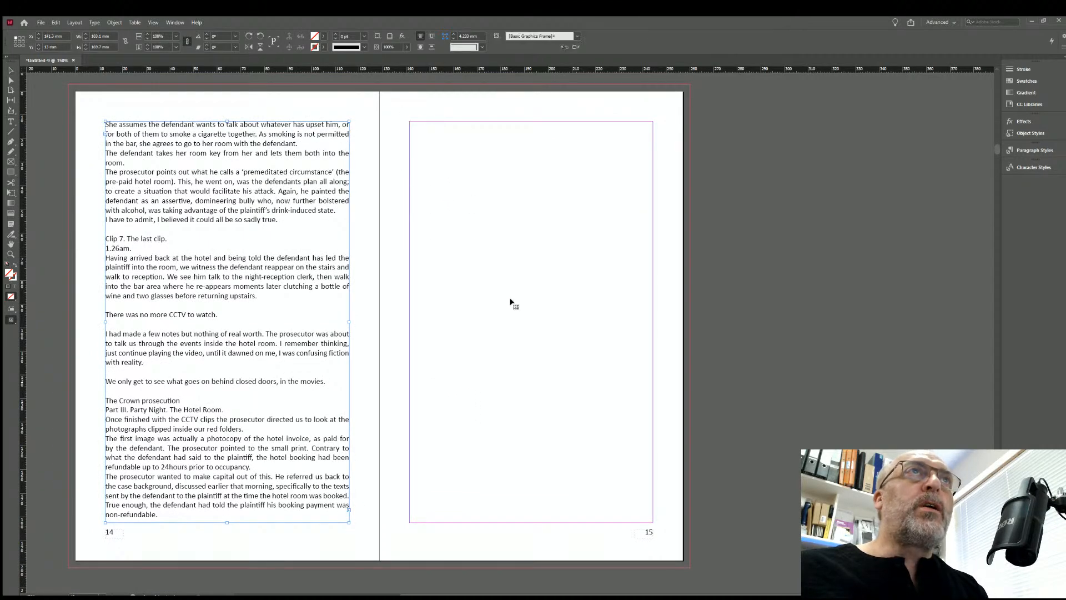
# Flow the overset text from page 15 into margin-fitted linked frames on pages 16 and 17.
pyautogui.scroll(-3, 636, 410)
pyautogui.click(652, 381)
pyautogui.scroll(-9, 472, 389)
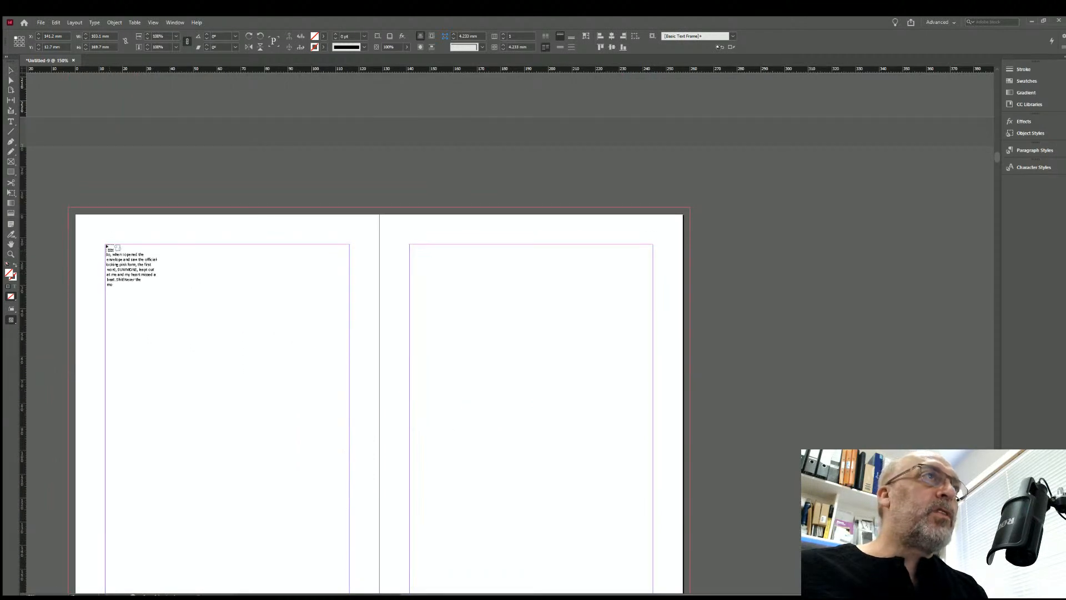
pyautogui.click(104, 244)
pyautogui.scroll(-5, 245, 355)
pyautogui.click(345, 421)
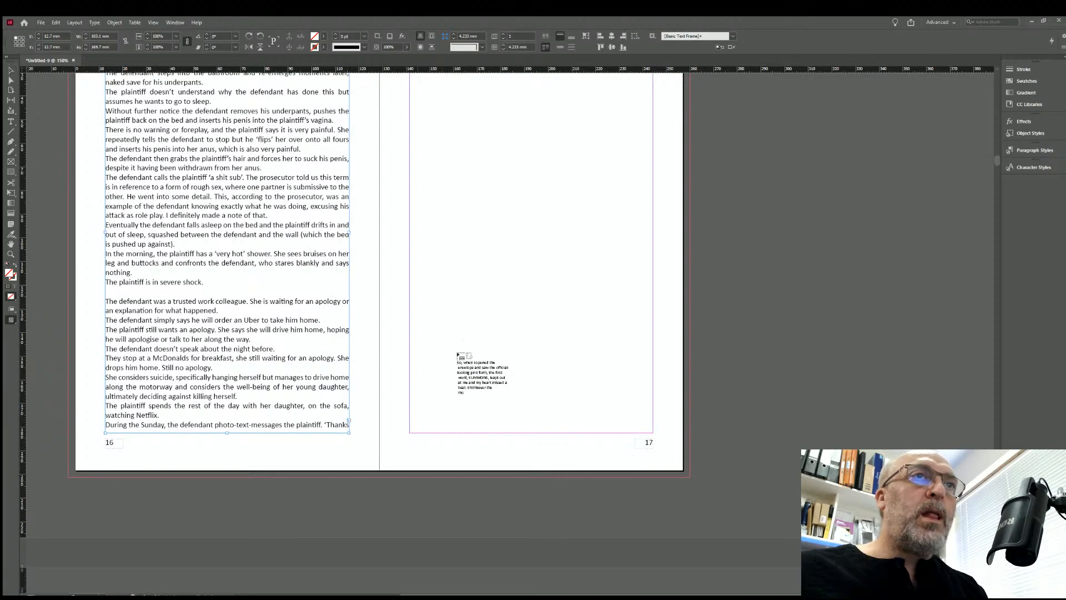
pyautogui.scroll(3, 472, 388)
pyautogui.click(407, 159)
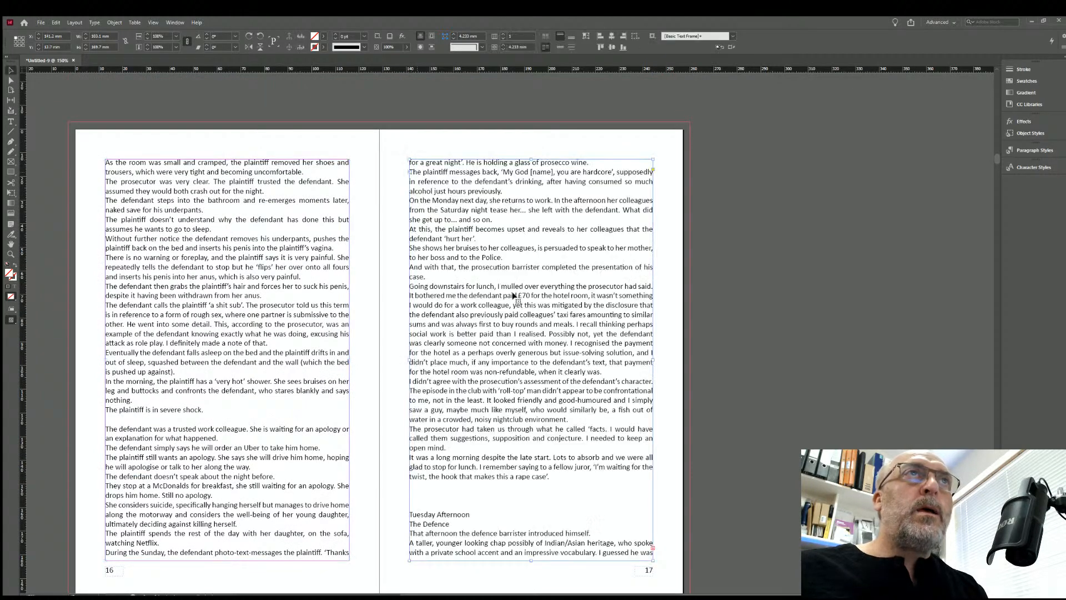
# Carry the remaining text on from page 17 into linked frames within the margins of pages 18 and 19.
pyautogui.scroll(-3, 538, 333)
pyautogui.click(653, 421)
pyautogui.scroll(-9, 487, 422)
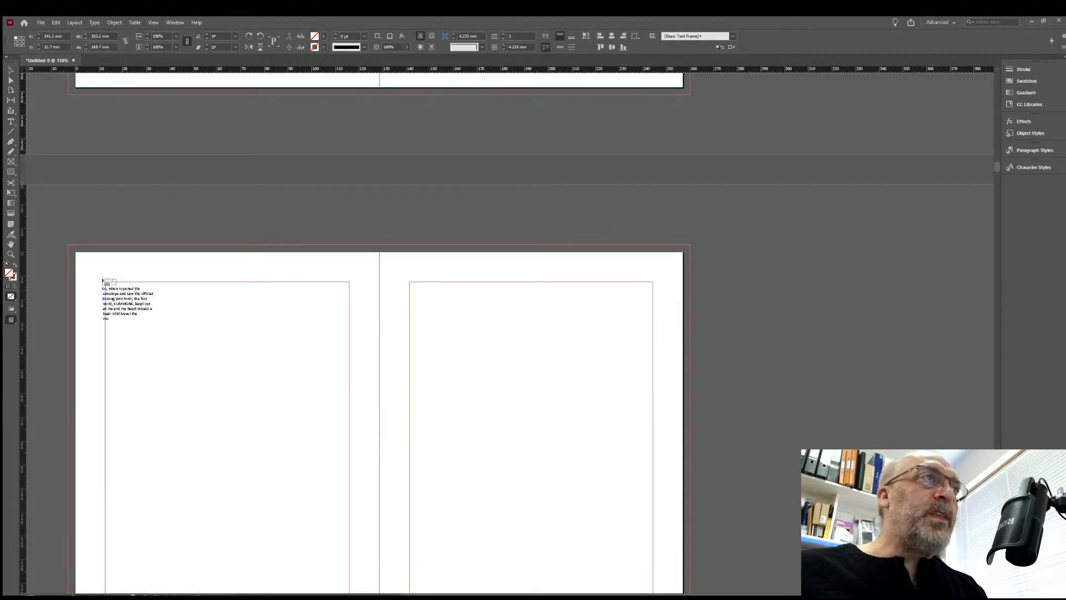
pyautogui.click(102, 278)
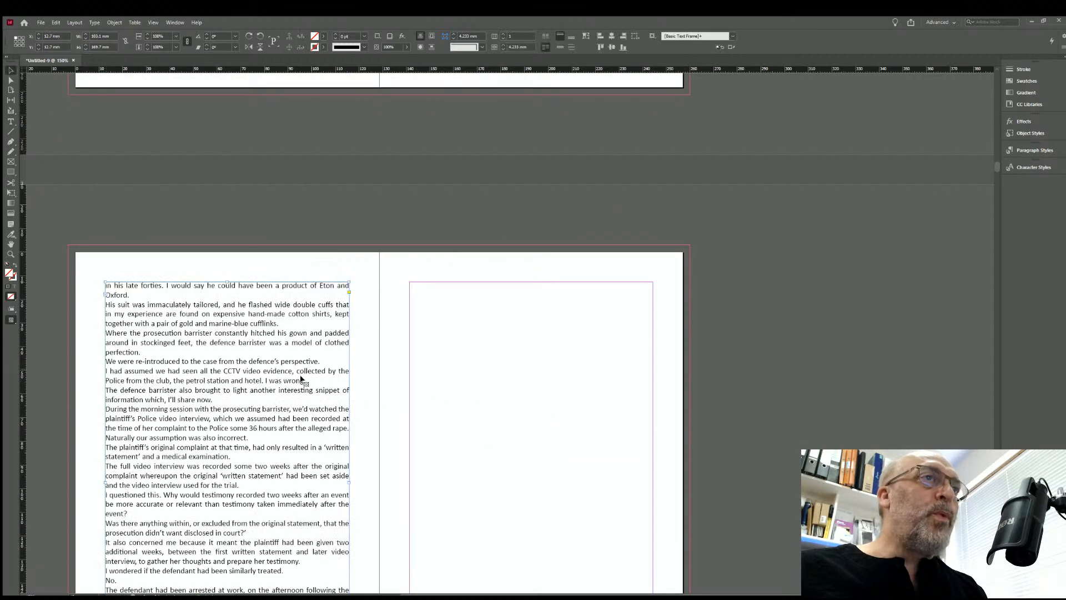
pyautogui.scroll(-5, 346, 415)
pyautogui.click(347, 415)
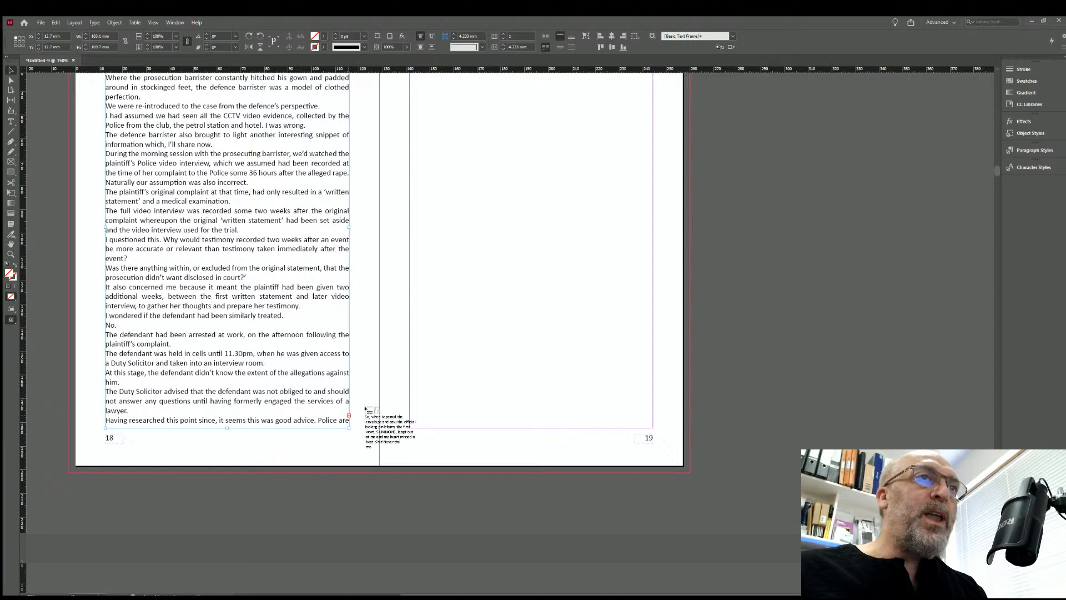
pyautogui.scroll(3, 453, 334)
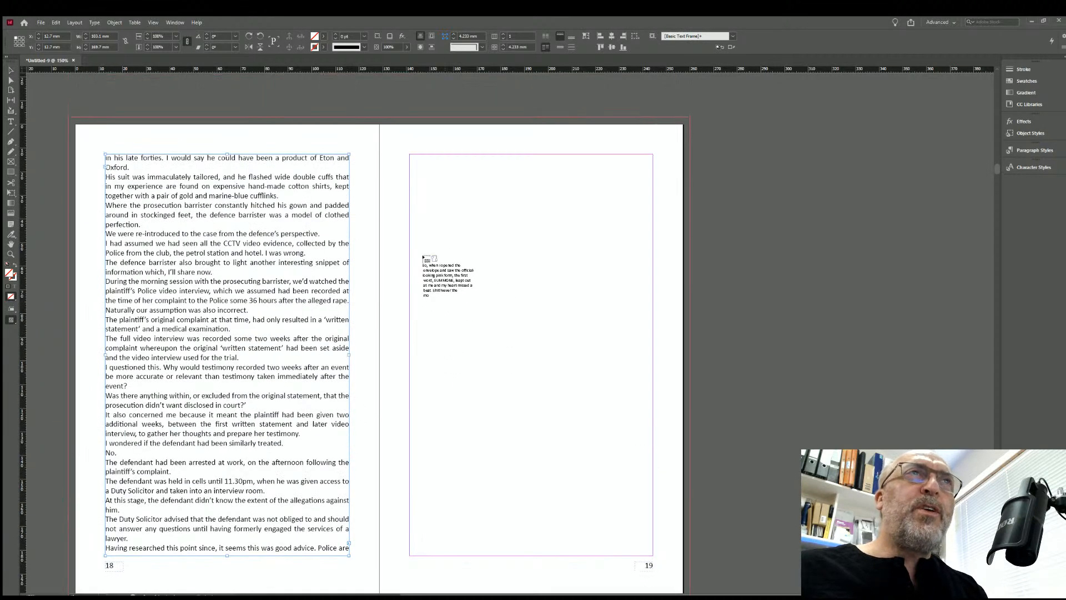
pyautogui.click(408, 154)
# Extend the text thread from page 19 with linked frames aligned to the margins of pages 20 and 21.
pyautogui.scroll(-3, 518, 321)
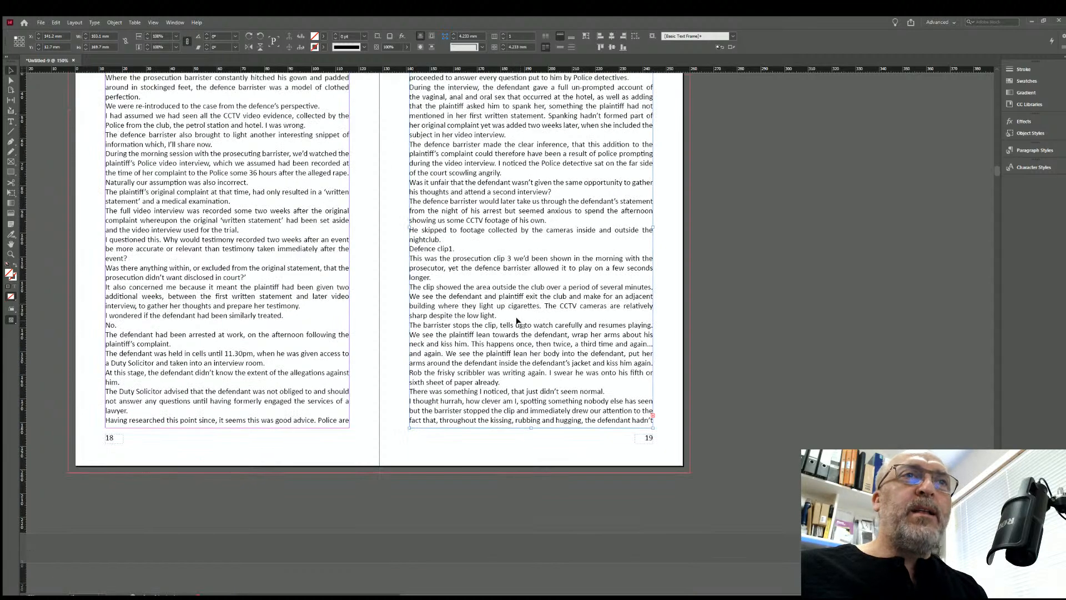
pyautogui.click(652, 415)
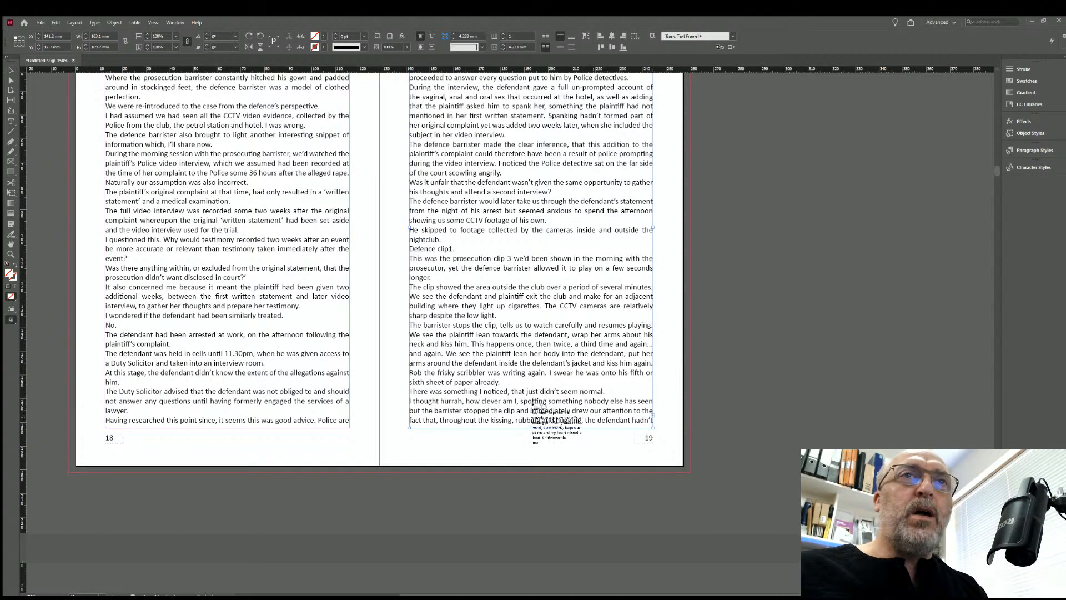
pyautogui.scroll(-9, 522, 416)
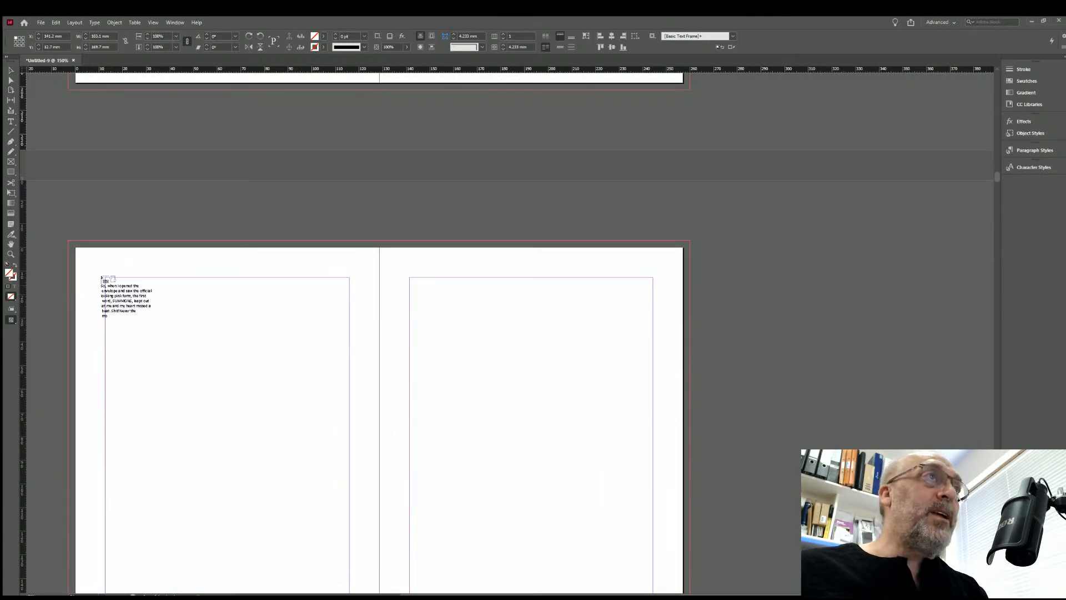
pyautogui.press('Escape')
pyautogui.click(233, 367)
pyautogui.scroll(-4, 254, 382)
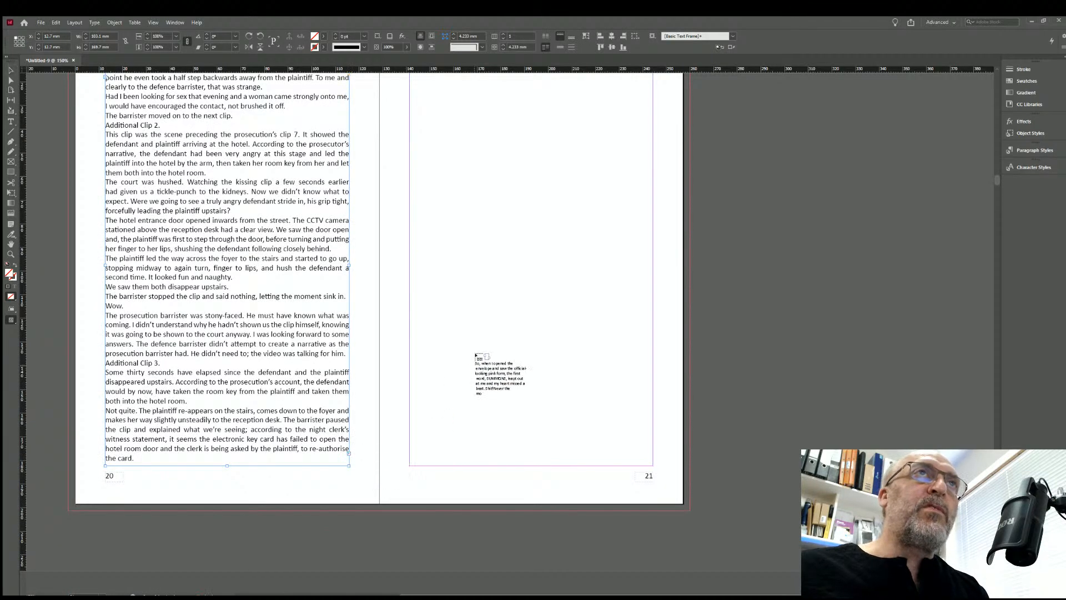
pyautogui.scroll(4, 478, 361)
pyautogui.click(411, 238)
# Place the overset text from page 21 in linked frames matching the margins of pages 22 and 23.
pyautogui.scroll(-4, 593, 469)
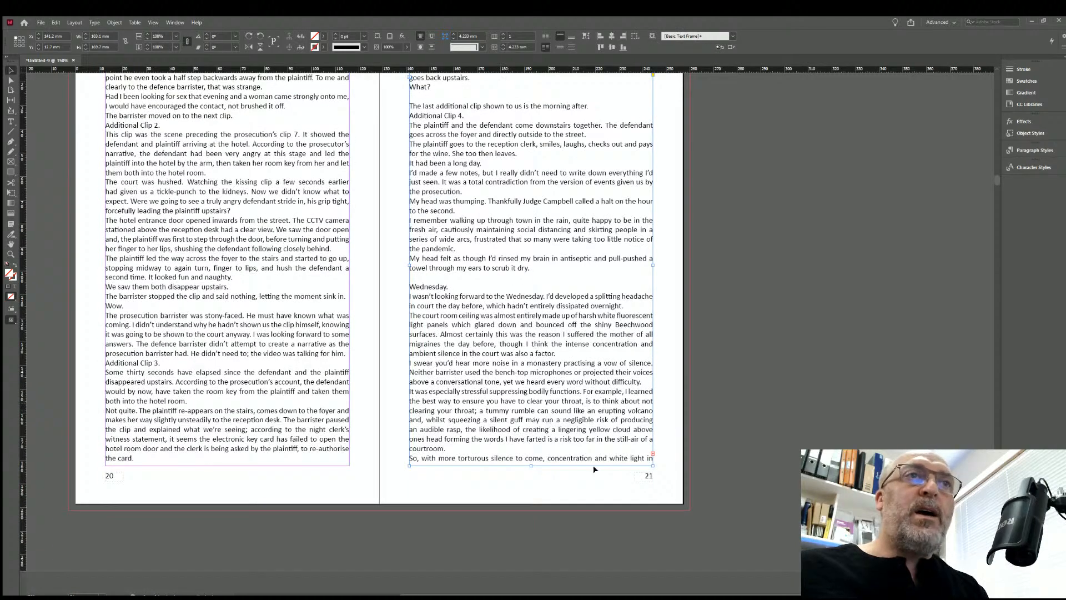
pyautogui.click(652, 453)
pyautogui.scroll(-9, 461, 445)
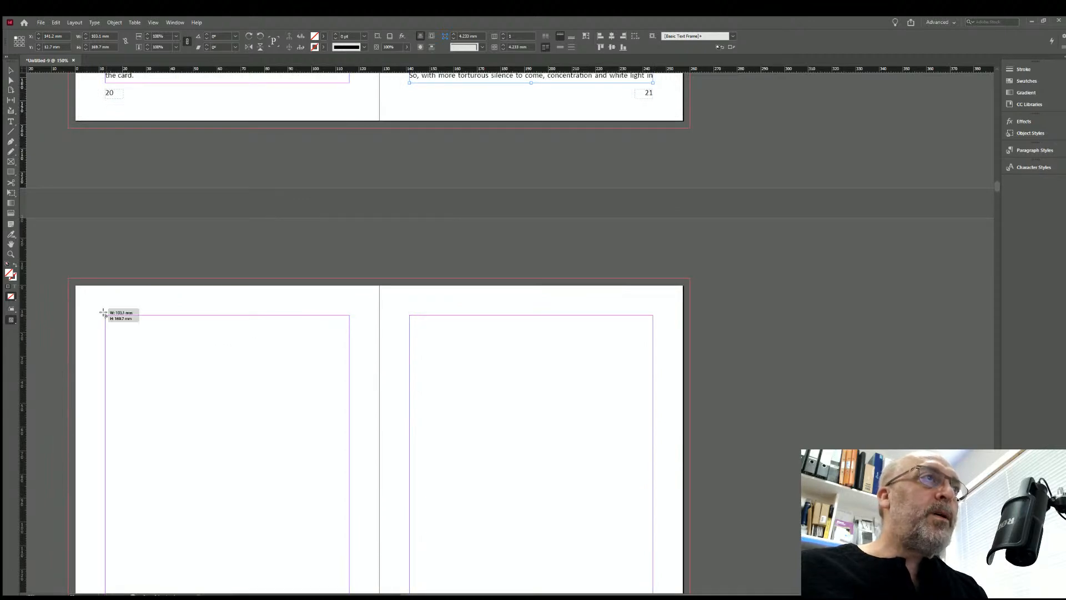
pyautogui.click(169, 362)
pyautogui.scroll(-3, 300, 438)
pyautogui.scroll(-4, 314, 458)
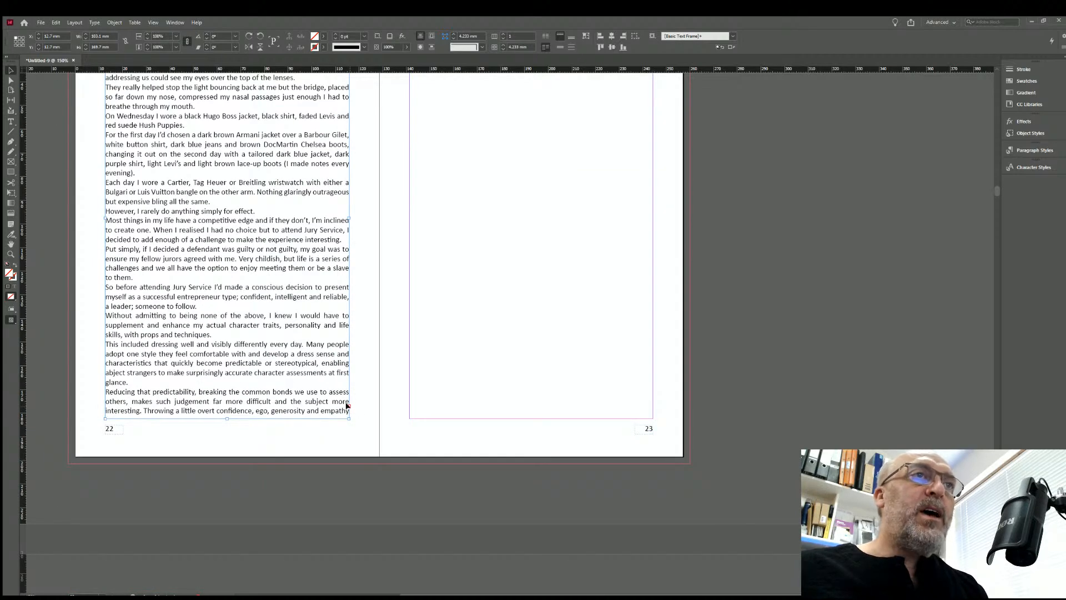
pyautogui.scroll(3, 445, 383)
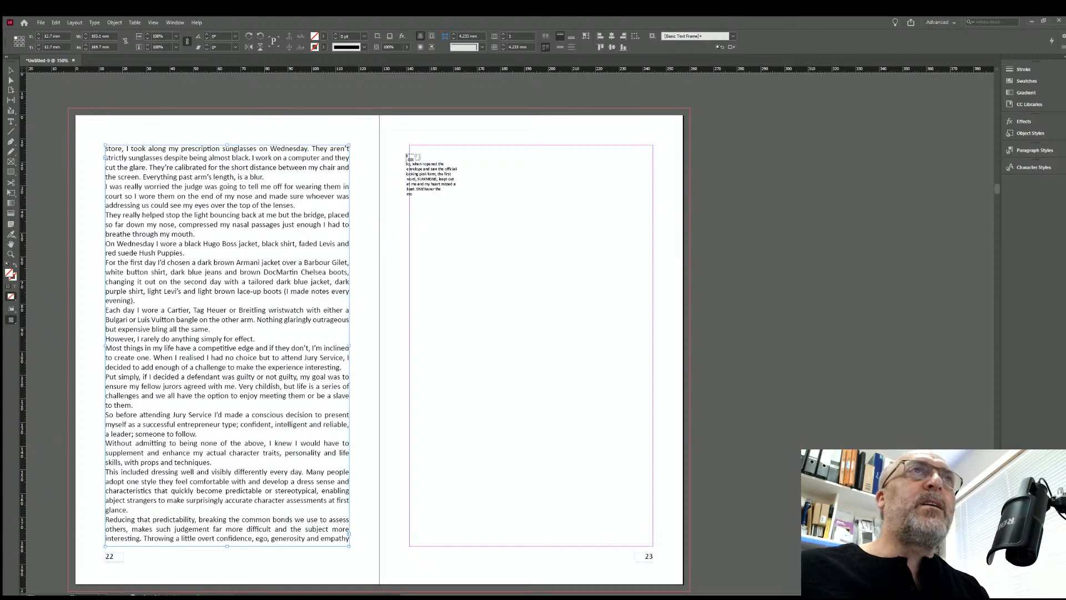
pyautogui.click(409, 146)
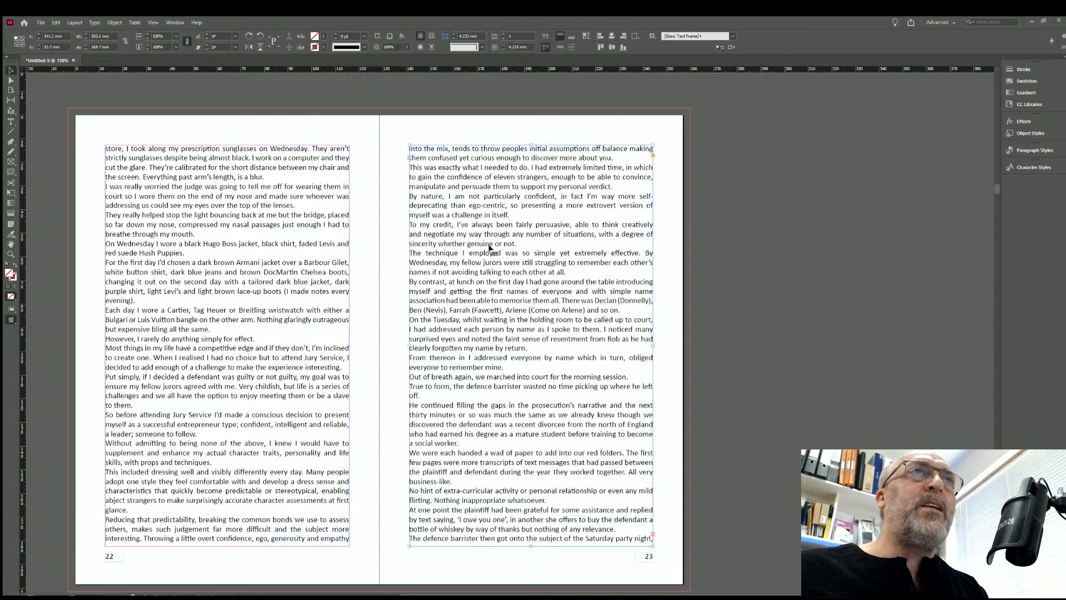
# Thread the remaining text from page 23 into margin-fitted frames on pages 24 and 25.
pyautogui.scroll(-2, 637, 470)
pyautogui.click(651, 448)
pyautogui.scroll(-5, 468, 433)
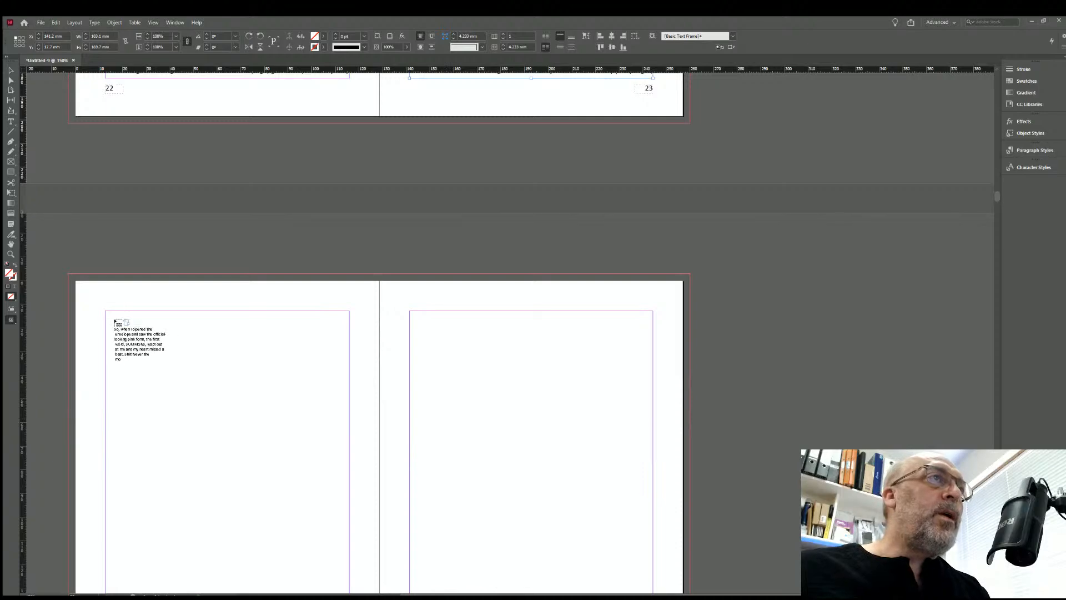
pyautogui.click(103, 309)
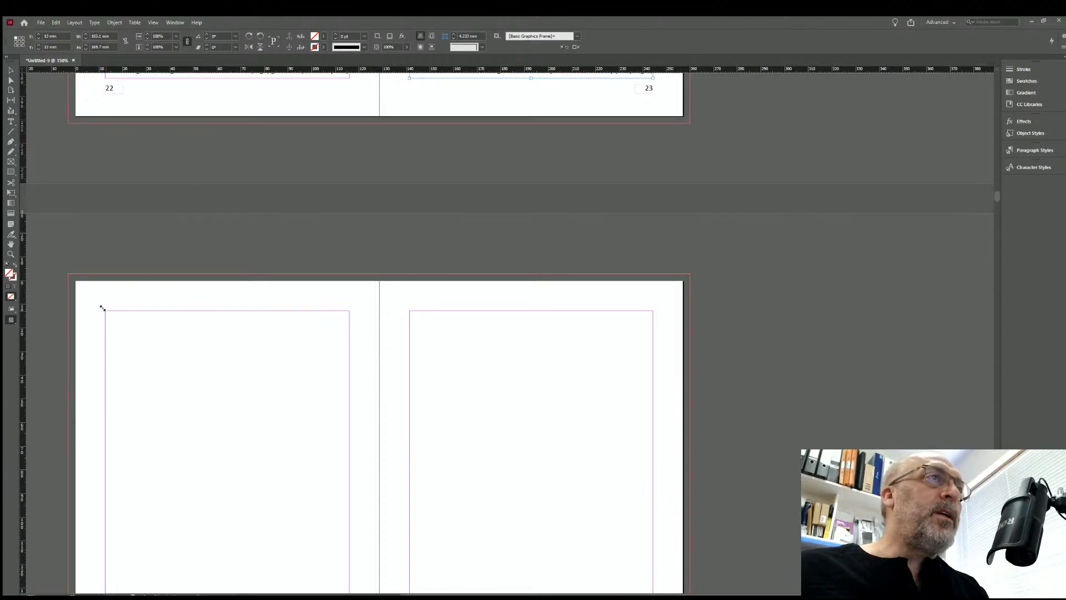
pyautogui.scroll(-6, 494, 425)
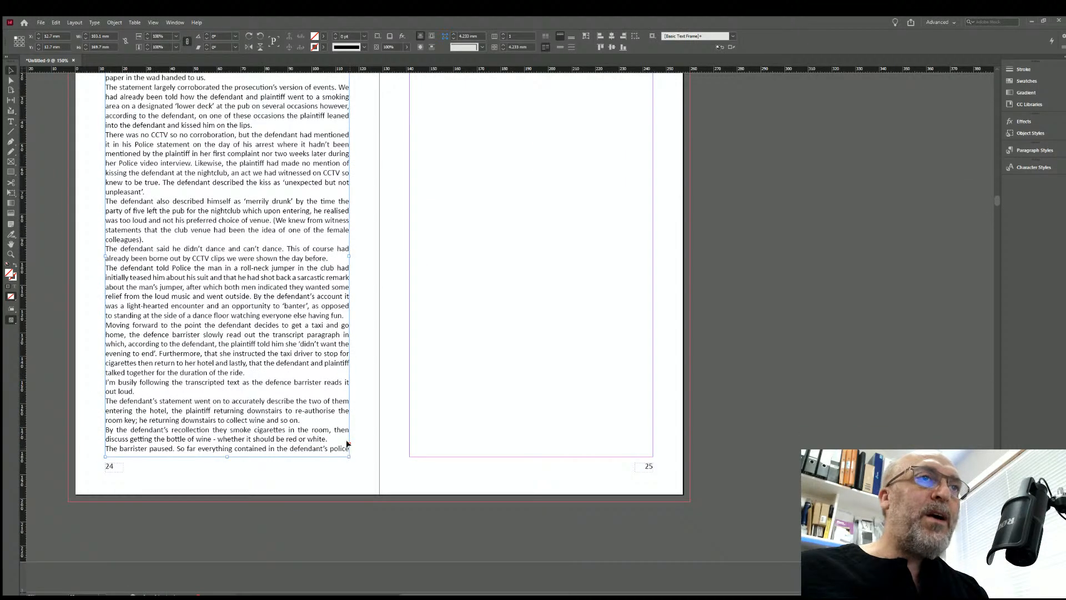
pyautogui.click(348, 449)
pyautogui.scroll(2, 438, 278)
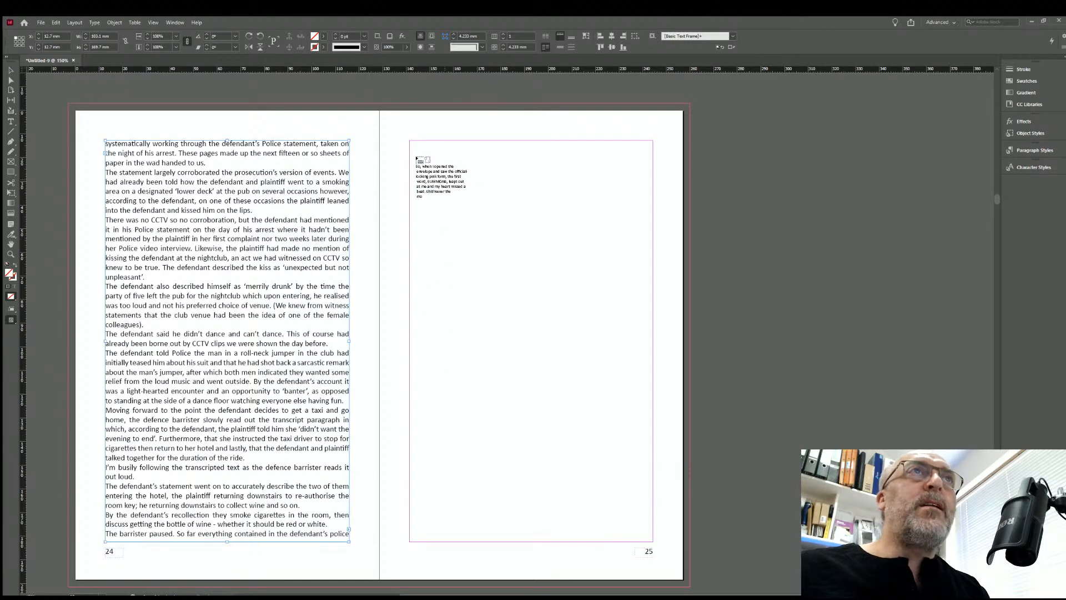
pyautogui.click(407, 143)
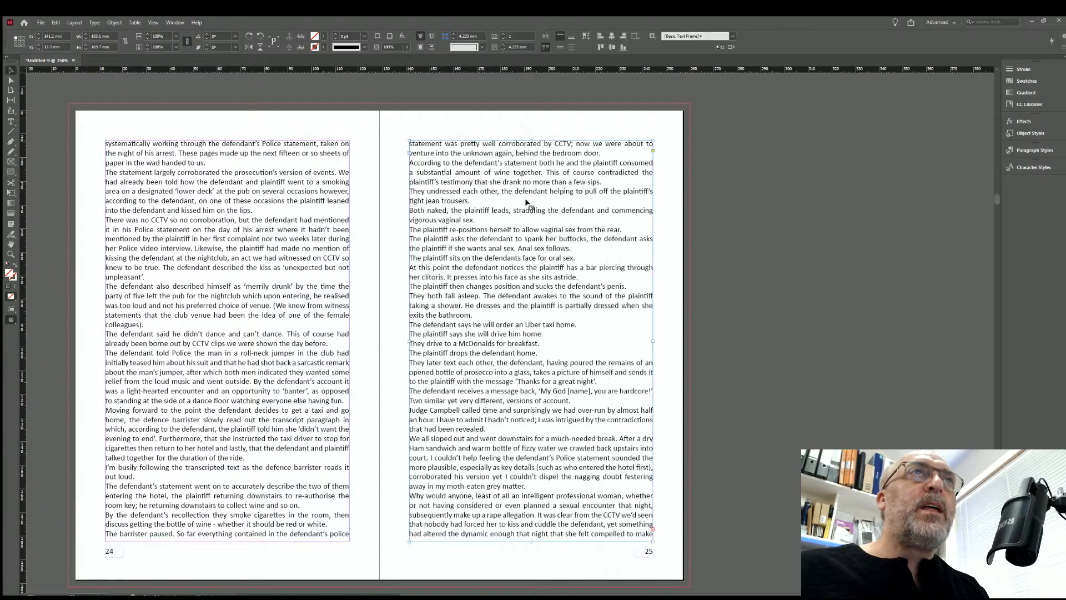
# Continue the manuscript from page 25 into linked frames drawn within the margins of pages 26 and 27.
pyautogui.scroll(-5, 643, 321)
pyautogui.click(651, 316)
pyautogui.scroll(-9, 381, 368)
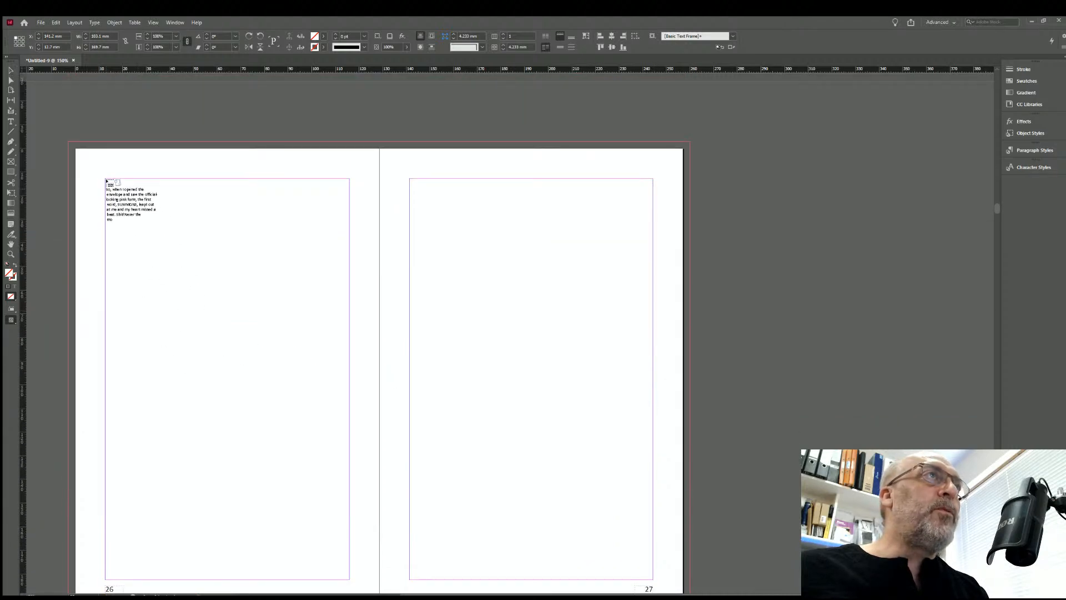
pyautogui.click(104, 178)
pyautogui.scroll(-4, 335, 358)
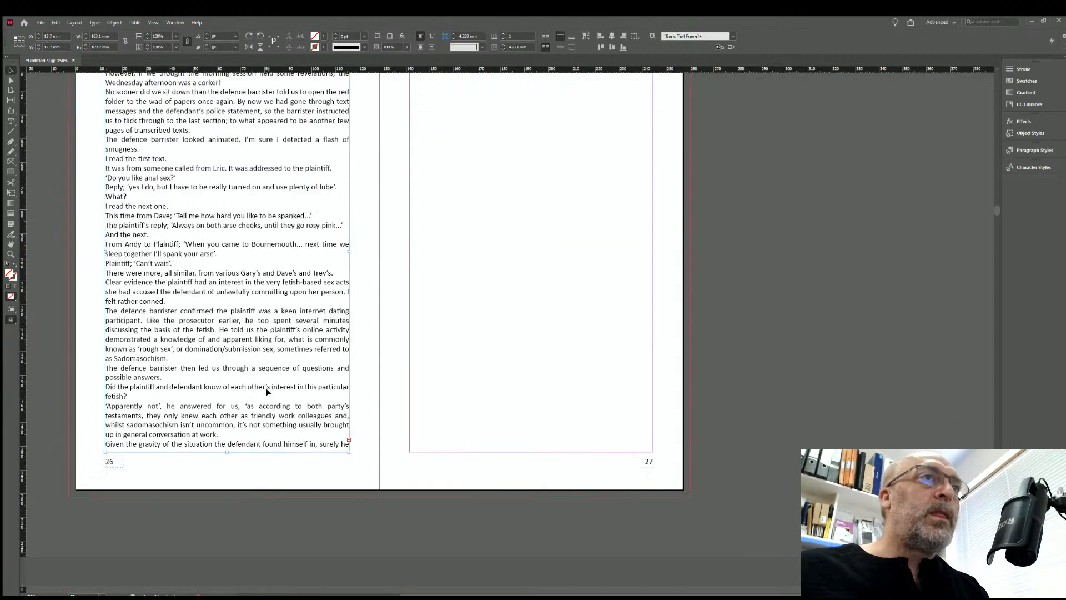
pyautogui.click(348, 354)
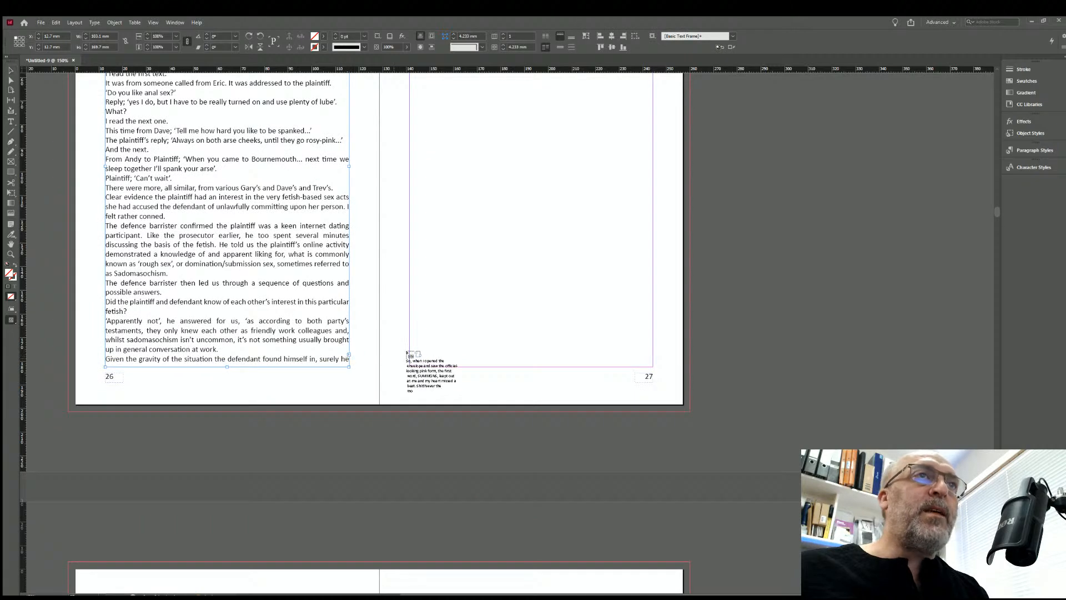
pyautogui.scroll(4, 391, 367)
pyautogui.click(408, 136)
# Flow the overset text from page 27 into linked frames filling the margins of pages 28 and 29.
pyautogui.scroll(-3, 530, 375)
pyautogui.click(651, 395)
pyautogui.scroll(-8, 511, 429)
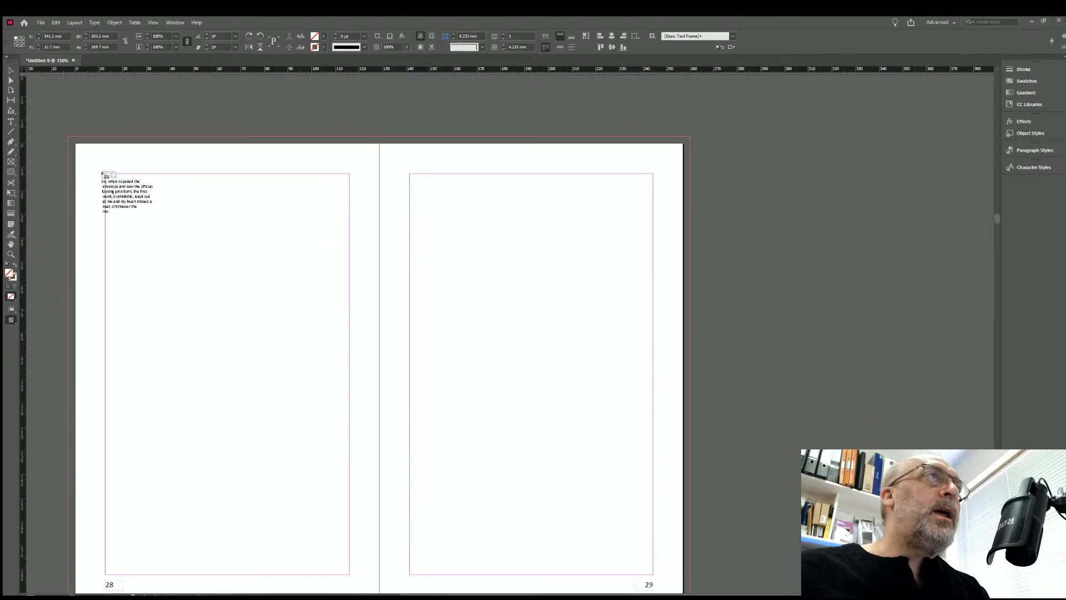
pyautogui.click(104, 173)
pyautogui.scroll(-3, 264, 379)
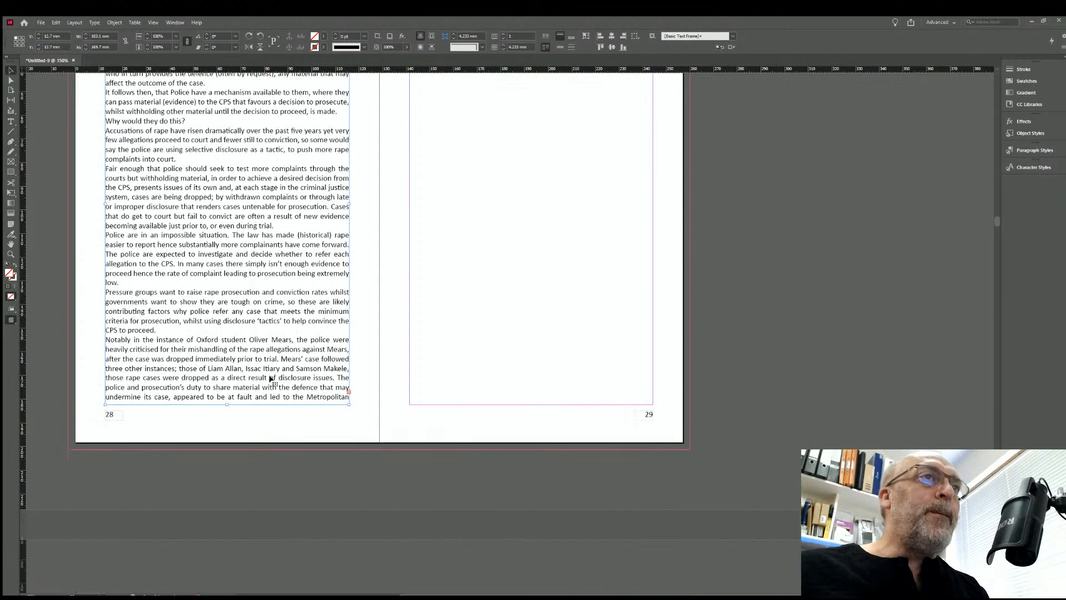
pyautogui.click(348, 390)
pyautogui.scroll(4, 476, 357)
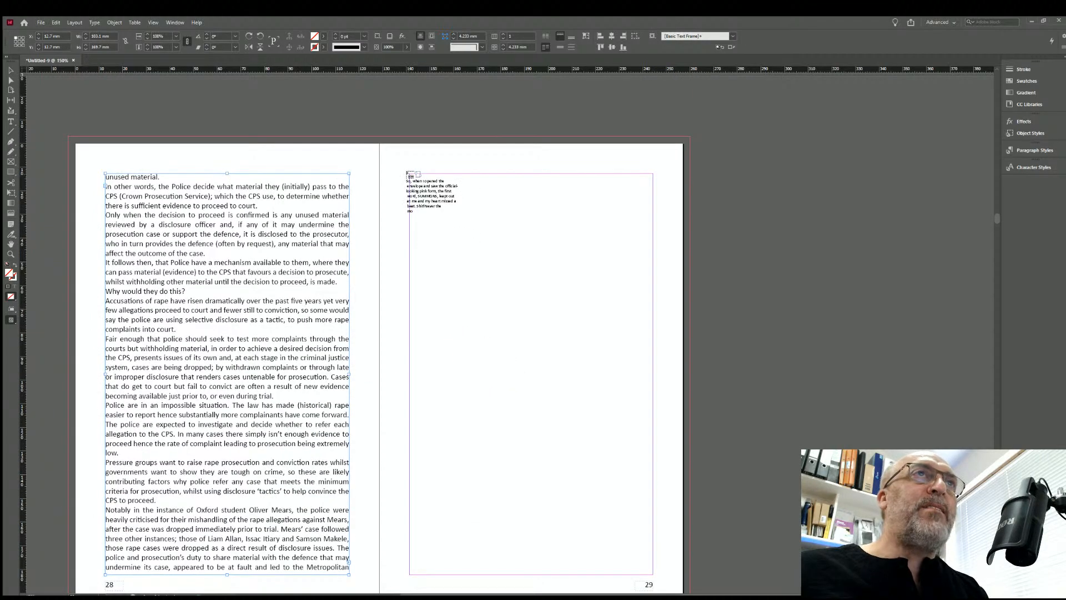
pyautogui.click(406, 172)
pyautogui.scroll(-3, 647, 425)
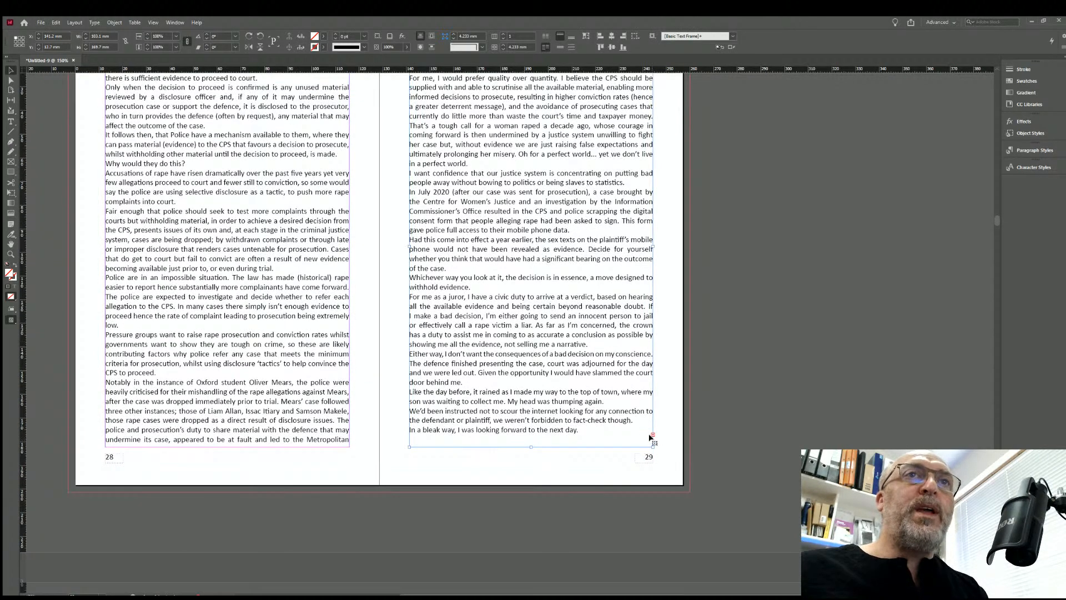
# Continue the overset text from page 29 into linked frames filling the margins of pages 30 and 31.
pyautogui.click(653, 433)
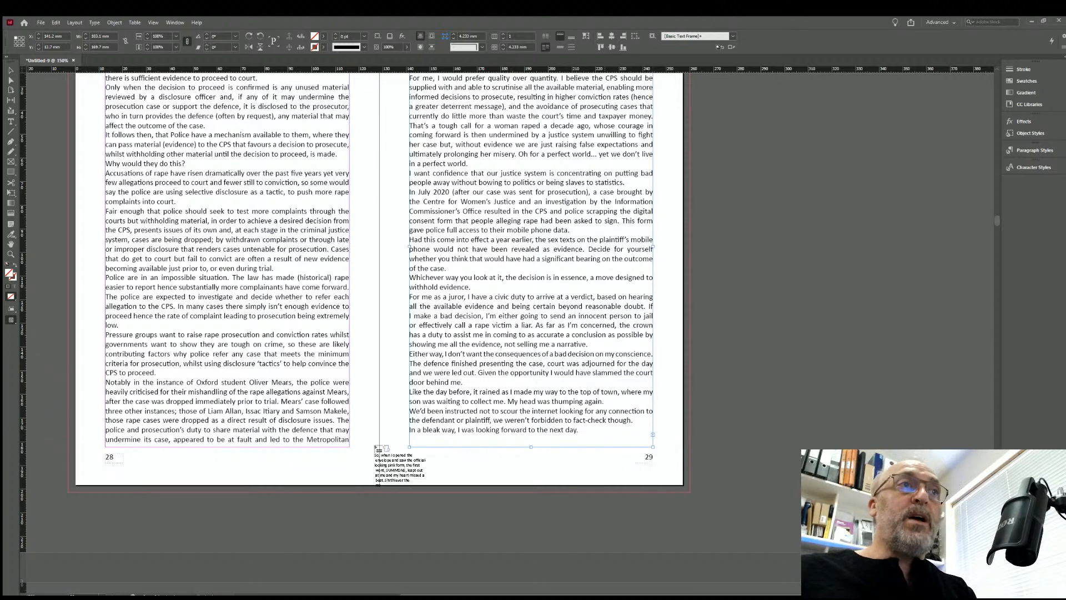
pyautogui.scroll(-8, 381, 441)
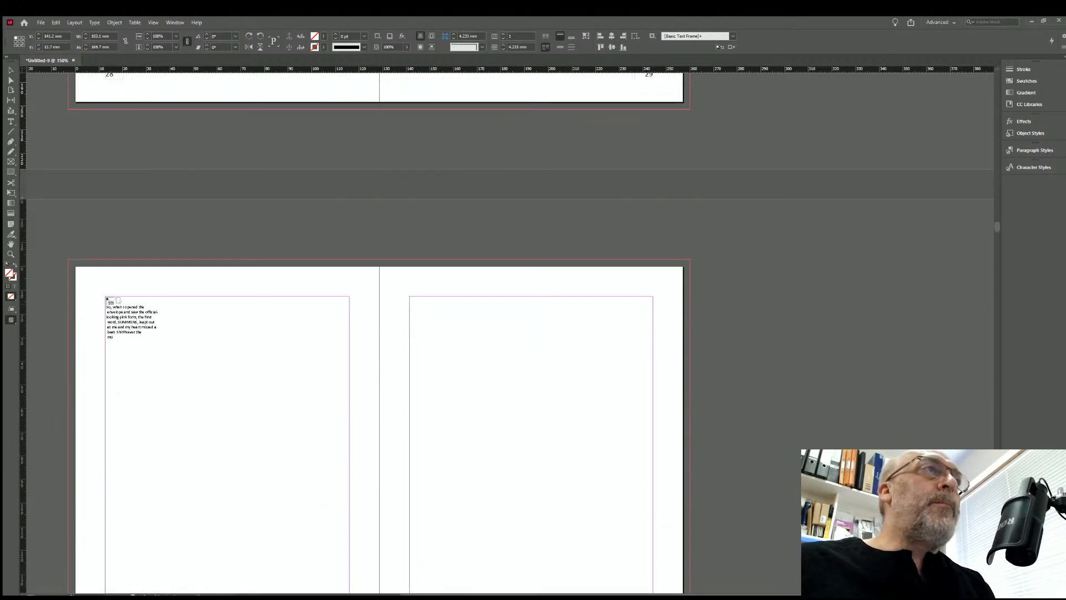
pyautogui.click(104, 297)
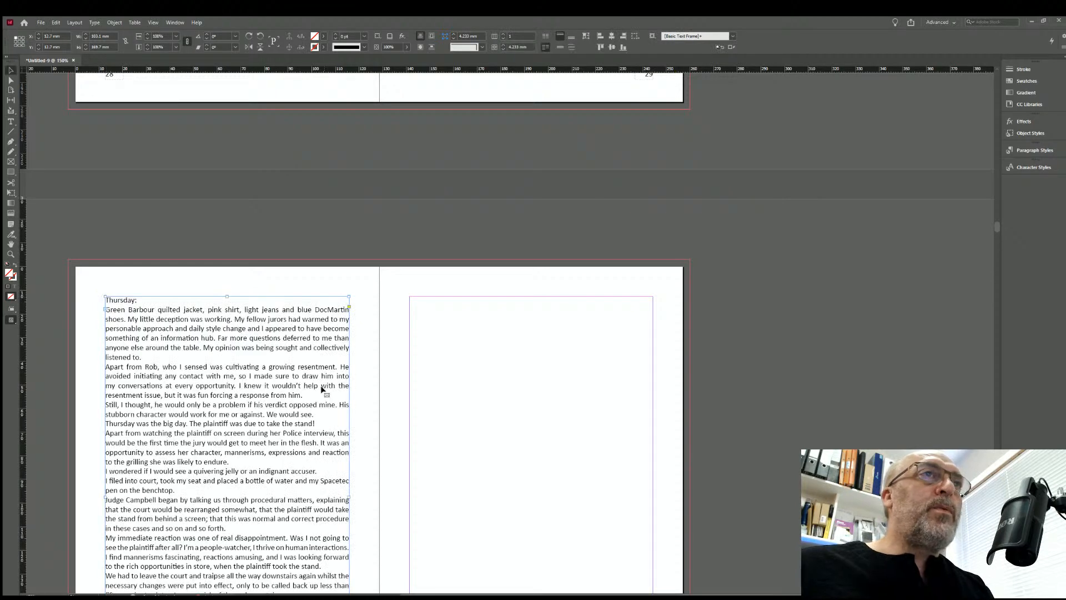
pyautogui.scroll(-4, 322, 391)
pyautogui.click(348, 515)
pyautogui.scroll(4, 445, 361)
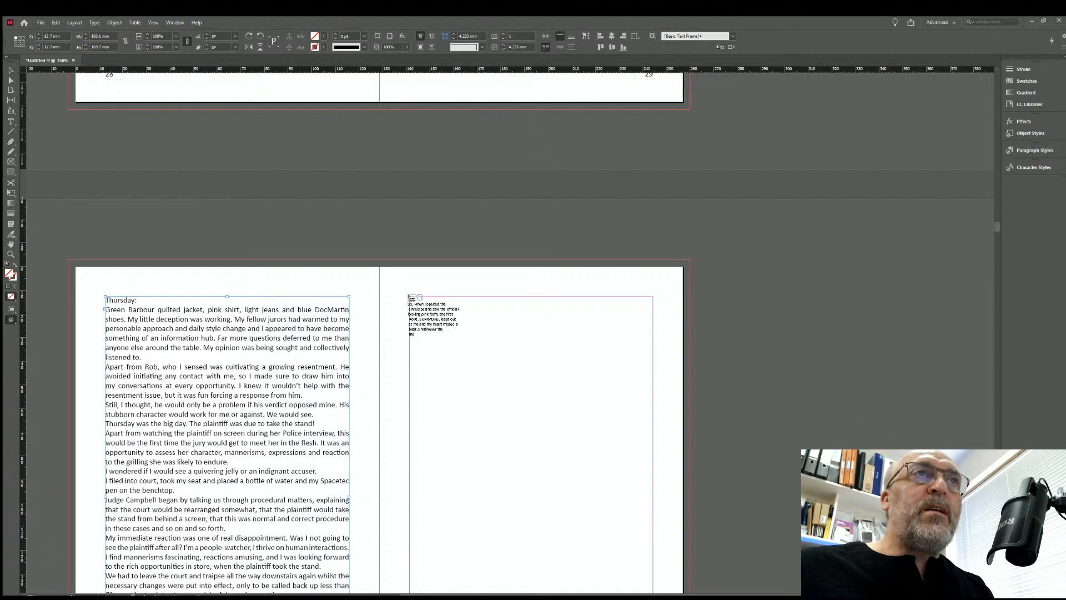
pyautogui.click(407, 296)
# Thread the remaining text from page 31 into margin-fitted frames on pages 32 and 33.
pyautogui.scroll(-4, 577, 439)
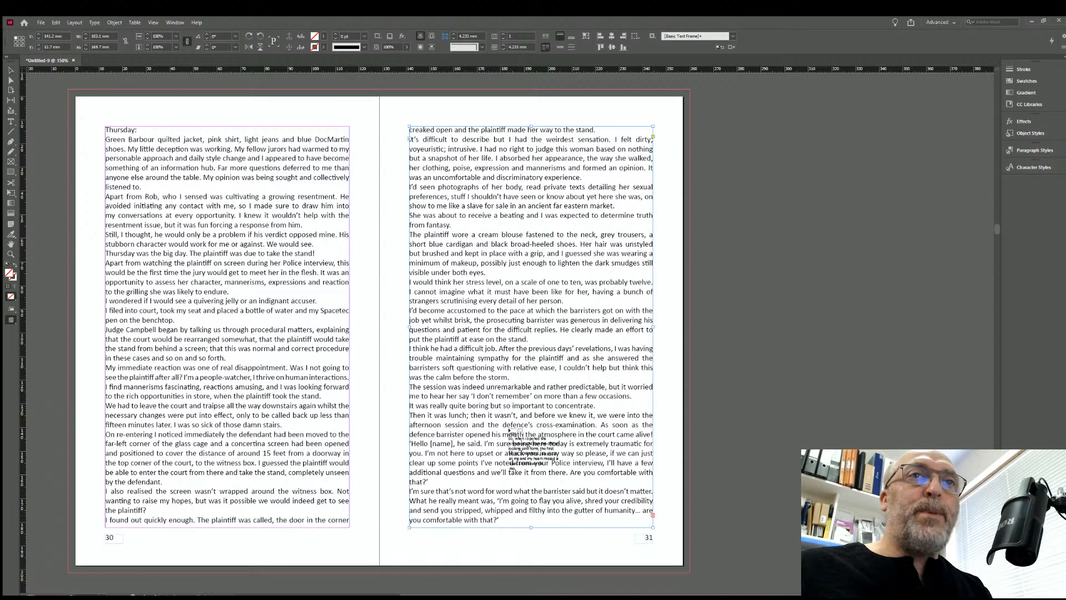
pyautogui.scroll(-10, 509, 430)
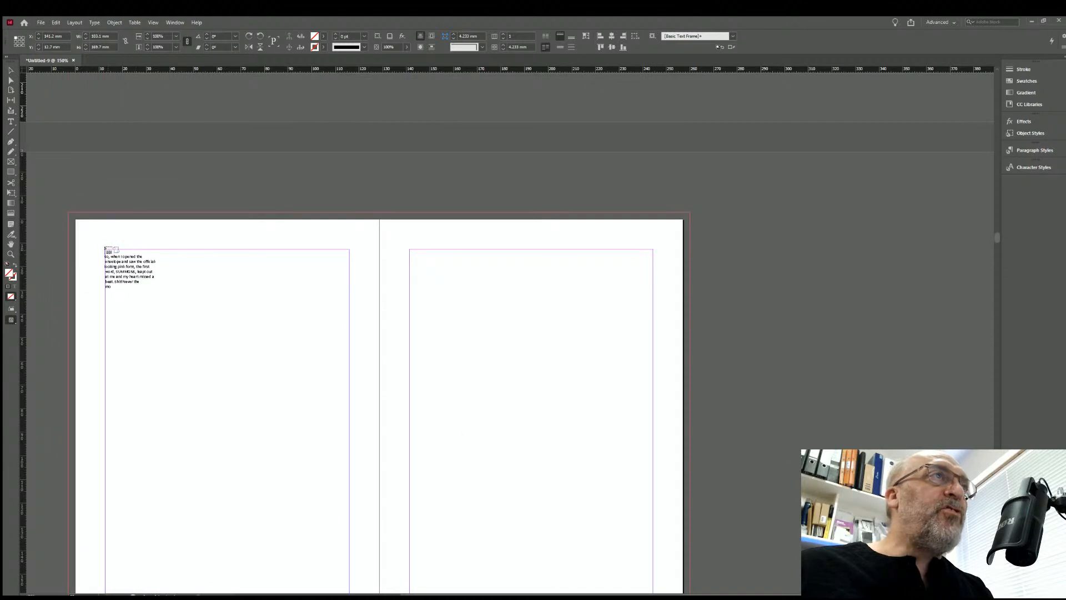
pyautogui.click(105, 250)
pyautogui.scroll(-4, 271, 473)
pyautogui.click(349, 471)
pyautogui.scroll(3, 439, 378)
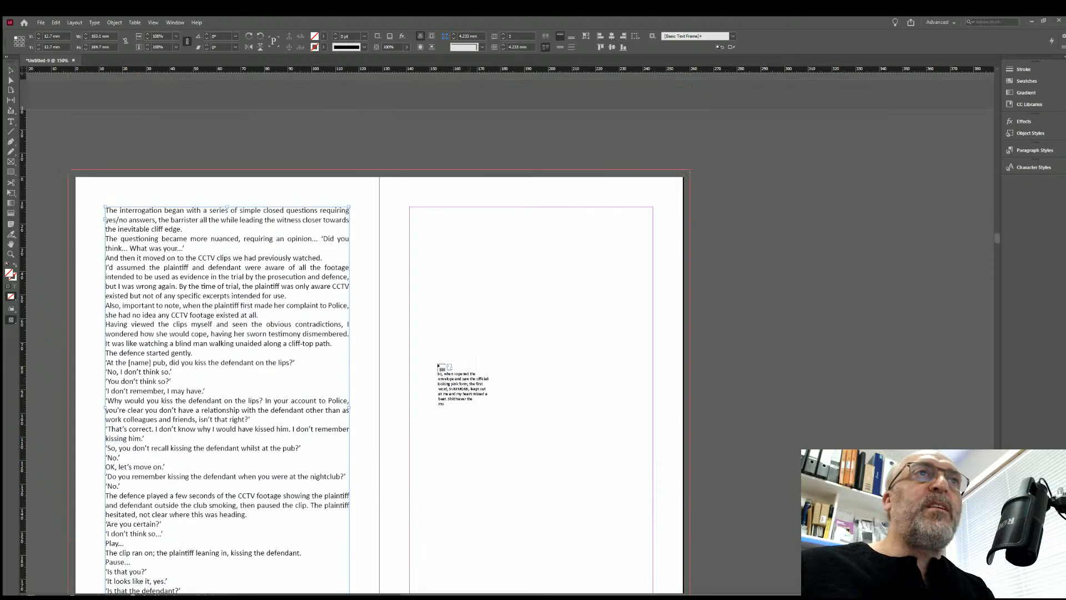
pyautogui.click(407, 205)
# Flow the overset text from page 33 into linked frames within the margins of pages 34 and 35.
pyautogui.scroll(-5, 601, 376)
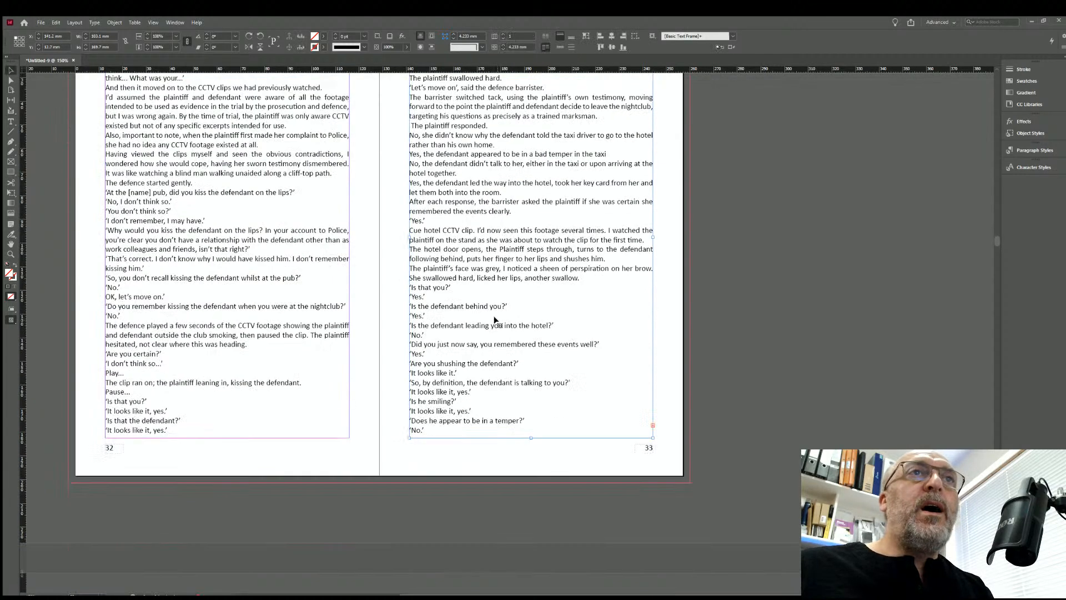
pyautogui.click(652, 382)
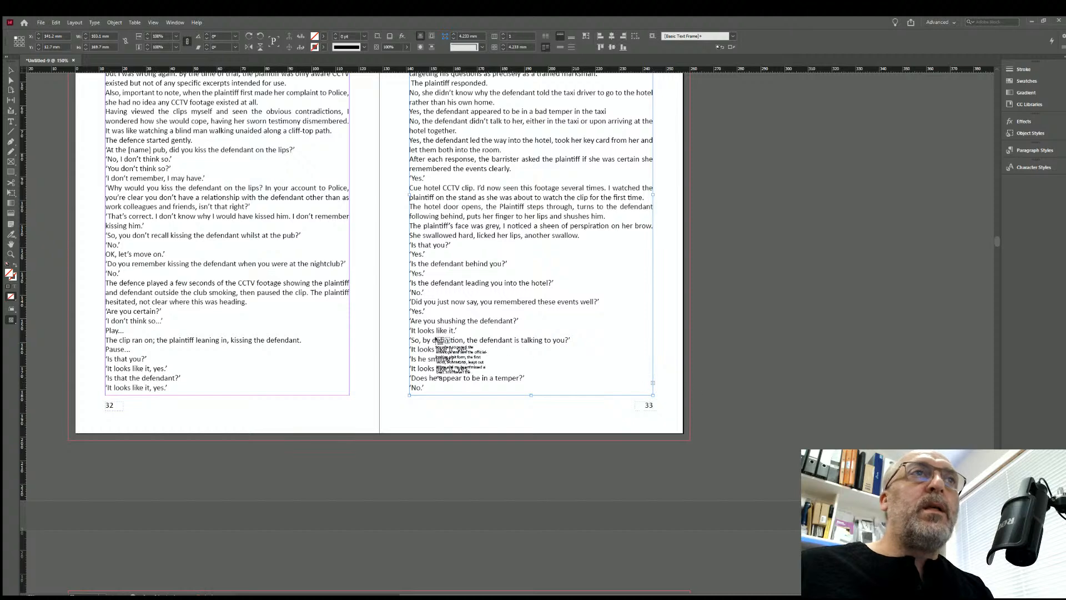
pyautogui.scroll(-9, 433, 356)
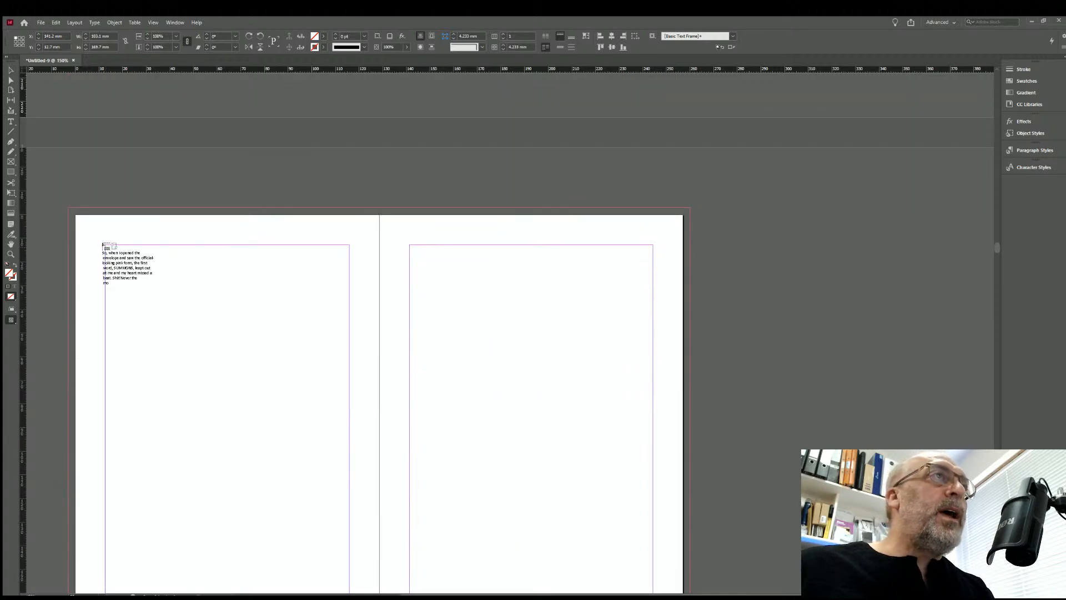
pyautogui.click(103, 246)
pyautogui.scroll(-5, 275, 364)
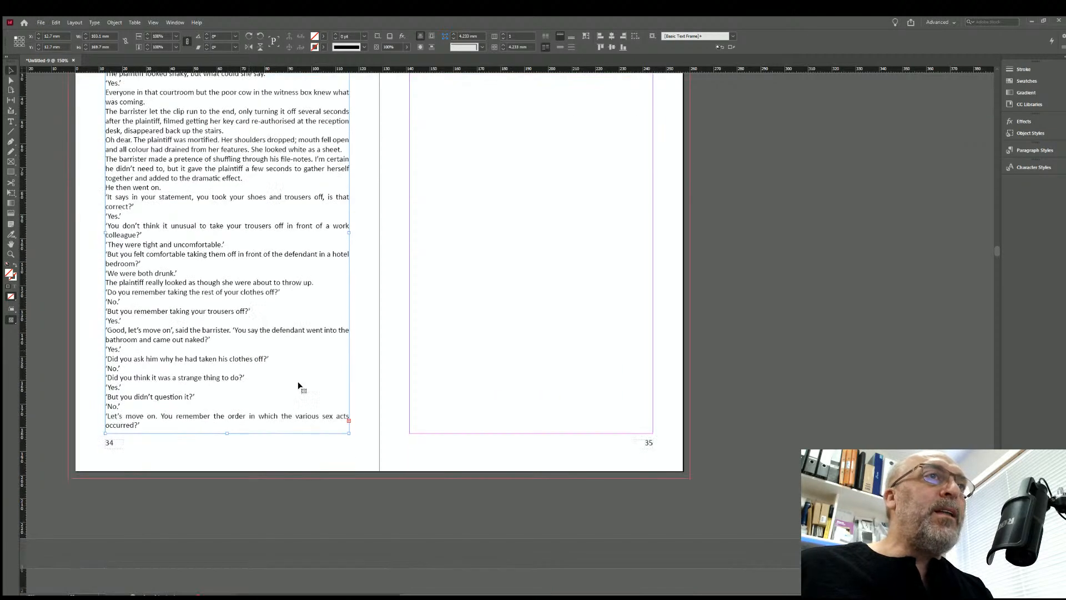
pyautogui.click(346, 421)
pyautogui.scroll(2, 466, 411)
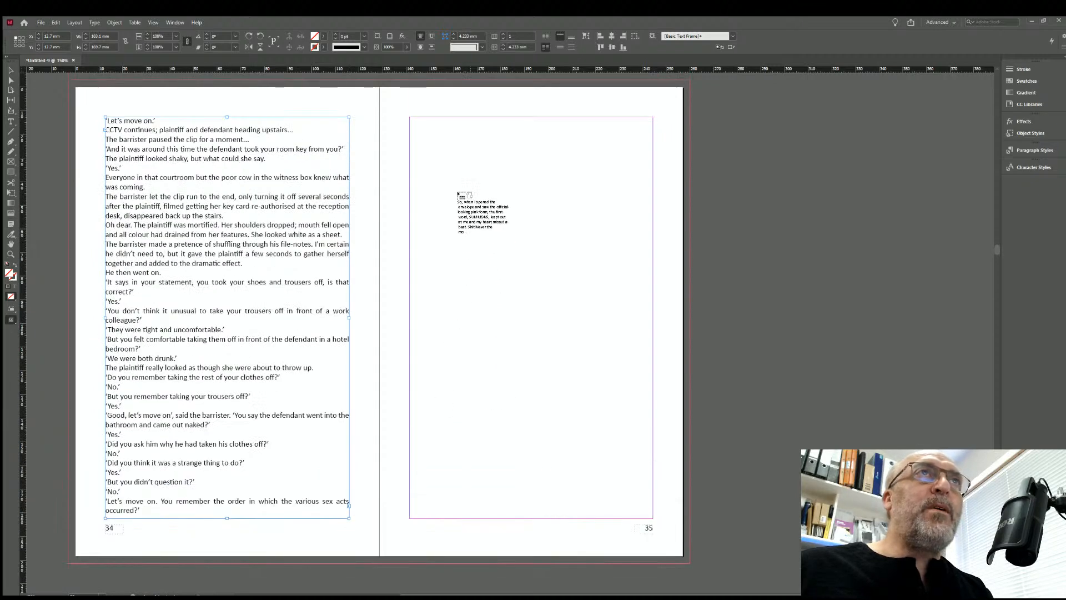
pyautogui.click(407, 117)
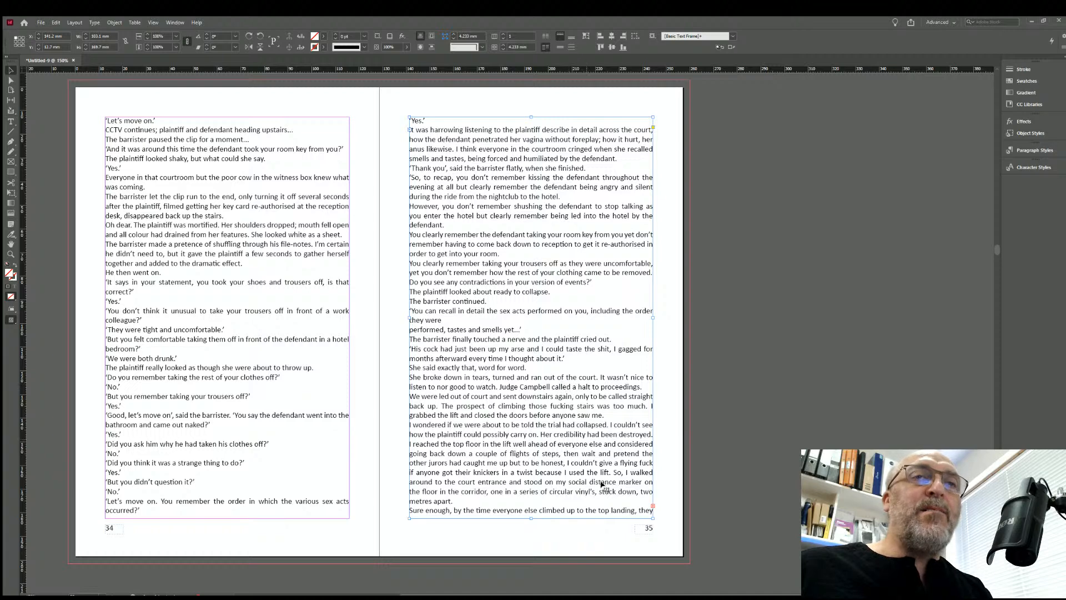
# Place the overset text from page 35 in linked frames matching the margins of pages 36 and 37.
pyautogui.scroll(-3, 650, 439)
pyautogui.click(652, 382)
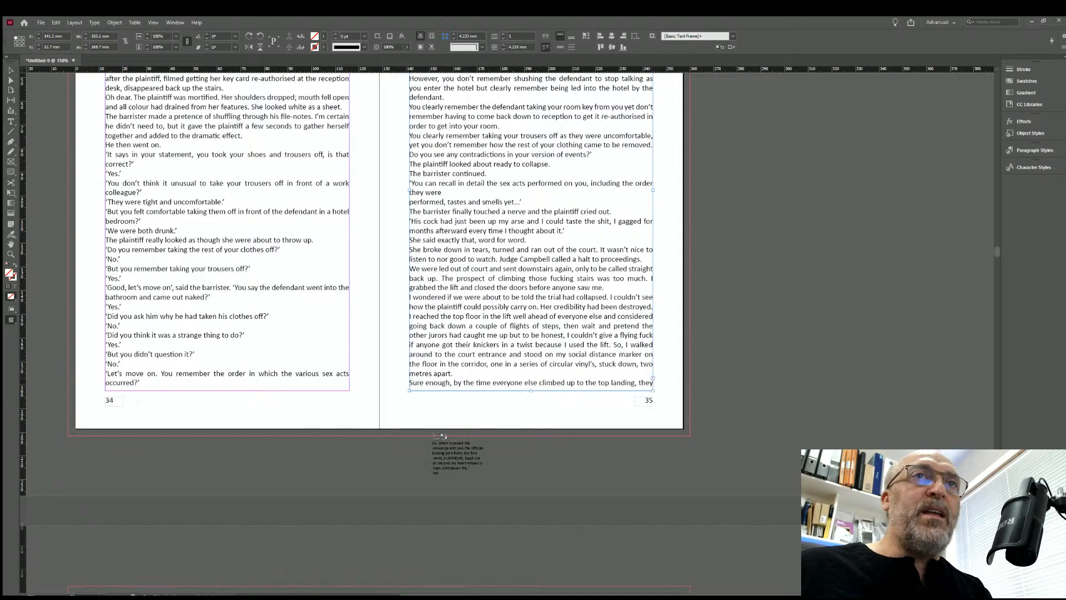
pyautogui.scroll(-5, 389, 422)
pyautogui.click(105, 414)
pyautogui.scroll(-5, 272, 453)
pyautogui.scroll(-4, 284, 472)
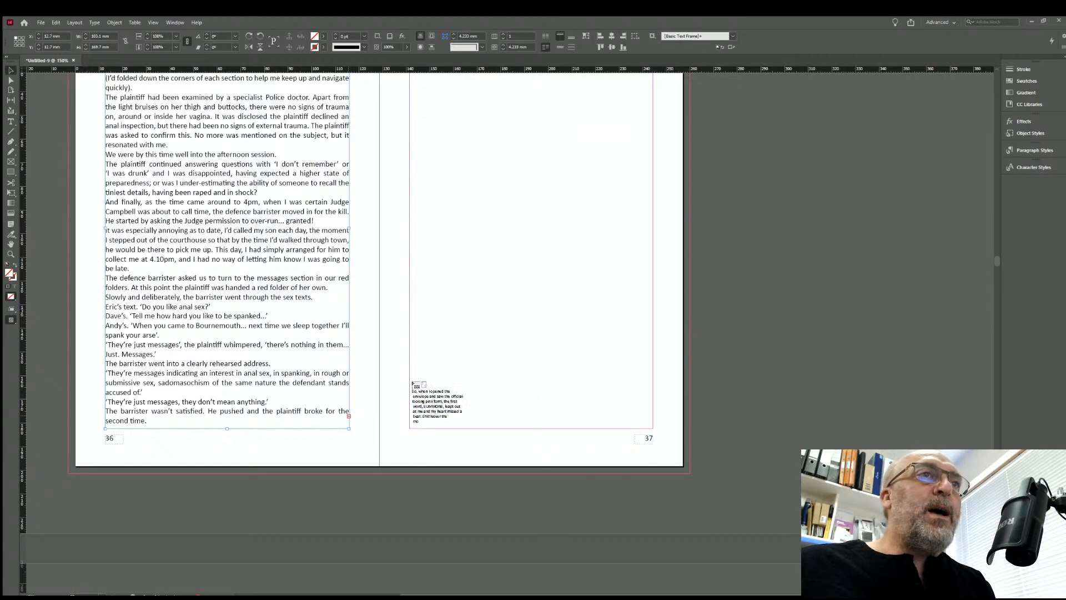
pyautogui.scroll(4, 375, 401)
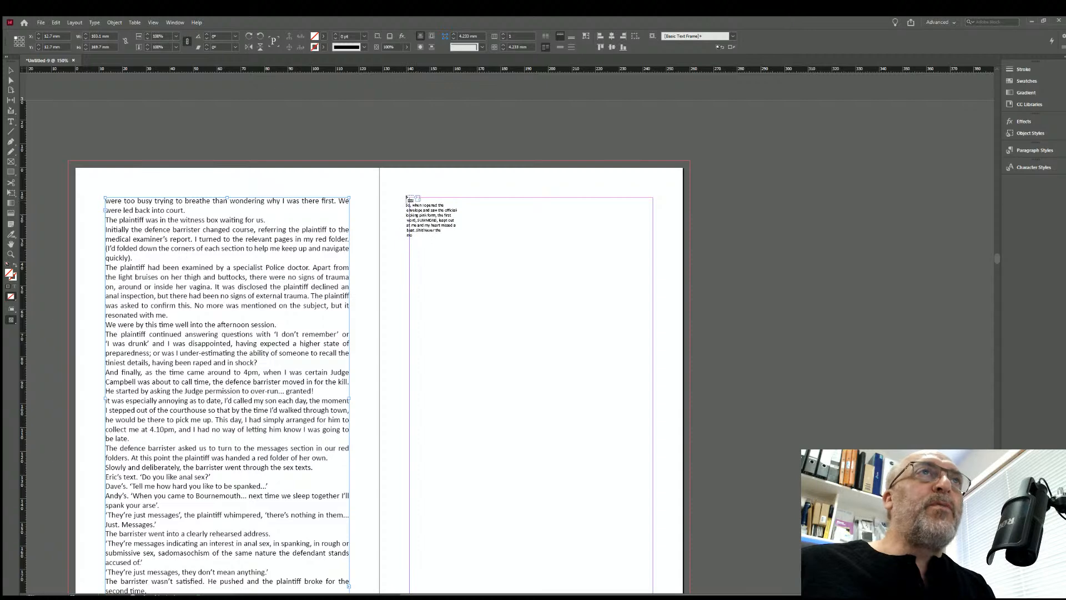
pyautogui.click(408, 198)
# Continue the manuscript from page 37 into linked frames fitted to the margins of pages 38 and 39.
pyautogui.scroll(-4, 547, 330)
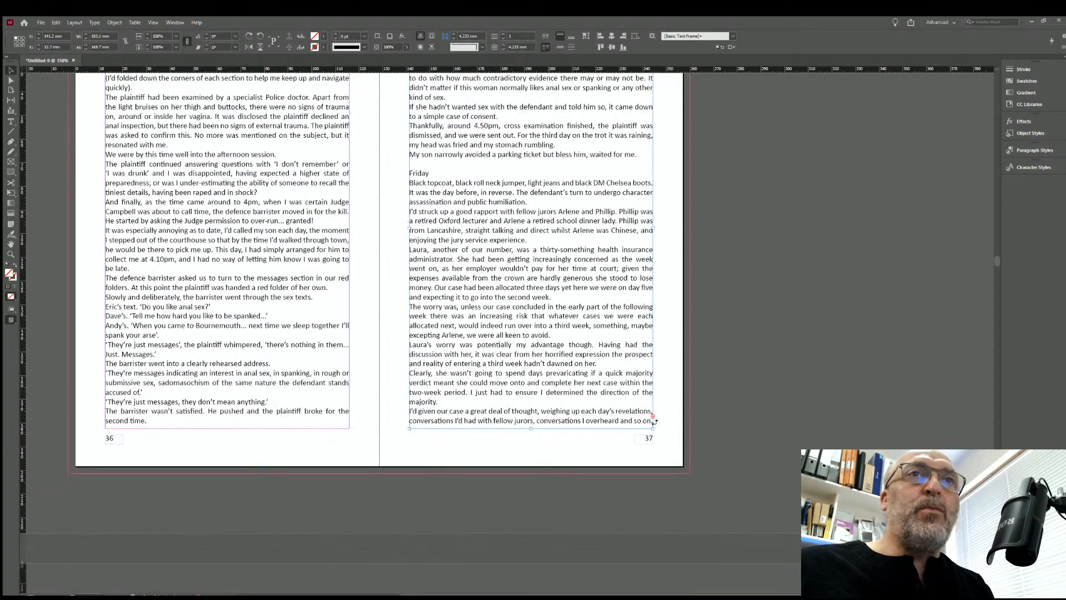
pyautogui.scroll(-9, 458, 395)
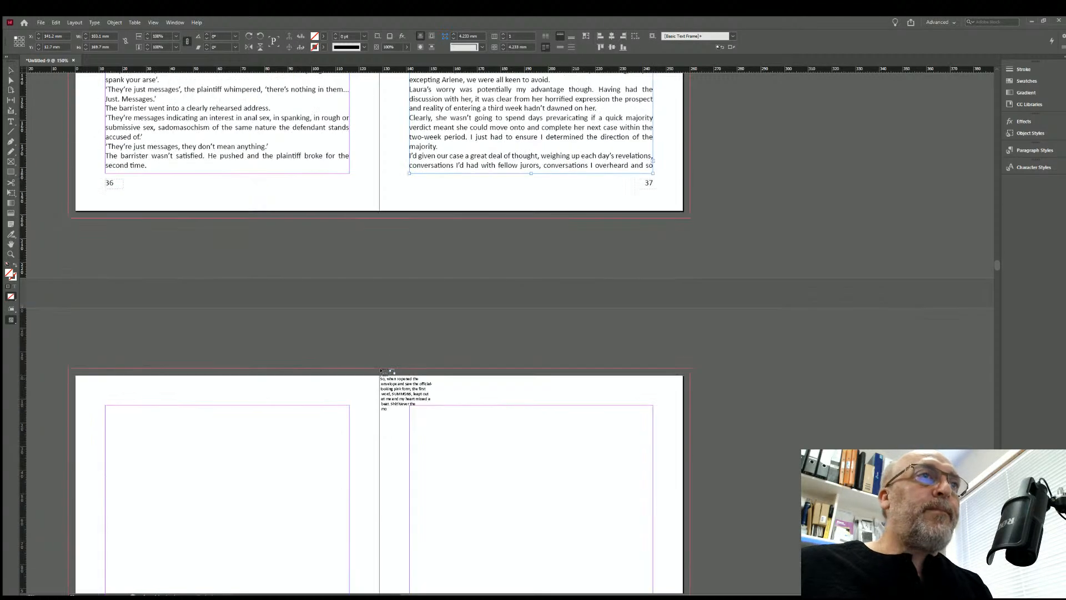
pyautogui.click(103, 276)
pyautogui.scroll(-4, 272, 412)
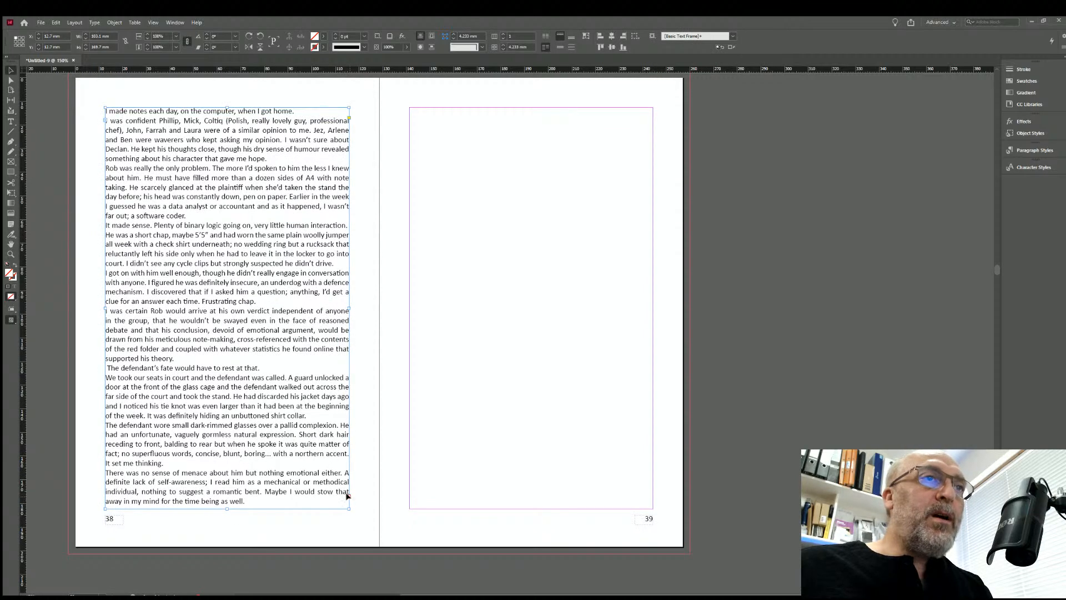
pyautogui.scroll(4, 477, 341)
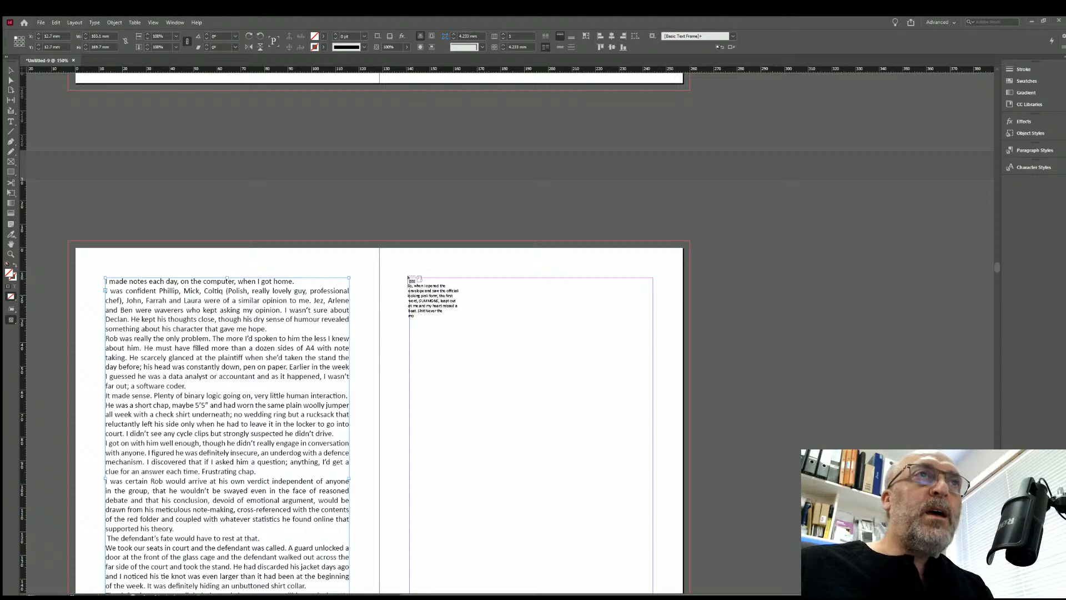
pyautogui.click(429, 303)
# Thread the overset text from page 39 into linked frames filling the margins of pages 40 and 41.
pyautogui.scroll(-8, 654, 332)
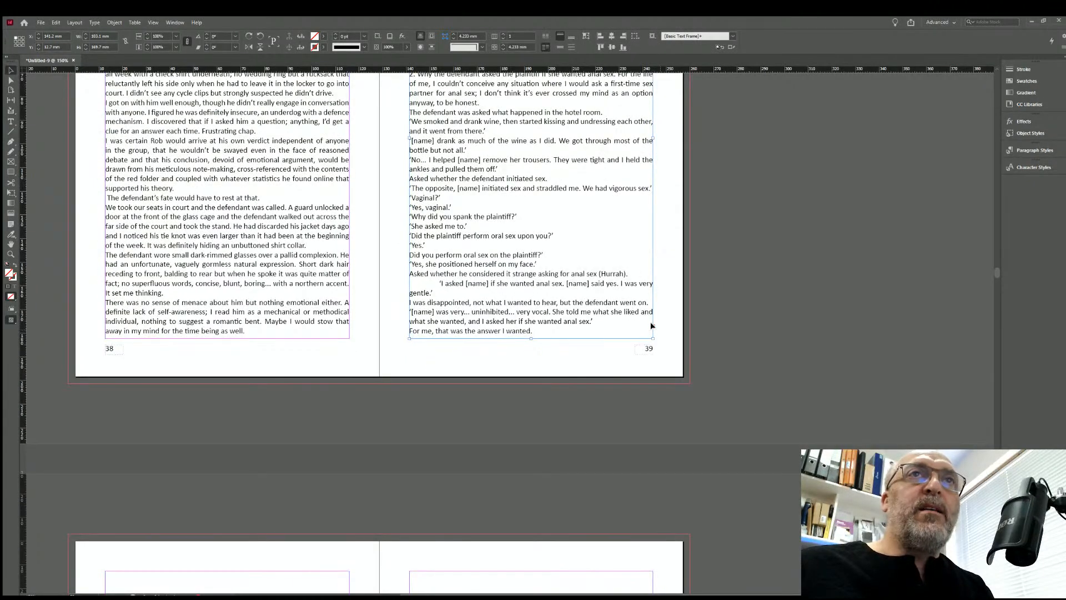
pyautogui.click(652, 326)
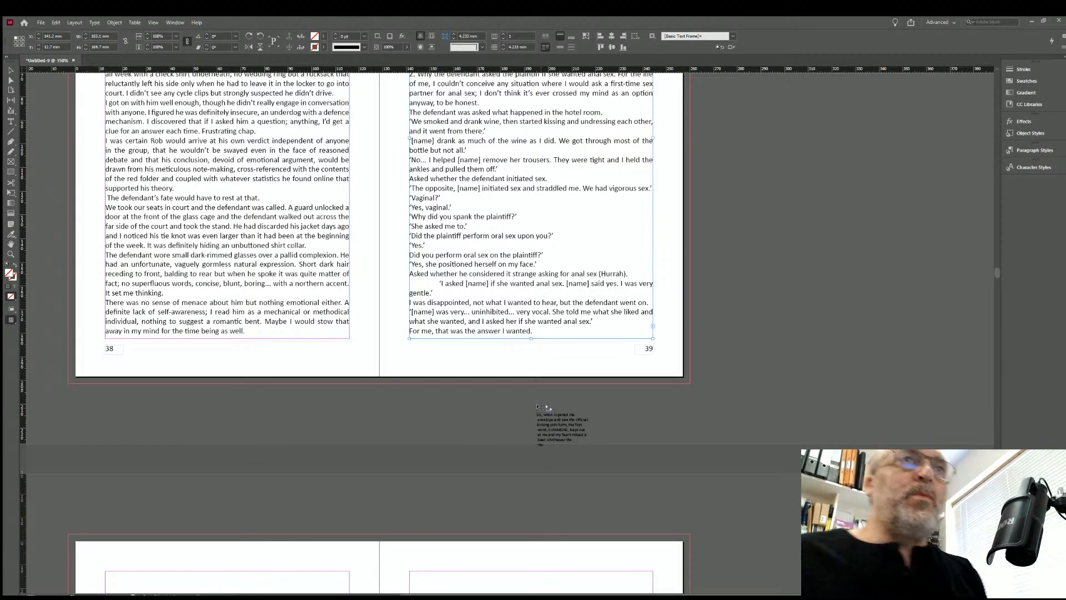
pyautogui.scroll(-3, 543, 409)
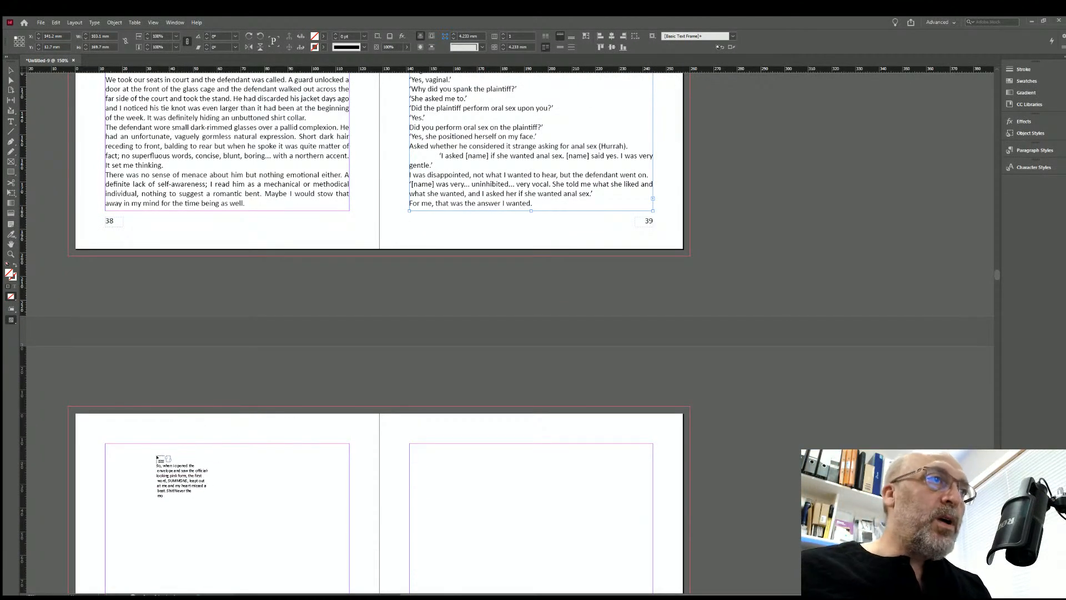
pyautogui.scroll(-1, 133, 438)
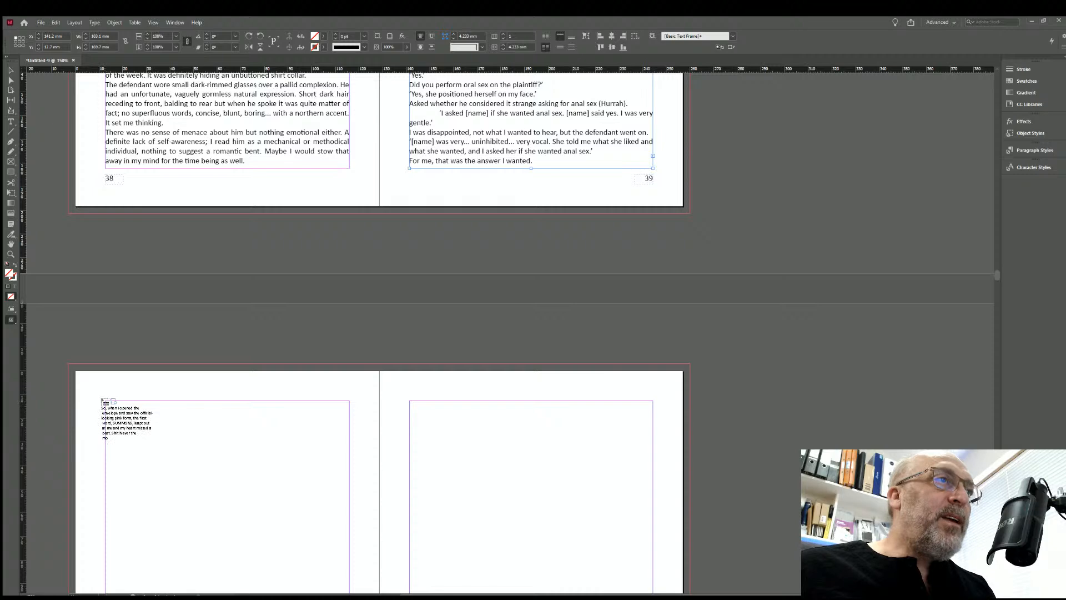
pyautogui.click(103, 399)
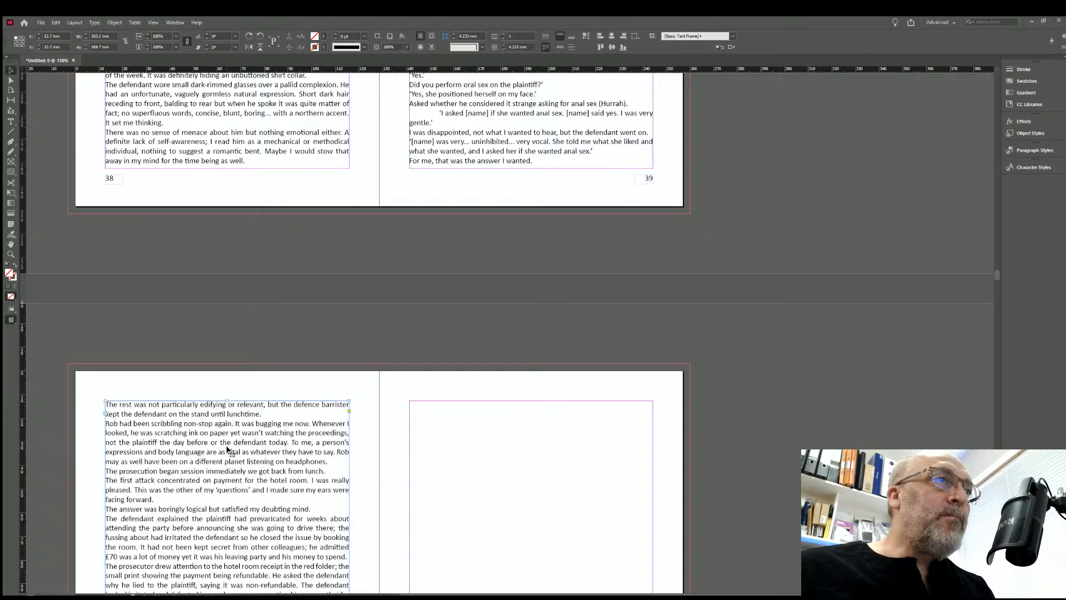
pyautogui.scroll(-8, 306, 441)
pyautogui.click(347, 449)
pyautogui.scroll(3, 439, 361)
pyautogui.click(411, 188)
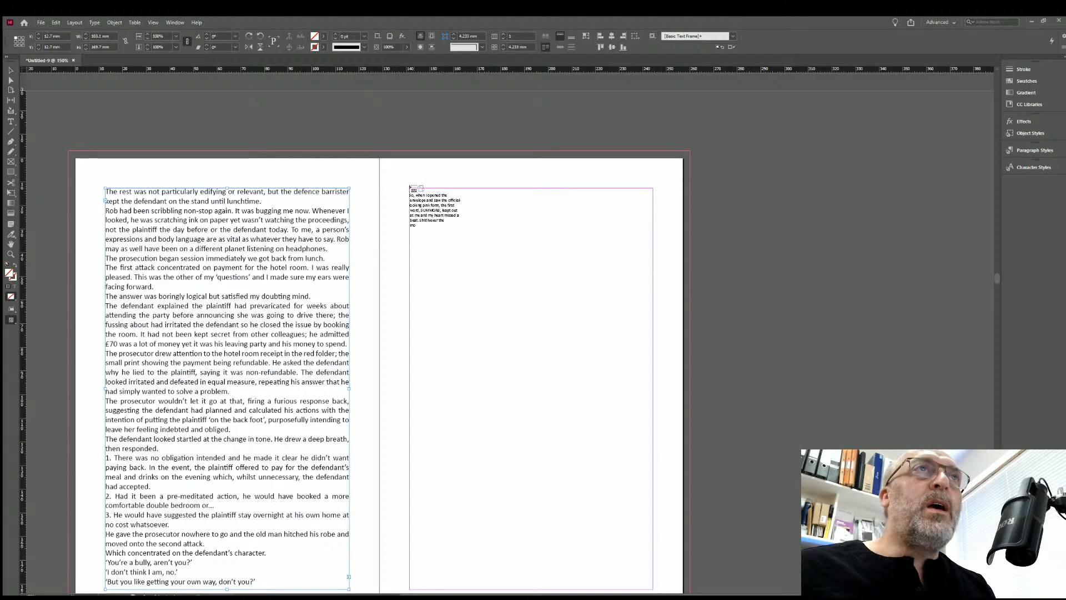
pyautogui.click(411, 189)
# Flow the remaining text from page 41 into margin-fitted linked frames on pages 42 and 43.
pyautogui.scroll(-6, 640, 329)
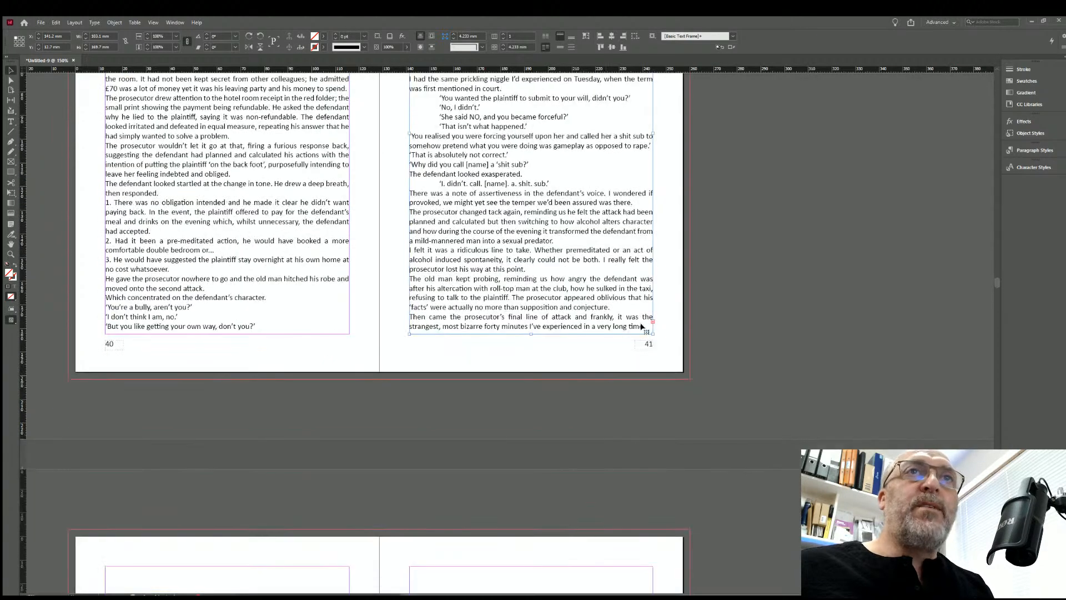
pyautogui.scroll(-4, 336, 397)
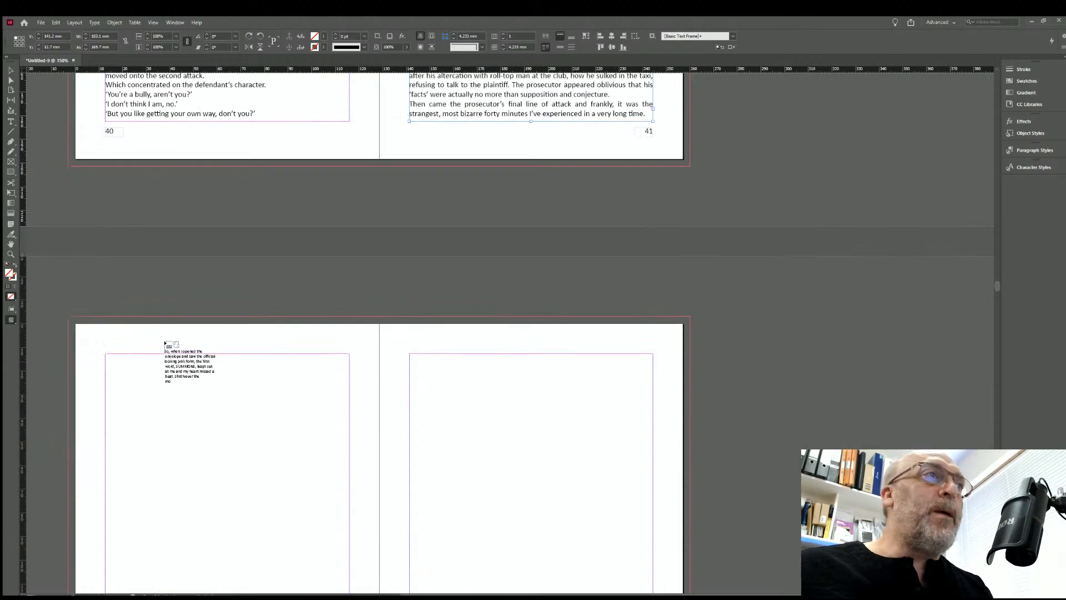
pyautogui.click(106, 356)
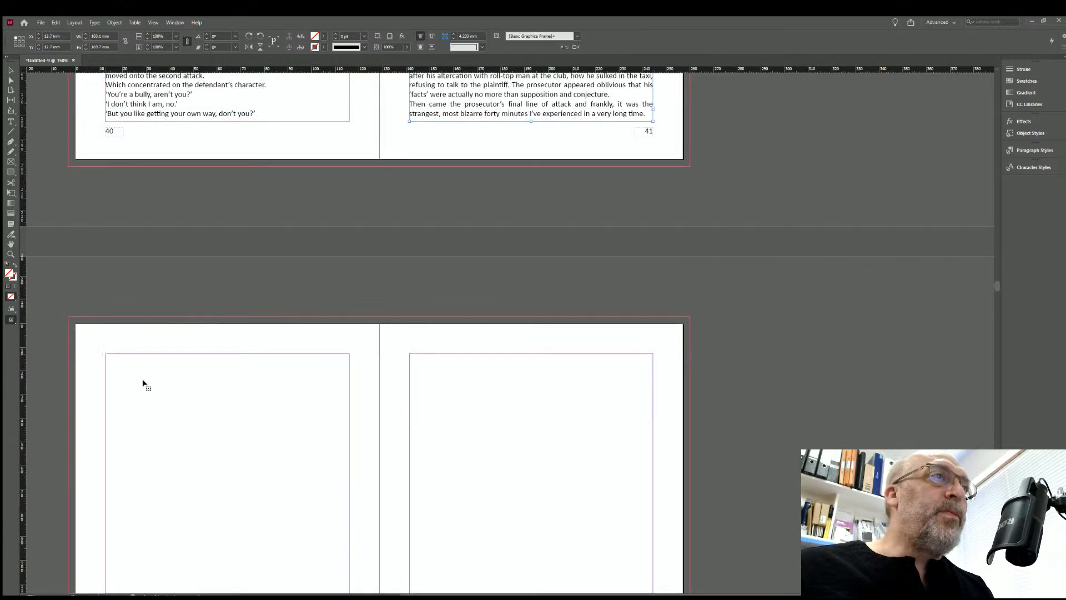
pyautogui.scroll(-4, 243, 412)
pyautogui.click(348, 532)
pyautogui.scroll(1, 439, 245)
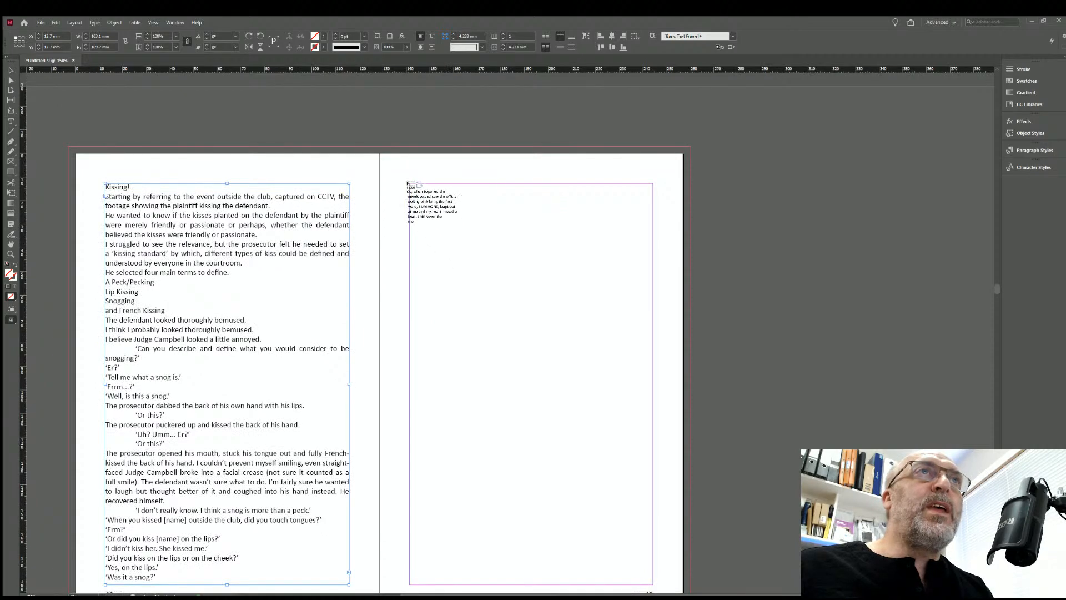
pyautogui.click(410, 185)
# Place the overset text from page 43 in linked frames within the margins of pages 44 and 45.
pyautogui.scroll(-3, 680, 442)
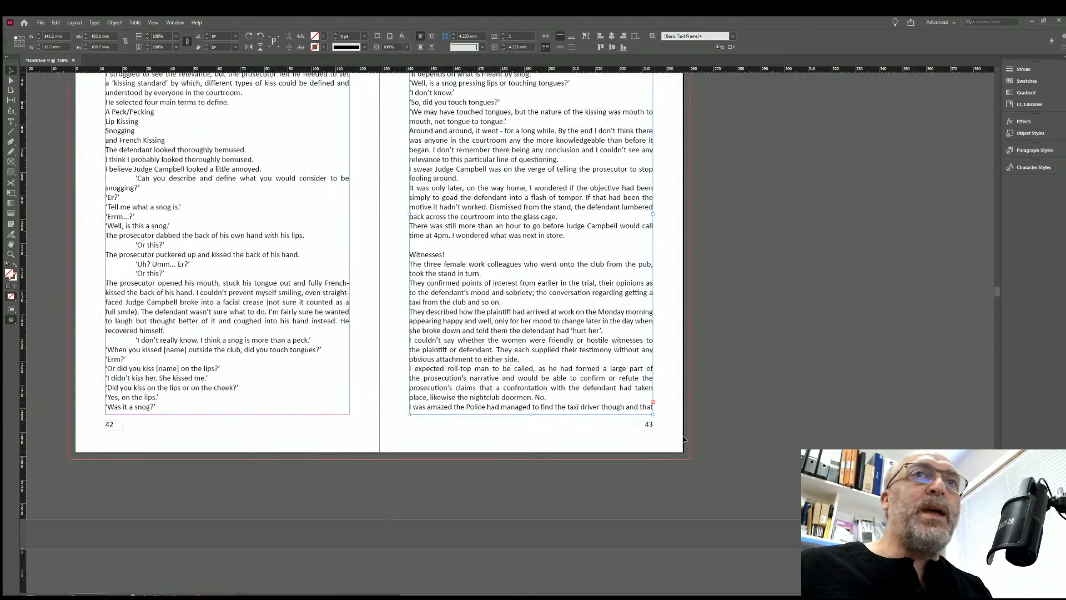
pyautogui.click(652, 401)
pyautogui.scroll(-4, 444, 399)
pyautogui.click(103, 392)
pyautogui.scroll(-7, 250, 448)
pyautogui.click(347, 397)
pyautogui.scroll(3, 500, 333)
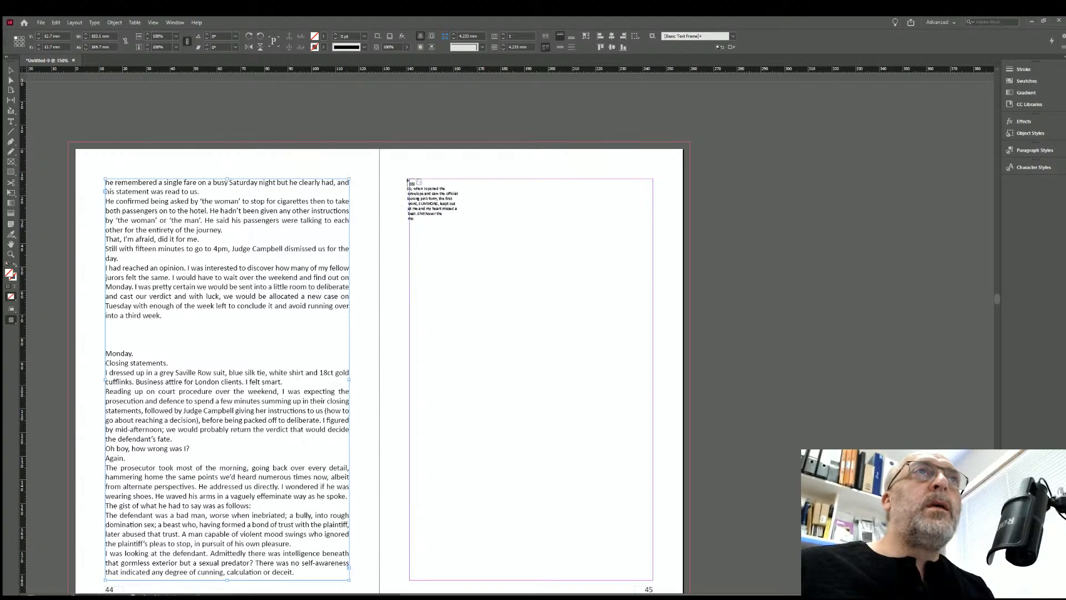
pyautogui.click(413, 185)
# Continue the overset text from page 45 into linked frames filling the margins of pages 46 and 47.
pyautogui.scroll(-3, 630, 387)
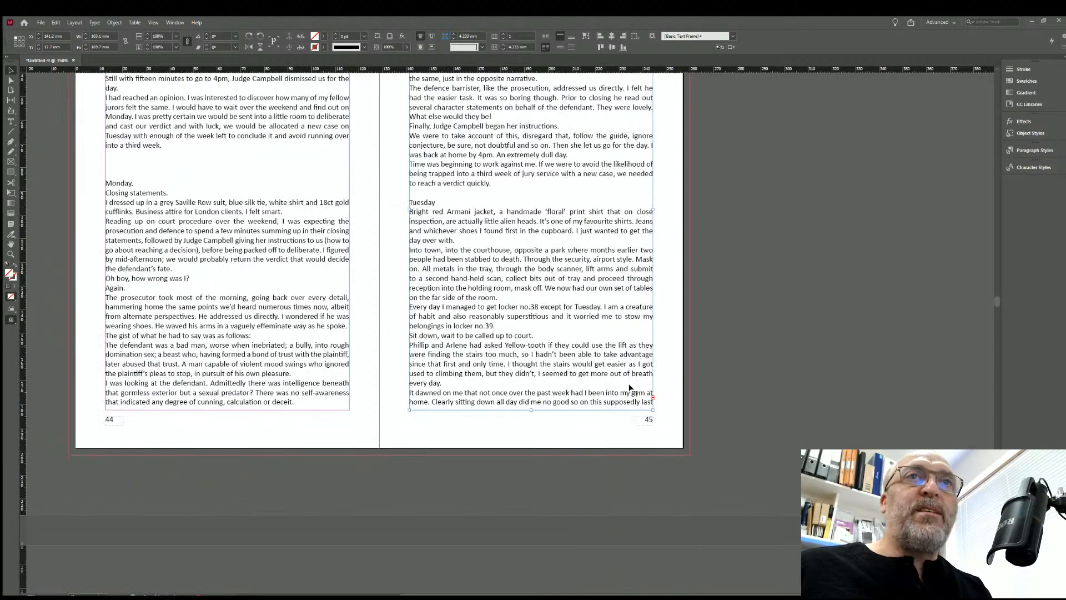
pyautogui.click(652, 395)
pyautogui.scroll(-6, 422, 377)
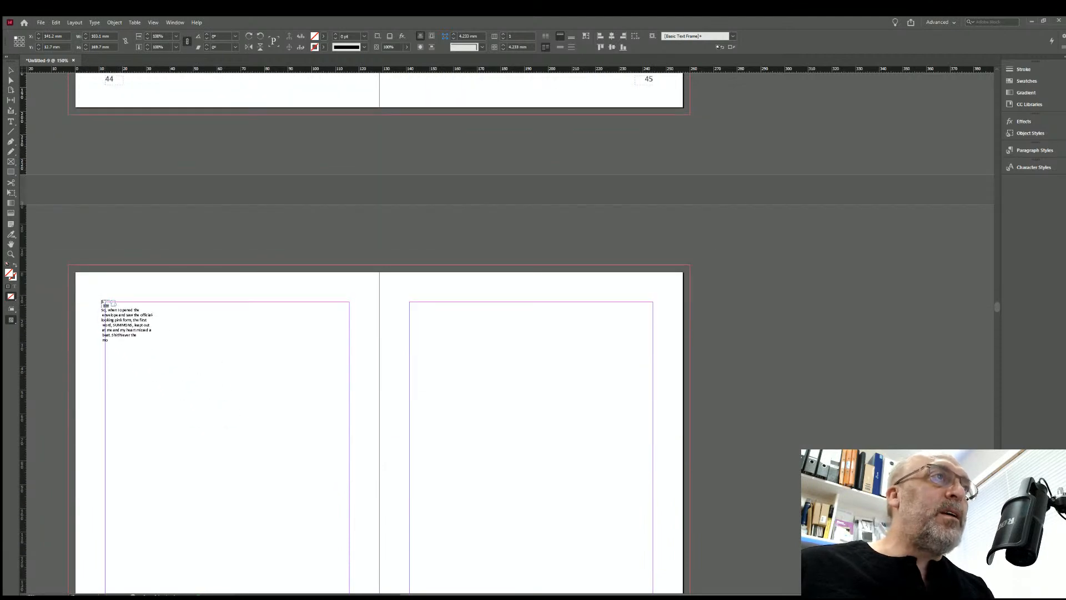
pyautogui.click(102, 301)
pyautogui.scroll(-5, 306, 420)
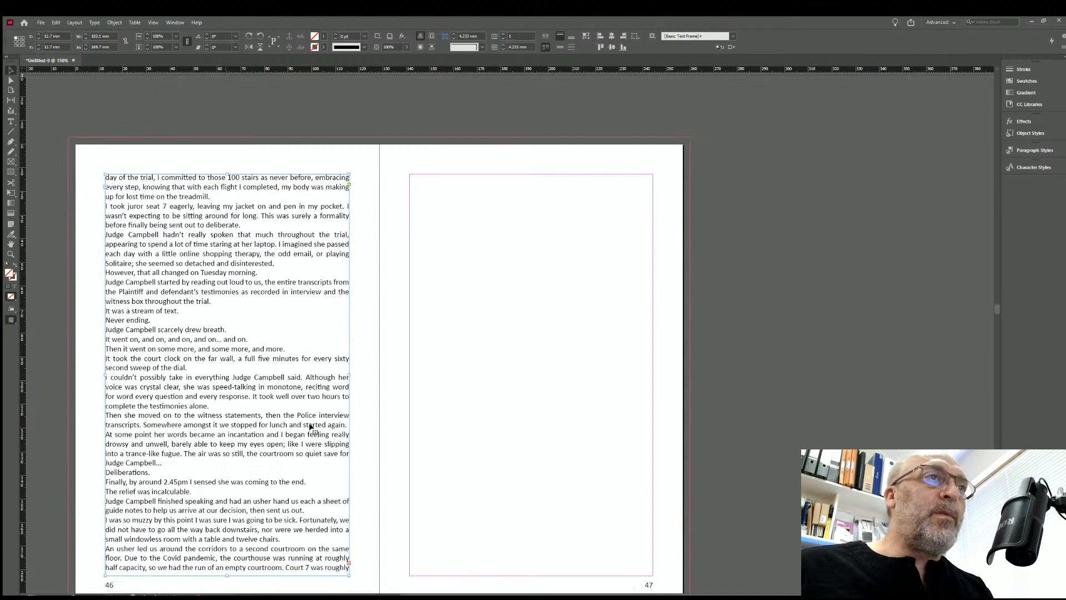
pyautogui.click(348, 395)
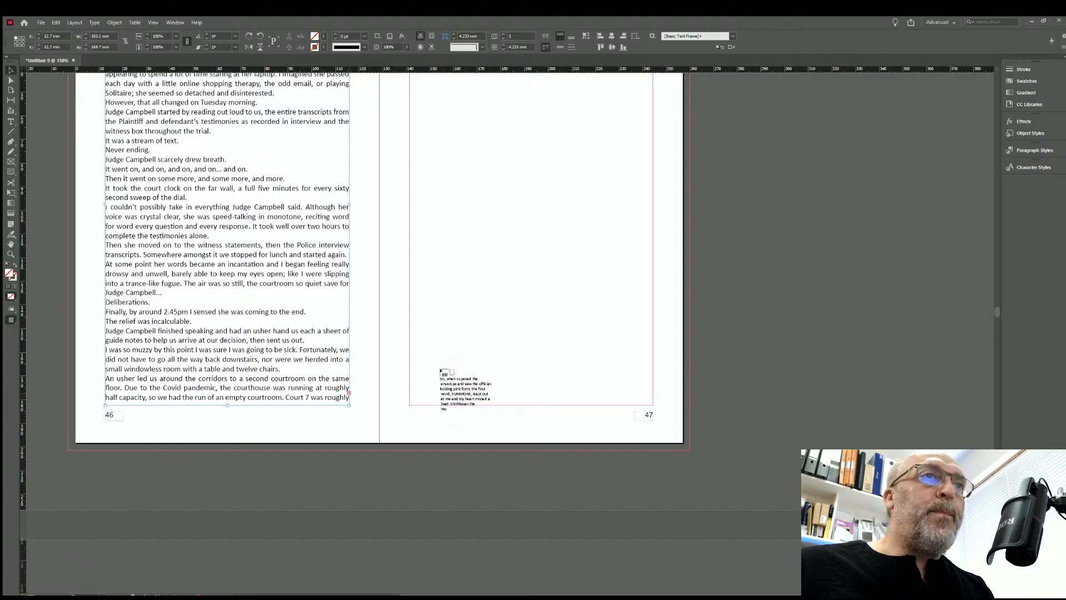
pyautogui.scroll(3, 499, 344)
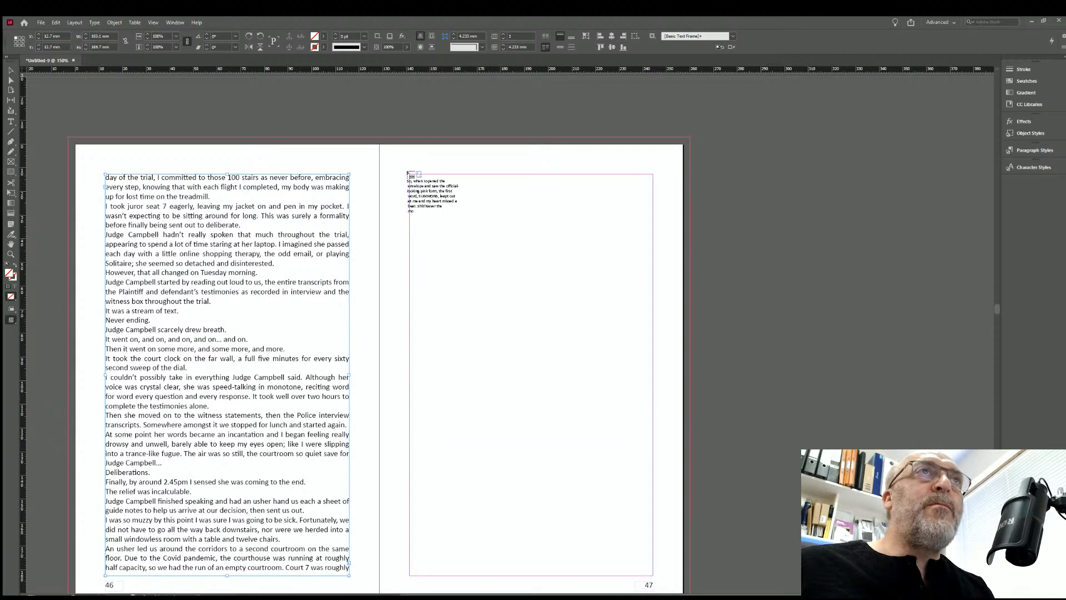
pyautogui.click(411, 182)
# Thread the remaining manuscript text from page 47 into linked frames within the margins of pages 48 and 49.
pyautogui.scroll(-4, 524, 327)
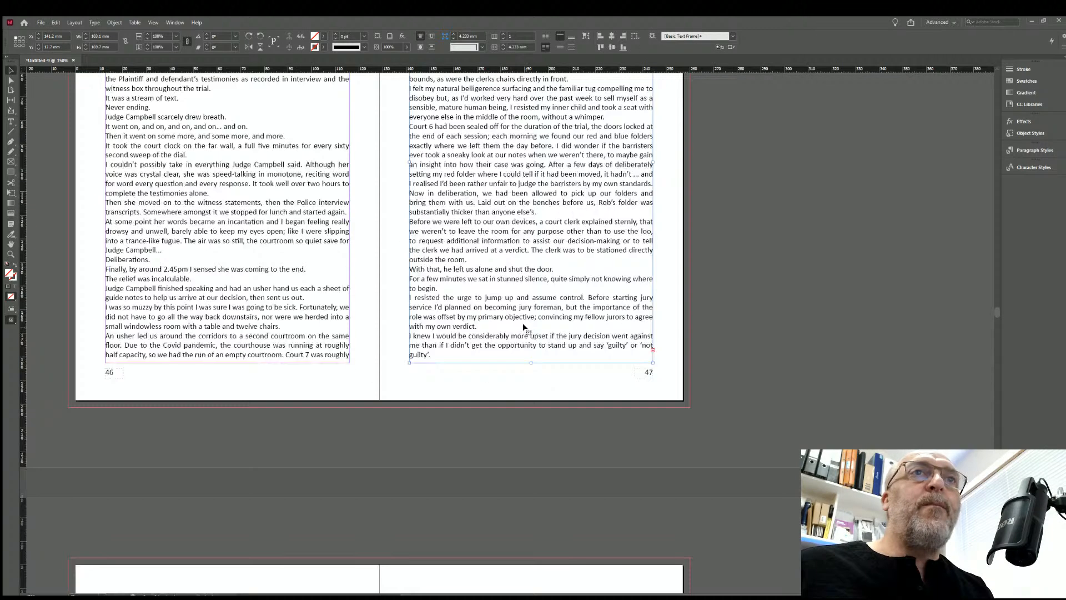
pyautogui.click(652, 350)
pyautogui.scroll(-8, 477, 356)
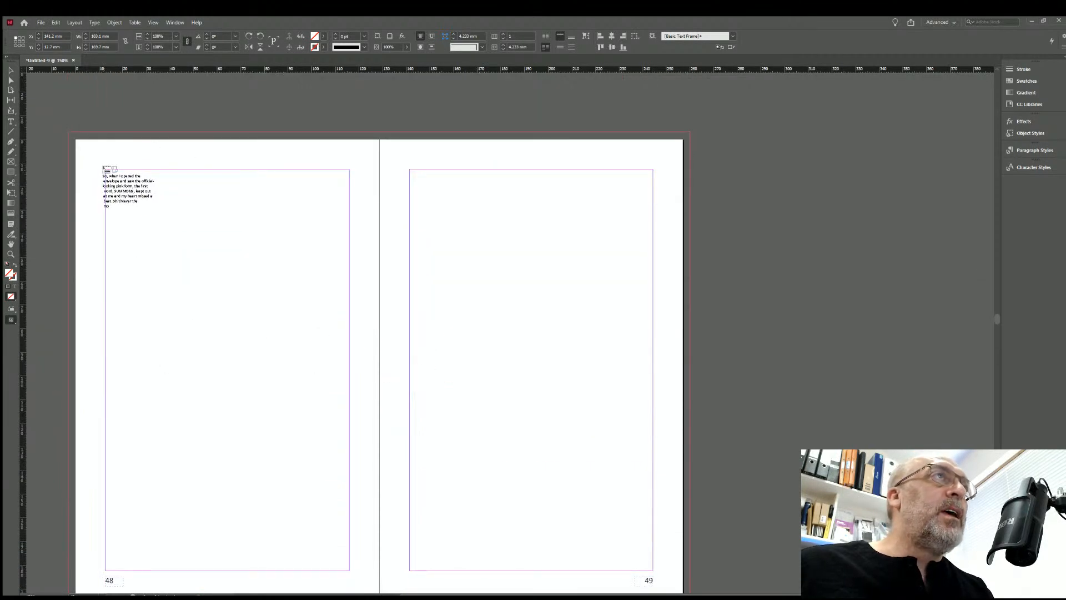
pyautogui.click(102, 169)
pyautogui.scroll(-3, 260, 356)
pyautogui.scroll(-1, 260, 356)
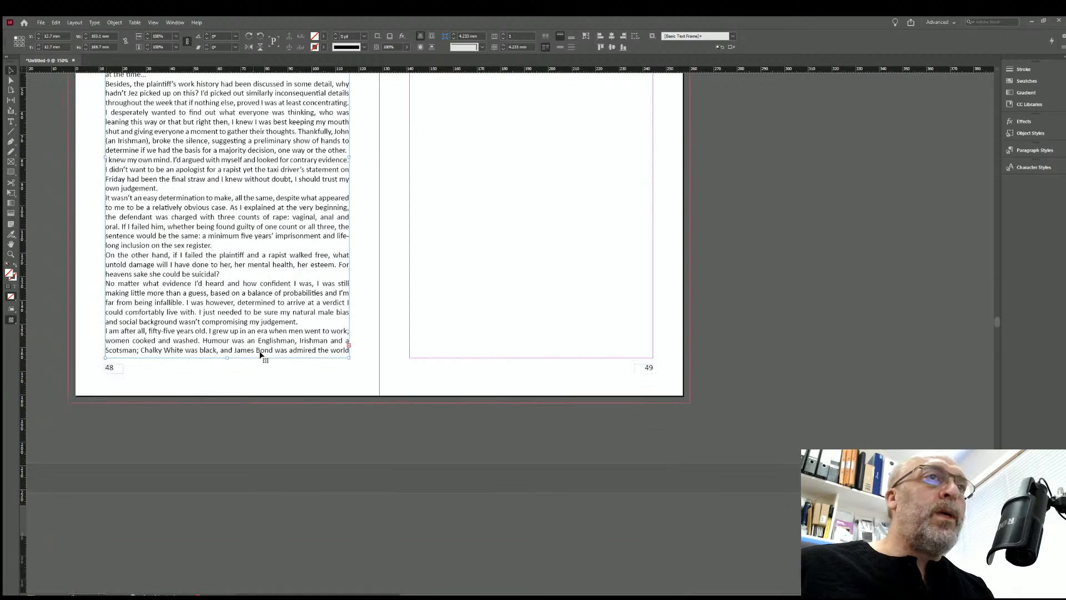
pyautogui.click(347, 344)
pyautogui.scroll(5, 439, 342)
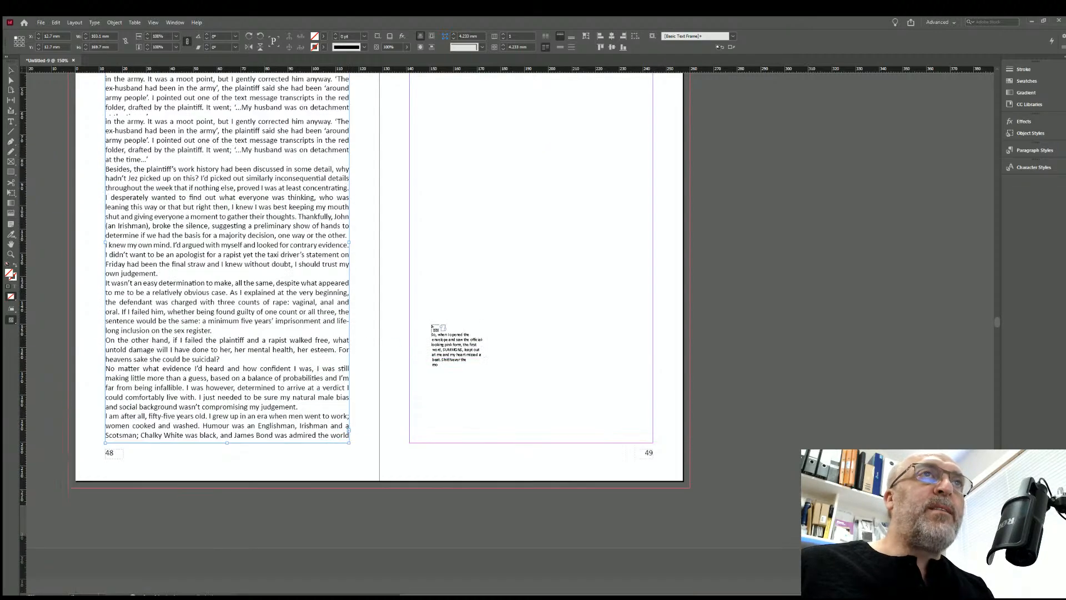
pyautogui.click(408, 212)
# Flow the overset text from page 49 into margin-fitted linked frames on pages 50 and 51.
pyautogui.scroll(-4, 645, 440)
pyautogui.click(653, 431)
pyautogui.scroll(-12, 416, 371)
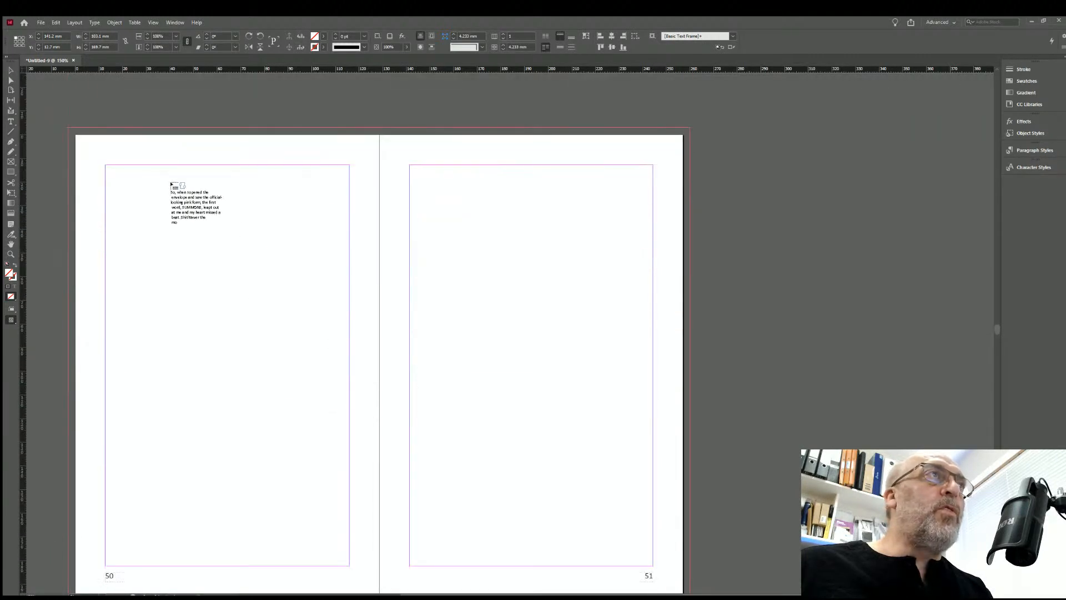
pyautogui.keyDown('shift'); pyautogui.click(105, 167); pyautogui.keyUp('shift')
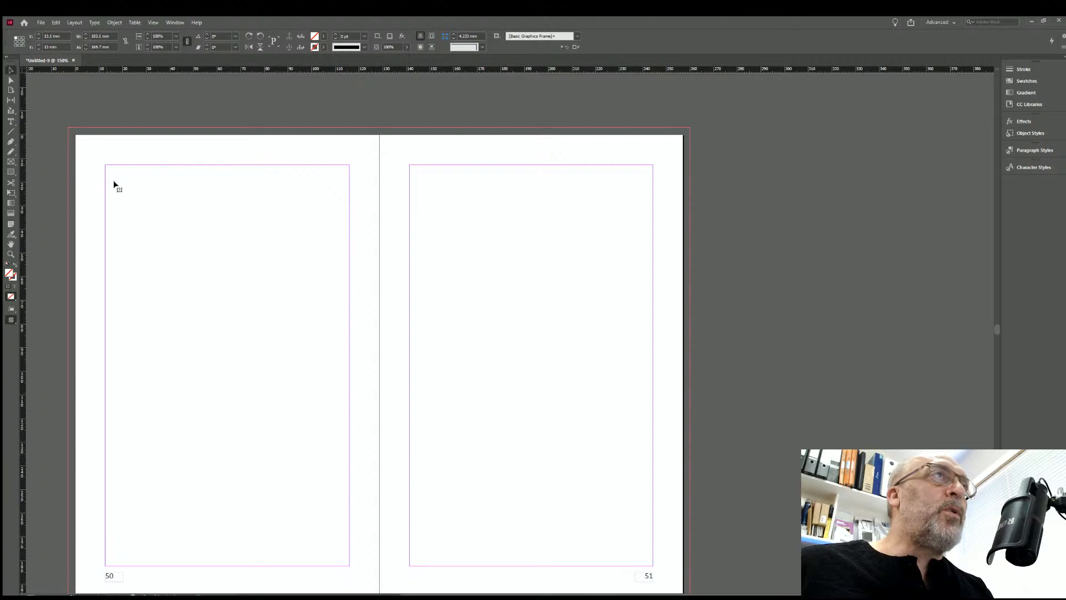
pyautogui.scroll(-4, 344, 382)
pyautogui.scroll(3, 431, 341)
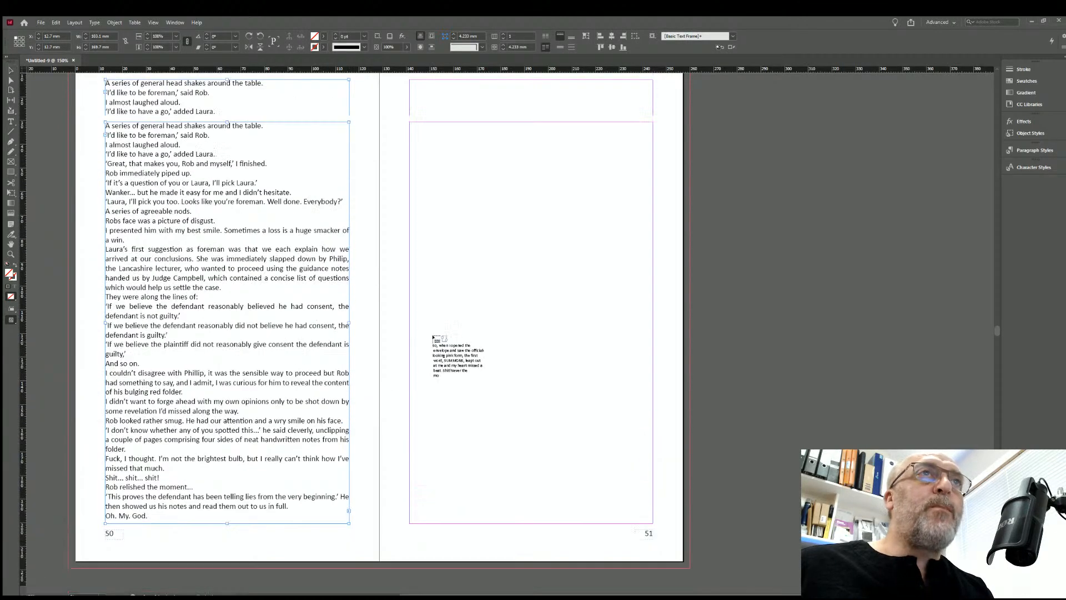
pyautogui.keyDown('shift'); pyautogui.click(410, 121); pyautogui.keyUp('shift')
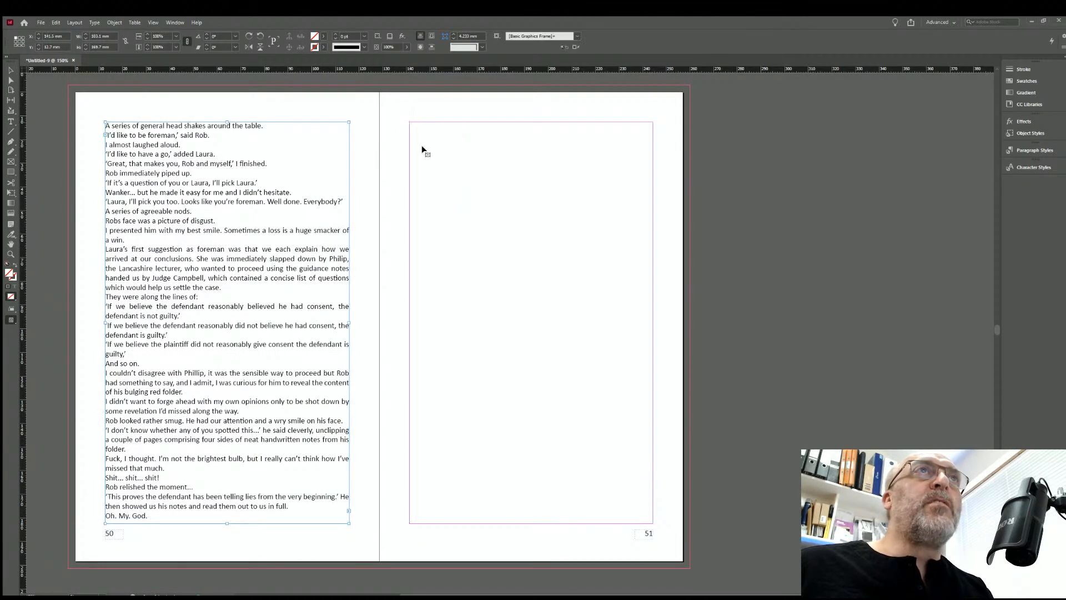
# Place the overset text from page 51 in linked frames fitted to the margins of pages 52 and 53.
pyautogui.scroll(-3, 673, 423)
pyautogui.click(650, 382)
pyautogui.scroll(-7, 449, 345)
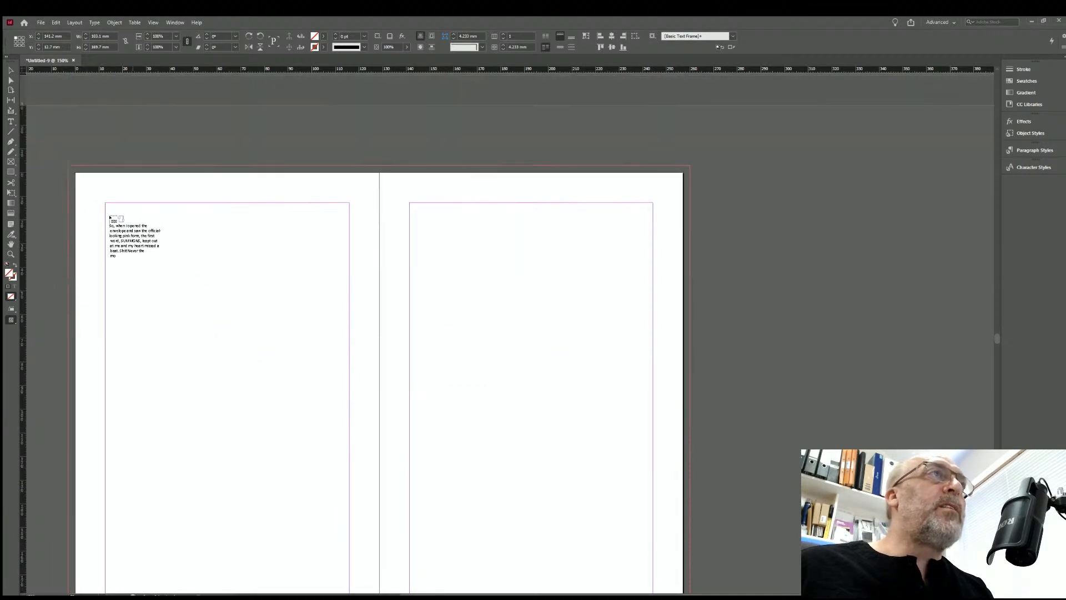
pyautogui.click(107, 204)
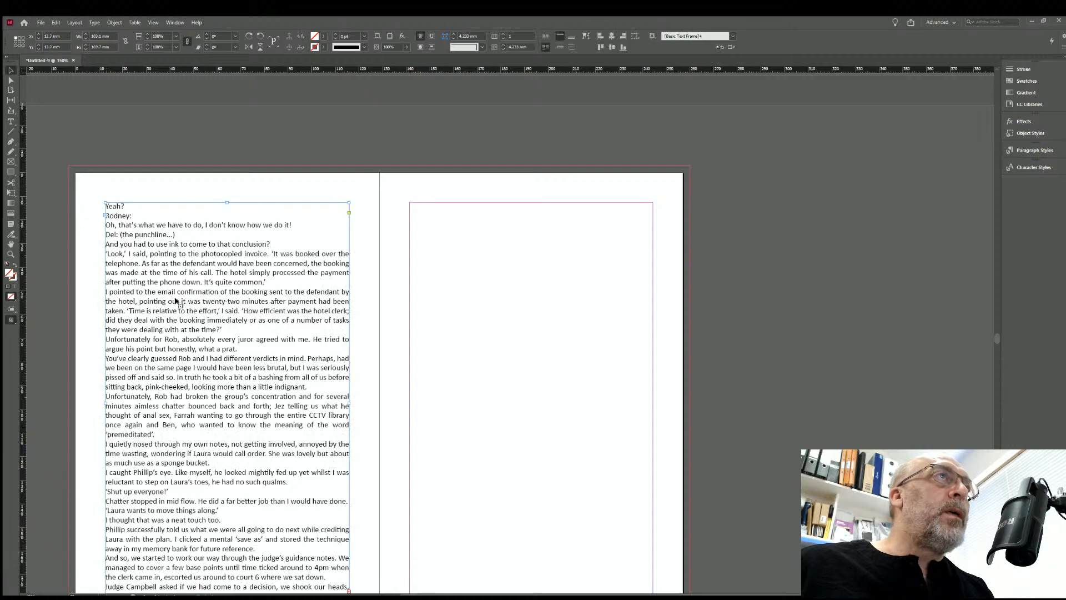
pyautogui.scroll(-4, 259, 388)
pyautogui.click(348, 422)
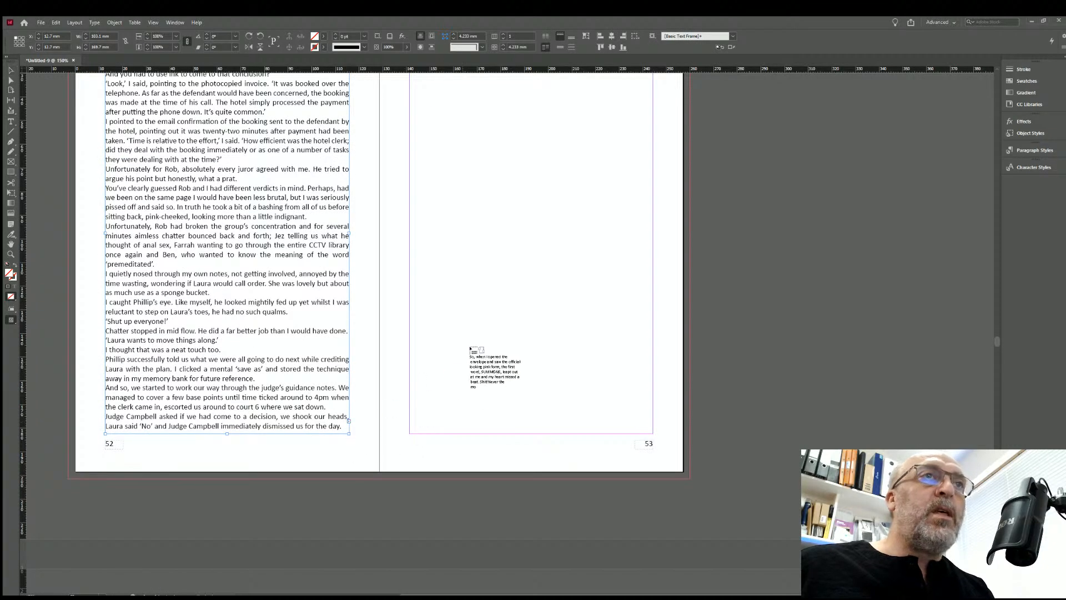
pyautogui.scroll(3, 461, 288)
pyautogui.click(408, 161)
# Carry the manuscript on from page 53 into linked frames filling the margins of pages 54 and 55.
pyautogui.scroll(-4, 656, 385)
pyautogui.click(653, 379)
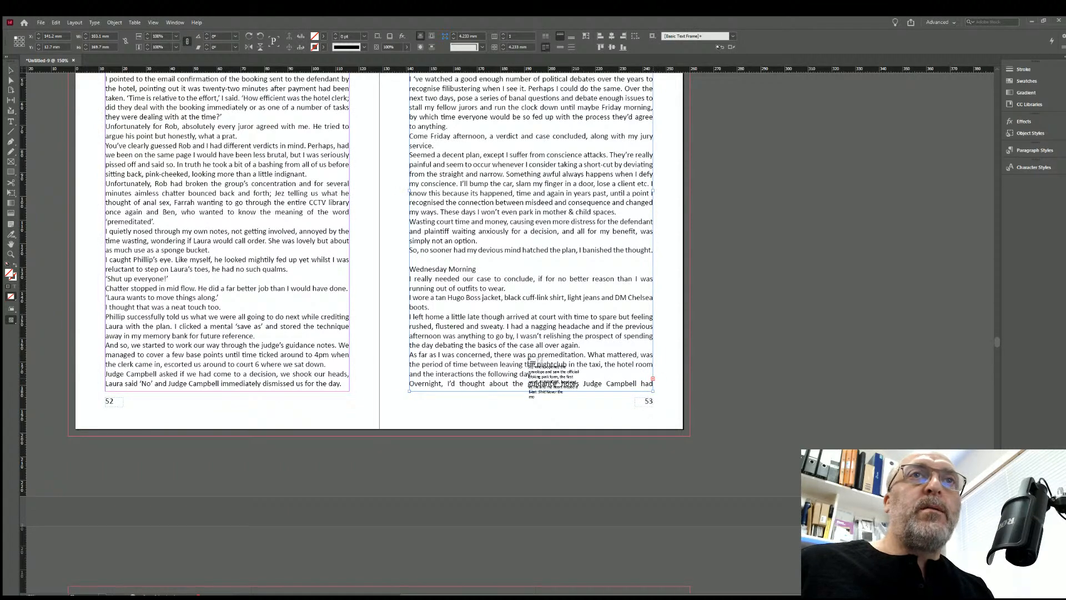
pyautogui.scroll(-5, 440, 353)
pyautogui.click(105, 200)
pyautogui.scroll(-4, 169, 337)
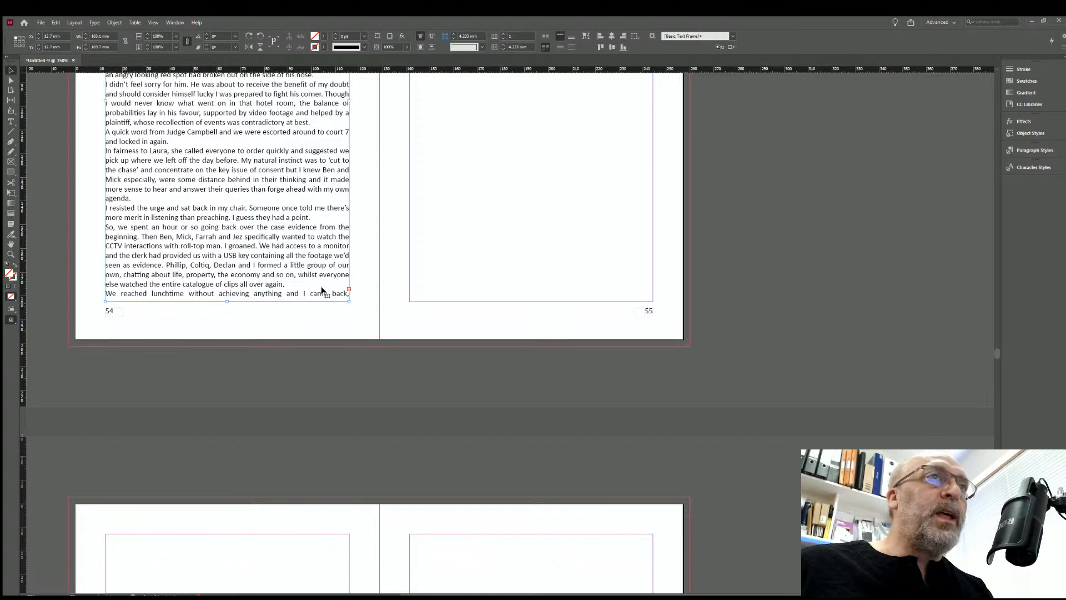
pyautogui.click(347, 288)
pyautogui.scroll(4, 461, 167)
pyautogui.click(409, 199)
# Thread the overset text from page 55 into linked frames within the margins of pages 56 and 57.
pyautogui.scroll(-4, 651, 284)
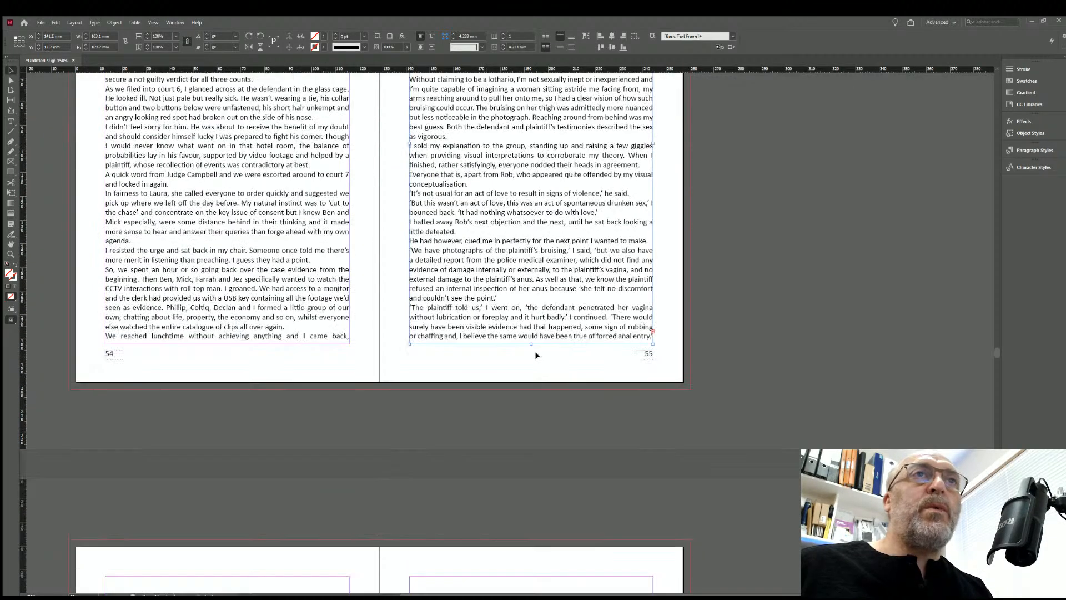
pyautogui.click(652, 246)
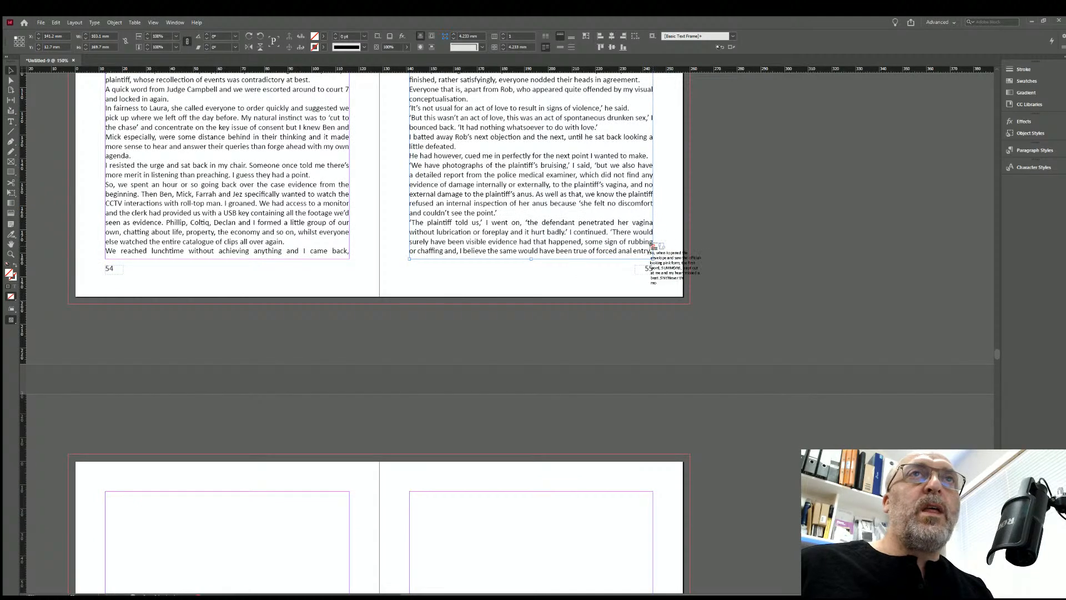
pyautogui.scroll(-3, 278, 433)
pyautogui.click(104, 280)
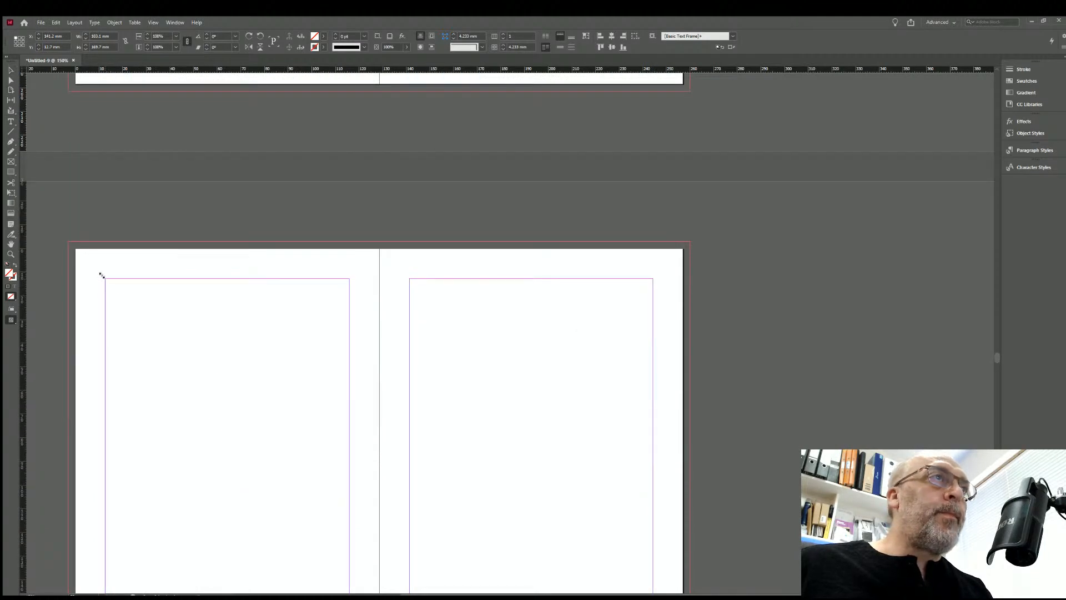
pyautogui.scroll(-3, 326, 448)
pyautogui.click(346, 453)
pyautogui.scroll(3, 484, 300)
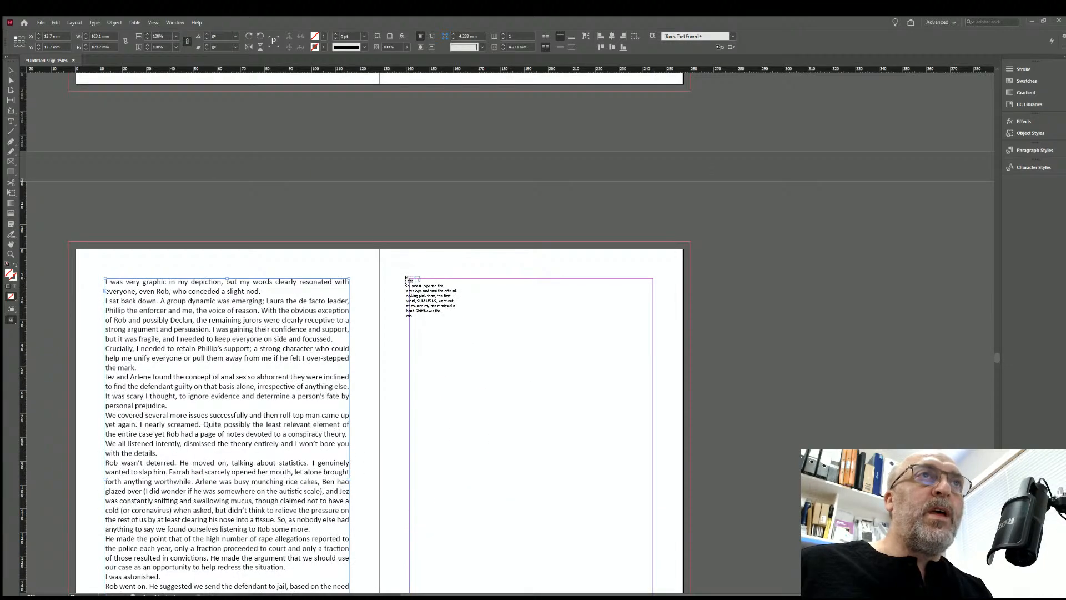
pyautogui.click(409, 277)
# Flow the remaining text from page 57 into linked frames that fill the margins of pages 58 and 59.
pyautogui.scroll(-4, 639, 367)
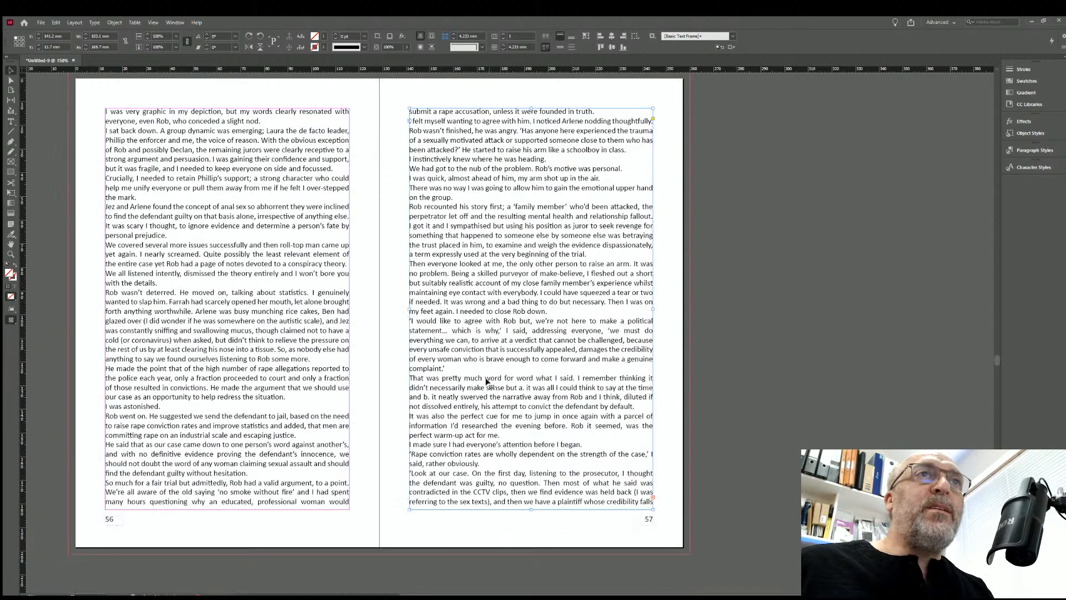
pyautogui.click(651, 369)
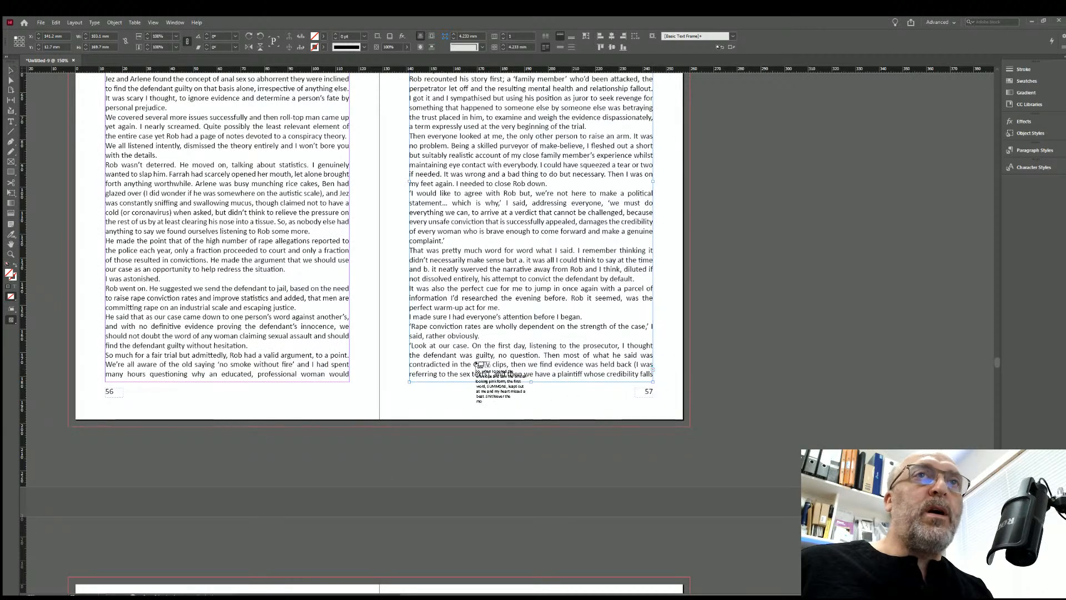
pyautogui.scroll(-5, 500, 378)
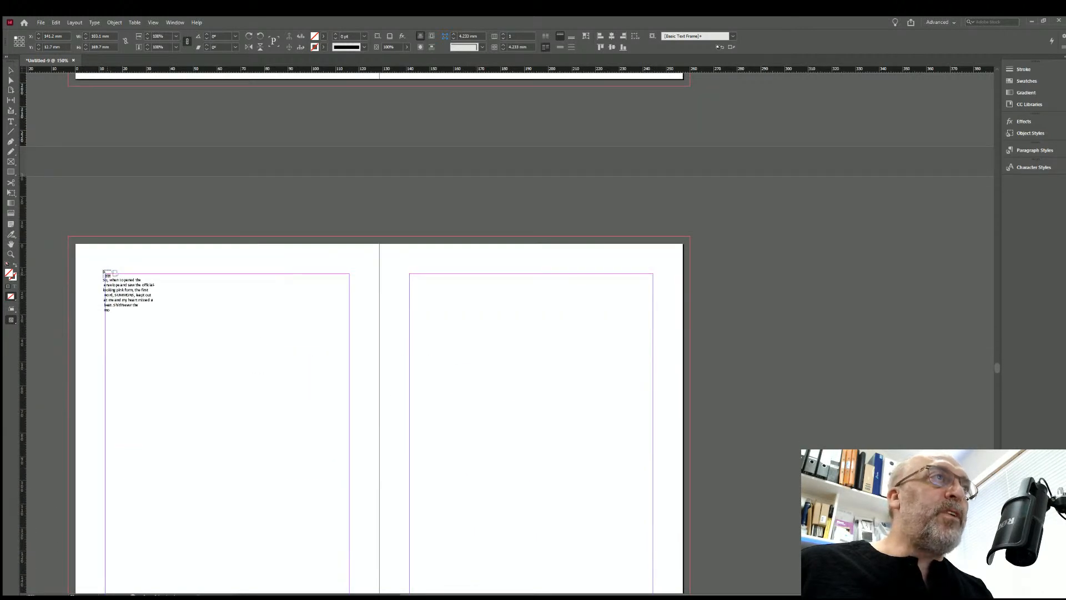
pyautogui.click(103, 272)
pyautogui.scroll(-2, 229, 382)
pyautogui.scroll(-1, 230, 382)
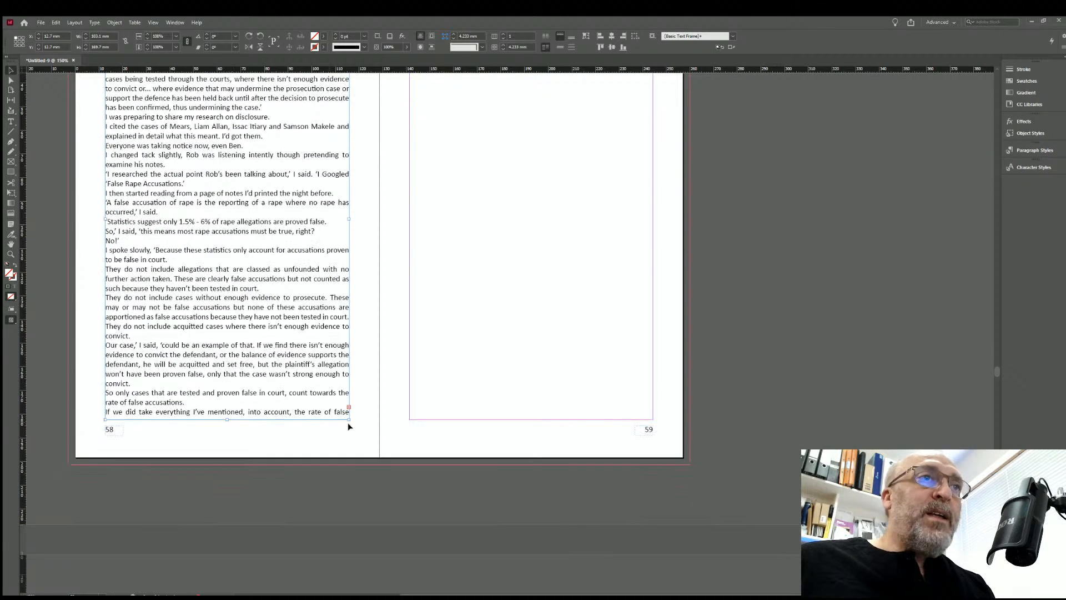
pyautogui.click(348, 411)
pyautogui.scroll(3, 422, 377)
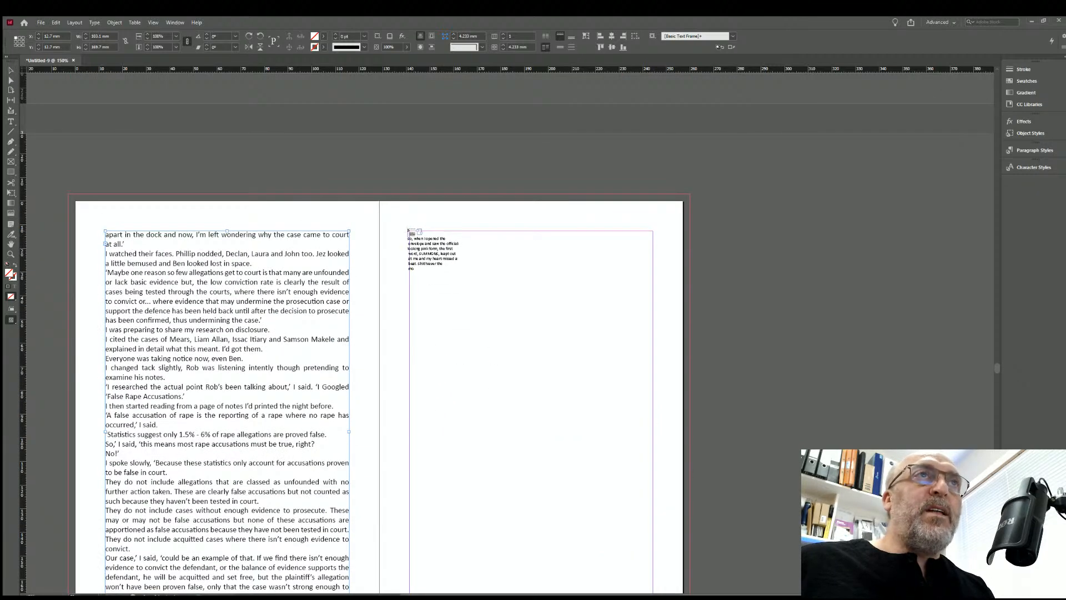
pyautogui.click(411, 235)
# Continue the manuscript from page 59 in margin-fitted linked frames on pages 60 and 61.
pyautogui.scroll(-2, 563, 373)
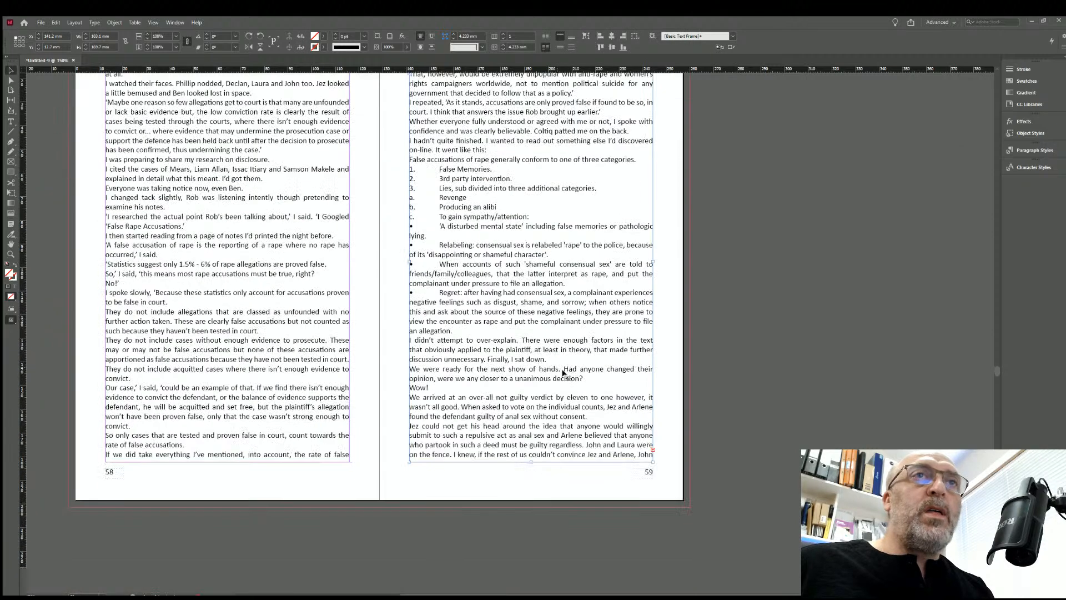
pyautogui.click(651, 447)
pyautogui.scroll(-5, 321, 369)
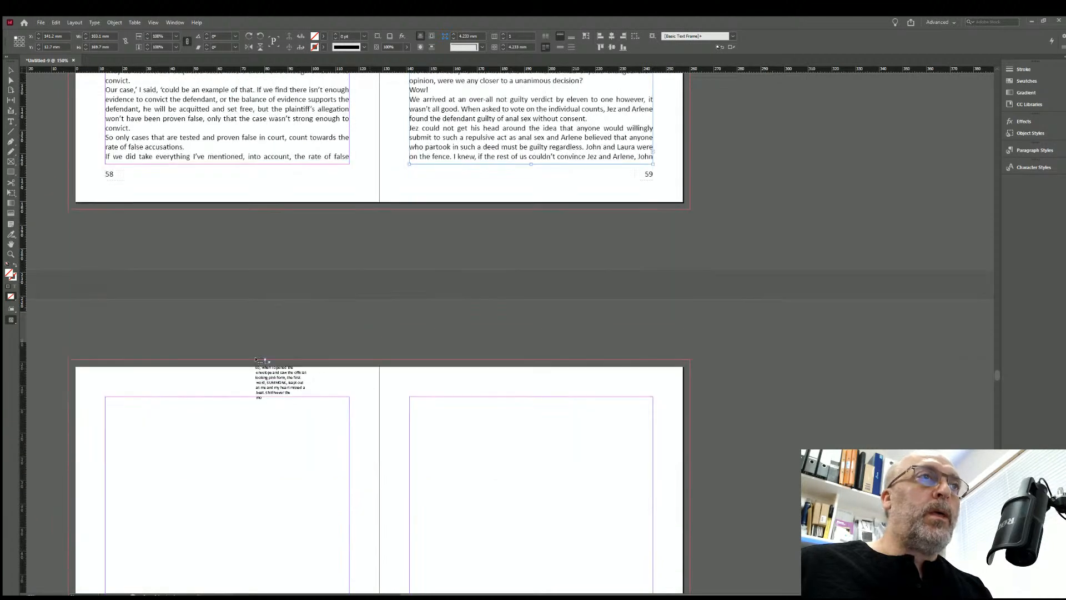
pyautogui.click(104, 314)
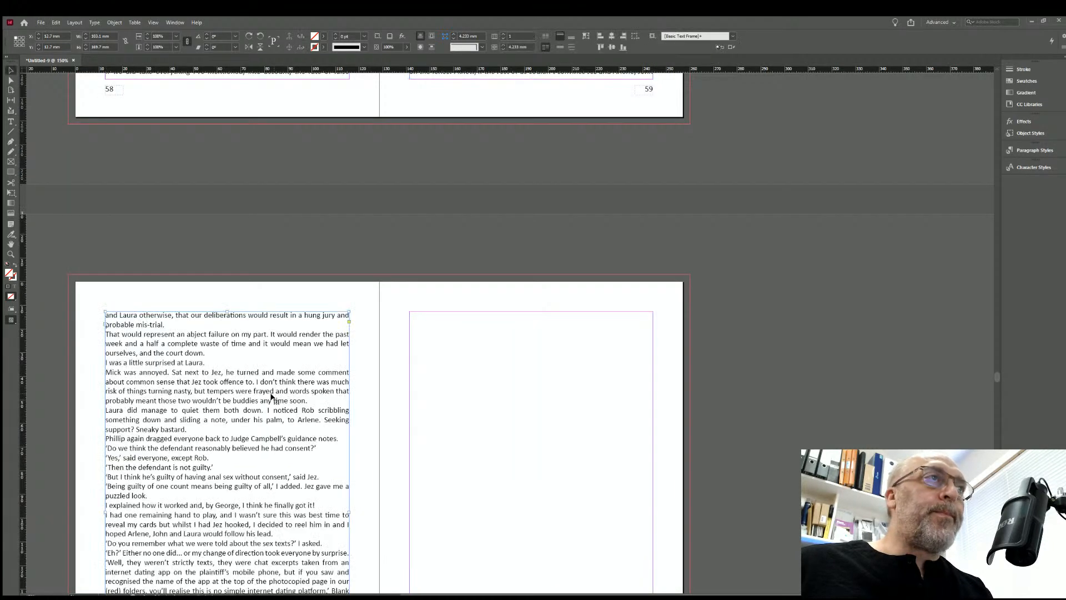
pyautogui.scroll(-4, 357, 451)
pyautogui.click(348, 444)
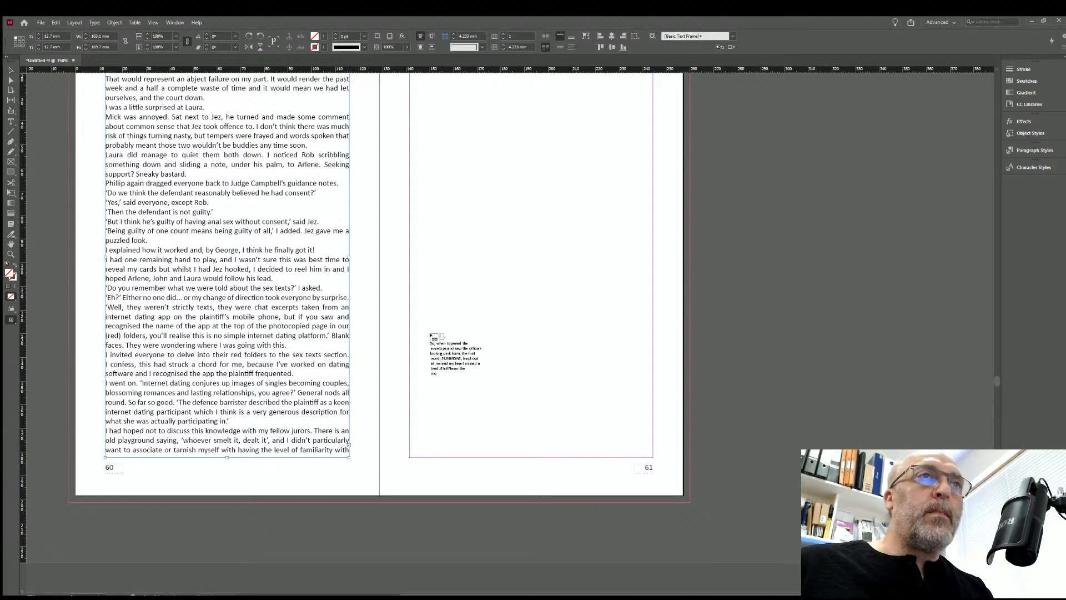
pyautogui.scroll(2, 426, 333)
pyautogui.click(409, 188)
# Place the overset text from page 61 into linked frames within the margins of pages 62 and 63.
pyautogui.scroll(-4, 615, 374)
pyautogui.click(653, 407)
pyautogui.scroll(-4, 323, 388)
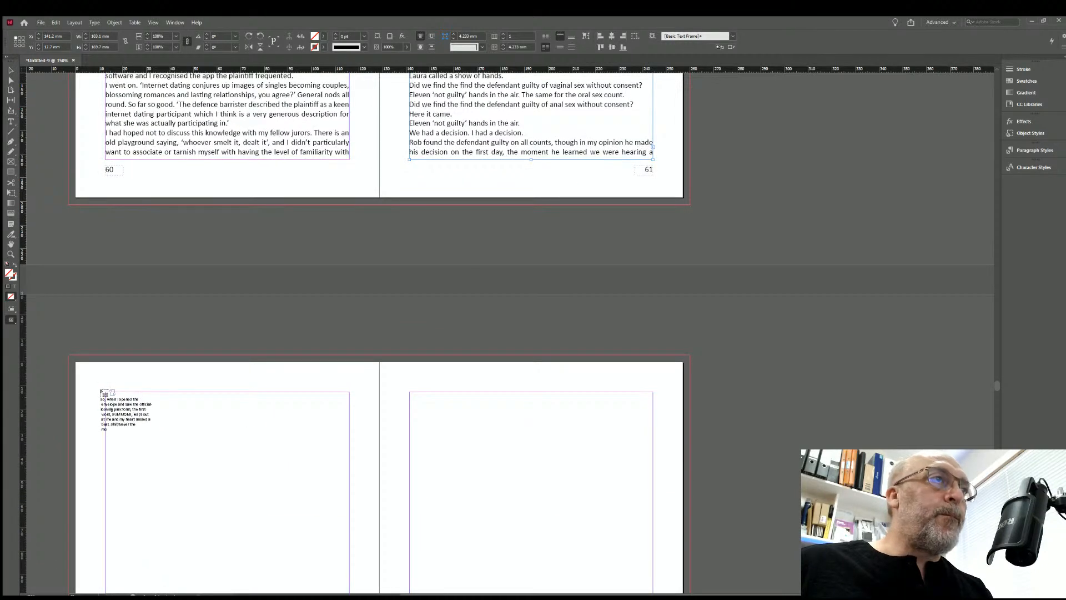
pyautogui.click(103, 393)
pyautogui.scroll(-5, 344, 361)
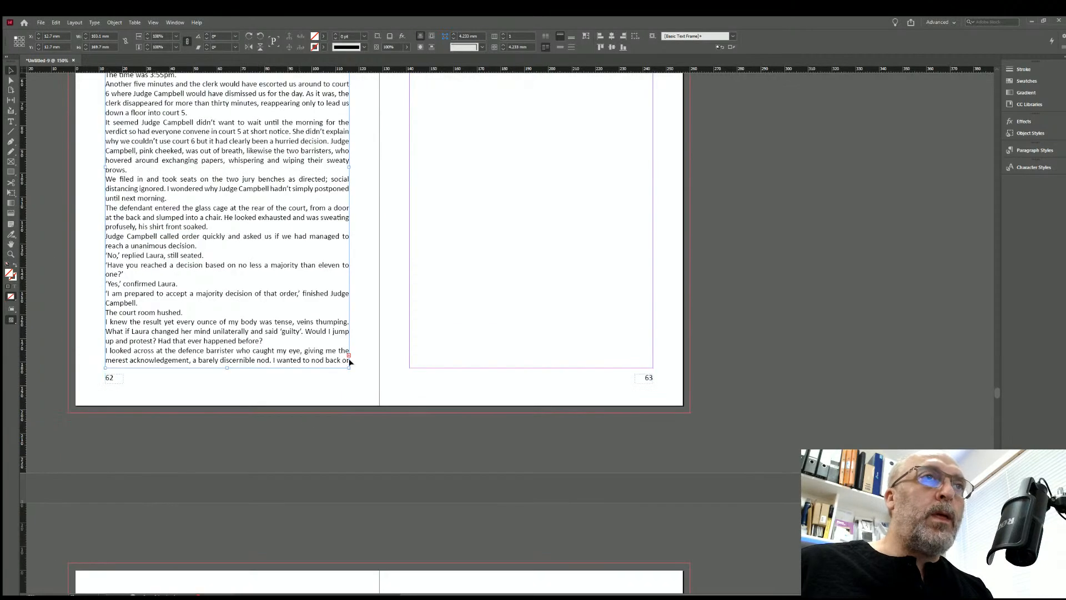
pyautogui.click(347, 355)
pyautogui.scroll(4, 430, 350)
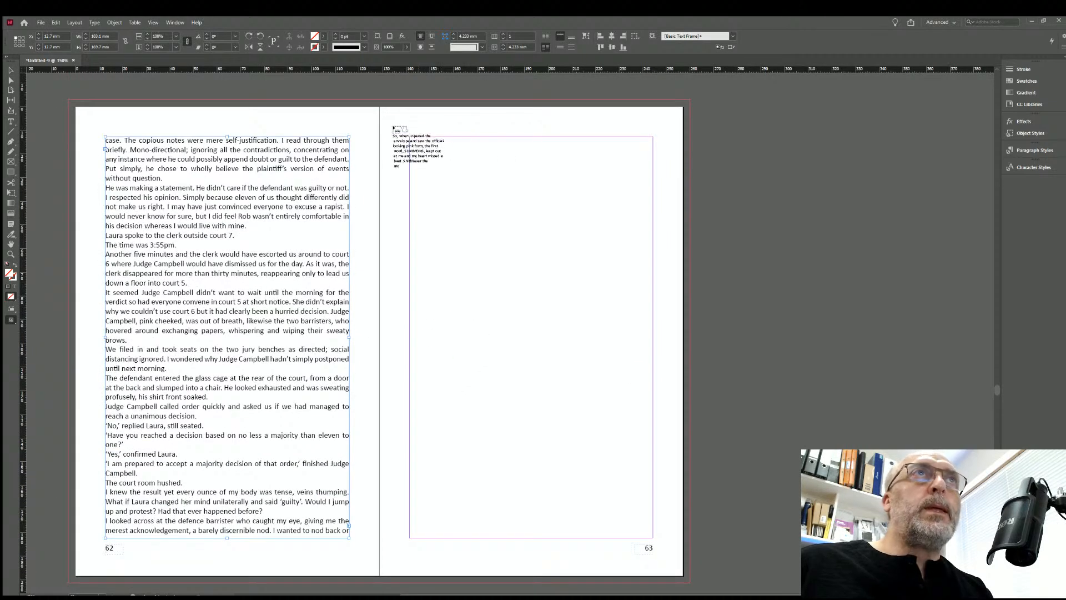
pyautogui.click(409, 138)
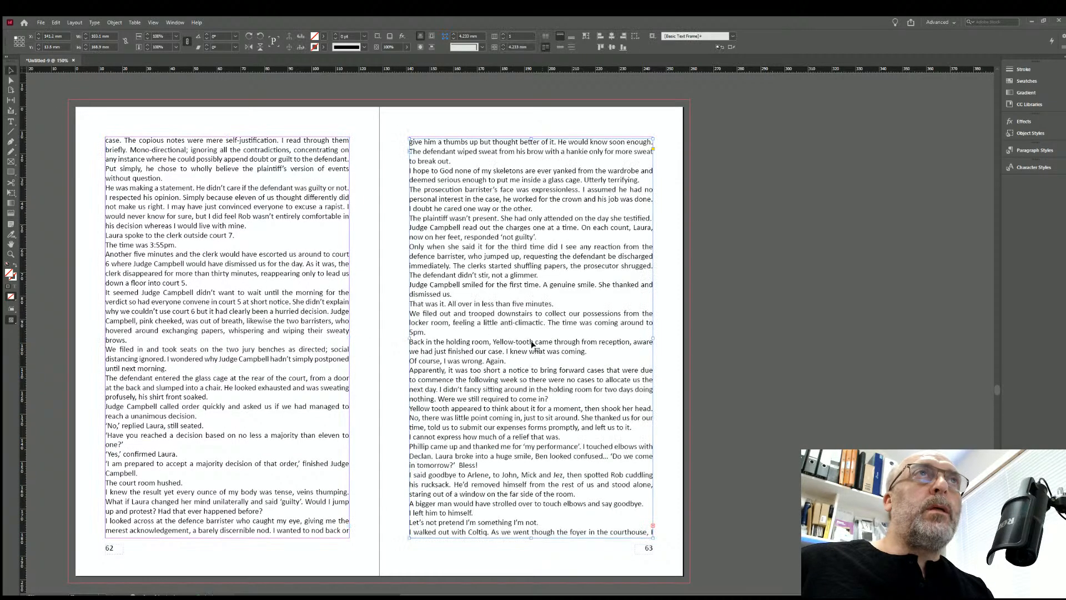
# Move the text frame on page 63 up slightly to line up with the page's top margin.
pyautogui.moveTo(513, 149); pyautogui.dragTo(512, 145)
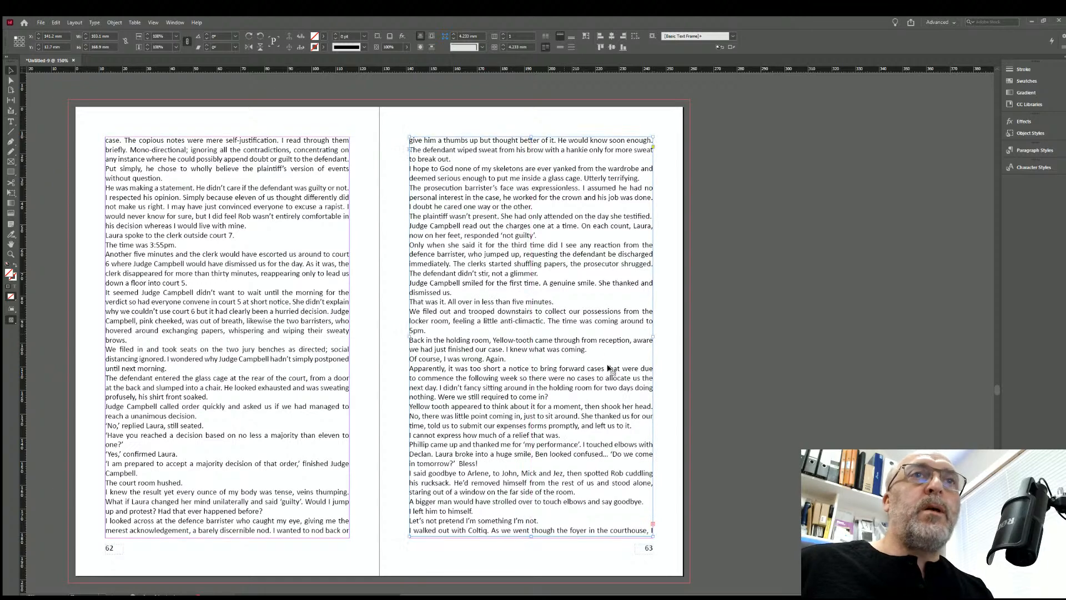
pyautogui.scroll(-3, 538, 370)
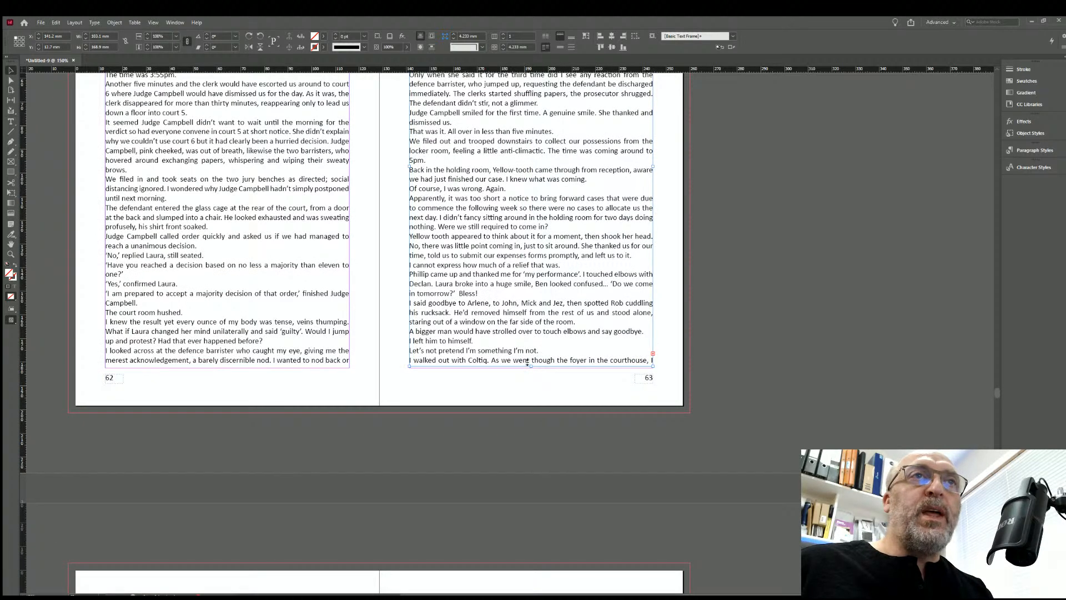
pyautogui.scroll(5, 542, 328)
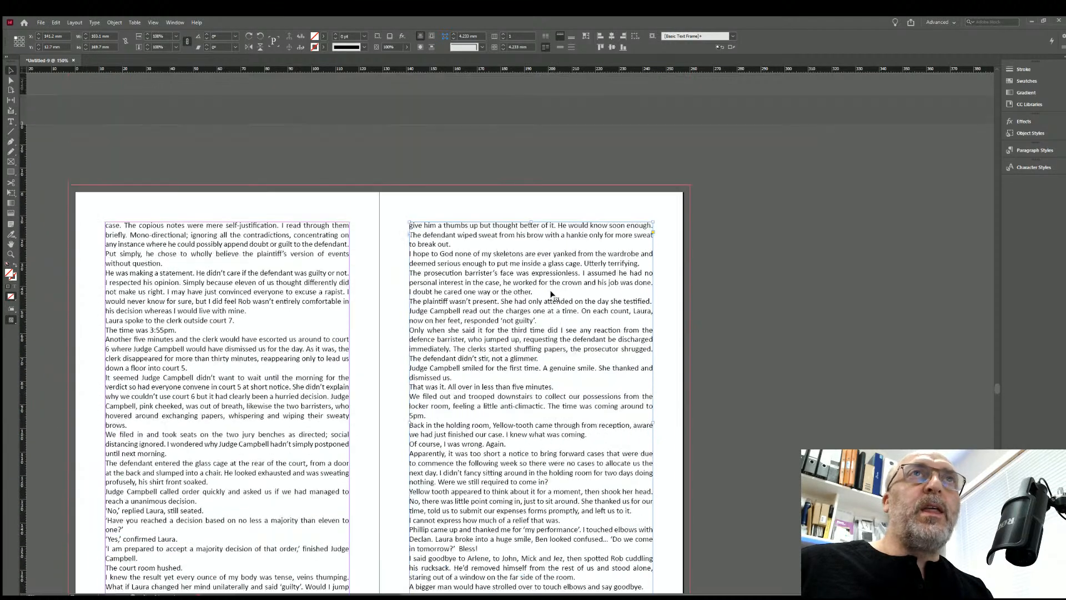
pyautogui.scroll(-4, 551, 294)
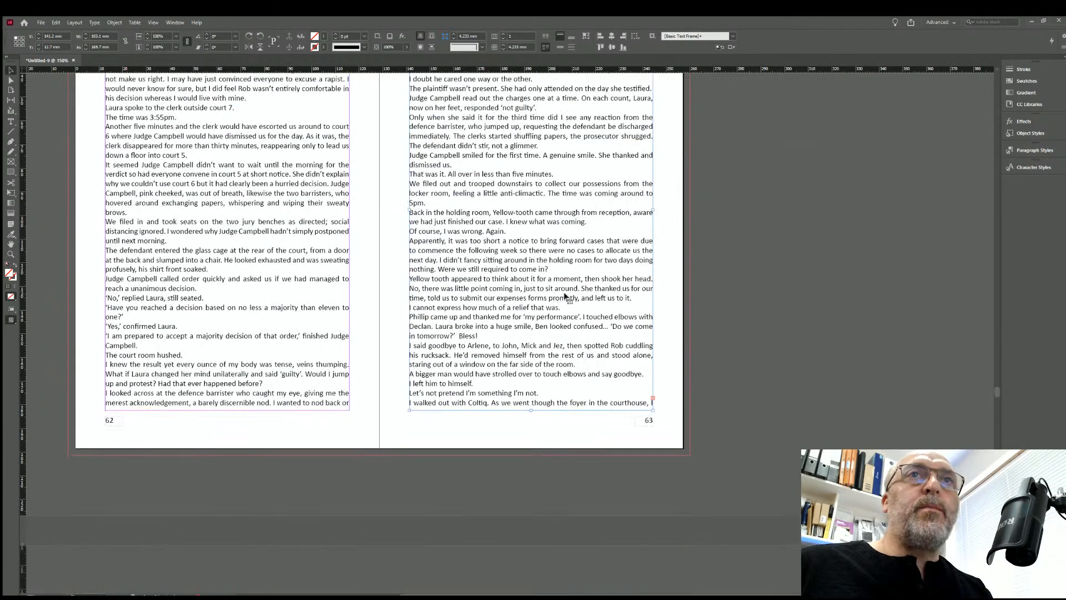
# Thread the overset text from page 63 into linked frames that fill the margins of pages 64 and 65.
pyautogui.click(652, 401)
pyautogui.scroll(-8, 417, 311)
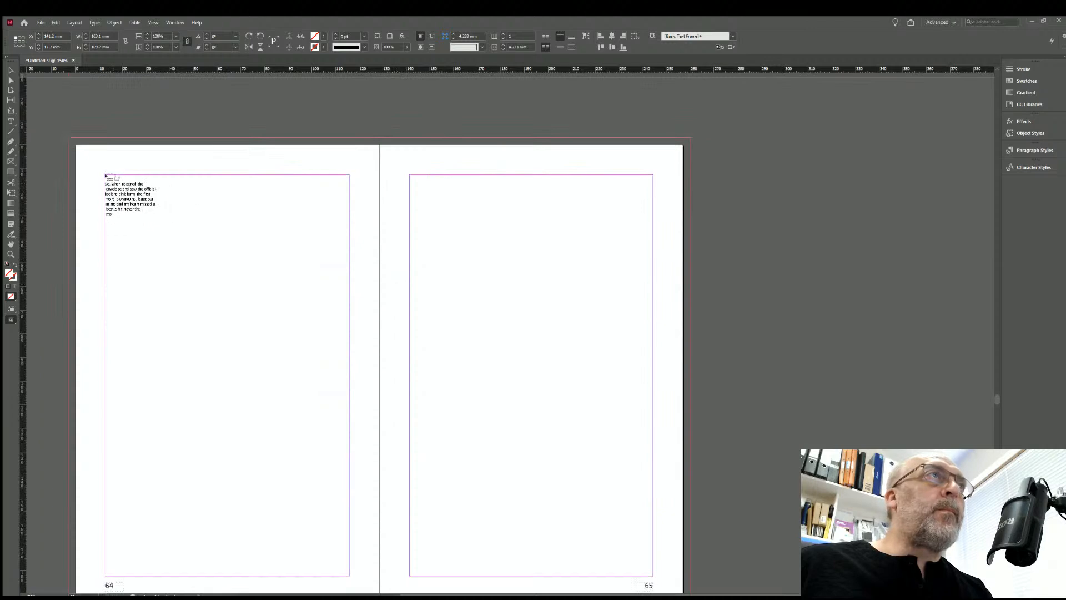
pyautogui.click(114, 189)
pyautogui.scroll(-4, 333, 341)
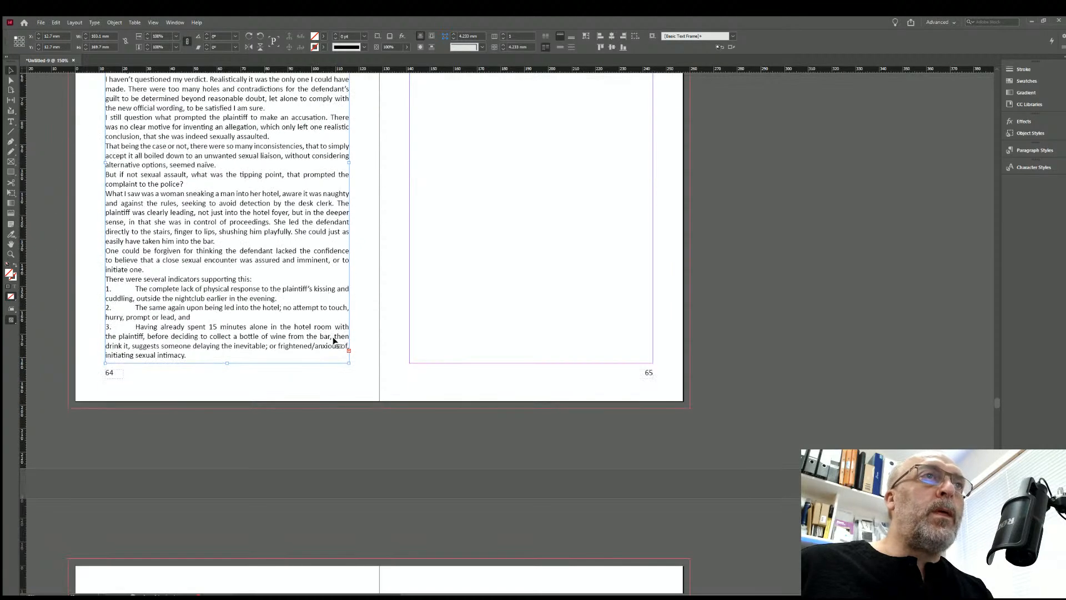
pyautogui.click(348, 350)
pyautogui.scroll(4, 409, 281)
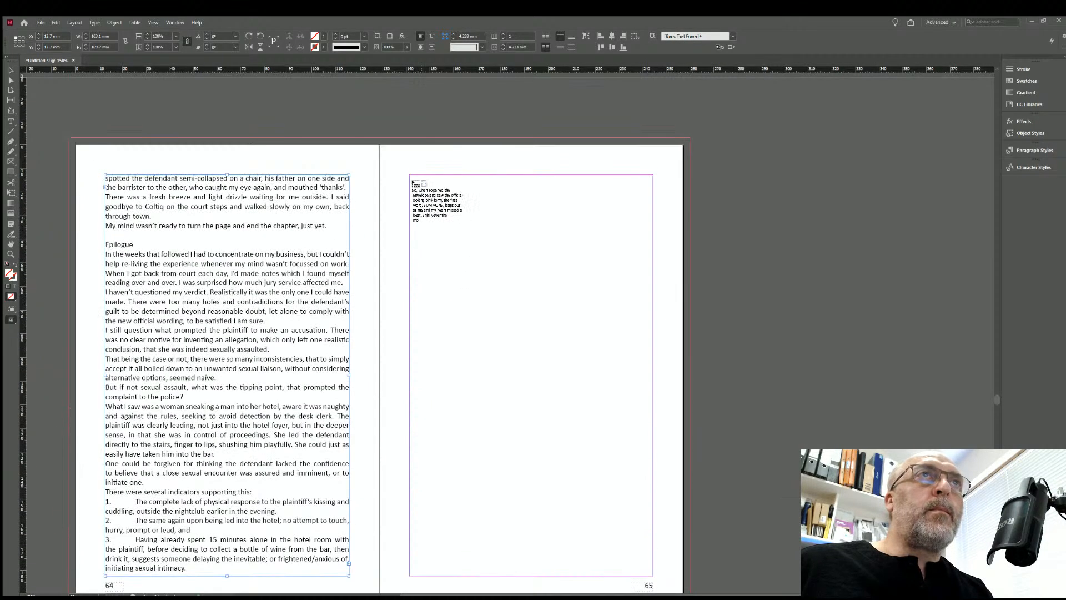
pyautogui.click(407, 173)
# Flow the rest of the manuscript from page 65 into margin-fitted linked frames on pages 66 and 67.
pyautogui.scroll(-5, 561, 331)
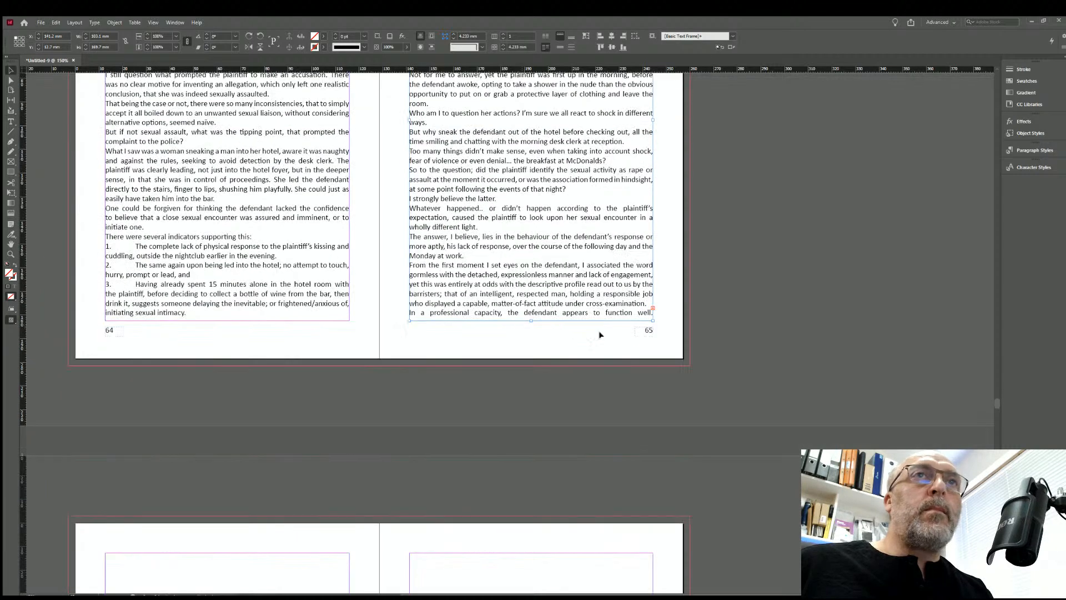
pyautogui.click(652, 308)
pyautogui.scroll(-8, 356, 383)
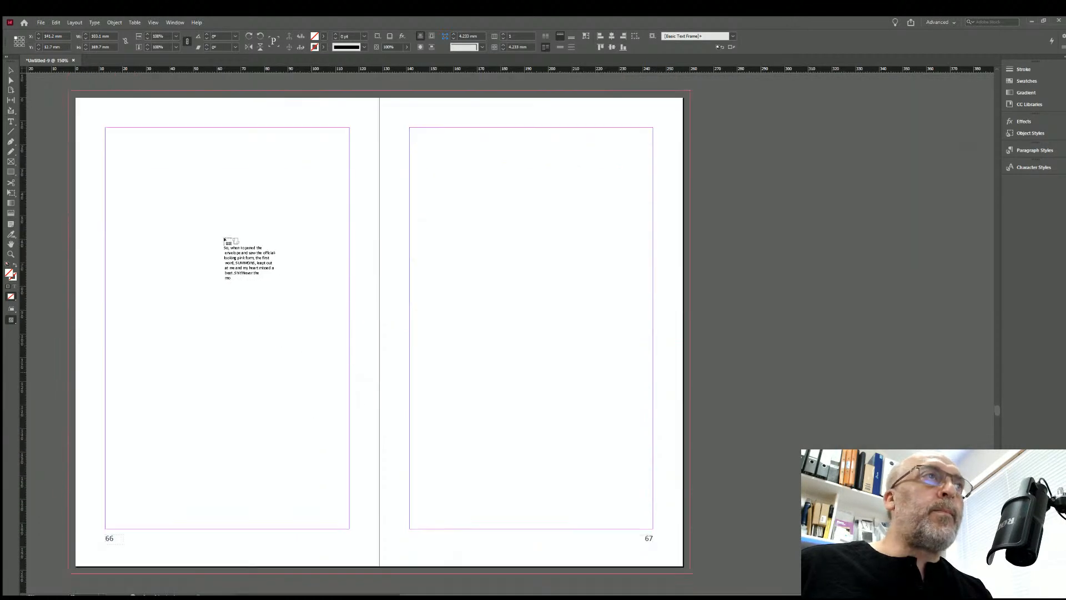
pyautogui.click(104, 128)
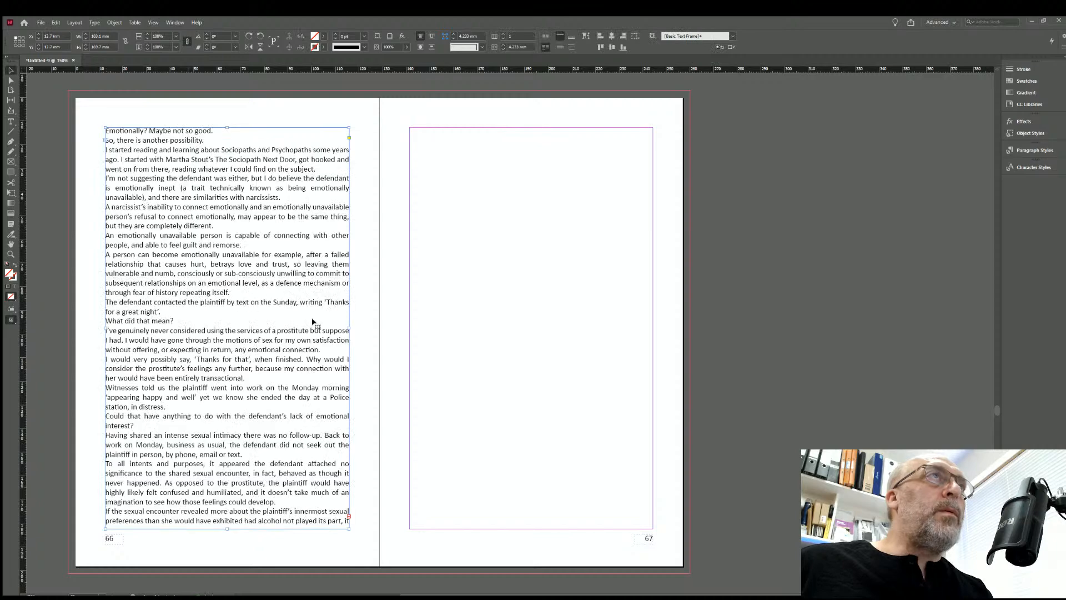
pyautogui.click(347, 516)
pyautogui.click(409, 127)
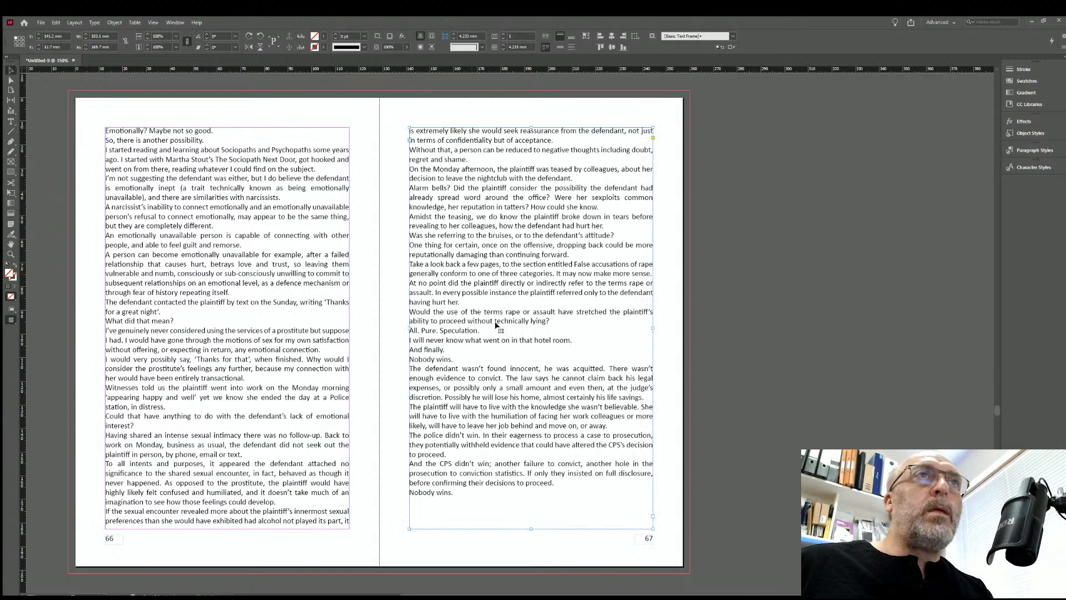
# Look through the leftover pages after page 67, then return to the first page of the book.
pyautogui.scroll(-4, 511, 322)
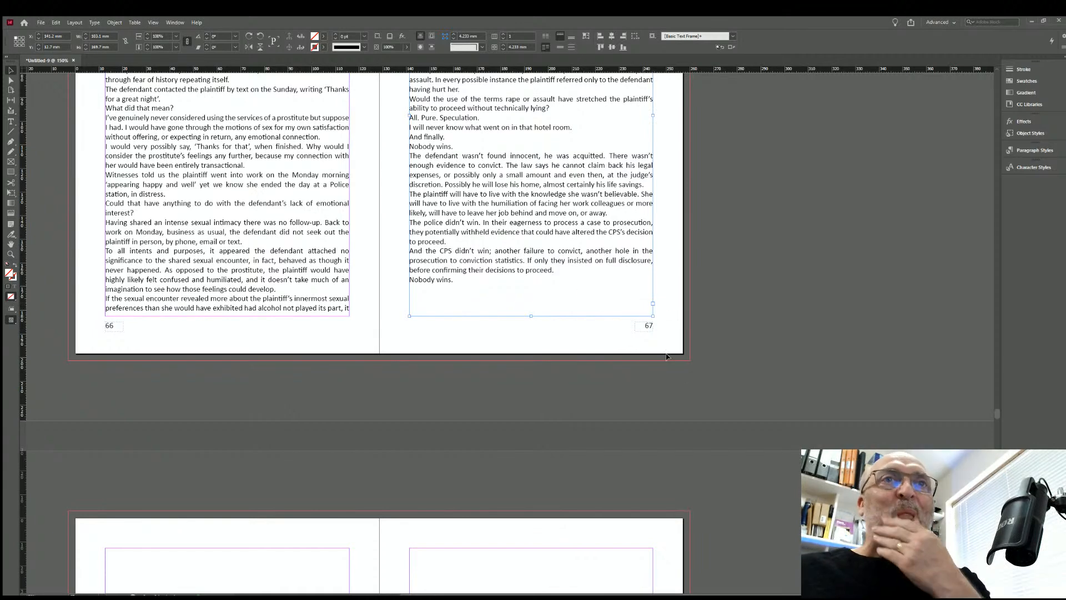
pyautogui.scroll(-20, 720, 389)
pyautogui.scroll(-15, 719, 393)
pyautogui.scroll(-15, 722, 395)
pyautogui.scroll(15, 715, 240)
pyautogui.scroll(10, 716, 241)
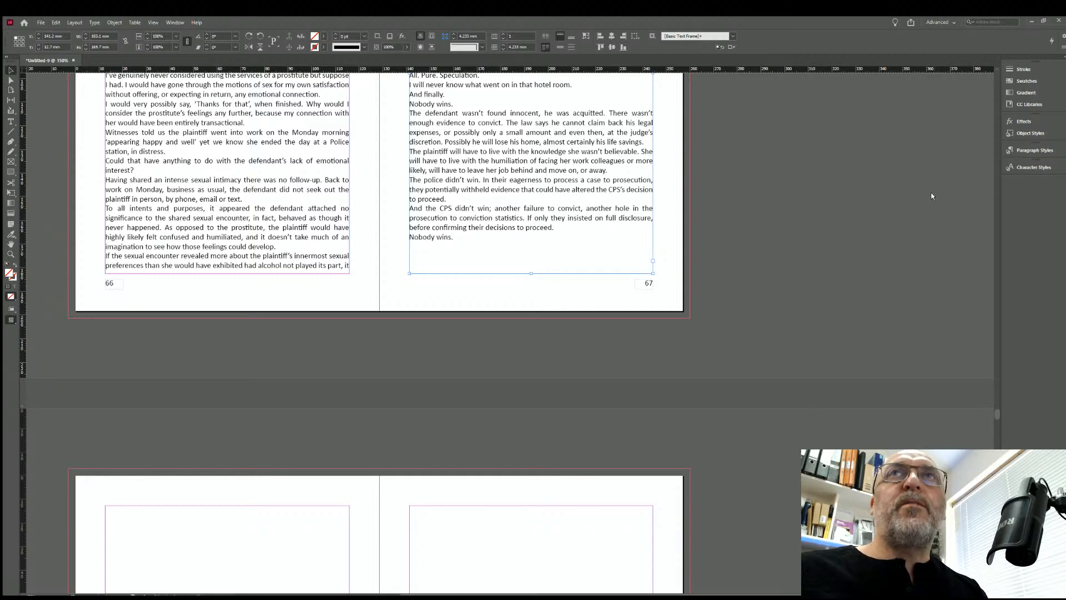
pyautogui.hotkey('ctrl', 'shift', 'pageup')
pyautogui.scroll(6, 711, 281)
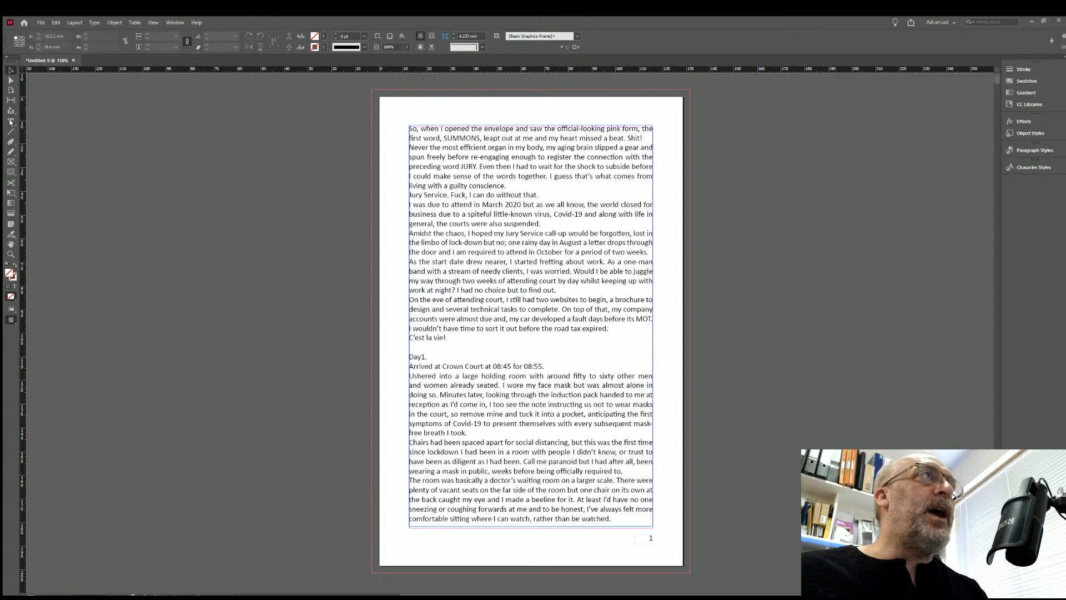
# Separate the paragraphs on page 1 with blank lines, from the opening paragraph through "Arrived at Crown Court at 08:45 for 08:55.".
pyautogui.click(465, 131)
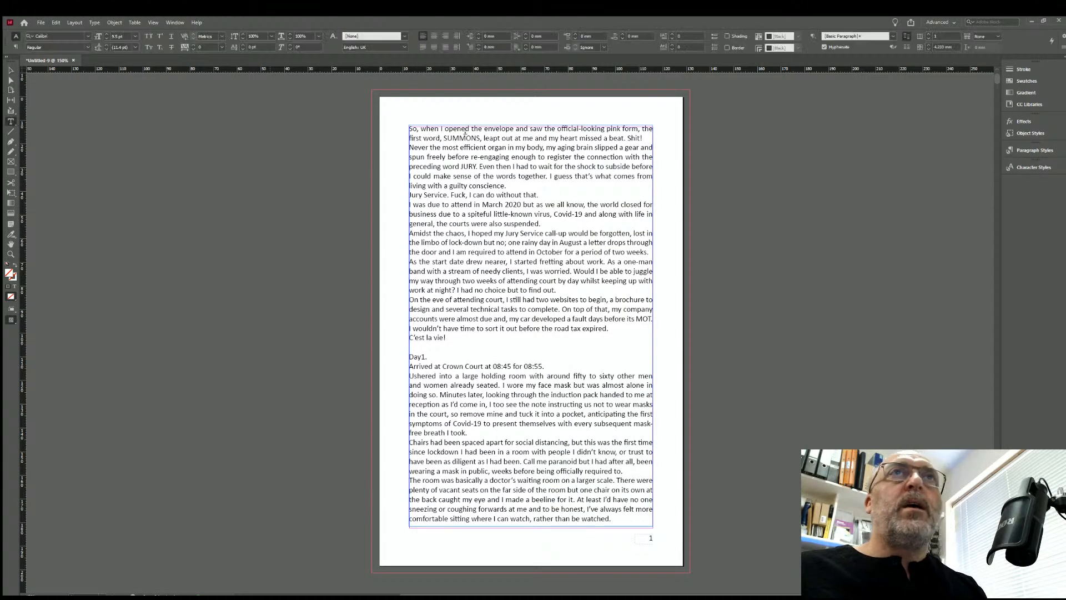
pyautogui.click(639, 134)
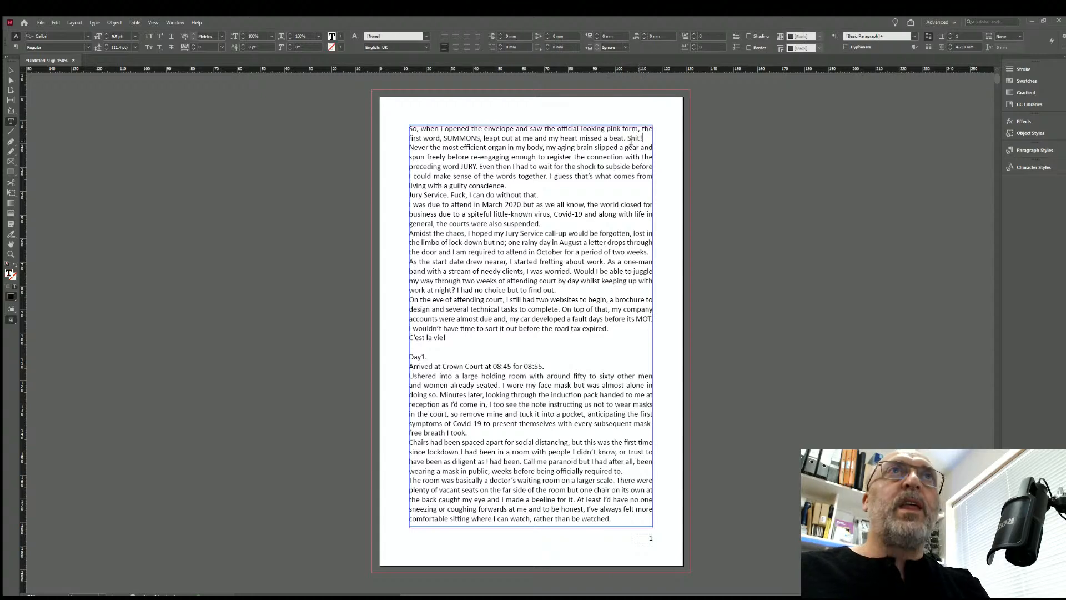
pyautogui.press('Return')
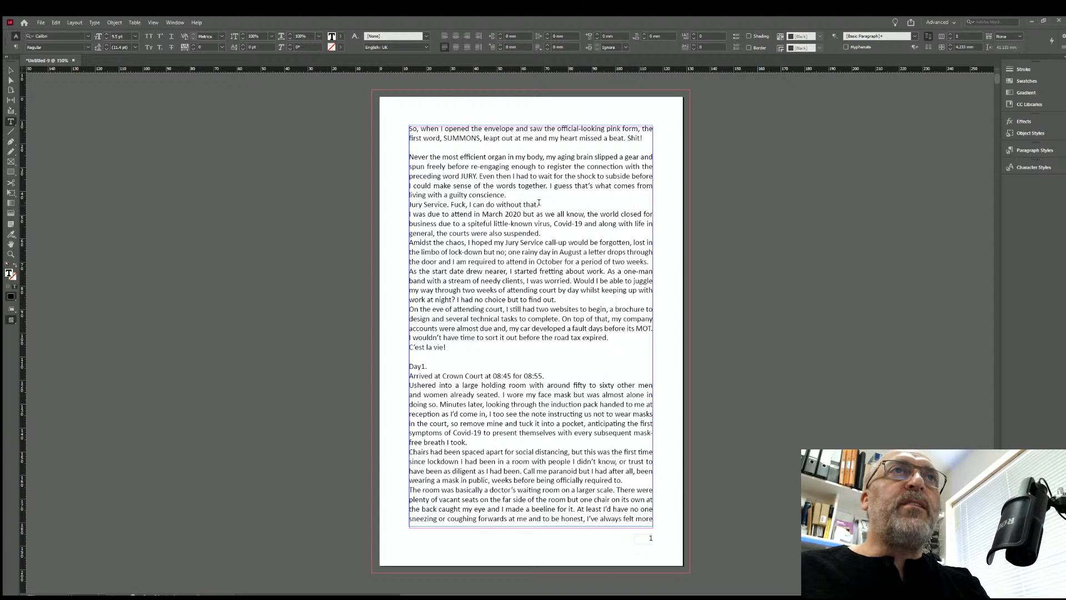
pyautogui.press('Return')
pyautogui.press('Return')
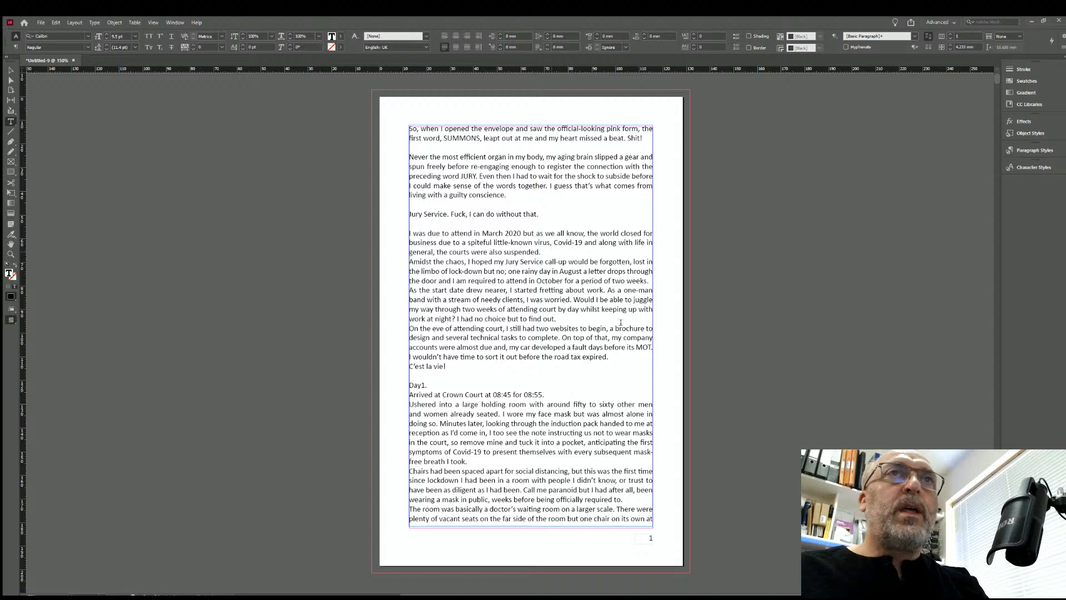
pyautogui.press('Return')
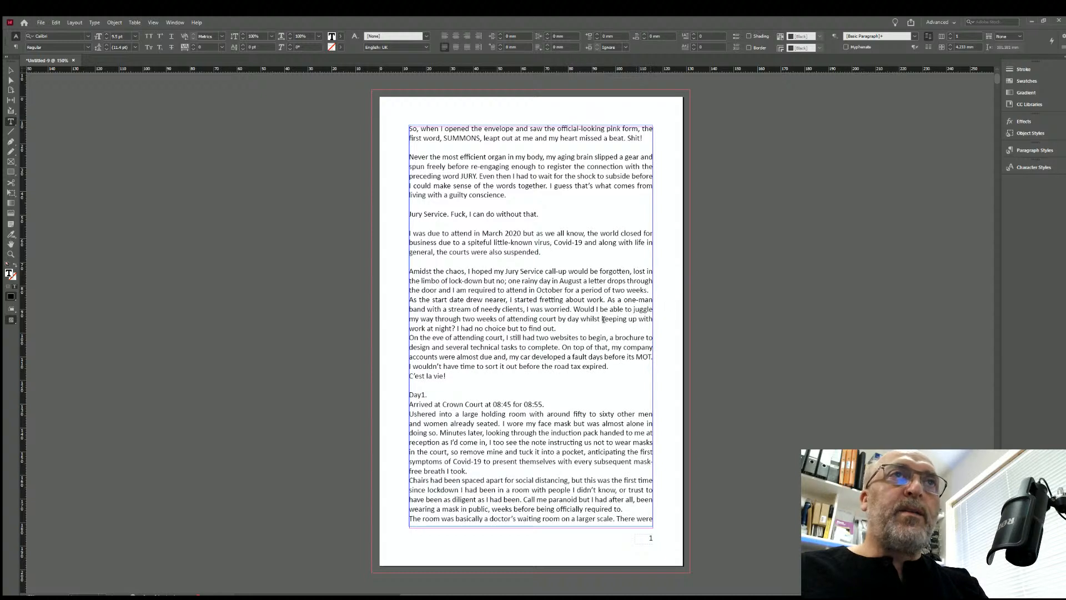
pyautogui.press('Return')
pyautogui.press('Return')
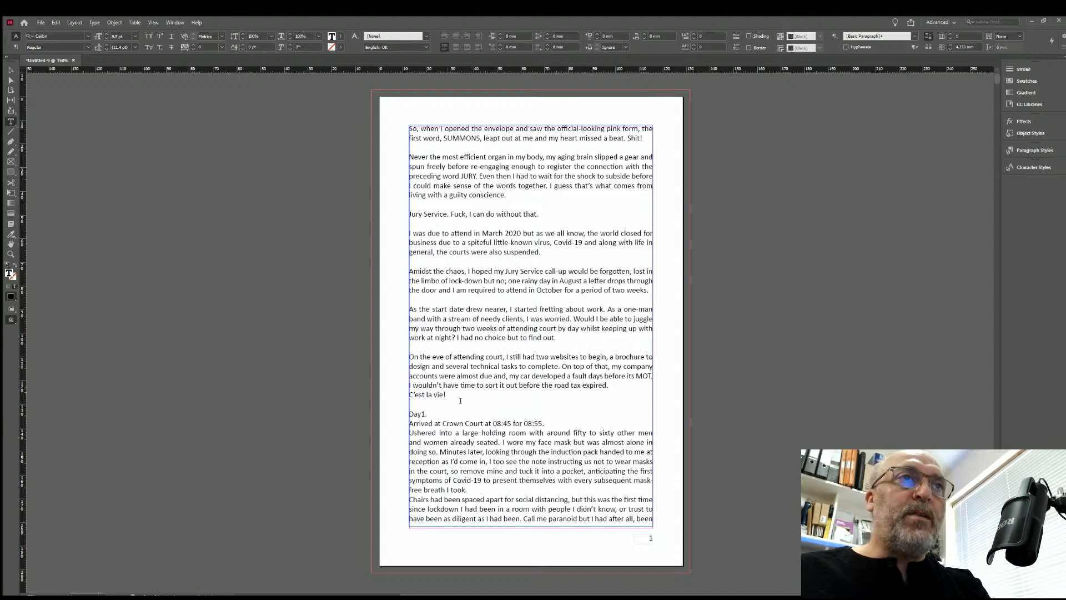
pyautogui.press('Return')
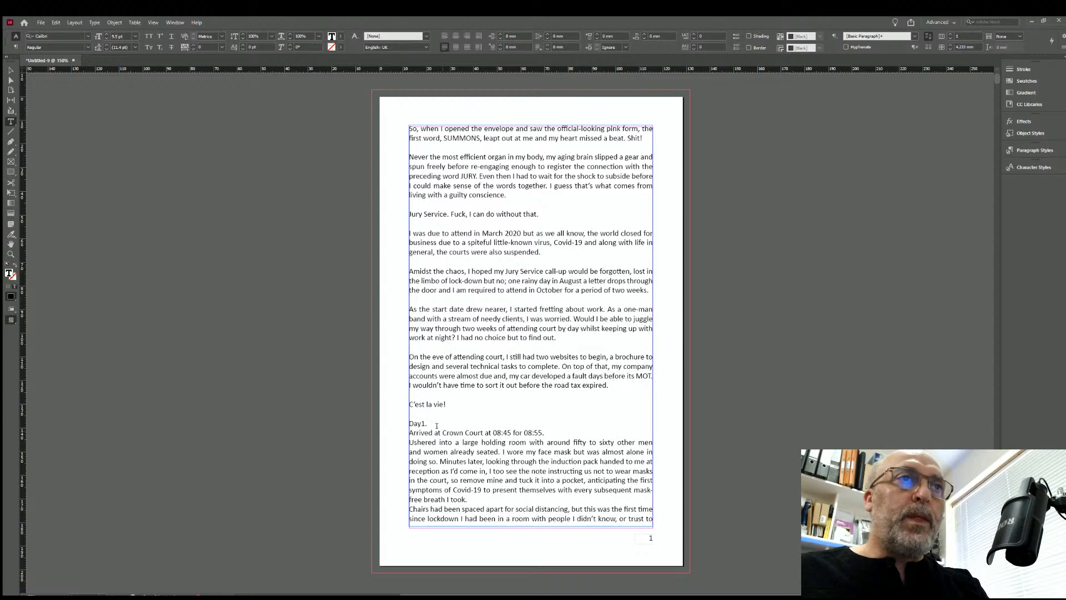
pyautogui.press('Return')
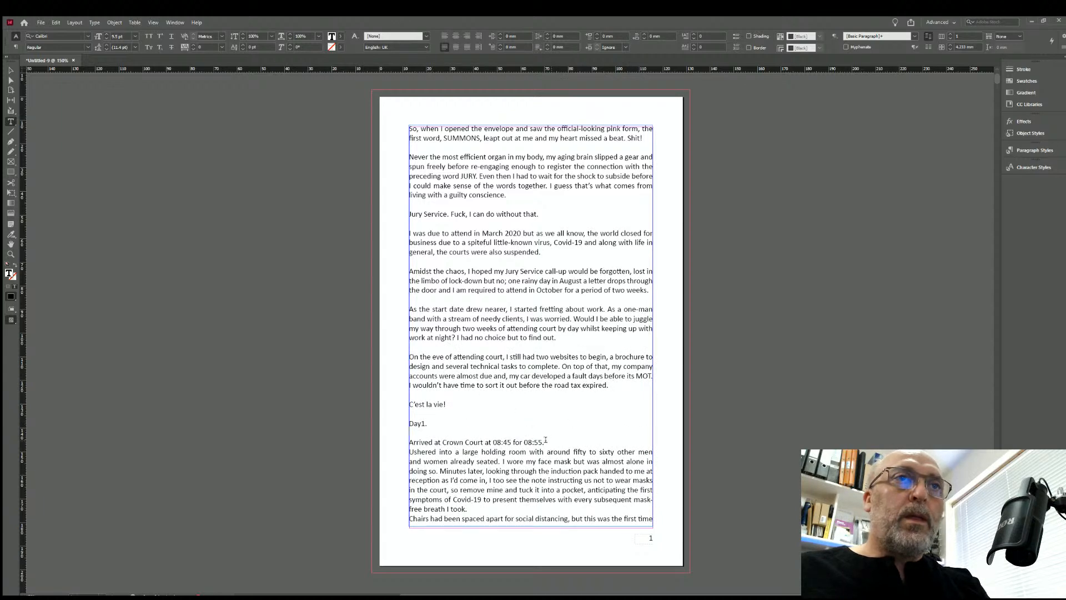
pyautogui.press('Return')
# On page 2, insert a blank line after the paragraphs ending "officially required to", "being watched", "thinking twice" and "a recording to us*".
pyautogui.scroll(-3, 528, 389)
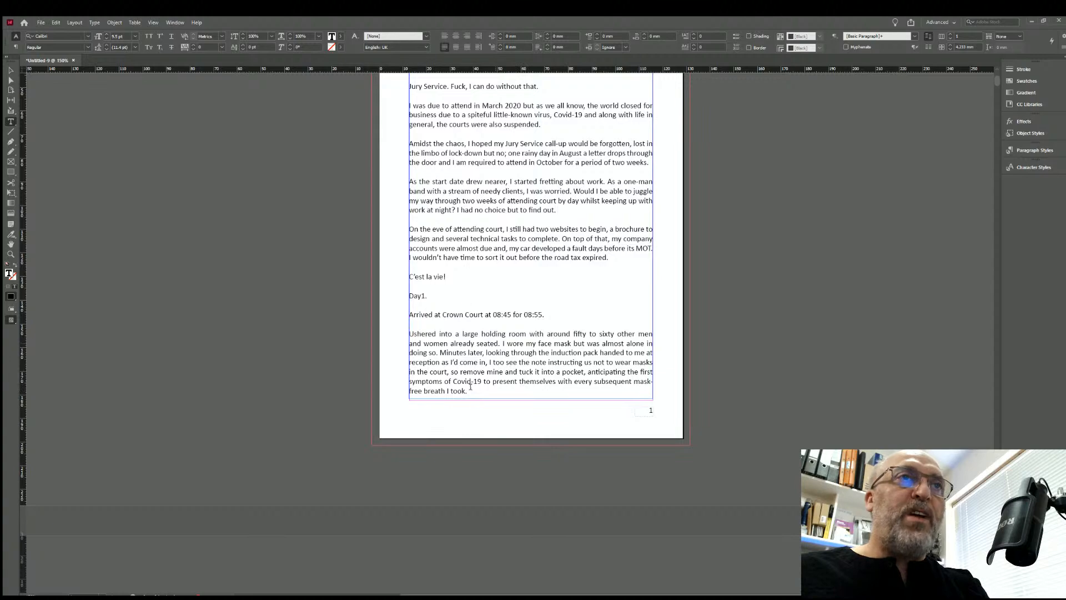
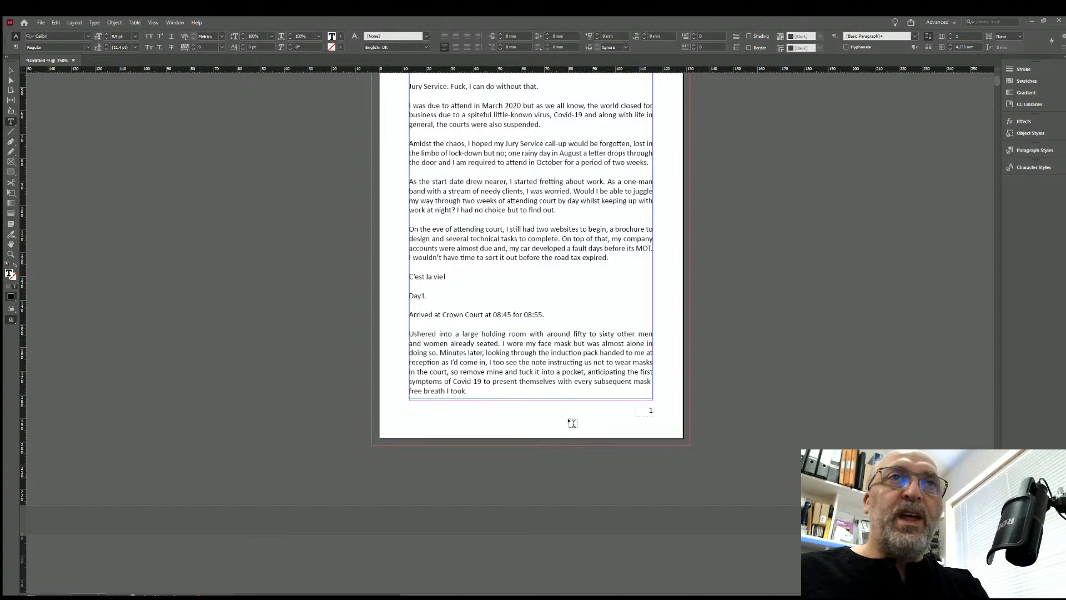
pyautogui.scroll(-10, 574, 424)
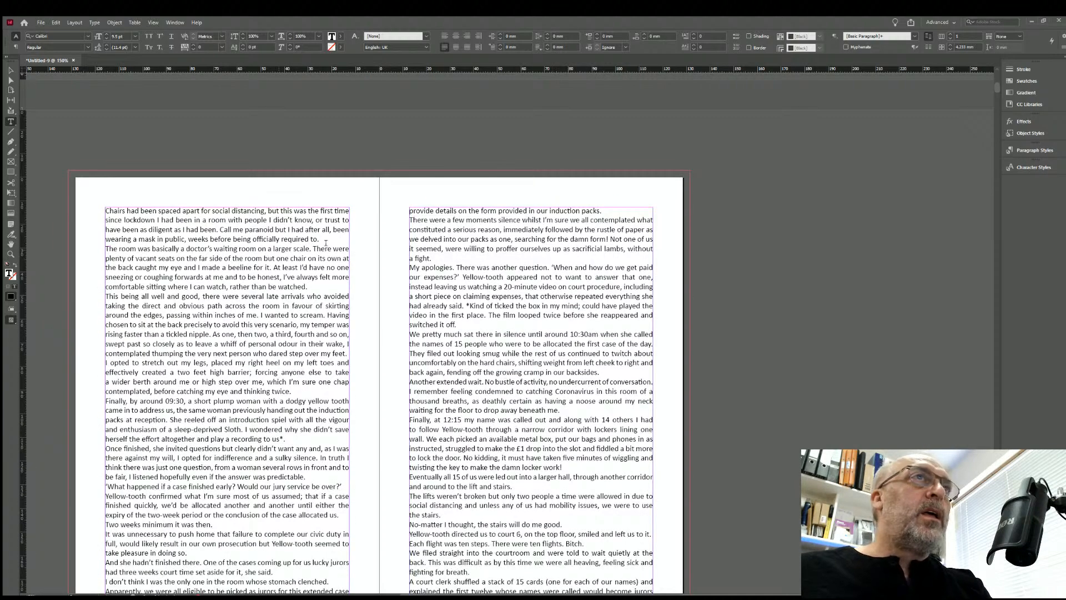
pyautogui.click(321, 239)
pyautogui.press('Return')
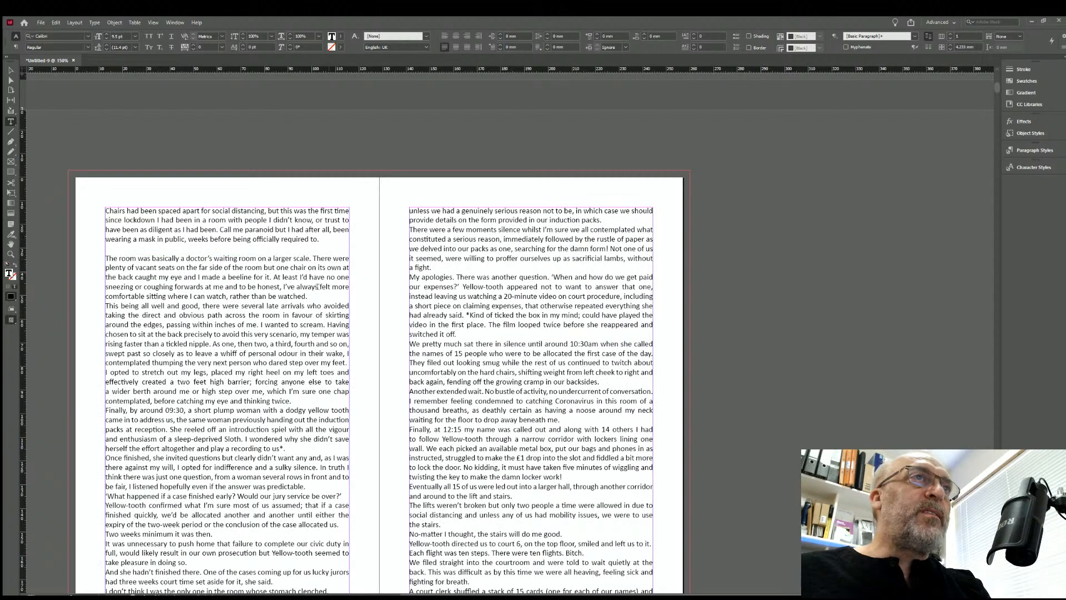
pyautogui.click(310, 294)
pyautogui.press('Return')
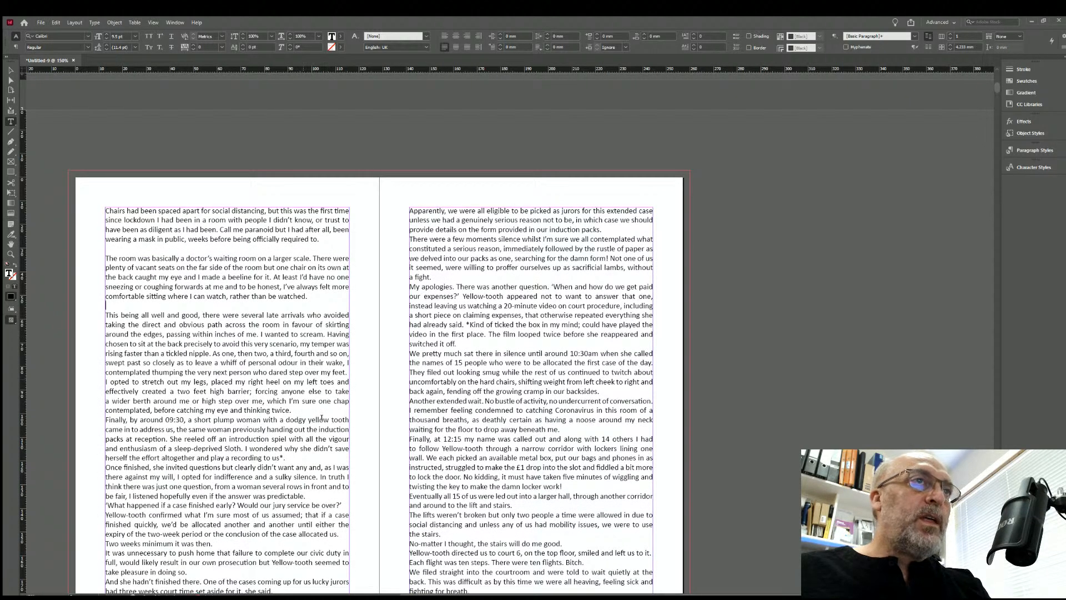
pyautogui.click(298, 409)
pyautogui.press('Return')
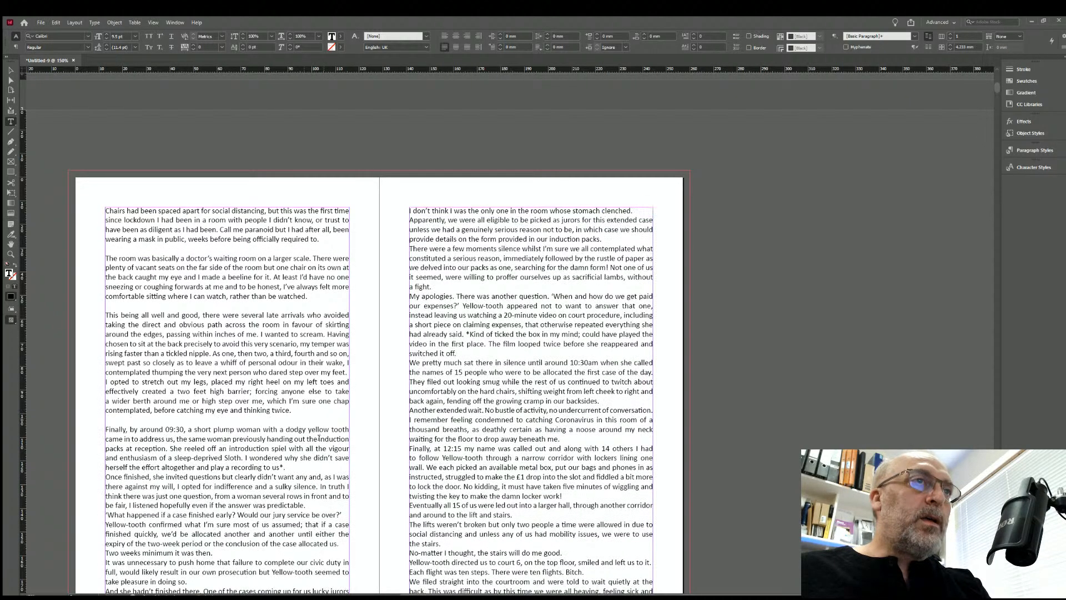
pyautogui.click(292, 463)
pyautogui.press('Return')
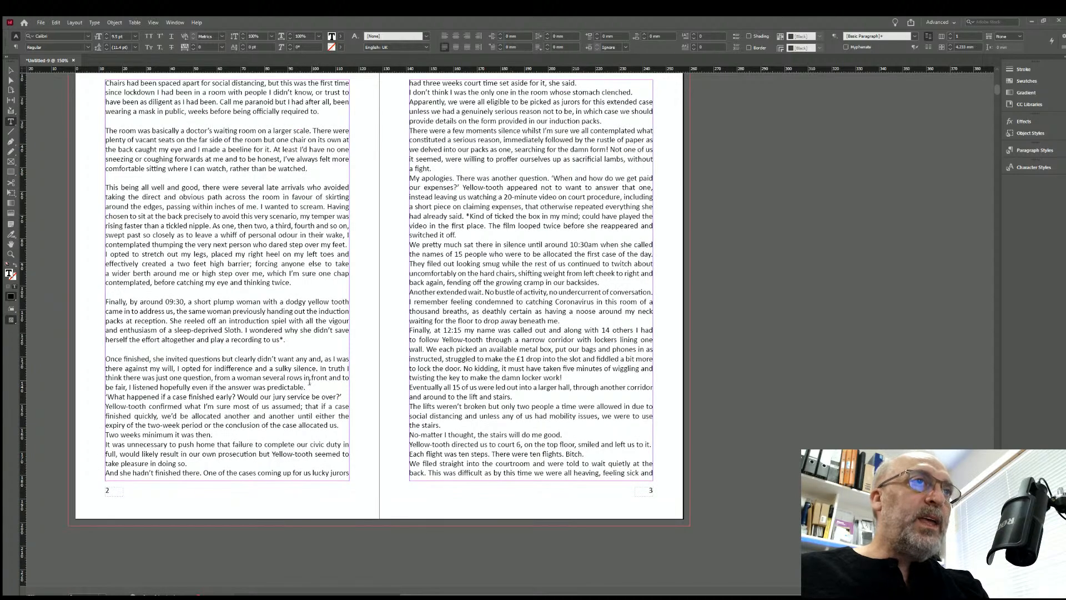
# Add a blank line on page 2 after "answer was predictable", the jury service question and "Two weeks minimum it was then.".
pyautogui.click(308, 383)
pyautogui.press('Return')
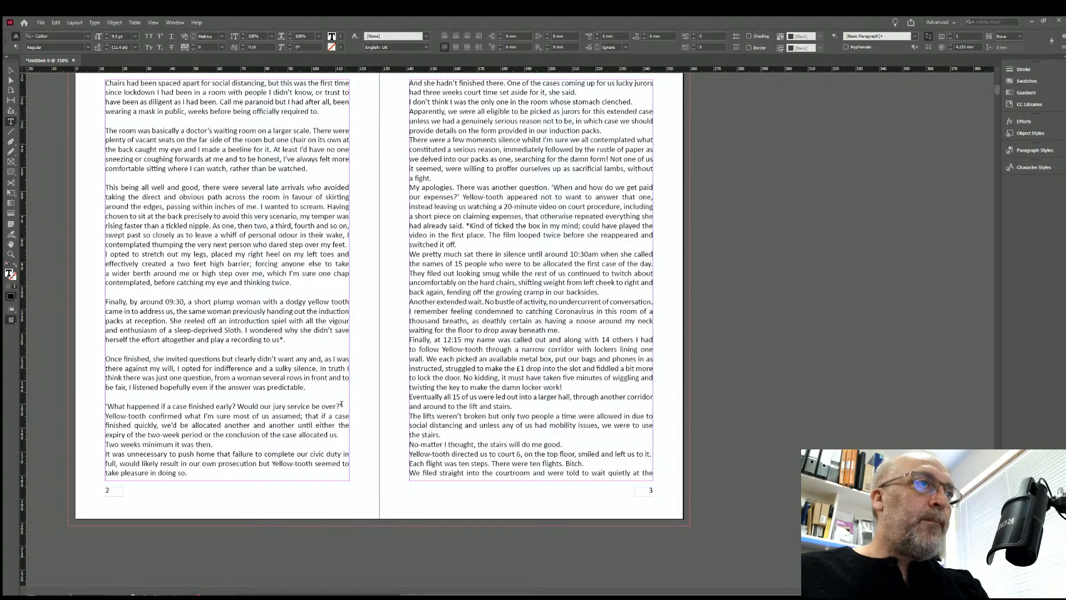
pyautogui.click(341, 406)
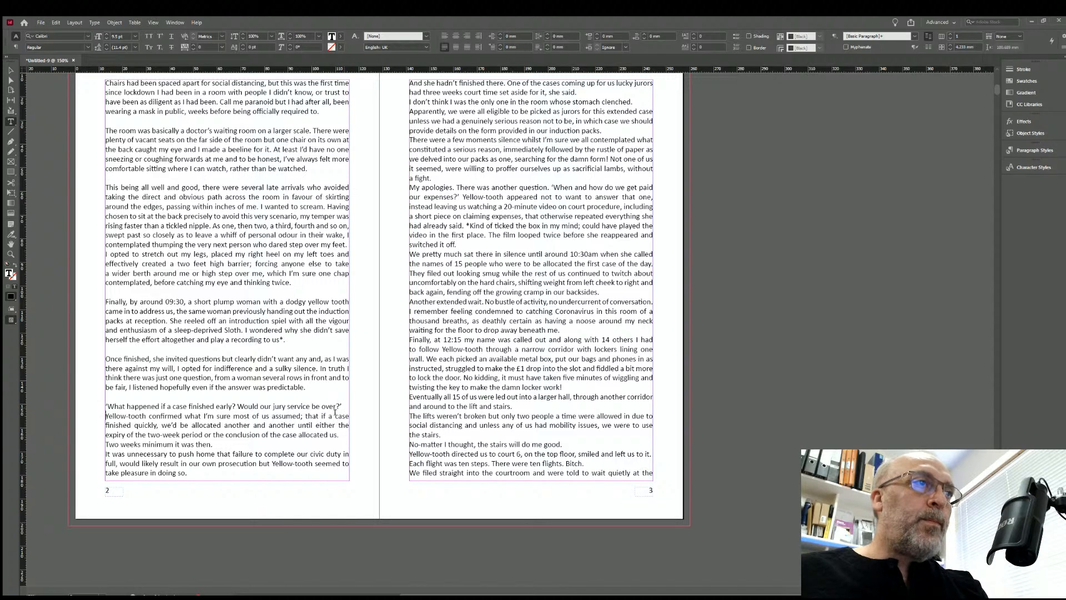
pyautogui.press('Return')
pyautogui.click(217, 454)
pyautogui.press('Return')
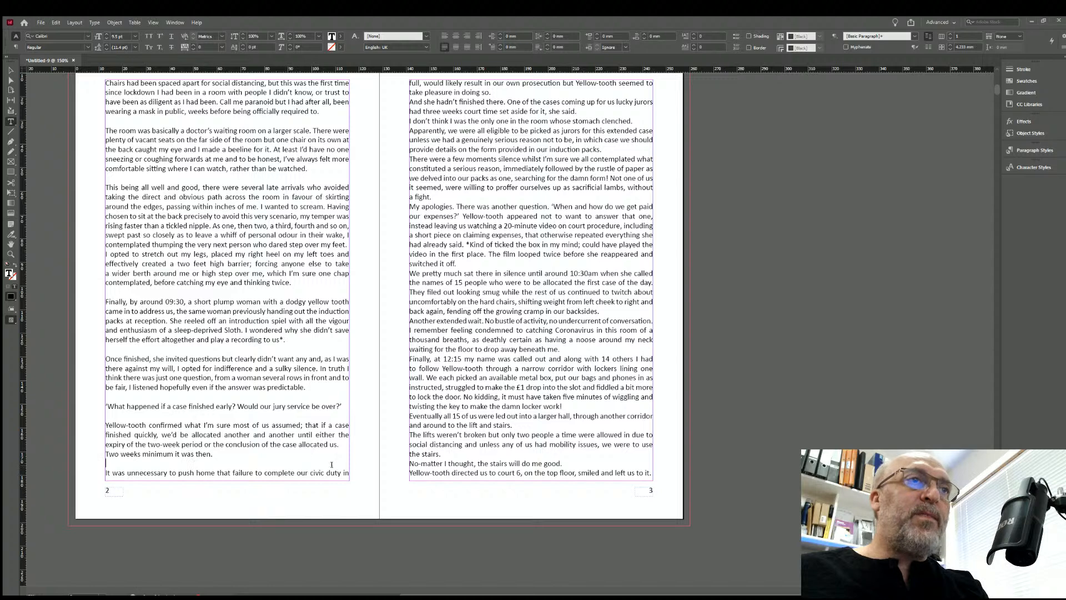
# On page 3, insert blank lines after the paragraphs ending "pleasure in doing so", "she said", "stomach clenched" and "our induction packs".
pyautogui.scroll(3, 480, 345)
pyautogui.click(497, 220)
pyautogui.press('Return')
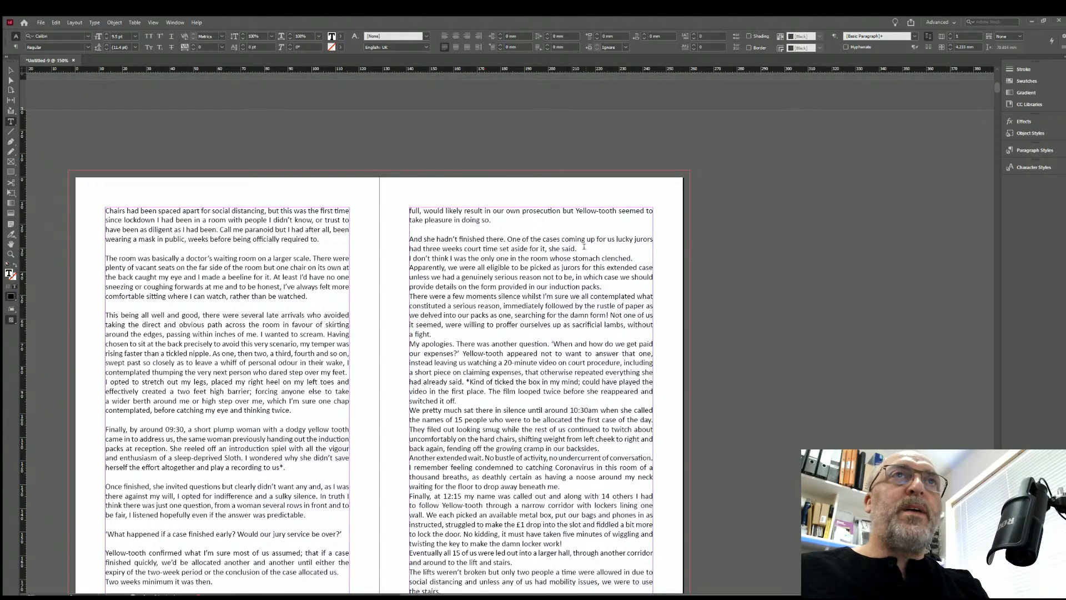
pyautogui.click(580, 248)
pyautogui.press('Return')
pyautogui.click(636, 267)
pyautogui.press('Return')
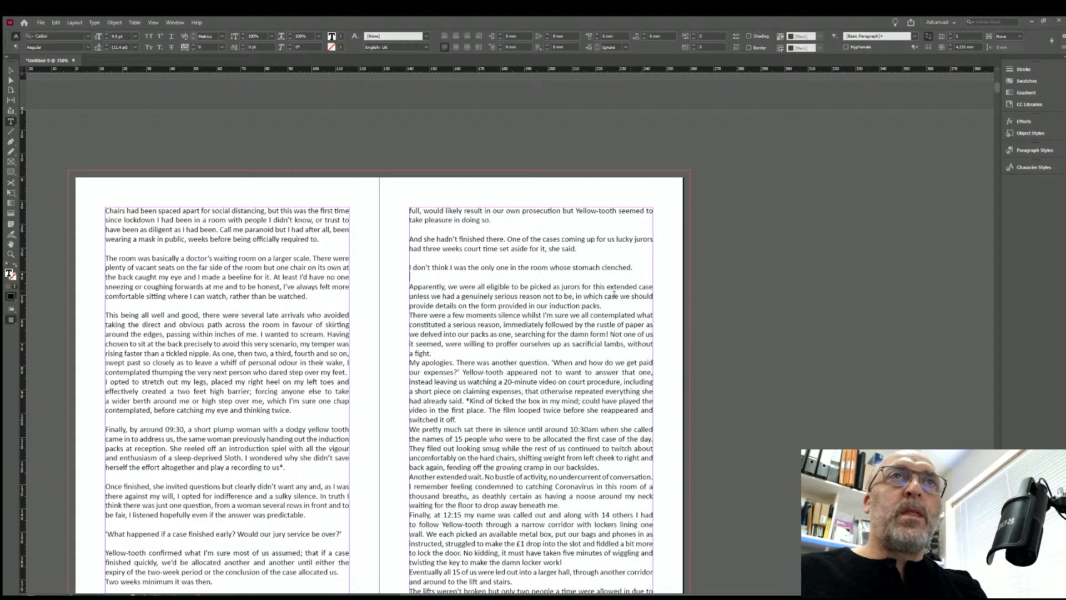
pyautogui.click(602, 305)
pyautogui.press('Return')
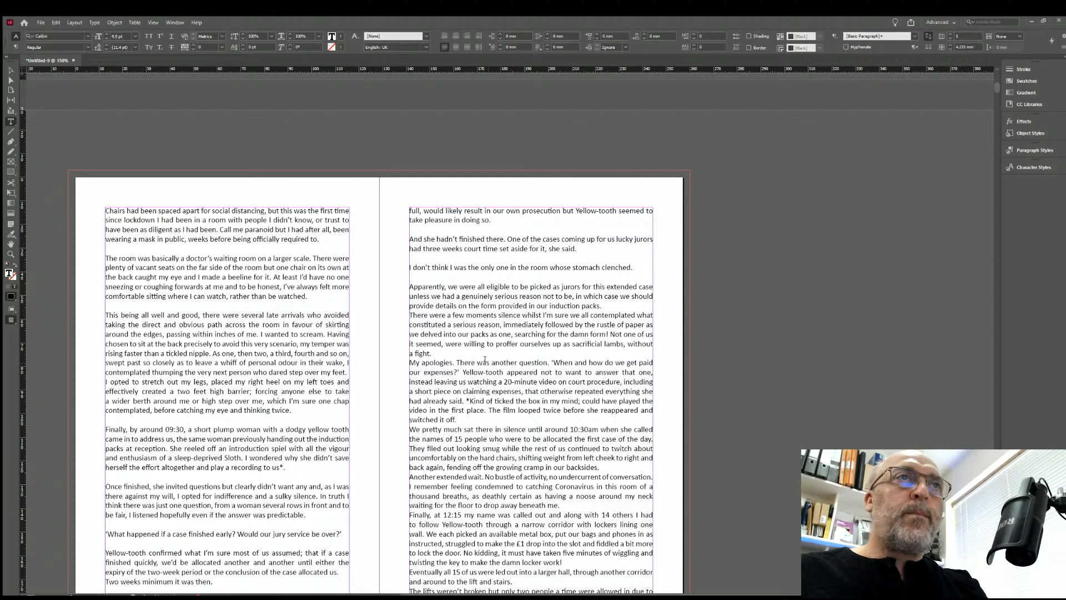
# Add blank lines on page 3 after "a fight", "switched it off", "cramp in our backsides" and "drop away beneath me".
pyautogui.click(436, 362)
pyautogui.press('Return')
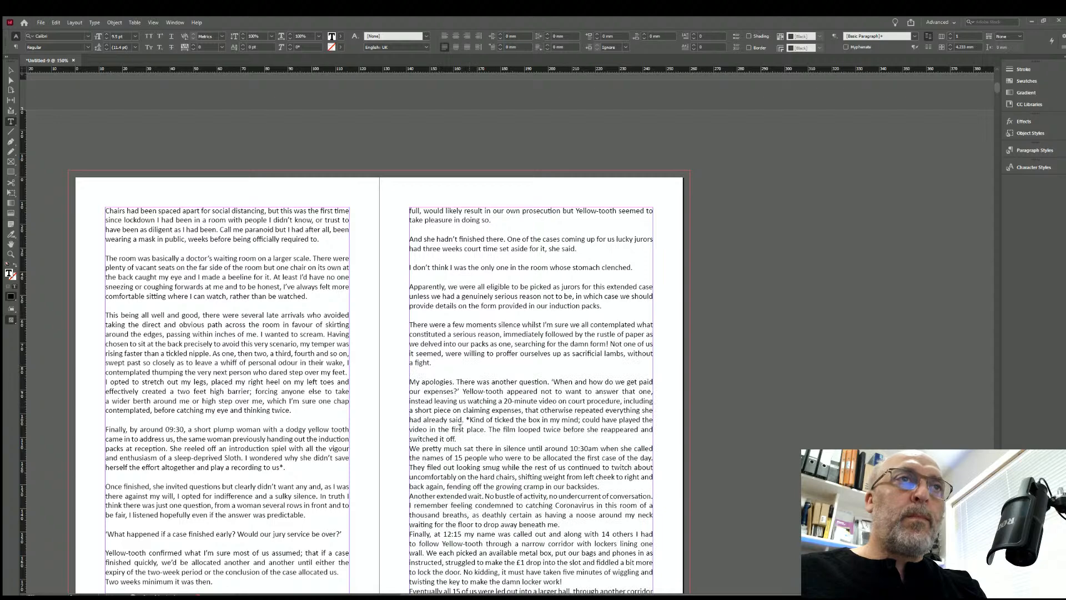
pyautogui.click(457, 439)
pyautogui.press('Return')
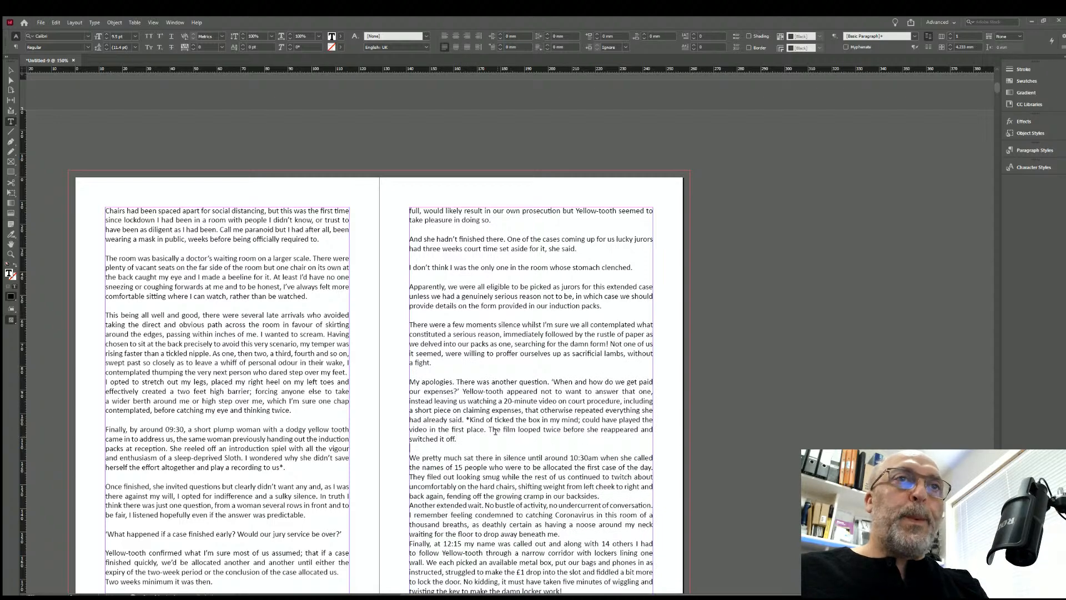
pyautogui.scroll(-3, 607, 314)
pyautogui.click(601, 326)
pyautogui.press('Return')
pyautogui.click(562, 373)
pyautogui.press('Return')
# On page 4, insert blank lines after the paragraphs ending "damn locker work!", "the lift and stairs" and "we were to use the stairs".
pyautogui.scroll(-6, 545, 425)
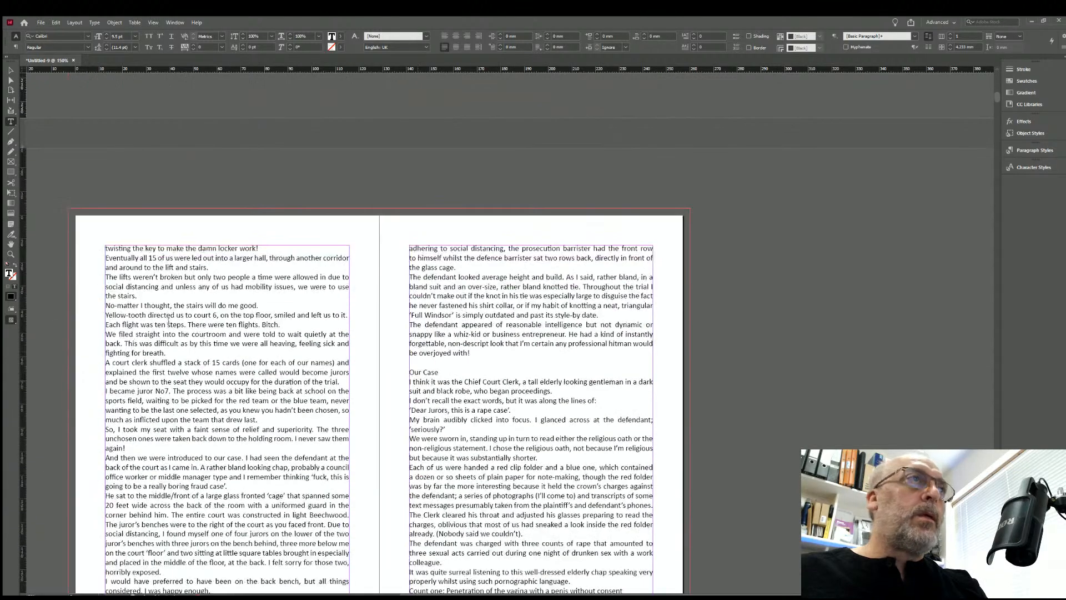
pyautogui.click(259, 250)
pyautogui.press('Return')
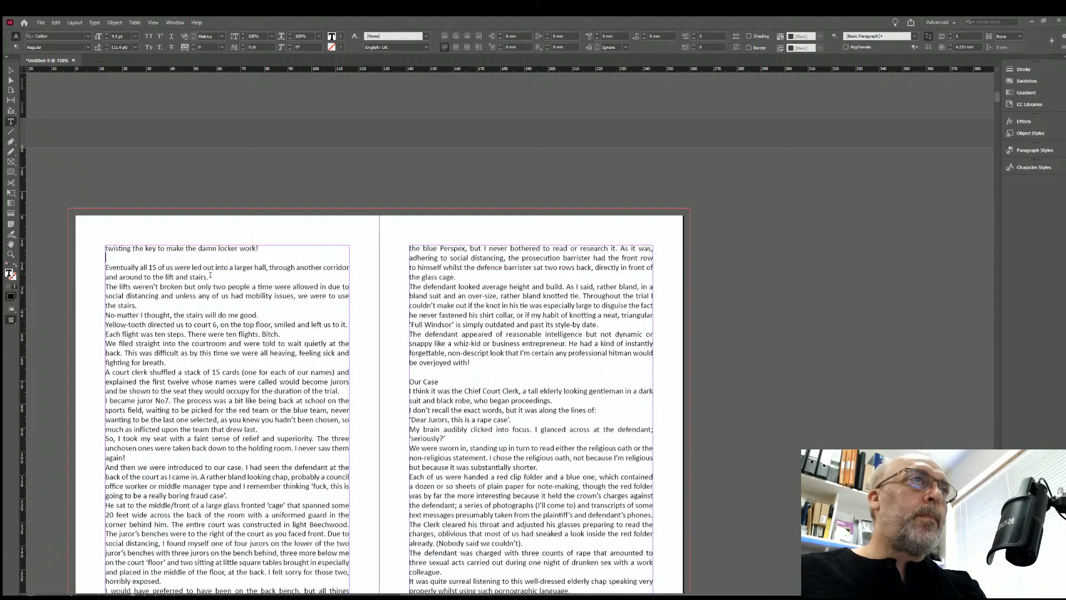
pyautogui.click(210, 277)
pyautogui.press('Return')
pyautogui.click(253, 315)
pyautogui.press('Return')
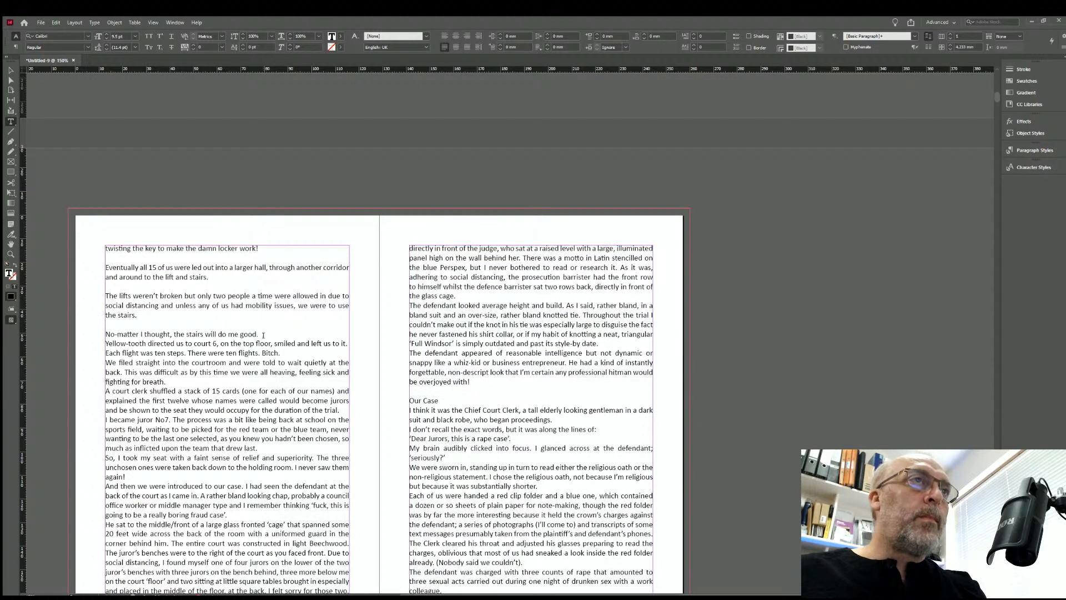
# Separate page 4's paragraphs with blank lines after "will do me good", the ten flights remark, "fighting for breath" and "duration of the trial".
pyautogui.click(259, 333)
pyautogui.press('Return')
pyautogui.click(281, 362)
pyautogui.press('Return')
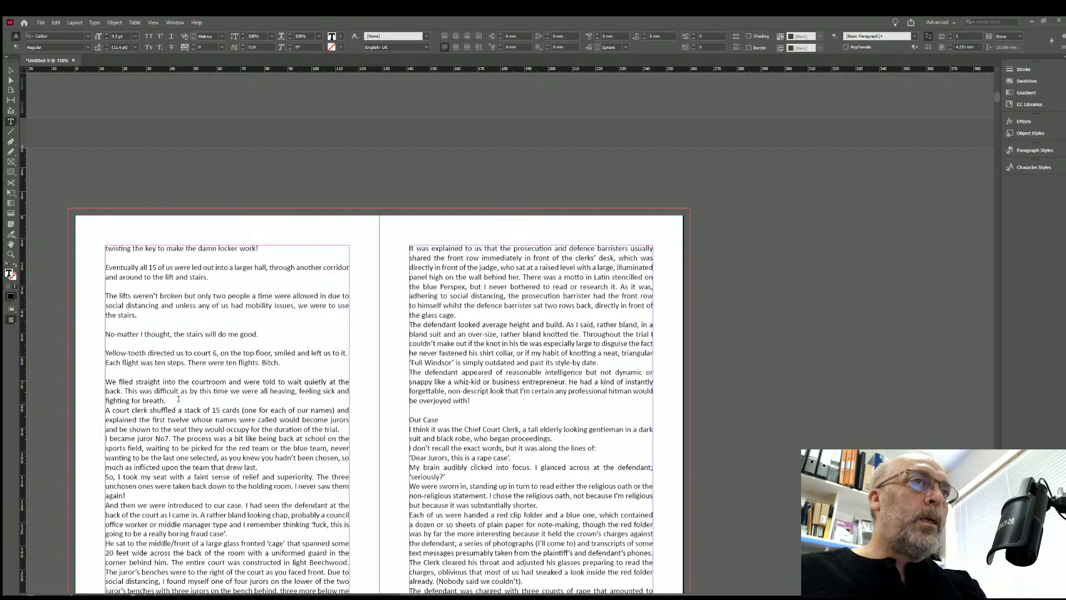
pyautogui.click(167, 399)
pyautogui.press('Return')
pyautogui.click(340, 430)
pyautogui.press('Return')
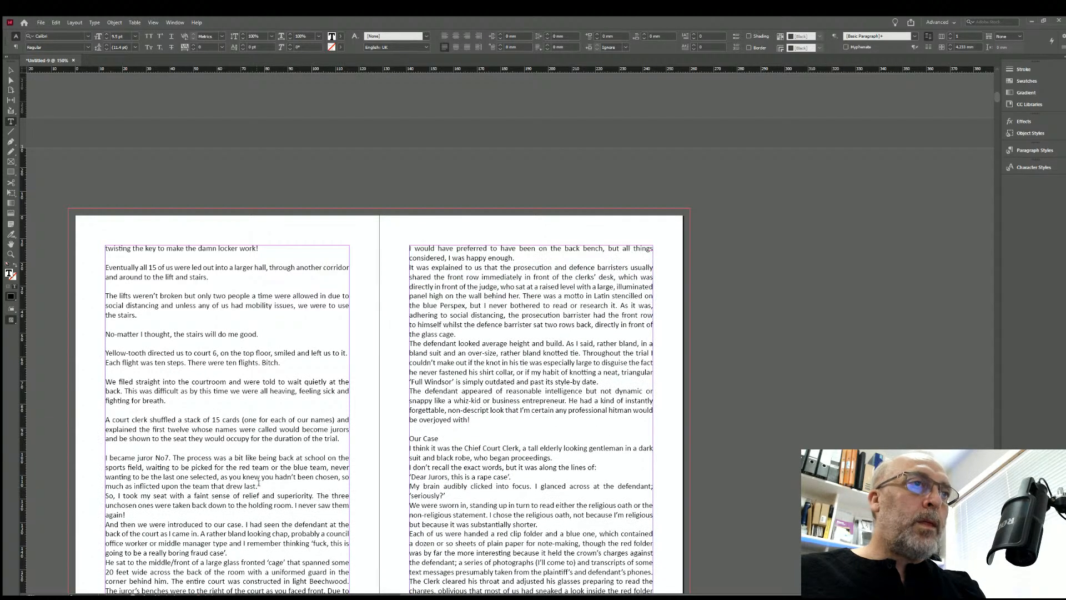
# Add blank lines on page 4 after "the team that drew last", "I never saw them again!" and "really boring fraud case".
pyautogui.click(261, 486)
pyautogui.press('Return')
pyautogui.scroll(-3, 230, 362)
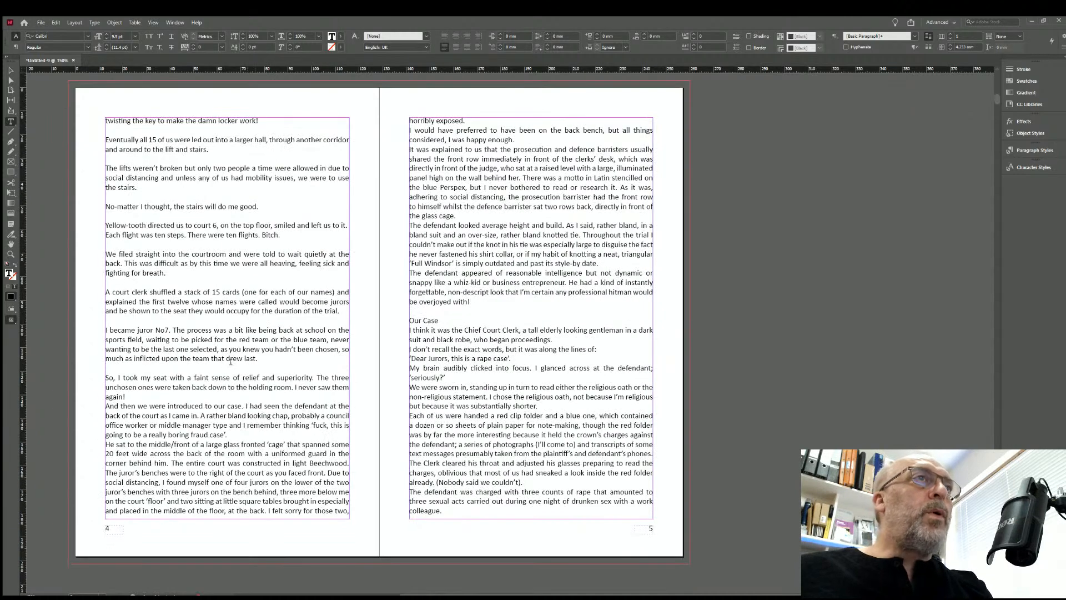
pyautogui.click(132, 396)
pyautogui.press('Return')
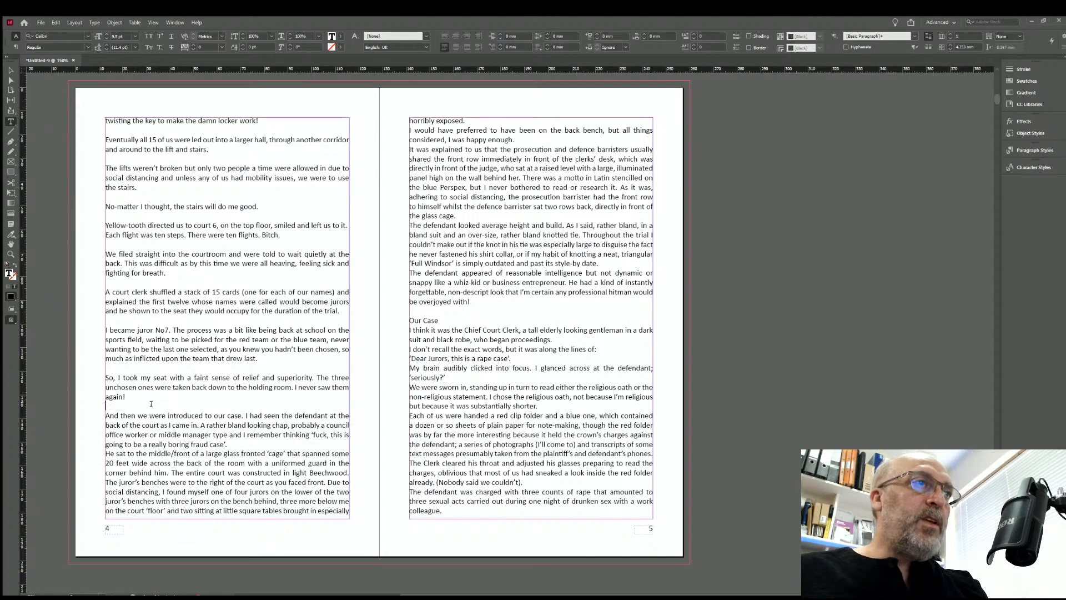
pyautogui.click(232, 443)
pyautogui.press('Return')
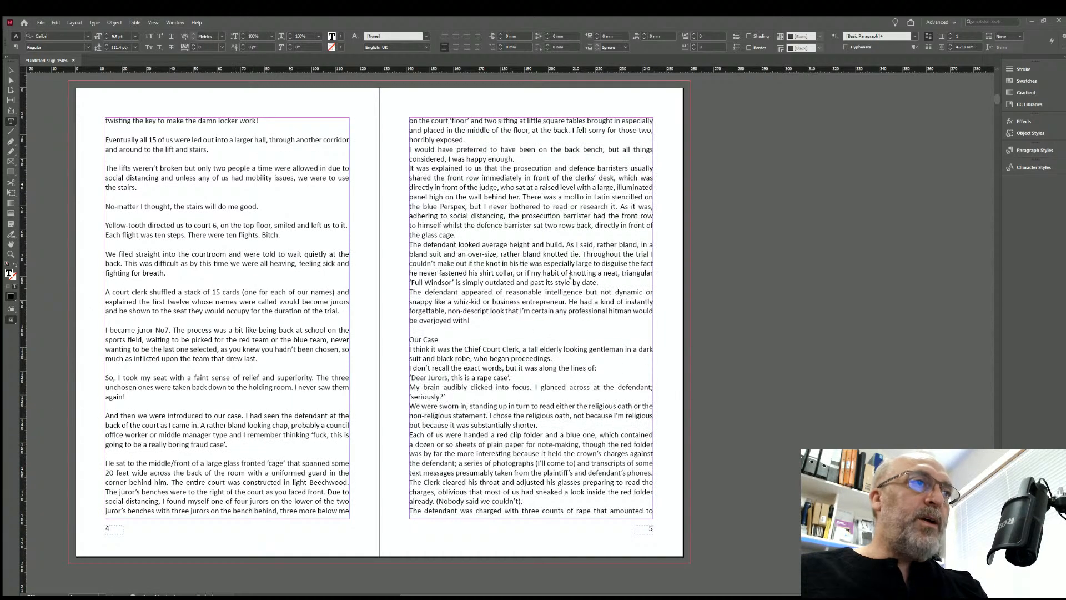
# On page 5, insert blank lines after "horribly exposed" and "I was happy enough", and rejoin the accidentally split word "prosecution".
pyautogui.click(467, 138)
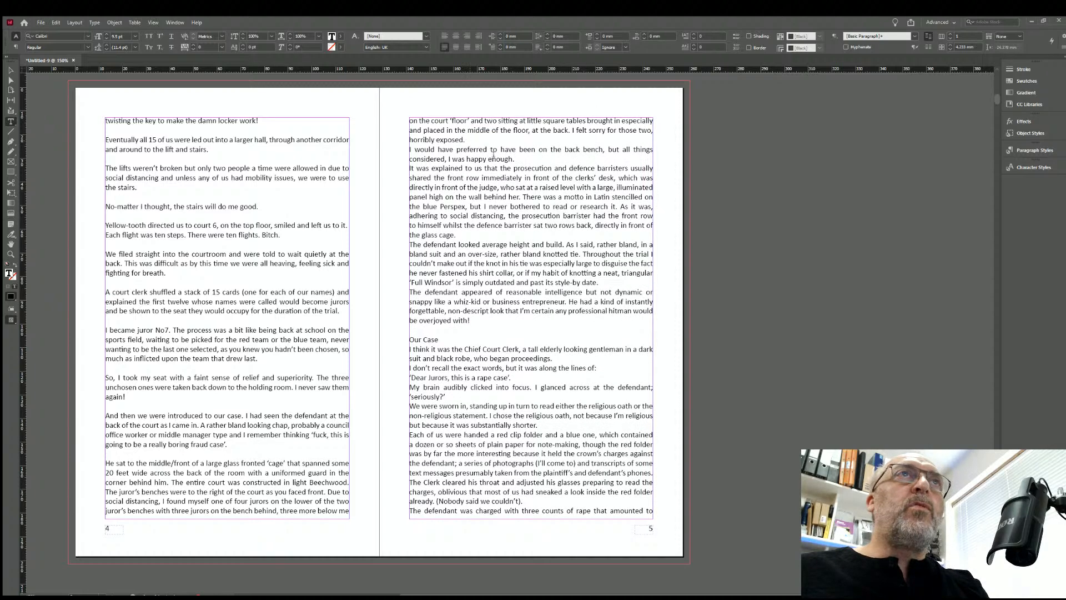
pyautogui.press('Return')
pyautogui.click(522, 171)
pyautogui.press('Return')
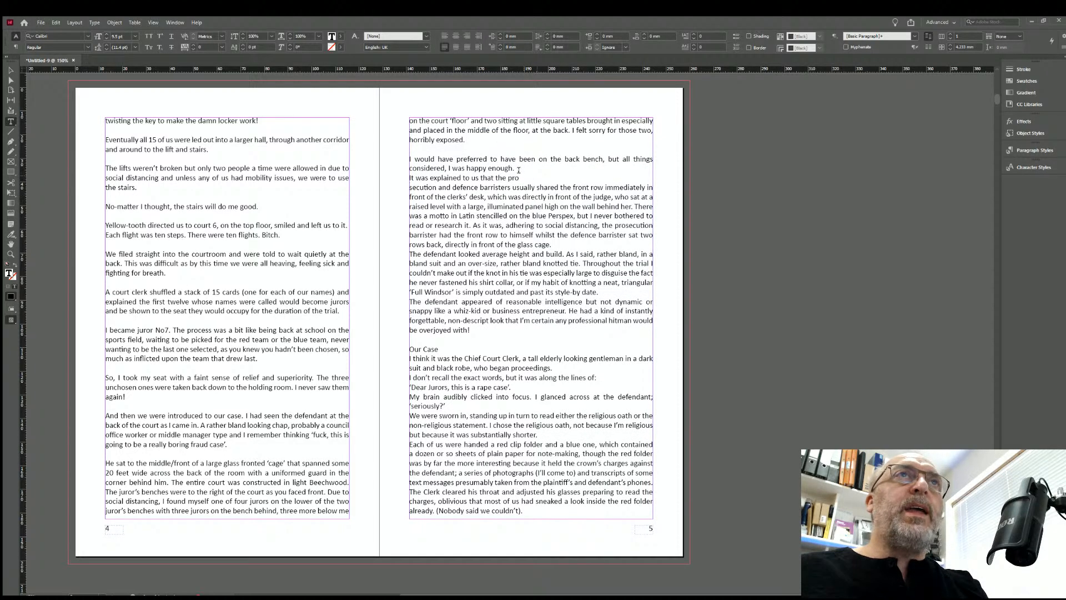
pyautogui.click(518, 169)
pyautogui.press('Return')
pyautogui.click(521, 185)
pyautogui.press('Delete')
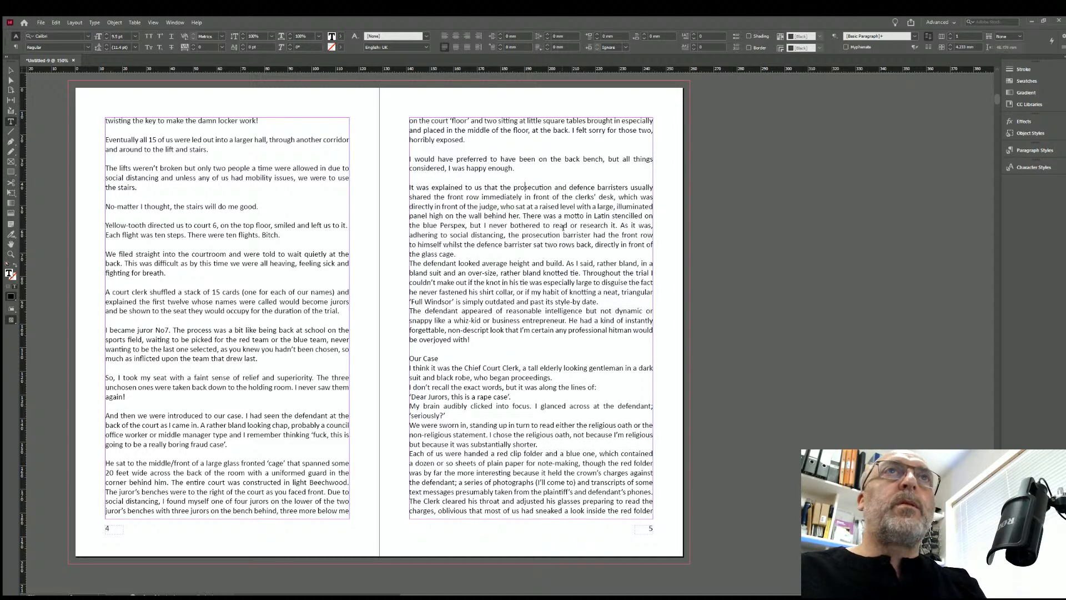
# Add a single blank line on page 5 after "the glass cage", "past its style-by date" and the heading "Our Case".
pyautogui.click(460, 250)
pyautogui.press('Return')
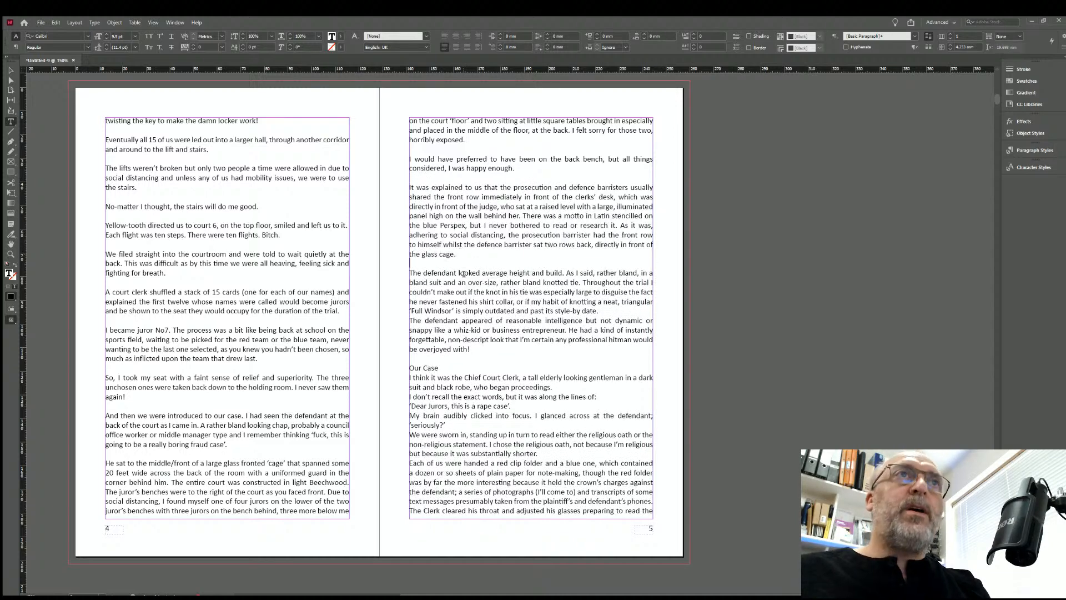
pyautogui.click(601, 311)
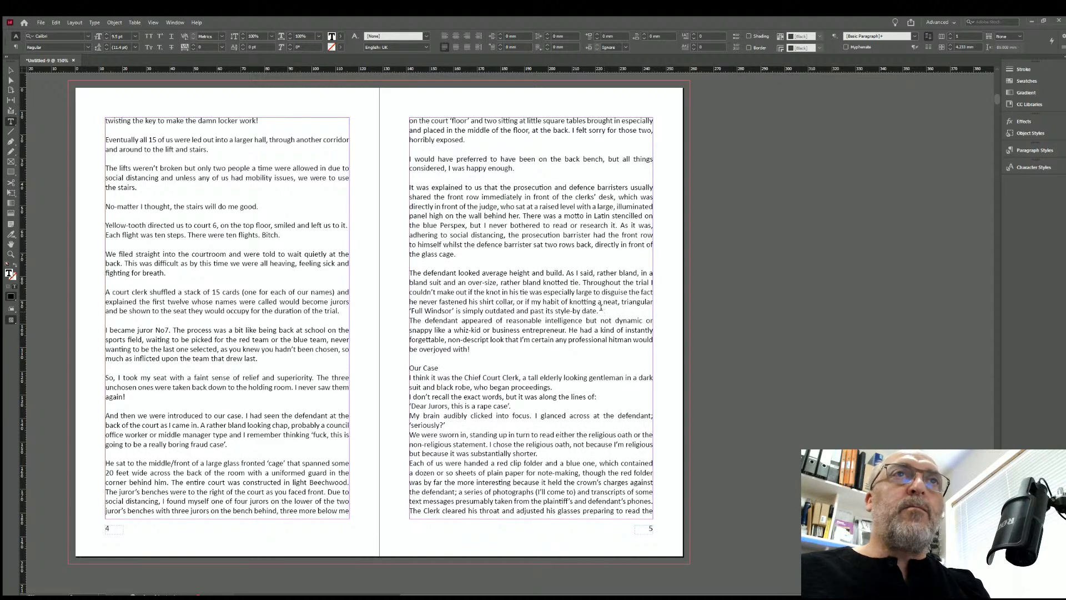
pyautogui.press('Return')
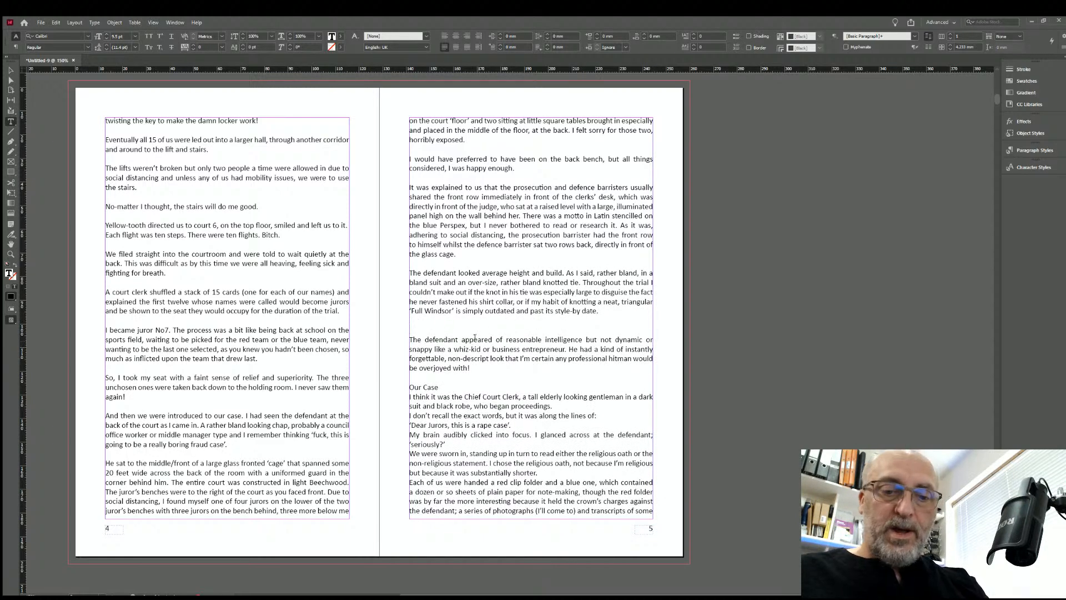
pyautogui.press('BackSpace')
pyautogui.click(444, 378)
pyautogui.press('Return')
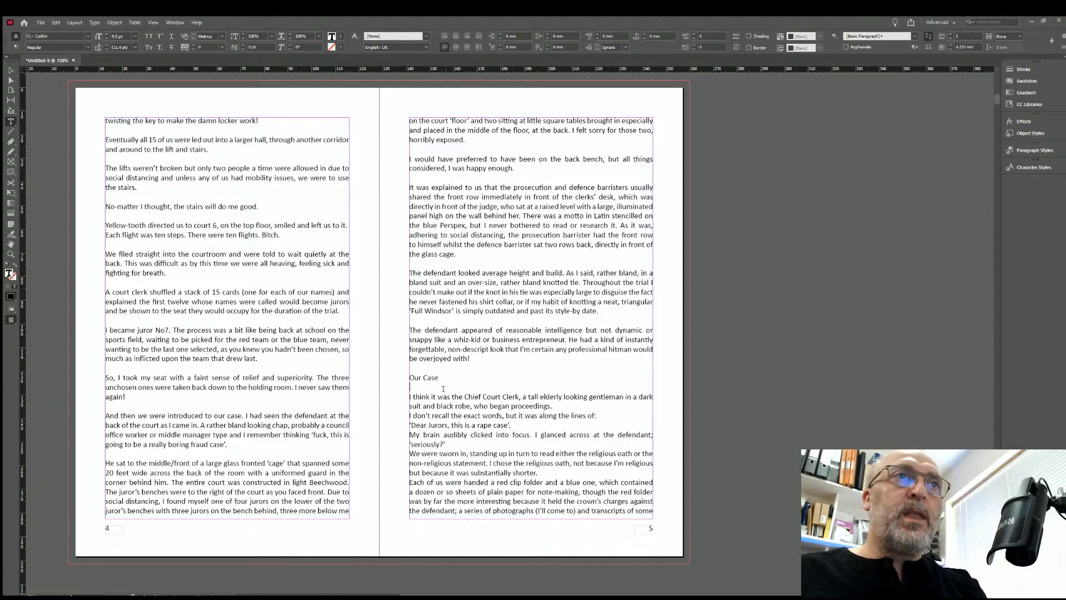
# Space the "Our Case" section with blank lines after "who began proceedings", "along the lines of:", the "Dear Jurors" quote and "seriously?".
pyautogui.click(554, 405)
pyautogui.press('Return')
pyautogui.click(598, 425)
pyautogui.press('Return')
pyautogui.click(517, 442)
pyautogui.press('Return')
pyautogui.click(454, 472)
pyautogui.press('Return')
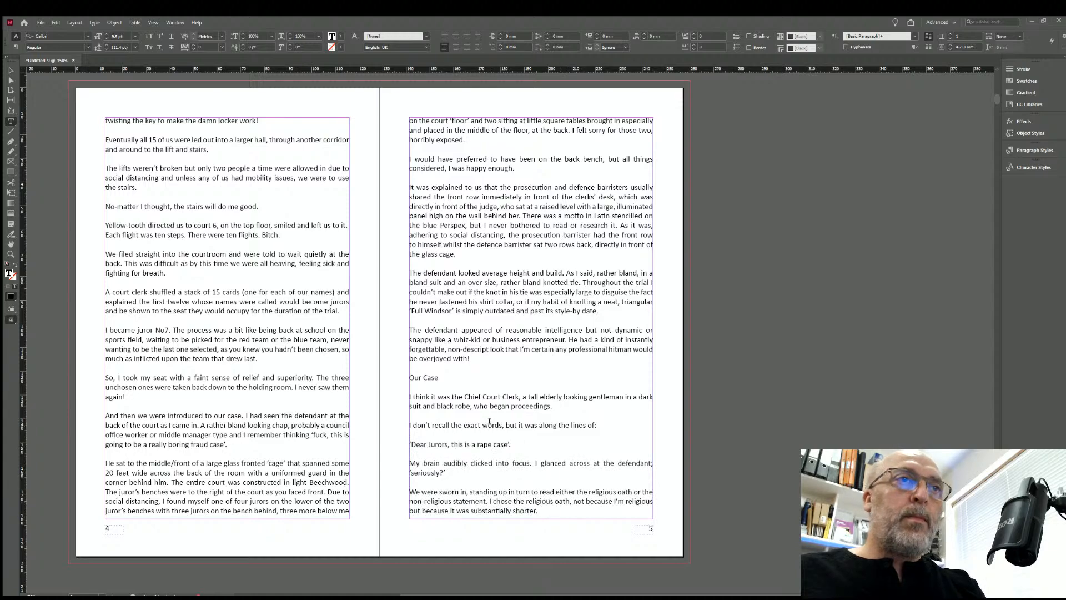
# On page 6, insert blank lines after "(Nobody said we couldn't)", "with a work colleague" and the paragraph about the elderly chap speaking.
pyautogui.scroll(-10, 490, 422)
pyautogui.click(218, 225)
pyautogui.press('Return')
pyautogui.click(137, 263)
pyautogui.press('Return')
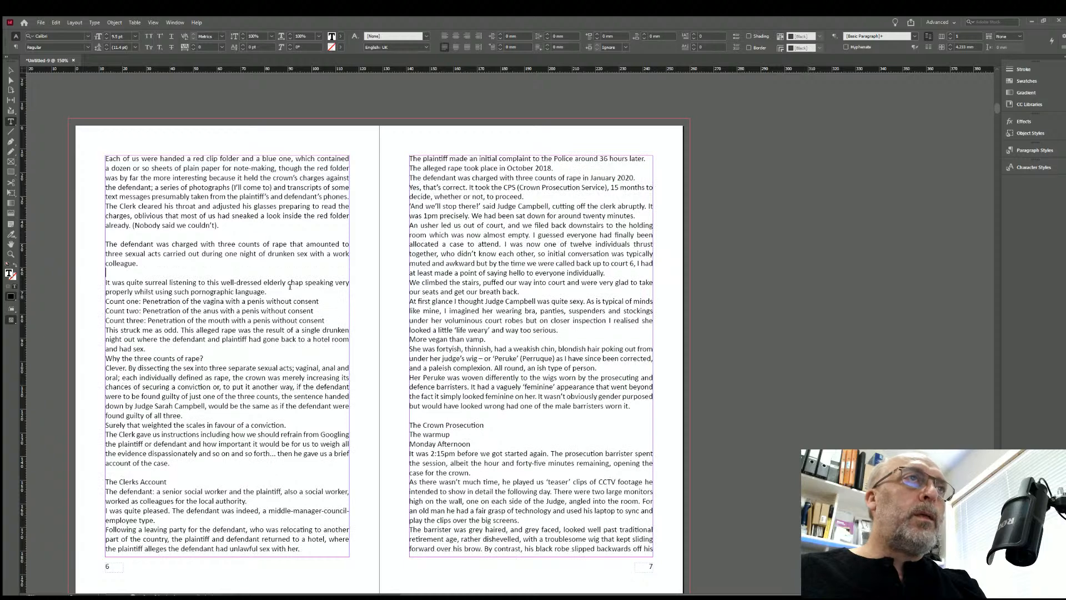
pyautogui.click(307, 295)
pyautogui.press('Return')
# Add blank lines on page 6 after the list of three counts, the "This struck me as odd" paragraph and the question "Why the three counts".
pyautogui.click(324, 330)
pyautogui.press('Return')
pyautogui.click(171, 372)
pyautogui.press('Return')
pyautogui.click(204, 385)
pyautogui.press('Return')
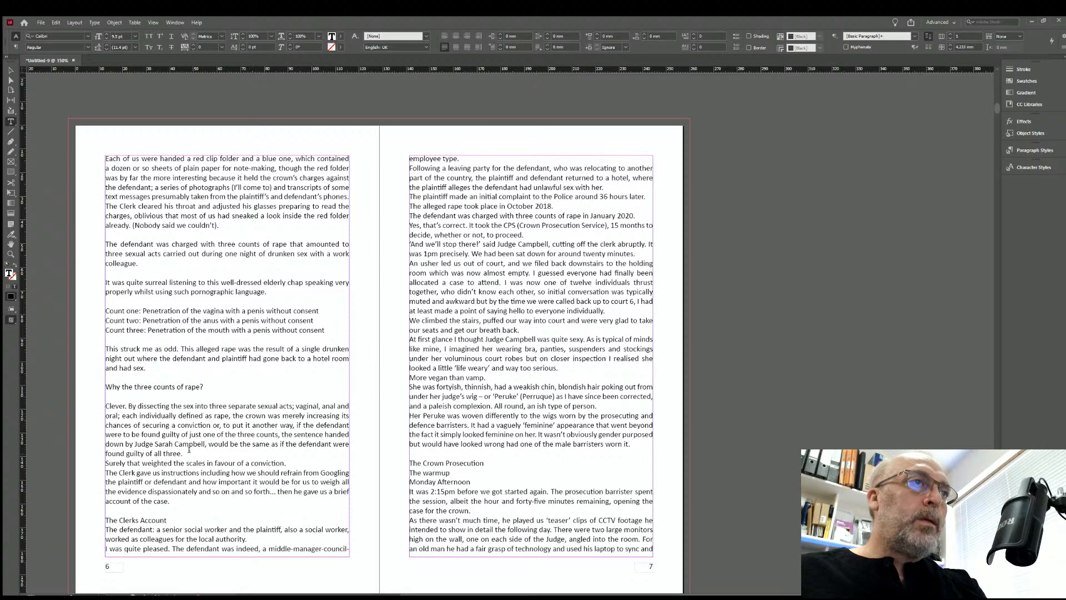
# Insert blank lines on page 6 after "found guilty of all three", "in favour of a conviction" and the heading "The Clerks Account".
pyautogui.click(188, 453)
pyautogui.press('Return')
pyautogui.click(294, 472)
pyautogui.press('Return')
pyautogui.click(176, 537)
pyautogui.press('Return')
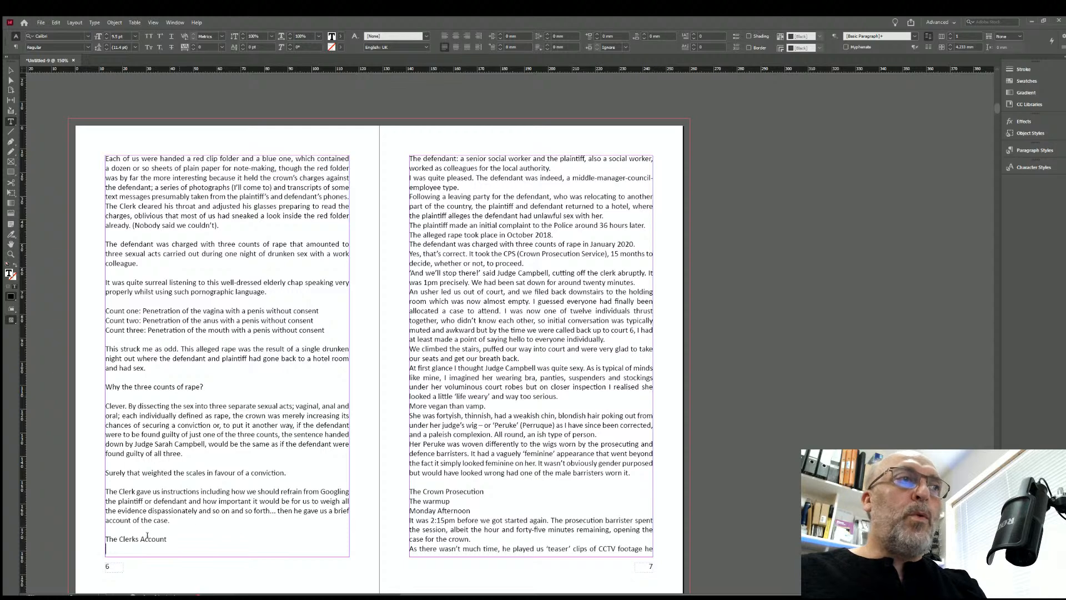
# On page 7, add blank lines after "the local authority", "employee type", the leaving party paragraph and "took place in October 2018".
pyautogui.click(555, 168)
pyautogui.press('Return')
pyautogui.click(463, 198)
pyautogui.press('Return')
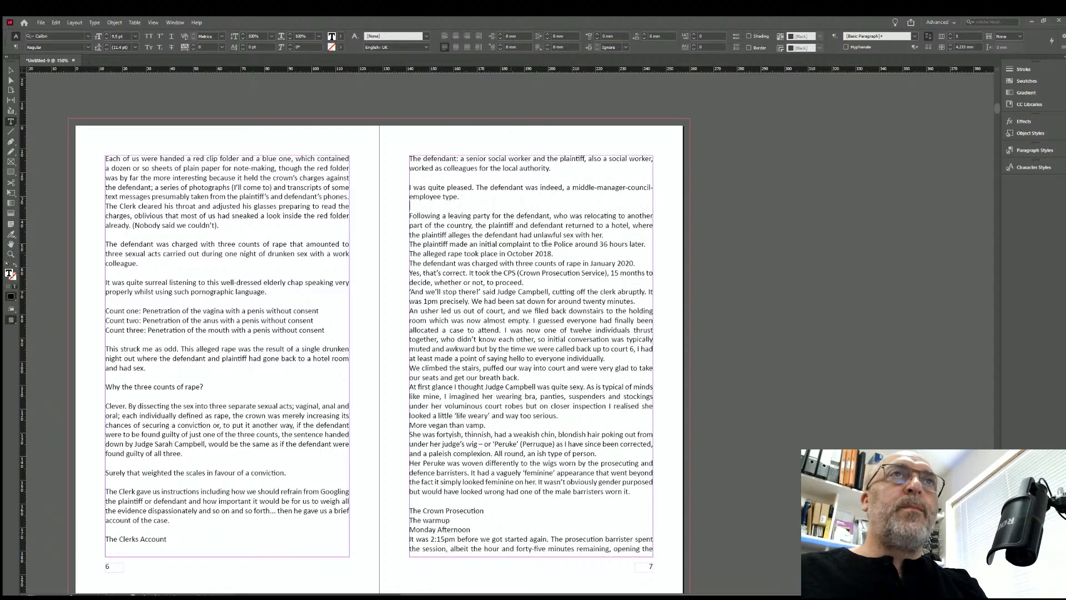
pyautogui.press('Return')
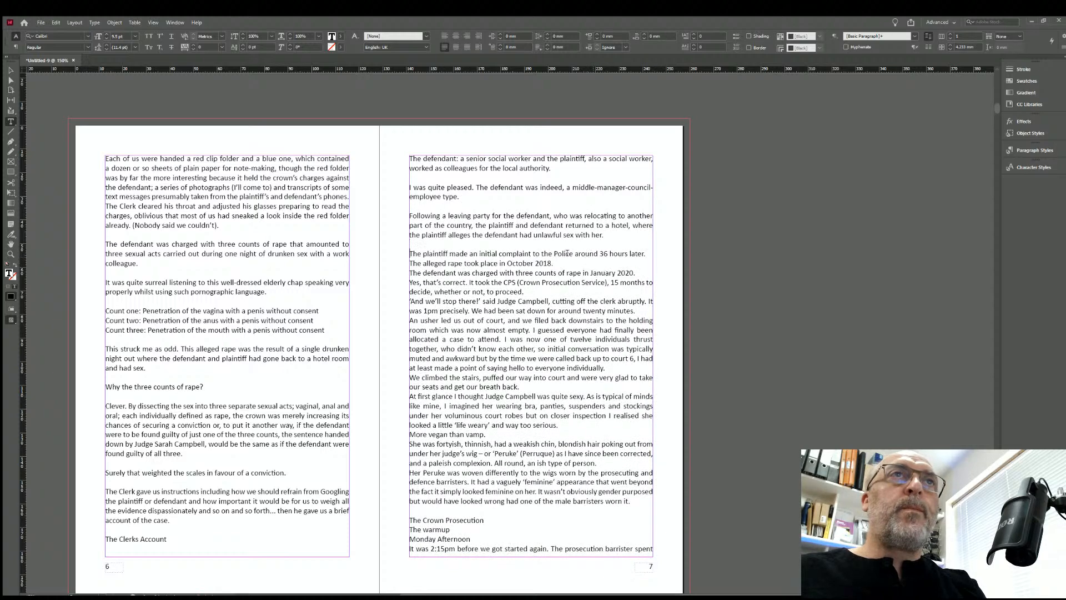
pyautogui.press('Return')
# Insert blank lines on page 7 after "whether or not, to proceed", "around twenty minutes" and "hello to everyone individually".
pyautogui.click(564, 300)
pyautogui.press('Return')
pyautogui.click(635, 329)
pyautogui.press('Return')
pyautogui.click(609, 396)
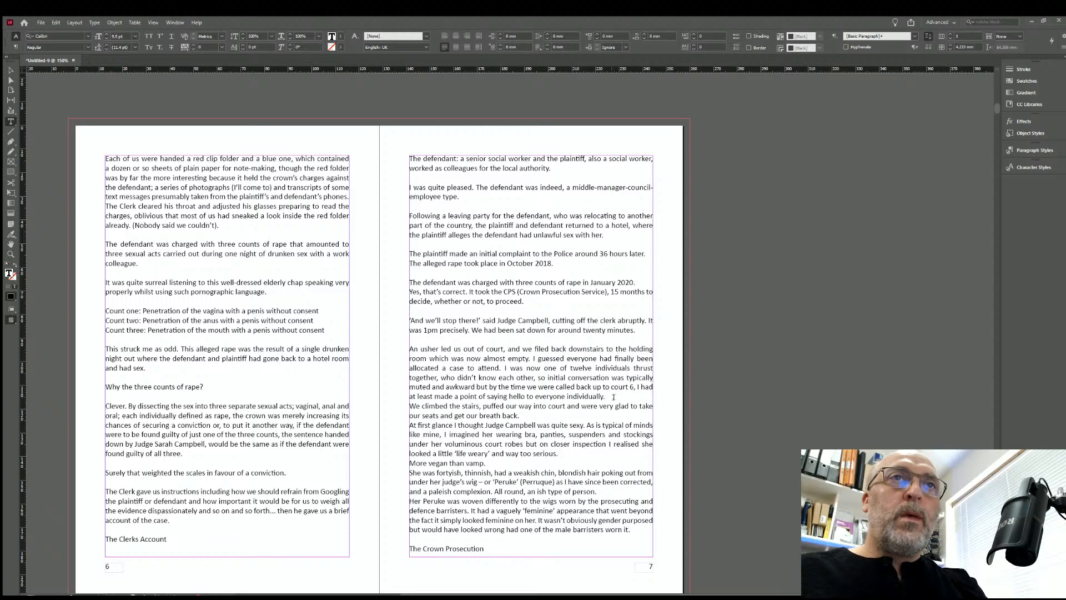
pyautogui.press('Return')
# Separate the paragraphs on page 7 with blank lines after "get our breath back", "way too serious", "More vegan than vamp" and "an ish type of person".
pyautogui.click(521, 425)
pyautogui.press('Return')
pyautogui.click(559, 473)
pyautogui.press('Return')
pyautogui.click(506, 492)
pyautogui.press('Return')
pyautogui.click(609, 530)
pyautogui.press('Return')
# On page 8, insert a blank line after each of the headings "The Crown Prosecution", "The warmup" and "Monday Afternoon".
pyautogui.scroll(-5, 465, 441)
pyautogui.scroll(-6, 465, 440)
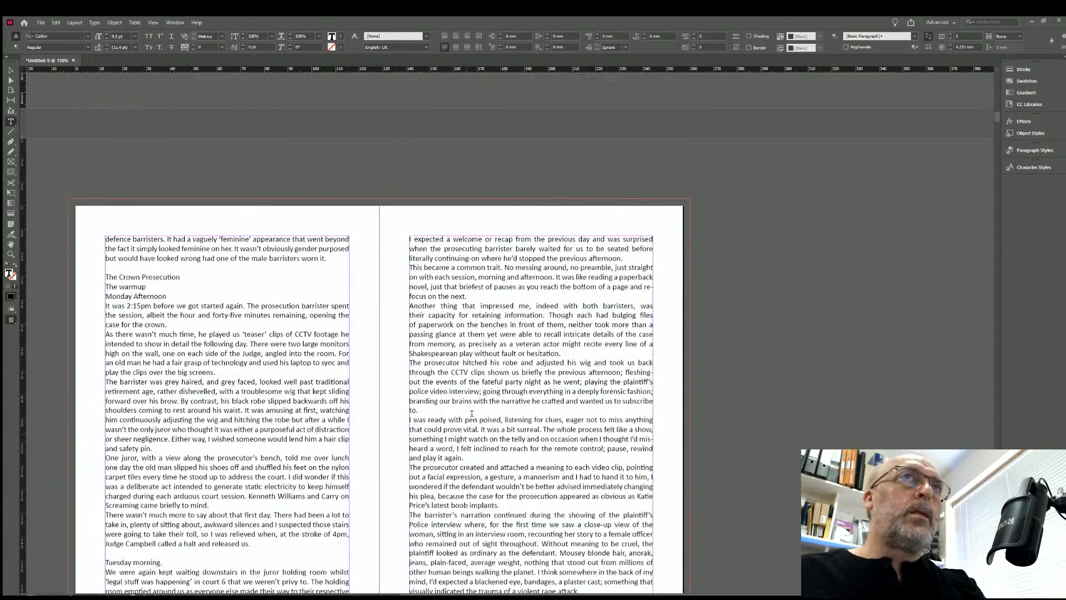
pyautogui.click(193, 276)
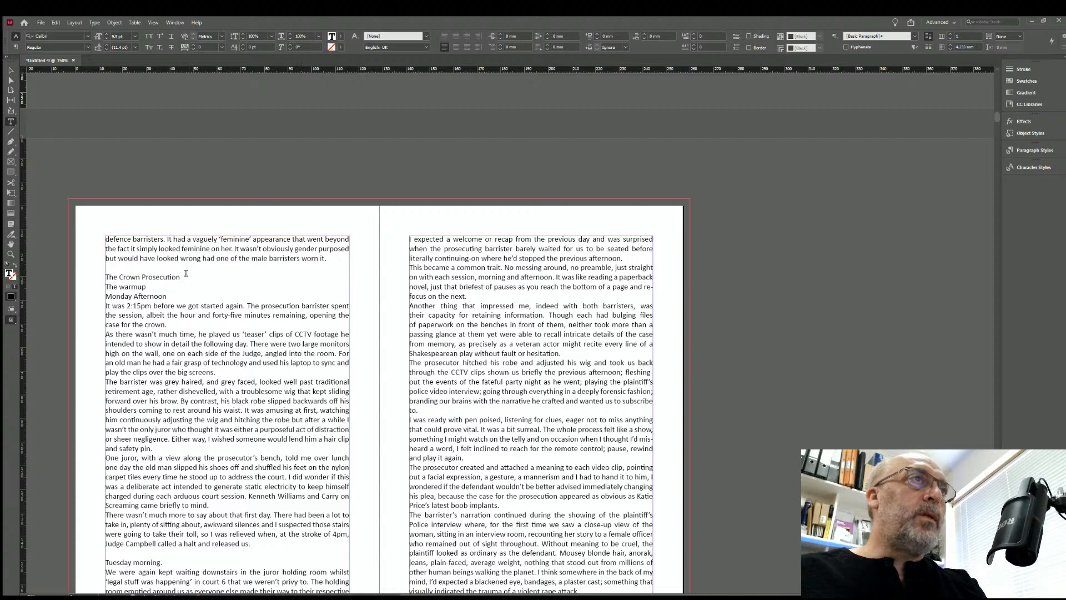
pyautogui.press('Return')
pyautogui.click(152, 294)
pyautogui.press('Return')
pyautogui.click(170, 313)
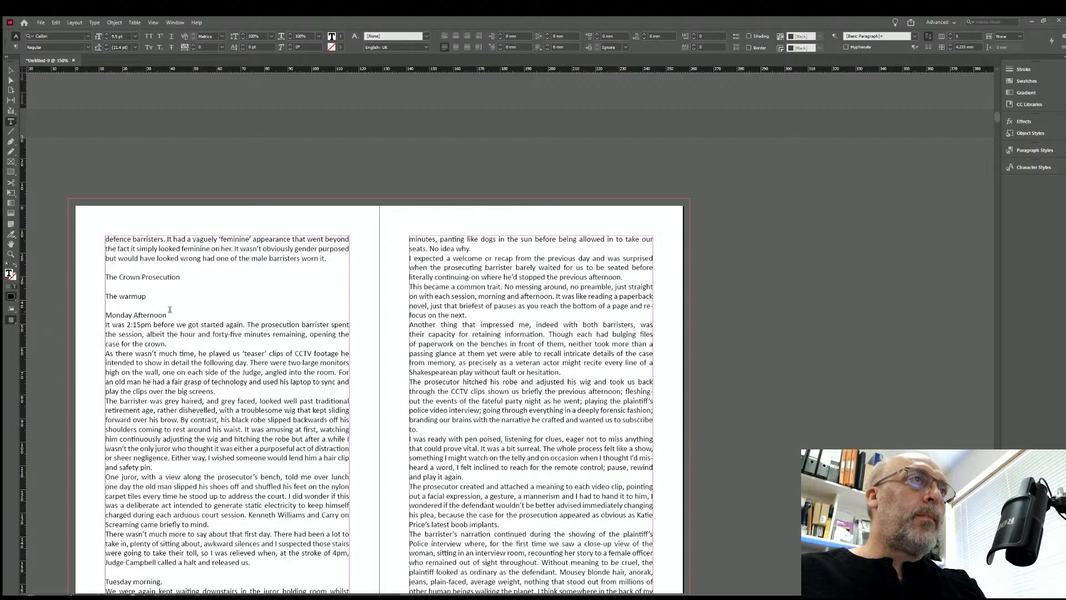
pyautogui.press('Return')
# Add blank lines on page 8 after "case for the crown", "over the big screens", "and safety pin" and "came briefly to mind".
pyautogui.click(169, 352)
pyautogui.press('Return')
pyautogui.click(219, 410)
pyautogui.press('Return')
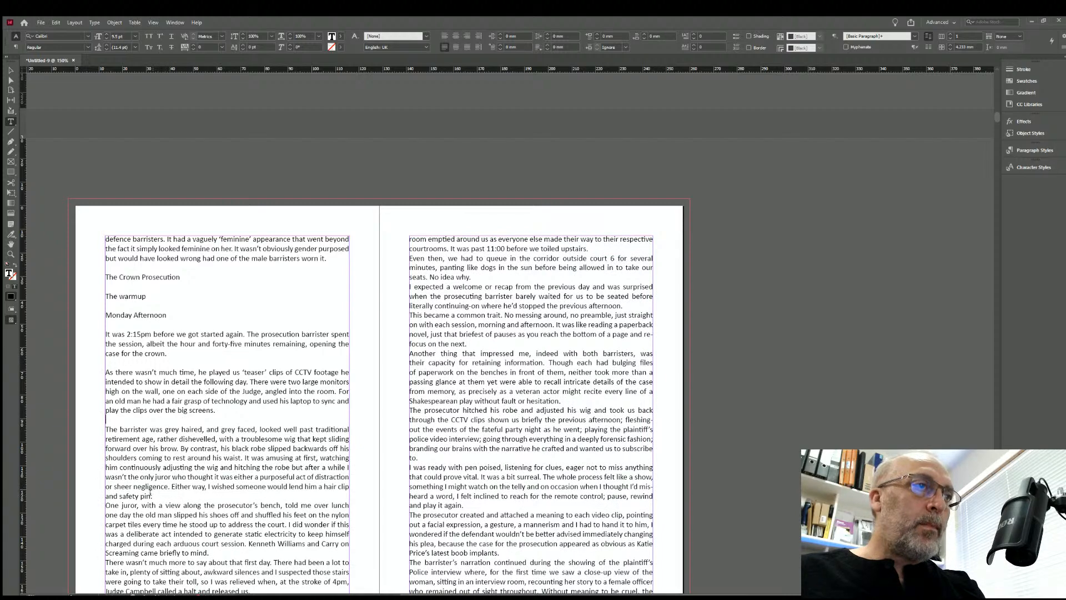
pyautogui.click(151, 495)
pyautogui.press('Return')
pyautogui.scroll(-3, 281, 412)
pyautogui.click(223, 392)
pyautogui.press('Return')
# On page 9, insert blank lines after the paragraphs ending "before we toiled upstairs" and "No idea why".
pyautogui.scroll(-4, 178, 408)
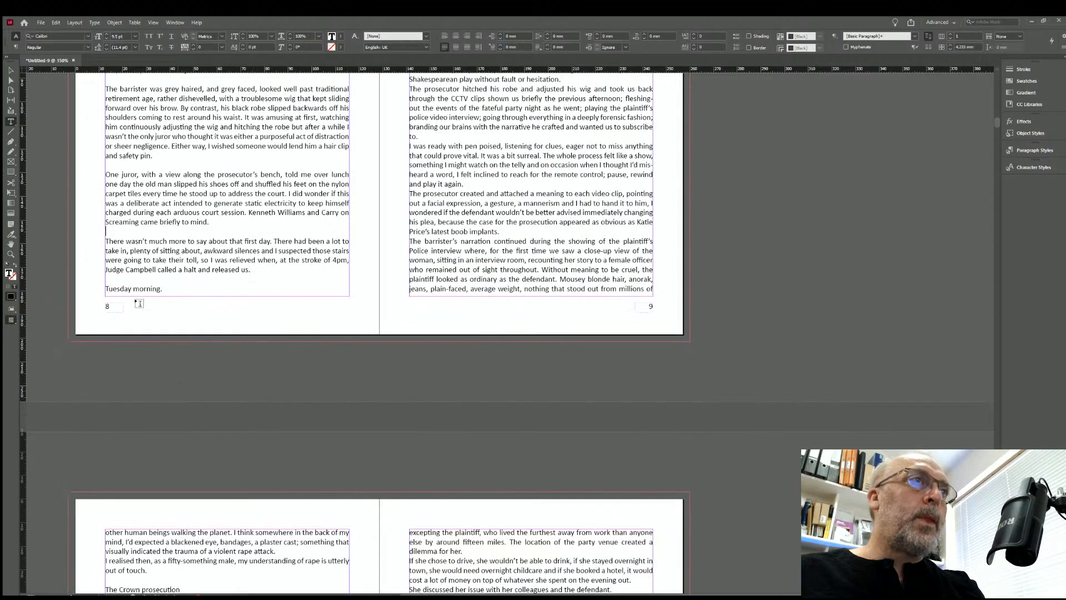
pyautogui.scroll(3, 460, 294)
pyautogui.scroll(4, 460, 294)
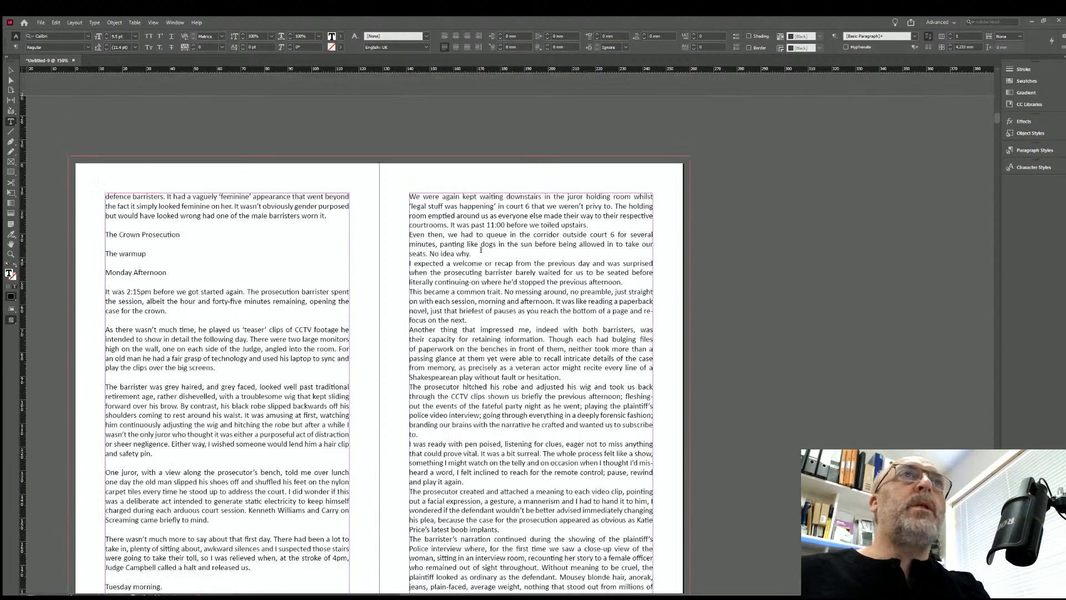
pyautogui.click(594, 222)
pyautogui.press('Return')
pyautogui.click(473, 263)
pyautogui.press('Return')
# Add blank lines on page 9 after "stopped the previous afternoon", "re-focus on the next" and "without fault or hesitation".
pyautogui.click(625, 301)
pyautogui.press('Return')
pyautogui.click(471, 348)
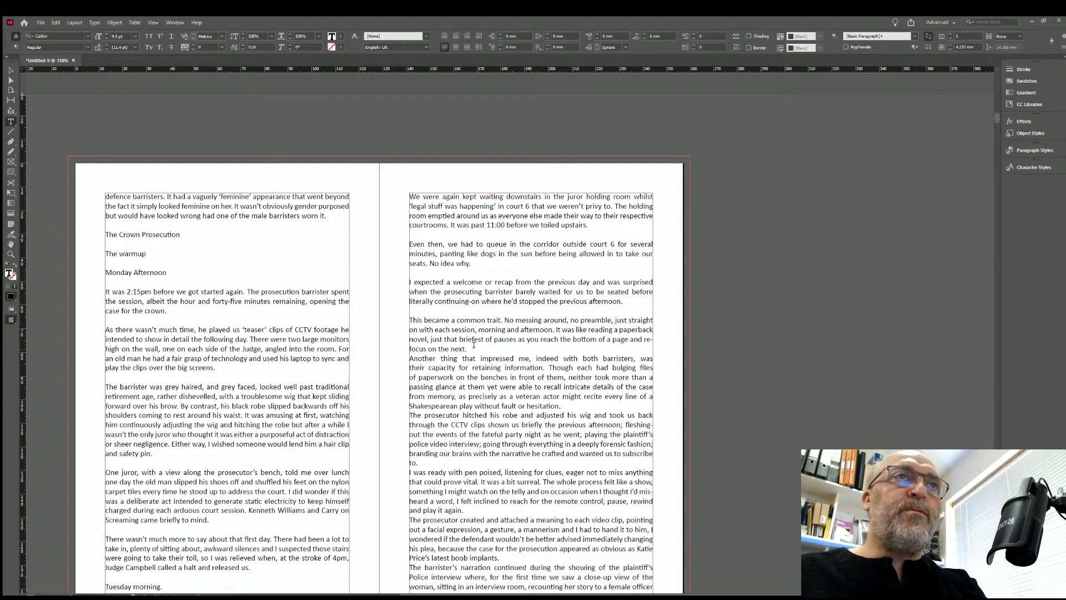
pyautogui.press('Return')
pyautogui.click(563, 414)
pyautogui.press('Return')
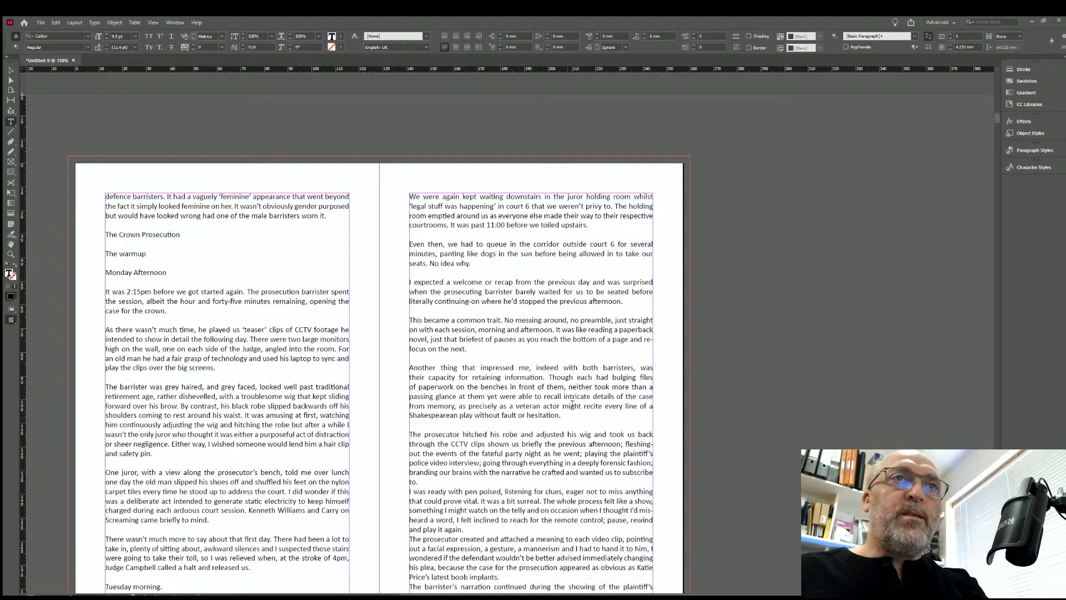
# On page 9, insert blank lines after the paragraphs ending "wanted us to subscribe to" and "rewind and play it again".
pyautogui.click(428, 481)
pyautogui.press('Return')
pyautogui.click(463, 538)
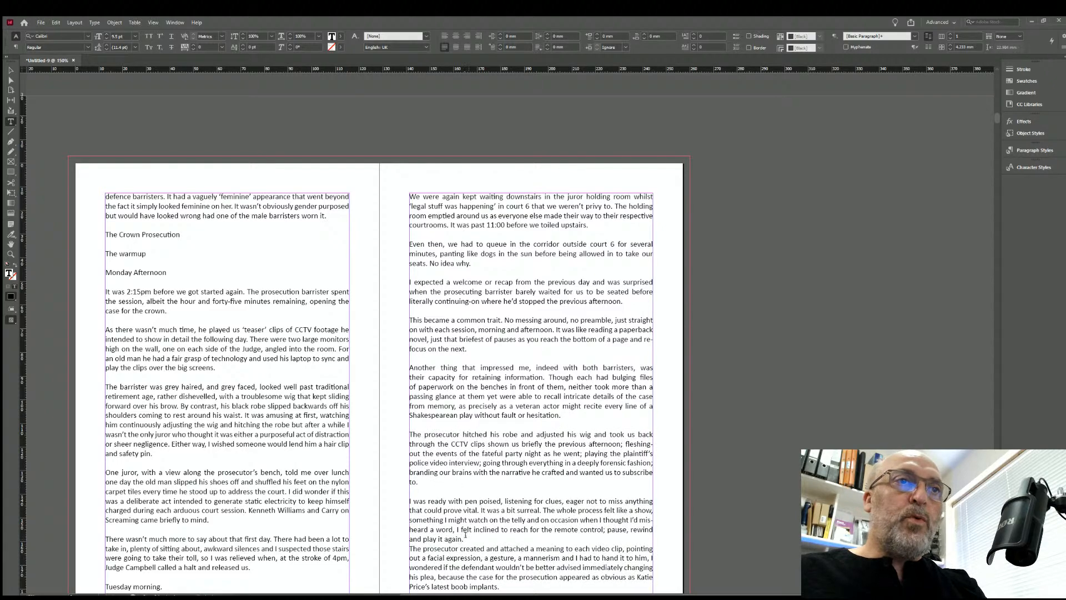
pyautogui.press('Return')
# On page 10, insert blank lines before the paragraphs starting "The barrister's narration continued" and "I realised then".
pyautogui.scroll(-6, 389, 444)
pyautogui.scroll(-3, 353, 391)
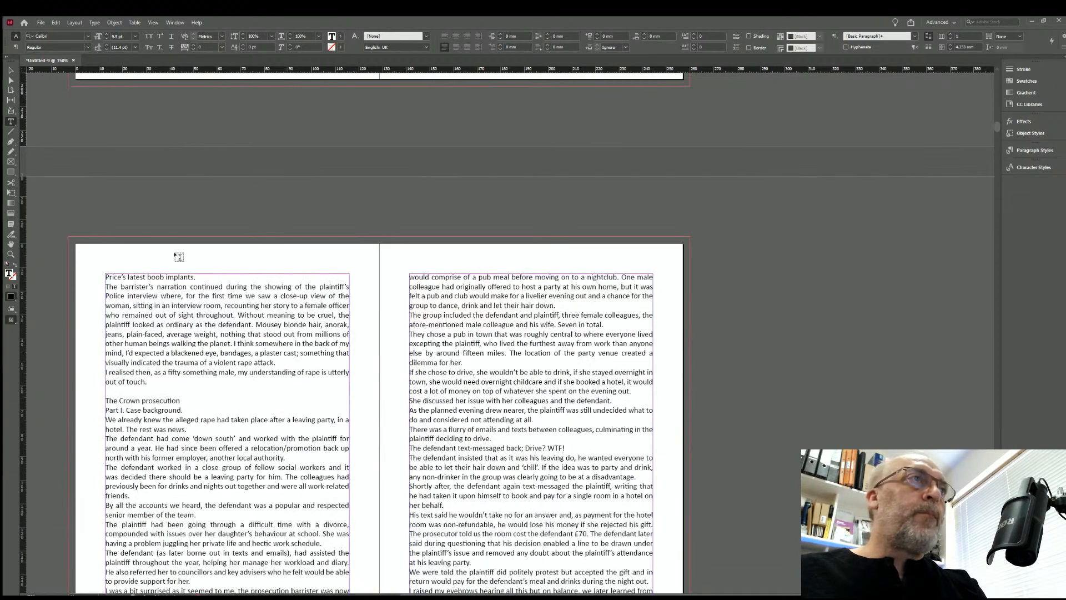
pyautogui.click(198, 272)
pyautogui.press('Return')
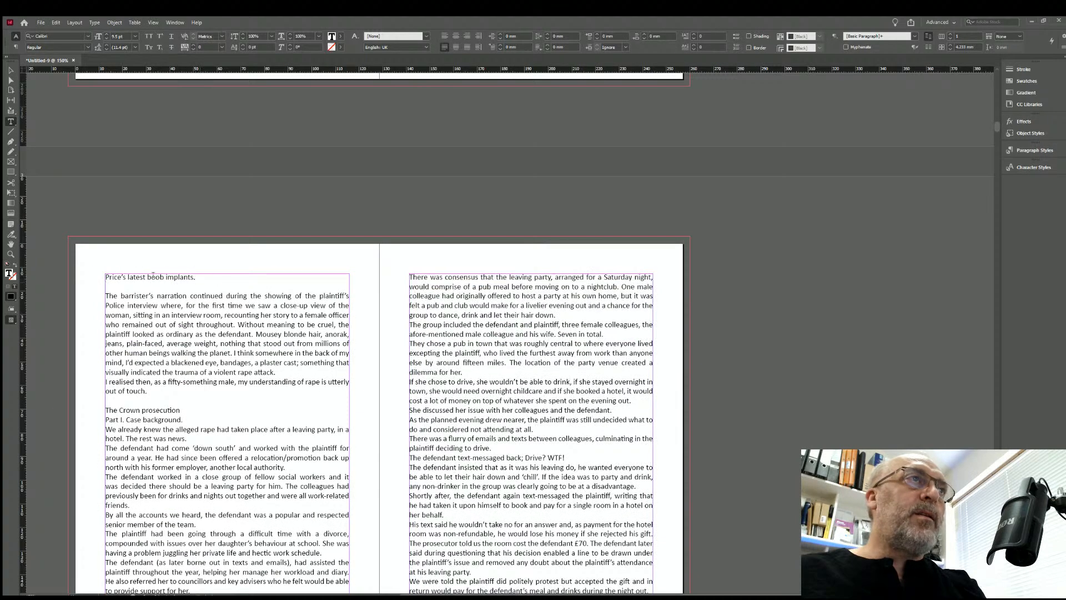
pyautogui.click(279, 371)
pyautogui.press('Return')
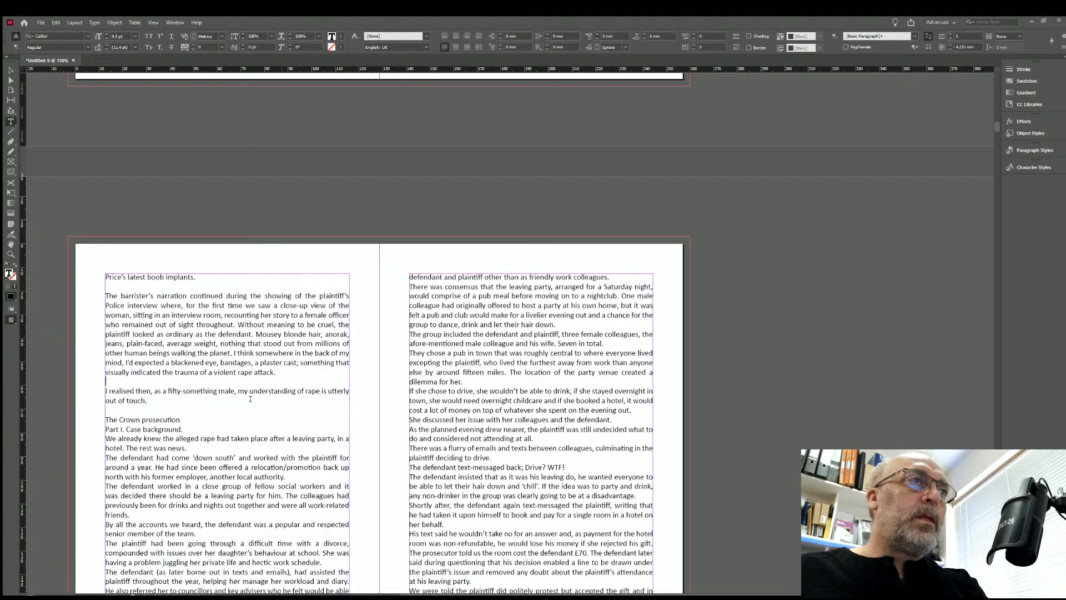
# Add blank lines on page 10 after "The Crown prosecution", "Part I. Case background." and "The rest was news.".
pyautogui.click(183, 419)
pyautogui.press('Return')
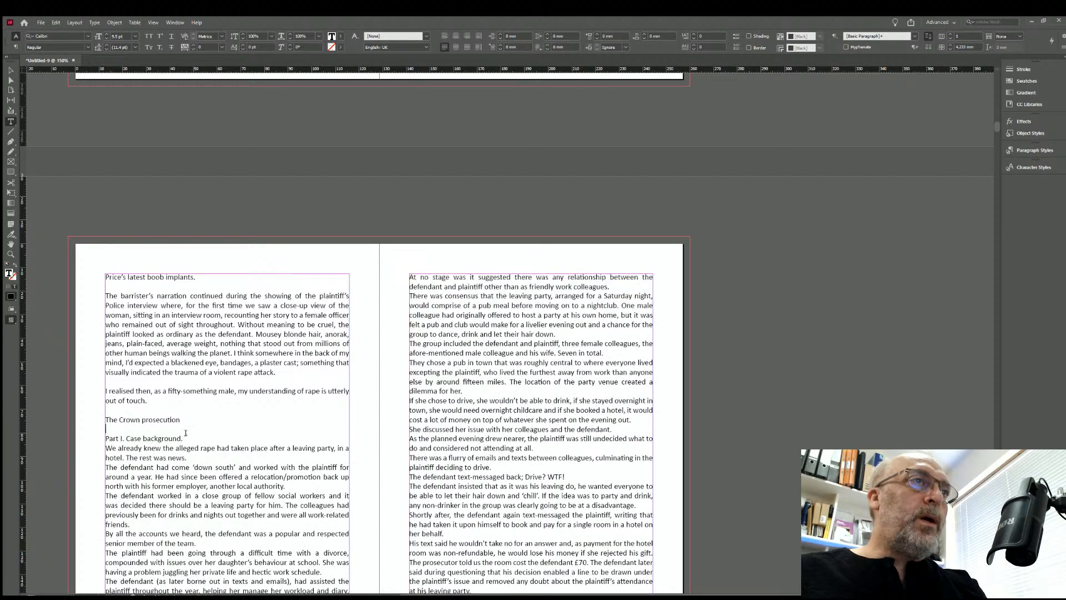
pyautogui.click(185, 438)
pyautogui.press('Return')
pyautogui.click(190, 467)
pyautogui.press('Return')
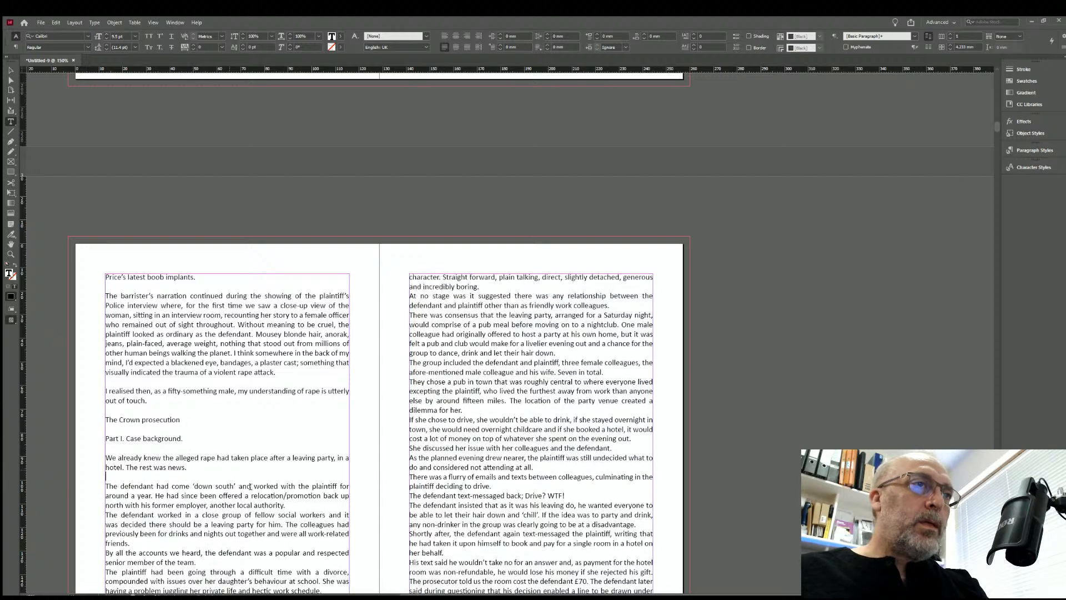
# Add blank lines on page 10 after "another local authority", "all work-related friends", "senior member of the team" and "hectic work schedule".
pyautogui.click(290, 506)
pyautogui.press('Return')
pyautogui.scroll(-3, 250, 419)
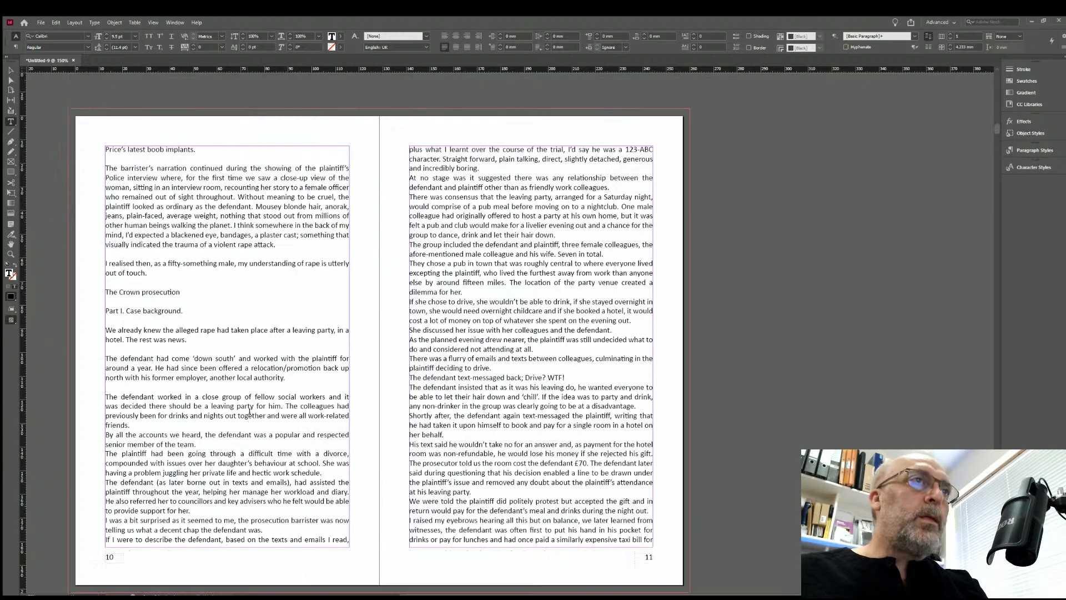
pyautogui.click(162, 427)
pyautogui.press('Return')
pyautogui.click(217, 453)
pyautogui.press('Return')
pyautogui.click(327, 491)
pyautogui.press('Return')
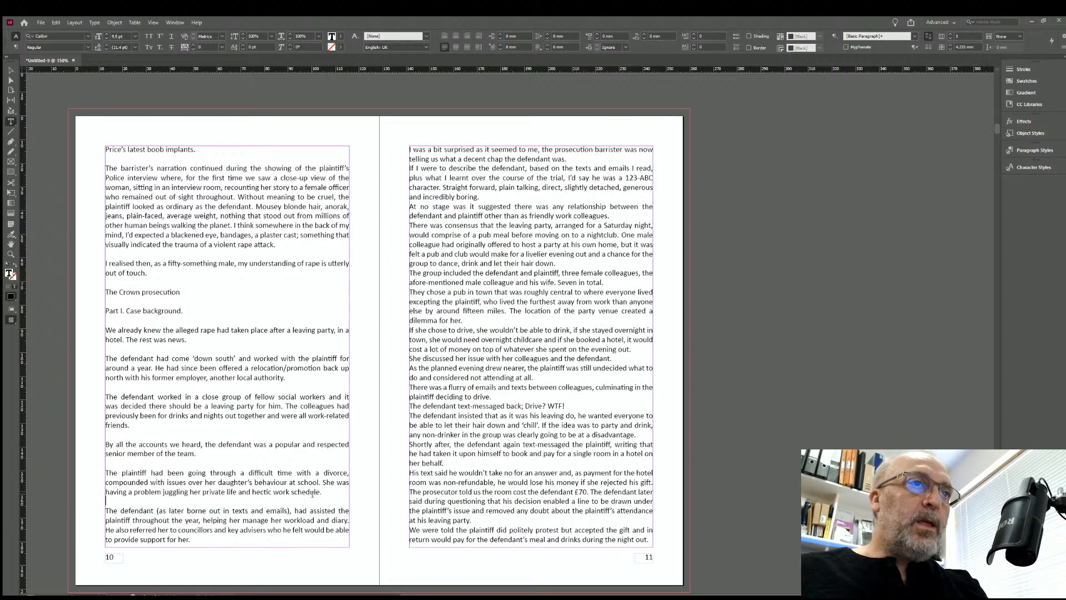
# On page 11, insert blank lines after the paragraphs ending "decent chap the defendant was", "and incredibly boring" and "friendly work colleagues".
pyautogui.scroll(-2, 586, 241)
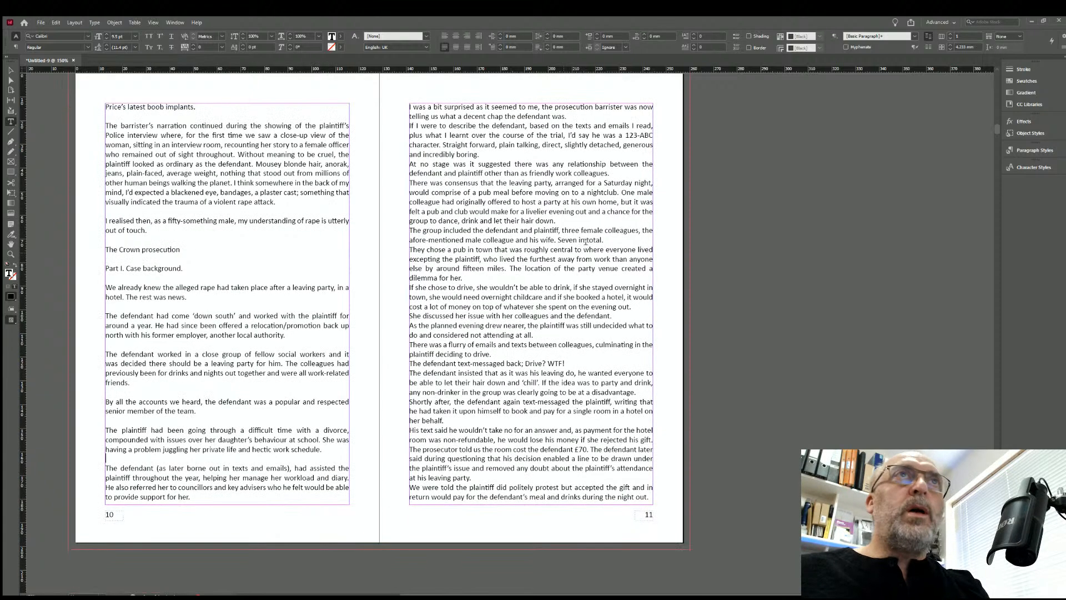
pyautogui.click(568, 116)
pyautogui.press('Return')
pyautogui.press('Return')
pyautogui.click(620, 192)
pyautogui.press('Return')
# Add blank lines on page 11 after "let their hair down", "Seven in total", "dilemma for her" and "spent on the evening out".
pyautogui.click(556, 249)
pyautogui.press('Return')
pyautogui.click(604, 278)
pyautogui.press('Return')
pyautogui.click(478, 324)
pyautogui.press('Return')
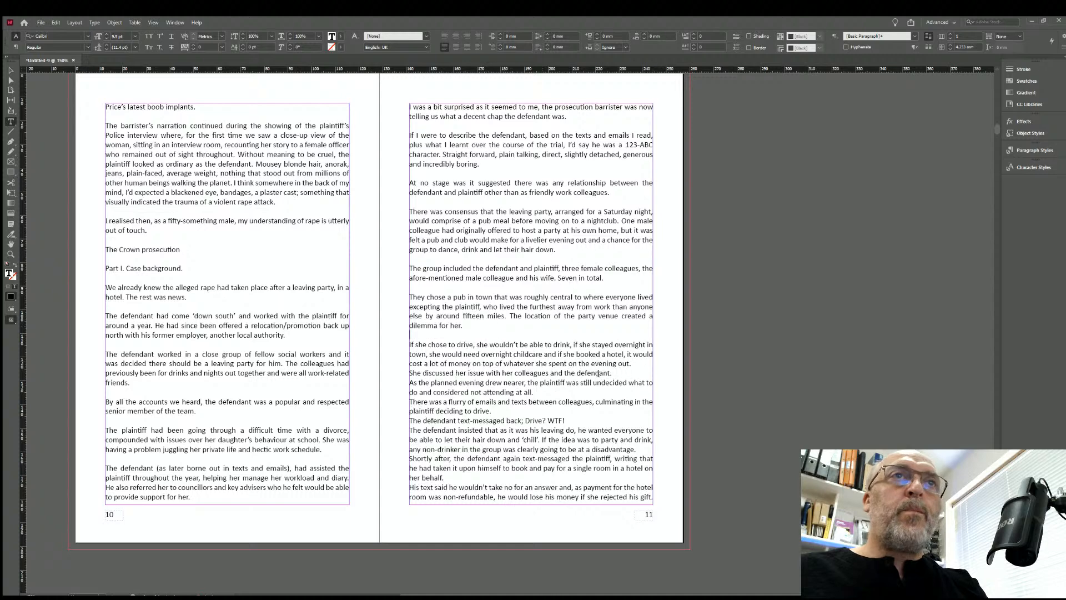
pyautogui.click(632, 363)
pyautogui.press('Return')
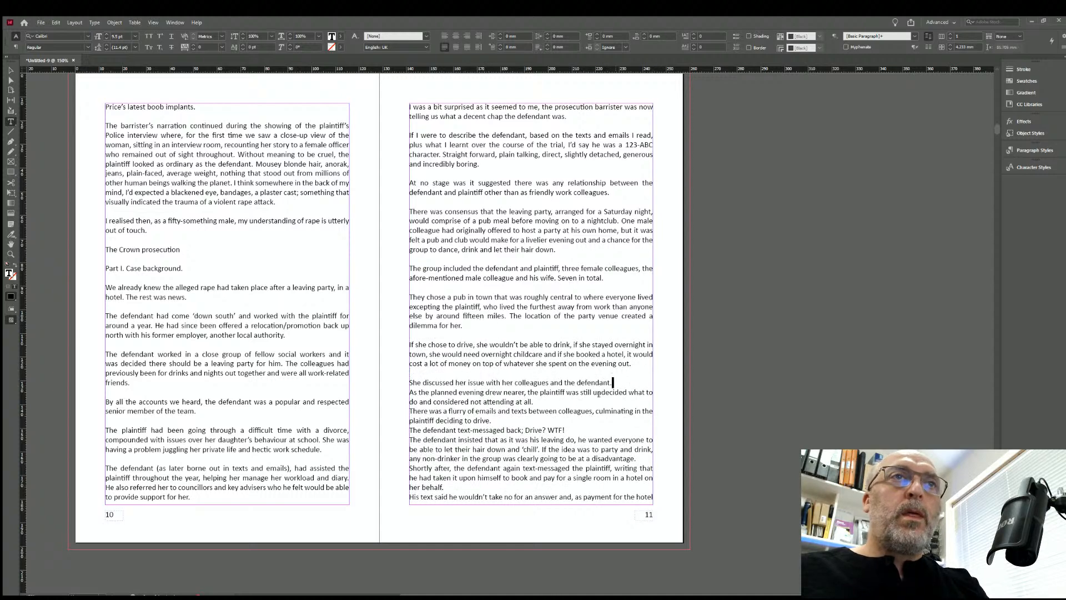
pyautogui.click(552, 411)
pyautogui.press('Return')
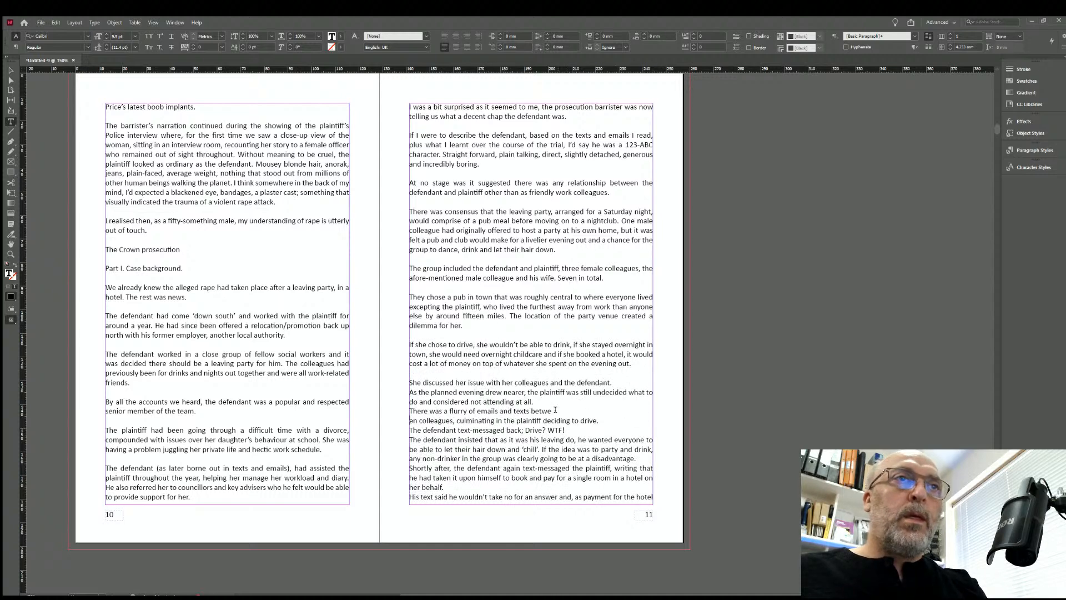
pyautogui.press('BackSpace')
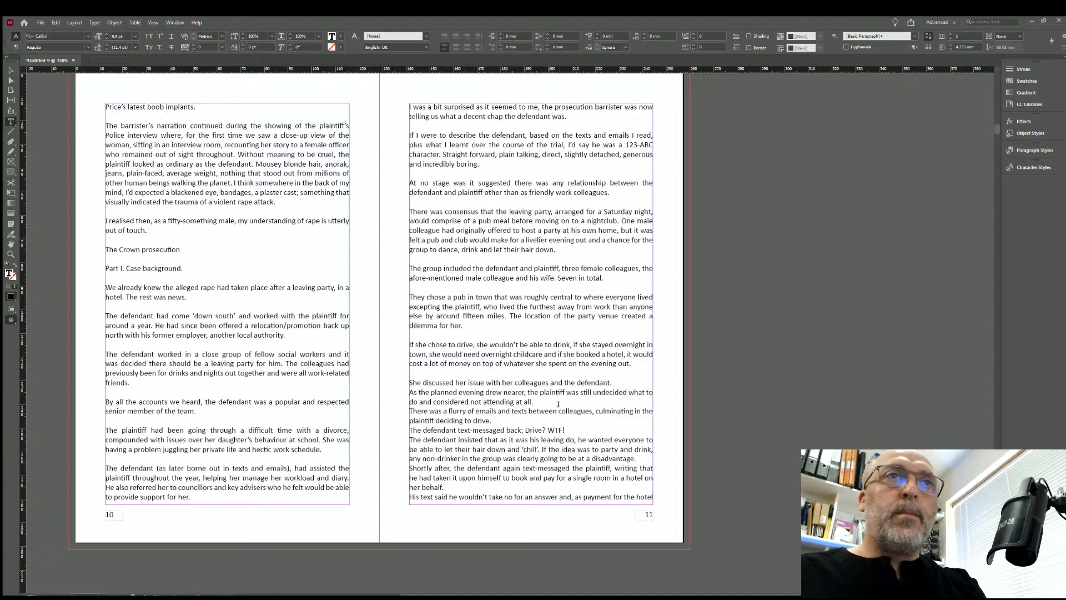
# Add blank lines on page 11 after "not attending at all" and "colleagues and the defendant", removing the stray line break inside "undecided".
pyautogui.press('Return')
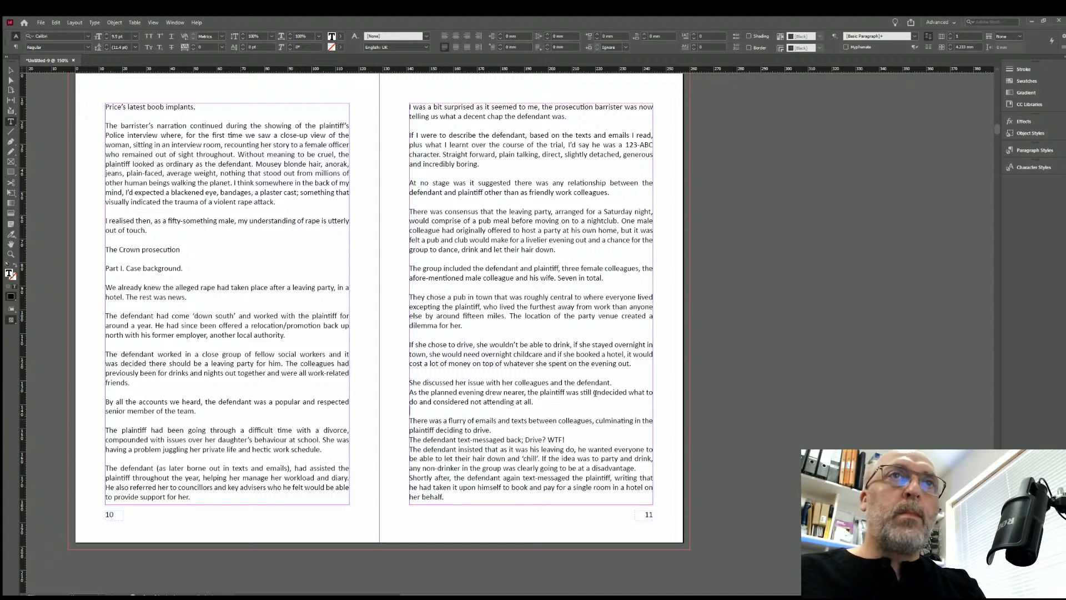
pyautogui.click(614, 387)
pyautogui.press('Return')
pyautogui.click(613, 383)
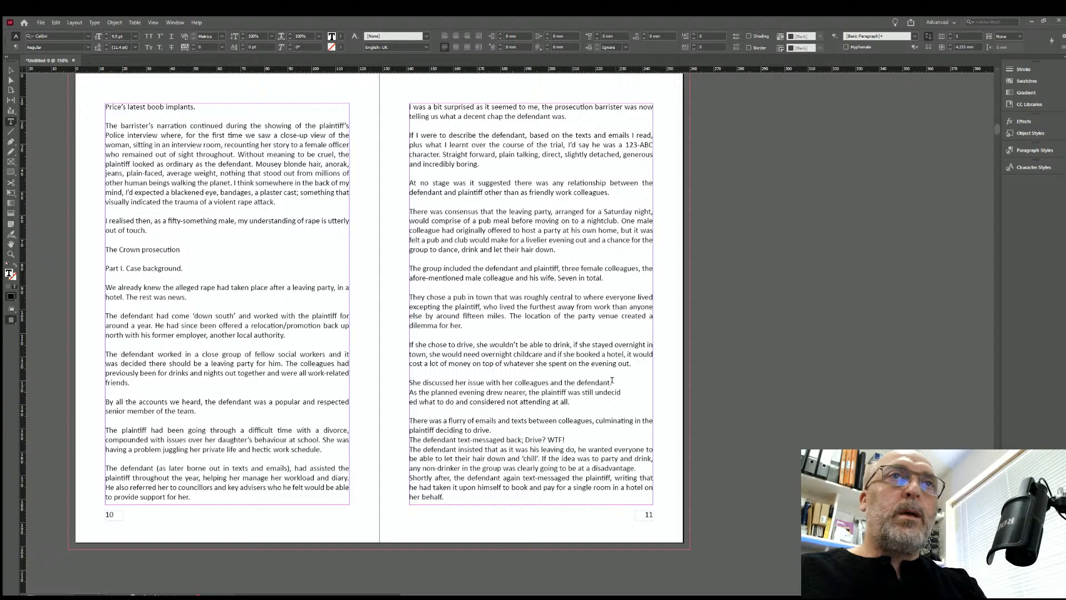
pyautogui.press('Return')
pyautogui.click(623, 397)
pyautogui.press('Delete')
# On page 11, insert blank lines after "plaintiff deciding to drive" and "Drive? WTF!".
pyautogui.click(502, 436)
pyautogui.press('Return')
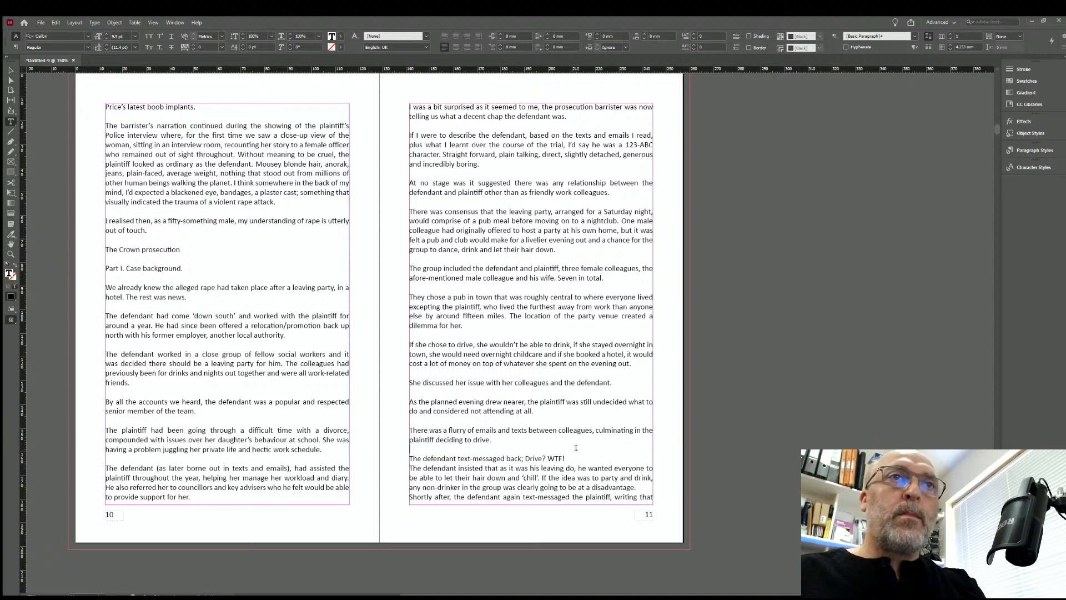
pyautogui.press('Return')
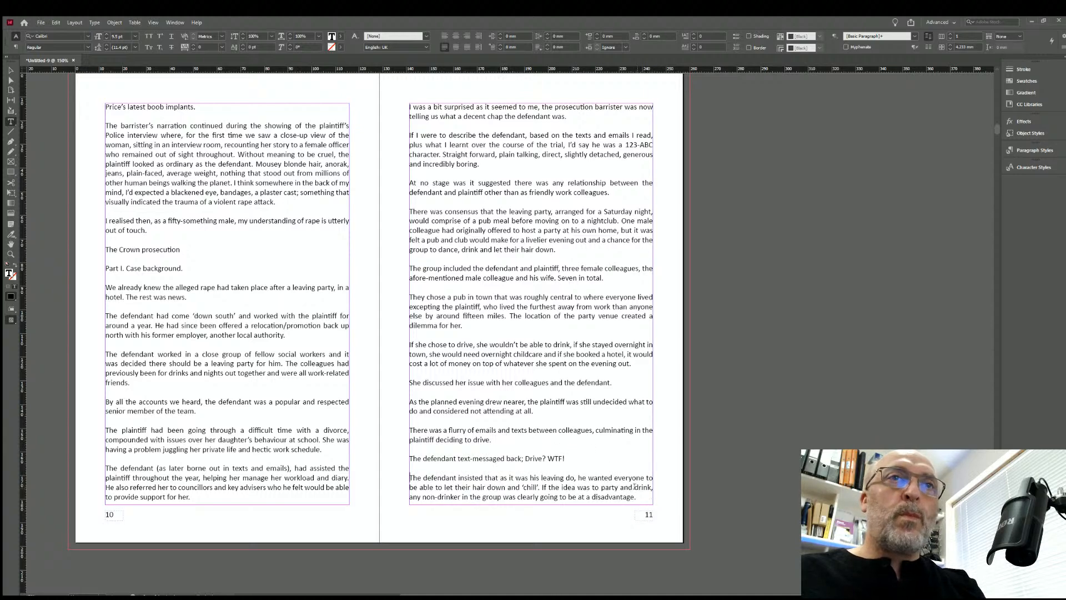
# On page 12, insert blank lines after the paragraphs ending "on her behalf", "at his leaving party" and "drinks during the night out".
pyautogui.scroll(-2, 435, 415)
pyautogui.scroll(-9, 435, 416)
pyautogui.click(142, 291)
pyautogui.press('Return')
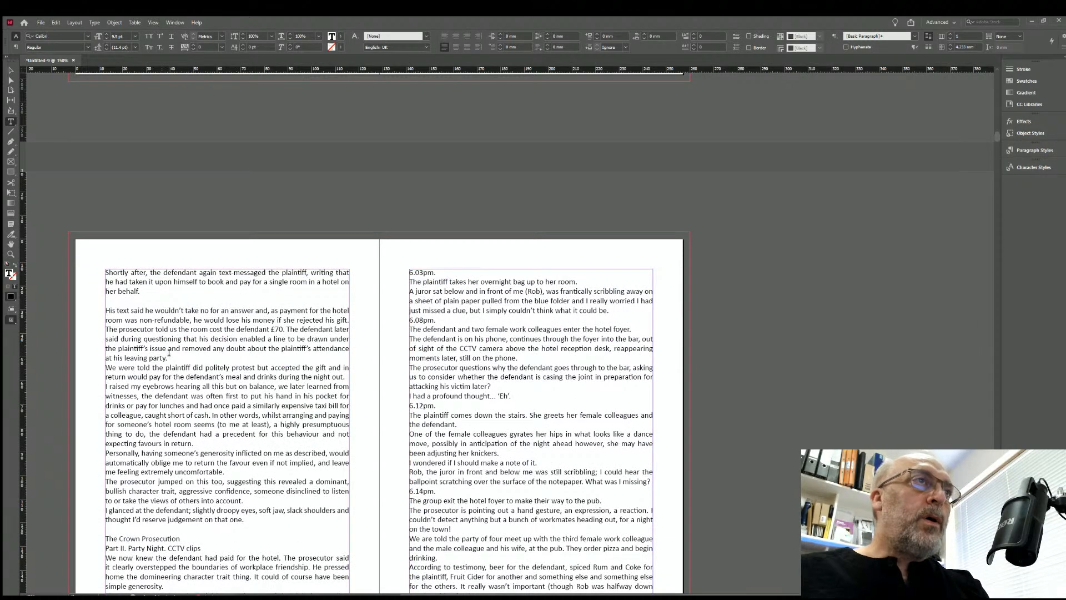
pyautogui.click(169, 356)
pyautogui.press('Return')
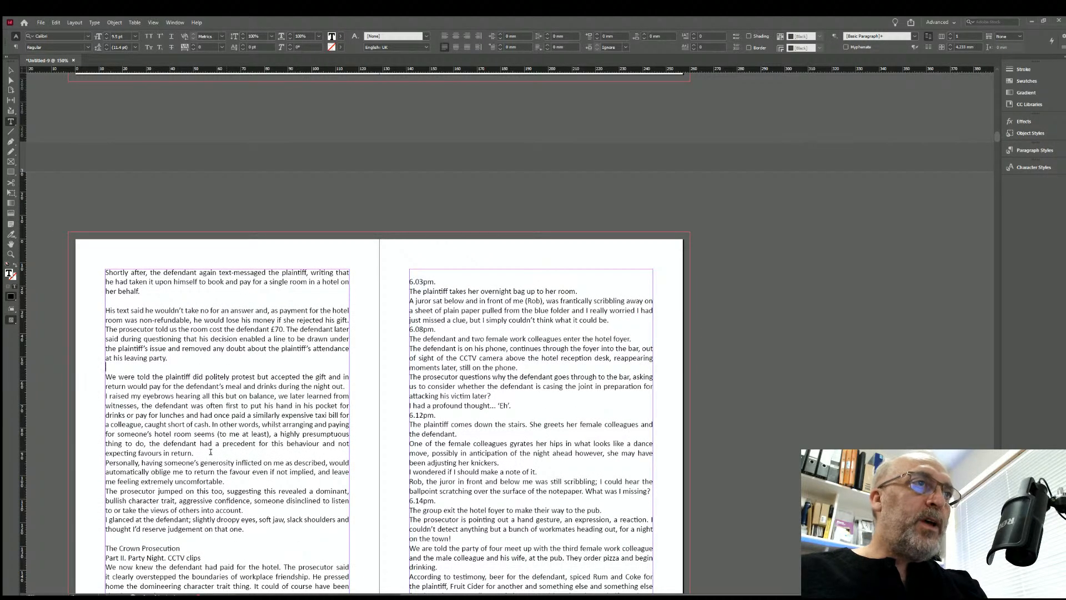
pyautogui.click(346, 384)
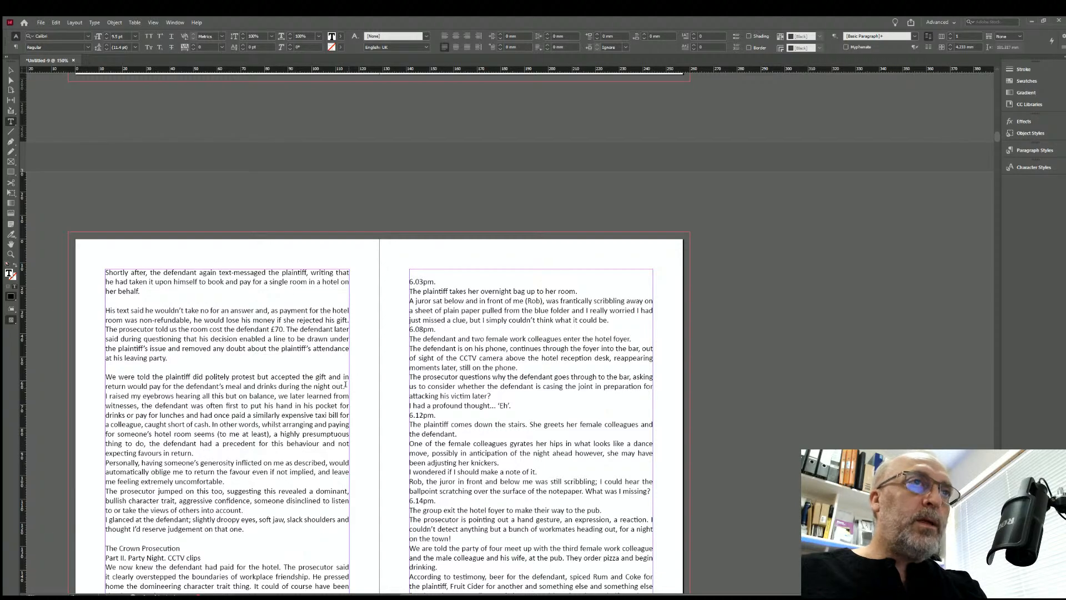
pyautogui.press('Return')
# Add blank lines on page 12 after "expecting favours in return", "feeling extremely uncomfortable" and "views of others into account".
pyautogui.click(202, 463)
pyautogui.press('Return')
pyautogui.click(224, 499)
pyautogui.press('Return')
pyautogui.click(247, 536)
pyautogui.press('Return')
# Insert a blank line after each of the page 12 headings "The Crown Prosecution" and "Part II. Party Night. CCTV clips".
pyautogui.scroll(-3, 245, 500)
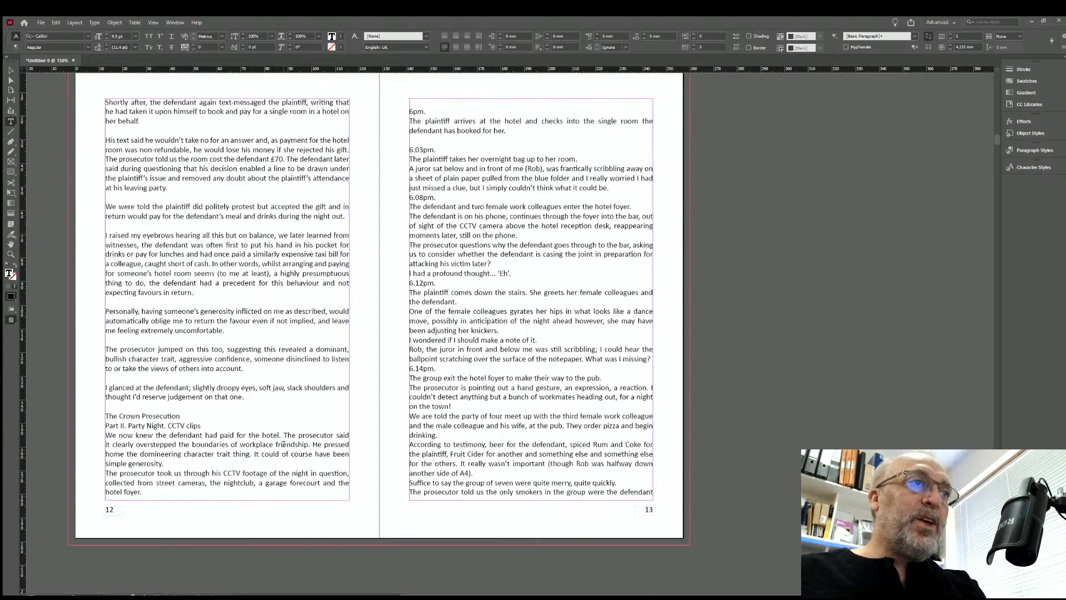
pyautogui.click(183, 415)
pyautogui.press('Return')
pyautogui.press('End')
pyautogui.press('Return')
pyautogui.scroll(-3, 227, 425)
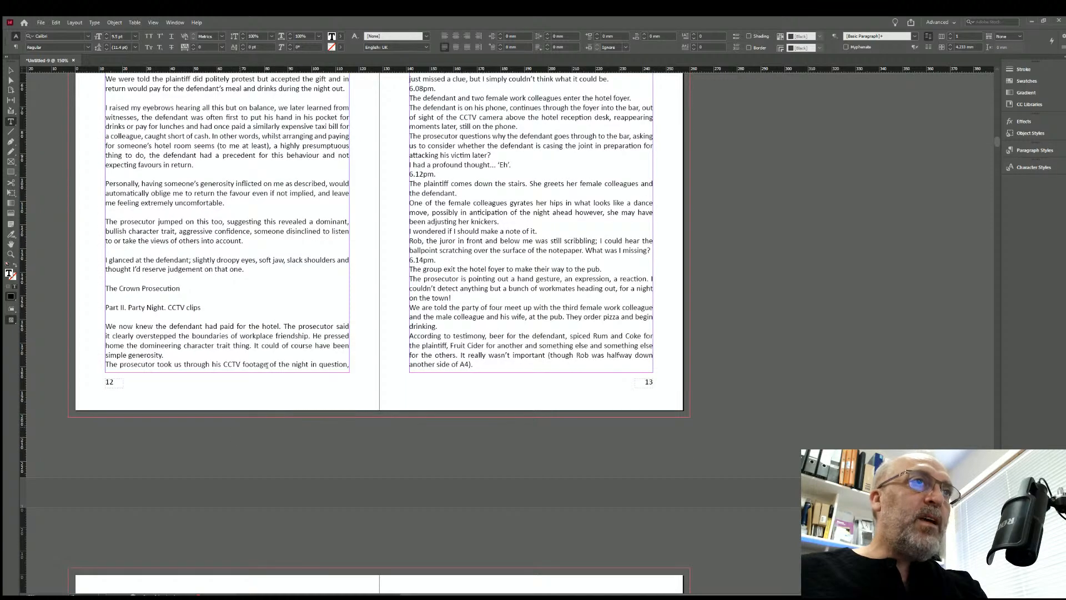
# Insert blank lines after "simple generosity." on page 12, then on page 13 after the 6.03pm overnight-bag line and before 6.08pm.
pyautogui.click(164, 355)
pyautogui.press('Return')
pyautogui.scroll(5, 221, 359)
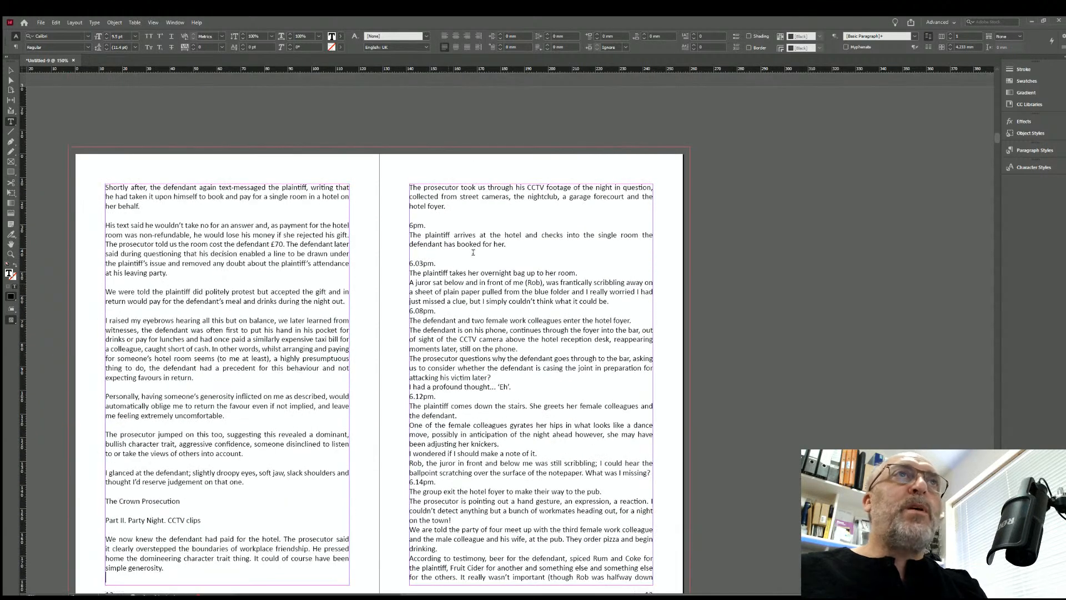
pyautogui.click(579, 273)
pyautogui.press('Return')
pyautogui.click(611, 310)
pyautogui.press('Return')
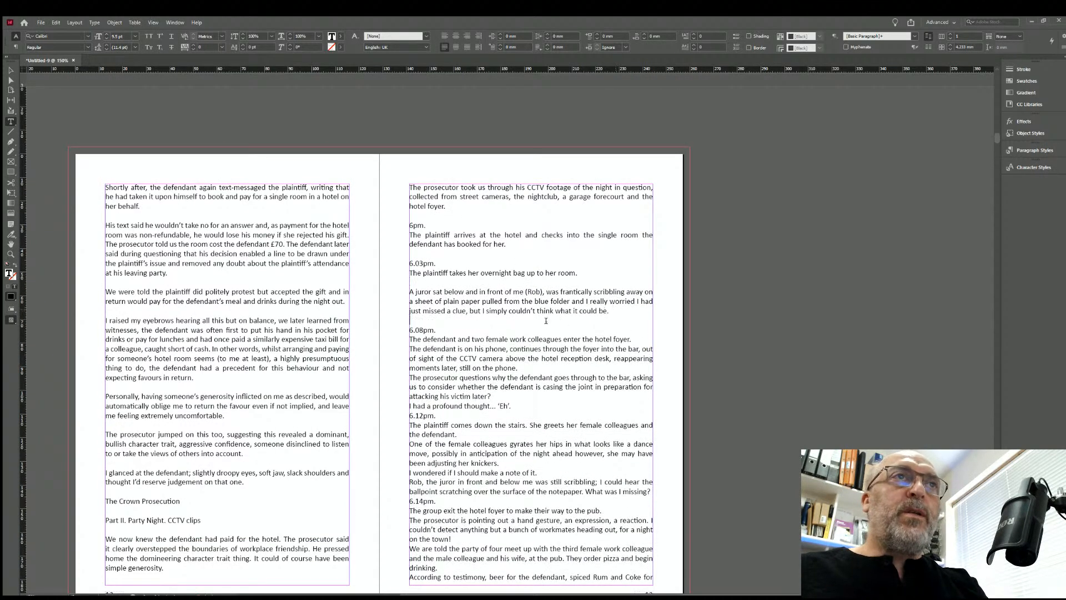
# Separate the 6.08pm paragraphs with blank lines after "enter the hotel foyer.", "still on the phone." and "attacking his victim later?".
pyautogui.click(634, 339)
pyautogui.press('Return')
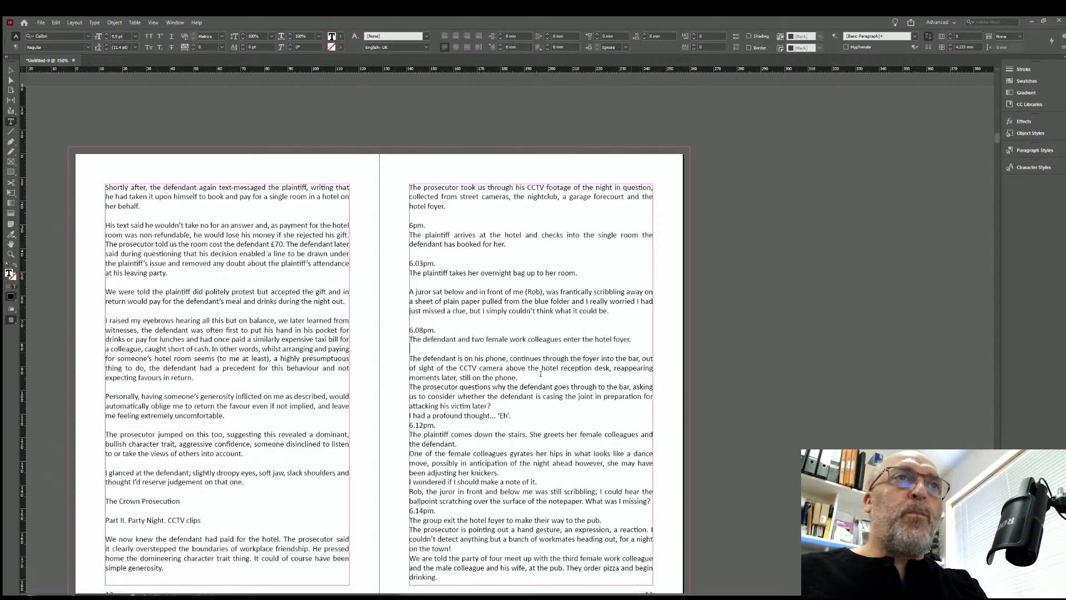
pyautogui.click(525, 377)
pyautogui.press('Return')
pyautogui.click(508, 416)
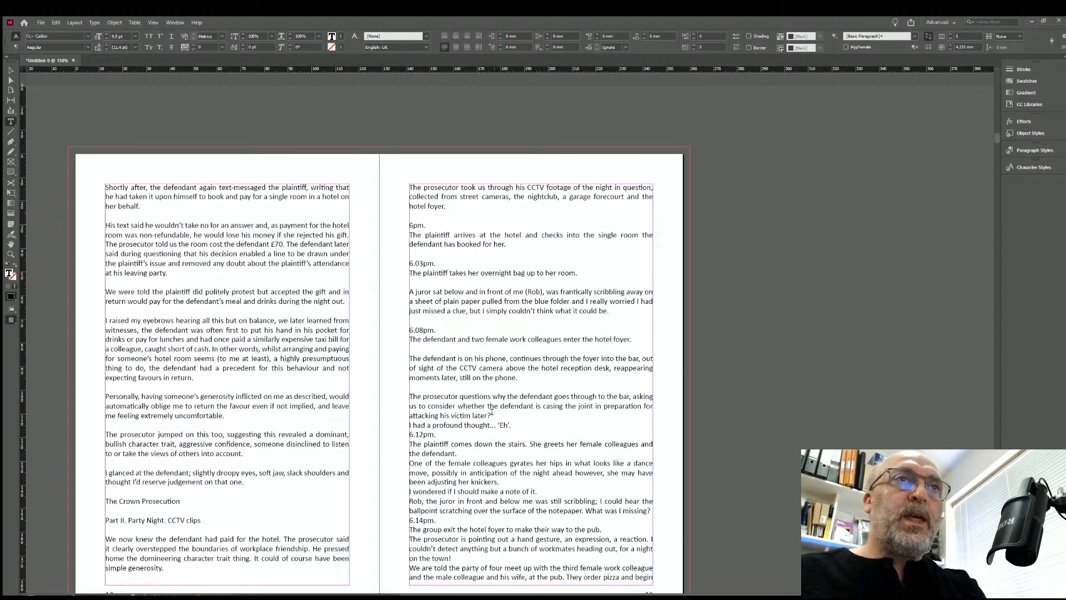
pyautogui.press('Return')
# Insert blank lines before 6.12pm, after the paragraph where the plaintiff comes downstairs, and after "been adjusting her knickers.".
pyautogui.click(513, 434)
pyautogui.press('Return')
pyautogui.click(459, 472)
pyautogui.press('Return')
pyautogui.click(506, 510)
pyautogui.press('Return')
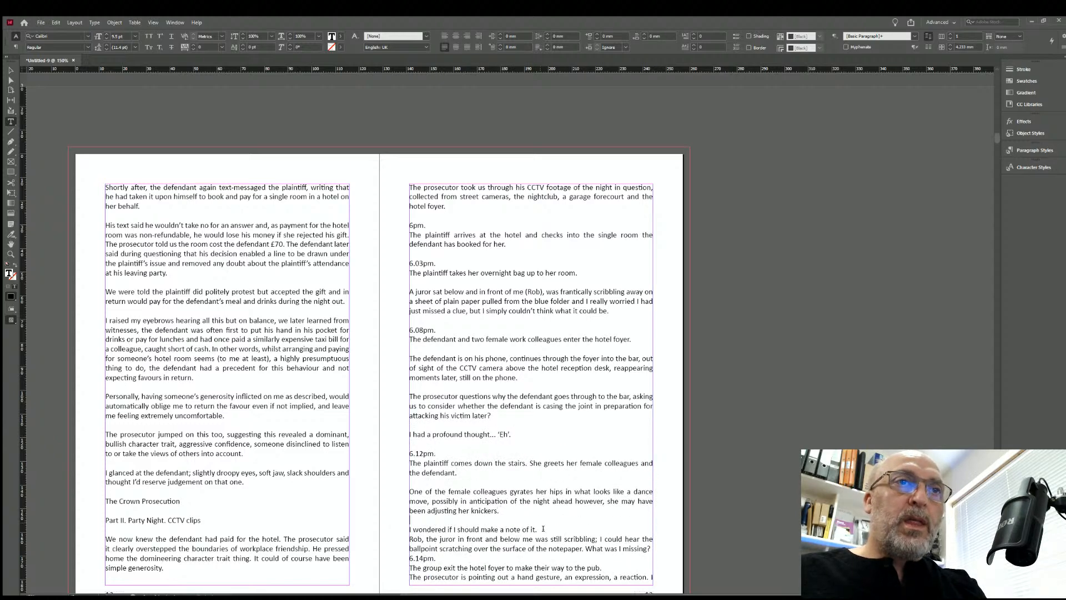
# Insert blank lines after "I wondered if I should make a note of it." and before the 6.14pm heading.
pyautogui.click(552, 523)
pyautogui.press('Return')
pyautogui.scroll(-5, 552, 523)
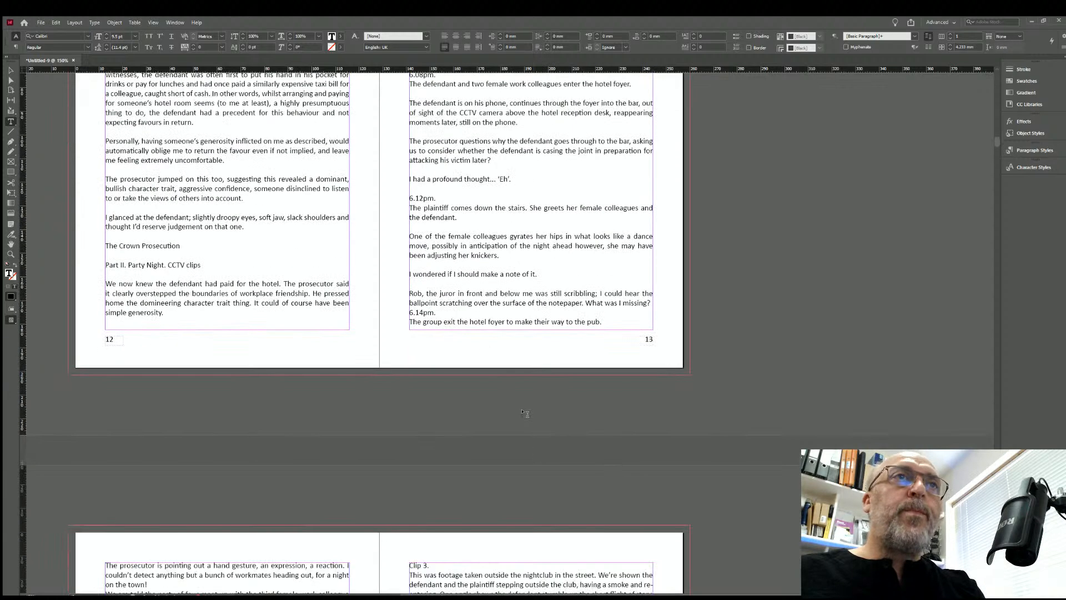
pyautogui.click(651, 302)
pyautogui.press('Return')
# Add a blank line after the opening line of page 14, ending "make their way to the pub.".
pyautogui.scroll(-1, 395, 418)
pyautogui.scroll(-8, 394, 418)
pyautogui.scroll(3, 419, 144)
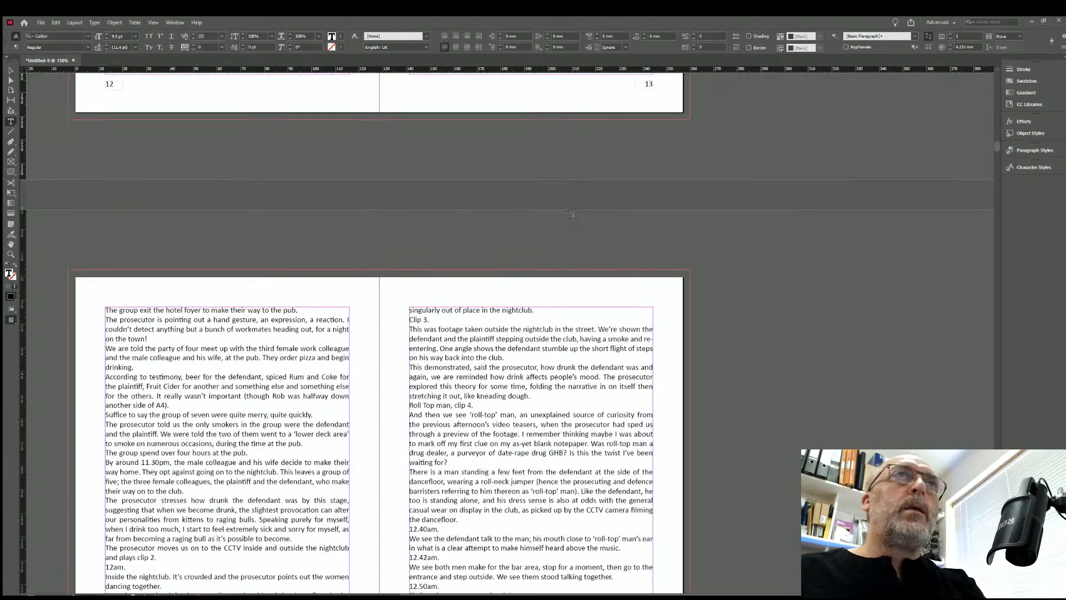
pyautogui.scroll(3, 419, 144)
pyautogui.scroll(-2, 300, 298)
pyautogui.click(300, 309)
pyautogui.press('Return')
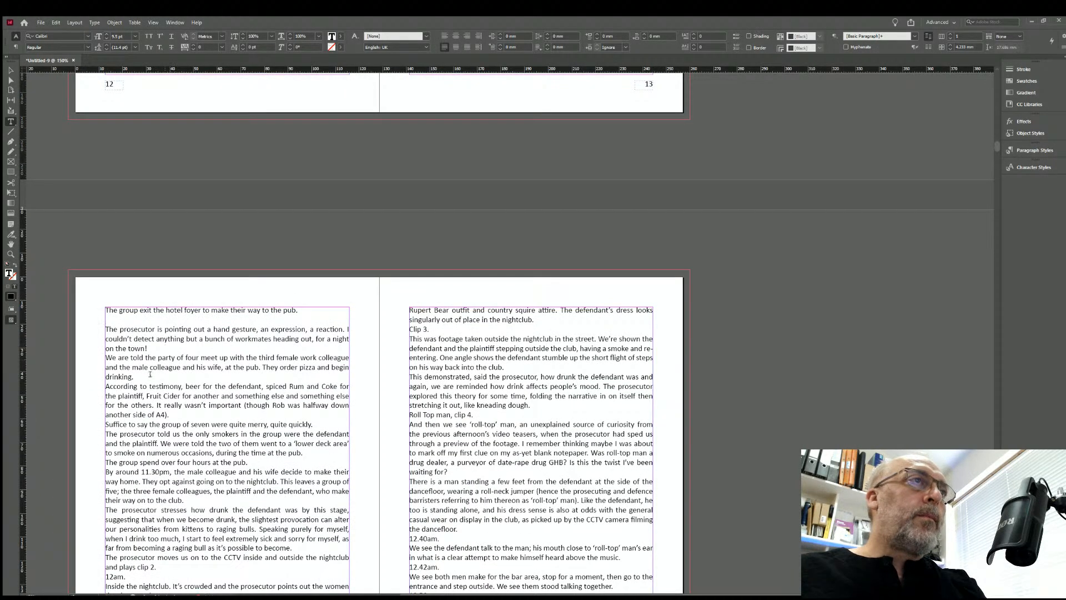
# Separate the page 14 paragraphs with blank lines after "on the town!", "begin drinking.", "another side of A4)." and "quite quickly.".
pyautogui.click(162, 345)
pyautogui.press('Return')
pyautogui.click(170, 433)
pyautogui.press('Return')
pyautogui.click(312, 452)
pyautogui.press('Return')
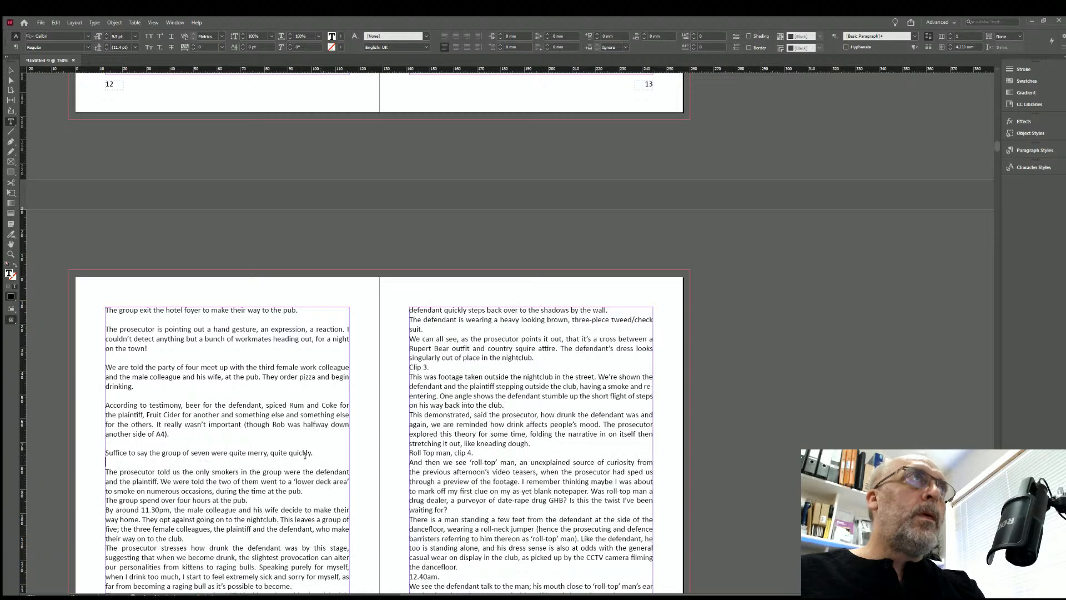
# Insert blank lines after "during the time at the pub." and after "The group spend over four hours at the pub.".
pyautogui.scroll(-3, 294, 462)
pyautogui.click(305, 406)
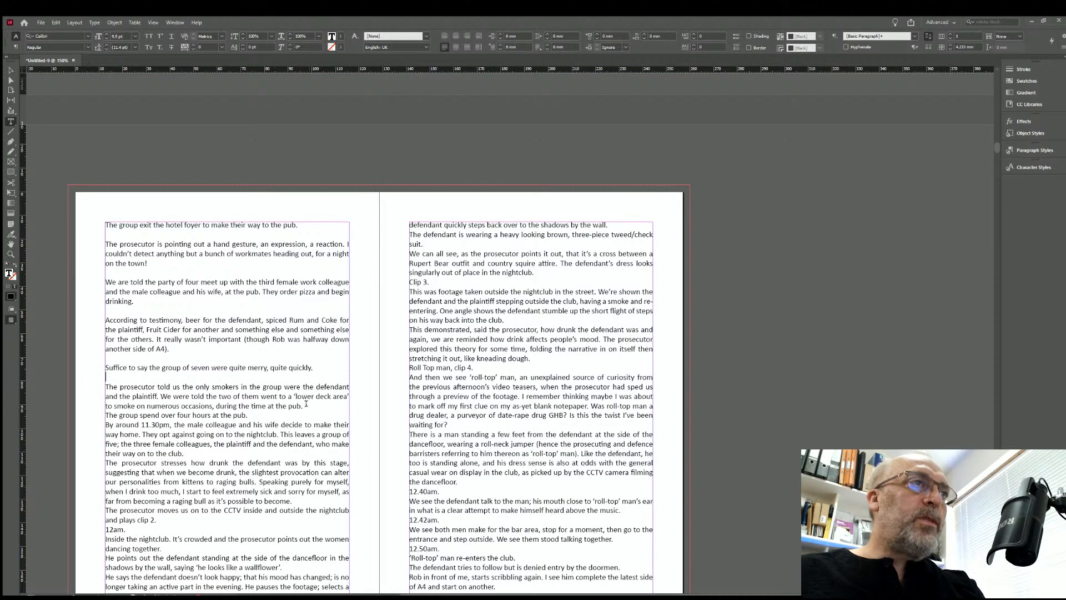
pyautogui.press('Return')
pyautogui.click(255, 424)
pyautogui.press('Return')
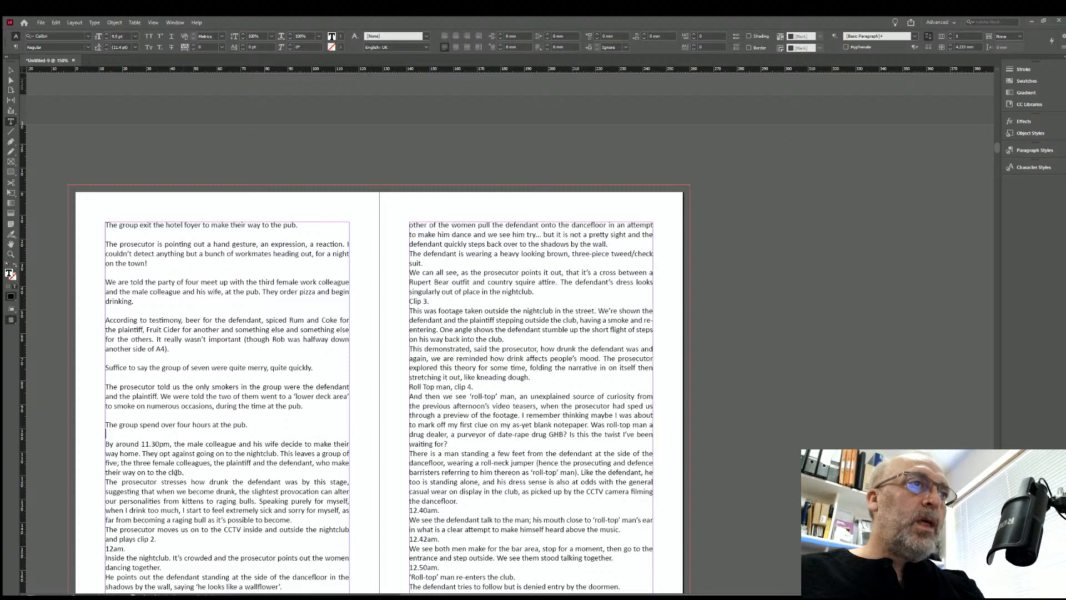
# Insert blank lines after "their way on to the club.", "as it's possible to become." and "and plays clip 2." on page 14.
pyautogui.click(193, 472)
pyautogui.press('Return')
pyautogui.click(293, 529)
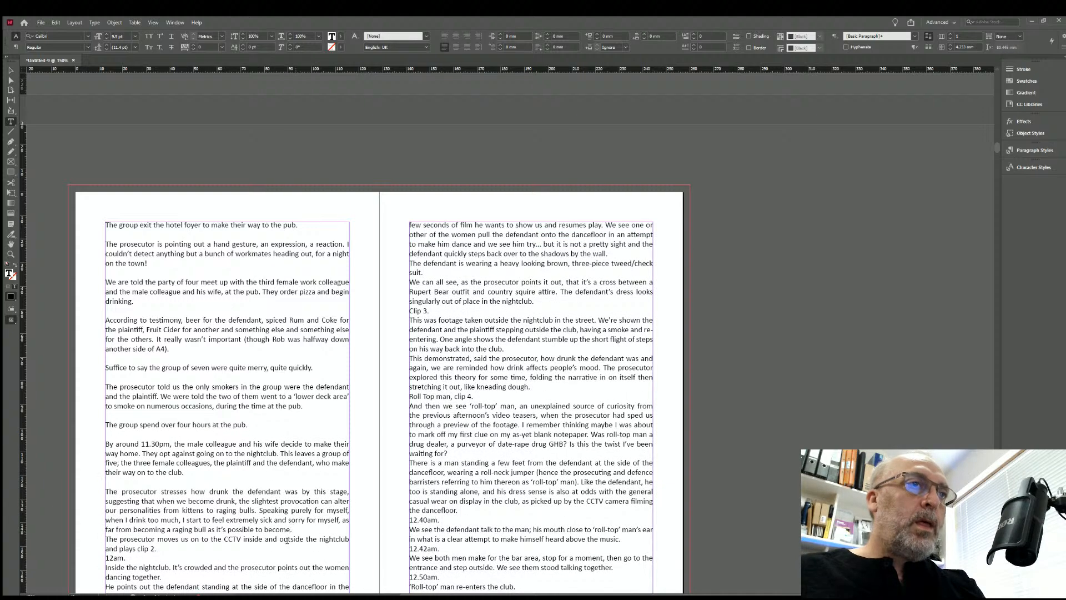
pyautogui.press('Return')
pyautogui.click(164, 557)
pyautogui.press('Return')
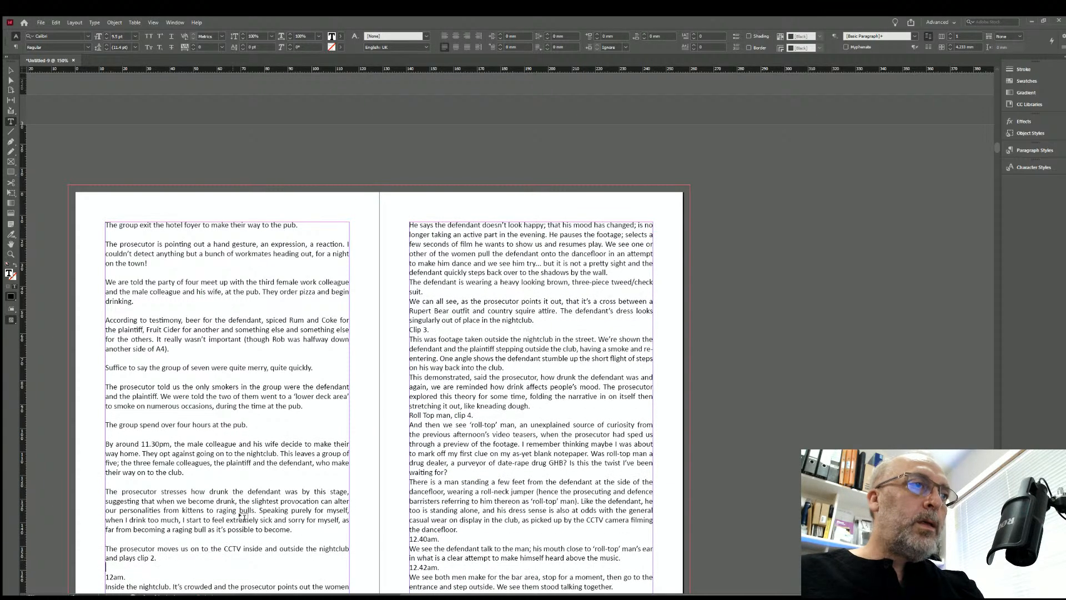
# Add blank lines after "dancing together." at the foot of page 14 and after the "wallflower" line opening page 15.
pyautogui.scroll(-3, 242, 529)
pyautogui.click(307, 430)
pyautogui.press('Return')
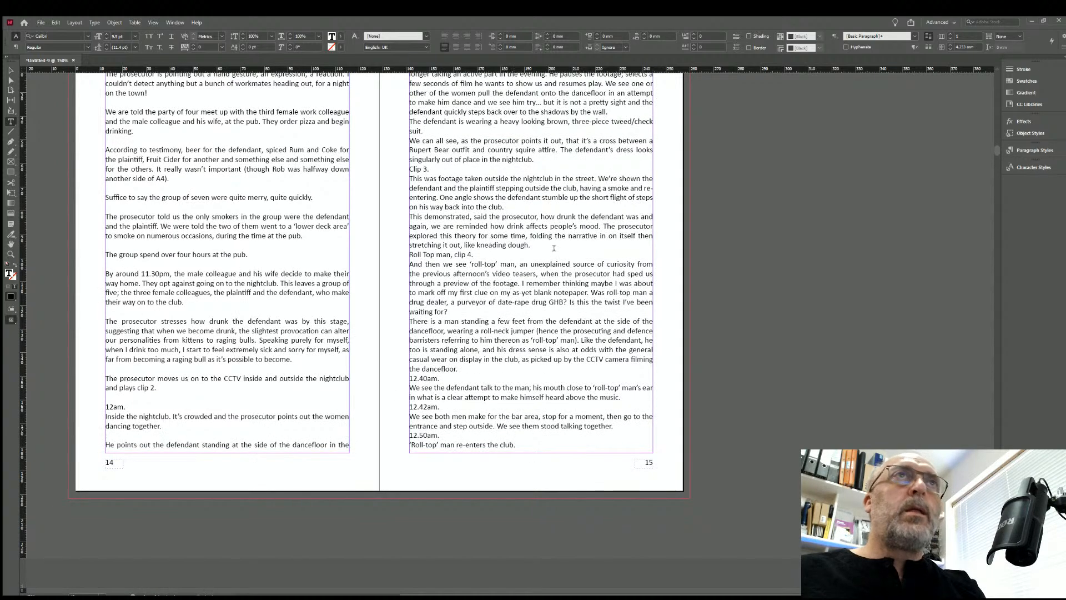
pyautogui.scroll(3, 650, 192)
pyautogui.click(585, 223)
pyautogui.press('Return')
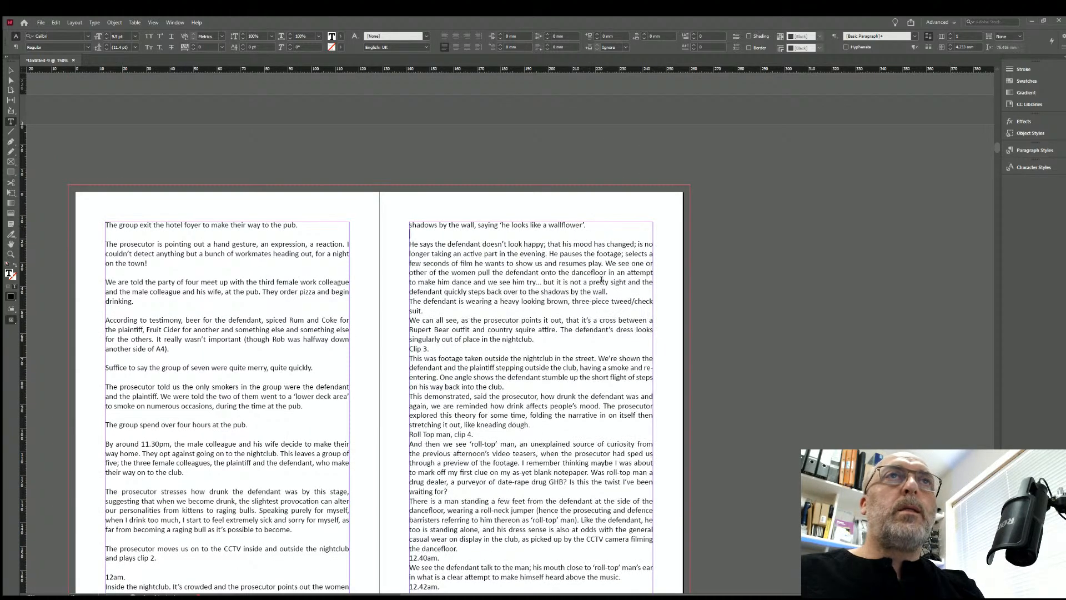
# Insert blank lines on page 15 after "shadows by the wall.", after the tweed suit sentence and before the Clip 3 heading.
pyautogui.click(609, 290)
pyautogui.press('Return')
pyautogui.click(435, 319)
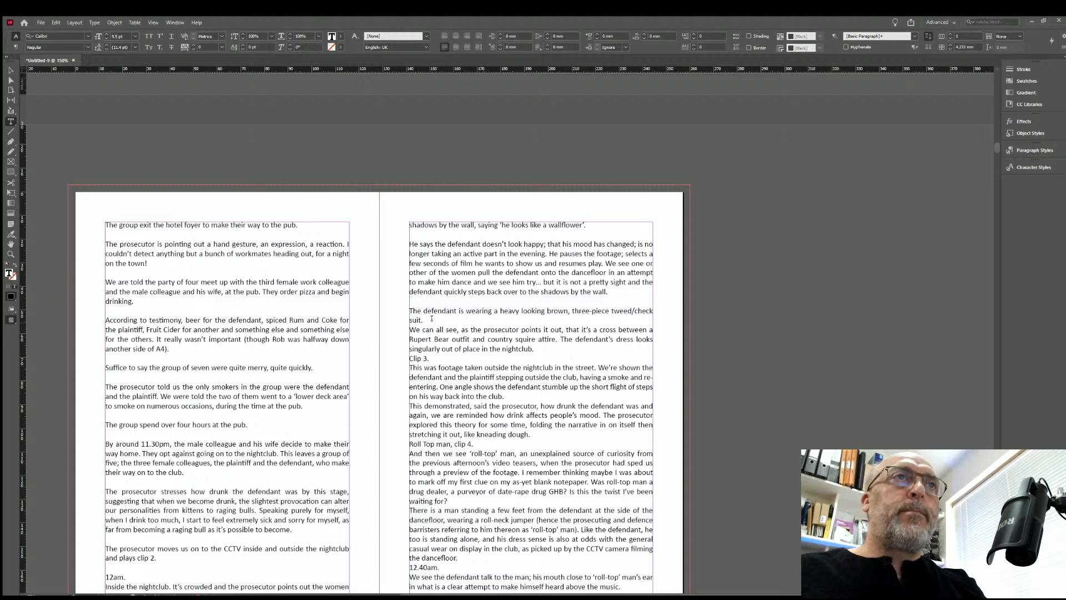
pyautogui.press('Return')
pyautogui.click(549, 354)
pyautogui.press('Return')
# Insert a blank line after "on his way back into the club." and remove the stray break inside the word "prosecutor".
pyautogui.click(511, 421)
pyautogui.press('Return')
pyautogui.click(507, 415)
pyautogui.press('Return')
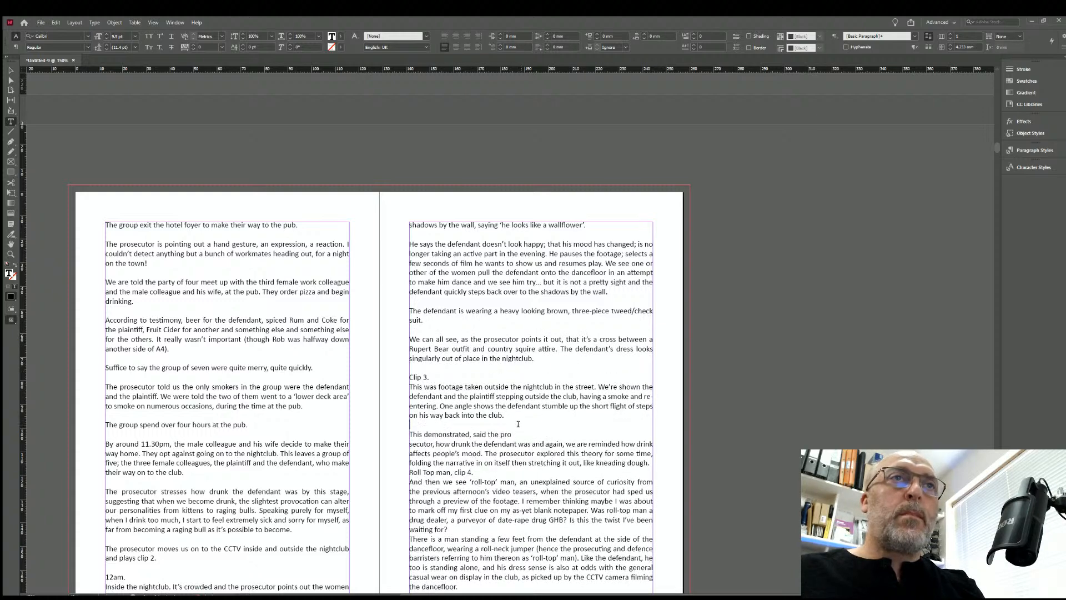
pyautogui.press('Delete')
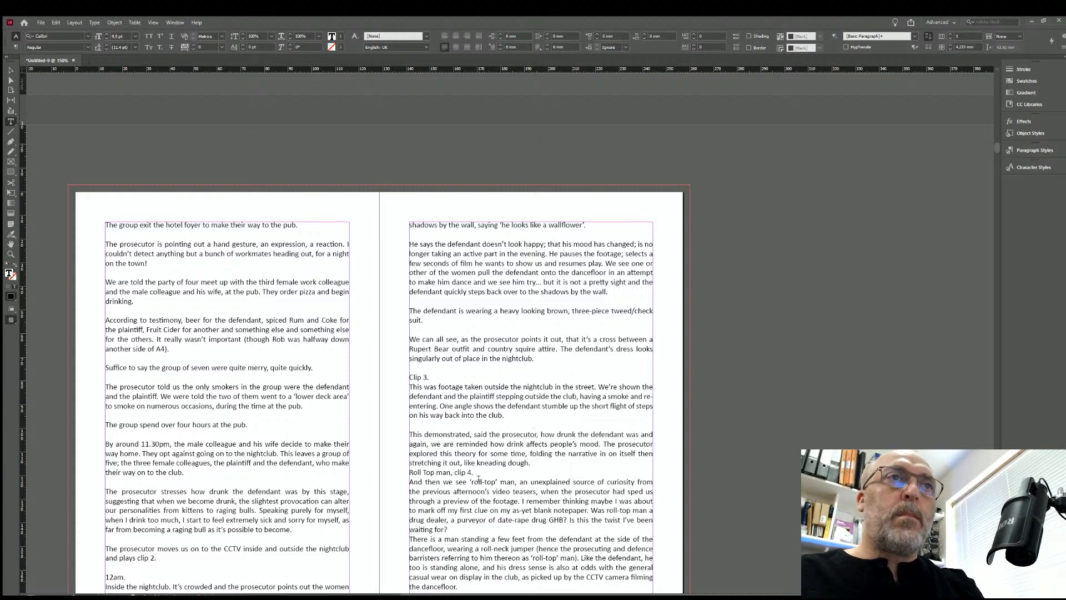
# Insert blank lines before "Roll Top man, clip 4.", after "waiting for?" and before the 12.40am heading.
pyautogui.click(536, 460)
pyautogui.press('Return')
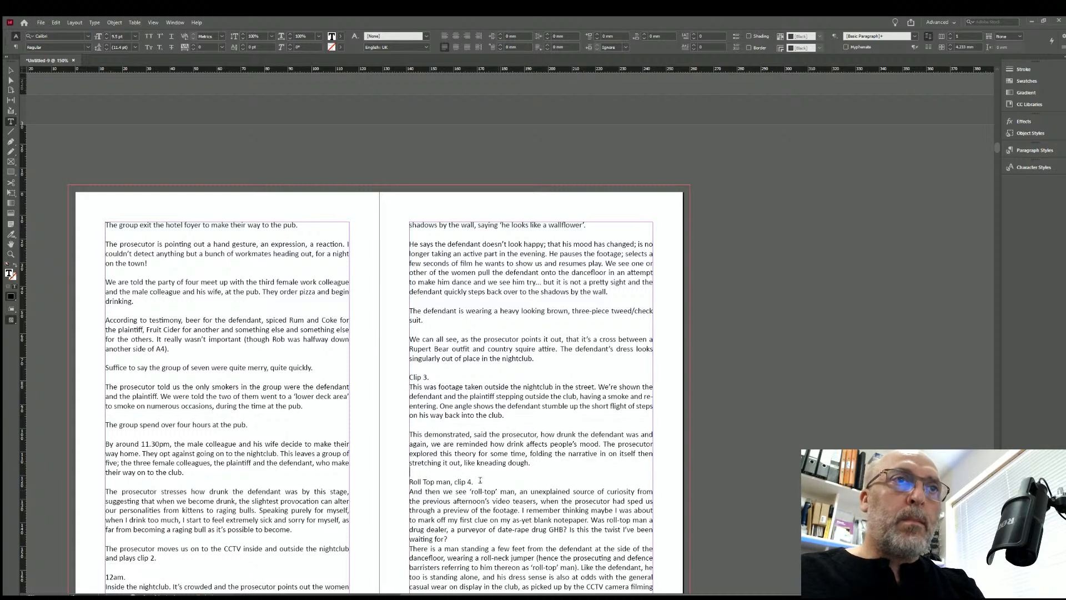
pyautogui.scroll(-5, 540, 471)
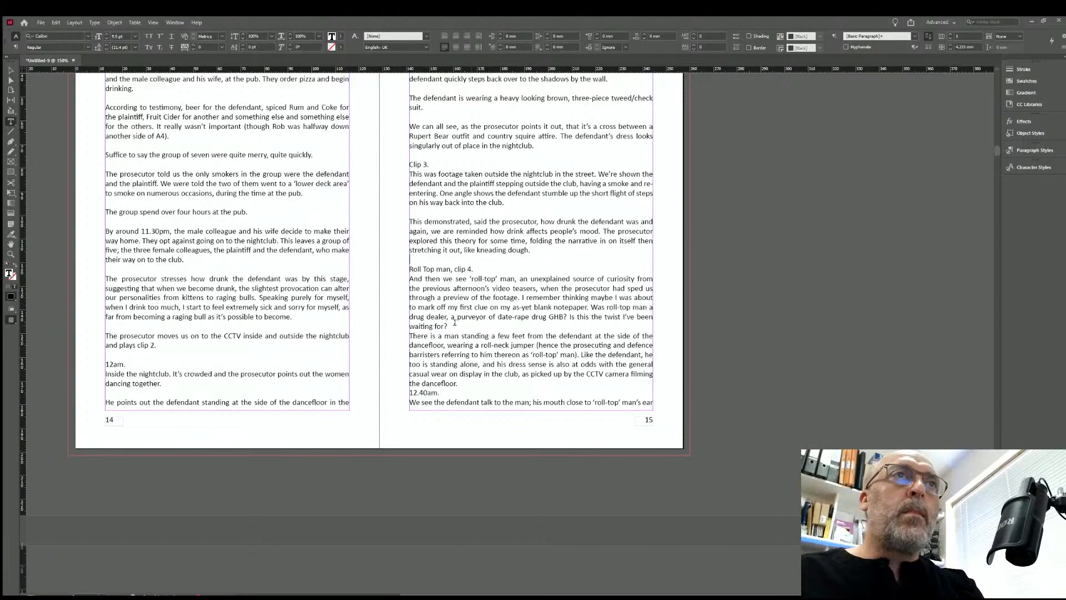
pyautogui.press('Return')
pyautogui.click(461, 392)
pyautogui.press('Return')
# Insert blank lines on page 16 between the 12.40am, 12.42am and 12.50am entries.
pyautogui.scroll(-6, 392, 427)
pyautogui.click(143, 391)
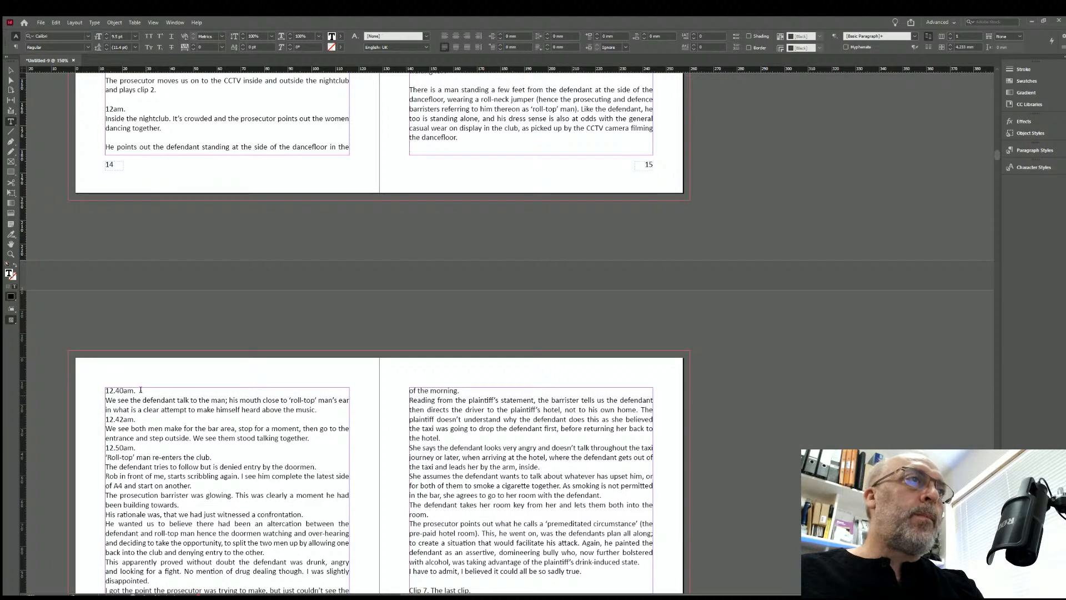
pyautogui.click(315, 408)
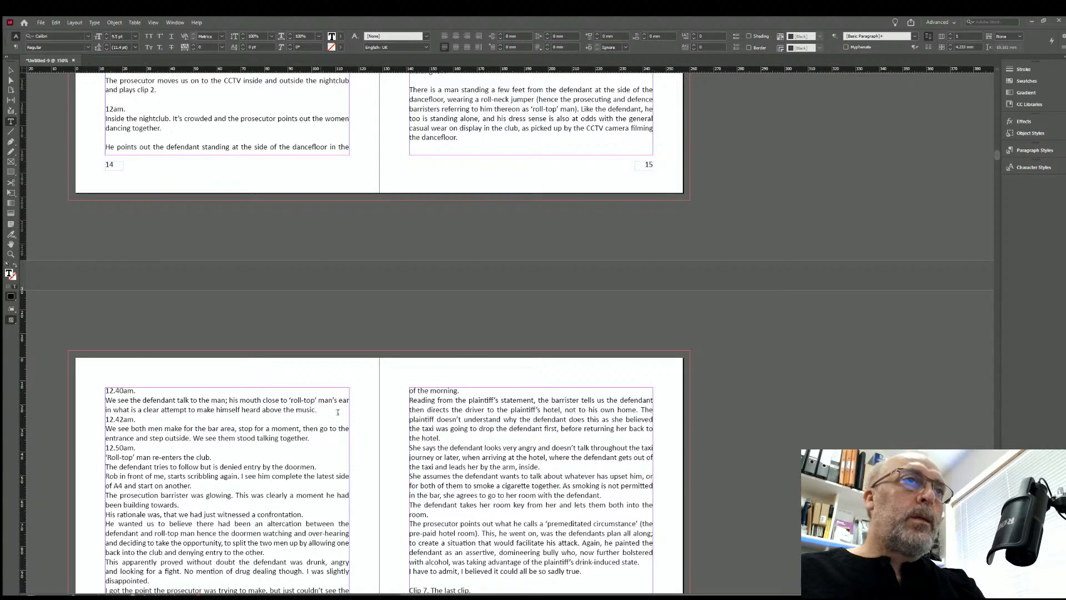
pyautogui.press('Return')
pyautogui.click(310, 446)
pyautogui.press('Return')
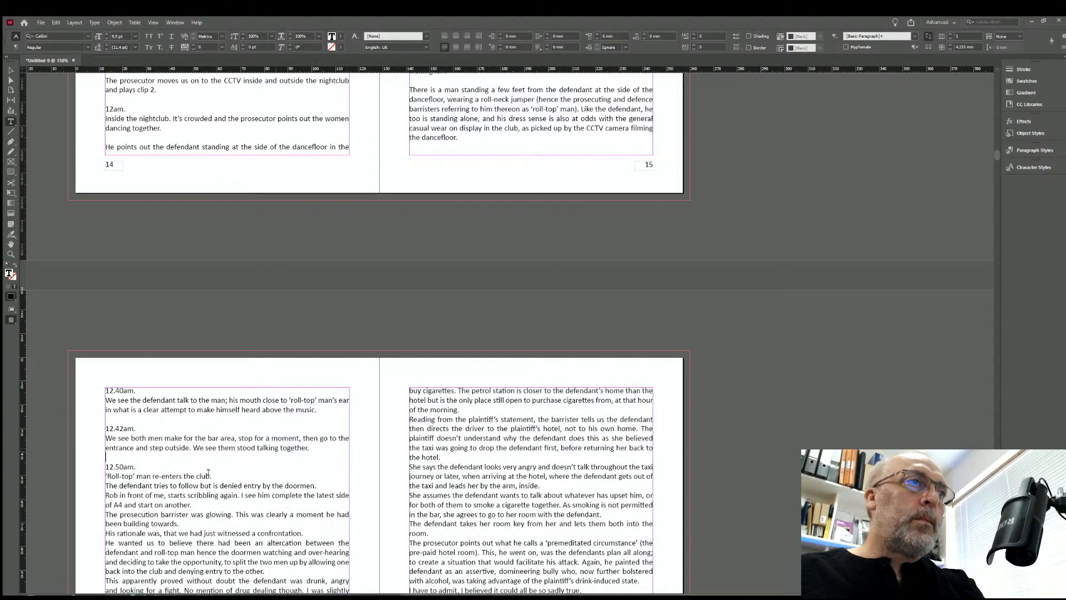
# Insert blank lines after "re-enters the club.", "denied entry by the doormen." and "of A4 and start on another." on page 16.
pyautogui.click(253, 479)
pyautogui.press('Return')
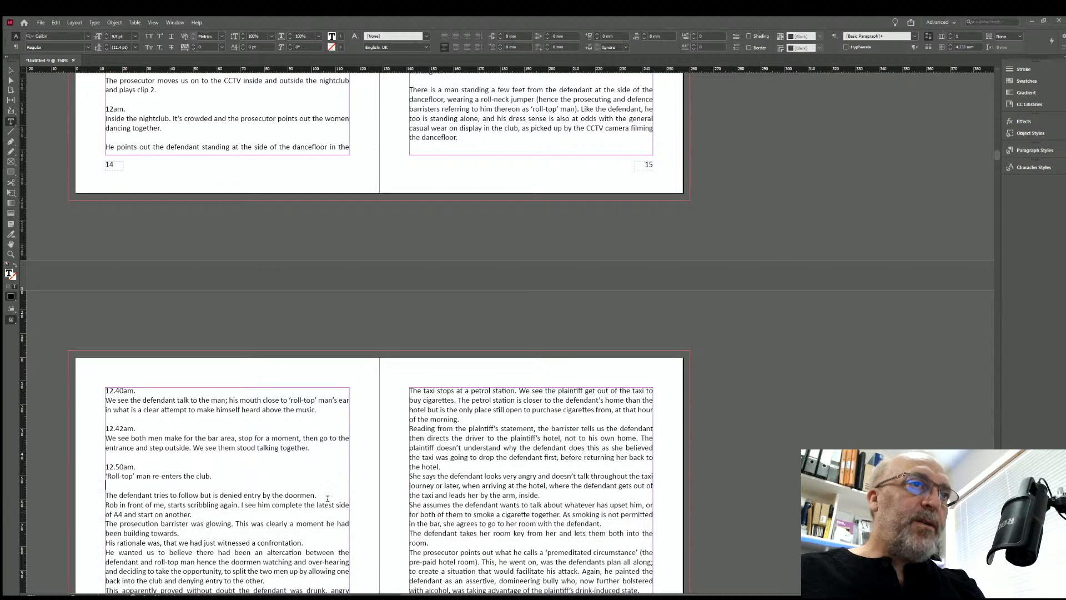
pyautogui.click(318, 493)
pyautogui.press('Return')
pyautogui.click(217, 524)
pyautogui.press('Return')
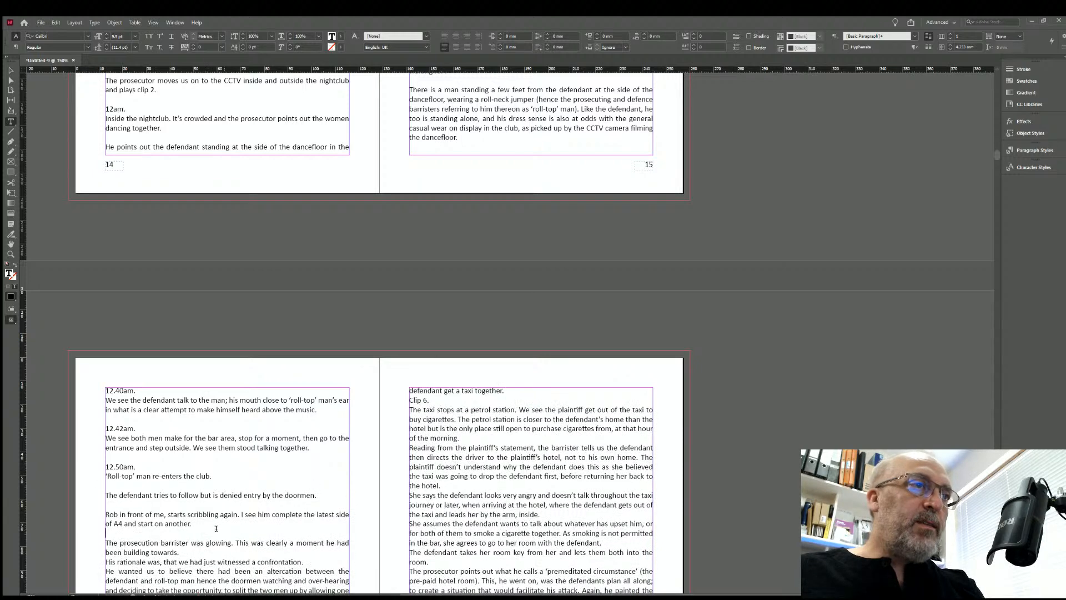
# Add blank lines after "been building towards.", "just witnessed a confrontation." and "denying entry to the other." on page 16.
pyautogui.click(183, 551)
pyautogui.press('Return')
pyautogui.scroll(-5, 289, 400)
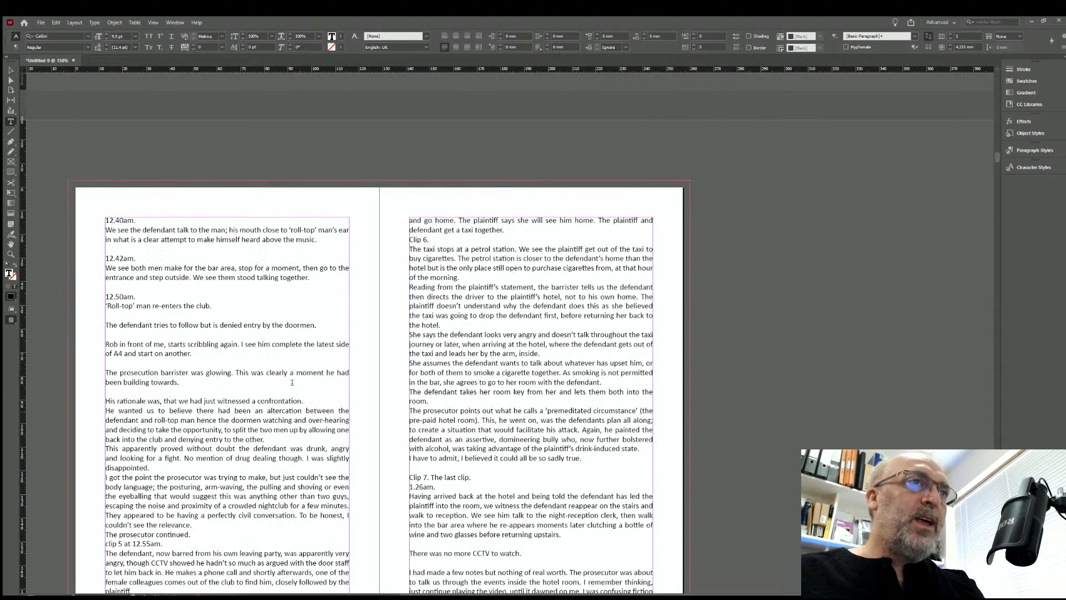
pyautogui.click(303, 399)
pyautogui.press('Return')
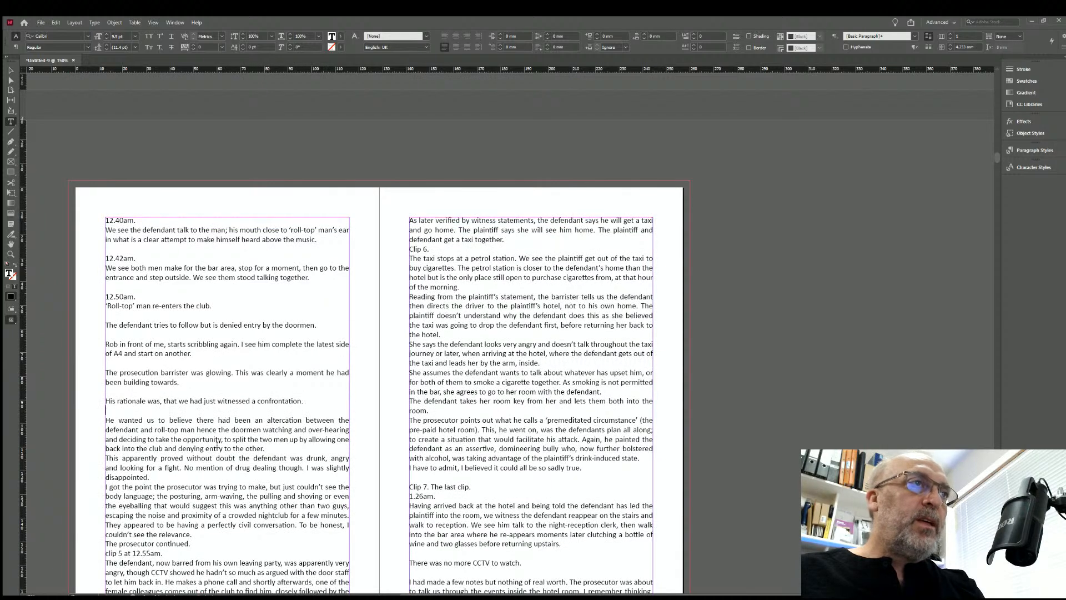
pyautogui.click(265, 447)
pyautogui.press('Return')
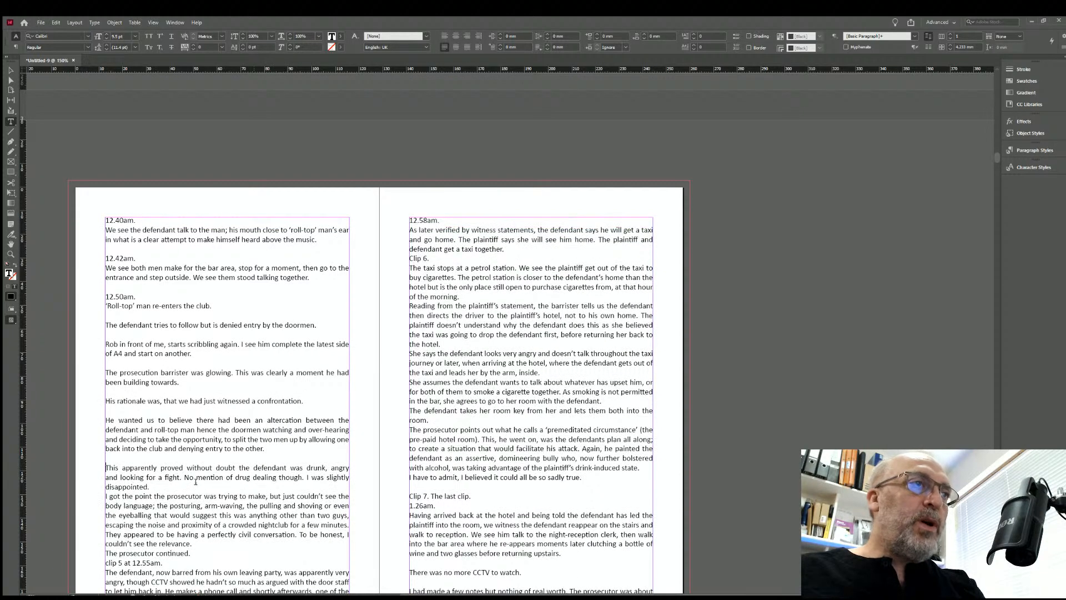
# Insert blank lines after "disappointed.", "couldn't see the relevance." and "The prosecutor continued." on page 16.
pyautogui.click(159, 486)
pyautogui.press('Return')
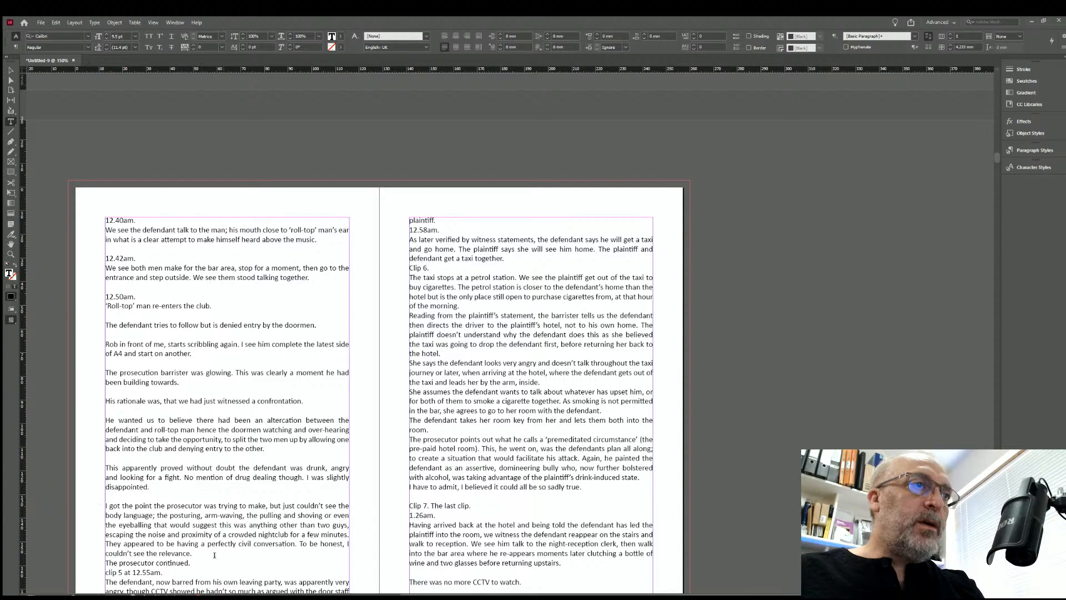
pyautogui.click(195, 553)
pyautogui.press('Return')
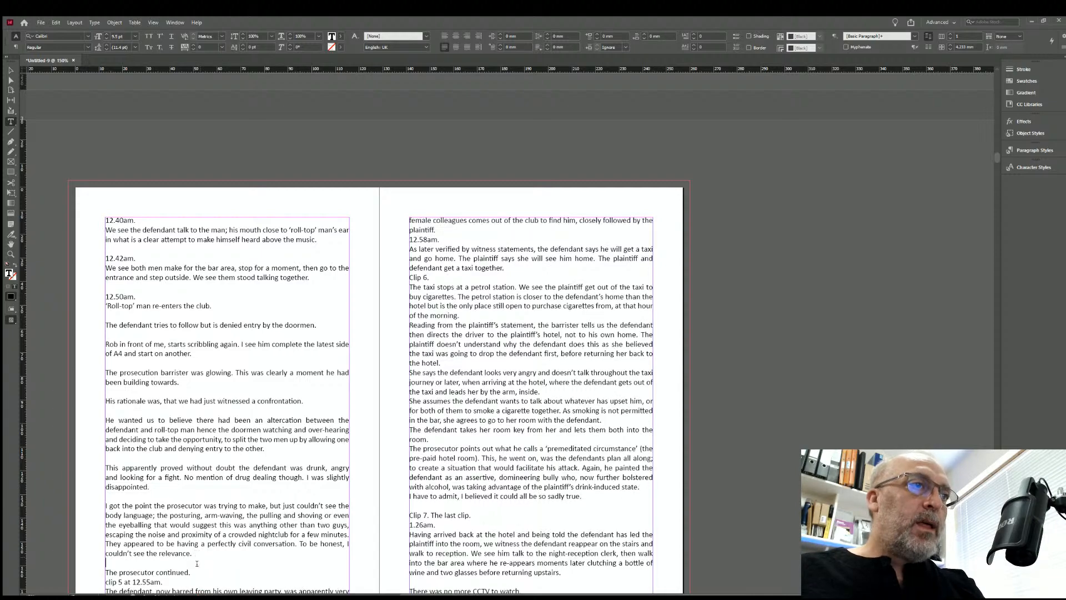
pyautogui.click(192, 570)
pyautogui.press('Return')
# Insert blank lines before the 12.58am heading and before the Clip 6 heading on page 17.
pyautogui.scroll(-3, 255, 528)
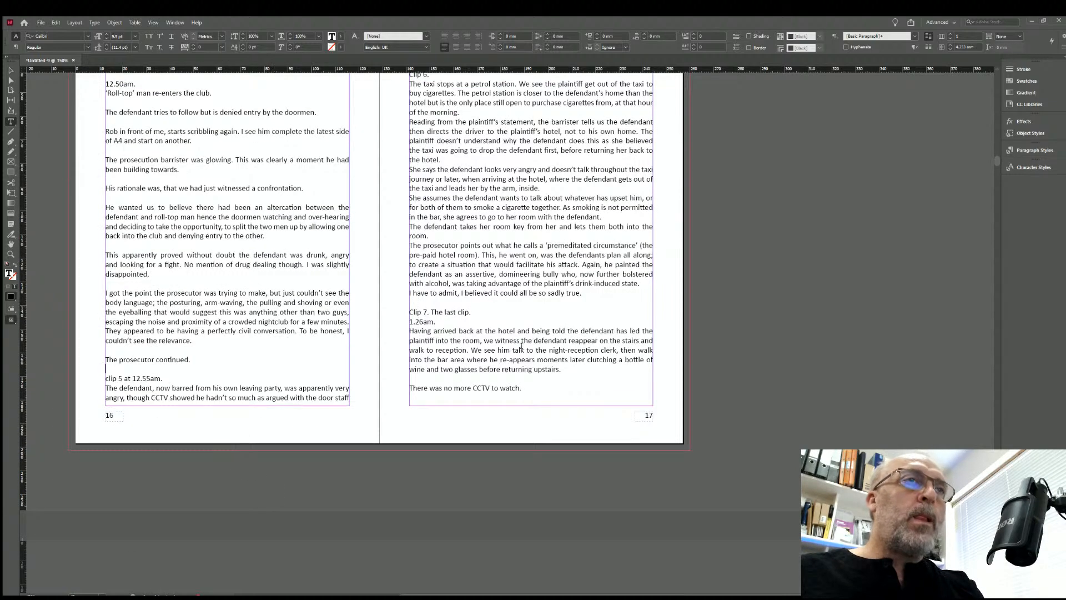
pyautogui.scroll(2, 403, 354)
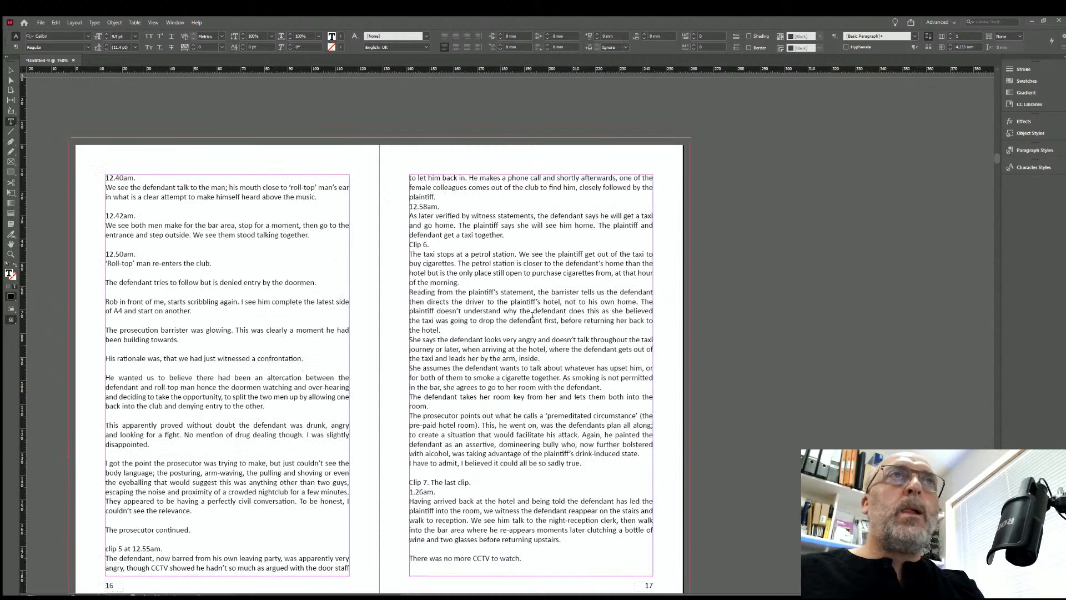
pyautogui.click(443, 197)
pyautogui.press('Return')
pyautogui.click(504, 244)
pyautogui.press('Return')
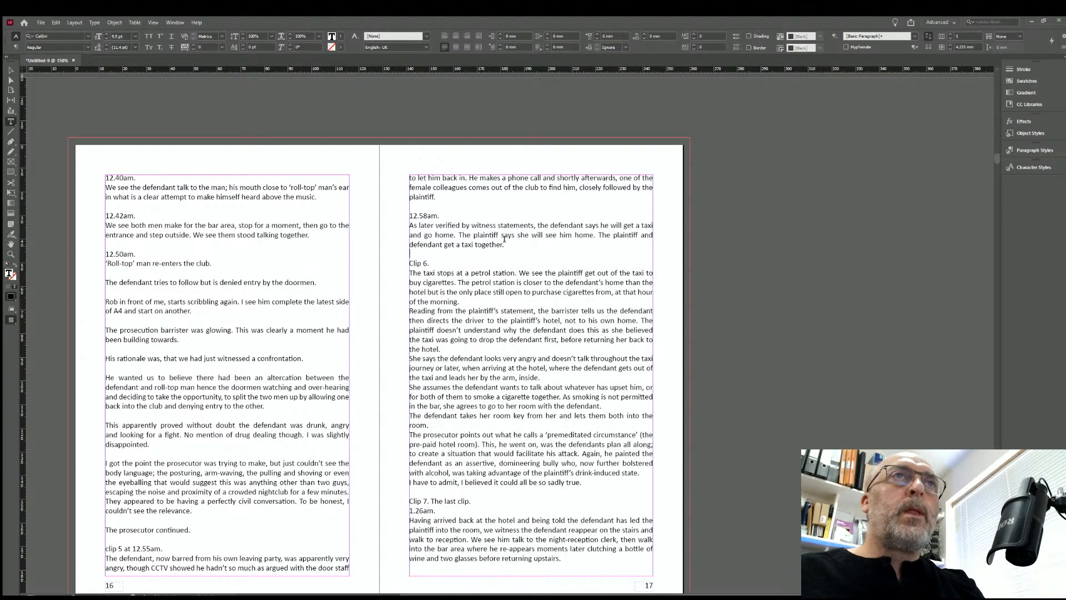
# Separate the Clip 6 paragraphs with blank lines after "of the morning.", "the hotel." and "leads her by the arm, inside.".
pyautogui.click(460, 301)
pyautogui.press('Return')
pyautogui.click(441, 358)
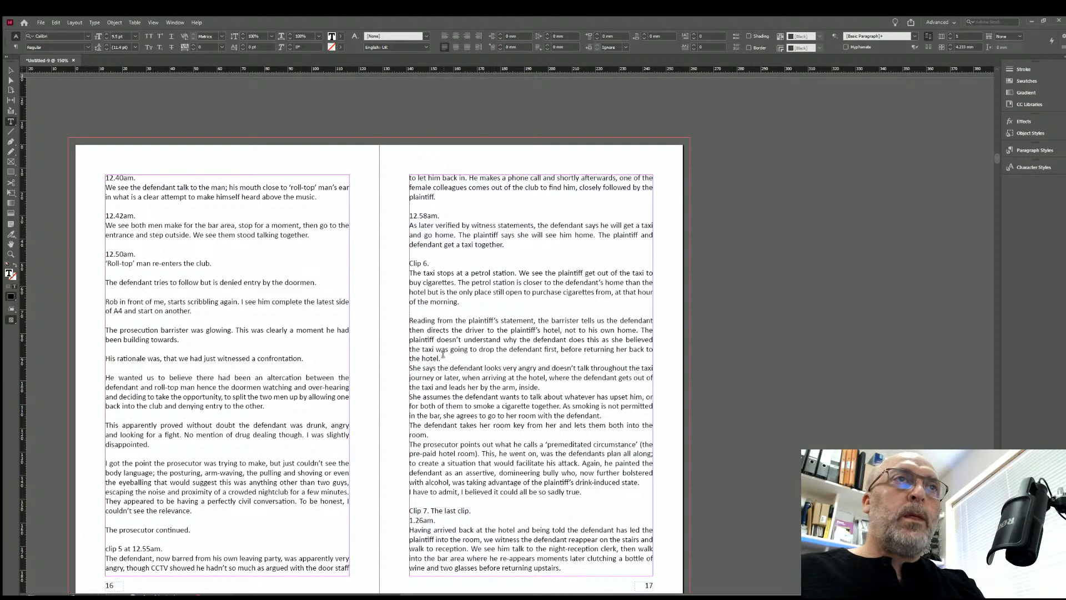
pyautogui.press('Return')
pyautogui.click(541, 397)
pyautogui.press('Return')
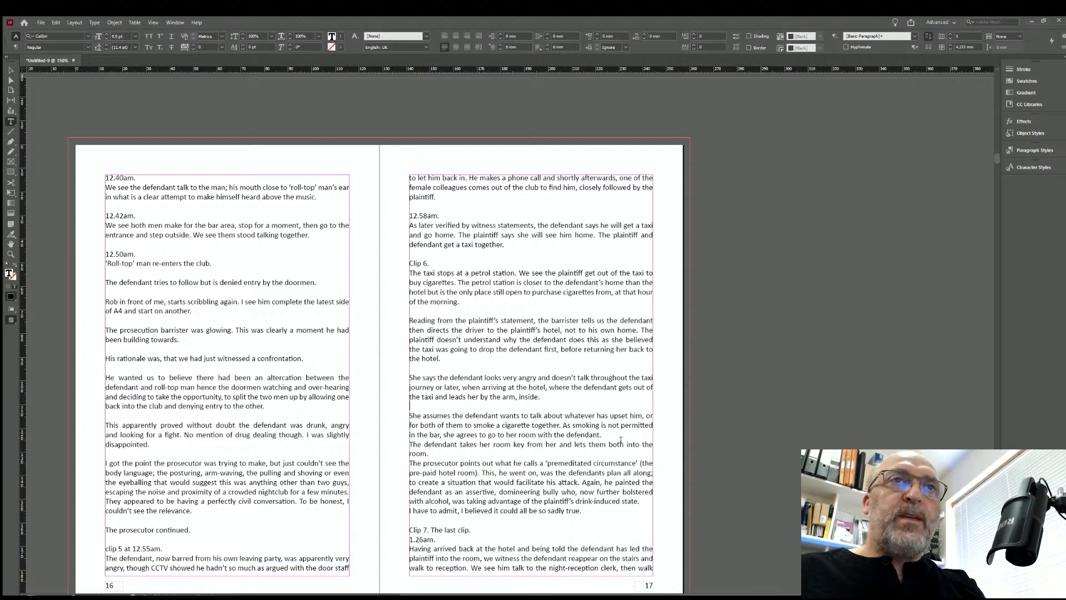
# Insert blank lines after "to her room with the defendant.", "both into the room." and "drink-induced state." on page 17.
pyautogui.click(612, 435)
pyautogui.press('Return')
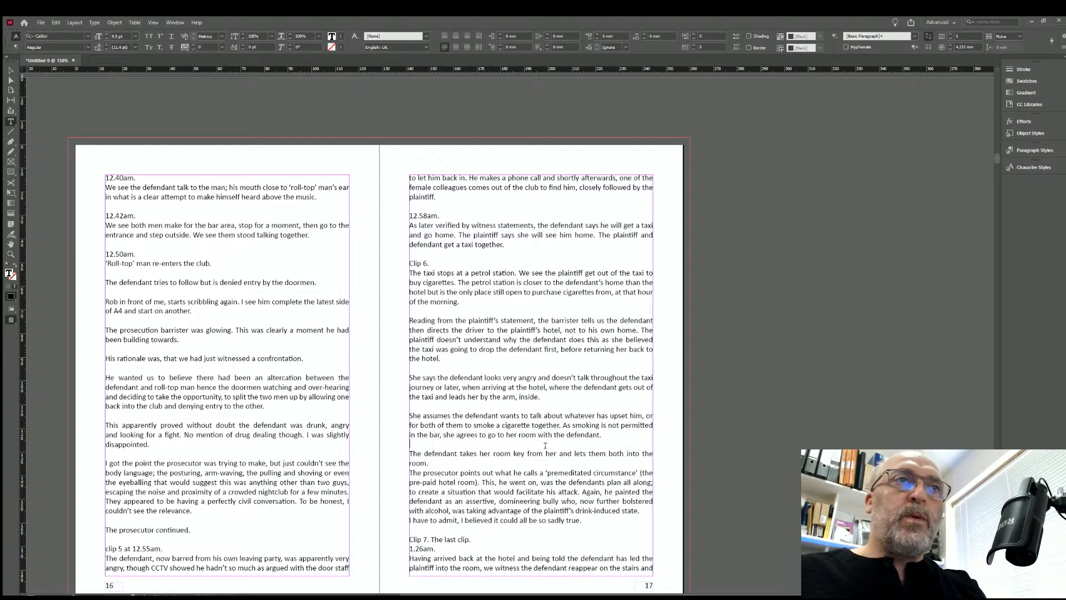
pyautogui.click(430, 463)
pyautogui.press('Return')
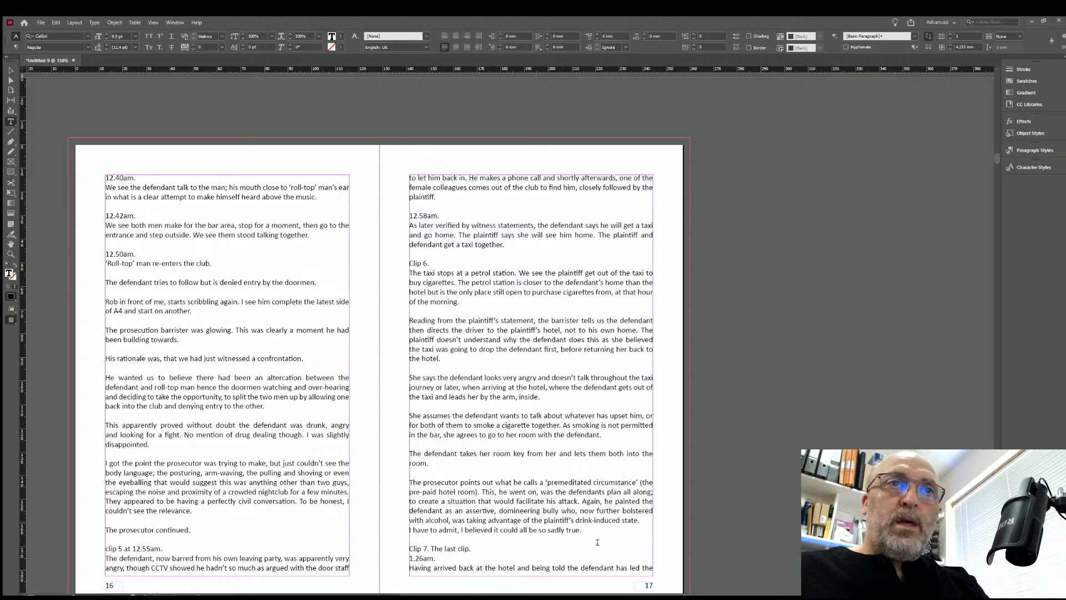
pyautogui.click(409, 530)
pyautogui.press('Return')
# Add blank lines after the heading "The Crown prosecution" and after "clipped inside our red folders." on page 18.
pyautogui.scroll(-8, 407, 431)
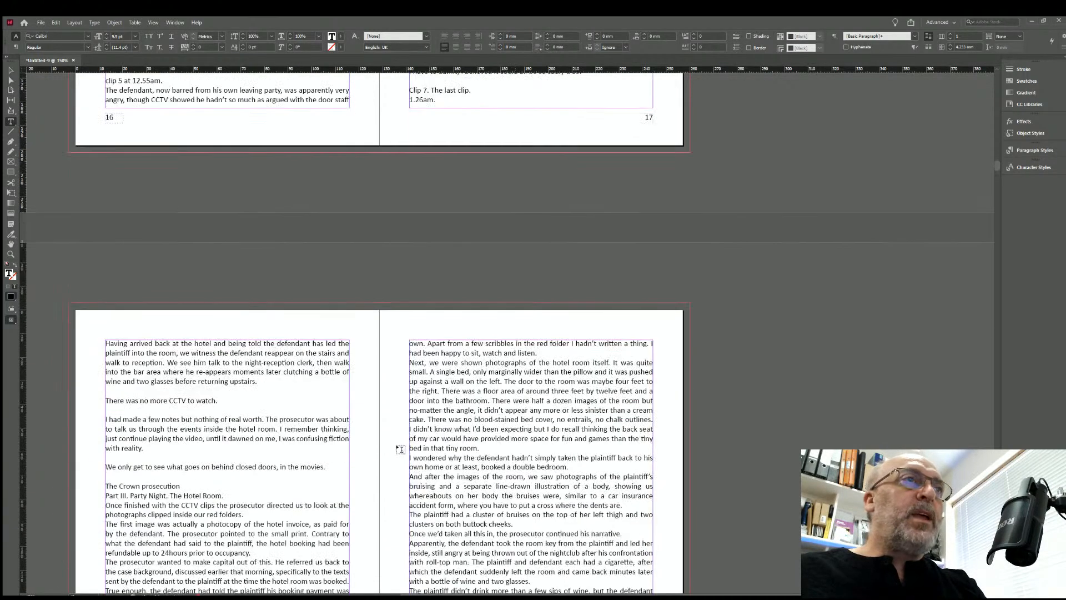
pyautogui.scroll(-3, 165, 459)
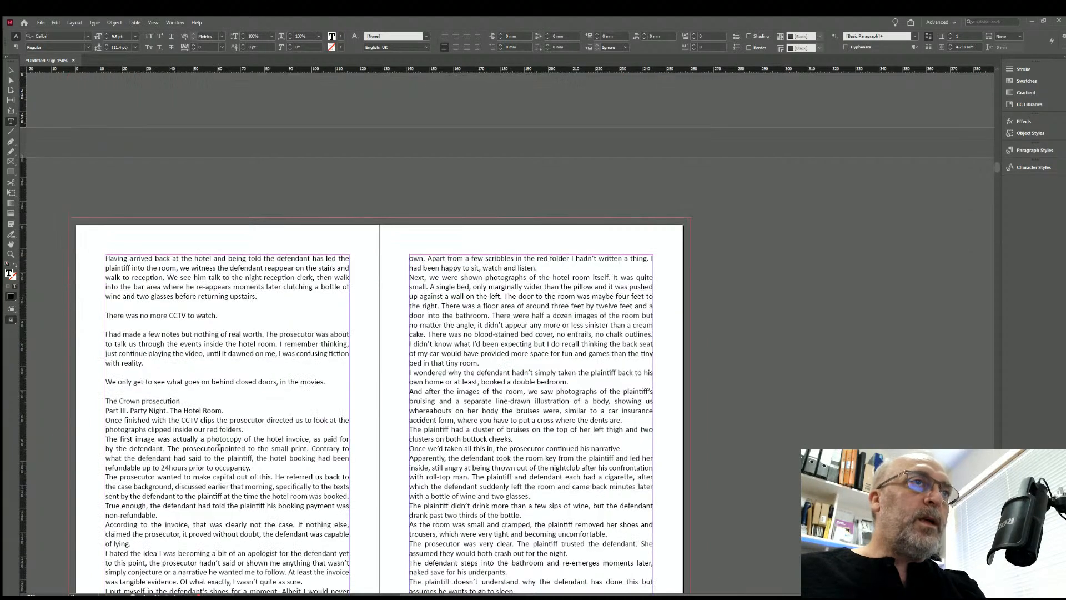
pyautogui.click(184, 358)
pyautogui.press('Return')
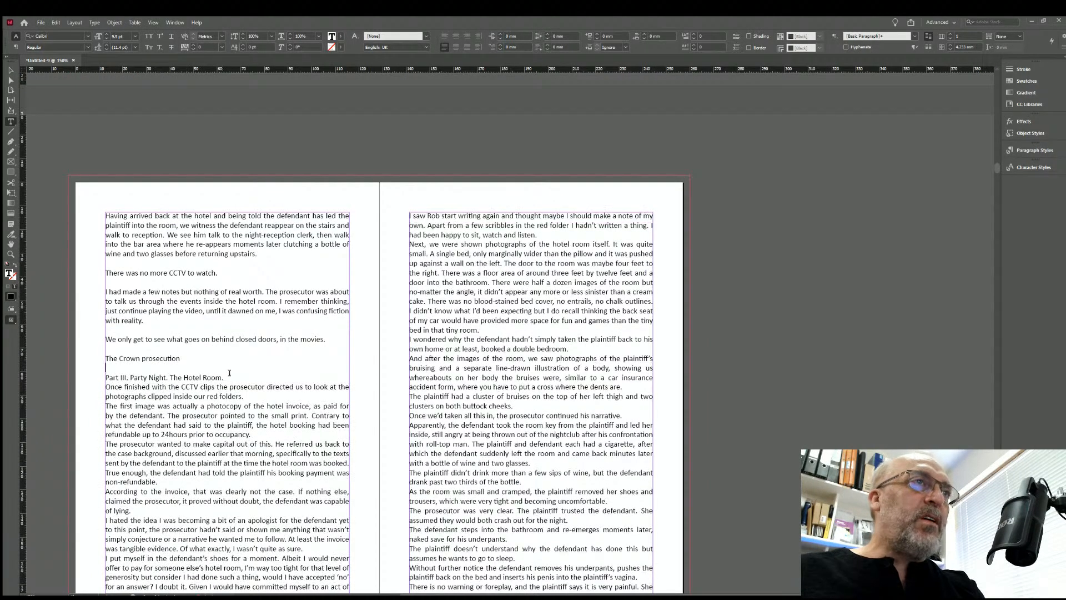
pyautogui.click(243, 396)
pyautogui.press('Return')
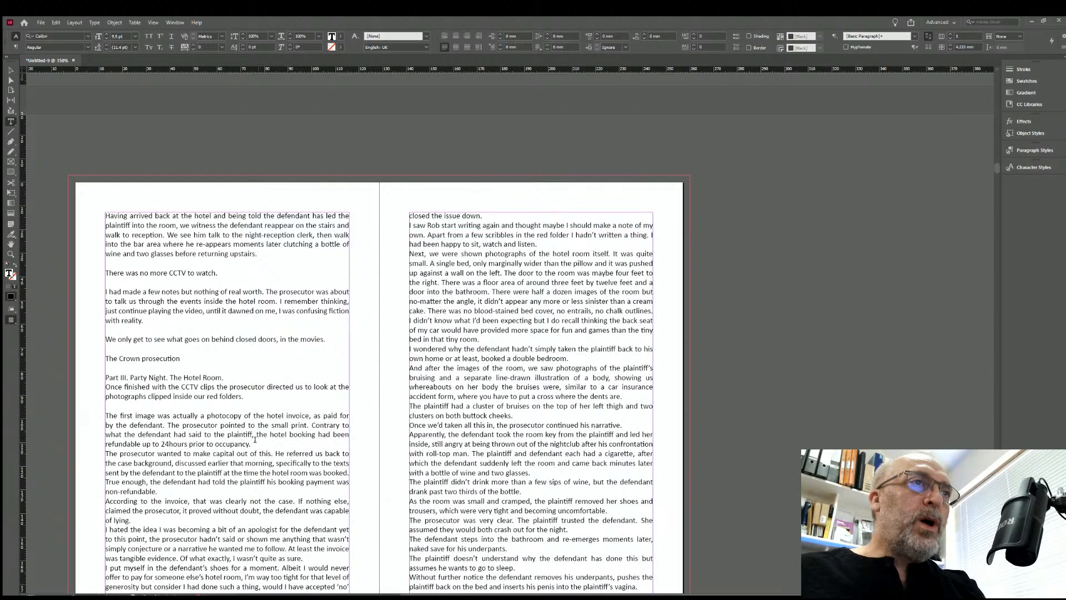
# Separate the page 18 paragraphs with blank lines after "prior to occupancy.", "non-refundable.", "capable of lying." and "I wasn't quite as sure.".
pyautogui.click(255, 439)
pyautogui.press('Return')
pyautogui.click(166, 501)
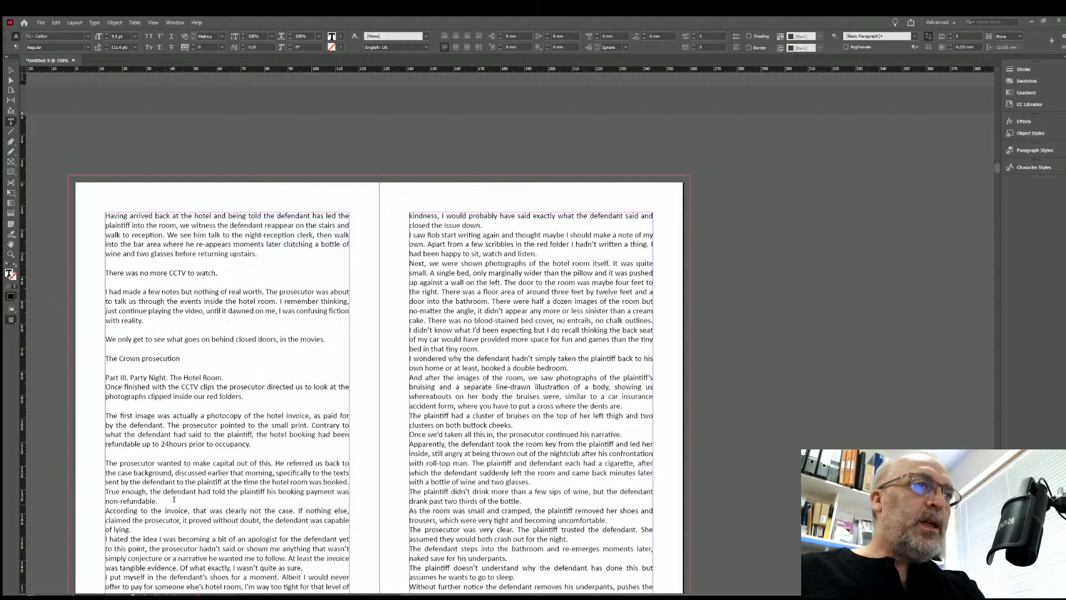
pyautogui.press('Return')
pyautogui.click(133, 538)
pyautogui.press('Return')
pyautogui.scroll(-3, 227, 383)
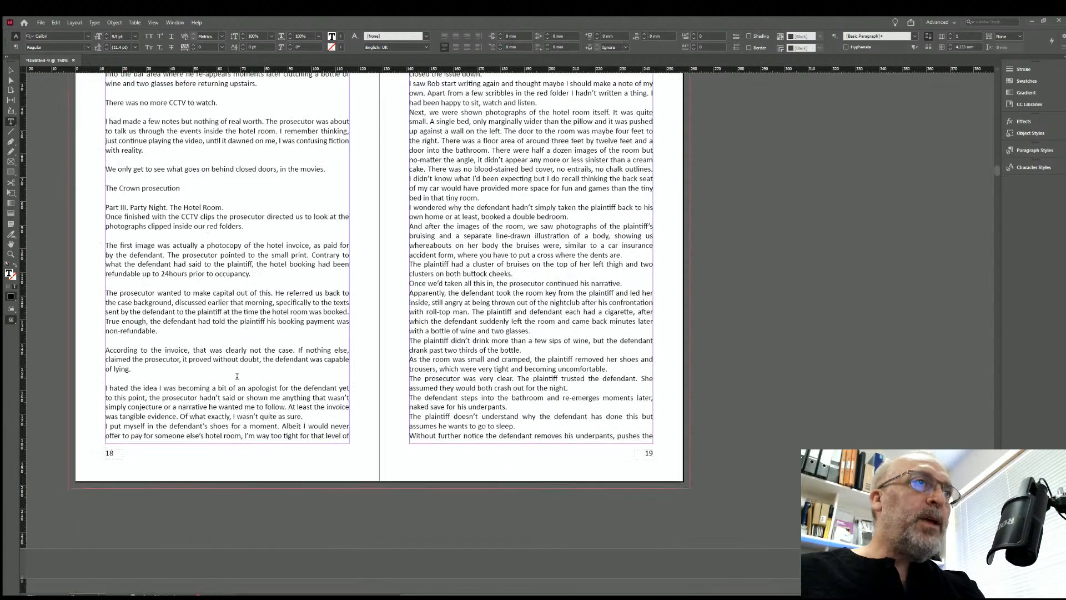
pyautogui.click(310, 414)
pyautogui.press('Return')
# Insert blank lines after "closed the issue down.", "watch and listen.", "in that tiny room." and "booked a double bedroom." on page 19.
pyautogui.scroll(2, 442, 363)
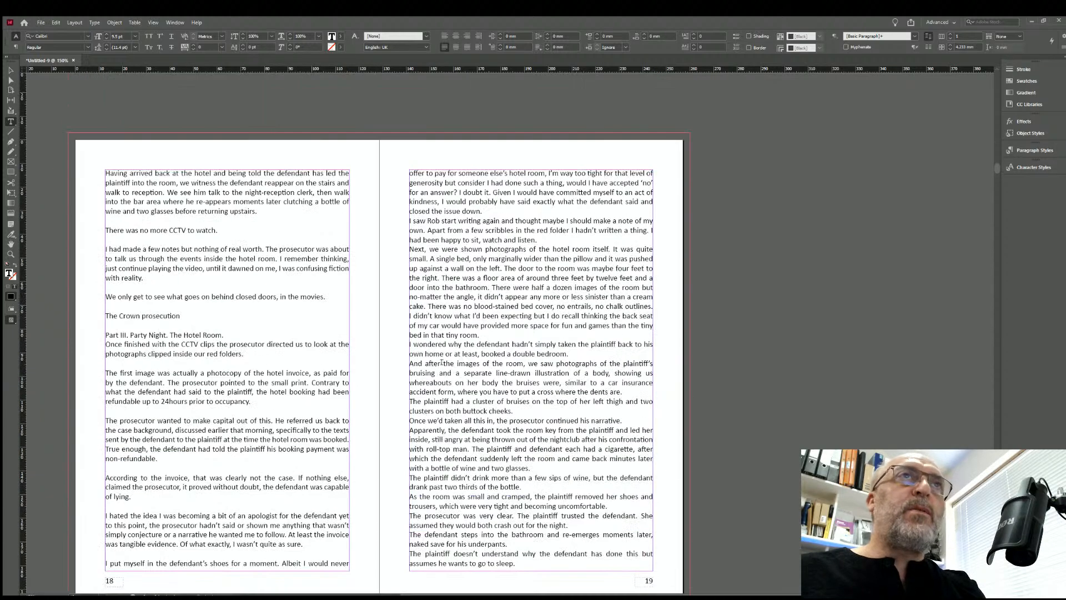
pyautogui.click(483, 209)
pyautogui.press('Return')
pyautogui.click(540, 251)
pyautogui.press('Return')
pyautogui.click(478, 354)
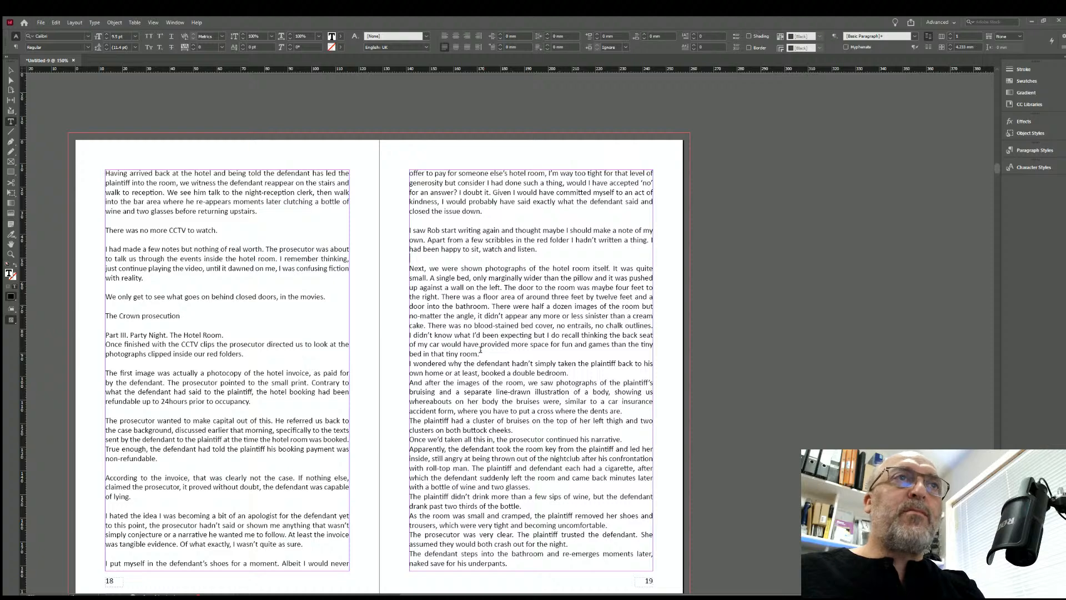
pyautogui.press('Return')
pyautogui.click(576, 382)
pyautogui.press('Return')
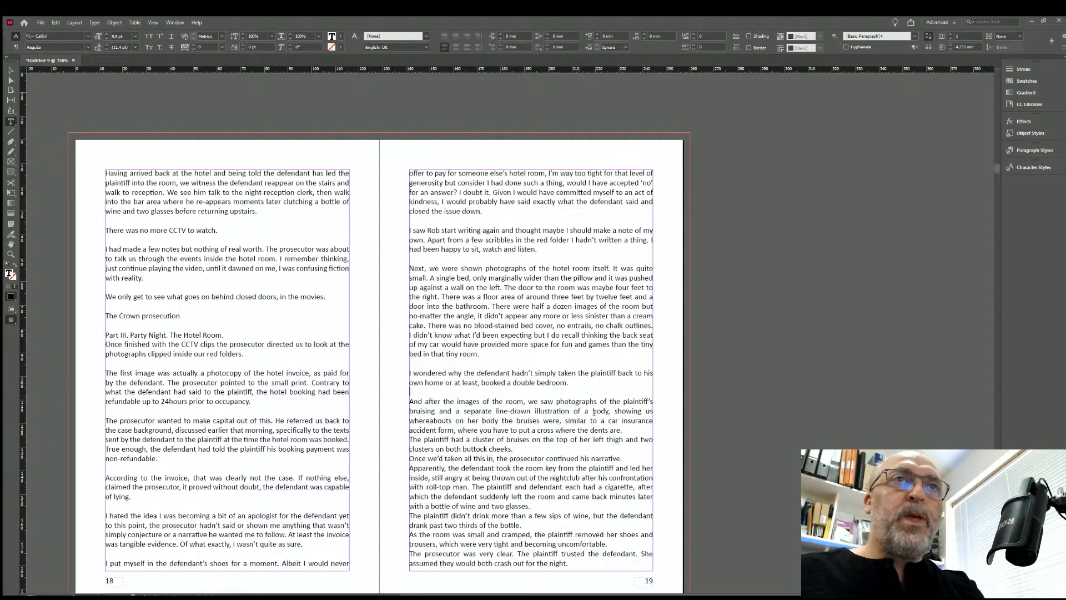
# Add blank lines after "where the dents are.", "both buttock cheeks.", "continued his narrative." and "wine and two glasses." on page 19.
pyautogui.click(623, 431)
pyautogui.press('Return')
pyautogui.click(523, 458)
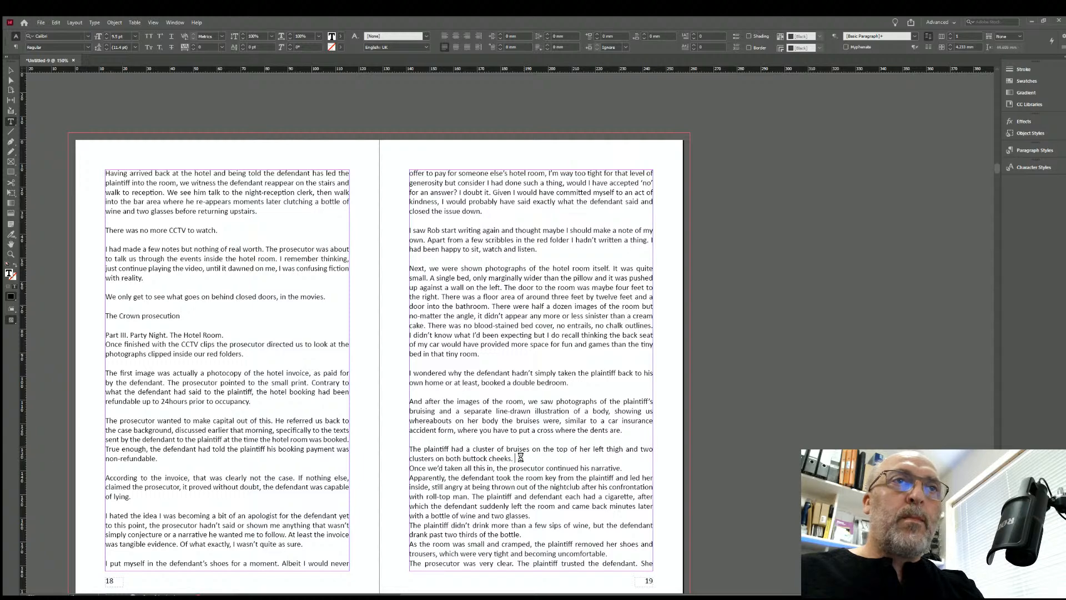
pyautogui.press('Return')
pyautogui.click(622, 477)
pyautogui.press('Return')
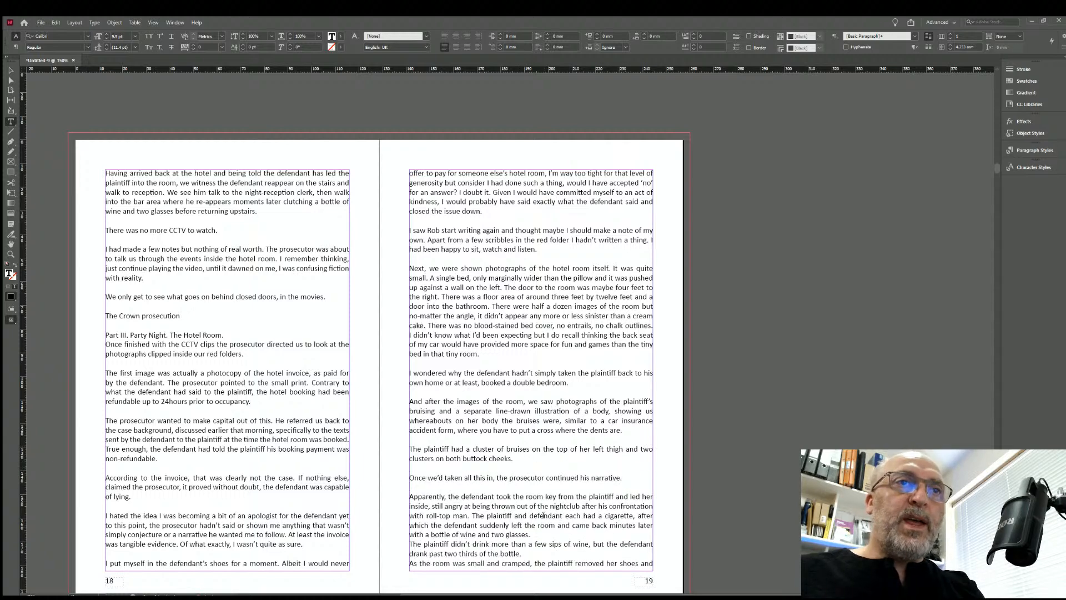
pyautogui.scroll(-3, 542, 516)
pyautogui.click(533, 449)
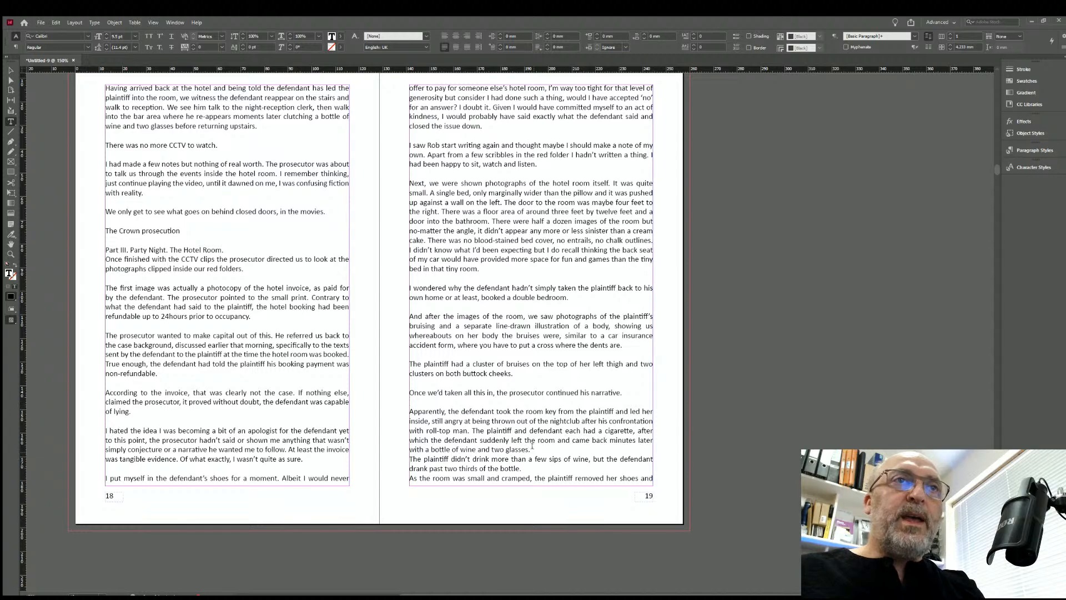
pyautogui.press('Return')
# Insert blank lines after "becoming uncomfortable.", "crash out for the night.", "save for his underpants." and "wants to go to sleep." on page 20.
pyautogui.scroll(-6, 541, 448)
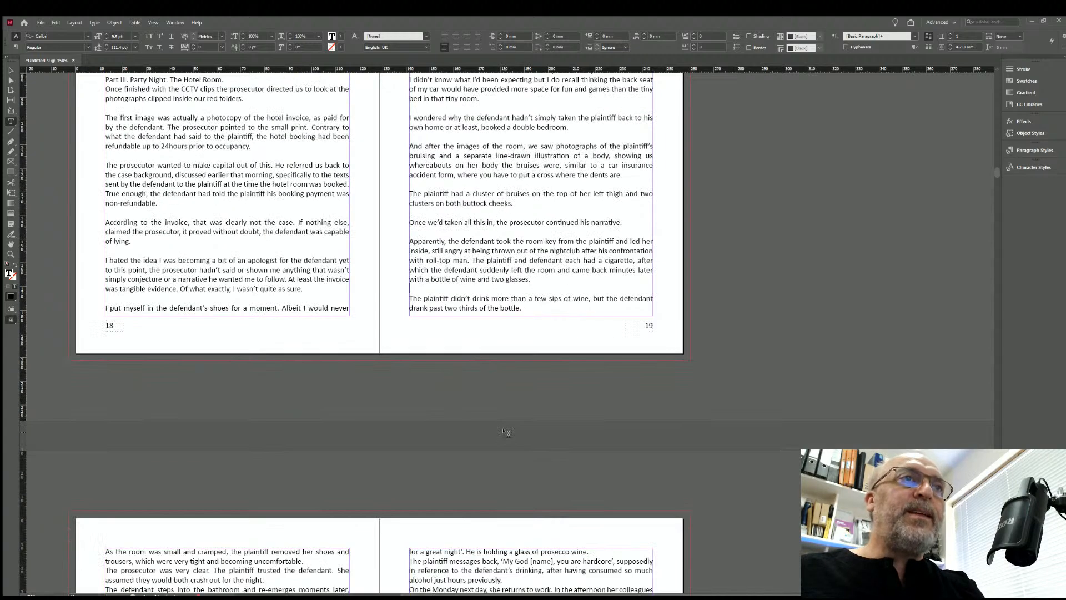
pyautogui.scroll(-7, 268, 389)
pyautogui.click(307, 349)
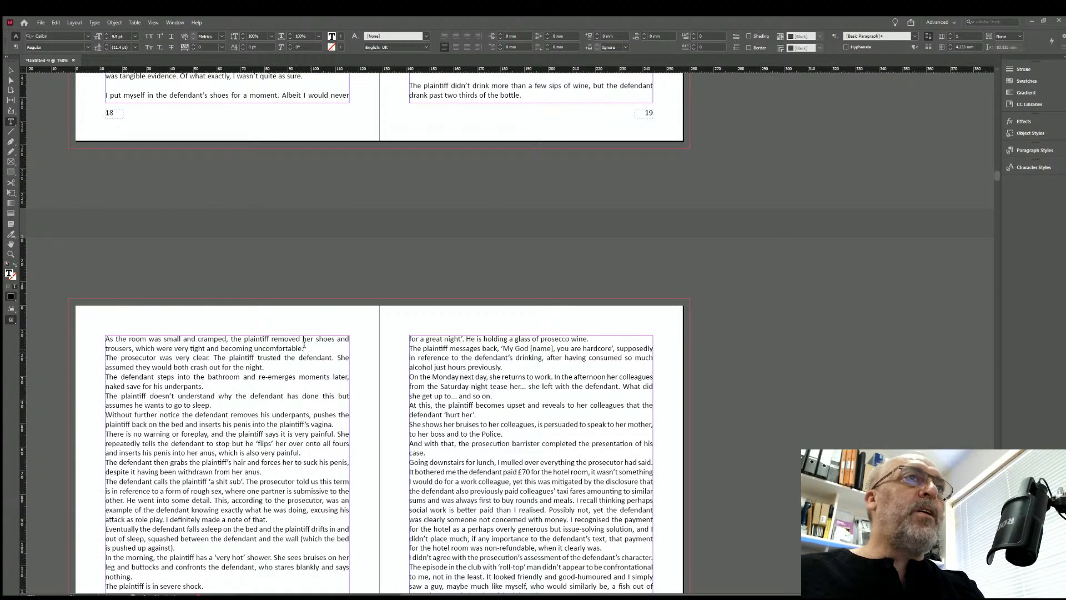
pyautogui.press('Return')
pyautogui.click(266, 377)
pyautogui.press('Return')
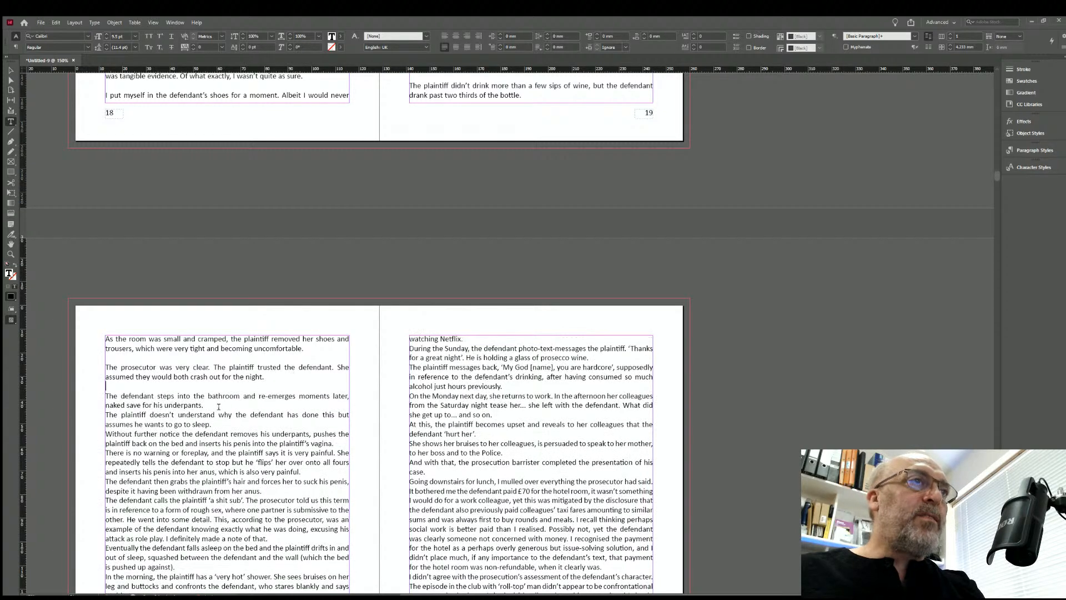
pyautogui.click(211, 405)
pyautogui.press('Return')
pyautogui.click(213, 432)
pyautogui.press('Return')
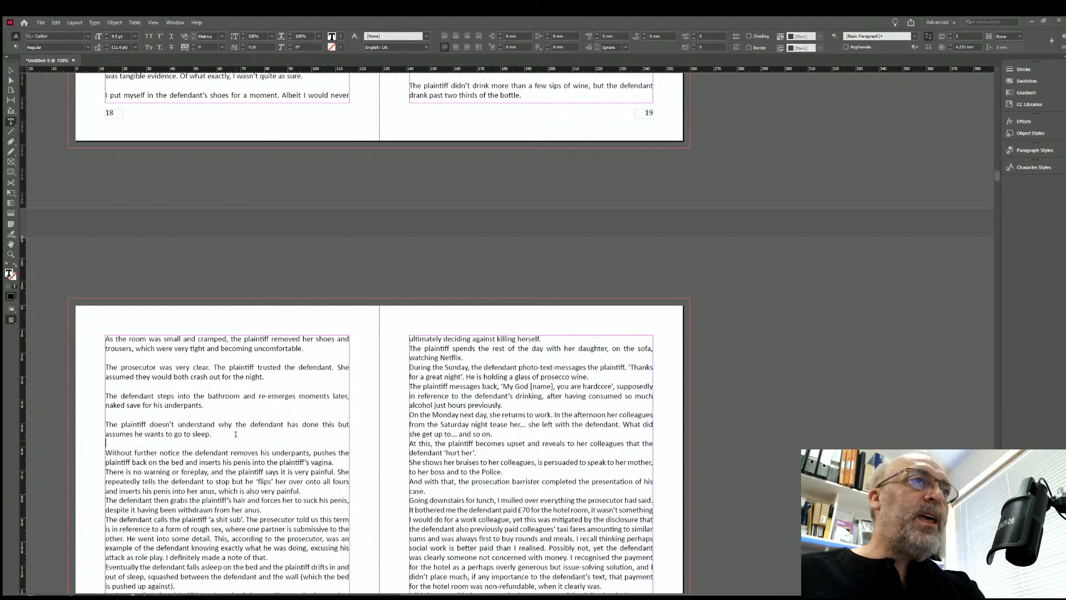
# Add a blank line after each page 20 paragraph beginning "Without further notice", "There is no warning" and "The defendant then grabs".
pyautogui.click(330, 463)
pyautogui.press('Return')
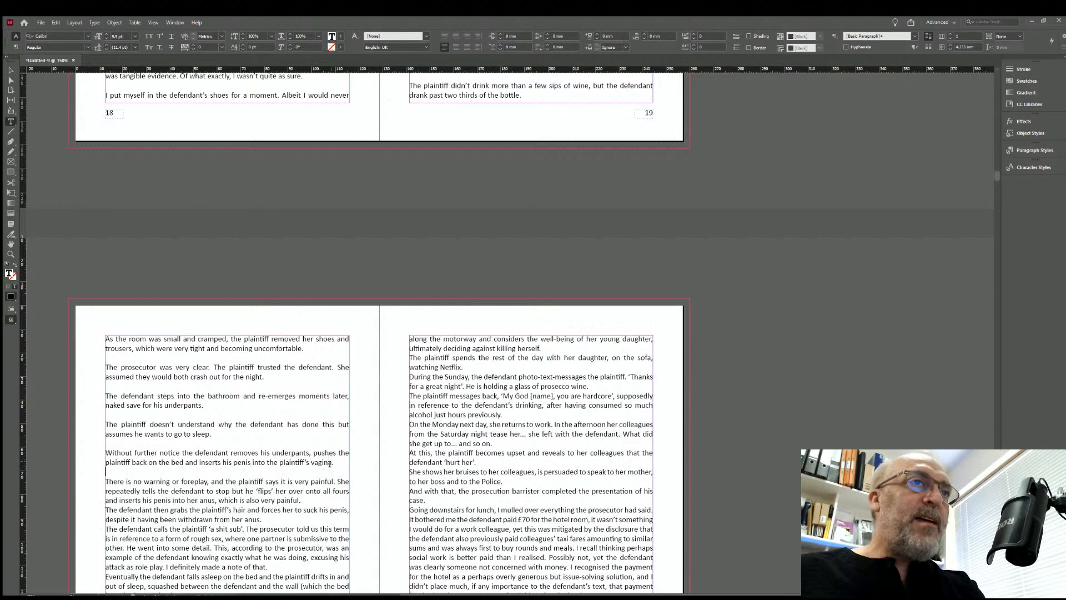
pyautogui.click(301, 500)
pyautogui.press('Return')
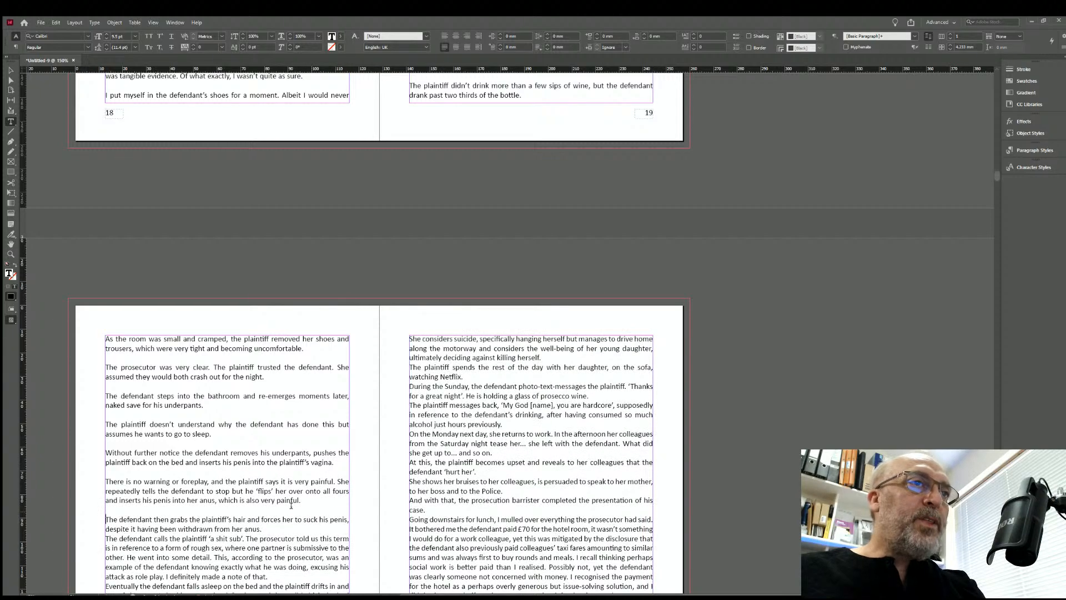
pyautogui.scroll(-1, 293, 500)
pyautogui.scroll(-3, 292, 500)
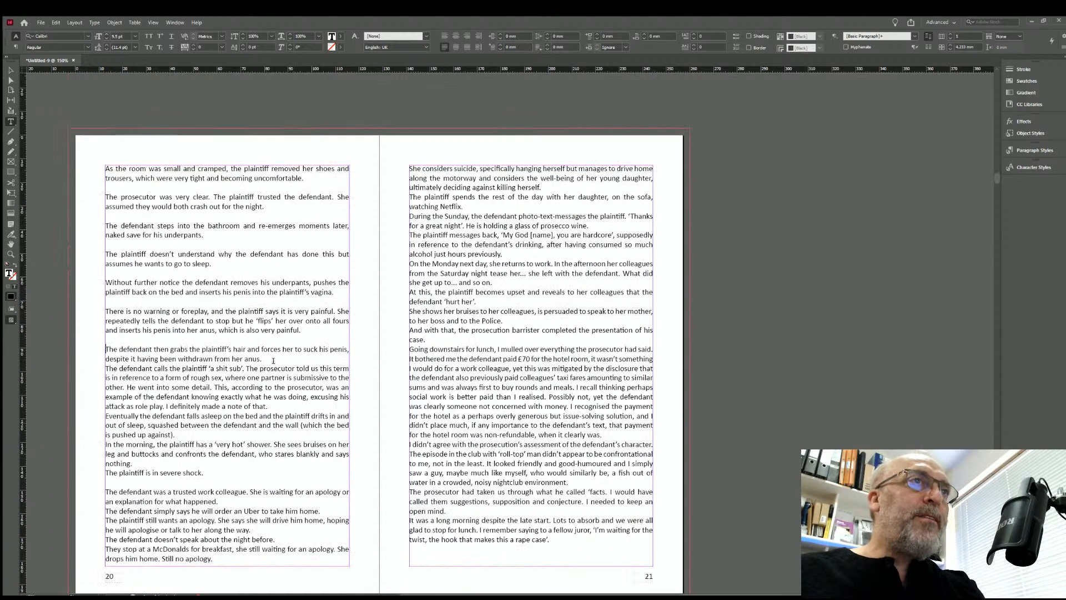
pyautogui.click(262, 358)
pyautogui.press('Return')
# Insert blank lines after "made a note of that.", "pushed up against).", "says nothing." and "explanation for what happened." on page 20.
pyautogui.click(268, 415)
pyautogui.press('Return')
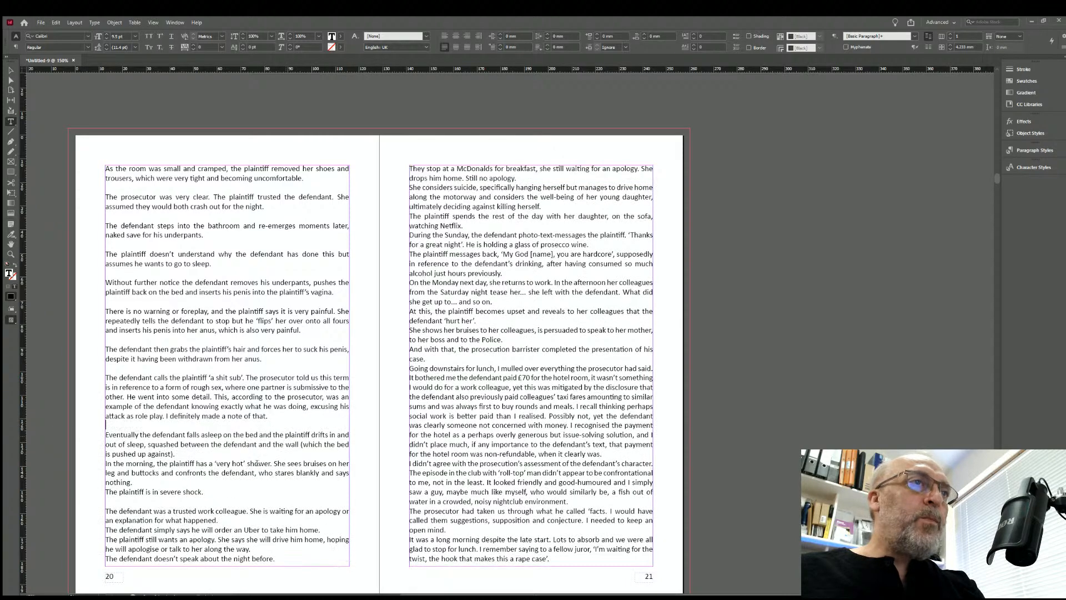
pyautogui.click(177, 452)
pyautogui.press('Return')
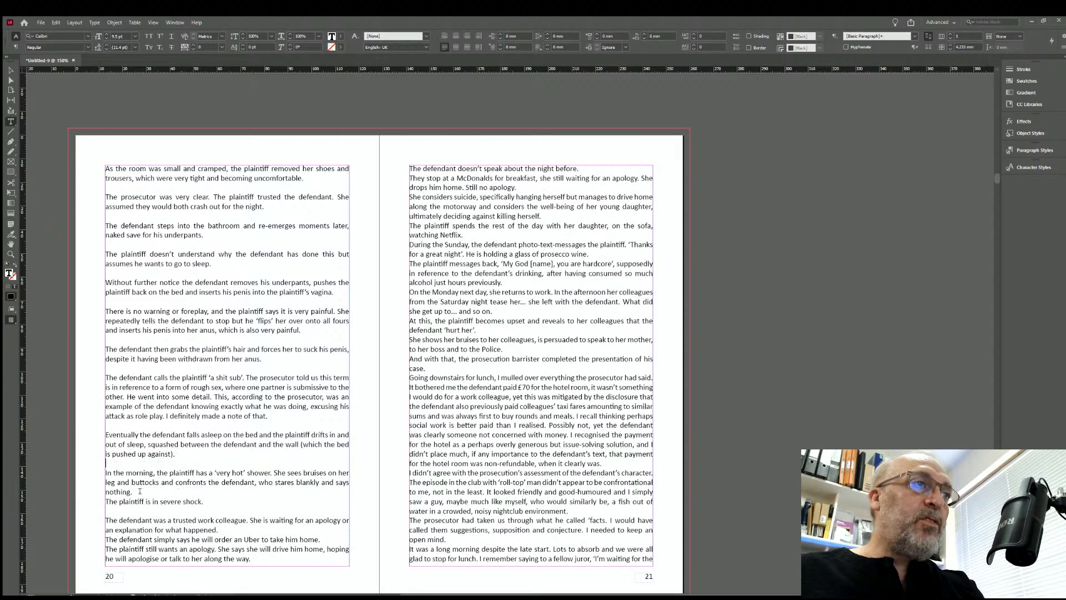
pyautogui.click(139, 489)
pyautogui.press('Return')
pyautogui.scroll(-3, 235, 517)
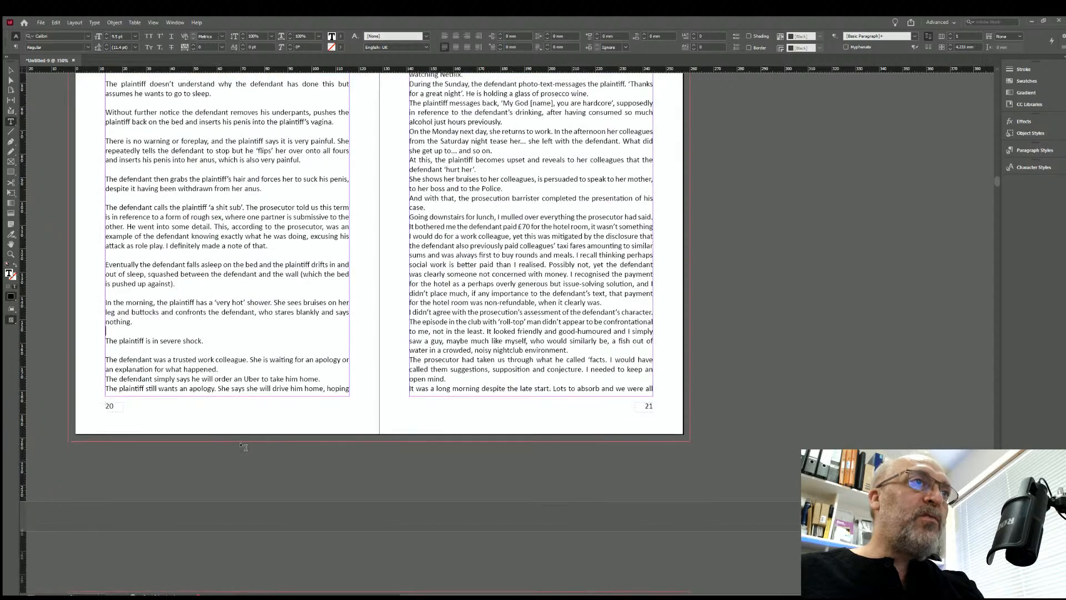
pyautogui.click(218, 369)
pyautogui.press('Return')
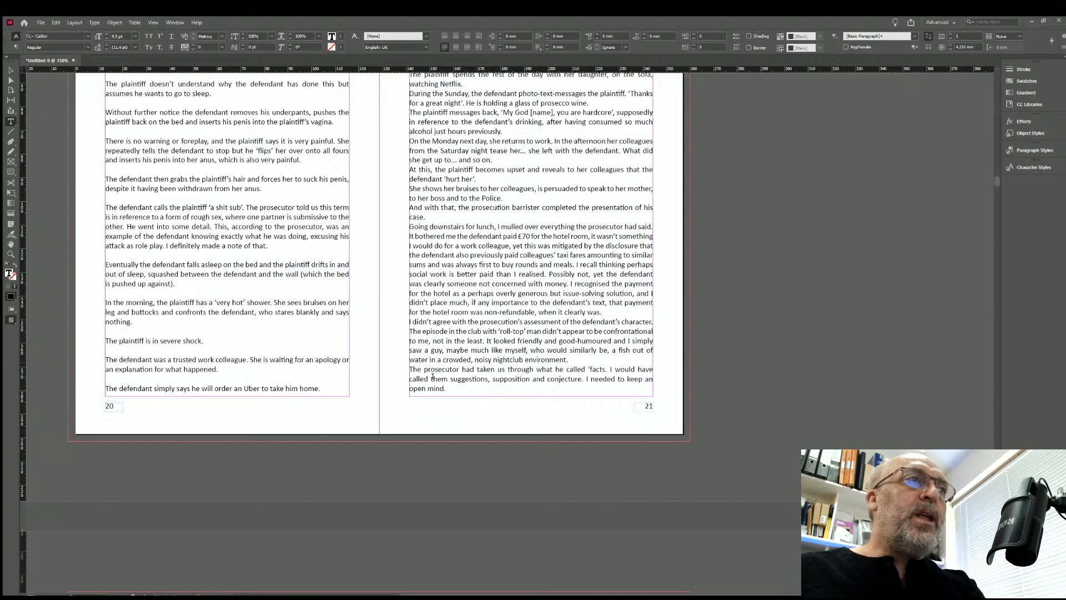
# Add blank lines after "talk to her along the way.", "about the night before." and "Still no apology." on page 21.
pyautogui.scroll(4, 432, 377)
pyautogui.click(565, 221)
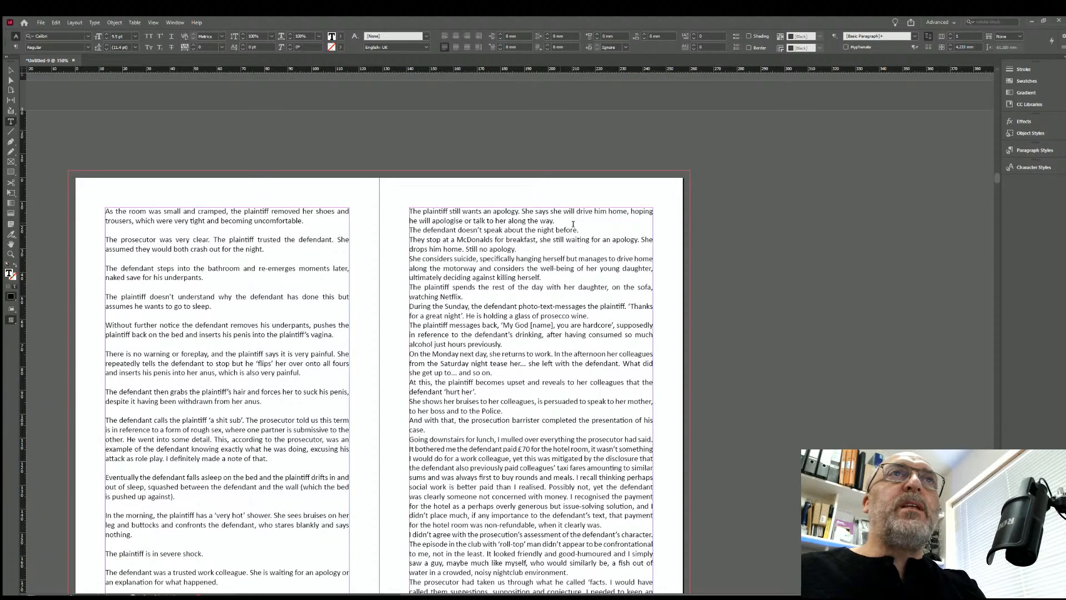
pyautogui.press('Return')
pyautogui.click(580, 240)
pyautogui.press('Return')
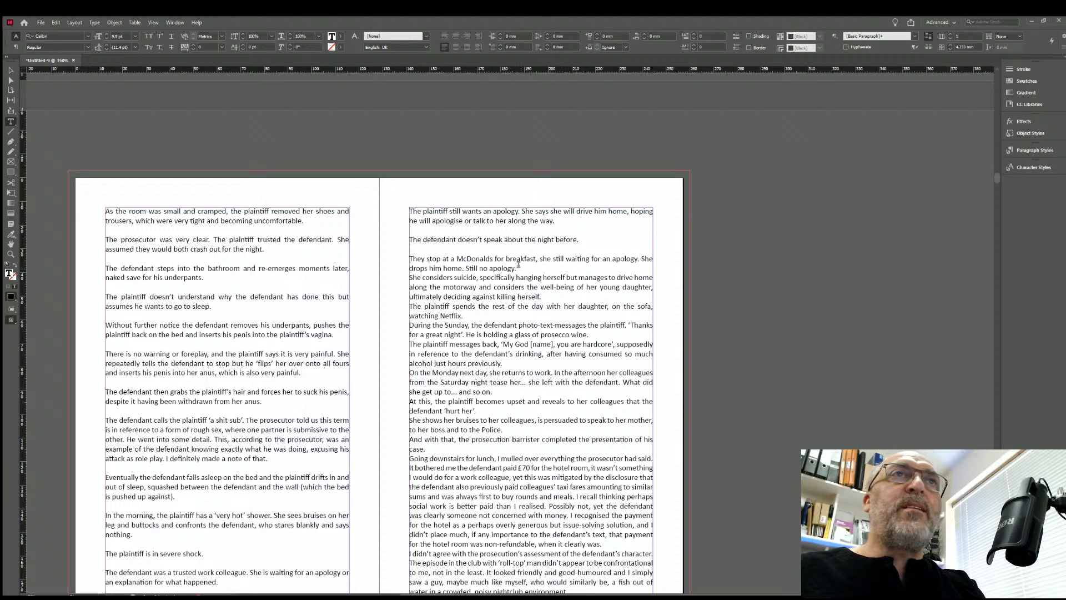
pyautogui.click(519, 267)
pyautogui.press('Return')
# Insert blank lines before "The plaintiff spends", "During the Sunday", "The plaintiff messages back" and "On the Monday" on page 21.
pyautogui.click(545, 304)
pyautogui.press('Return')
pyautogui.click(469, 333)
pyautogui.press('Return')
pyautogui.click(583, 363)
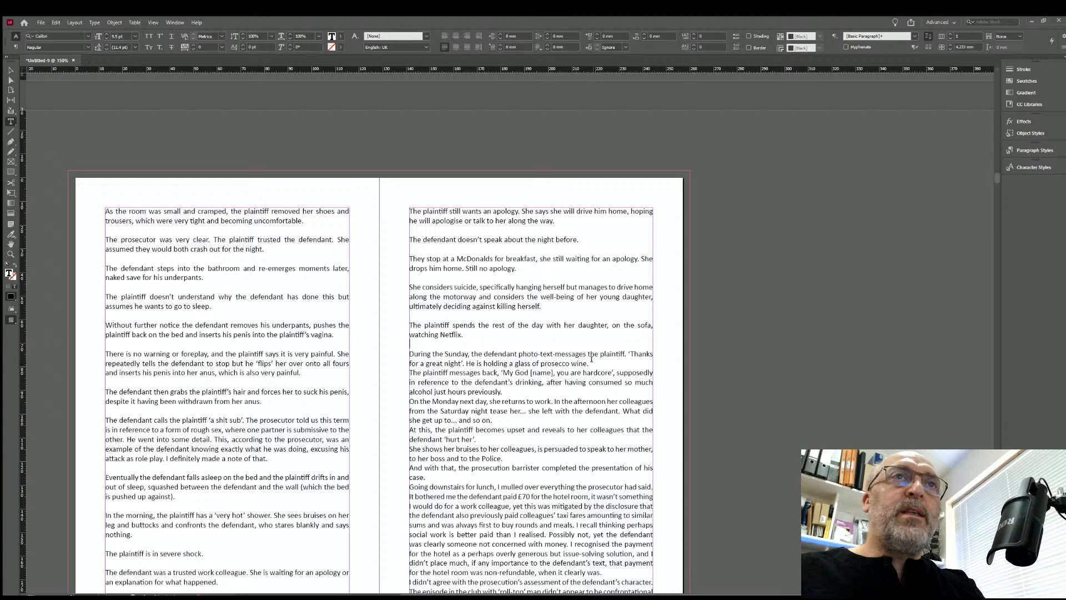
pyautogui.press('Return')
pyautogui.click(514, 401)
pyautogui.press('Return')
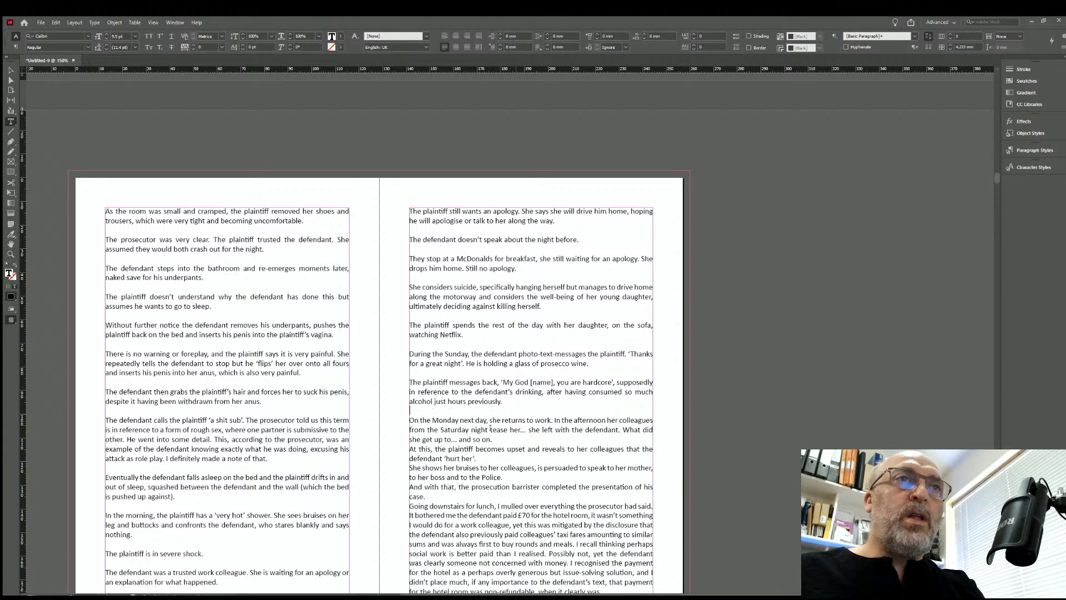
# Add blank lines after "and so on.", "'hurt her'.", "to the Police." and "presentation of his case." on page 21.
pyautogui.click(494, 438)
pyautogui.press('Return')
pyautogui.click(480, 468)
pyautogui.press('Return')
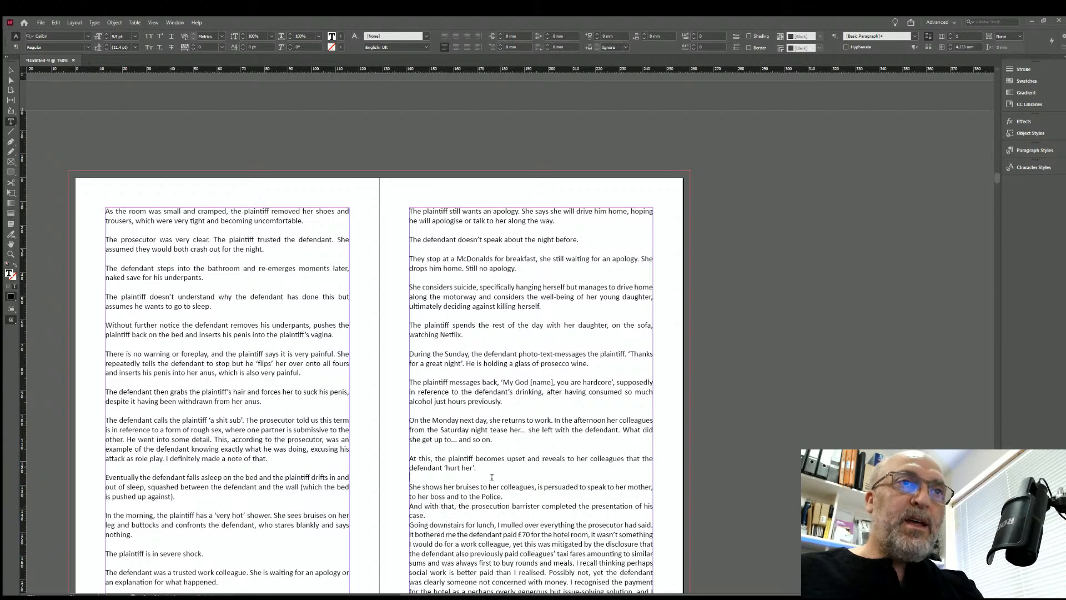
pyautogui.click(506, 497)
pyautogui.press('Return')
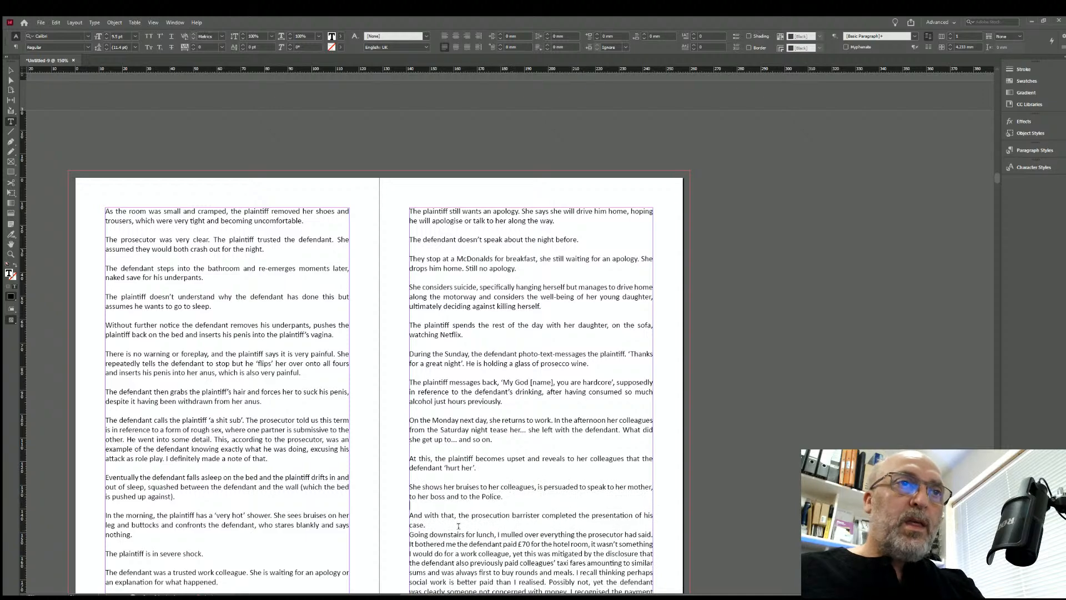
pyautogui.scroll(-5, 507, 469)
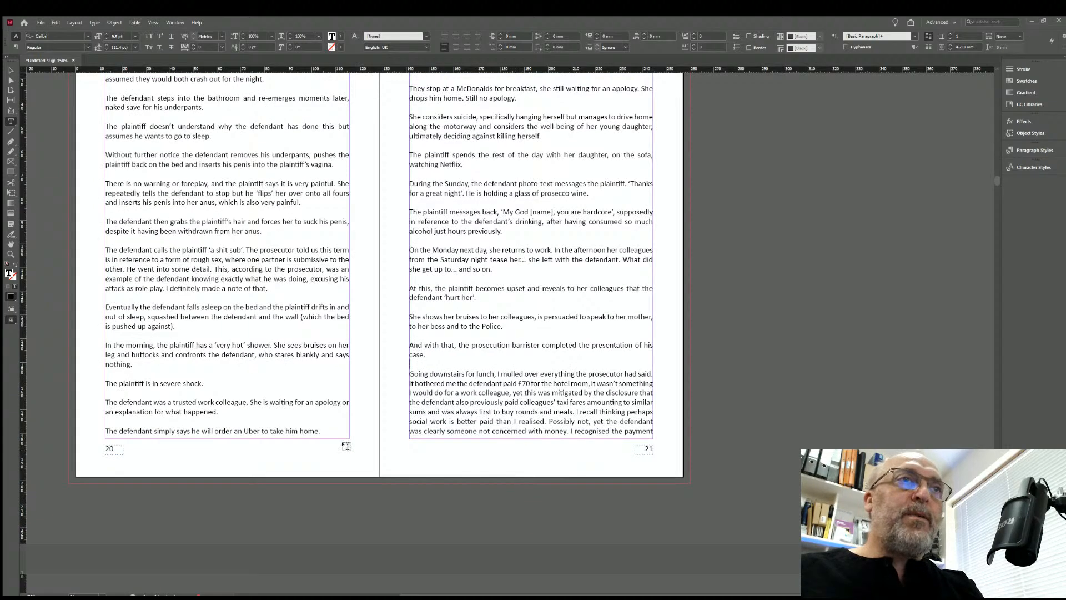
# Insert single blank lines after "when it clearly was.", "noisy nightclub environment." and "keep an open mind." on page 22.
pyautogui.scroll(-5, 333, 439)
pyautogui.scroll(-3, 303, 414)
pyautogui.click(302, 309)
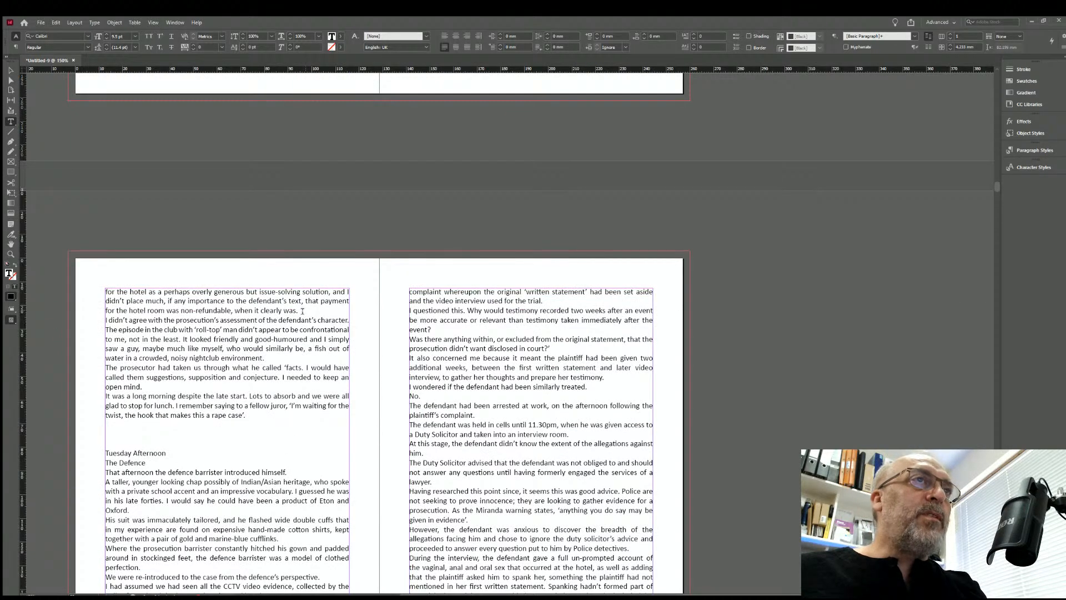
pyautogui.press('Return')
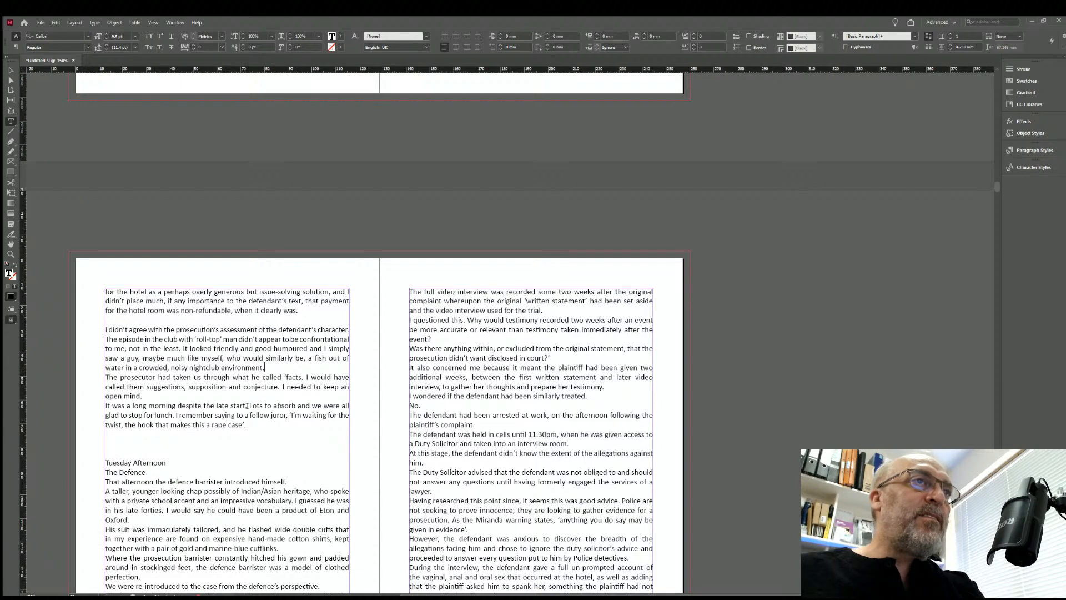
pyautogui.press('Return')
pyautogui.press('Return')
pyautogui.click(148, 414)
pyautogui.click(111, 379)
pyautogui.press('Delete')
pyautogui.click(148, 401)
pyautogui.press('Return')
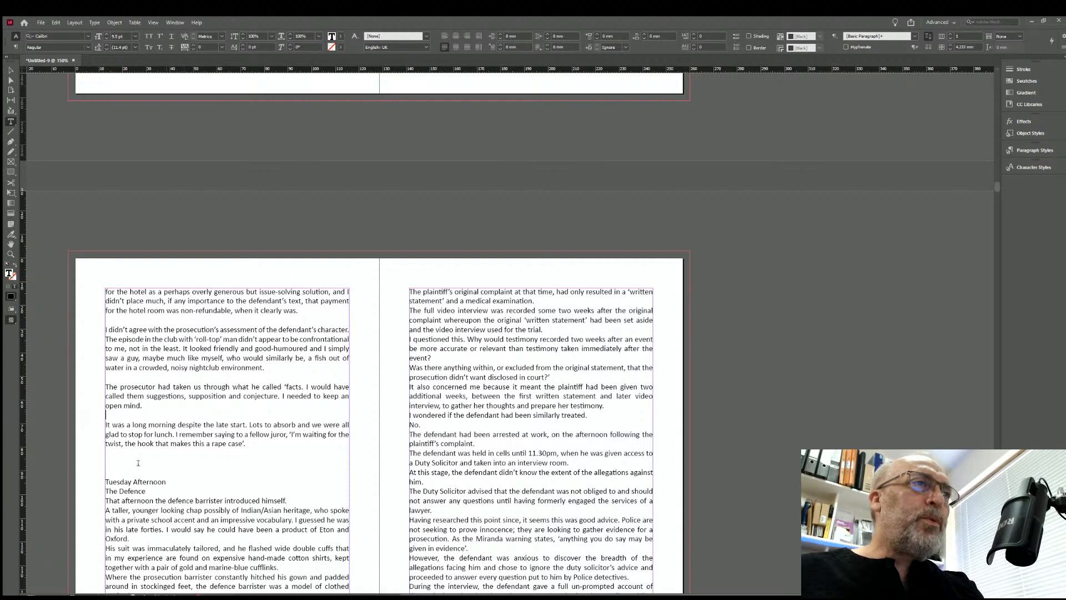
# Remove the surplus blank line above "Tuesday Afternoon" and add blank lines after "Tuesday Afternoon" and "The Defence" on page 22.
pyautogui.press('BackSpace')
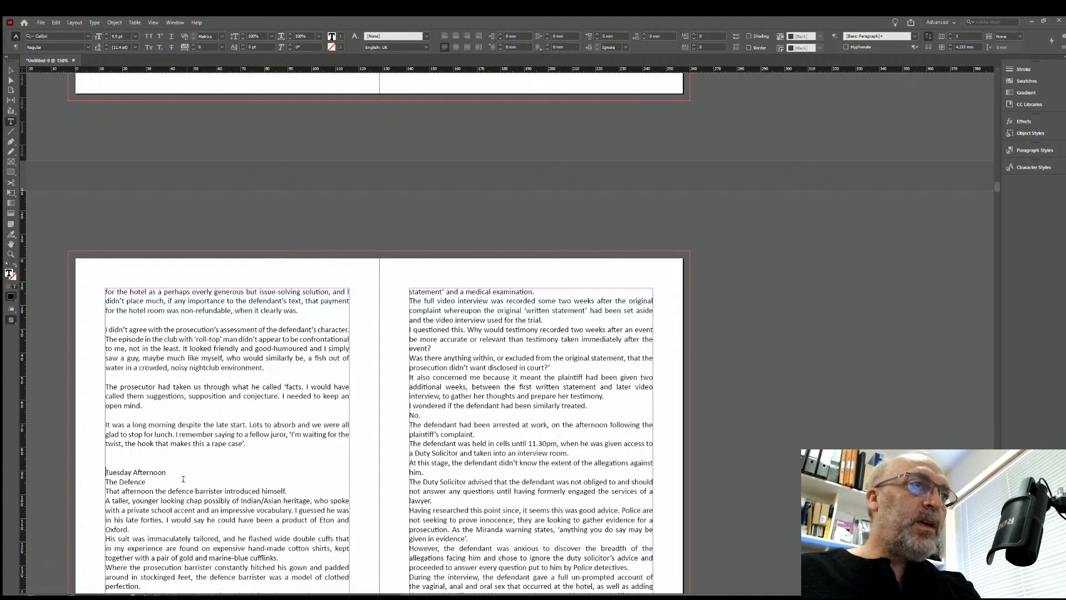
pyautogui.click(175, 471)
pyautogui.press('Return')
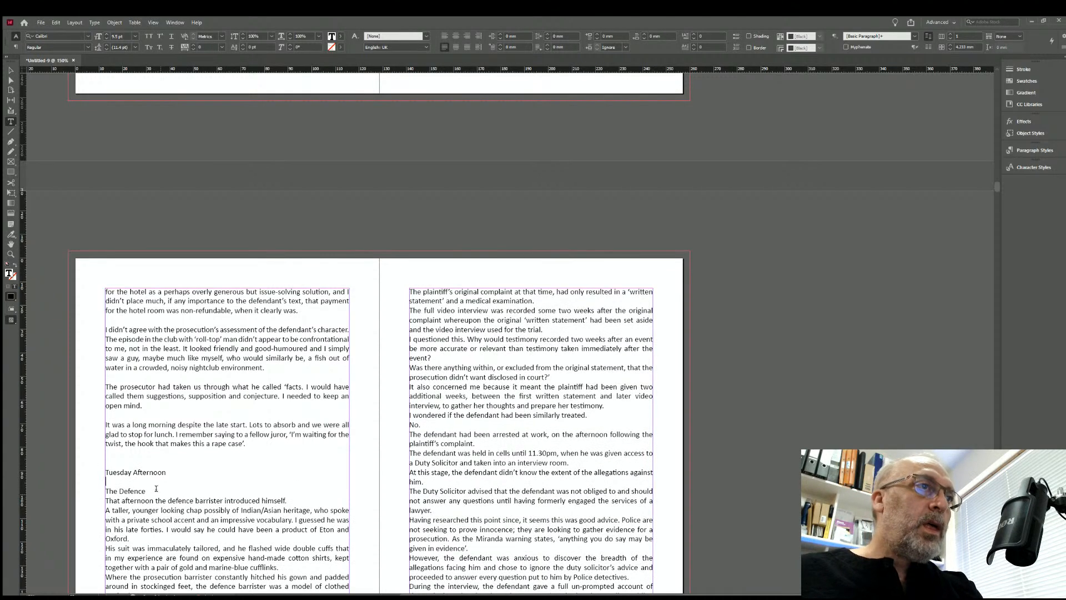
pyautogui.click(232, 496)
pyautogui.press('Return')
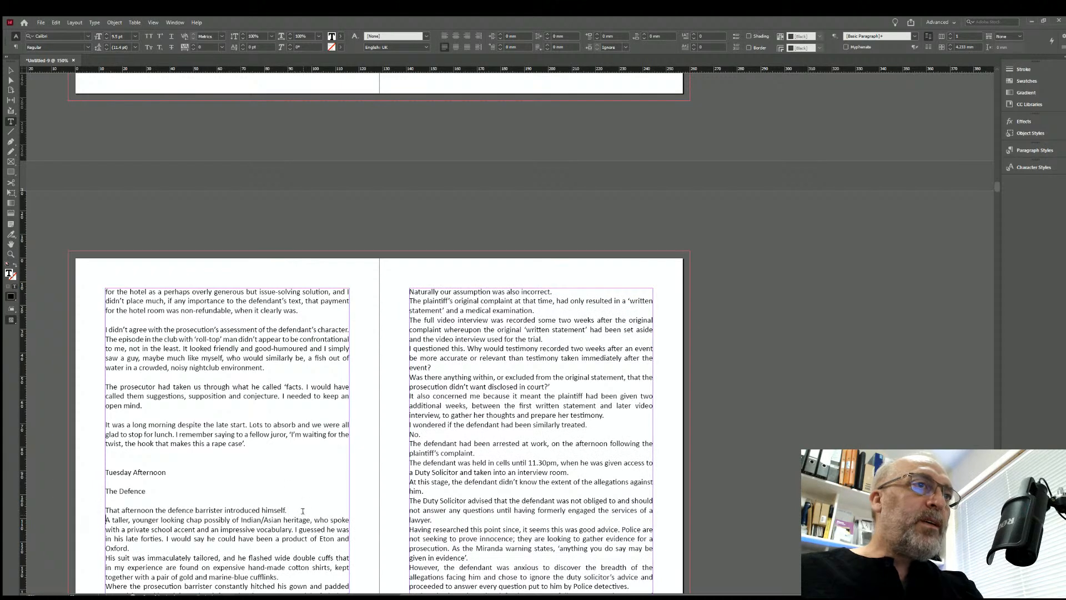
# Add blank lines after "introduced himself.", "Eton and Oxford." and "marine-blue cufflinks." on page 22.
pyautogui.click(289, 511)
pyautogui.press('Return')
pyautogui.scroll(-3, 159, 403)
pyautogui.click(133, 387)
pyautogui.press('Return')
pyautogui.click(281, 423)
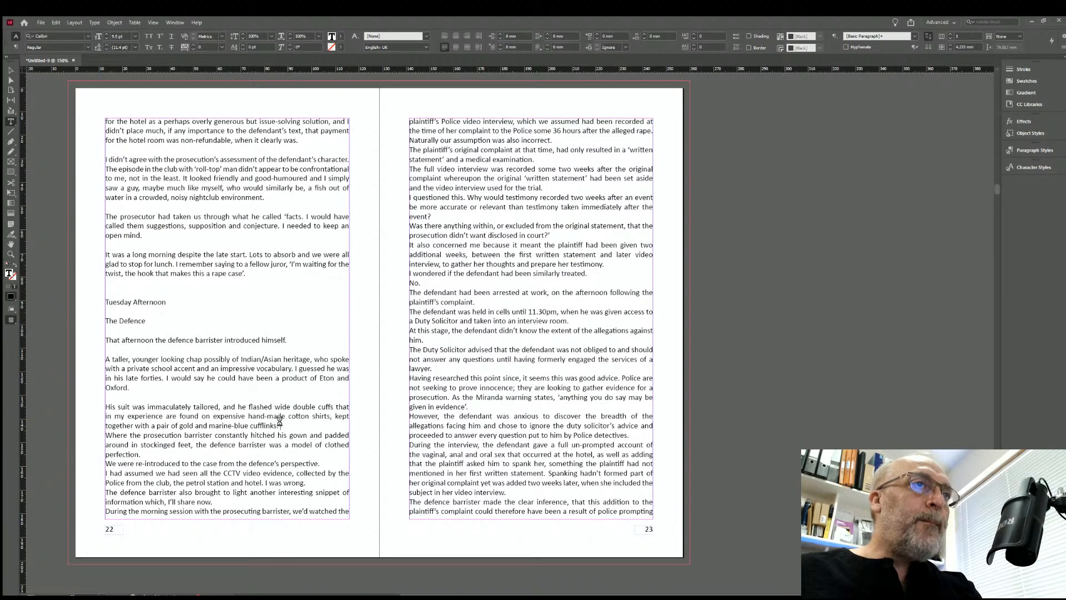
pyautogui.press('Return')
# Insert blank lines after "model of clothed perfection." and "from the defence's perspective." on page 22.
pyautogui.click(142, 463)
pyautogui.press('Return')
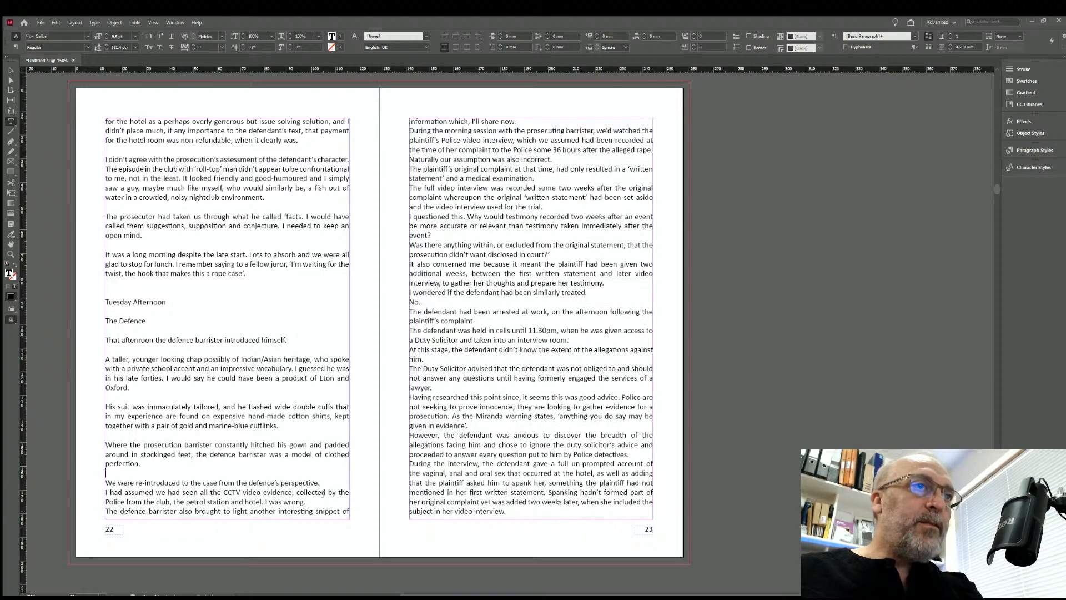
pyautogui.click(322, 482)
pyautogui.press('Return')
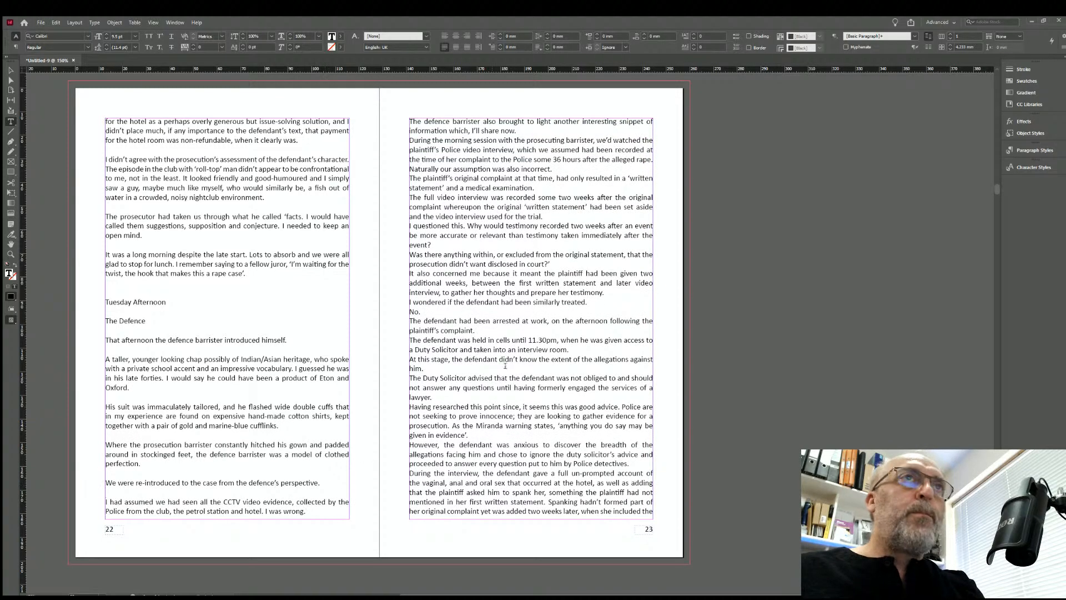
# Insert blank lines after "I'll share now.", "was also incorrect.", "a medical examination." and "used for the trial." on page 23.
pyautogui.scroll(2, 505, 365)
pyautogui.click(517, 215)
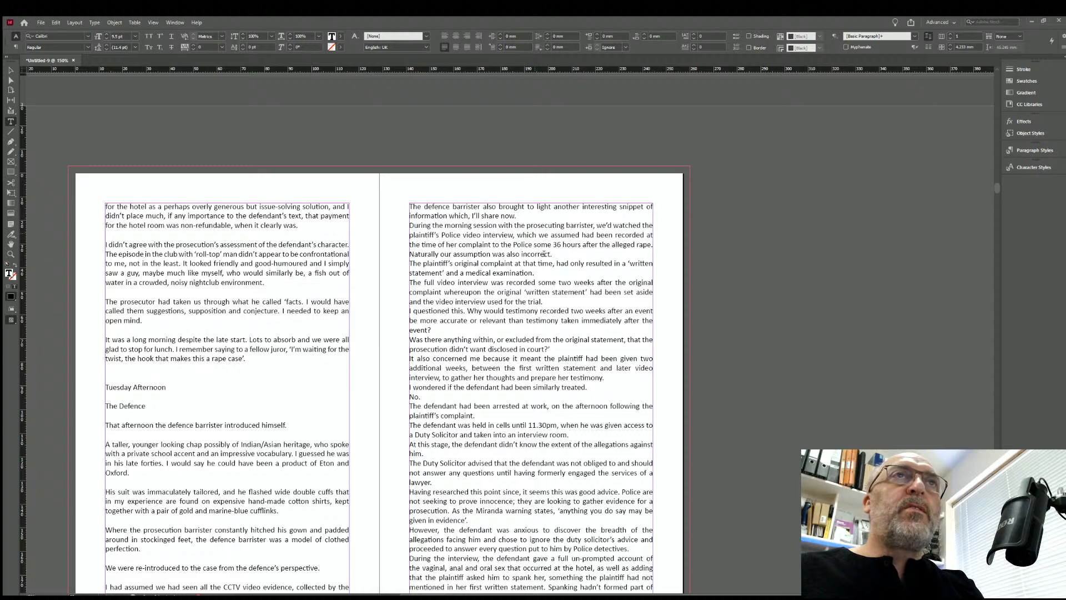
pyautogui.press('Return')
pyautogui.click(552, 261)
pyautogui.press('Return')
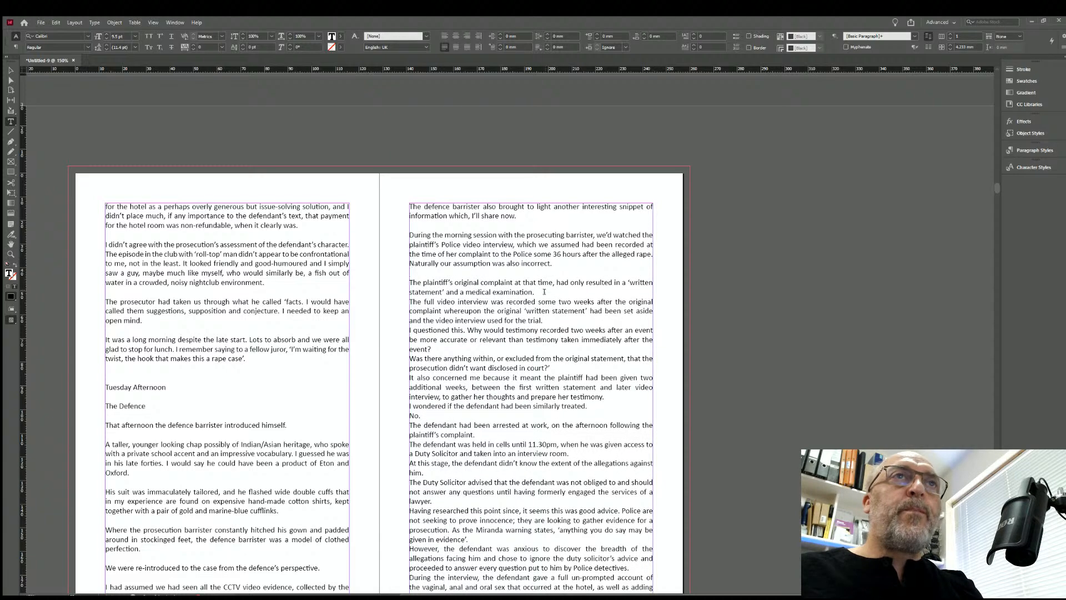
pyautogui.click(542, 290)
pyautogui.press('Return')
pyautogui.click(550, 328)
pyautogui.press('Return')
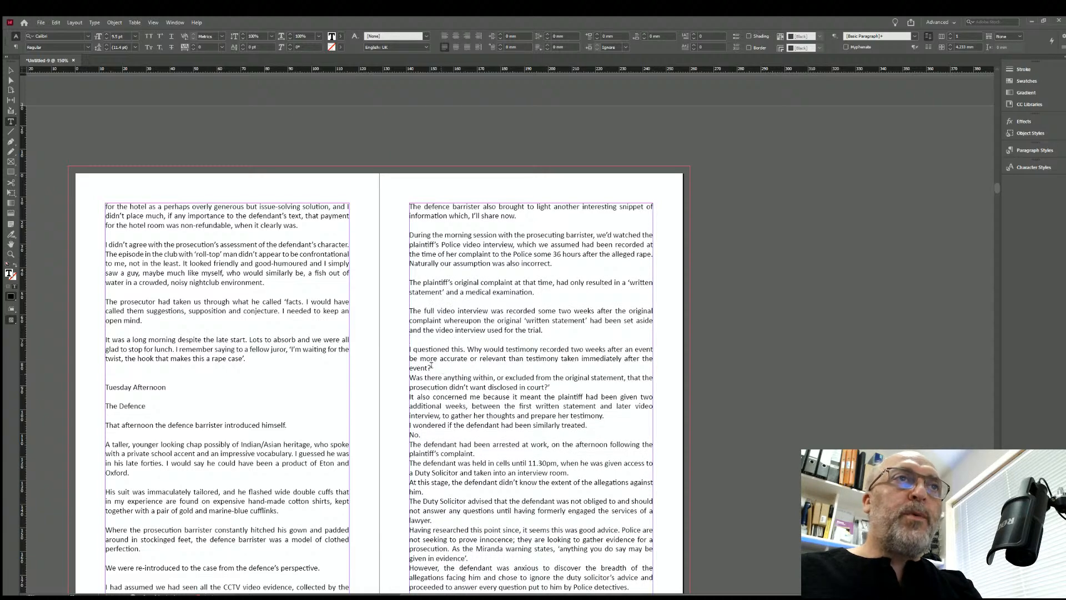
# Add blank lines after "immediately after the event?", "want disclosed in court?'" and "prepare her testimony." on page 23.
pyautogui.press('Return')
pyautogui.click(553, 396)
pyautogui.press('Return')
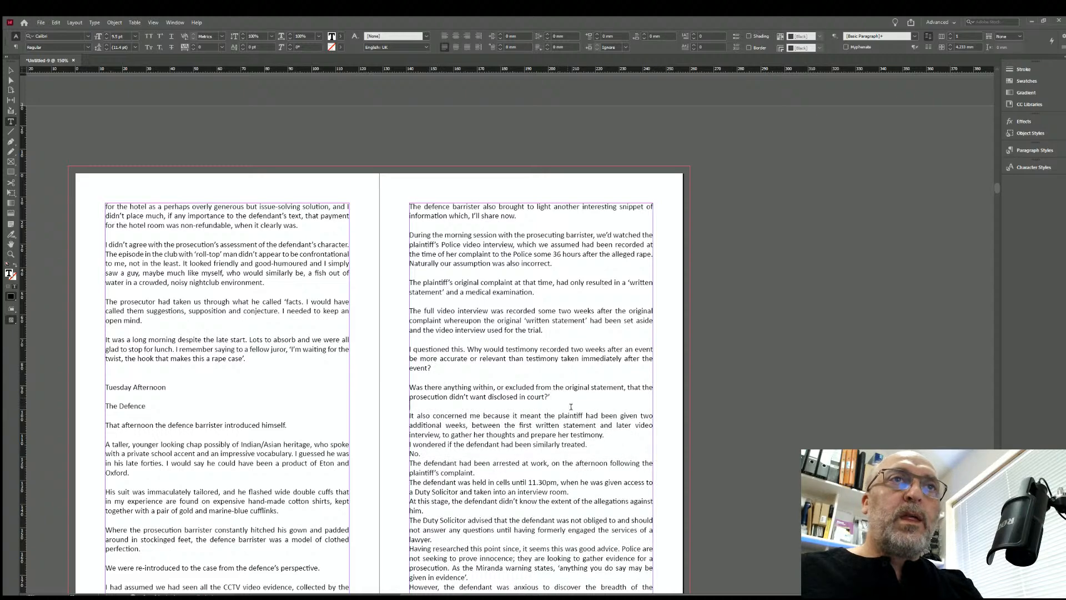
pyautogui.click(610, 434)
pyautogui.press('Return')
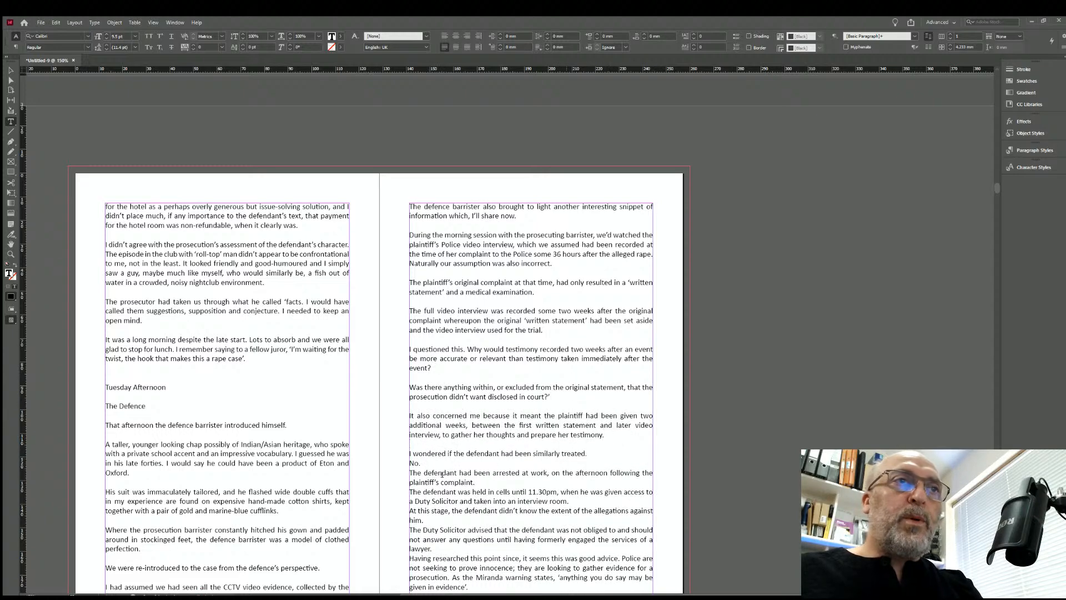
# Separate the lines ending "similarly treated.", "No." and "following the plaintiff's complaint." on page 23 with blank lines after each.
pyautogui.click(607, 453)
pyautogui.press('Return')
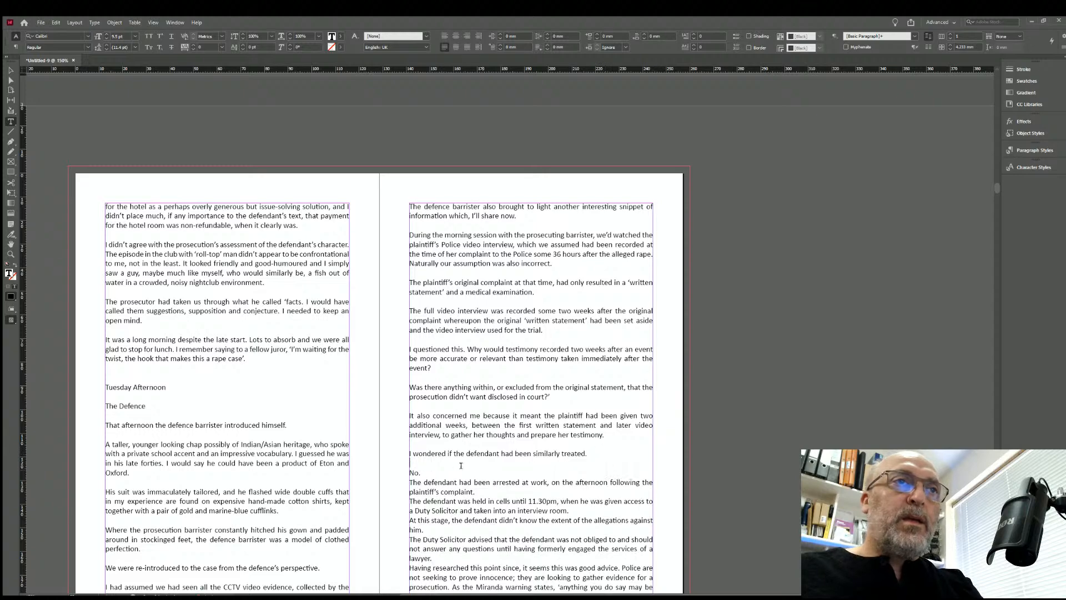
pyautogui.click(432, 471)
pyautogui.press('Return')
pyautogui.click(477, 500)
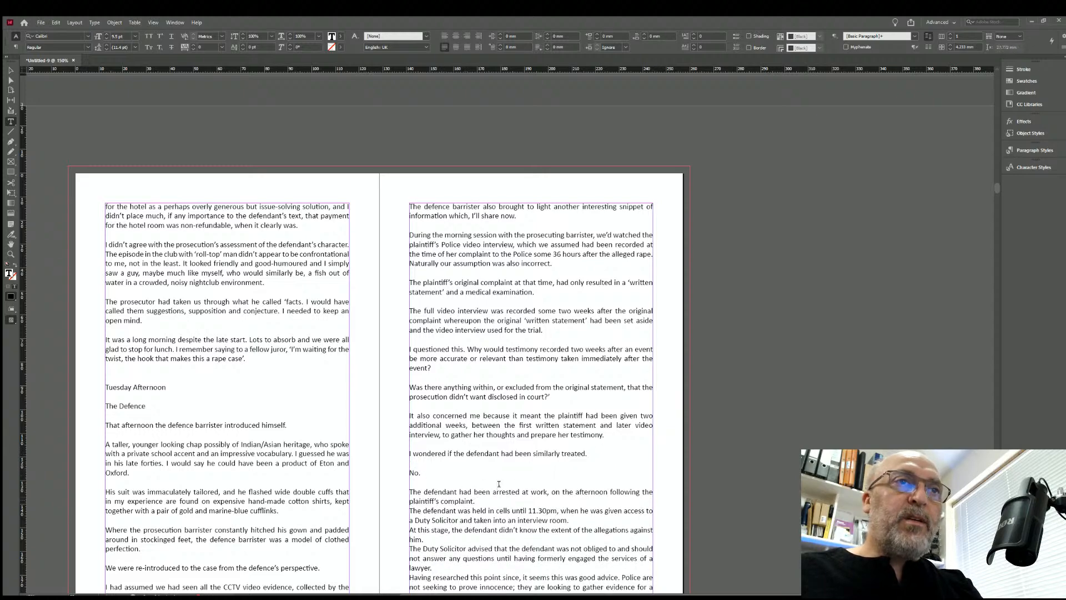
pyautogui.press('Return')
# Insert single blank lines after "into an interview room." and "the allegations against him." on page 23.
pyautogui.scroll(-3, 486, 508)
pyautogui.click(570, 444)
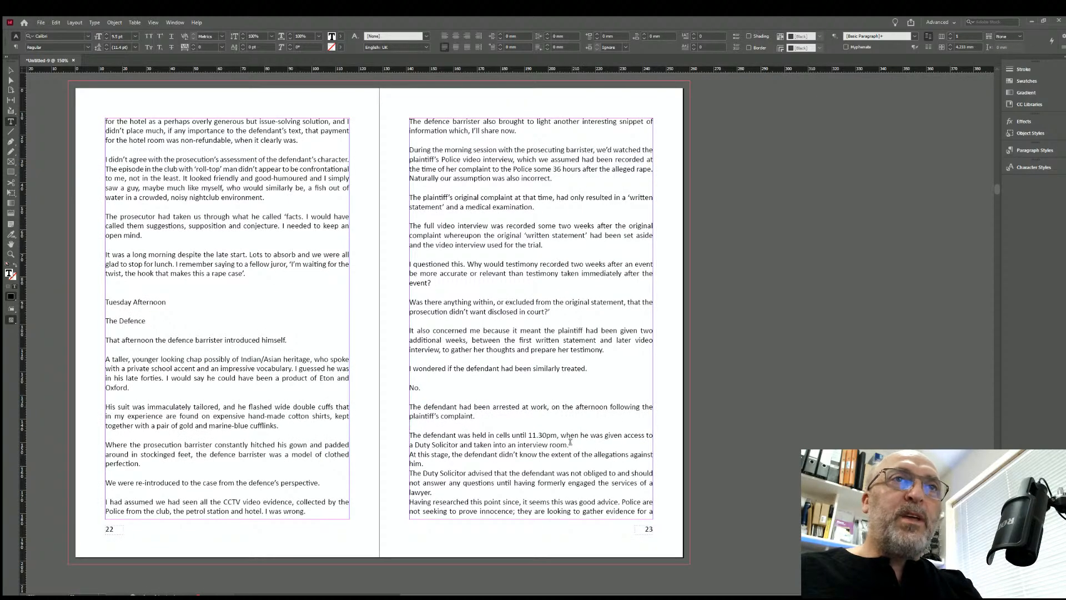
pyautogui.press('Return')
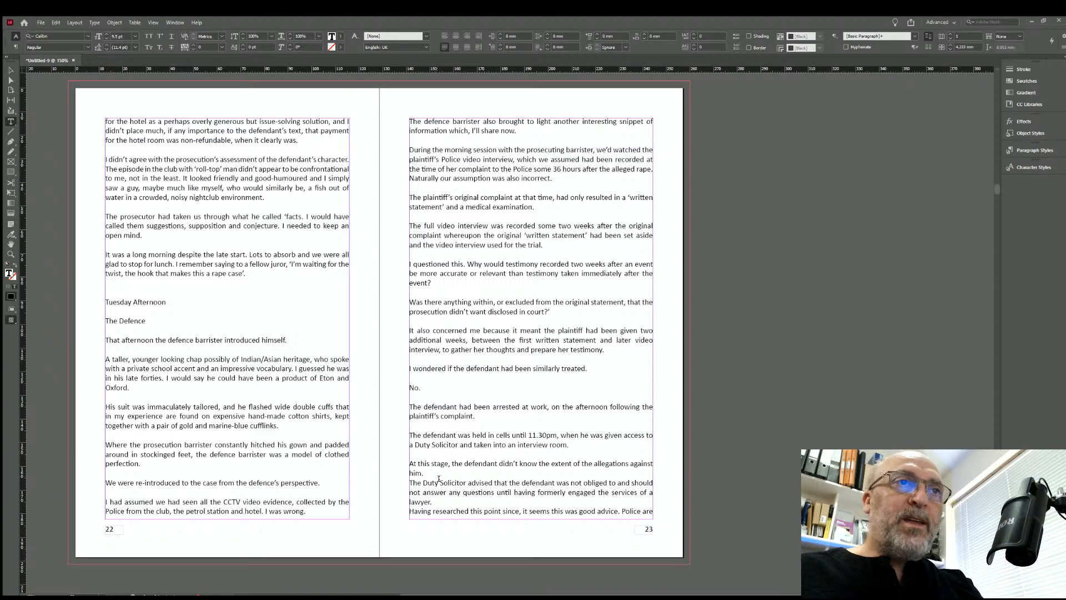
pyautogui.click(432, 470)
pyautogui.press('Return')
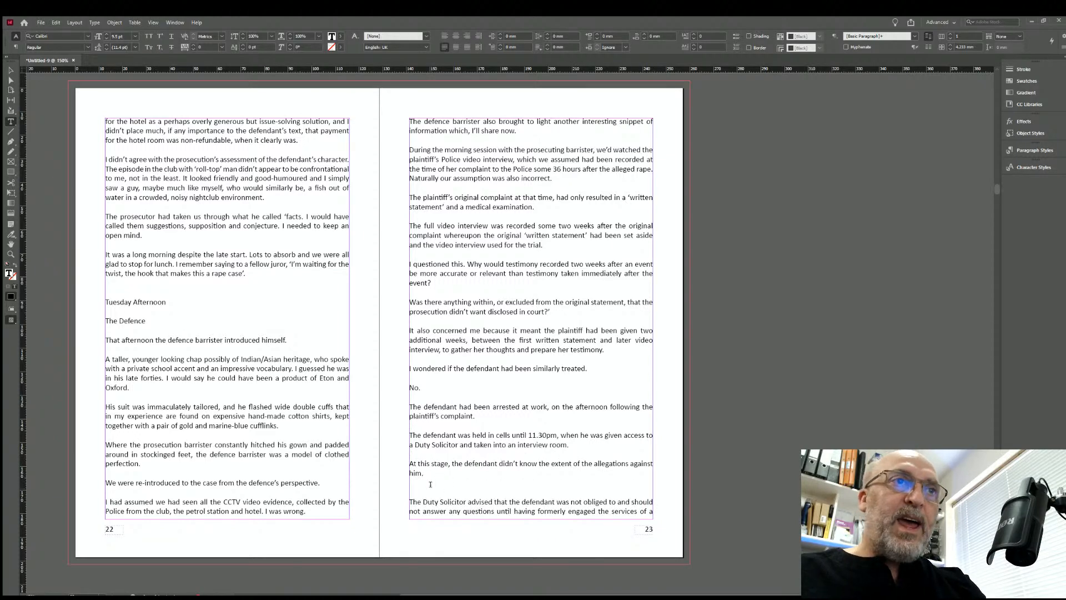
pyautogui.press('BackSpace')
# Add blank lines after "given in evidence'.", "by Police detectives." and "subject in her video interview." on page 24.
pyautogui.scroll(-12, 420, 470)
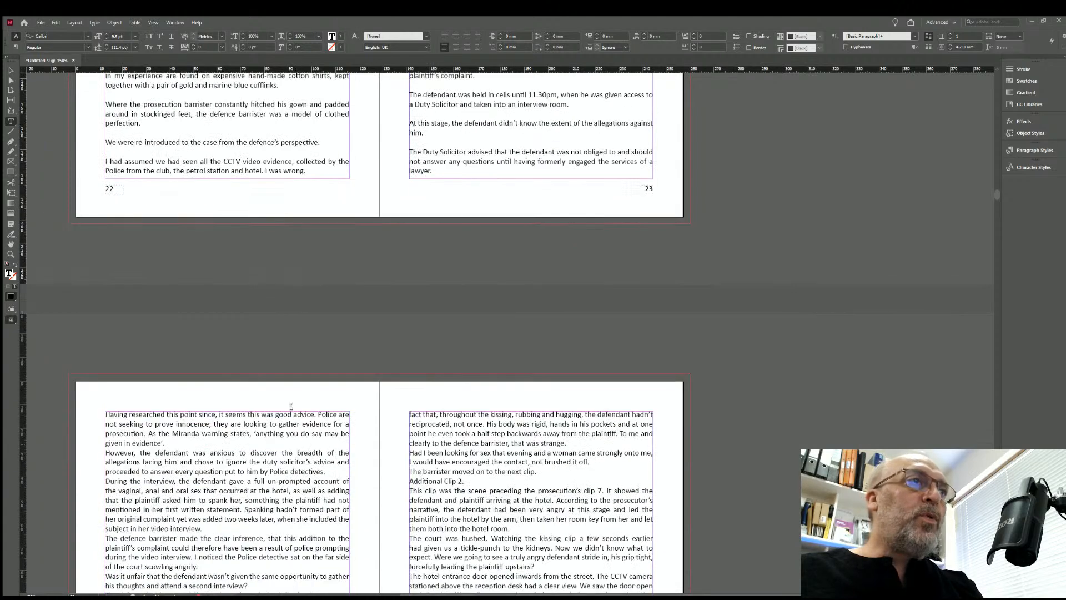
pyautogui.click(168, 438)
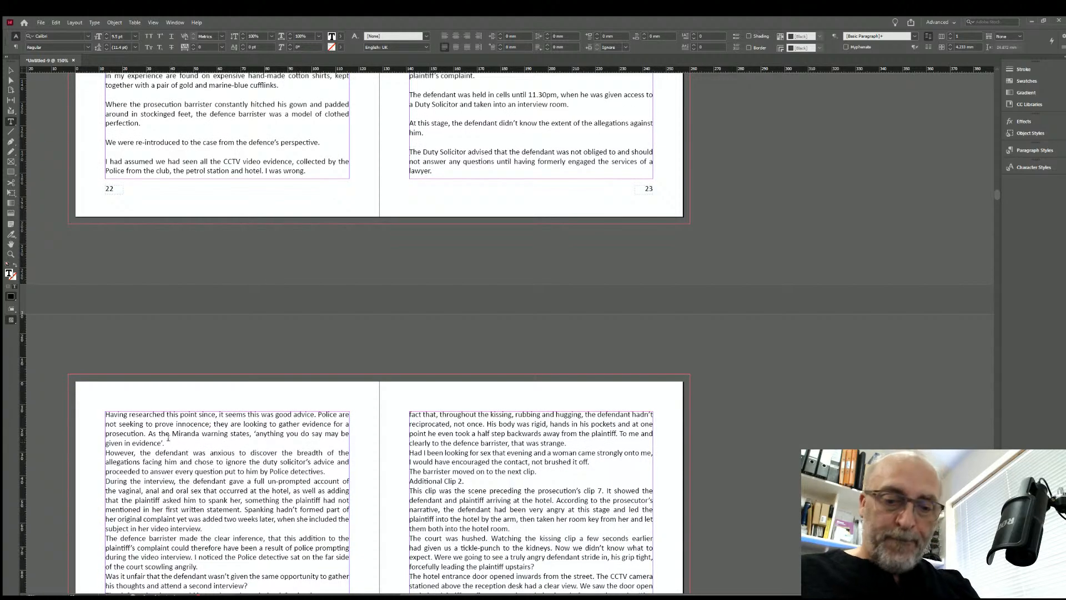
pyautogui.press('Return')
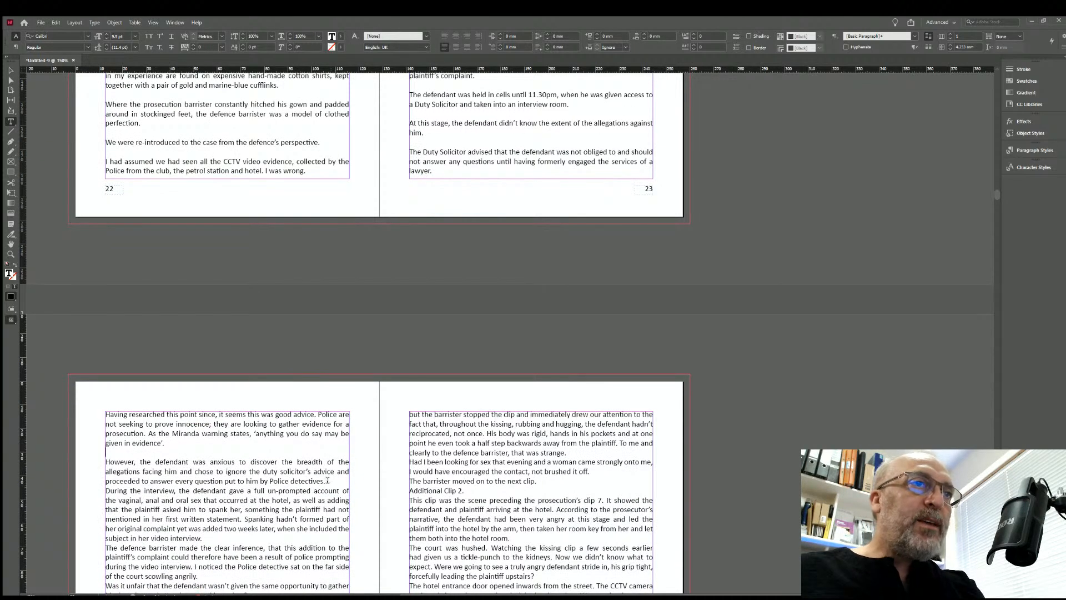
pyautogui.click(326, 481)
pyautogui.press('Return')
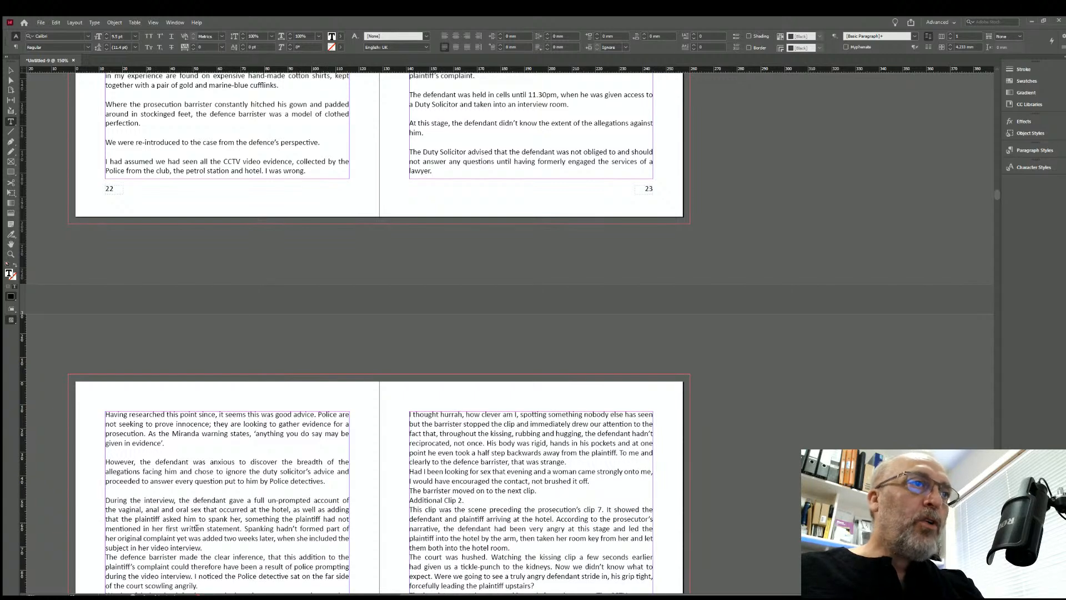
pyautogui.click(205, 548)
pyautogui.press('Return')
# Insert blank lines after "court scowling angrily.", "attend a second interview?" and "CCTV footage of his own." on page 24.
pyautogui.scroll(-3, 269, 475)
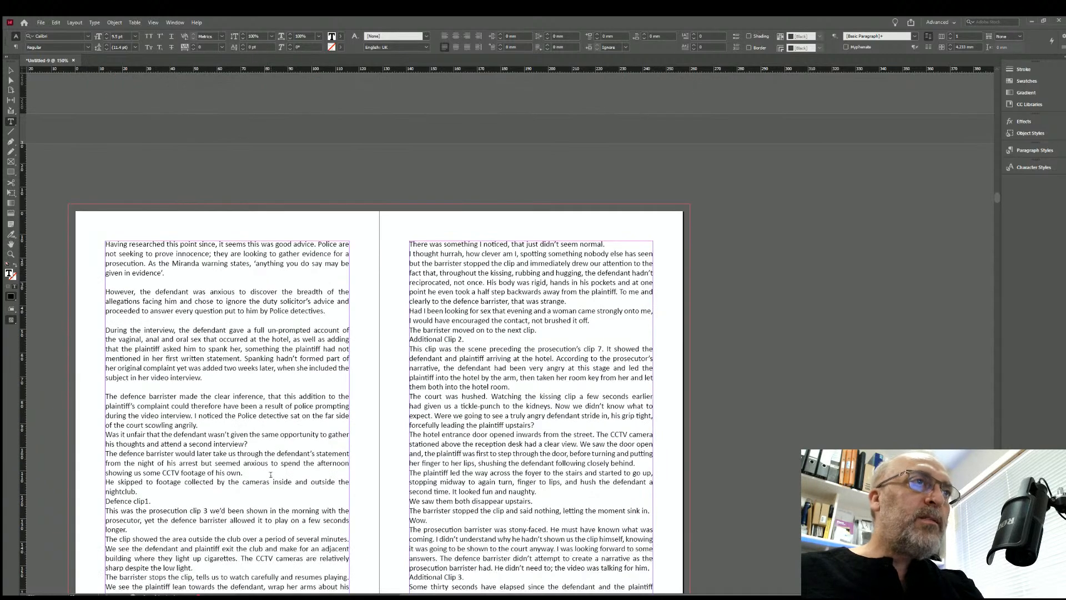
pyautogui.click(207, 425)
pyautogui.press('Return')
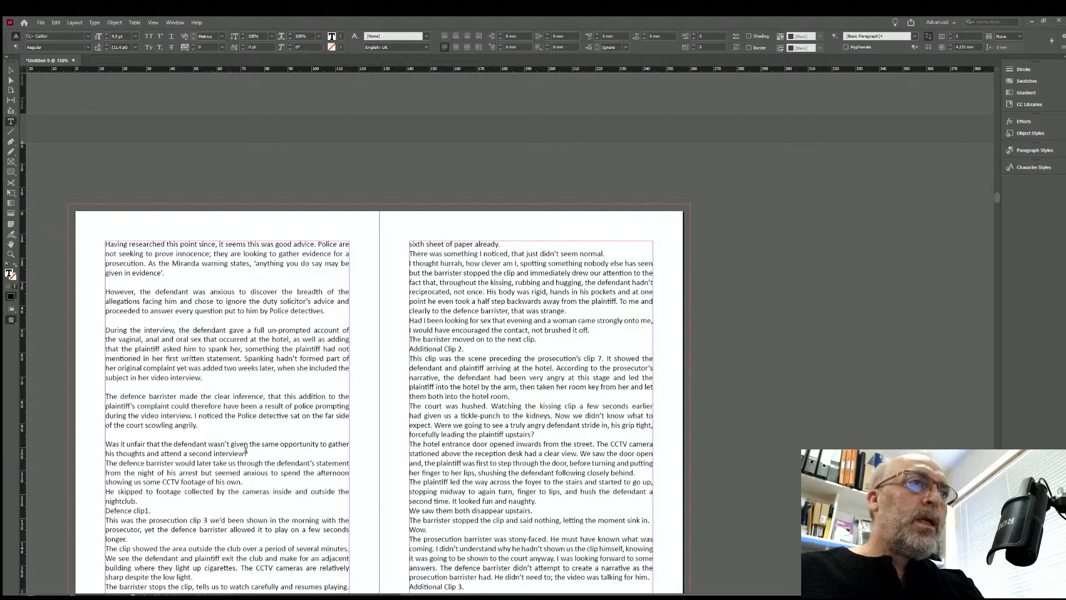
pyautogui.click(251, 453)
pyautogui.press('Return')
pyautogui.click(245, 491)
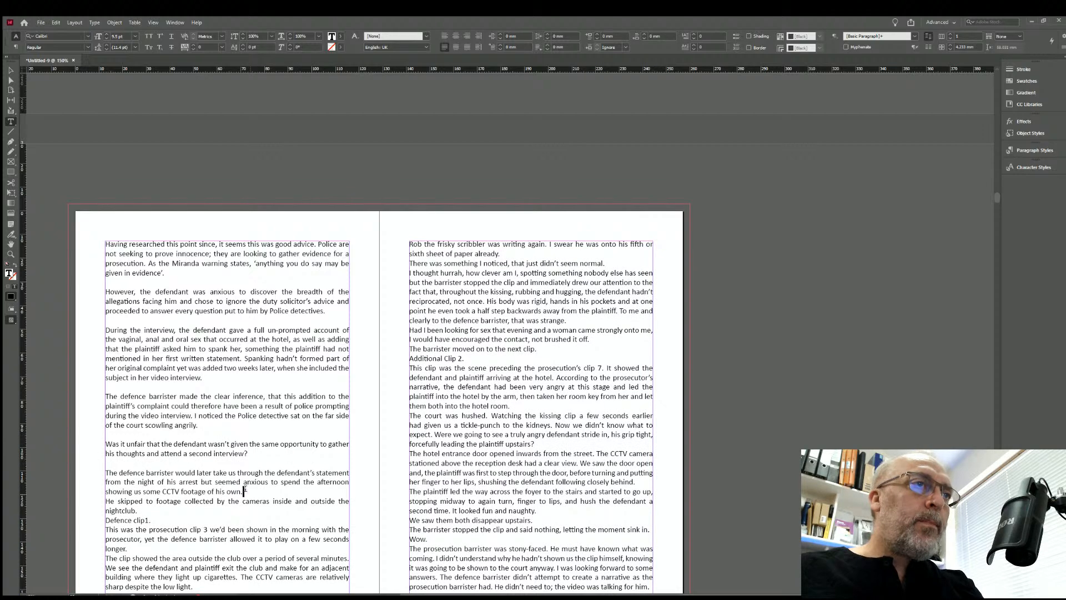
pyautogui.press('Return')
# Add blank lines after "outside the nightclub.", "a few seconds longer." and "despite the low light." on page 24.
pyautogui.click(144, 519)
pyautogui.press('Return')
pyautogui.scroll(-1, 196, 495)
pyautogui.scroll(-2, 196, 495)
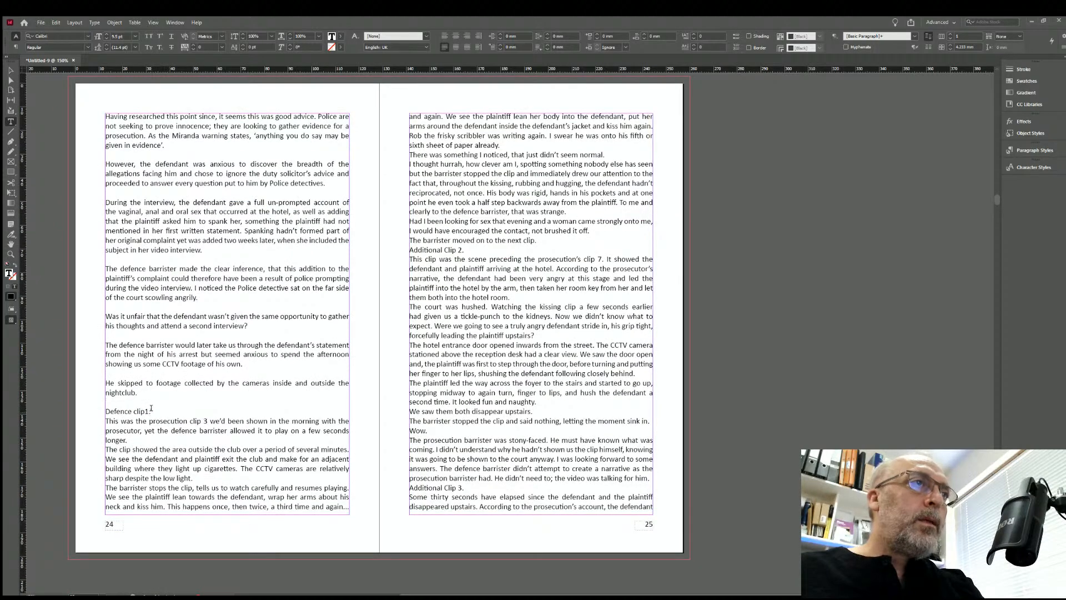
pyautogui.click(130, 440)
pyautogui.press('Return')
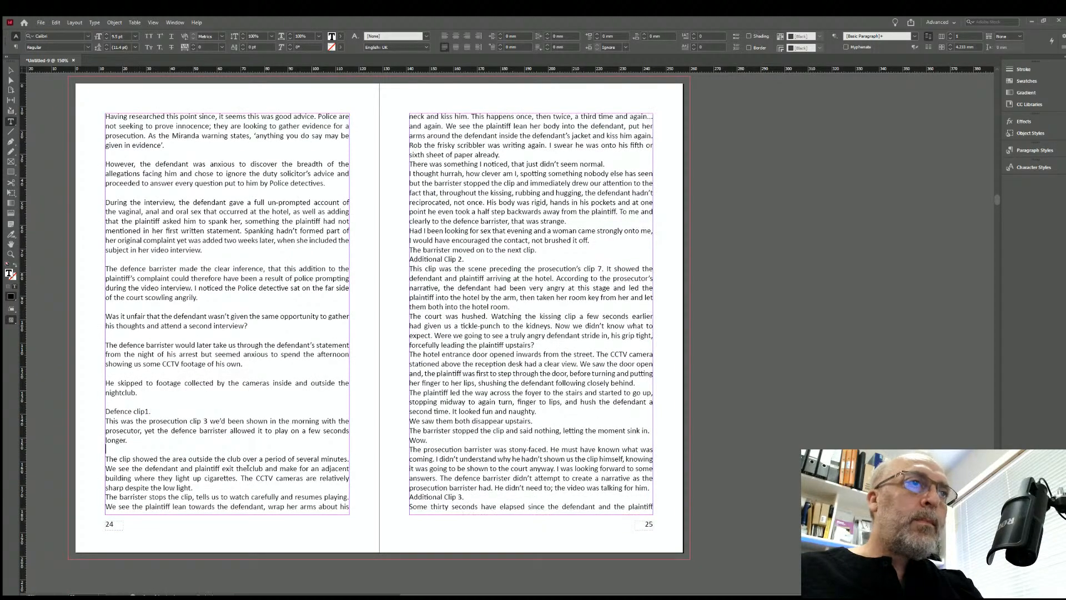
pyautogui.click(202, 487)
pyautogui.press('Return')
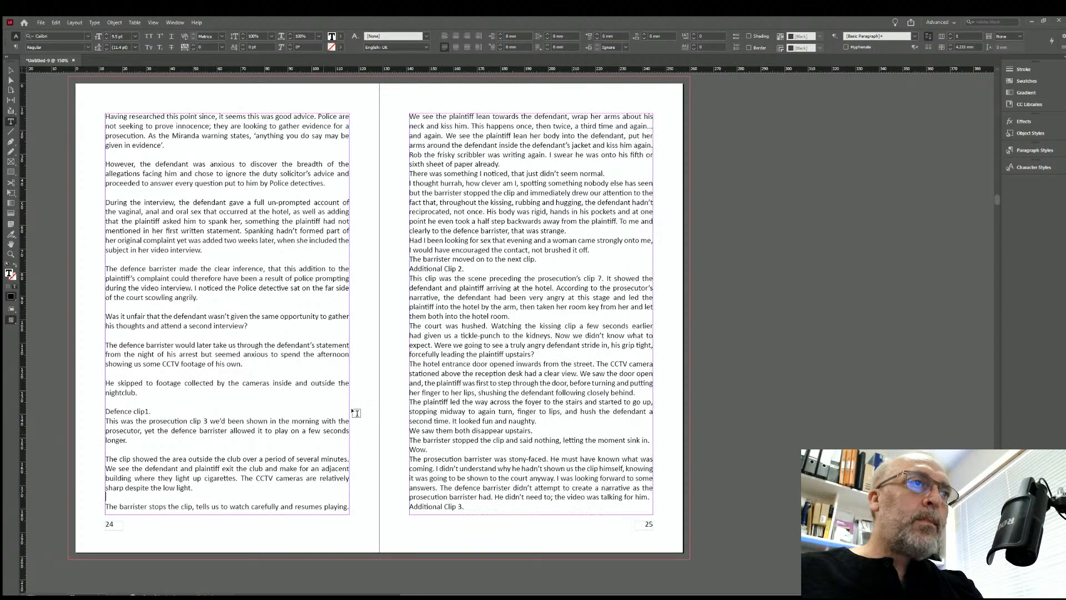
# Insert blank lines after "sheet of paper already.", "didn't seem normal.", "that was strange." and "not brushed it off." on page 25.
pyautogui.click(499, 163)
pyautogui.press('Return')
pyautogui.click(609, 180)
pyautogui.press('Return')
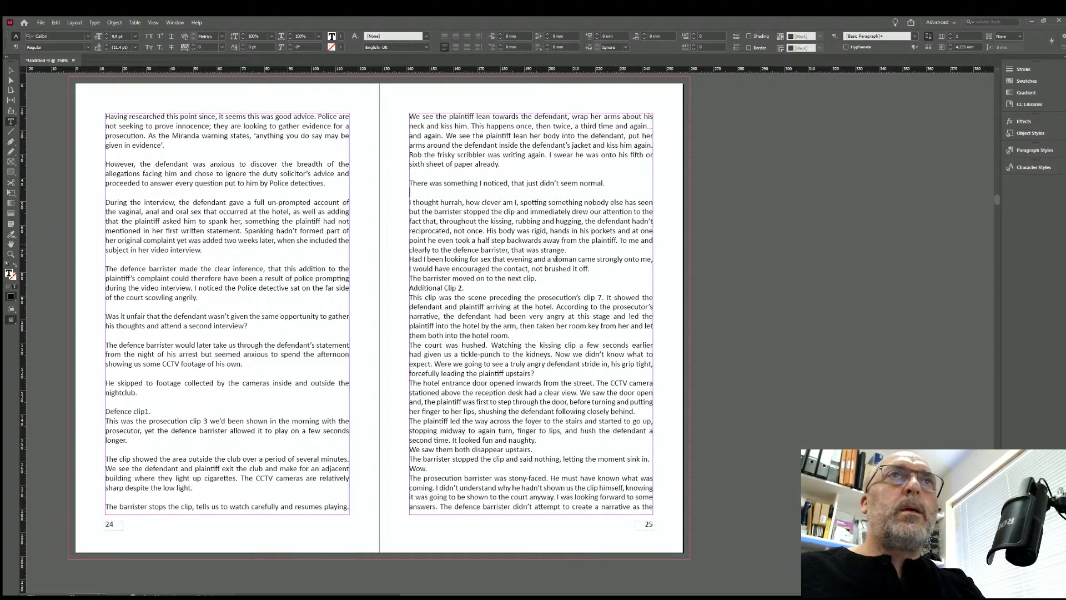
pyautogui.click(568, 250)
pyautogui.press('Return')
pyautogui.click(583, 279)
pyautogui.press('Return')
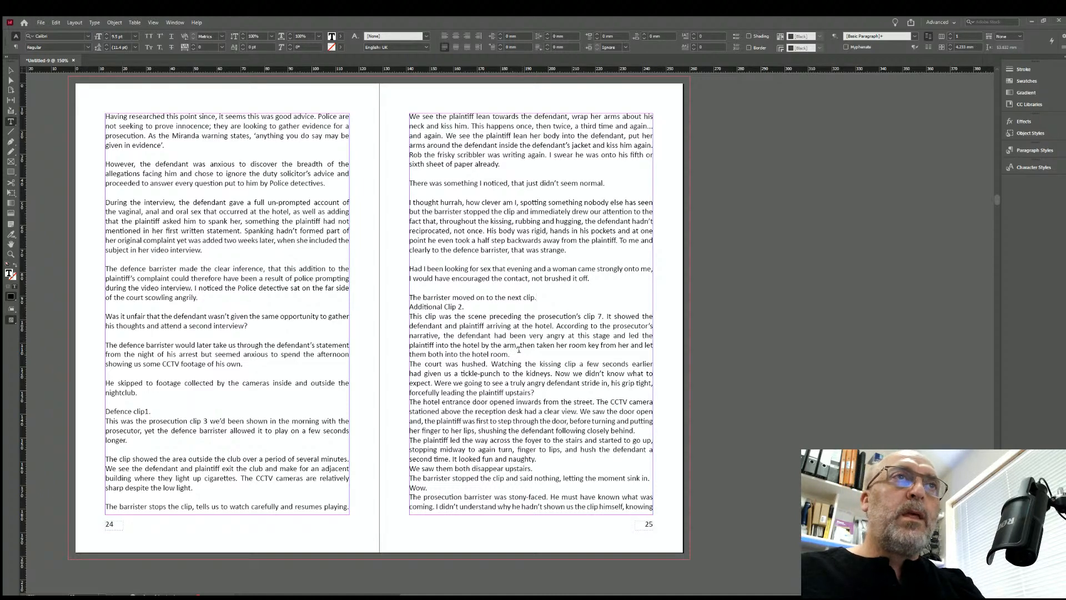
# Add single blank lines before "Additional Clip 2." and after "them both into the hotel room." on page 25.
pyautogui.press('Return')
pyautogui.press('Return')
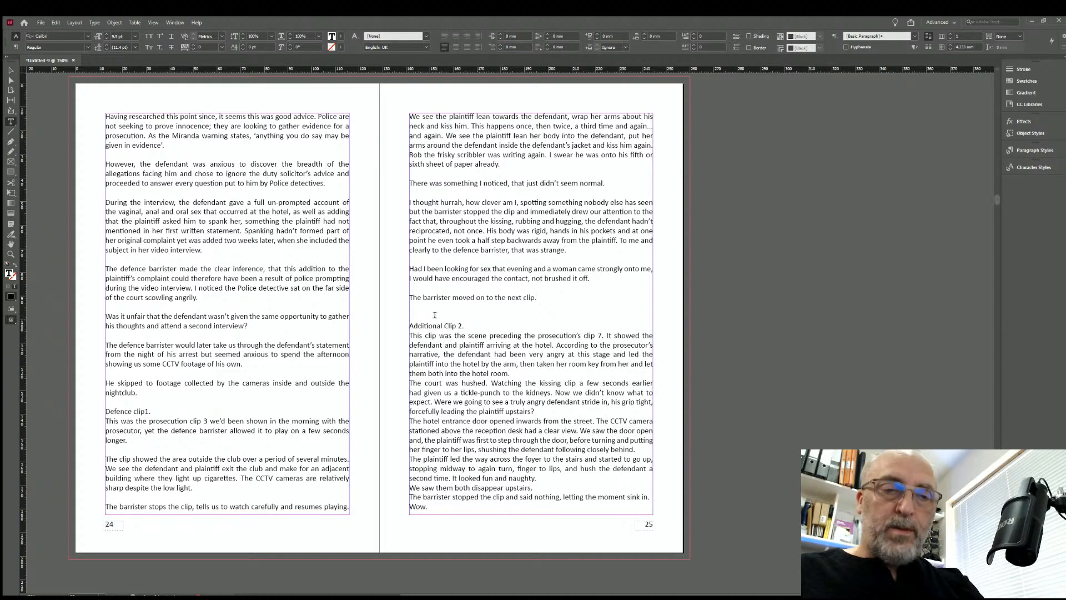
pyautogui.press('BackSpace')
pyautogui.click(516, 361)
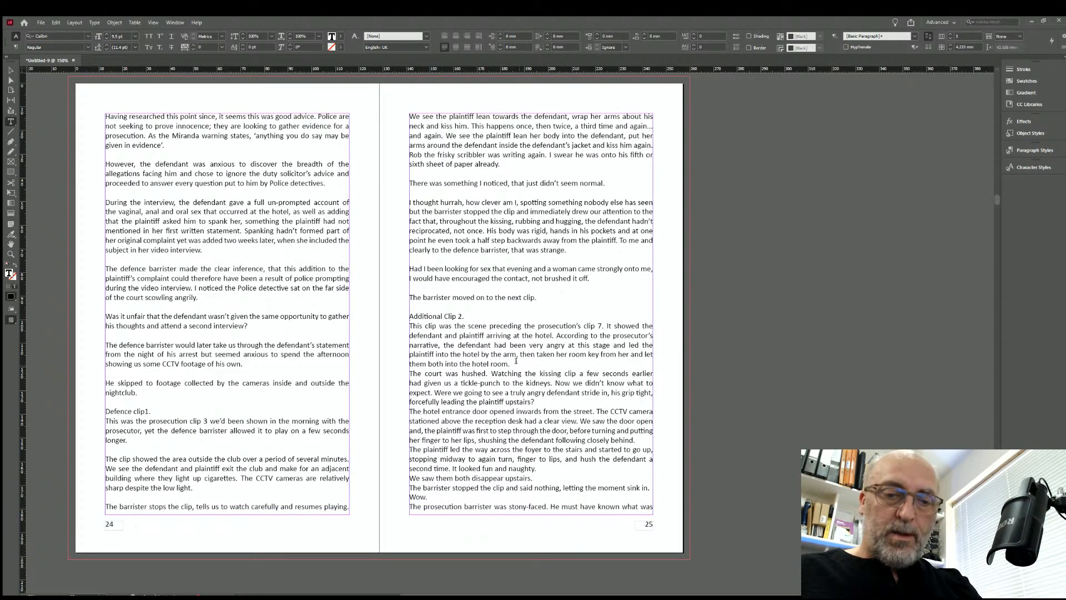
pyautogui.press('Return')
# Insert blank lines after "leading the plaintiff upstairs?", "following closely behind." and "It looked fun and naughty." on page 25.
pyautogui.click(536, 411)
pyautogui.press('Right')
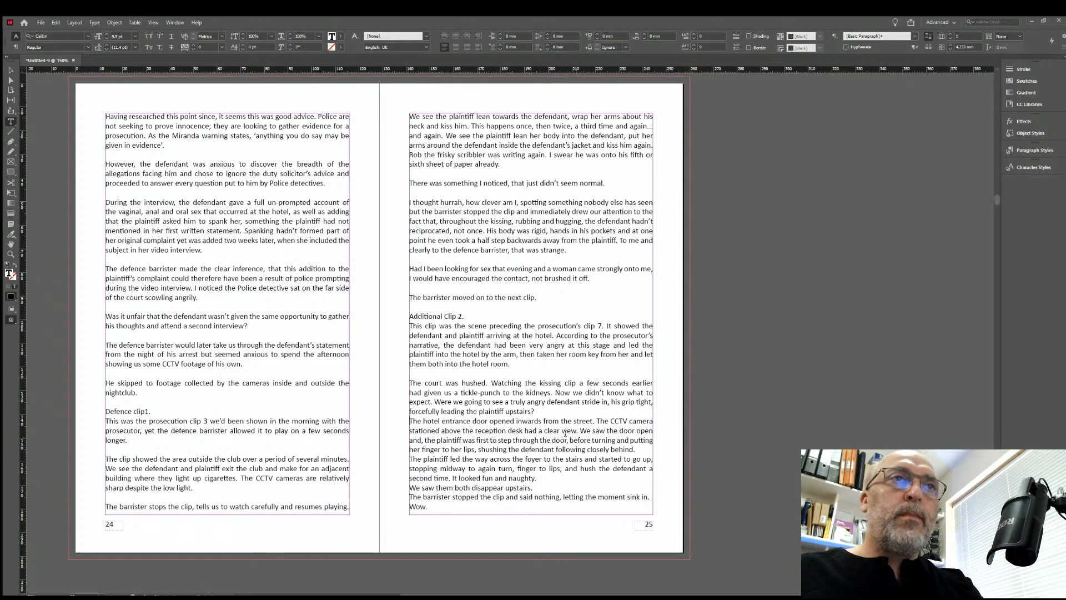
pyautogui.press('Return')
pyautogui.click(636, 459)
pyautogui.press('Return')
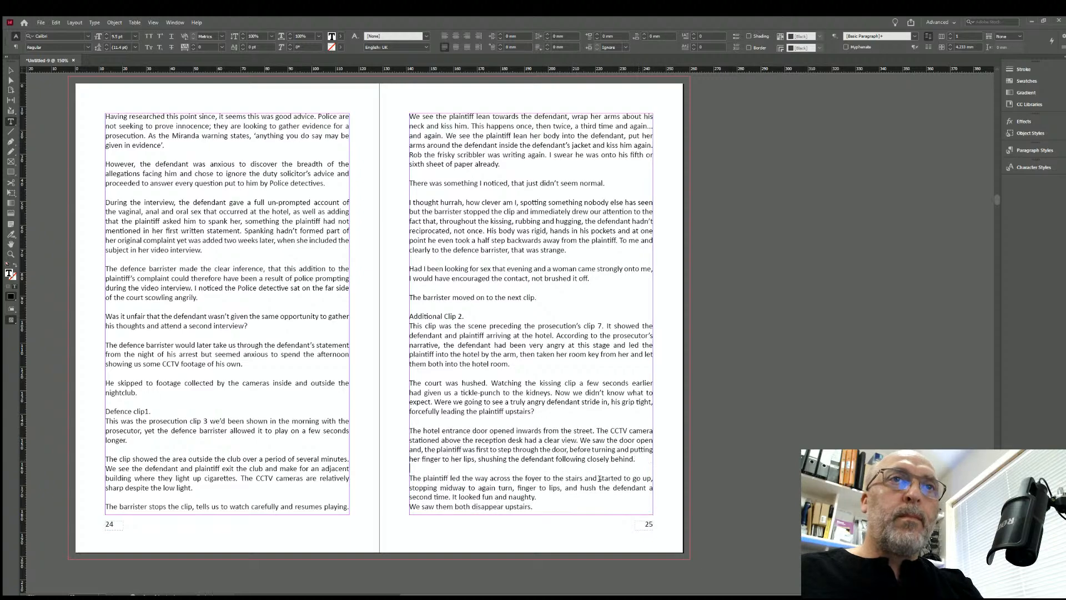
pyautogui.click(539, 496)
pyautogui.press('Right')
pyautogui.press('Return')
# Add blank lines after "We saw them both disappear upstairs.", "Wow." and "Additional Clip 3." on page 26.
pyautogui.scroll(-10, 368, 319)
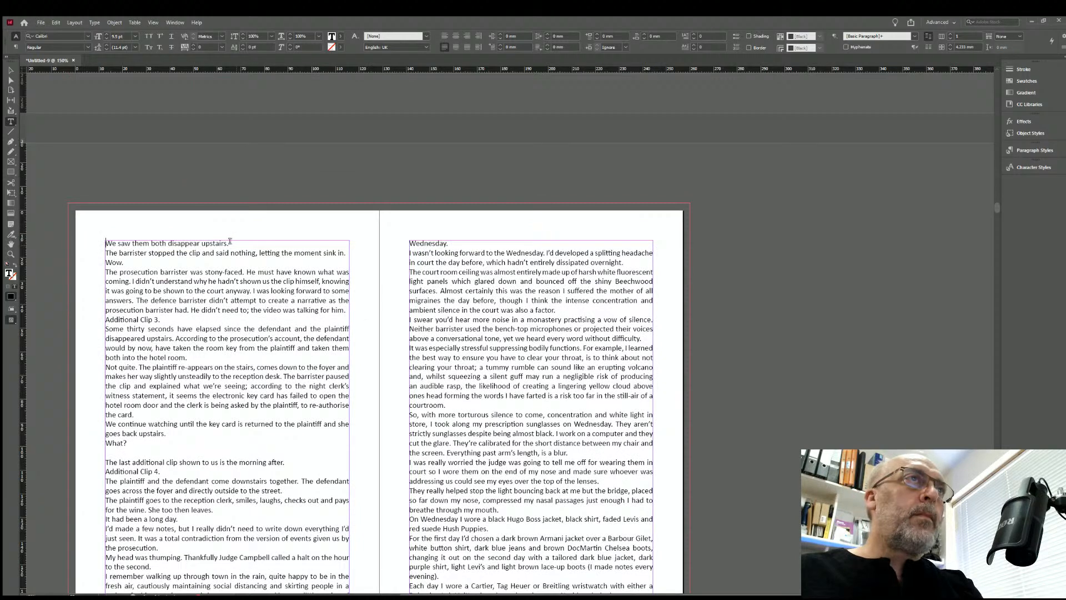
pyautogui.click(230, 243)
pyautogui.press('Return')
pyautogui.click(142, 269)
pyautogui.press('Return')
pyautogui.click(173, 337)
pyautogui.press('Return')
# Insert blank lines after "both into the hotel room.", "the card." and "goes back upstairs." on page 26.
pyautogui.click(187, 384)
pyautogui.press('Return')
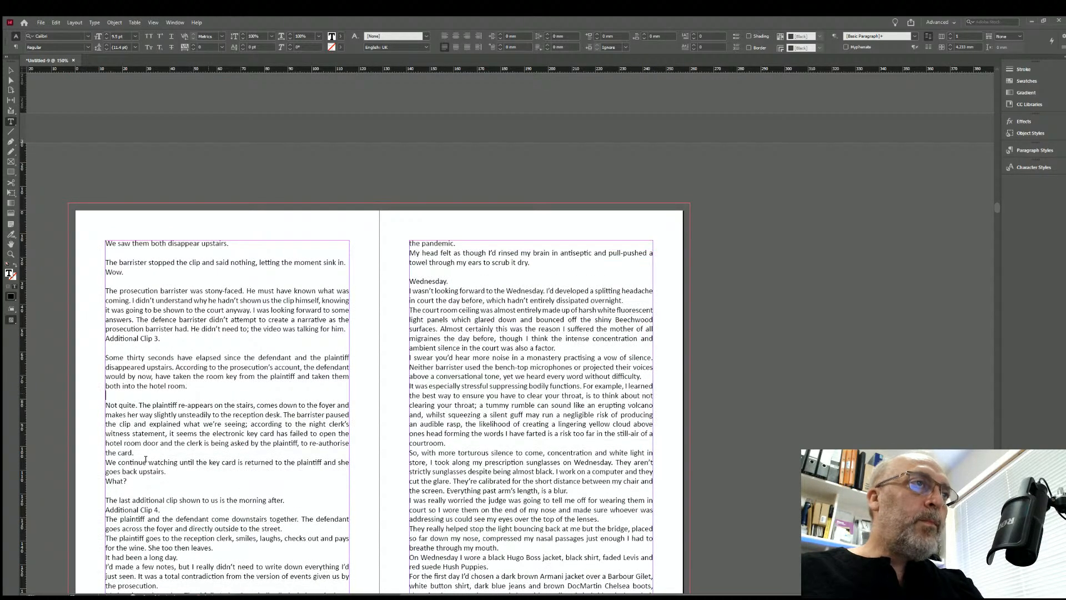
pyautogui.click(141, 450)
pyautogui.press('Return')
pyautogui.click(167, 481)
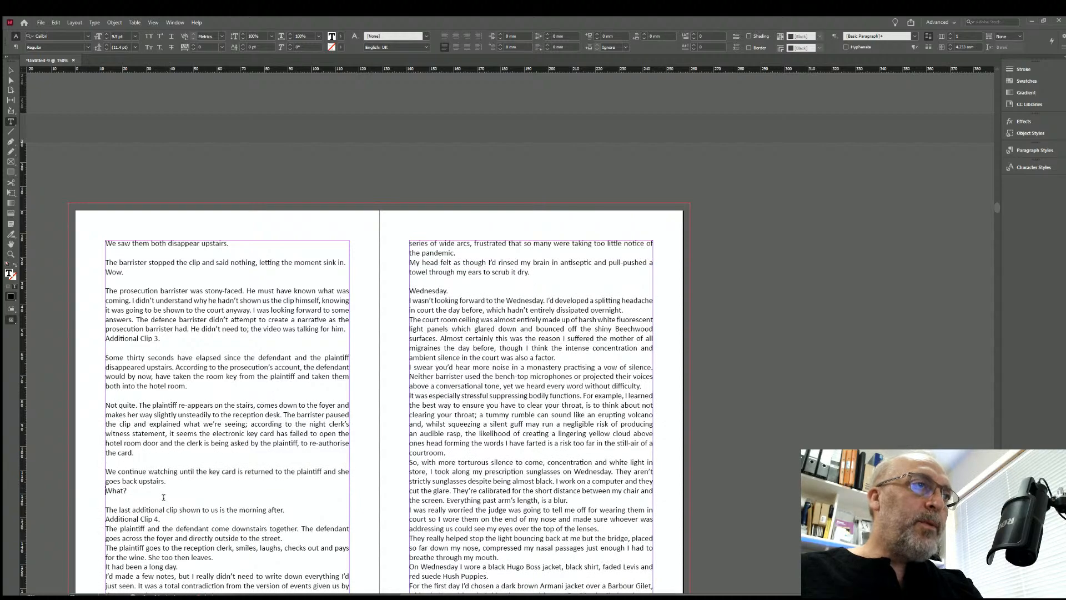
pyautogui.press('Return')
# Add blank lines after "the morning after.", "outside to the street.", "She too then leaves." and "It had been a long day." on page 26.
pyautogui.scroll(-5, 235, 524)
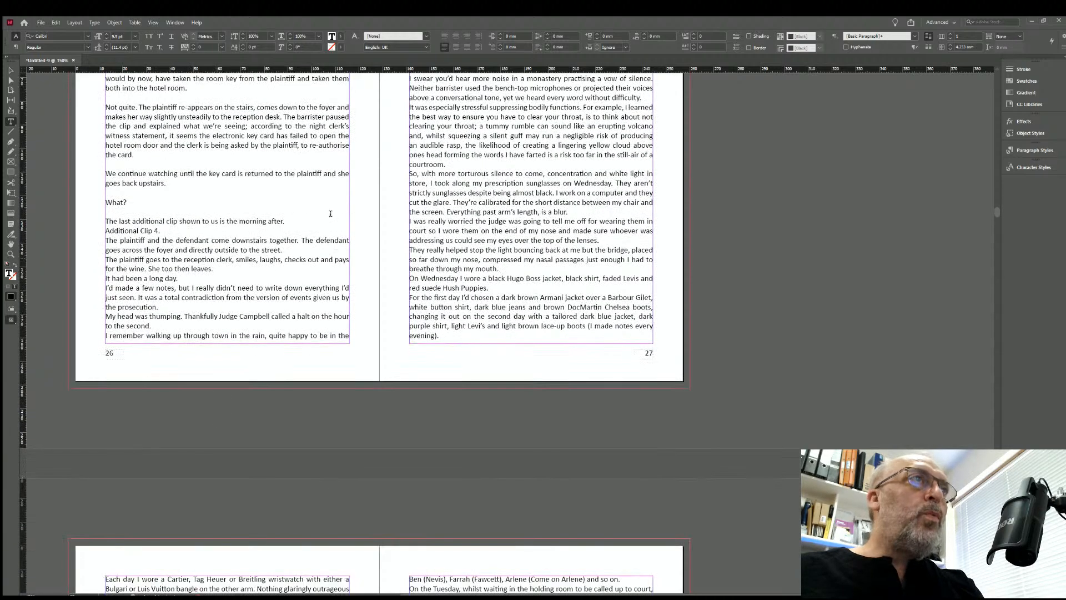
pyautogui.click(298, 220)
pyautogui.press('Return')
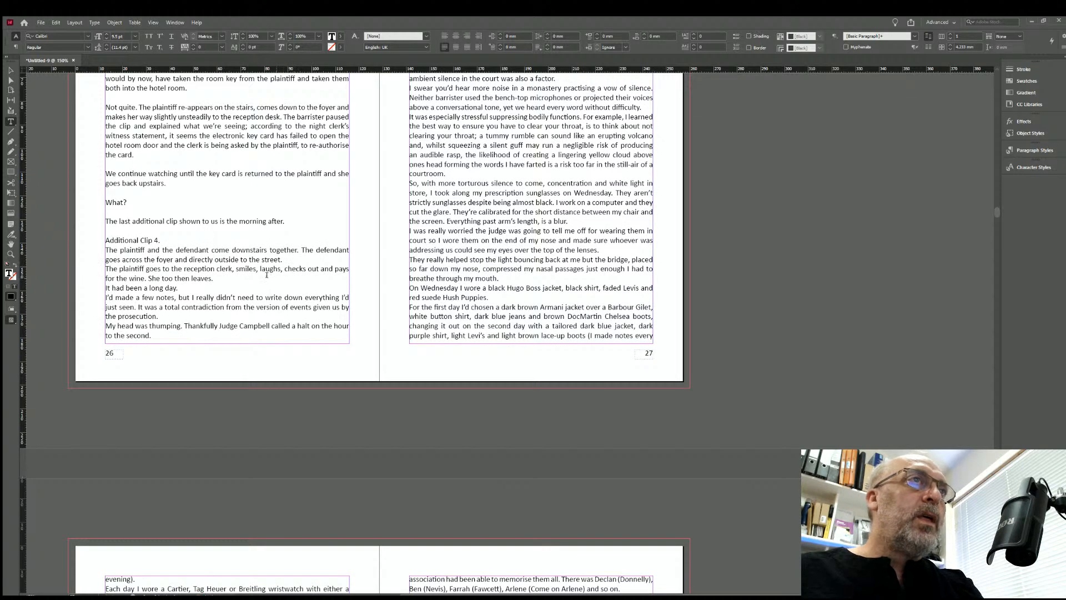
pyautogui.press('Return')
pyautogui.click(221, 288)
pyautogui.press('Return')
pyautogui.click(180, 307)
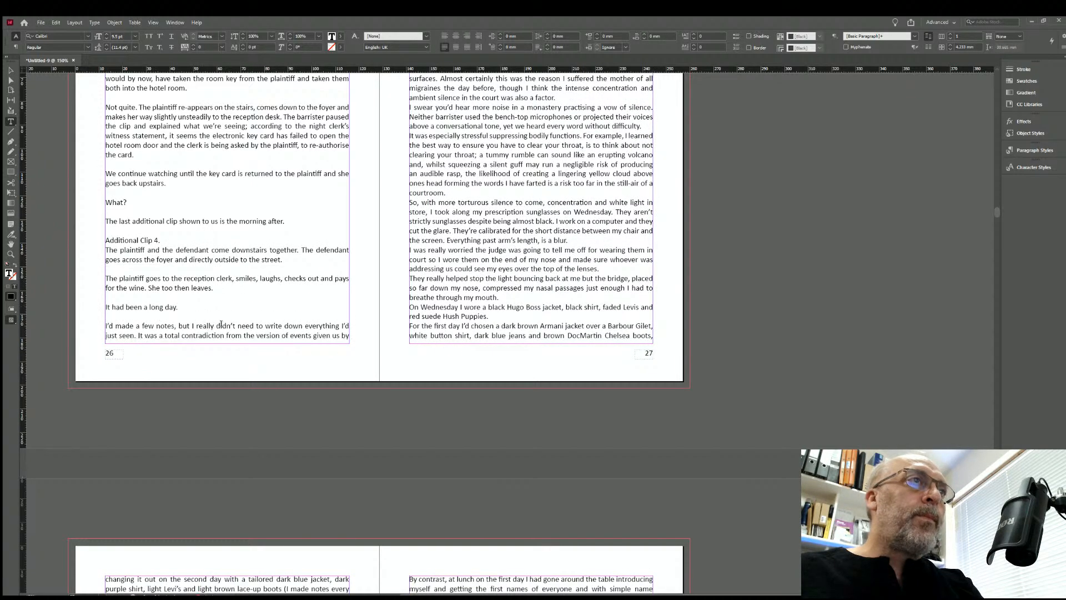
# Insert blank lines after "the prosecution.", "to the second." and "the pandemic." on page 27.
pyautogui.scroll(5, 529, 287)
pyautogui.click(465, 200)
pyautogui.press('Return')
pyautogui.click(456, 230)
pyautogui.press('Return')
pyautogui.click(469, 276)
pyautogui.press('Return')
pyautogui.scroll(-2, 617, 290)
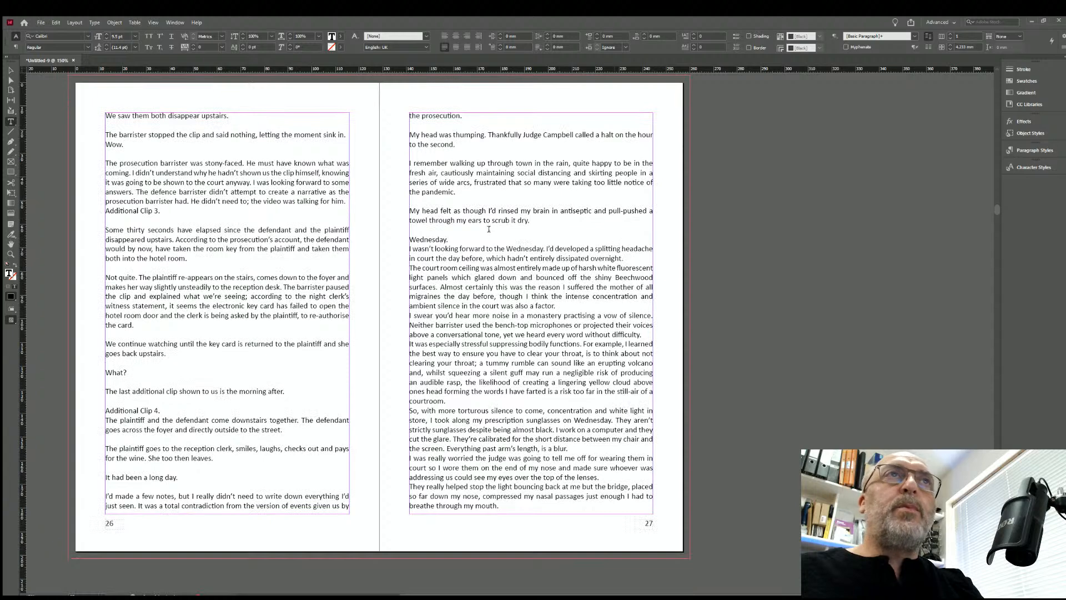
# Add blank lines after "dissipated overnight.", "also a factor.", "without difficulty." and "courtroom." on page 27.
pyautogui.click(627, 258)
pyautogui.press('Return')
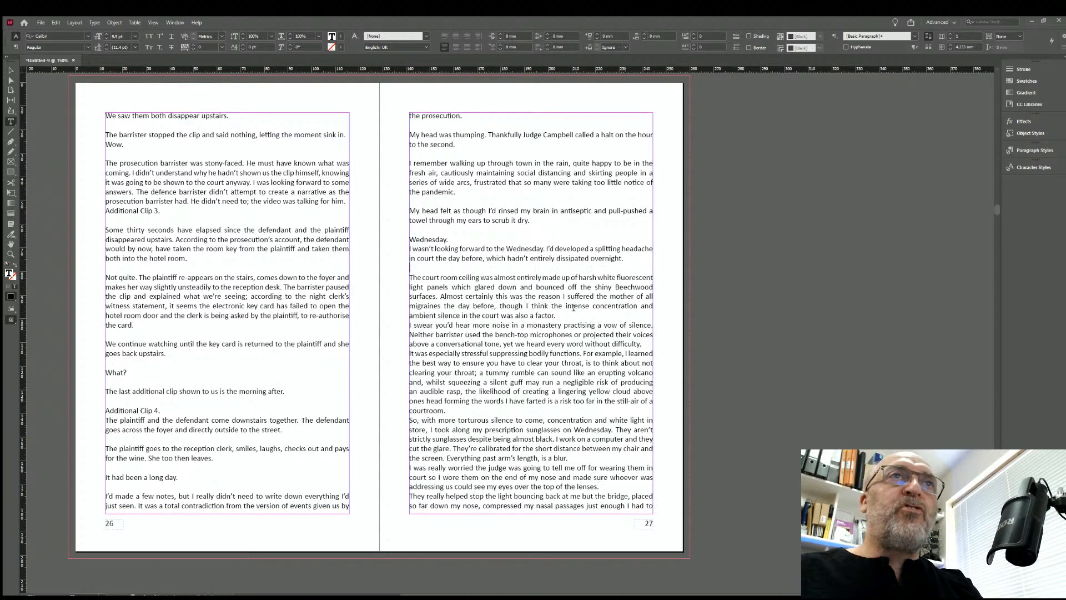
pyautogui.click(562, 315)
pyautogui.press('Return')
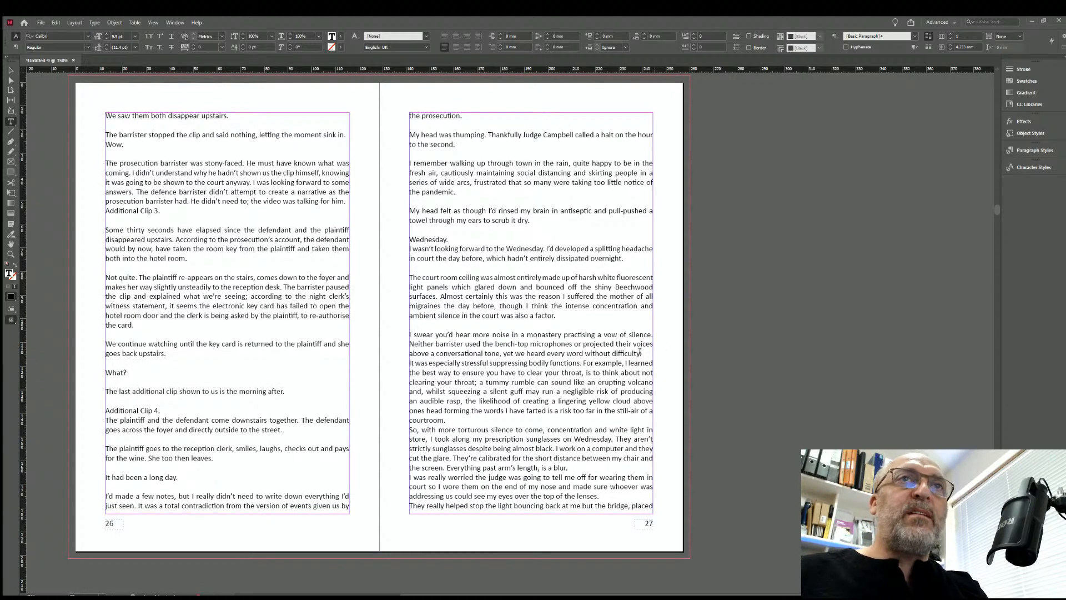
pyautogui.click(642, 354)
pyautogui.press('Return')
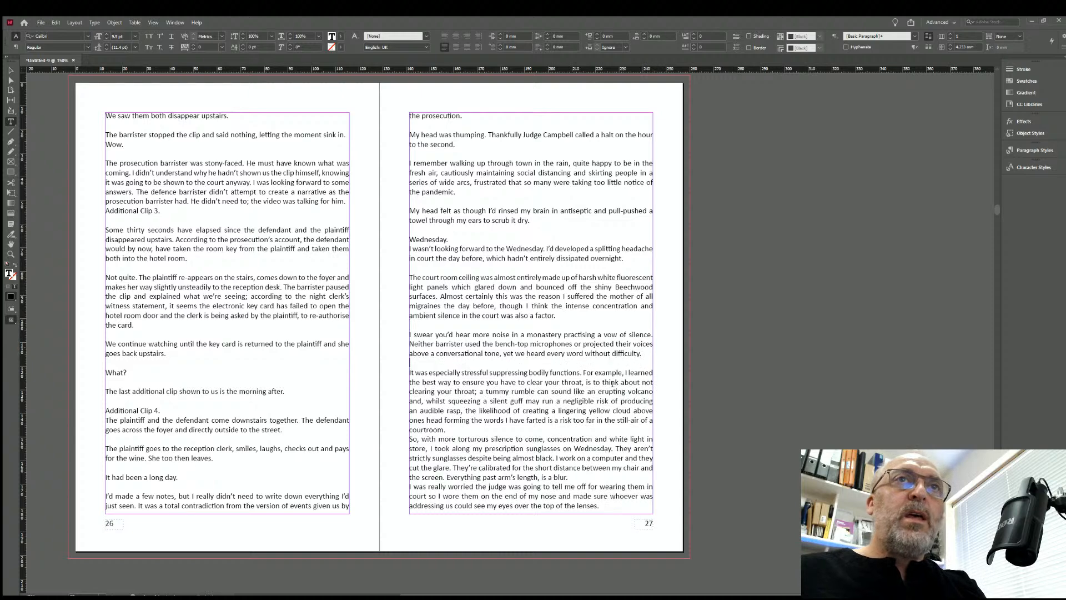
pyautogui.click(449, 425)
pyautogui.press('Return')
# Insert blank lines after "is a blur." on page 27 and after "top of the lenses." and "through my mouth." on page 28.
pyautogui.scroll(-3, 573, 356)
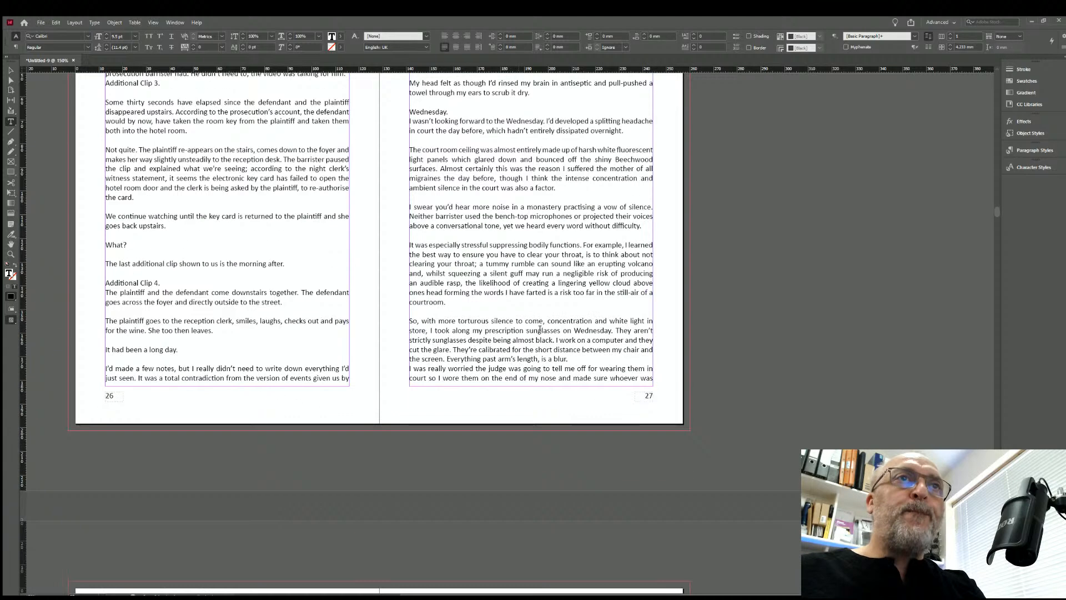
pyautogui.click(573, 356)
pyautogui.press('Return')
pyautogui.scroll(-4, 347, 395)
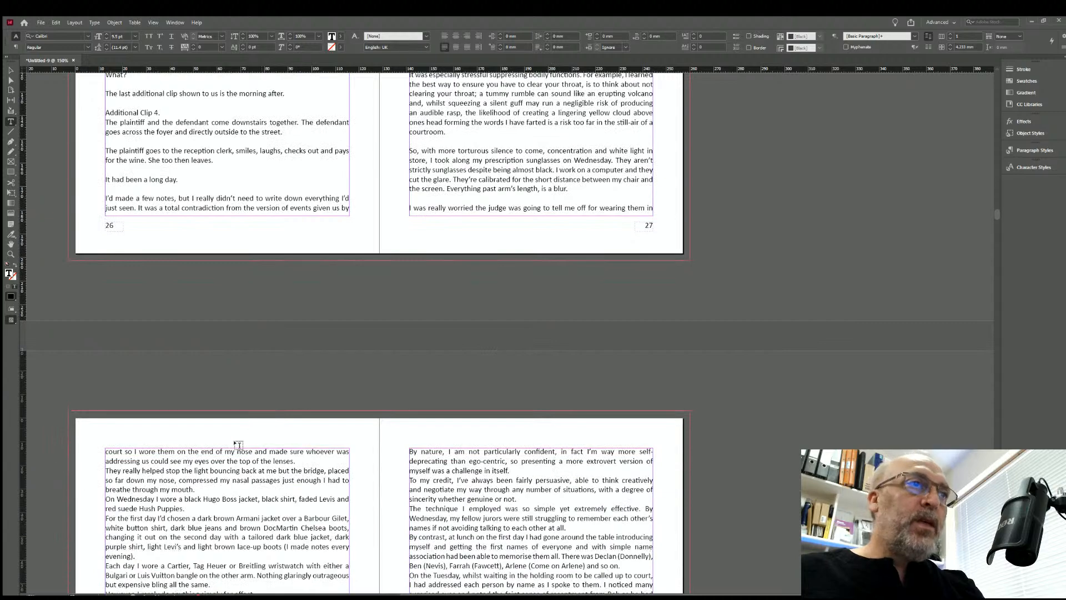
pyautogui.click(295, 459)
pyautogui.press('Return')
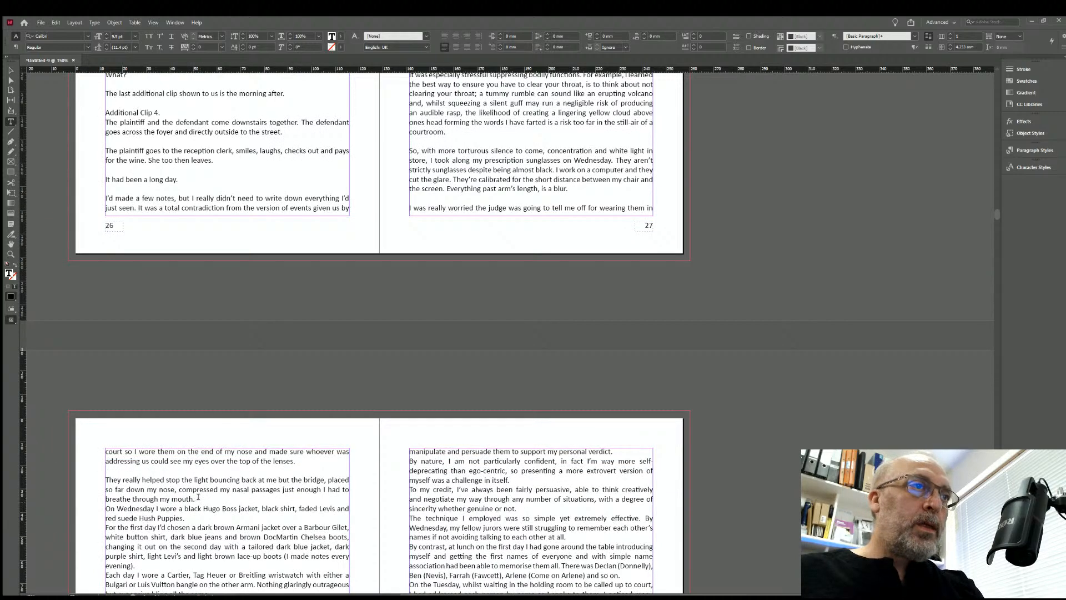
pyautogui.click(198, 497)
pyautogui.press('Return')
# Check the end of the manuscript around pages 66 to 69 to see whether all the text still fits in its frames.
pyautogui.scroll(-9, 500, 389)
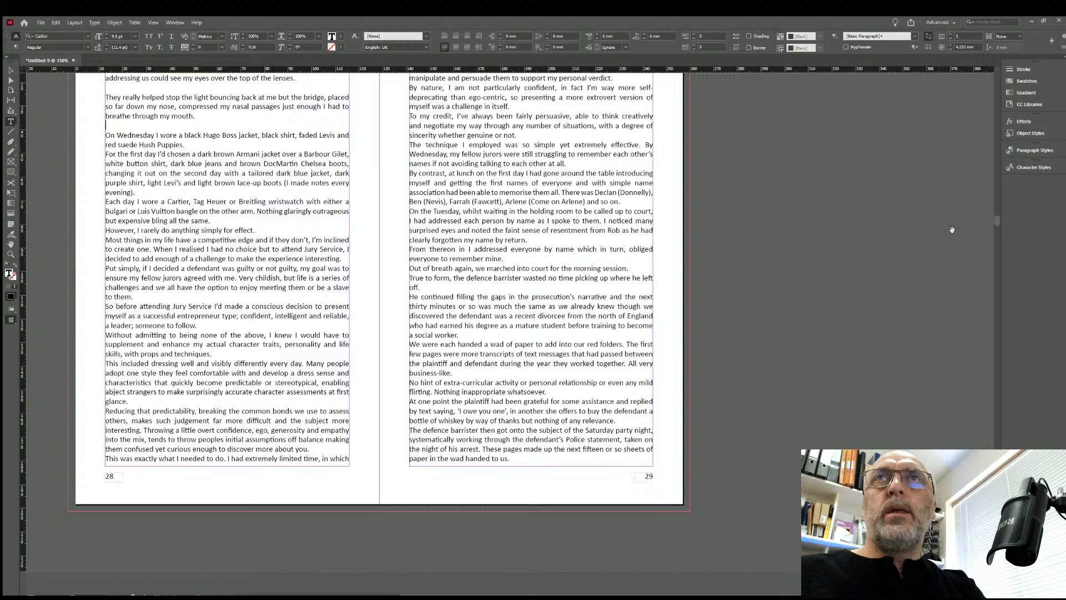
pyautogui.hotkey('alt', 'pagedown')
pyautogui.hotkey('alt', 'pagedown')
pyautogui.hotkey('alt', 'pagedown')
pyautogui.hotkey('alt', 'pagedown')
pyautogui.hotkey('alt', 'pagedown')
pyautogui.hotkey('alt', 'pagedown')
pyautogui.hotkey('alt', 'pagedown')
pyautogui.hotkey('alt', 'pagedown')
pyautogui.hotkey('alt', 'pagedown')
pyautogui.hotkey('alt', 'pagedown')
pyautogui.hotkey('alt', 'pagedown')
pyautogui.hotkey('alt', 'pagedown')
pyautogui.hotkey('alt', 'pagedown')
pyautogui.hotkey('alt', 'pagedown')
pyautogui.hotkey('alt', 'pagedown')
pyautogui.hotkey('alt', 'pagedown')
pyautogui.hotkey('alt', 'pagedown')
pyautogui.hotkey('alt', 'pagedown')
pyautogui.hotkey('alt', 'pagedown')
pyautogui.hotkey('alt', 'pagedown')
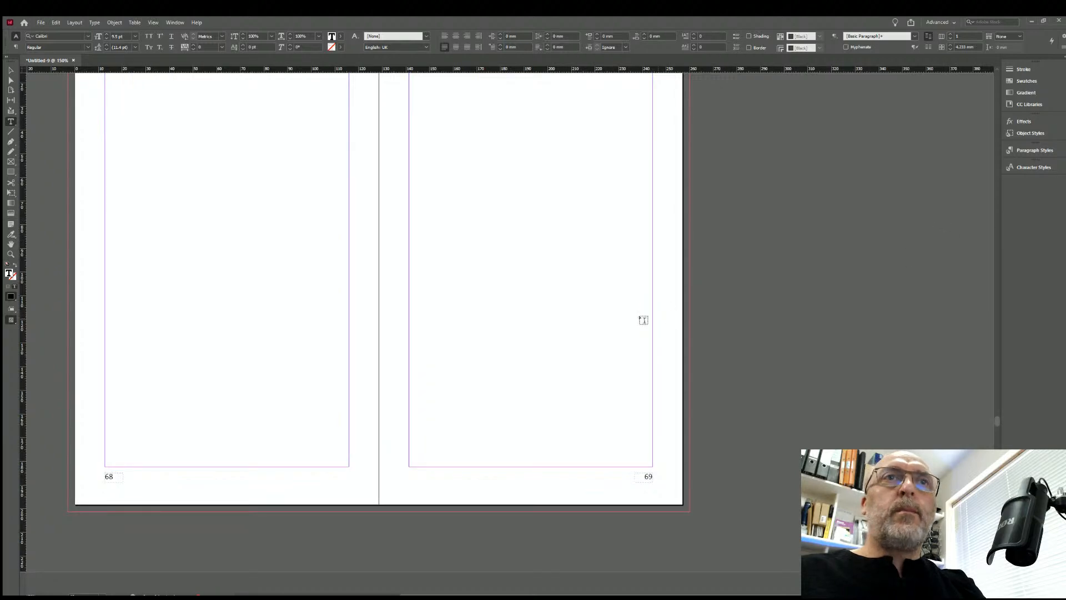
pyautogui.scroll(2, 644, 318)
pyautogui.scroll(5, 643, 319)
pyautogui.scroll(3, 643, 319)
pyautogui.scroll(-2, 614, 333)
pyautogui.scroll(-4, 661, 414)
pyautogui.scroll(1, 616, 159)
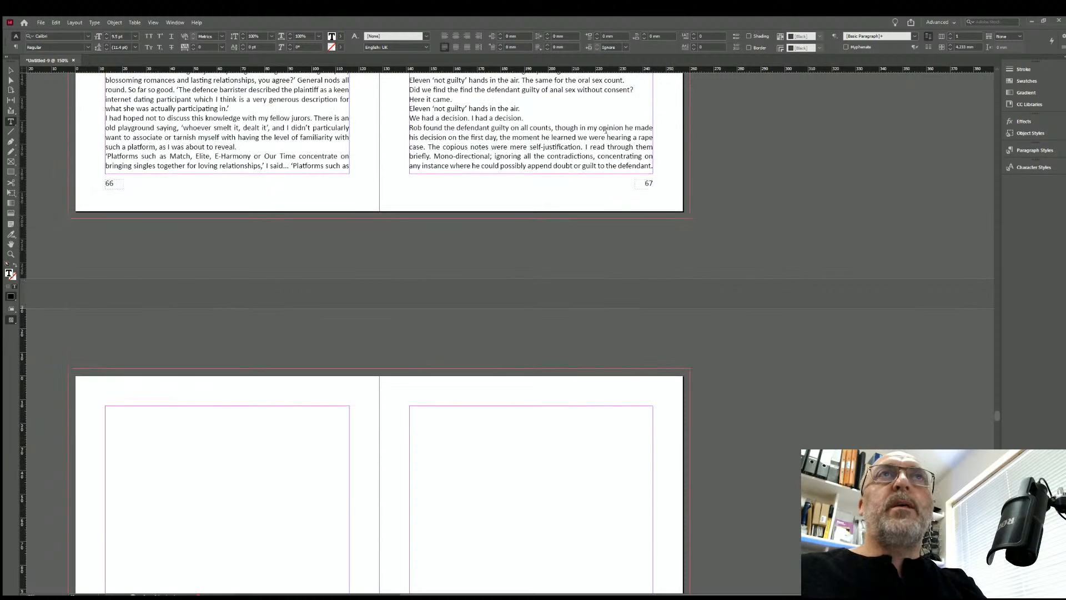
pyautogui.scroll(2, 224, 127)
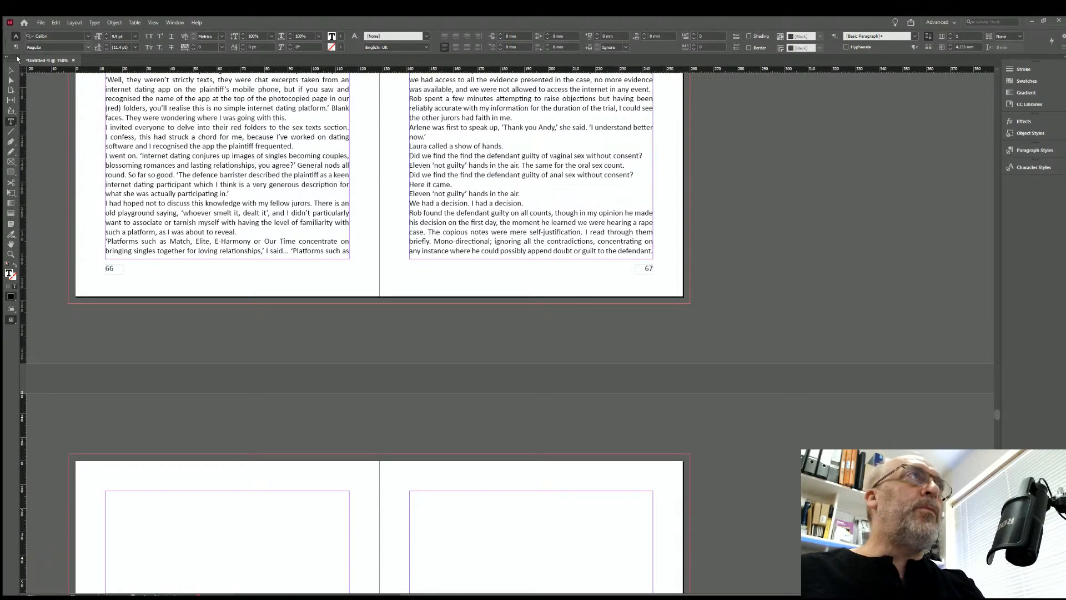
# Flow the overset text from page 67 into the empty frame on page 68 and onward into the frame on page 69.
pyautogui.click(11, 70)
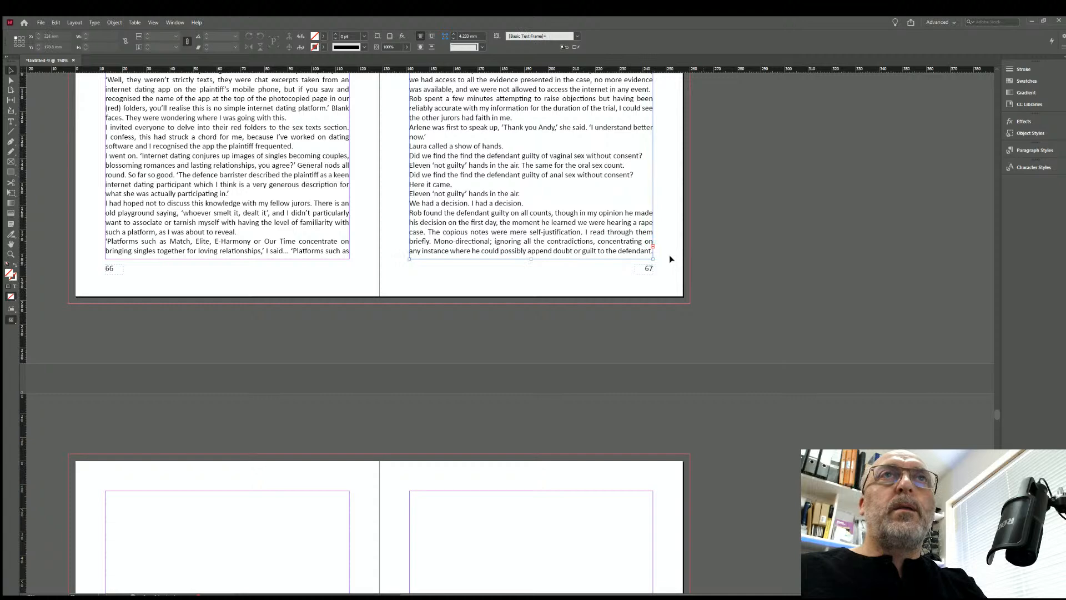
pyautogui.click(653, 246)
pyautogui.scroll(-2, 328, 422)
pyautogui.click(346, 334)
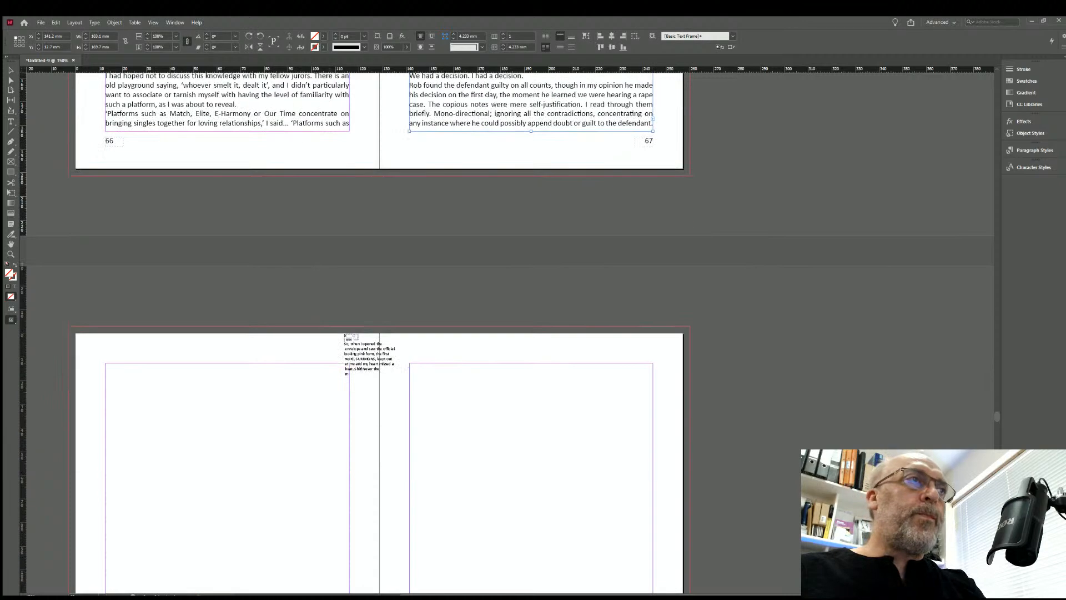
pyautogui.scroll(-2, 346, 333)
pyautogui.click(101, 234)
pyautogui.scroll(-2, 238, 408)
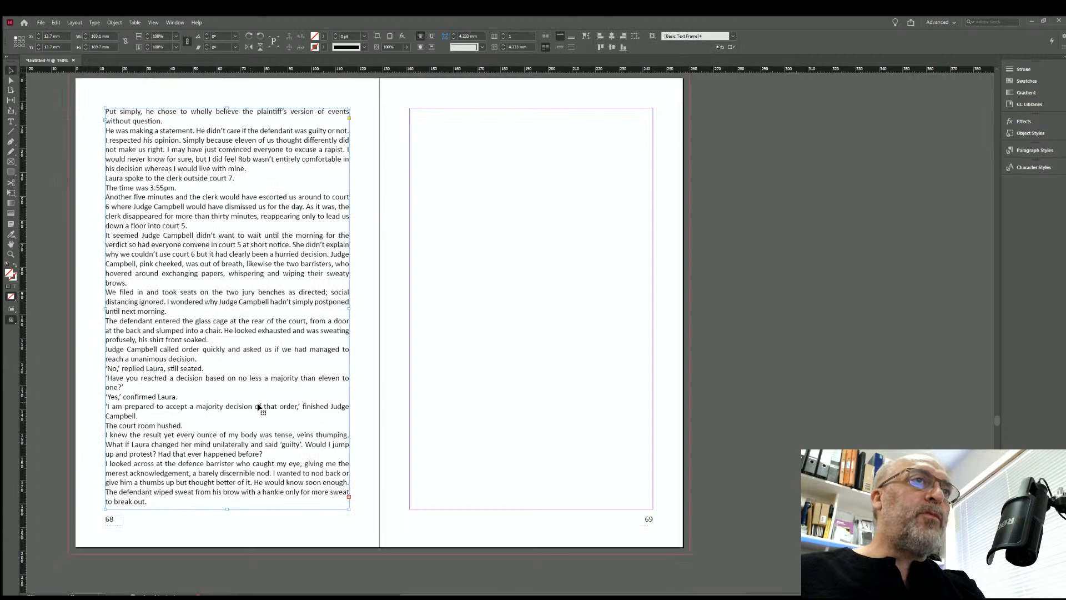
pyautogui.click(348, 496)
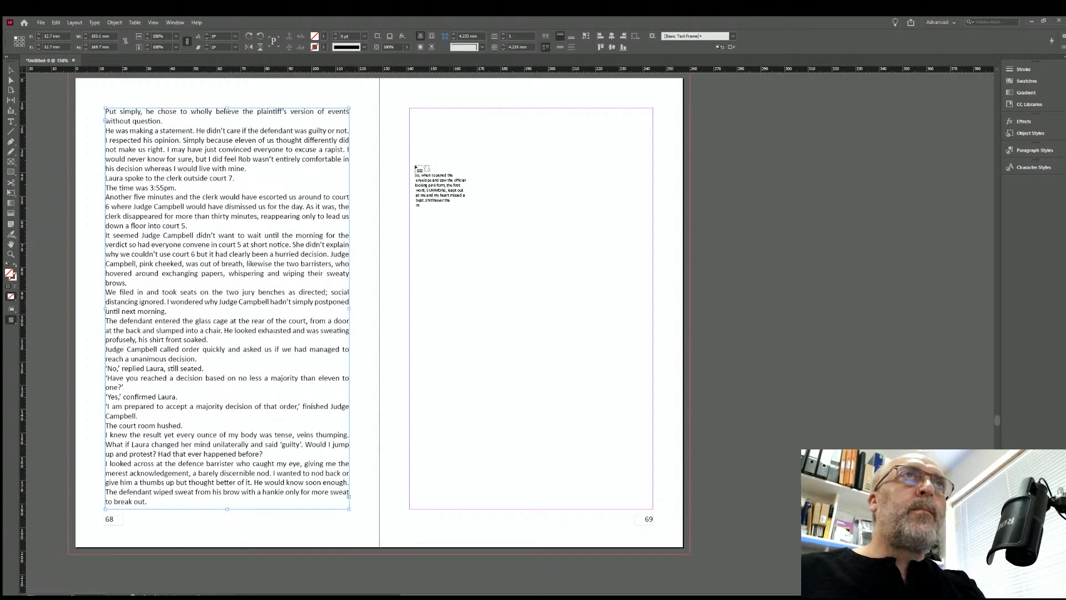
pyautogui.click(406, 106)
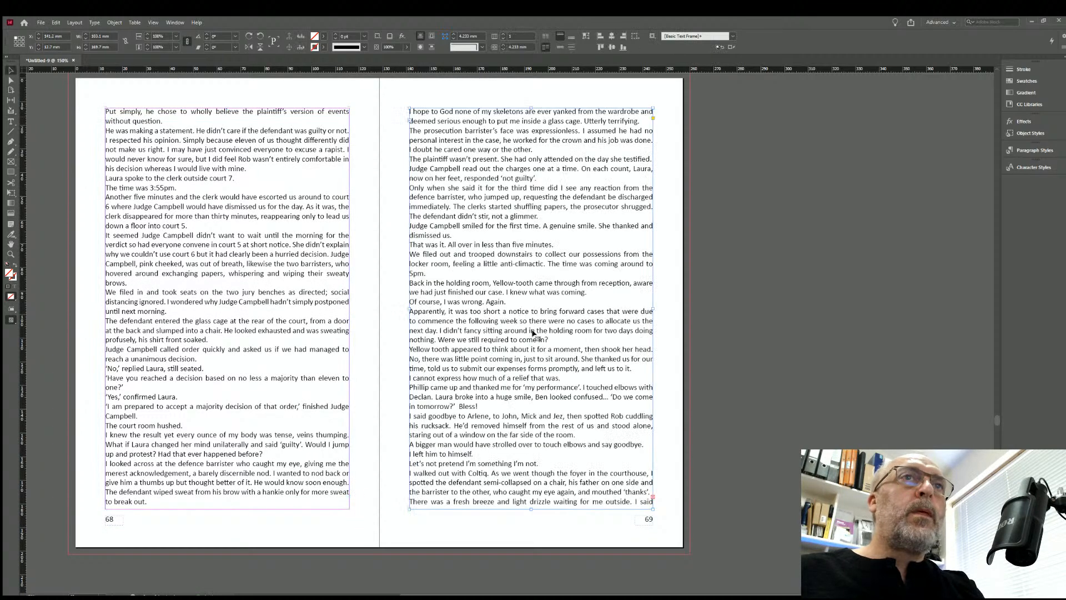
# Continue threading the overset text from page 69 into the frames on pages 70 and 71.
pyautogui.scroll(-2, 511, 276)
pyautogui.click(654, 374)
pyautogui.scroll(-6, 405, 399)
pyautogui.click(106, 231)
pyautogui.scroll(-2, 288, 427)
pyautogui.click(348, 451)
pyautogui.scroll(3, 433, 283)
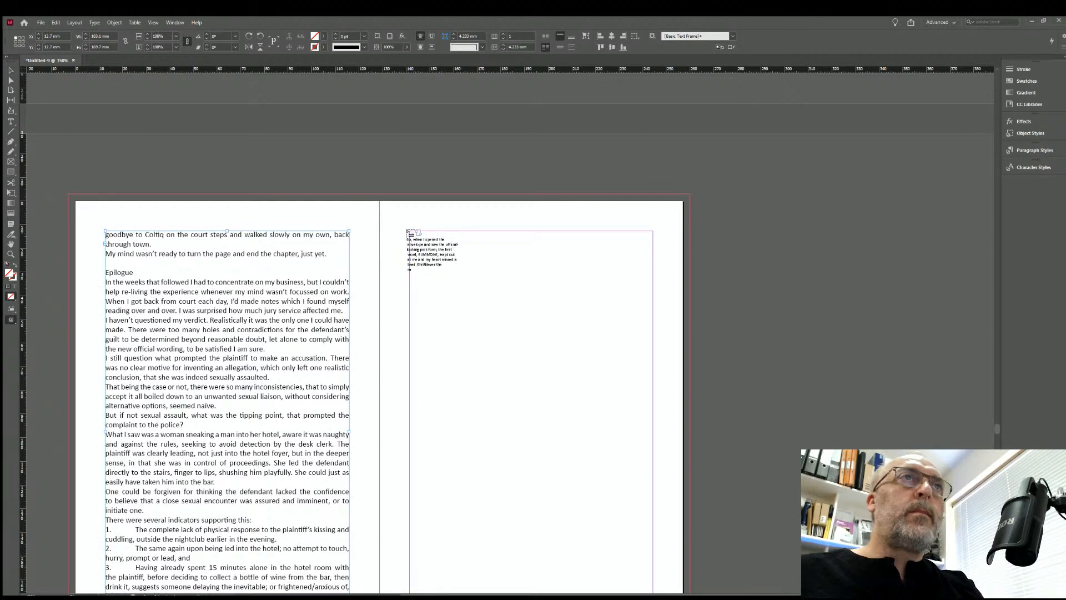
pyautogui.click(409, 231)
# Thread the remaining overset text from page 71 into the frames on pages 72 and 73, and check where it ends.
pyautogui.scroll(-5, 670, 327)
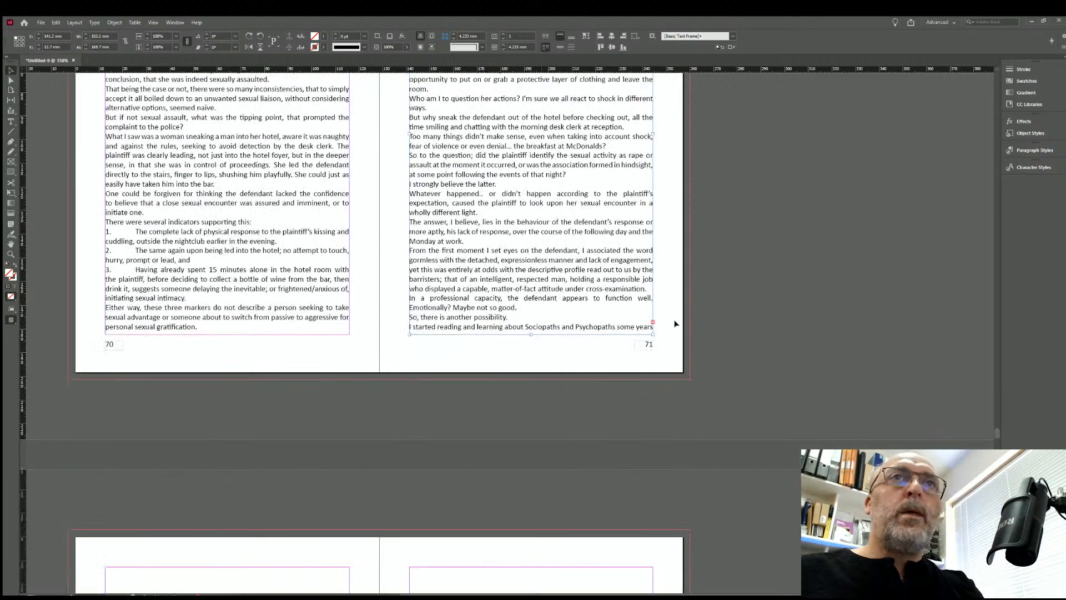
pyautogui.click(653, 322)
pyautogui.scroll(-4, 384, 414)
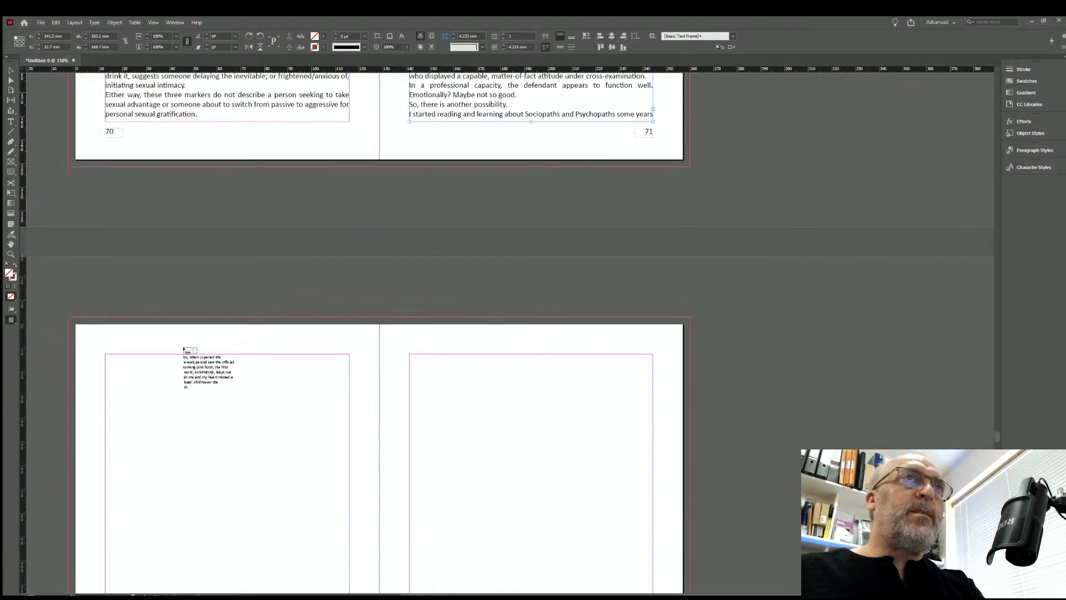
pyautogui.click(105, 358)
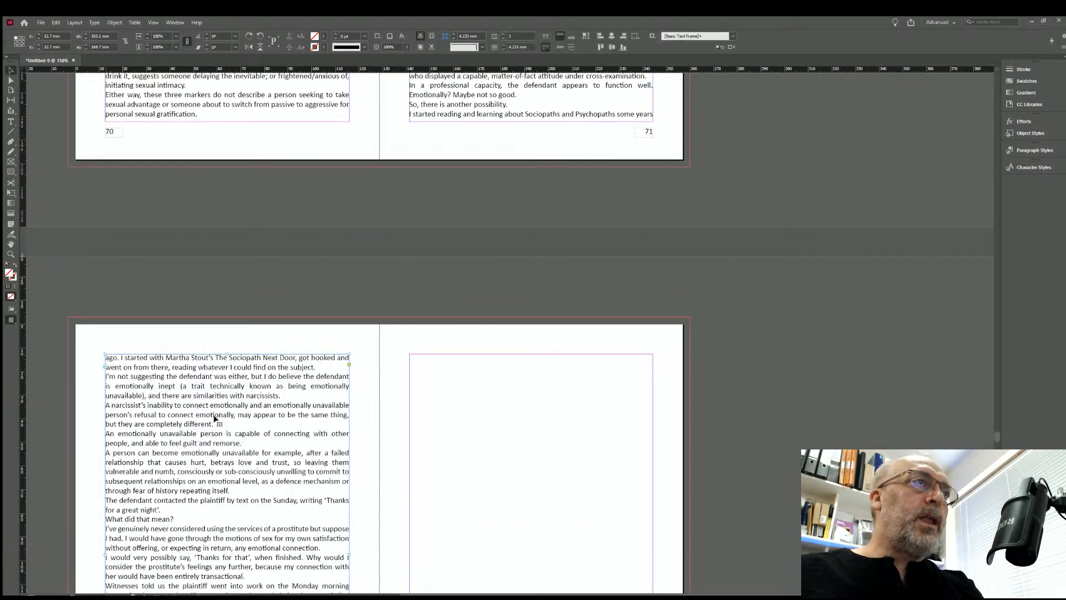
pyautogui.scroll(-3, 222, 416)
pyautogui.scroll(-3, 222, 417)
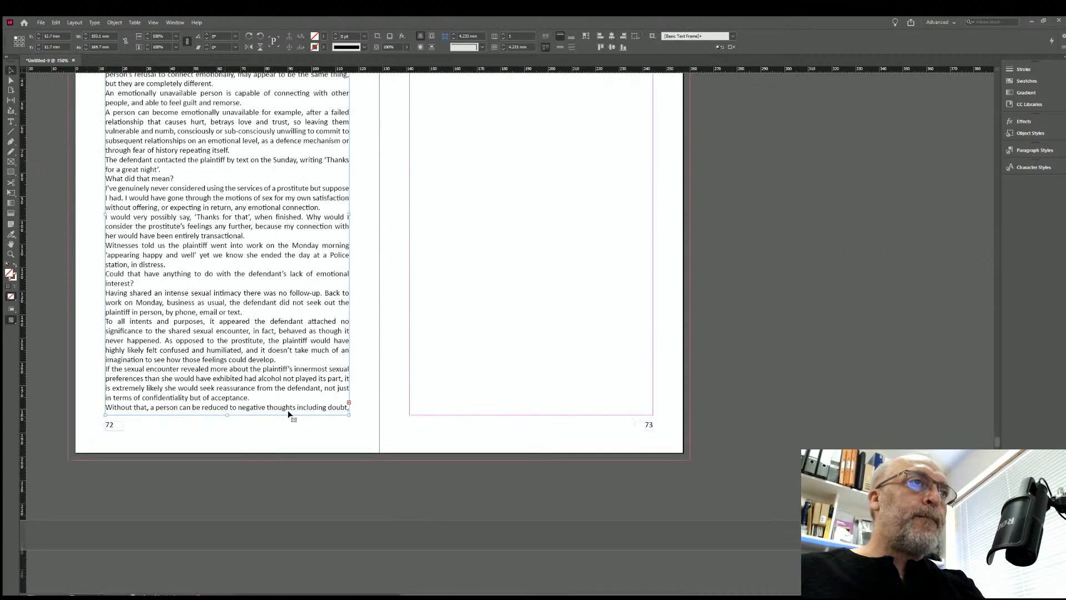
pyautogui.click(348, 401)
pyautogui.scroll(4, 434, 324)
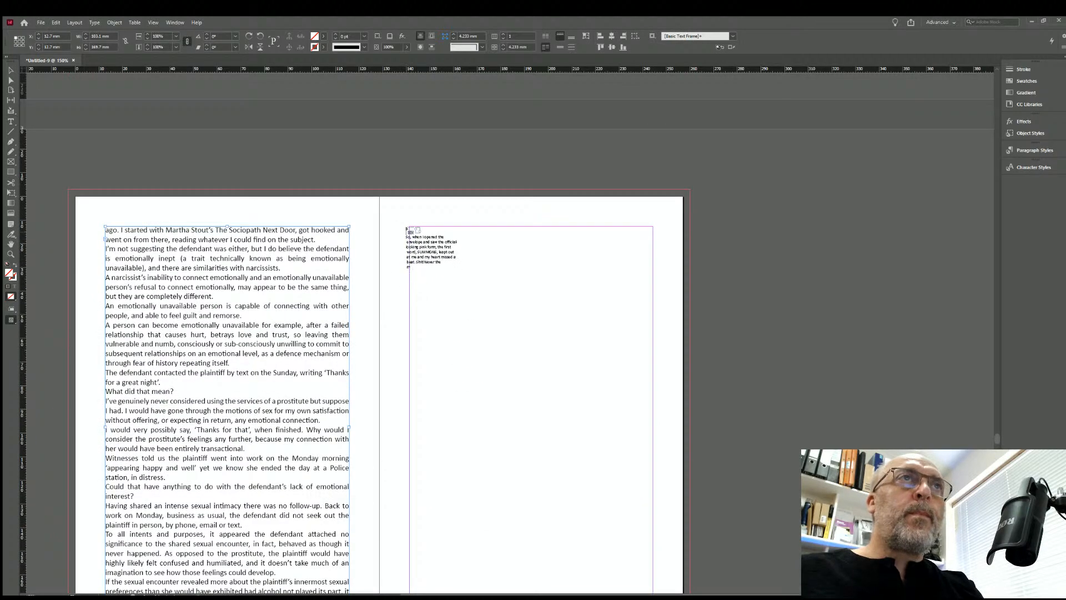
pyautogui.click(408, 228)
pyautogui.scroll(-3, 502, 422)
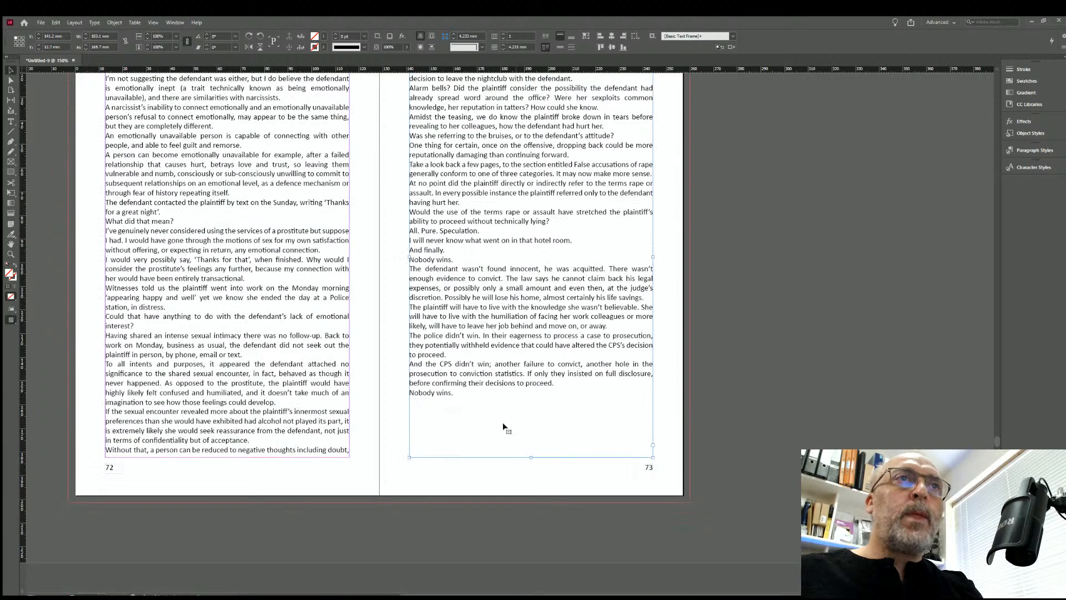
pyautogui.scroll(4, 835, 423)
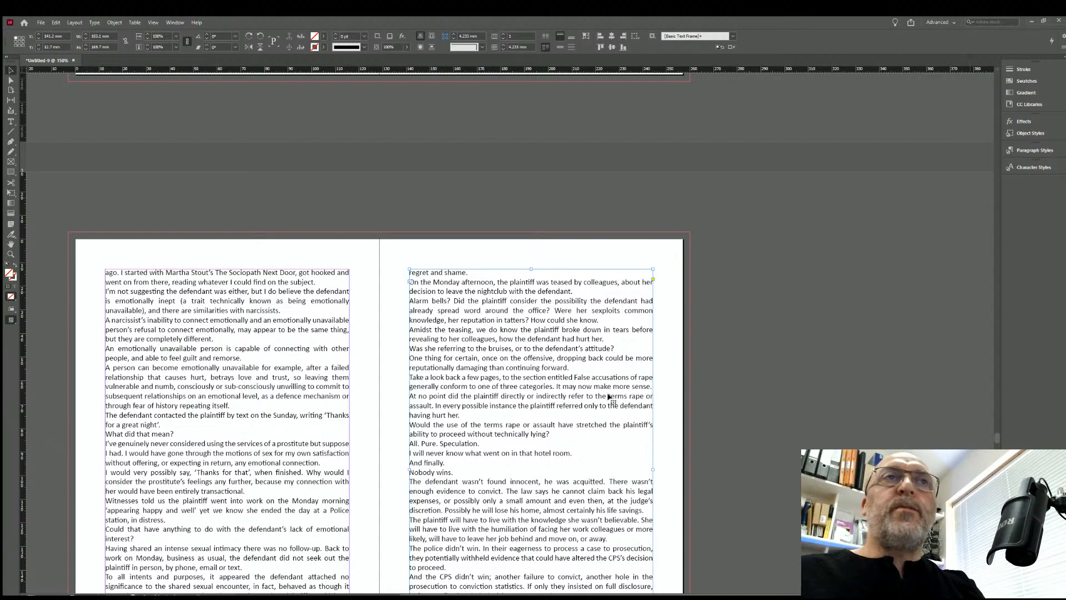
# Return to page 28 and insert blank lines after "red suede Hush Puppies." and "(I made notes every evening).".
pyautogui.scroll(-8, 673, 343)
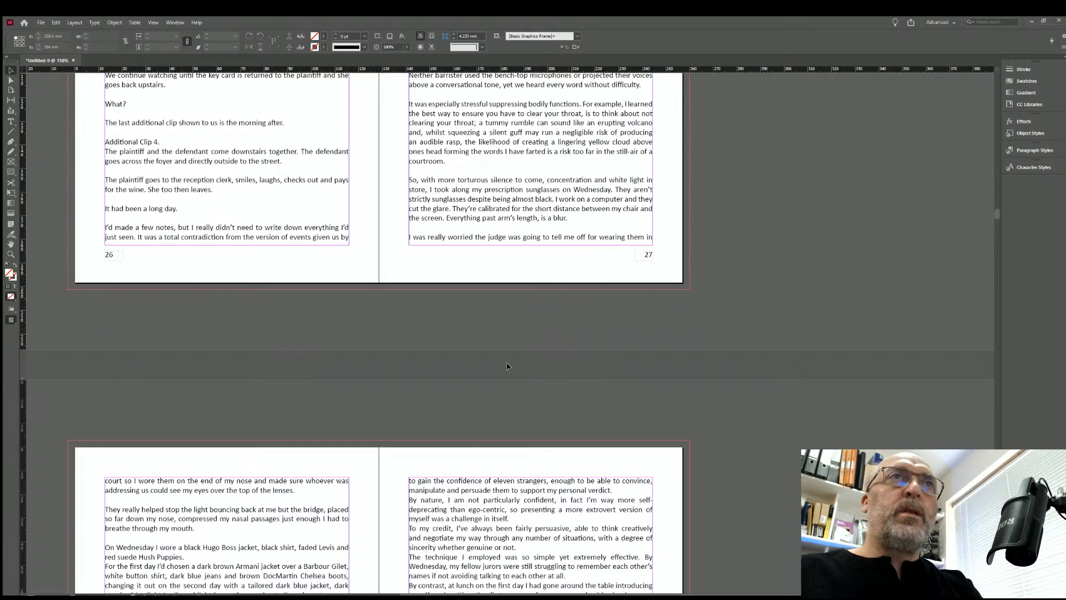
pyautogui.scroll(-5, 294, 345)
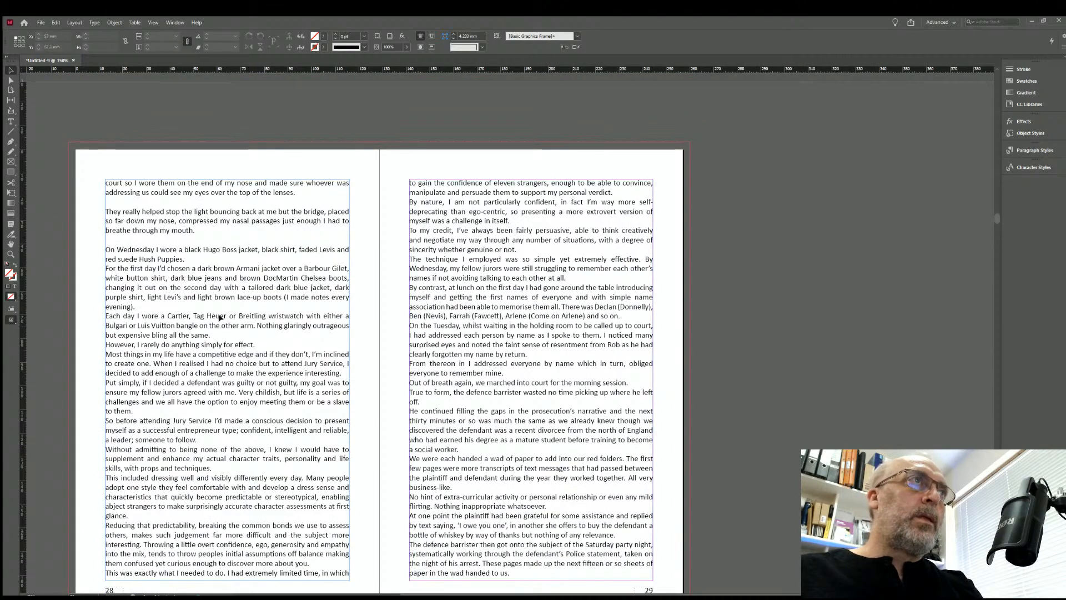
pyautogui.scroll(10, 221, 312)
pyautogui.scroll(-6, 298, 351)
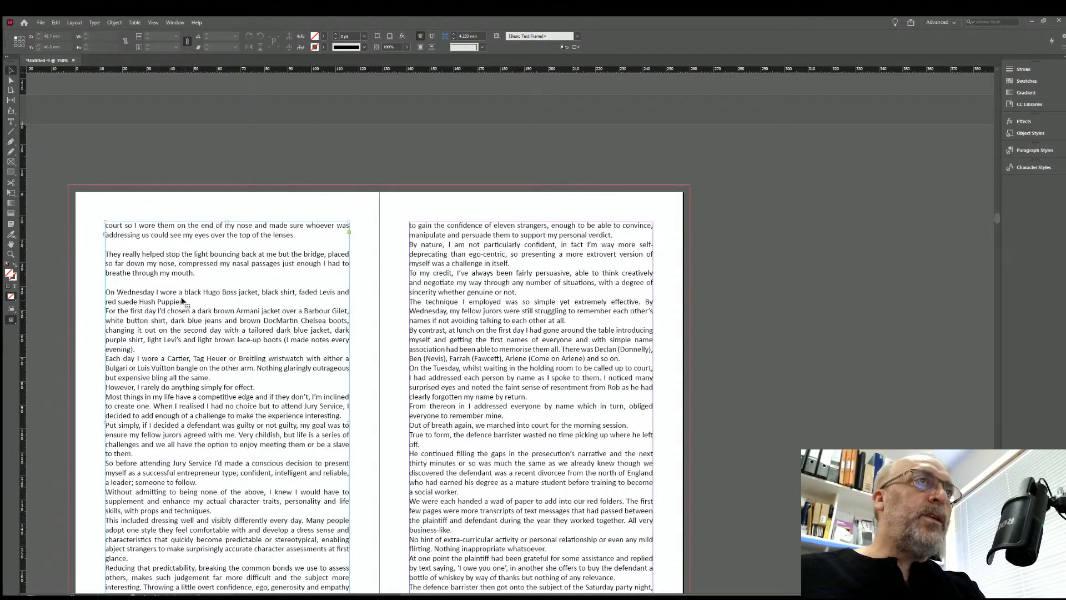
pyautogui.click(179, 293)
pyautogui.click(14, 123)
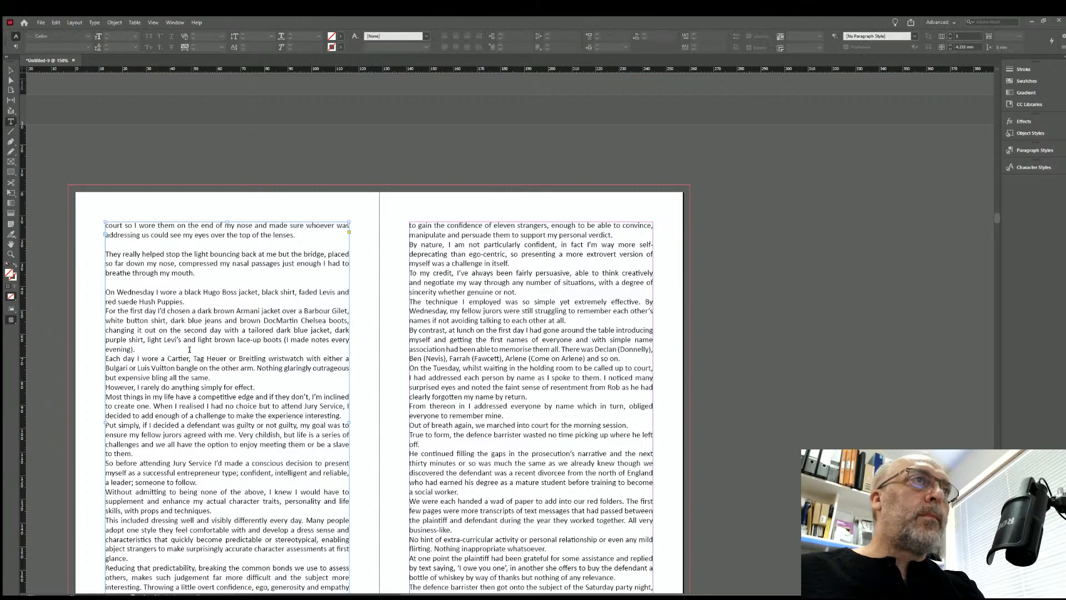
pyautogui.click(187, 299)
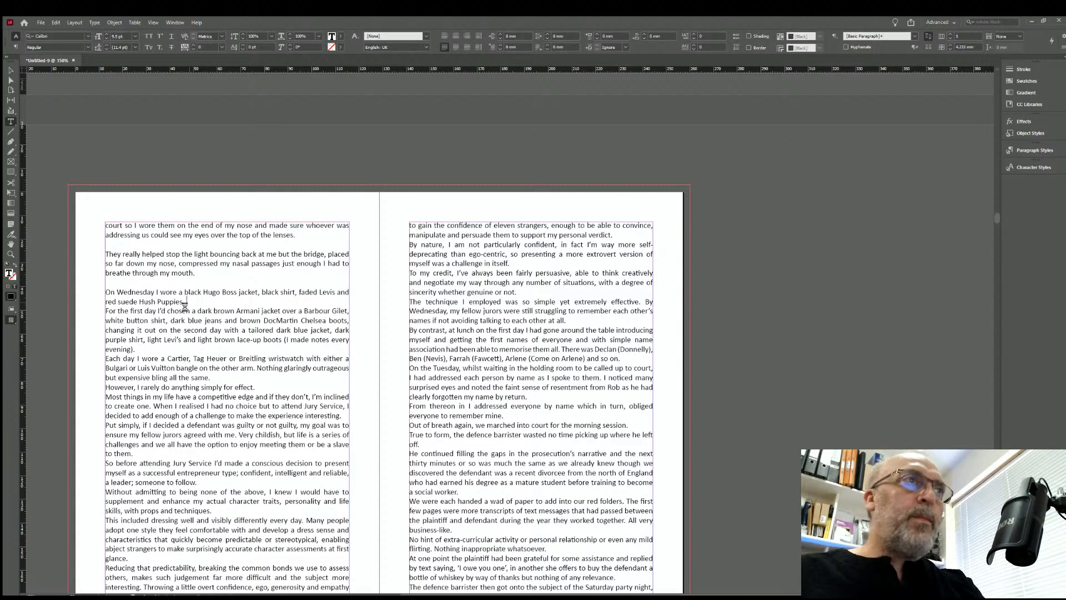
pyautogui.press('Return')
pyautogui.click(139, 359)
pyautogui.press('Return')
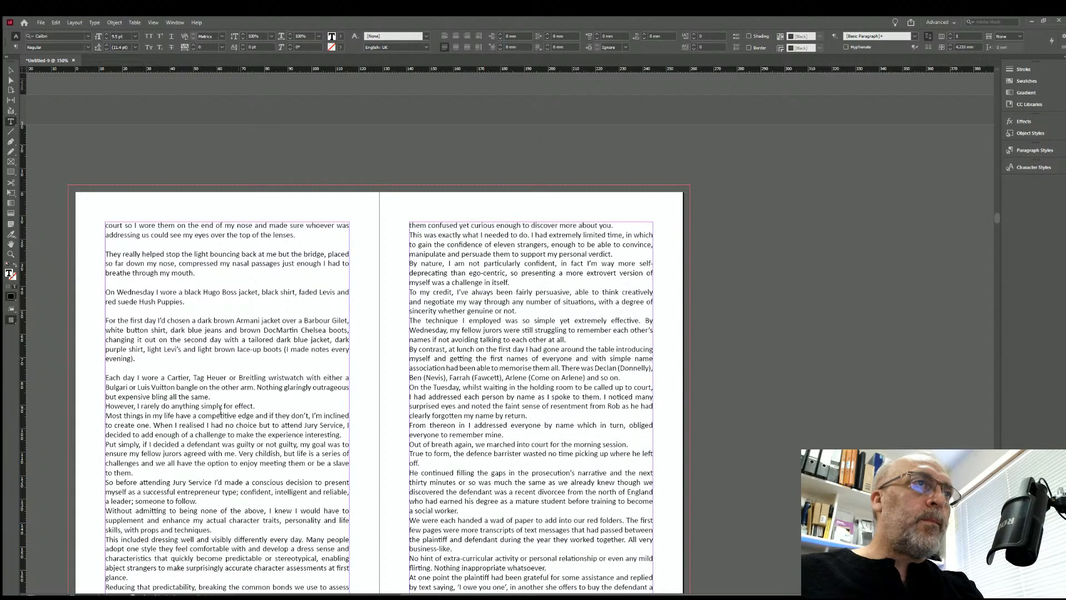
# Insert blank lines on page 28 after "but expensive bling all the same.", "simply for effect." and "make the experience interesting.".
pyautogui.click(214, 395)
pyautogui.press('Return')
pyautogui.click(263, 413)
pyautogui.press('Return')
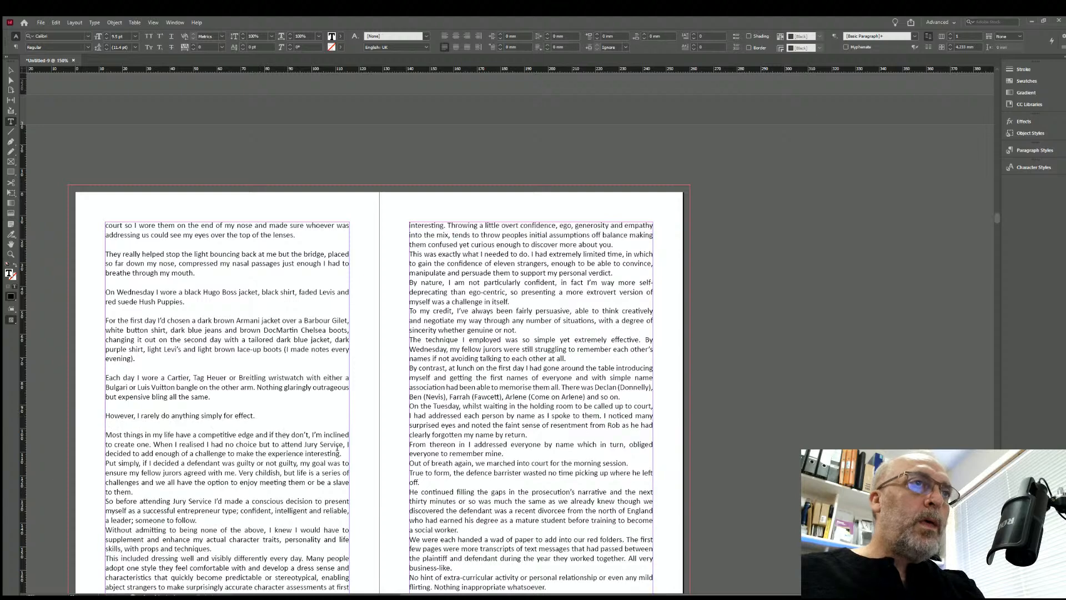
pyautogui.click(342, 453)
pyautogui.press('Return')
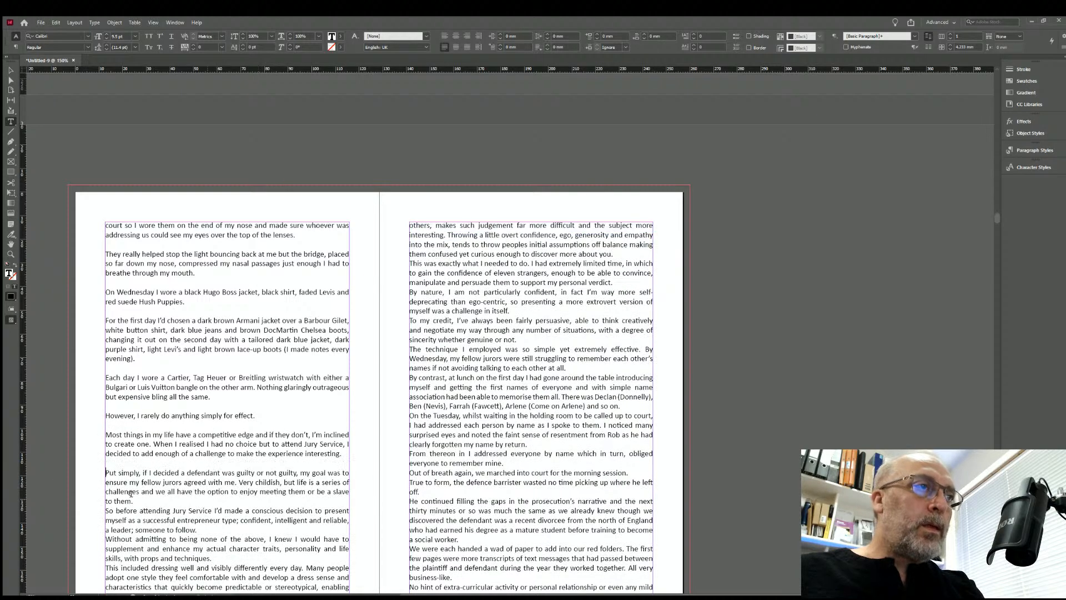
# Insert blank lines on page 28 after "be a slave to them.", "someone to follow." and "with props and techniques.".
pyautogui.click(133, 498)
pyautogui.press('Return')
pyautogui.scroll(-5, 174, 240)
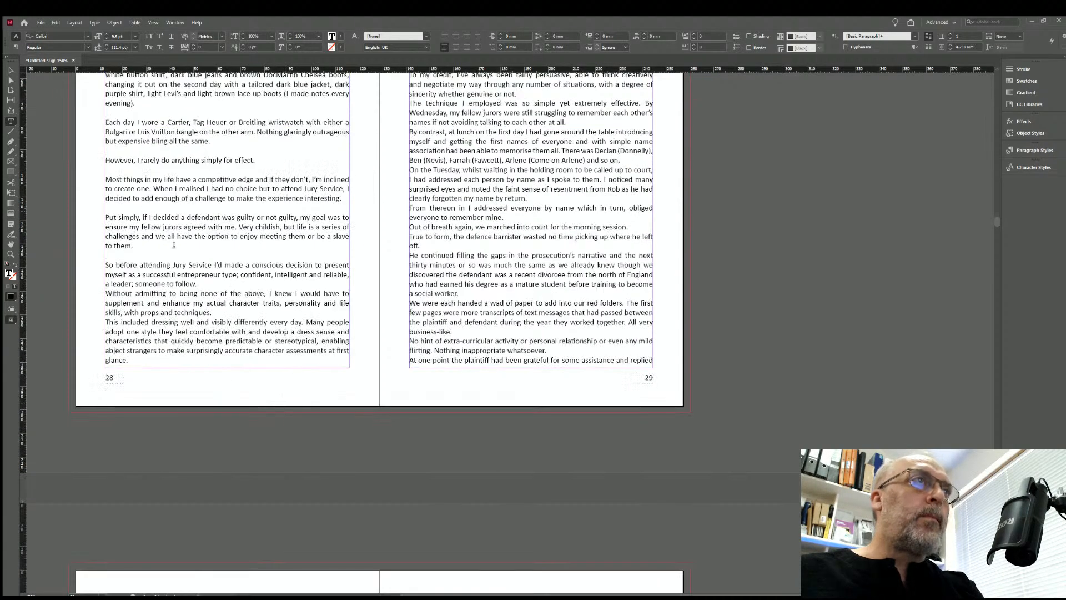
pyautogui.click(201, 281)
pyautogui.press('Return')
pyautogui.press('Return')
# Insert blank lines on page 29 after "at first glance.", "discover more about you." and "support my personal verdict.".
pyautogui.scroll(5, 458, 370)
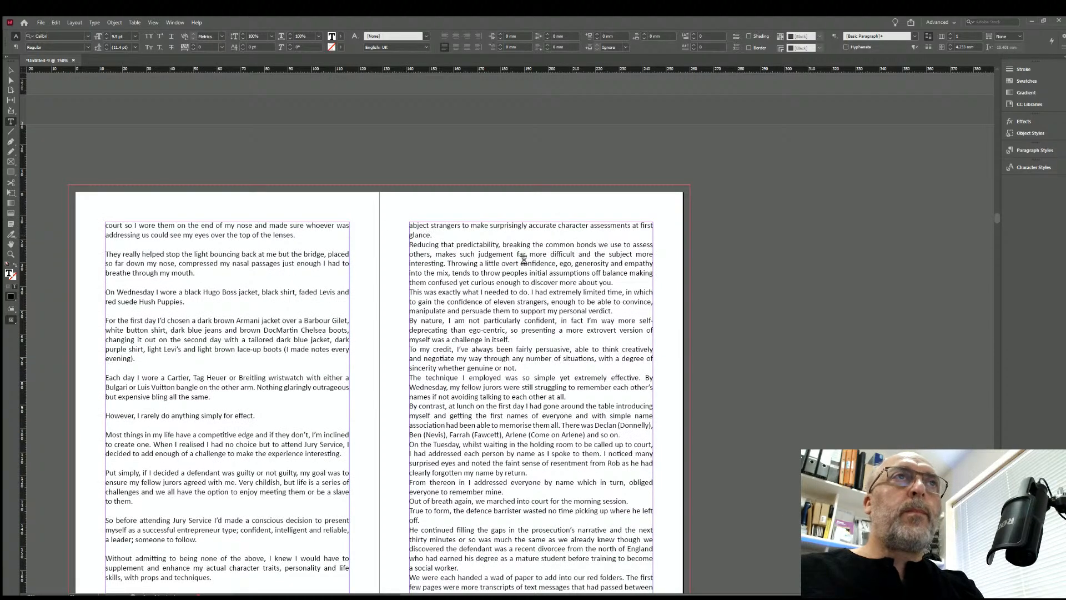
pyautogui.press('Return')
pyautogui.click(617, 291)
pyautogui.press('Return')
pyautogui.click(619, 329)
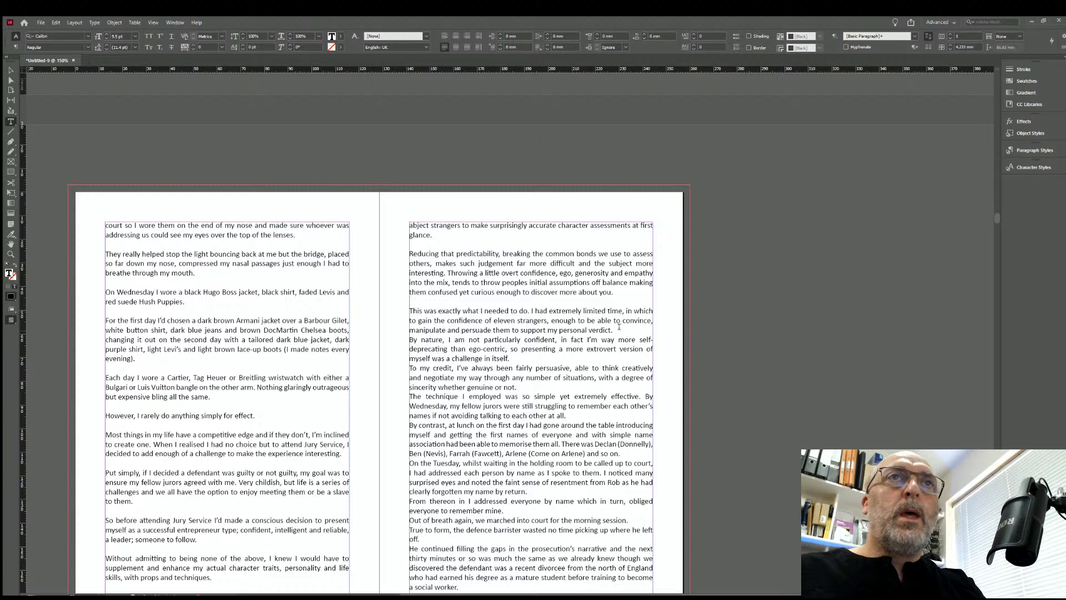
pyautogui.press('Return')
# Insert blank lines on page 29 after "a challenge in itself.", "whether genuine or not." and "talking to each other at all.".
pyautogui.click(524, 367)
pyautogui.press('Return')
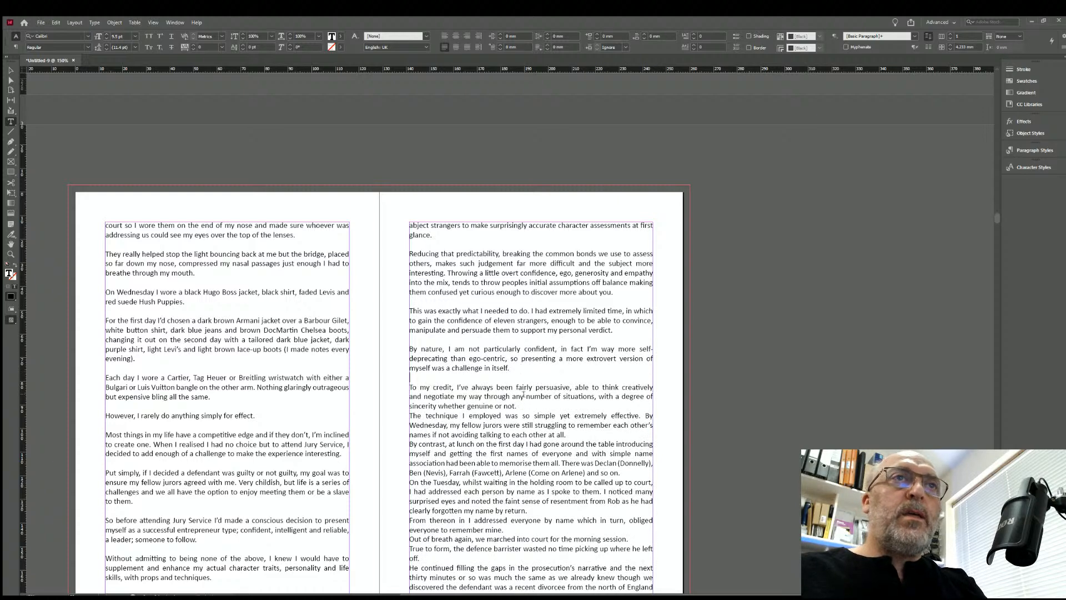
pyautogui.click(536, 410)
pyautogui.press('Return')
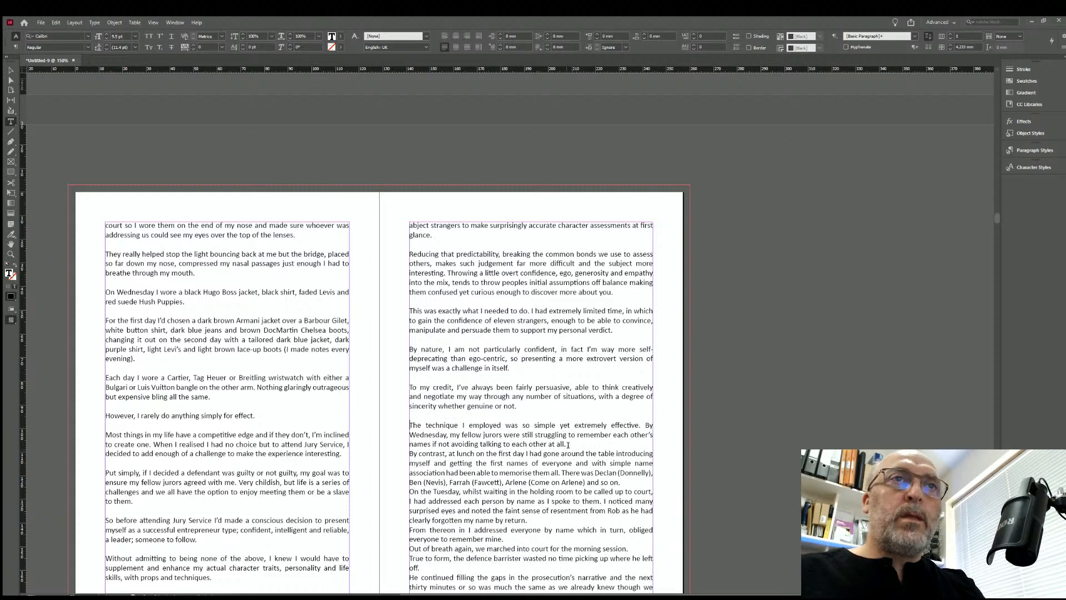
pyautogui.click(567, 444)
pyautogui.press('Return')
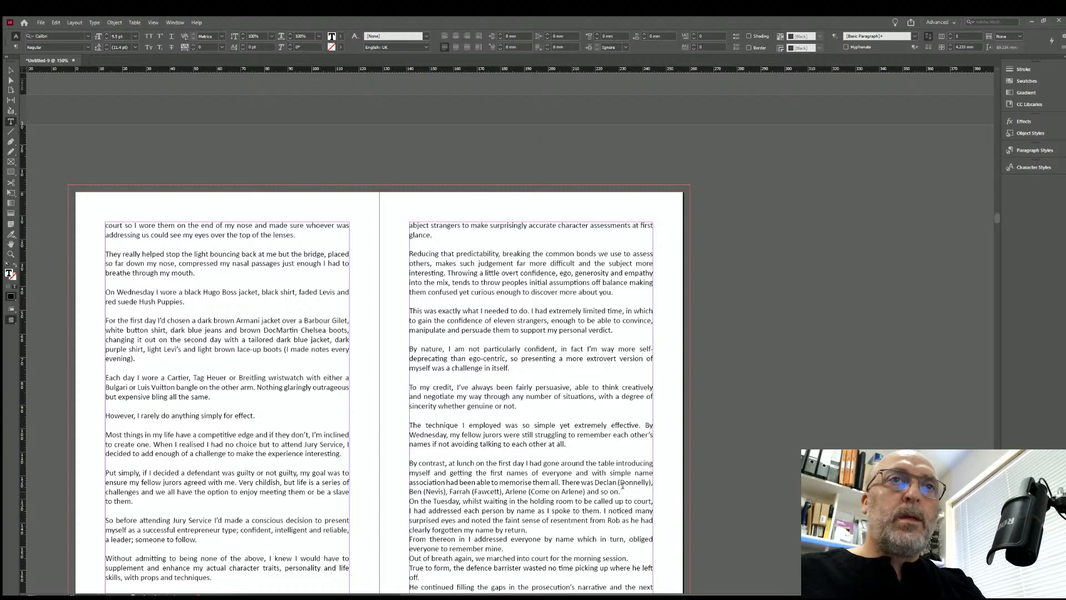
# Insert blank lines on page 29 after "and so on.", "my name by return.", "everyone to remember mine." and "for the morning session.".
pyautogui.click(622, 483)
pyautogui.press('Return')
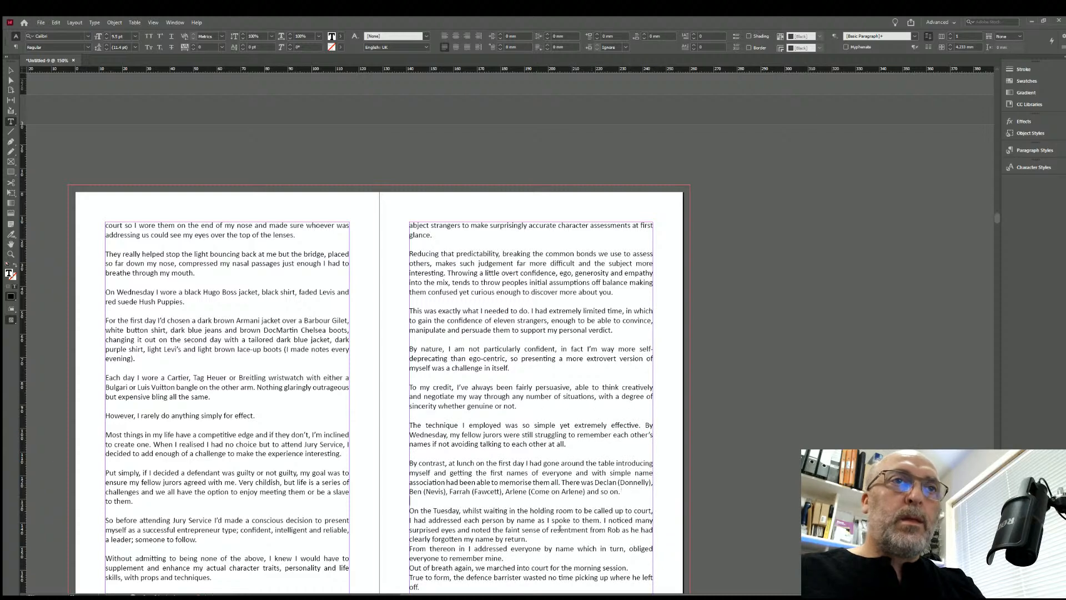
pyautogui.click(527, 540)
pyautogui.press('Return')
pyautogui.scroll(-4, 500, 388)
pyautogui.click(508, 353)
pyautogui.press('Return')
pyautogui.click(633, 372)
pyautogui.press('Return')
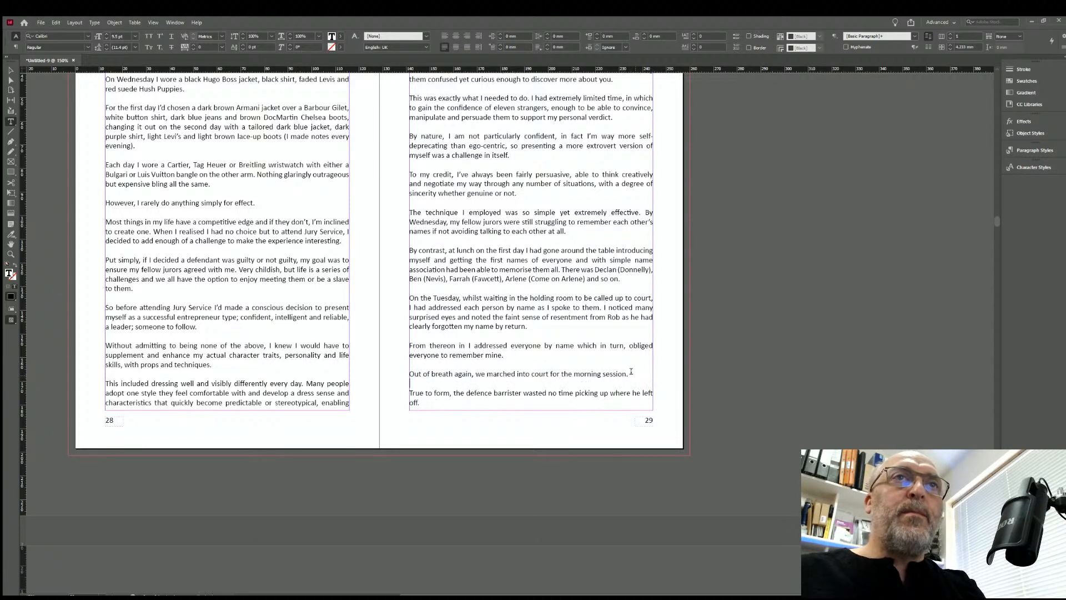
# Insert blank lines on page 30 after "a social worker.", "business-like.", "Nothing inappropriate whatsoever." and "nothing of any relevance.".
pyautogui.scroll(-3, 442, 395)
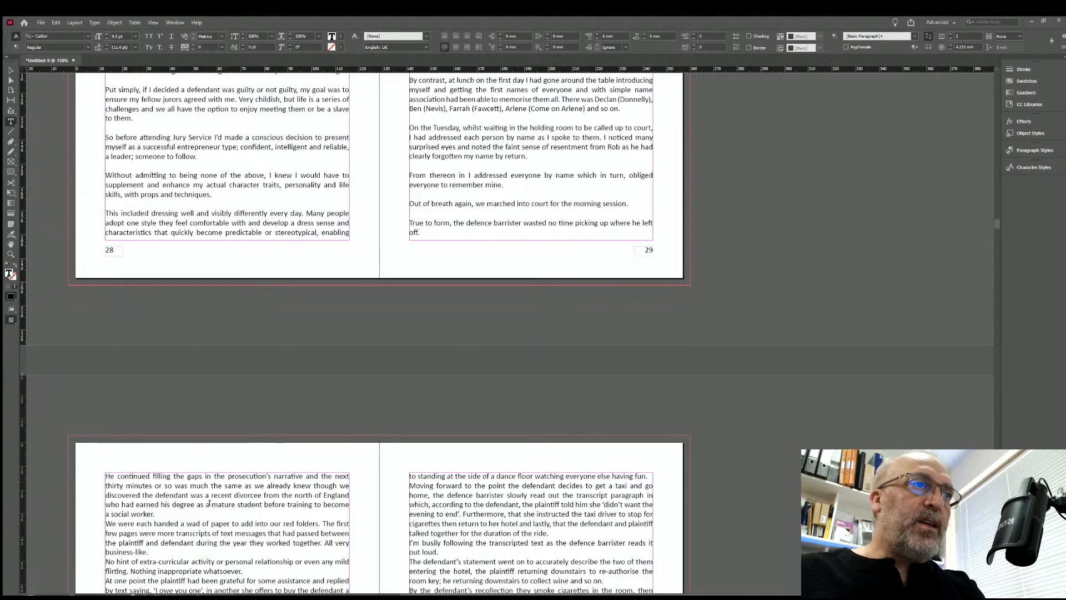
pyautogui.click(156, 513)
pyautogui.press('Return')
pyautogui.scroll(-2, 204, 514)
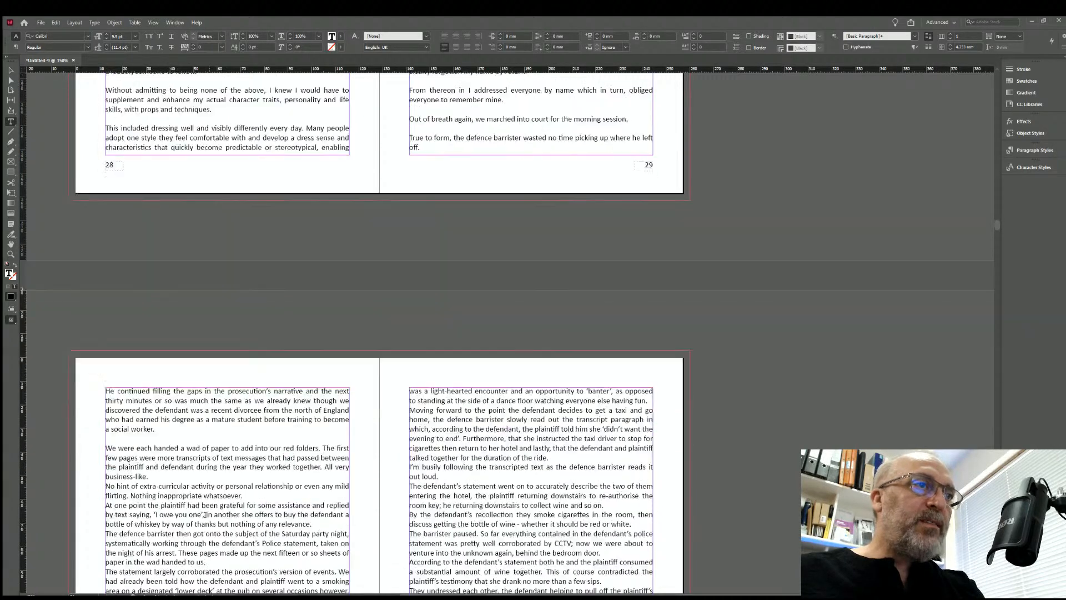
pyautogui.click(153, 473)
pyautogui.press('Return')
pyautogui.click(256, 507)
pyautogui.press('Return')
pyautogui.click(313, 540)
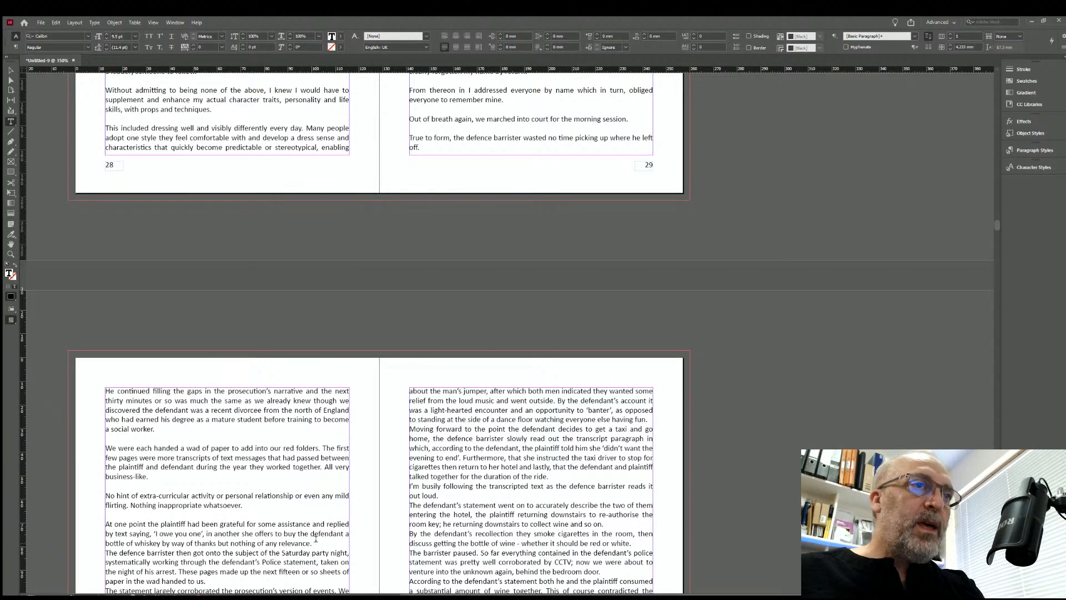
pyautogui.press('Return')
# Insert single blank lines on page 30 after "in the wad handed to us.", "kissed him on the lips." and "'unexpected but not unpleasant'.".
pyautogui.scroll(-4, 253, 439)
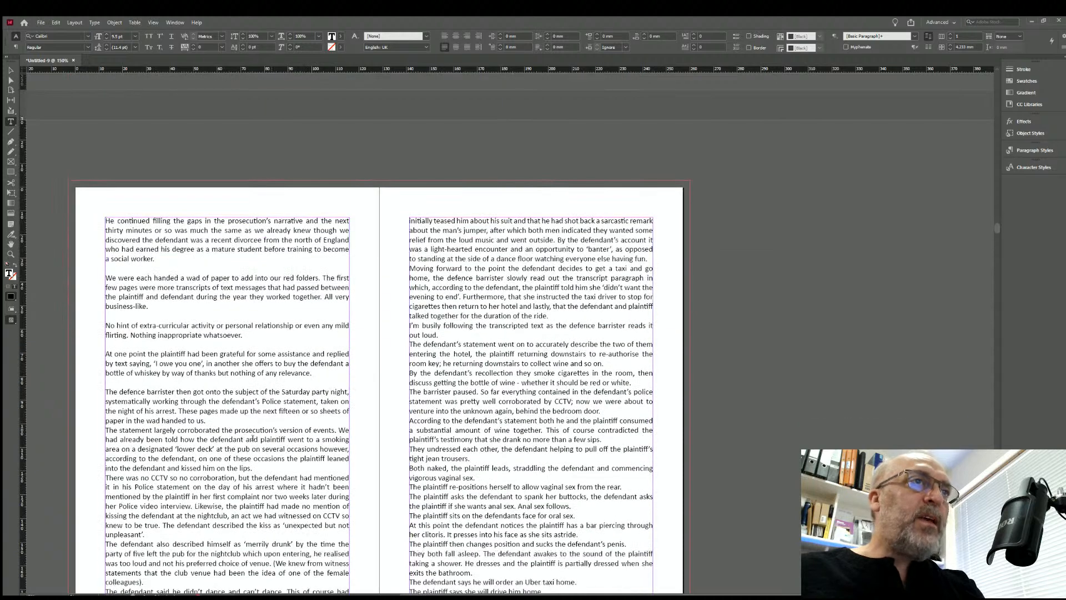
pyautogui.click(210, 418)
pyautogui.press('Return')
pyautogui.press('Return')
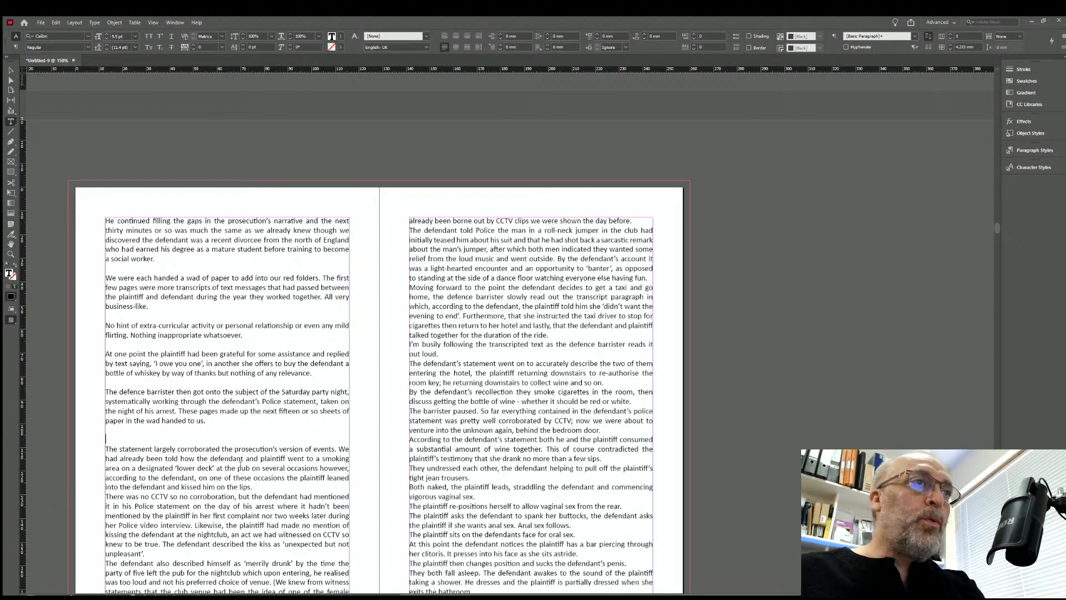
pyautogui.press('Delete')
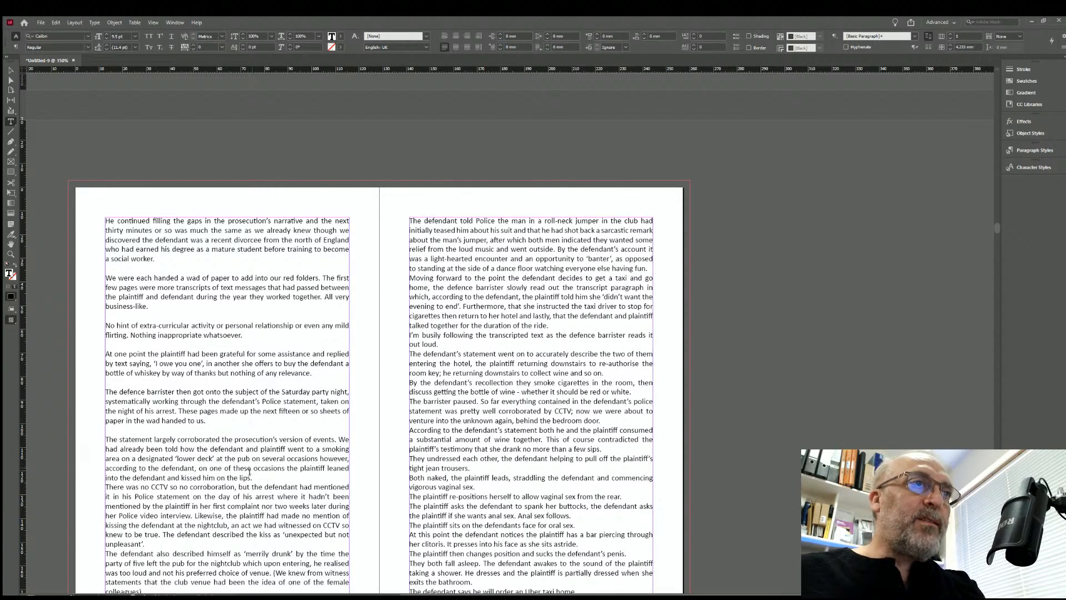
pyautogui.click(253, 476)
pyautogui.press('Return')
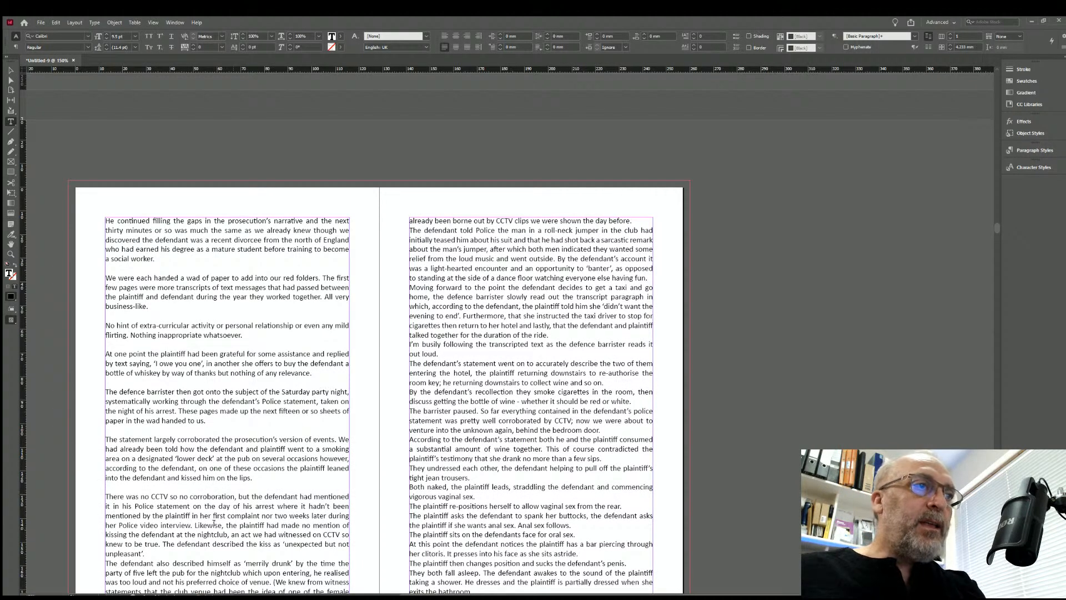
pyautogui.scroll(-2, 219, 523)
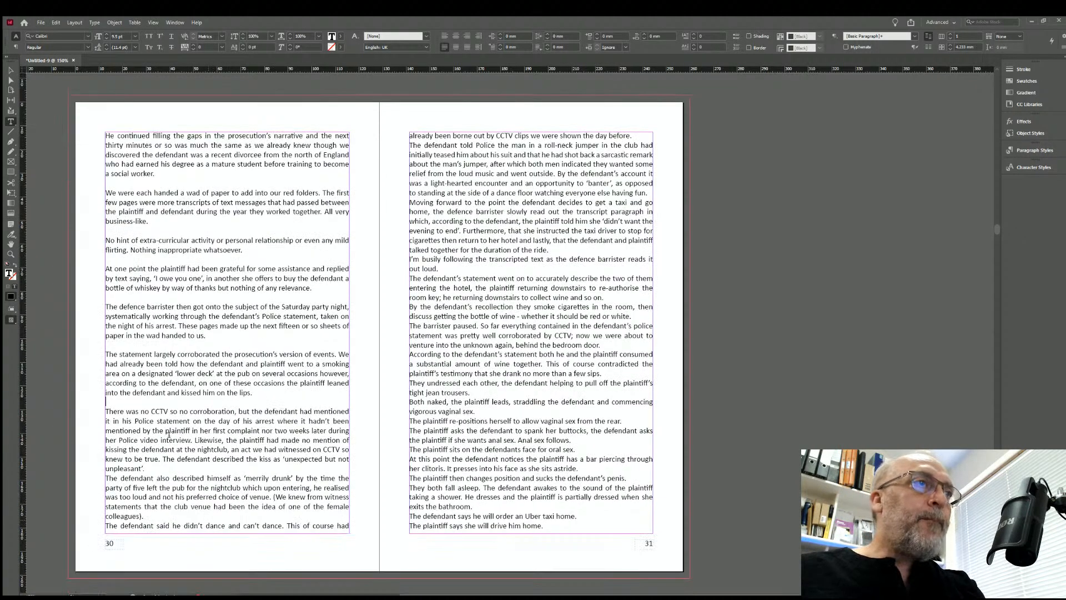
pyautogui.click(147, 467)
pyautogui.press('Return')
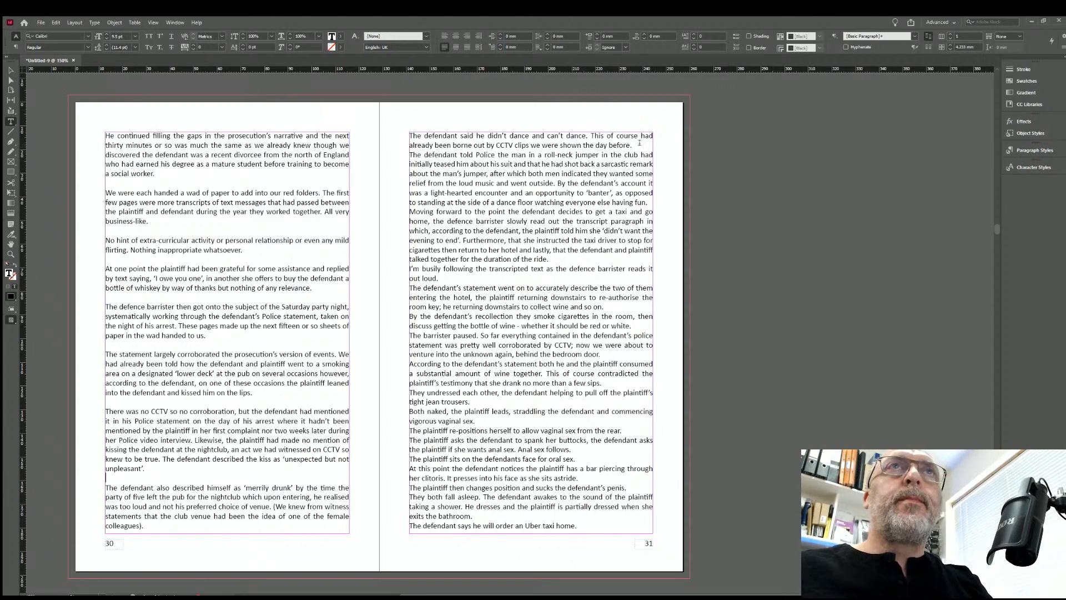
# Insert blank lines on page 31 after "shown the day before.", "everyone else having fun." and "the duration of the ride.".
pyautogui.press('Return')
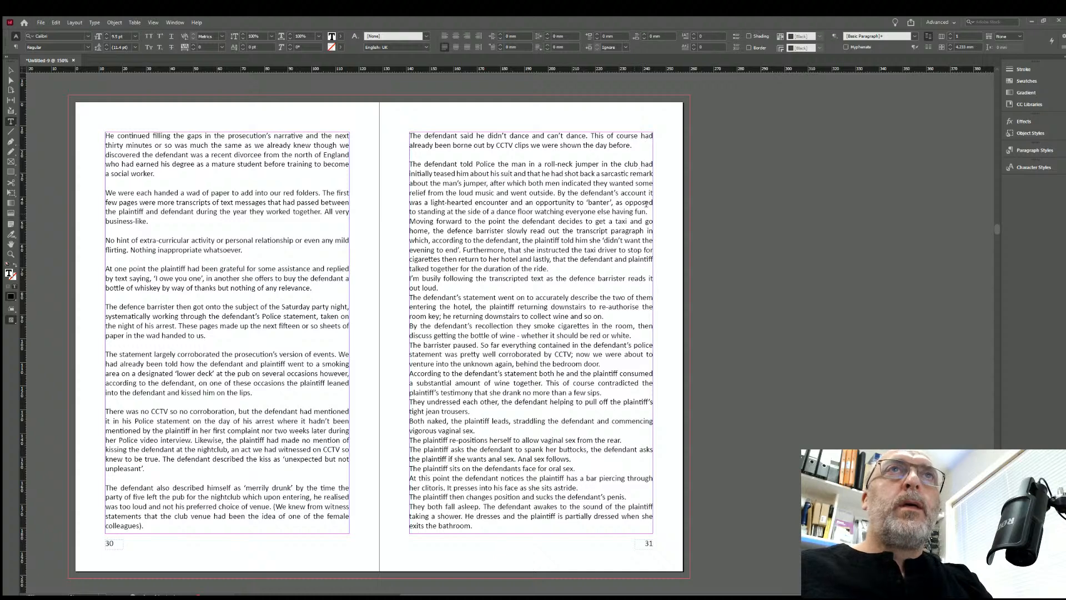
pyautogui.click(647, 209)
pyautogui.press('Return')
pyautogui.click(554, 269)
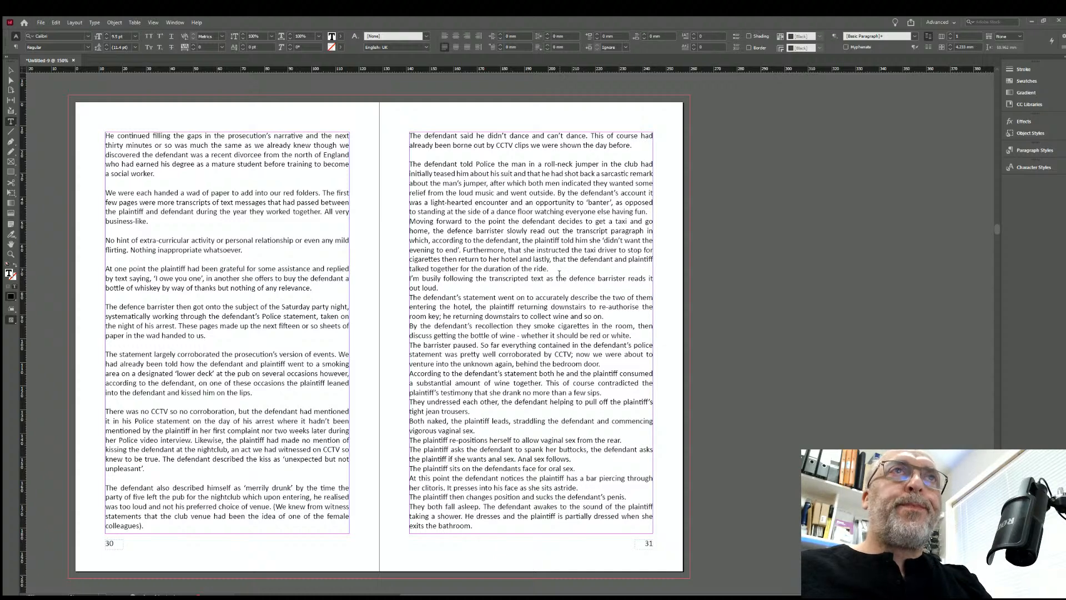
pyautogui.press('Return')
pyautogui.click(647, 211)
pyautogui.press('Return')
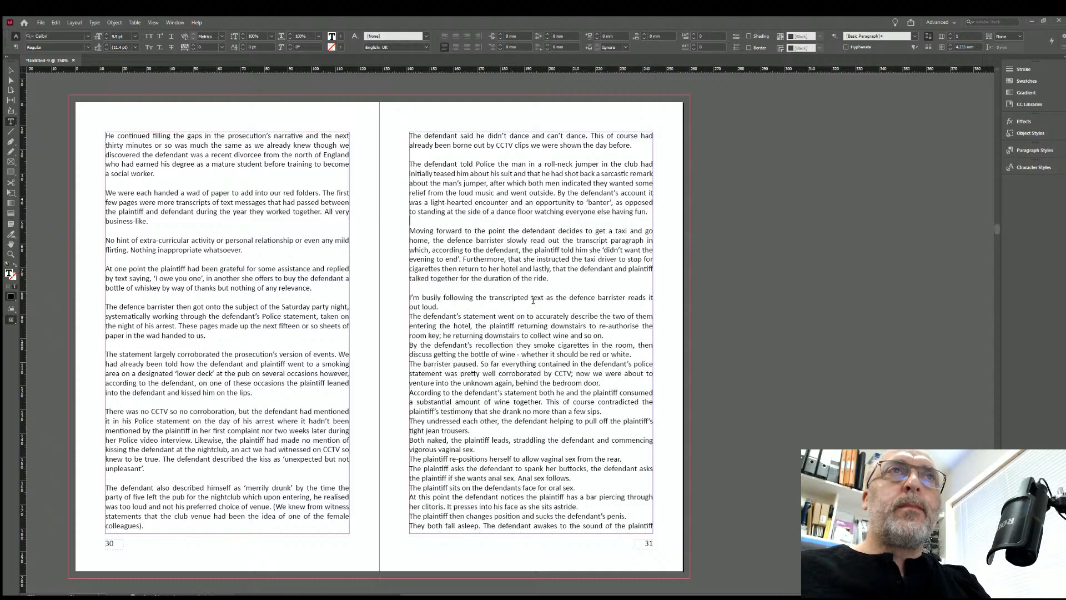
# Insert blank lines on page 31 after "reads it out loud.", "collect wine and so on.", "red or white." and "behind the bedroom door.".
pyautogui.click(453, 307)
pyautogui.press('Return')
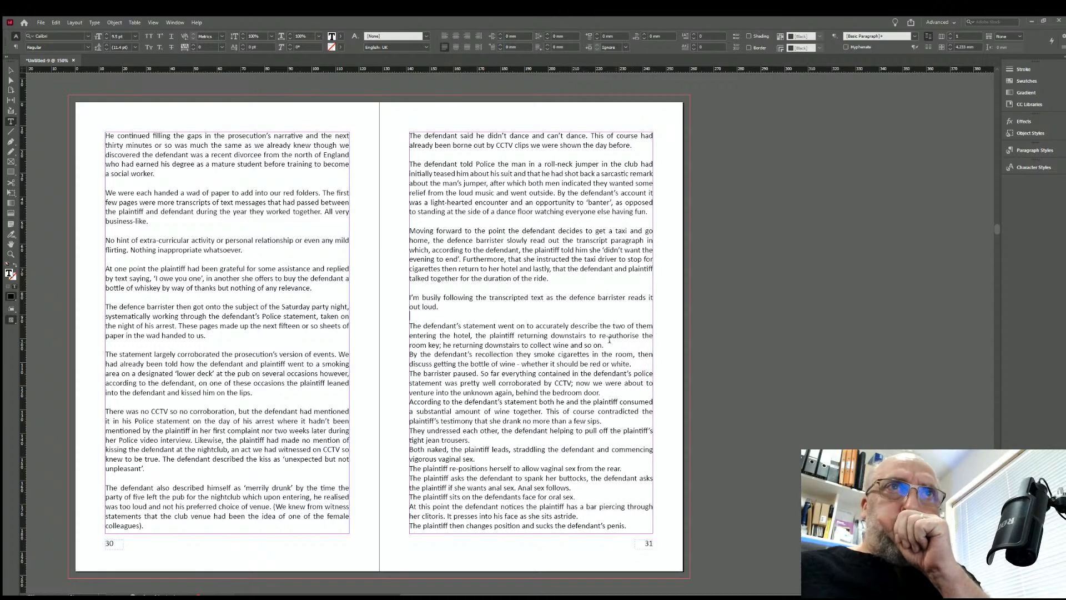
pyautogui.click(603, 346)
pyautogui.press('Return')
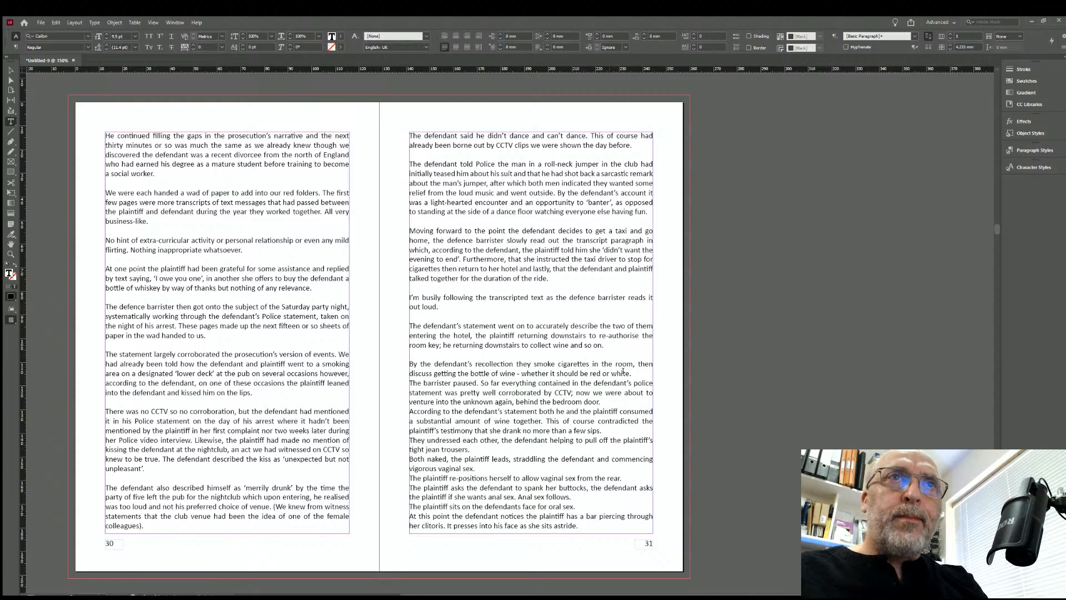
pyautogui.click(633, 371)
pyautogui.press('Return')
pyautogui.click(601, 411)
pyautogui.press('Return')
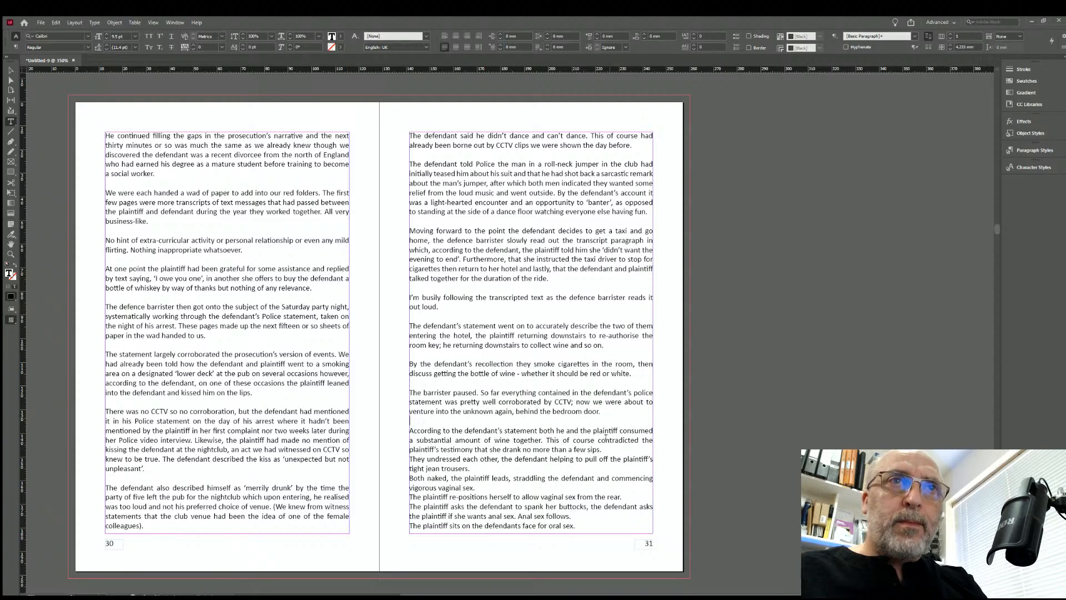
# Insert blank lines on page 31 after "no more than a few sips.", "tight jean trousers." and the two-line paragraph that follows.
pyautogui.click(603, 450)
pyautogui.press('Return')
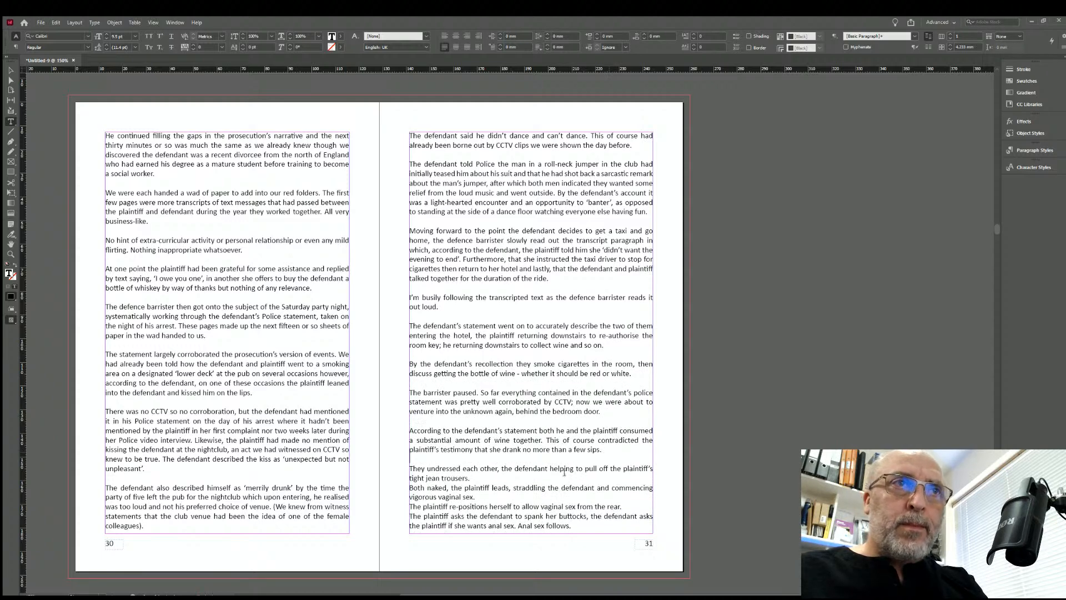
pyautogui.click(473, 476)
pyautogui.press('Return')
pyautogui.click(477, 502)
pyautogui.press('Return')
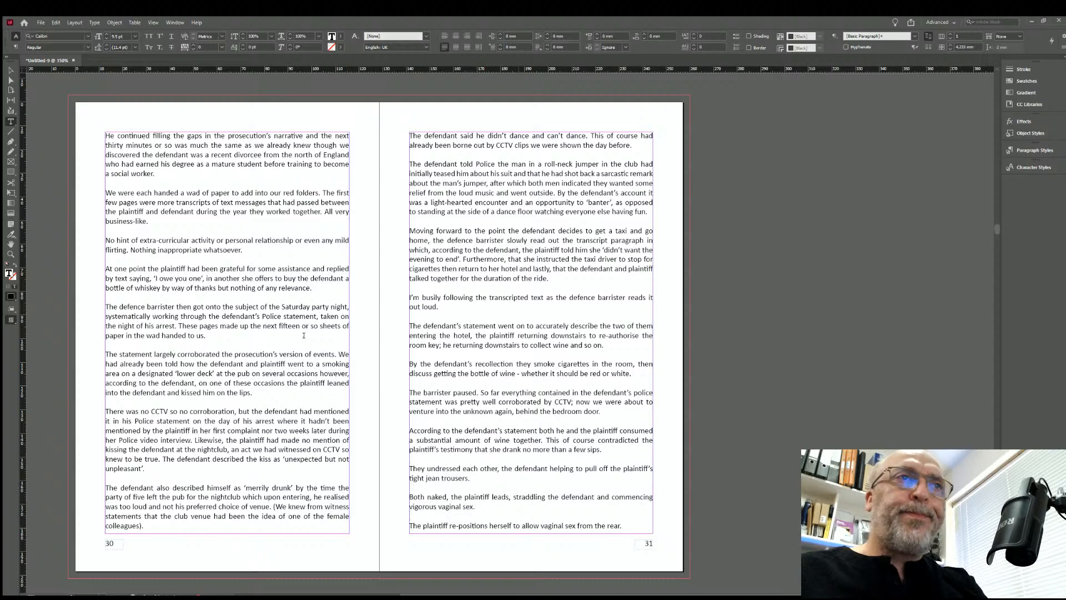
# Insert a blank line after each of the first four paragraphs on page 32.
pyautogui.scroll(-10, 307, 345)
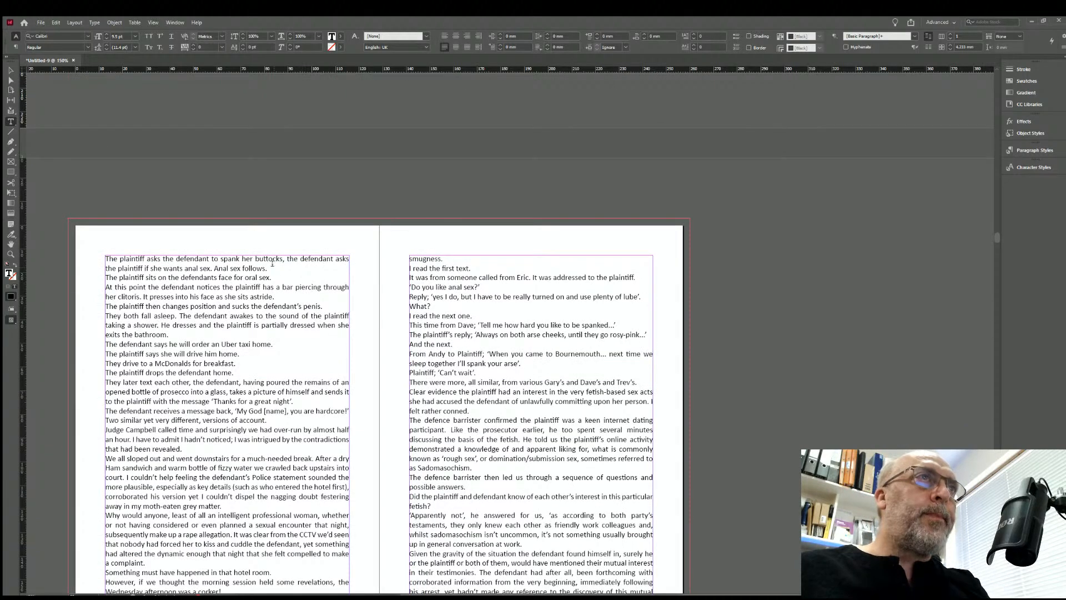
pyautogui.click(272, 268)
pyautogui.press('Return')
pyautogui.click(276, 288)
pyautogui.press('Return')
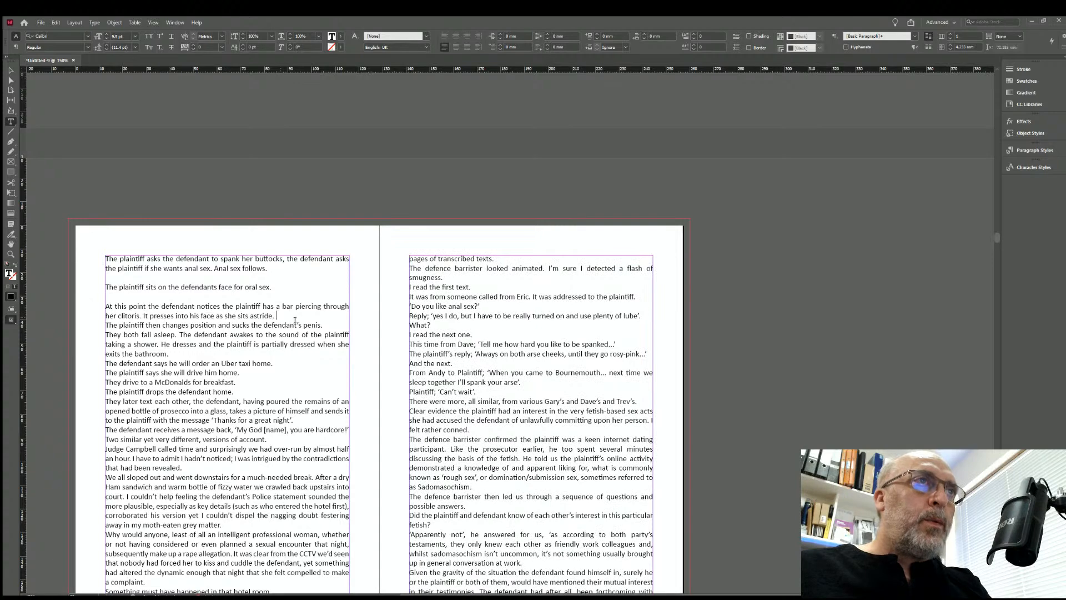
pyautogui.click(288, 317)
pyautogui.press('Return')
pyautogui.click(326, 335)
pyautogui.press('Return')
# Insert blank lines on page 32 after "exits the bathroom." and each of the four one-line paragraphs through "The plaintiff drops the defendant home.".
pyautogui.click(179, 372)
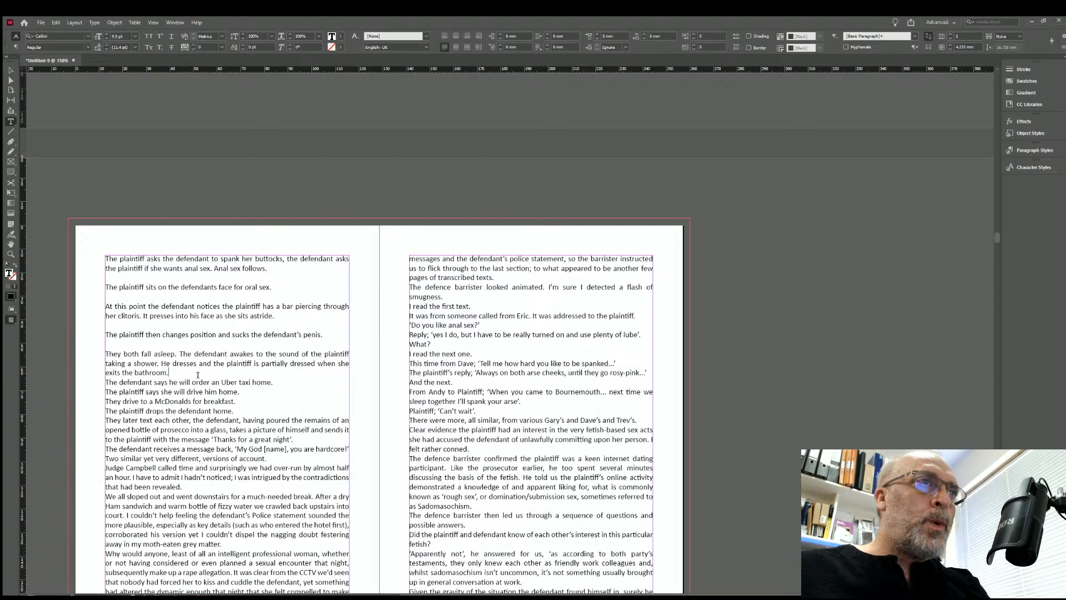
pyautogui.press('Return')
pyautogui.click(274, 392)
pyautogui.press('Return')
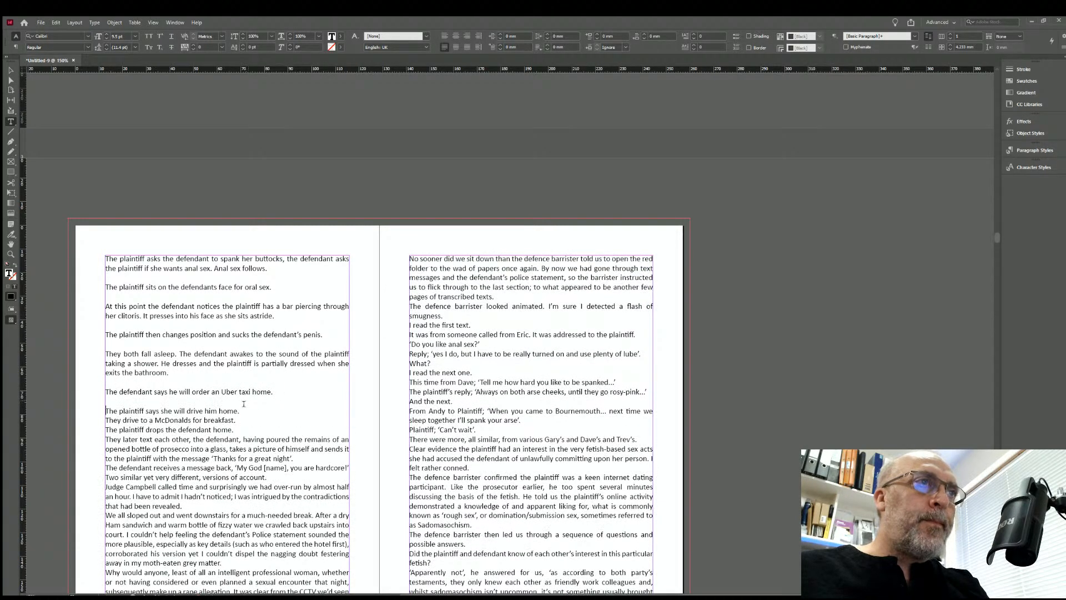
pyautogui.click(241, 410)
pyautogui.press('Return')
pyautogui.click(237, 428)
pyautogui.press('Return')
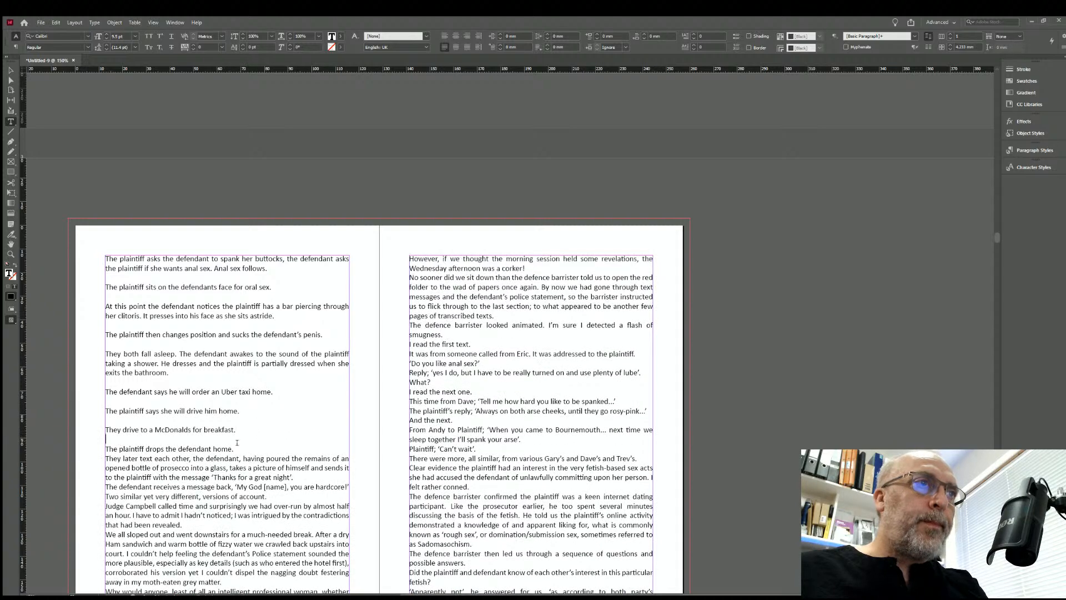
pyautogui.press('Return')
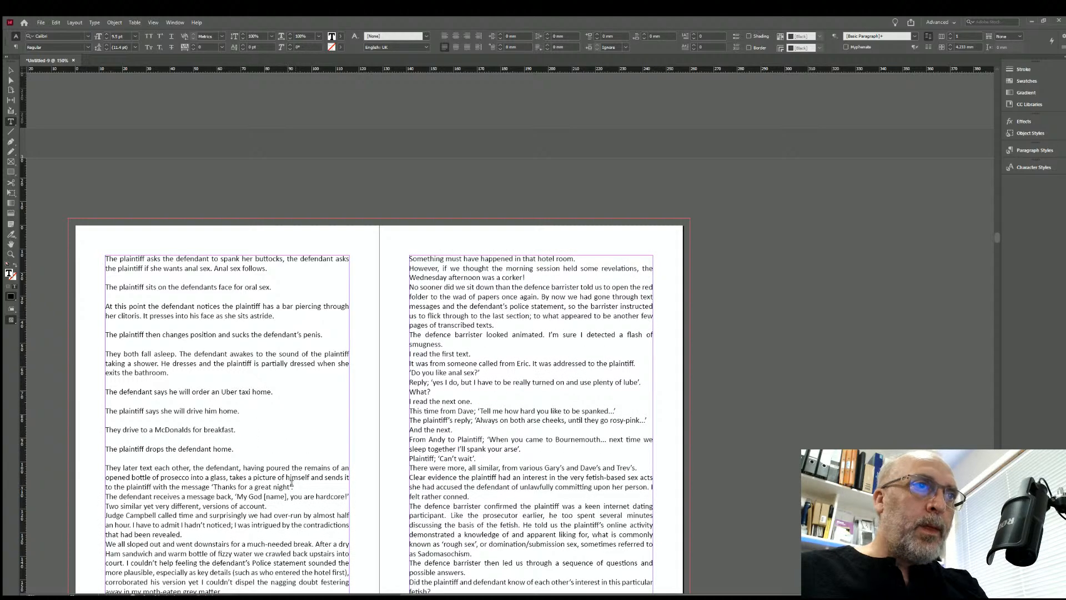
# Insert blank lines on page 32 after "'Thanks for a great night'.", "versions of account.", "that had been revealed." and "moth-eaten grey matter.".
pyautogui.click(293, 485)
pyautogui.press('Return')
pyautogui.click(273, 512)
pyautogui.press('Return')
pyautogui.scroll(-5, 178, 339)
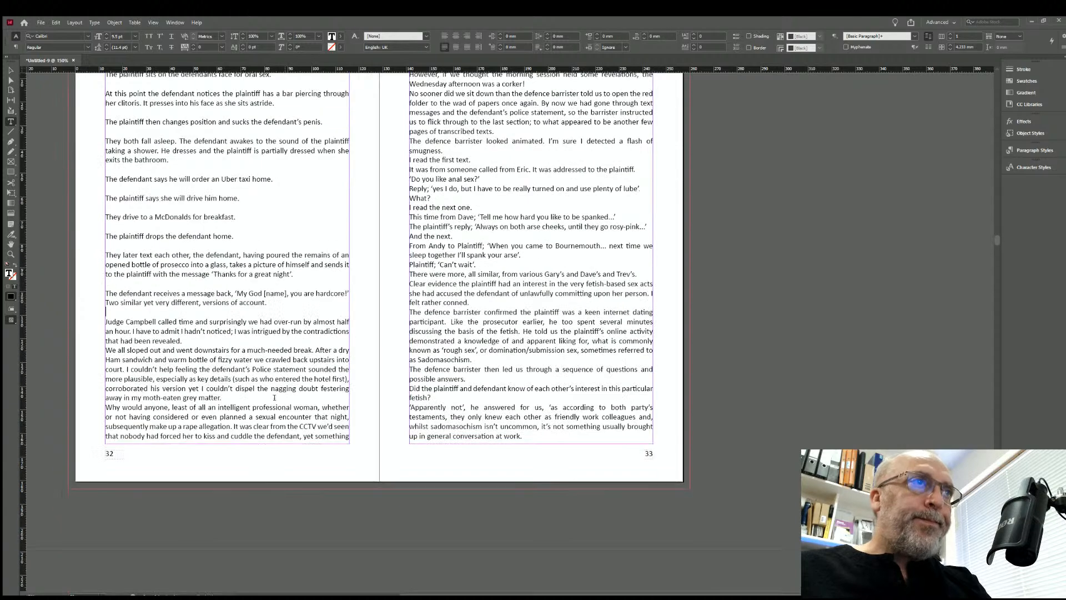
pyautogui.click(180, 339)
pyautogui.press('Return')
pyautogui.click(222, 407)
pyautogui.press('Return')
pyautogui.scroll(4, 300, 388)
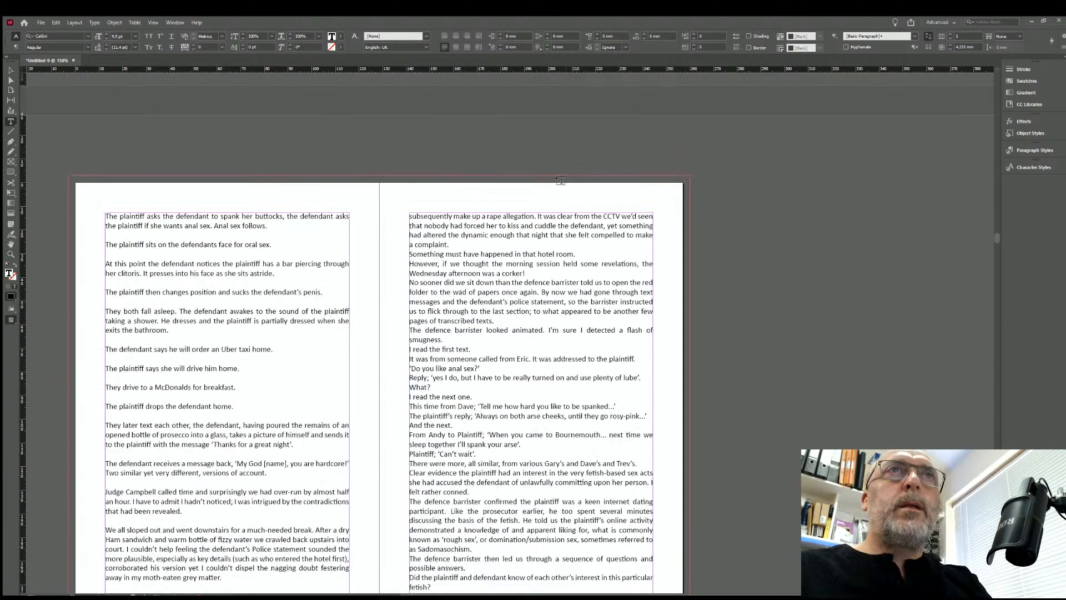
# Insert blank lines on page 33 after "a complaint.", "in that hotel room.", "was a corker!", "pages of transcribed texts." and "smugness.".
pyautogui.click(447, 243)
pyautogui.press('Return')
pyautogui.click(582, 260)
pyautogui.press('Return')
pyautogui.click(541, 296)
pyautogui.press('Return')
pyautogui.click(493, 349)
pyautogui.press('Return')
pyautogui.click(451, 376)
pyautogui.press('Return')
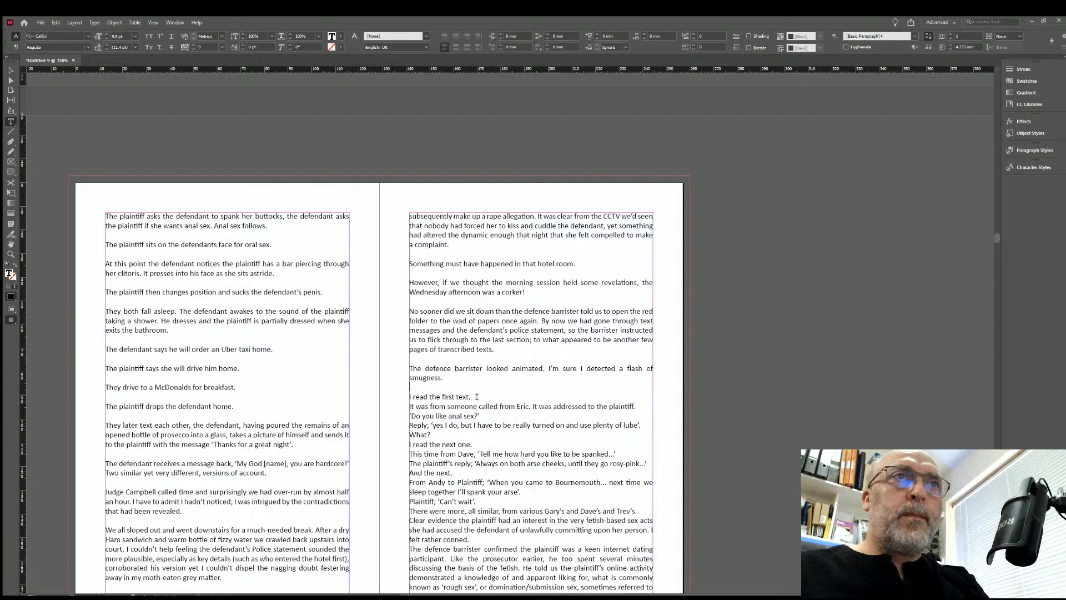
# Insert blank lines on page 33 after "I read the first text.", the quoted question below it, "What?" and "I read the next one.".
pyautogui.click(475, 396)
pyautogui.press('Return')
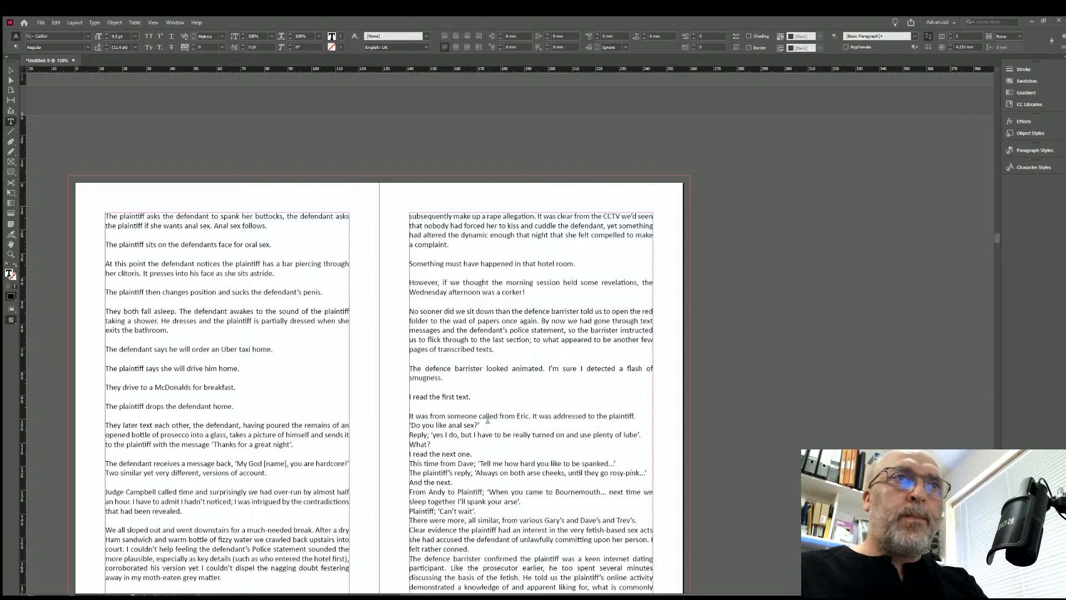
pyautogui.click(486, 424)
pyautogui.press('Return')
pyautogui.click(442, 451)
pyautogui.press('Return')
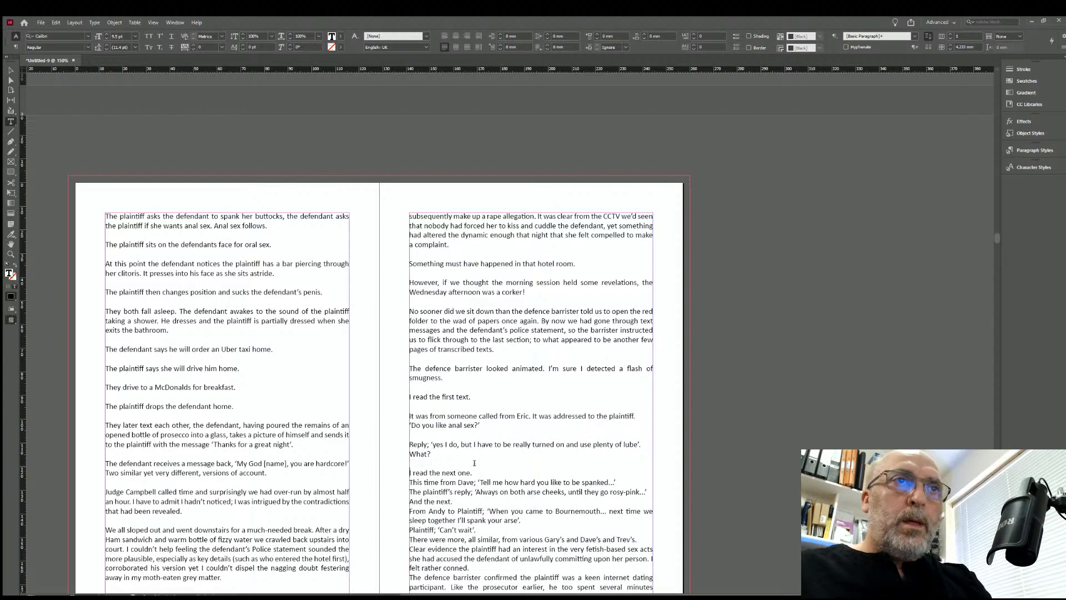
pyautogui.click(474, 472)
pyautogui.press('Return')
# Insert blank lines on page 33 after the one-line quoted text, "And the next.", the two-line Bournemouth message and "Plaintiff; 'Can't wait'.".
pyautogui.scroll(-5, 554, 334)
pyautogui.click(617, 279)
pyautogui.press('Return')
pyautogui.click(454, 307)
pyautogui.press('Return')
pyautogui.click(531, 335)
pyautogui.press('Return')
pyautogui.click(479, 354)
pyautogui.press('Return')
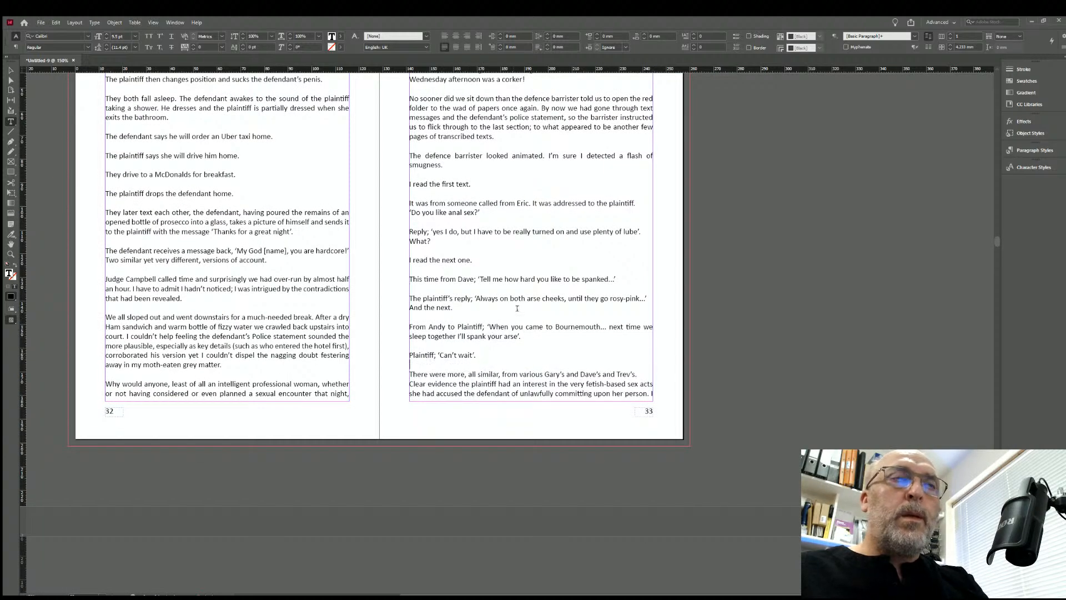
# Insert blank lines on page 34 after "felt rather conned.", the barrister's internet dating paragraph, "possible answers." and the two-line question that follows.
pyautogui.scroll(-6, 519, 308)
pyautogui.click(160, 383)
pyautogui.press('Return')
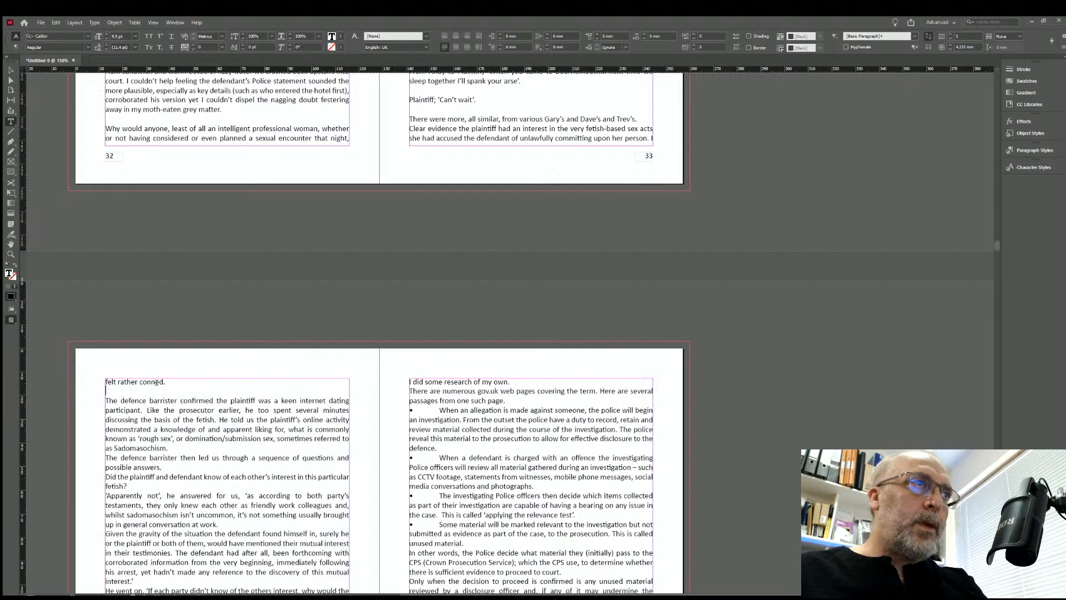
pyautogui.click(169, 448)
pyautogui.press('Return')
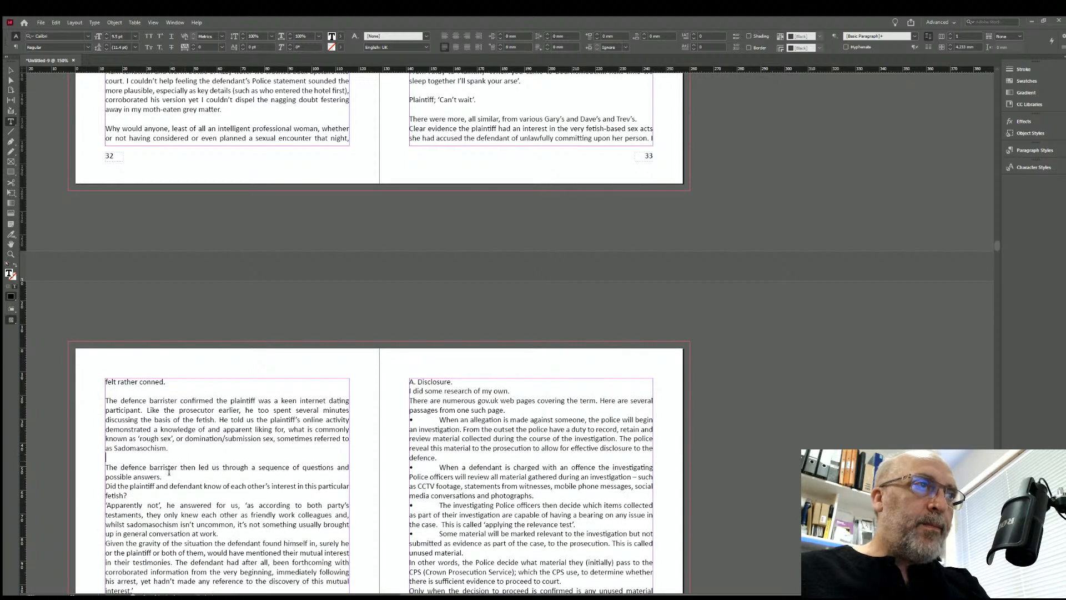
pyautogui.click(164, 475)
pyautogui.press('Return')
pyautogui.click(137, 504)
pyautogui.press('Return')
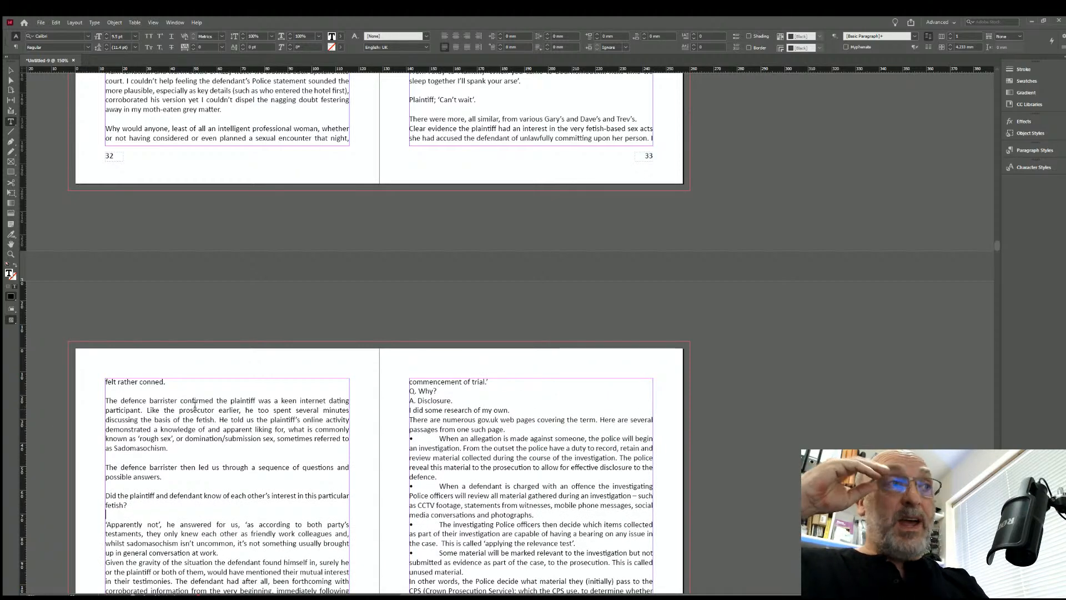
# Insert blank lines on page 34 after "general conversation at work.", "mutual interest.'", the "He went on." paragraph and "an almighty coincidence.'".
pyautogui.scroll(-3, 234, 494)
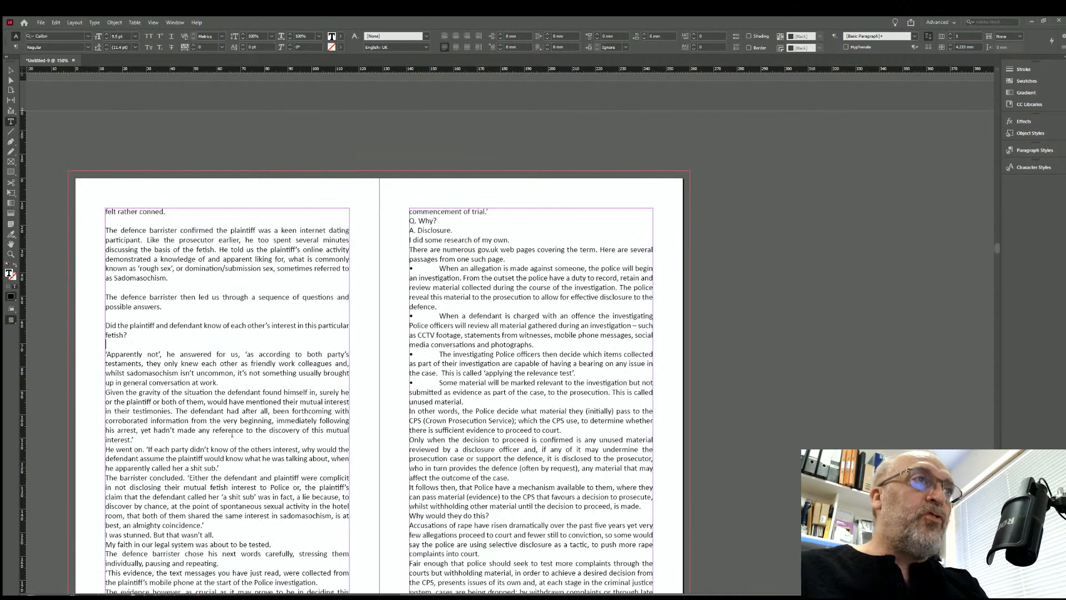
pyautogui.click(220, 382)
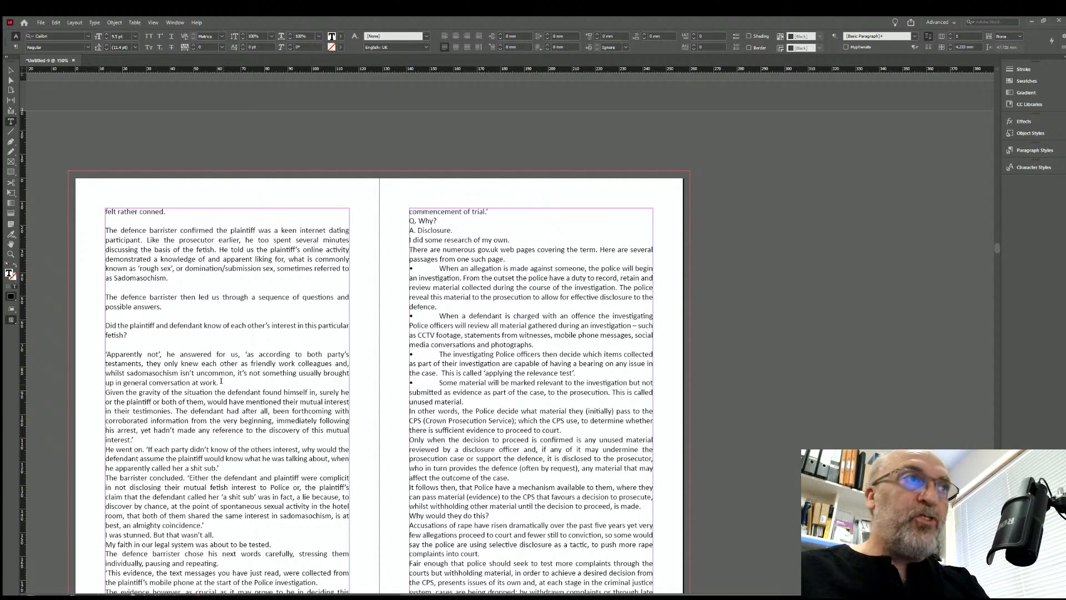
pyautogui.press('Return')
pyautogui.click(149, 446)
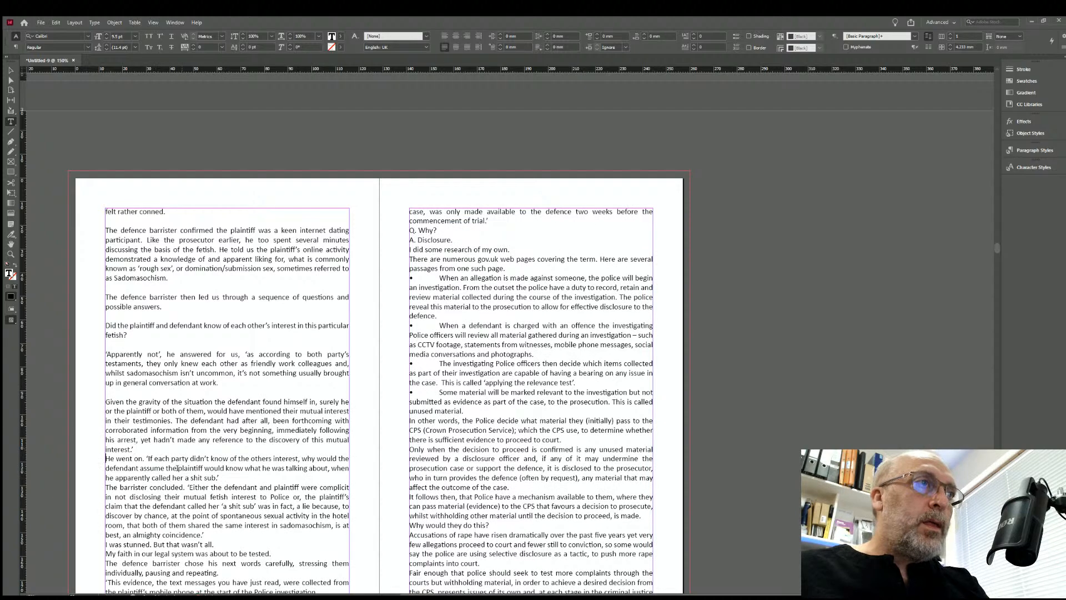
pyautogui.press('Return')
pyautogui.click(221, 486)
pyautogui.press('Return')
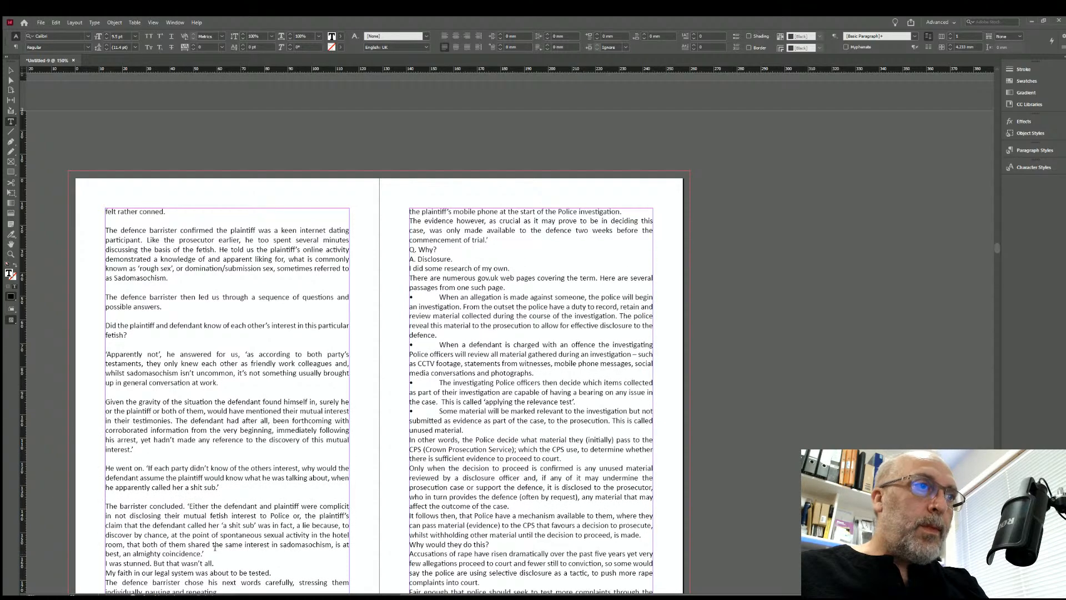
pyautogui.click(215, 549)
pyautogui.press('Return')
# Insert blank lines at the end of page 34 after "But that wasn't all." and "was about to be tested.".
pyautogui.scroll(-3, 274, 497)
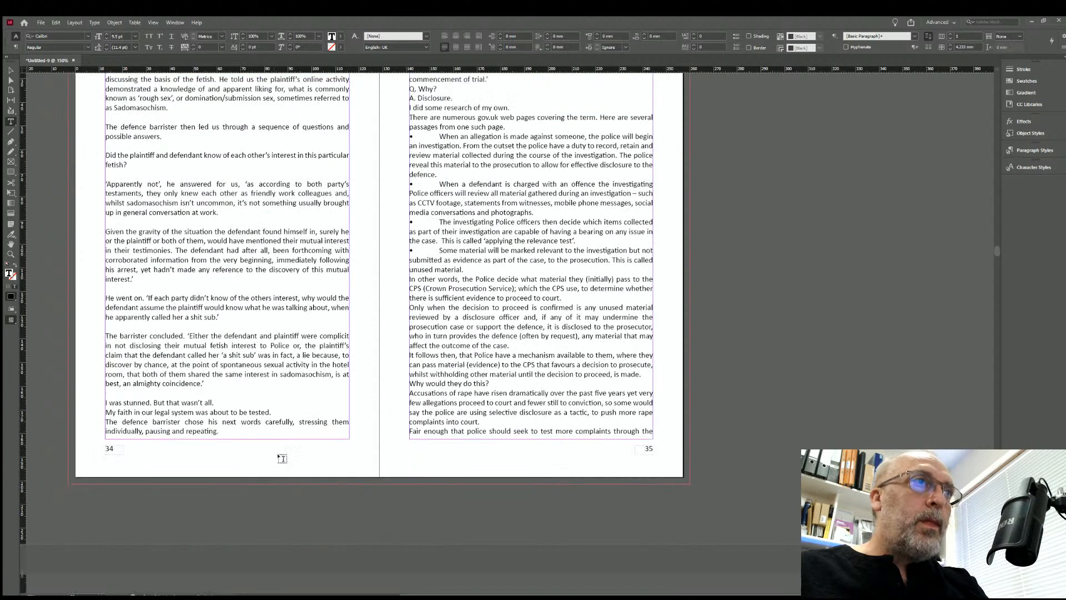
pyautogui.click(213, 403)
pyautogui.press('Return')
pyautogui.click(272, 422)
pyautogui.press('Return')
# Insert blank lines on page 35 after "pausing and repeating.", "the Police investigation." and "commencement of trial.'".
pyautogui.scroll(3, 485, 244)
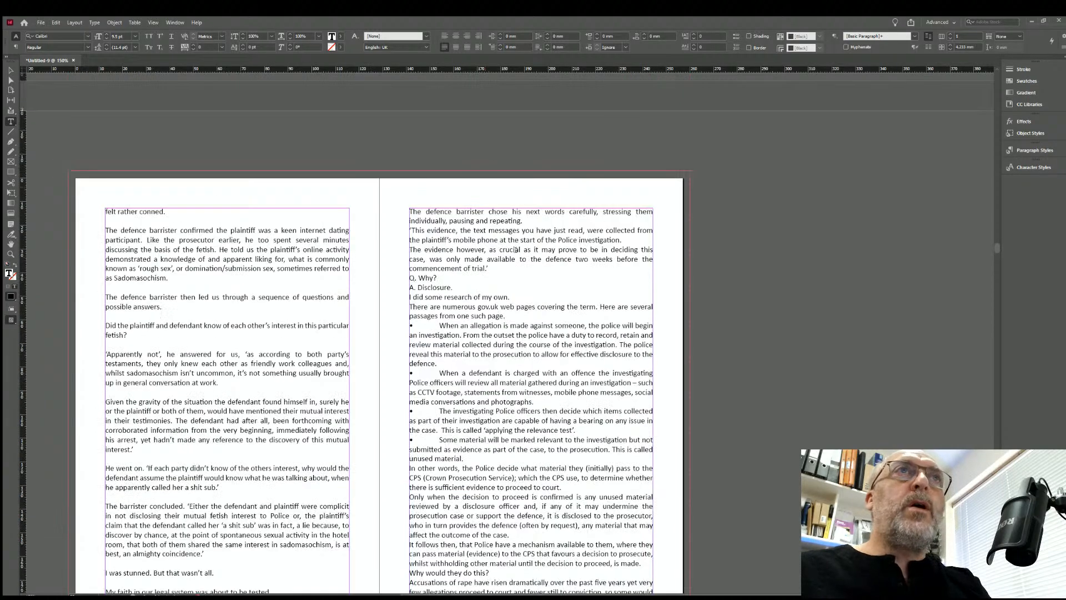
pyautogui.click(524, 220)
pyautogui.press('Return')
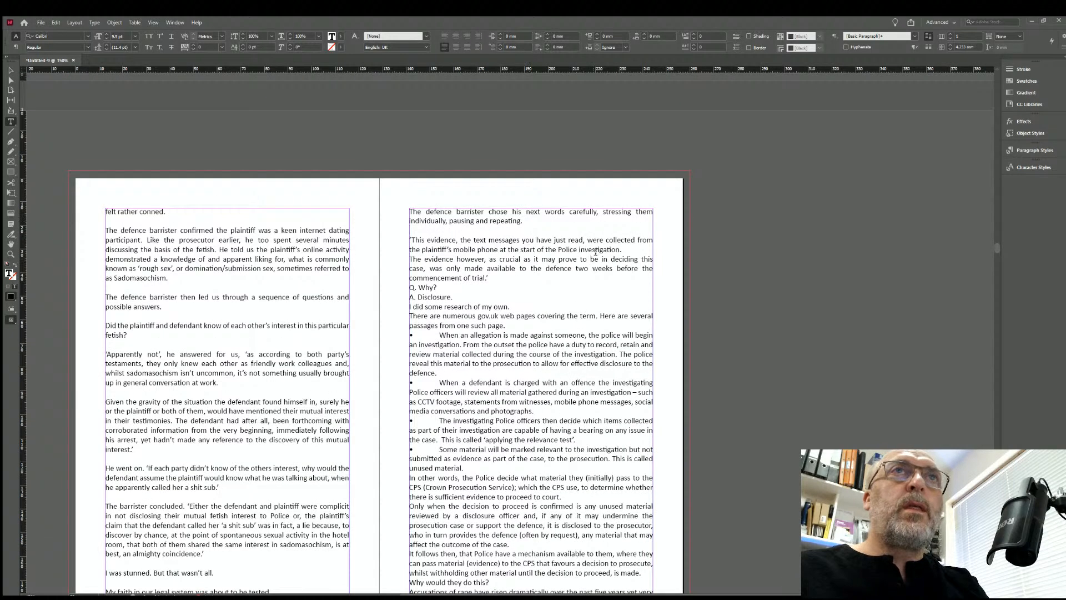
pyautogui.click(624, 249)
pyautogui.press('Return')
pyautogui.click(491, 278)
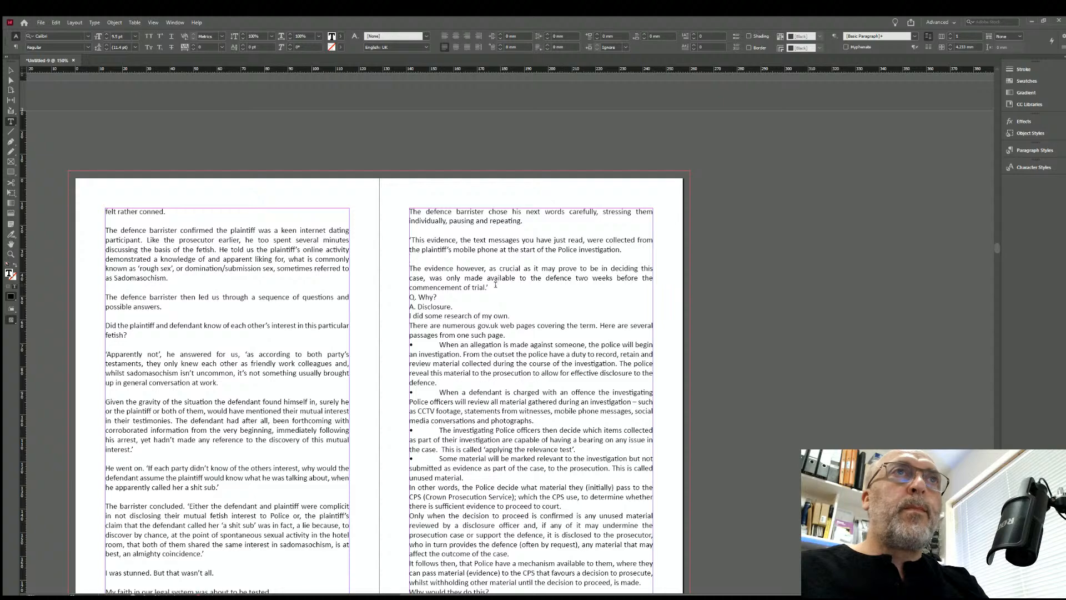
pyautogui.press('Return')
# Insert blank lines on page 35 after "A. Disclosure.", "I did some research of my own." and "passages from one such page.".
pyautogui.click(453, 316)
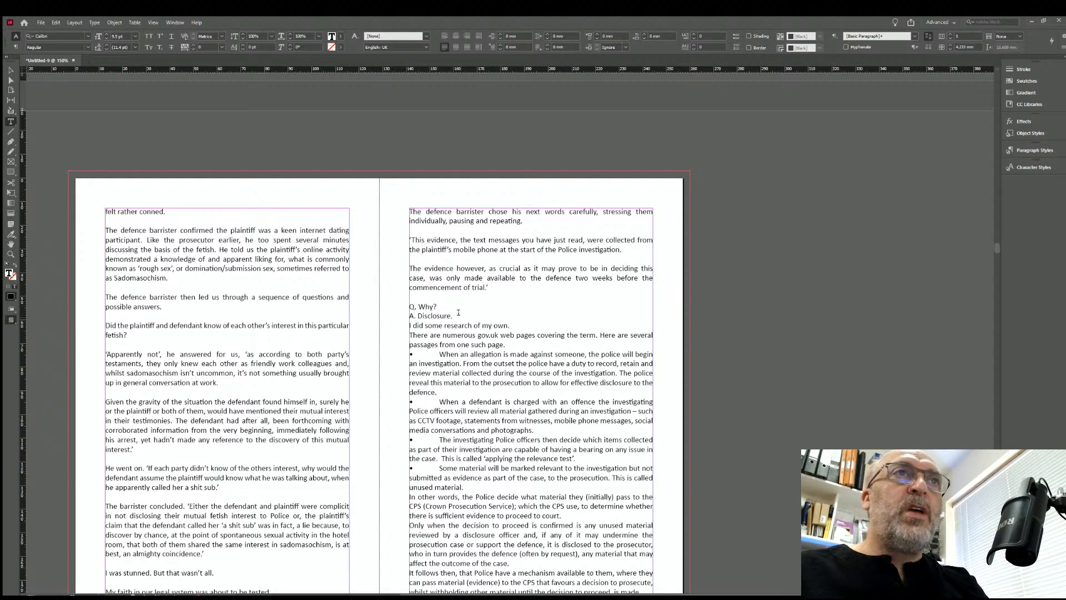
pyautogui.press('Return')
pyautogui.click(511, 335)
pyautogui.press('Return')
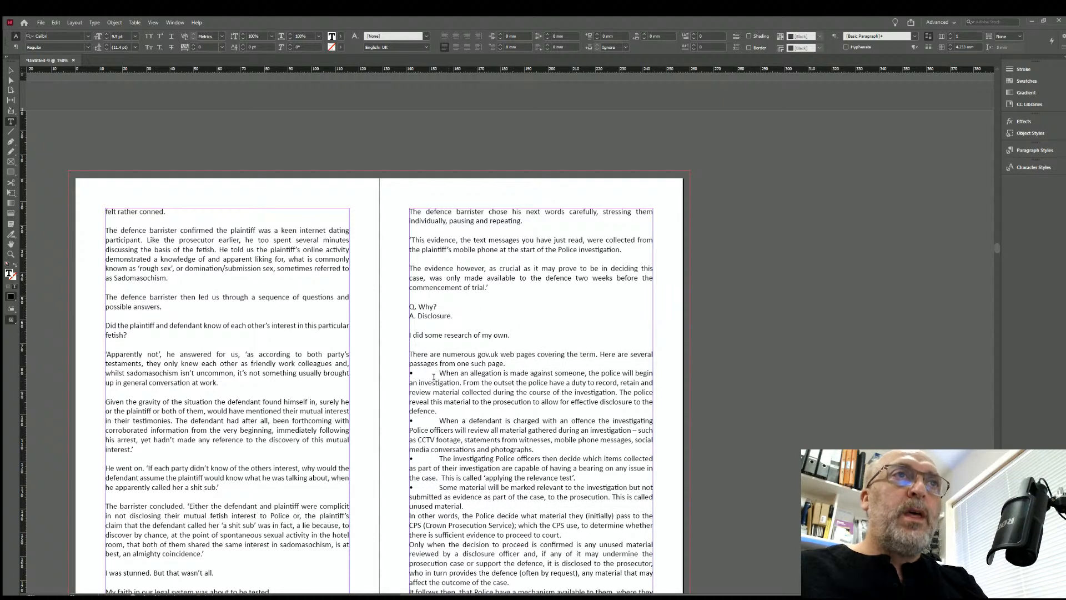
pyautogui.click(505, 361)
pyautogui.press('Return')
# Delete the manual bullet characters and tab gaps from the start of the four bulleted paragraphs on page 35.
pyautogui.scroll(-2, 482, 376)
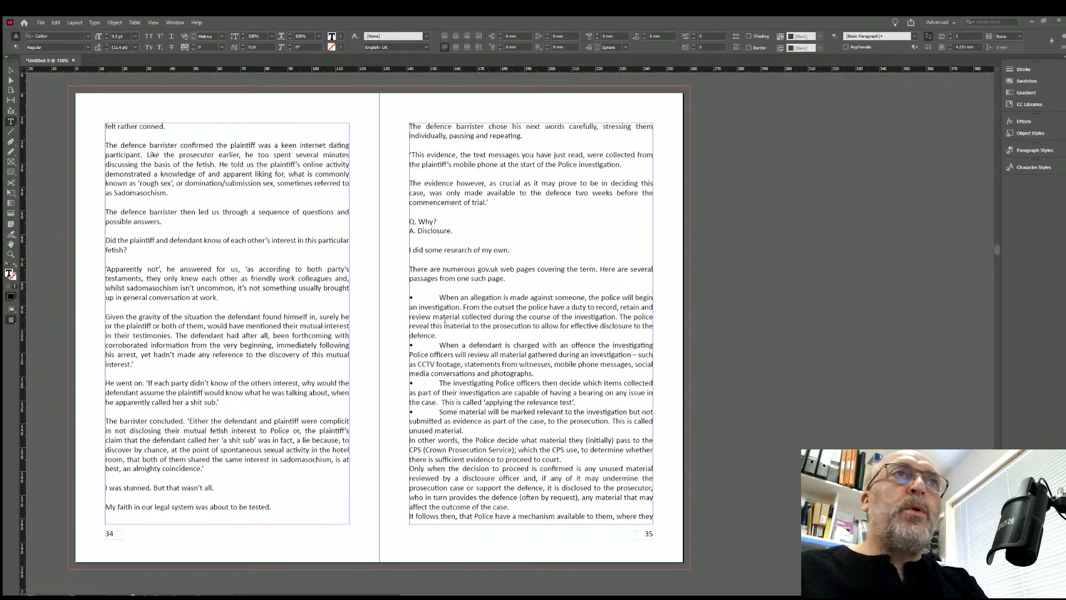
pyautogui.moveTo(438, 297); pyautogui.dragTo(406, 298)
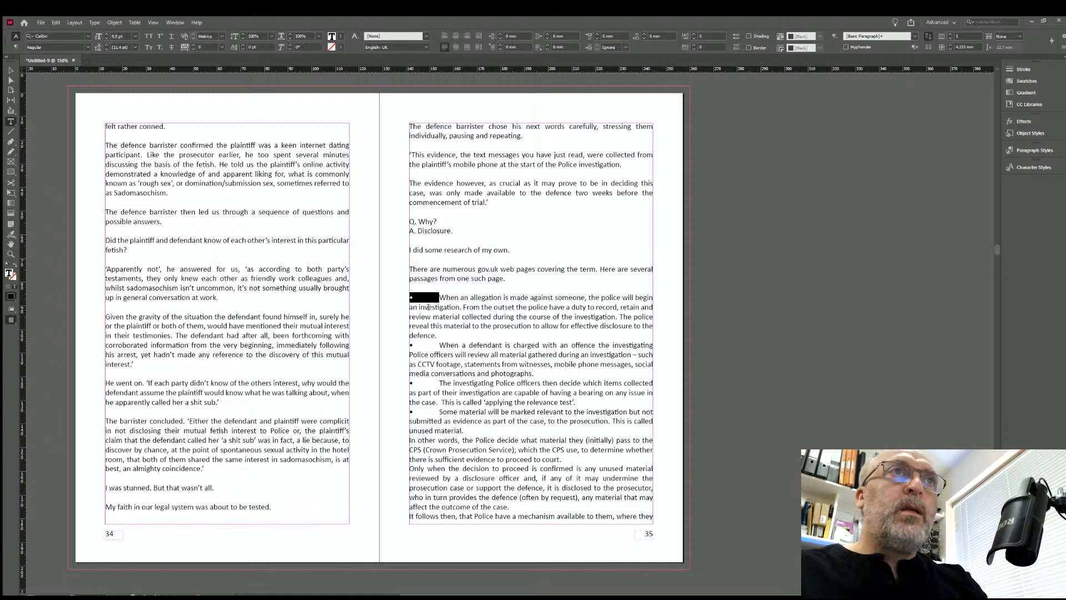
pyautogui.press('BackSpace')
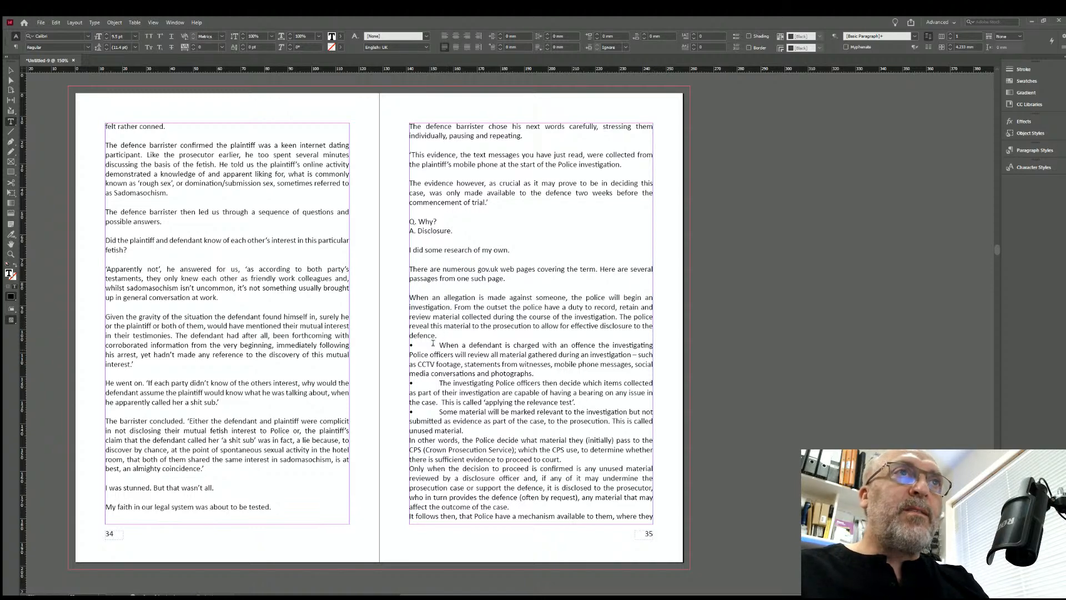
pyautogui.moveTo(439, 345); pyautogui.dragTo(406, 343)
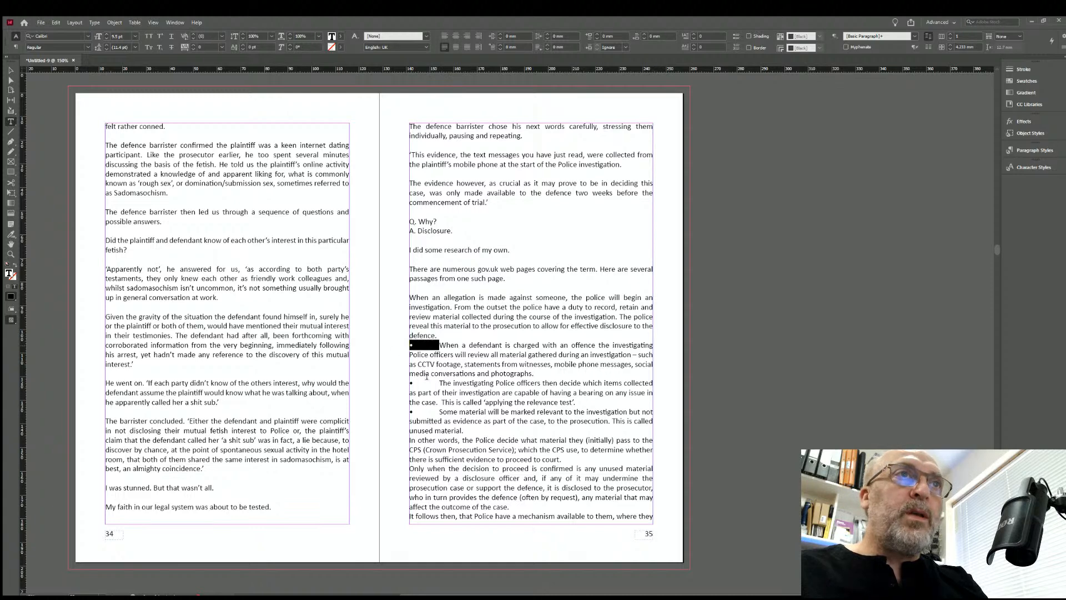
pyautogui.press('BackSpace')
pyautogui.moveTo(439, 383); pyautogui.dragTo(406, 412)
pyautogui.press('BackSpace')
pyautogui.press('BackSpace')
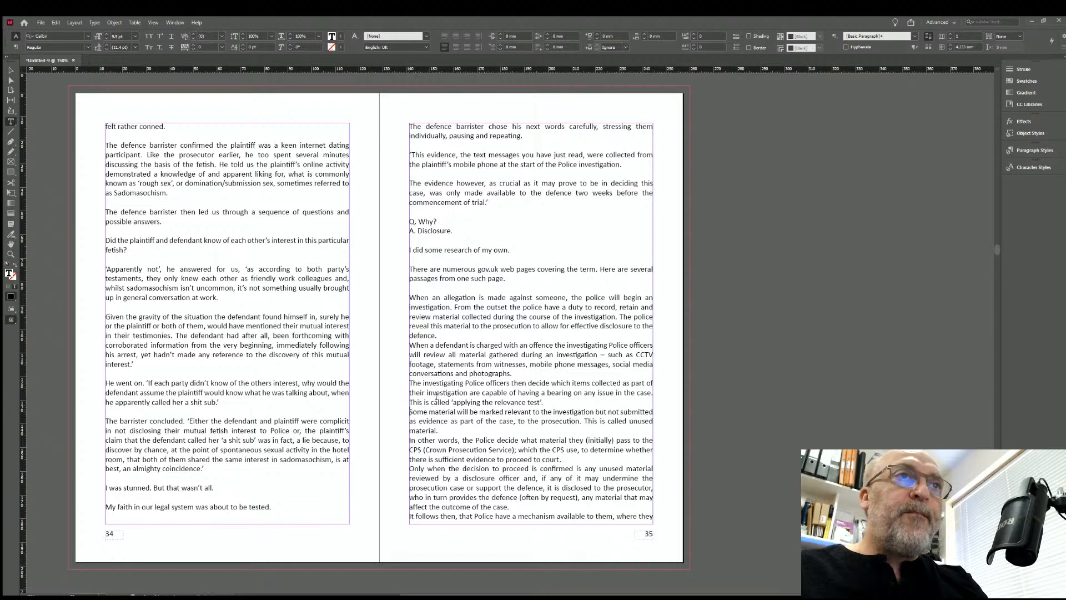
# Format the four paragraphs from "When an allegation is made" to "called unused material." as a bulleted list with an 11 mm left indent.
pyautogui.moveTo(409, 298); pyautogui.dragTo(420, 410)
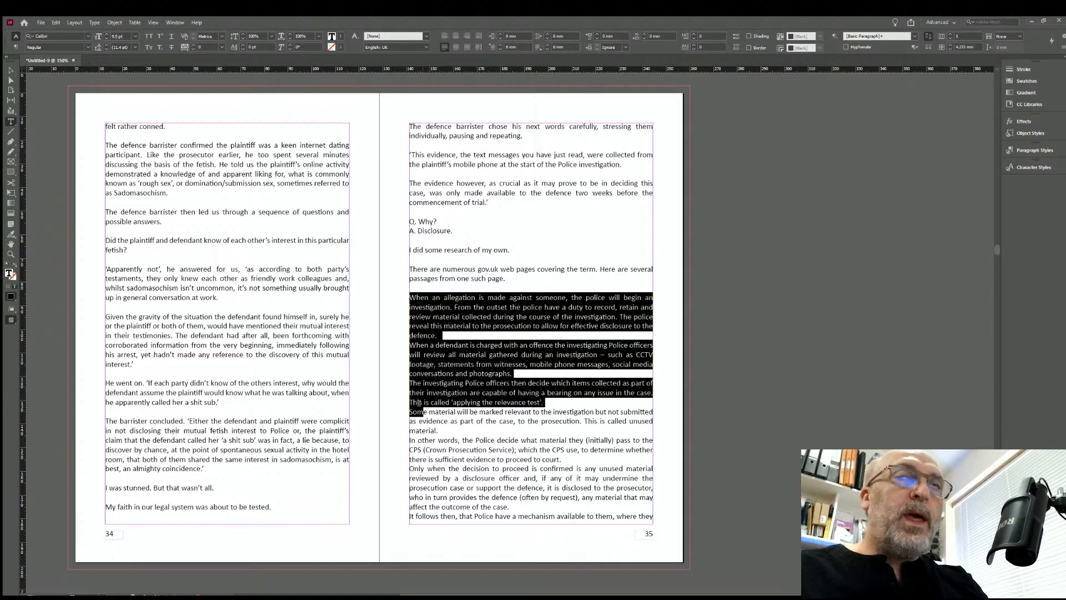
pyautogui.click(735, 36)
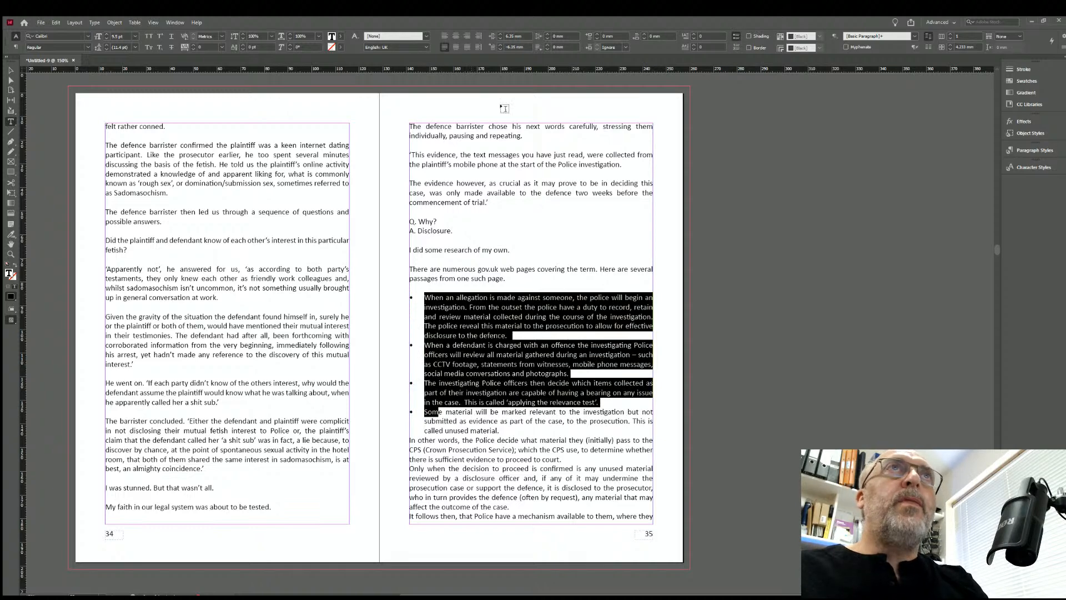
pyautogui.click(499, 34)
pyautogui.click(499, 34)
pyautogui.click(499, 34)
pyautogui.click(499, 34)
pyautogui.click(499, 34)
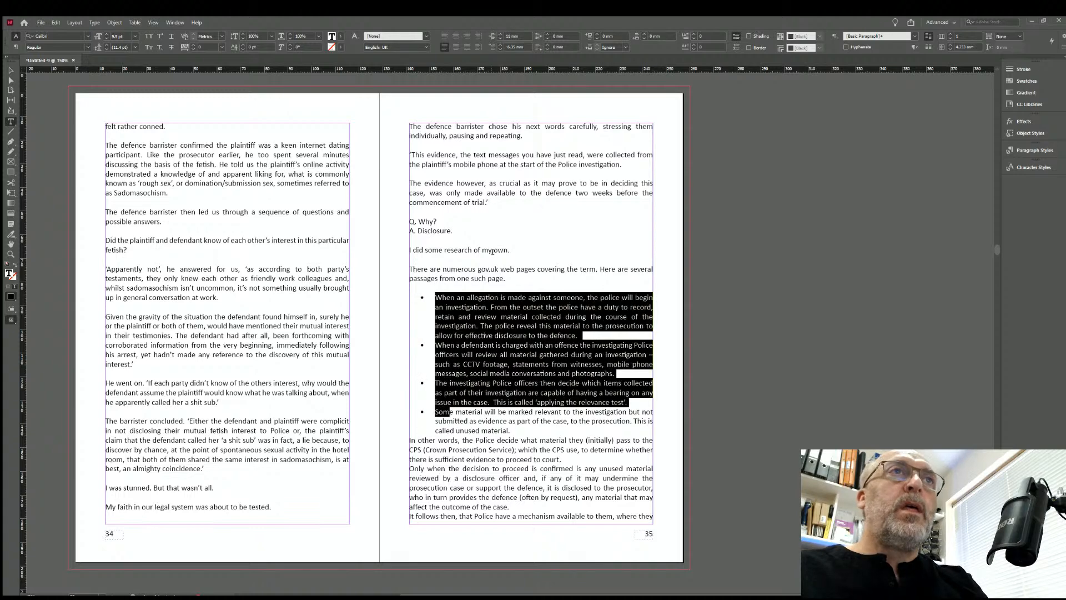
pyautogui.click(492, 259)
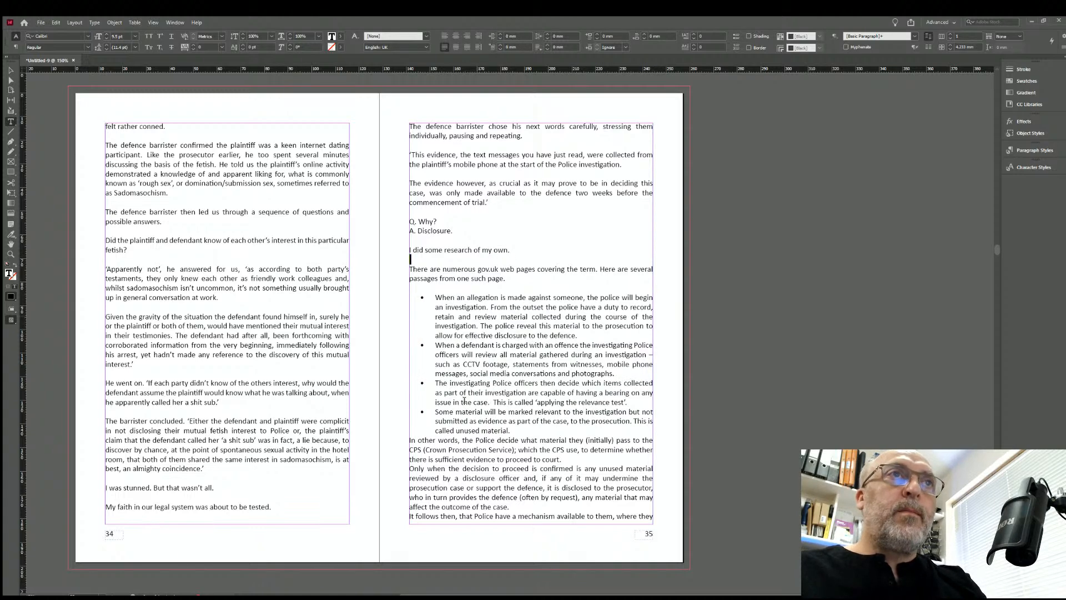
# Add an unbulleted blank line after the list on page 35 and a blank line after "sufficient evidence to proceed to court.".
pyautogui.click(512, 429)
pyautogui.press('Return')
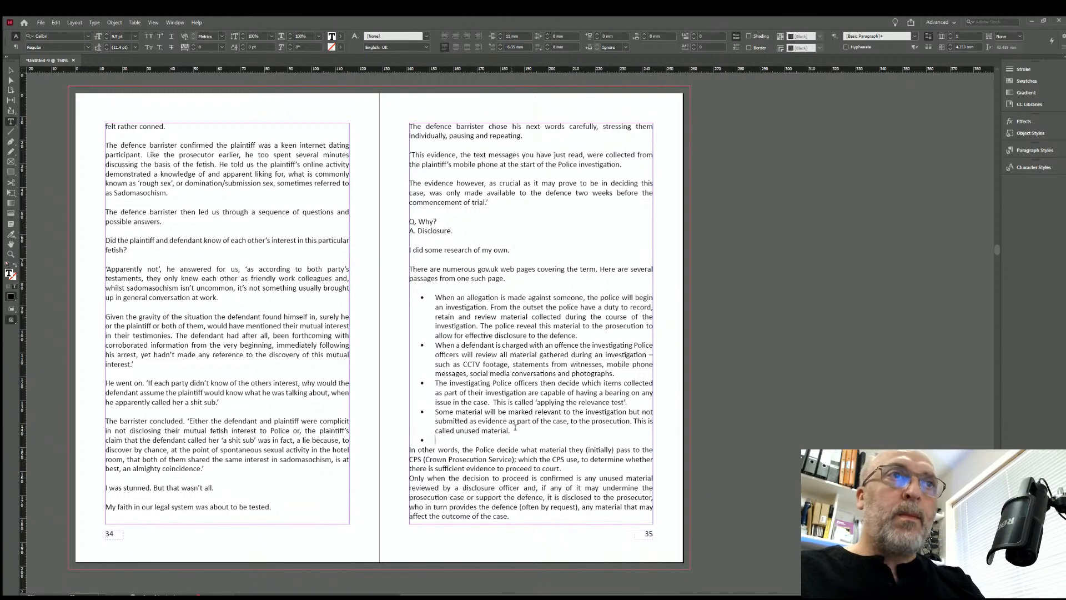
pyautogui.click(736, 37)
pyautogui.scroll(-3, 474, 416)
pyautogui.click(566, 339)
pyautogui.press('Return')
# Insert blank lines on page 36 after "affect the outcome of the case.", "Why would they do this?" and "complaints into court.".
pyautogui.scroll(-10, 442, 379)
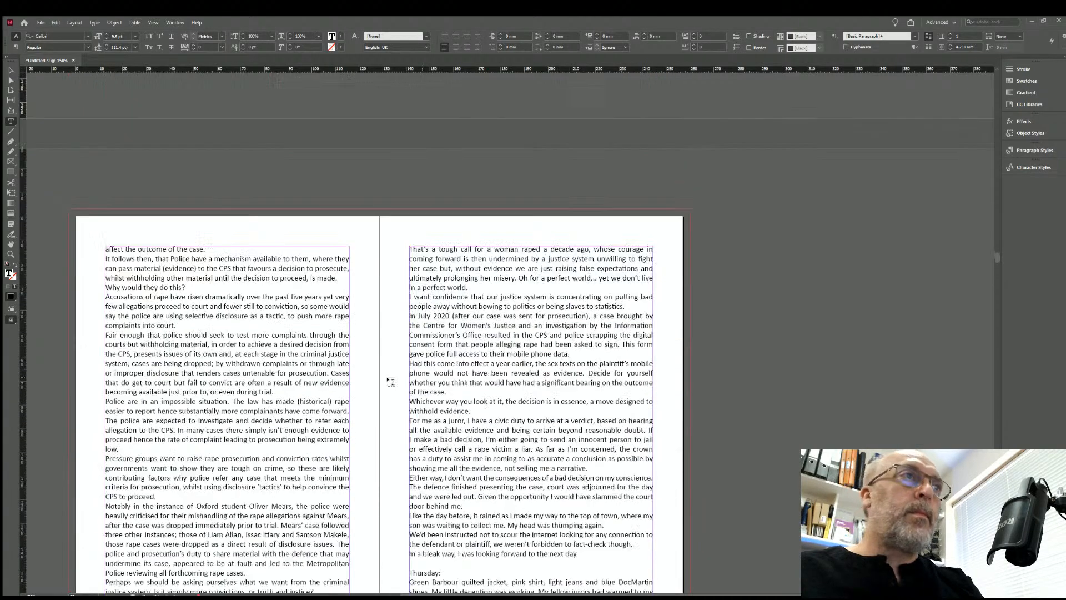
pyautogui.click(198, 208)
pyautogui.press('Return')
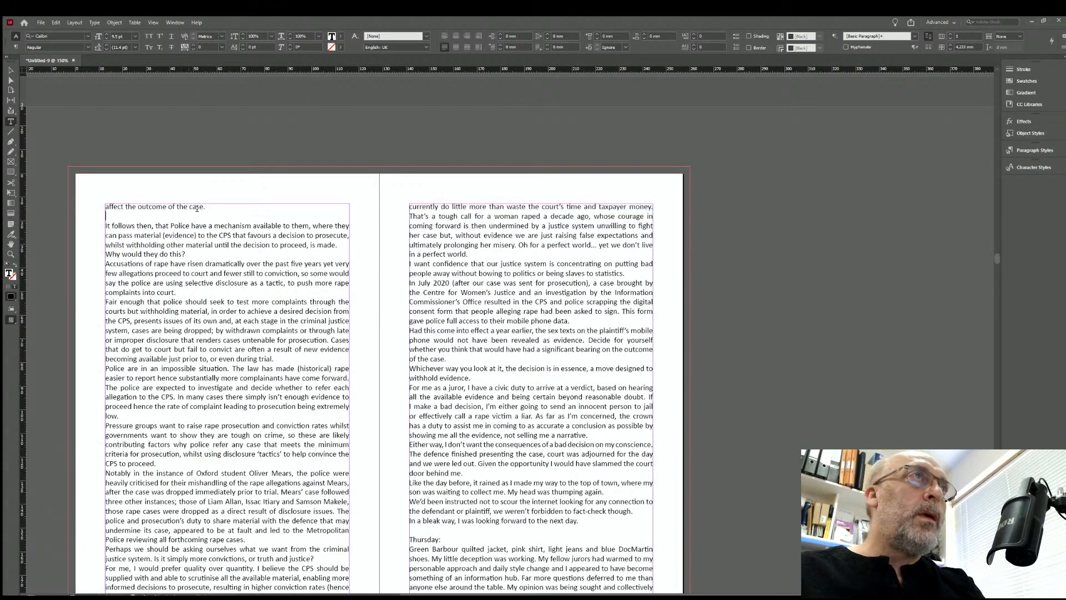
pyautogui.click(189, 251)
pyautogui.press('Return')
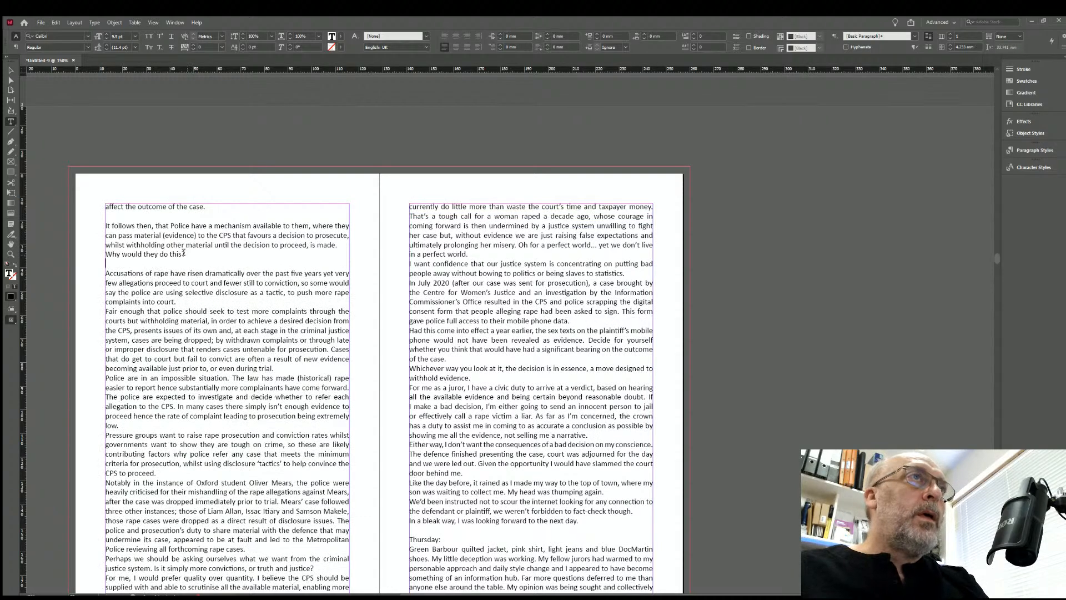
pyautogui.click(184, 299)
pyautogui.press('Return')
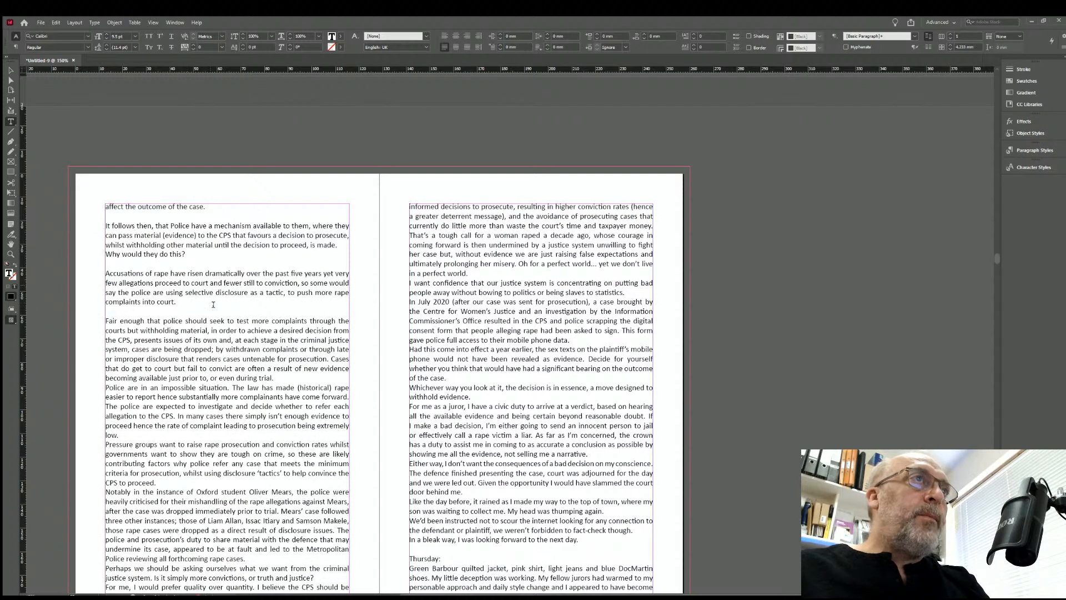
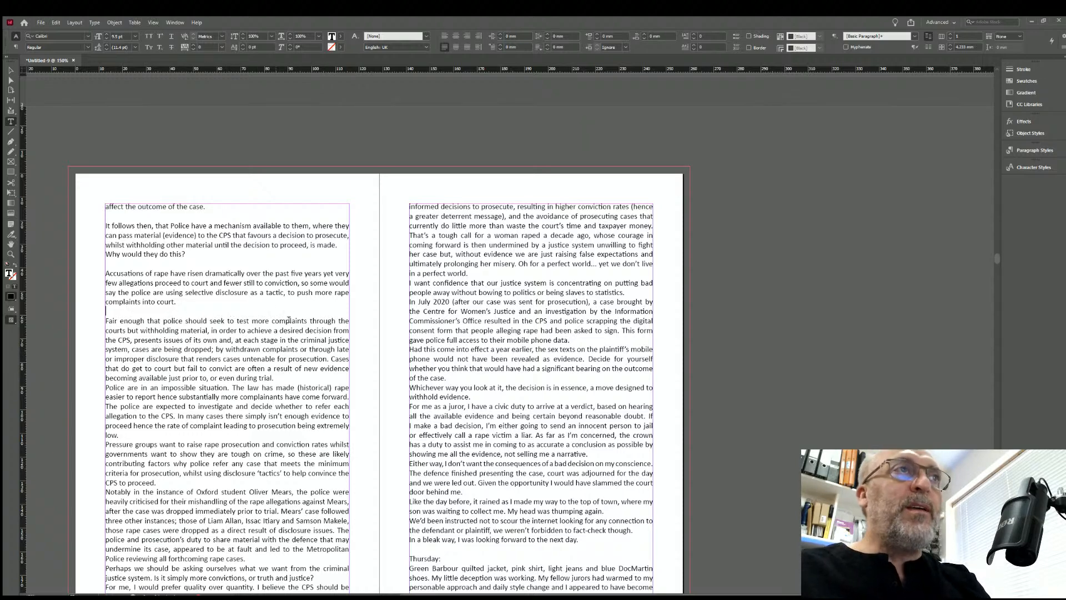
# Insert blank lines on page 36 after "or even during trial." and the paragraph ending "prosecution being extremely low.".
pyautogui.press('Return')
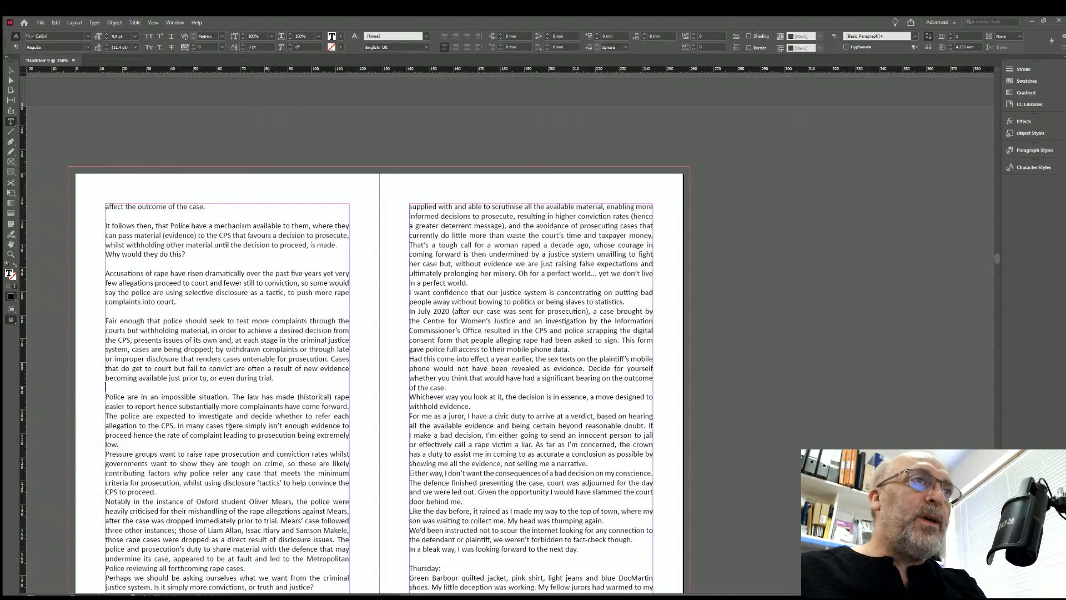
pyautogui.click(120, 442)
pyautogui.press('Return')
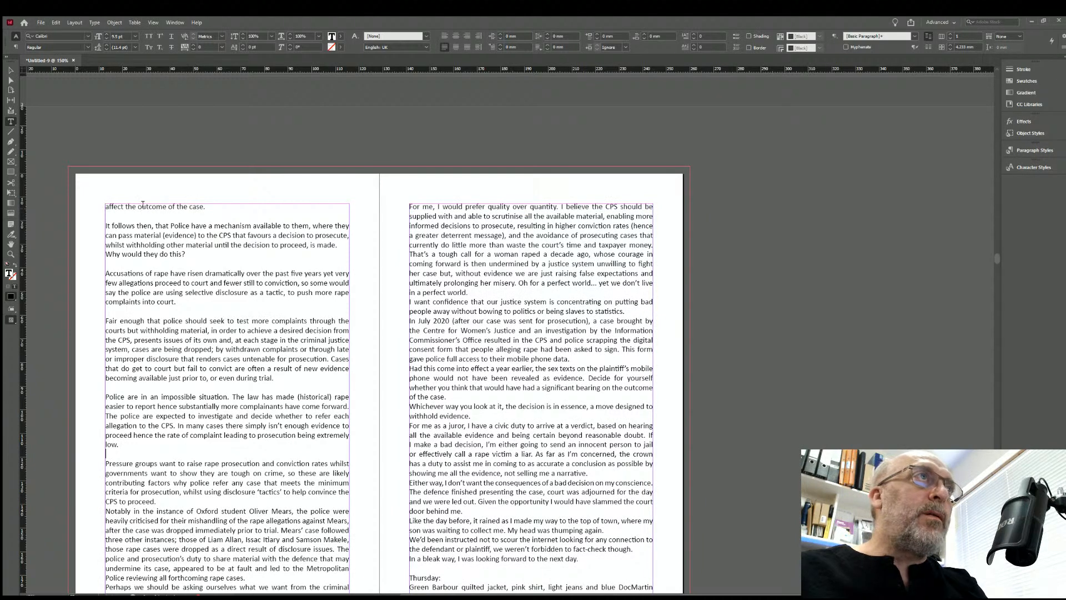
pyautogui.scroll(4, 184, 208)
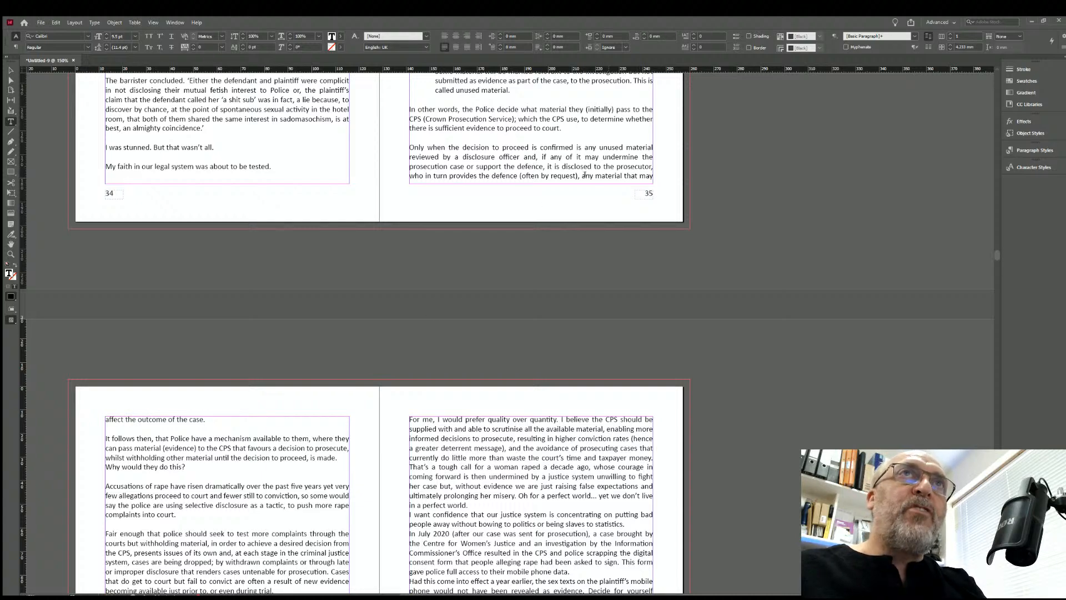
# Insert blank lines on page 36 after "CPS to proceed." and "Police reviewing all forthcoming rape cases.".
pyautogui.scroll(-3, 278, 470)
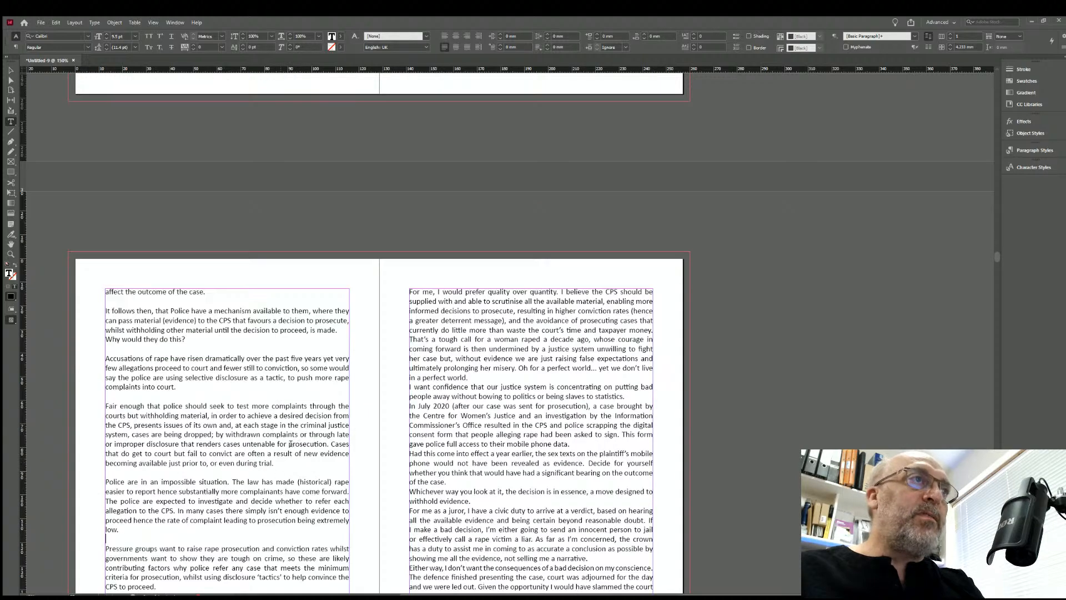
pyautogui.scroll(-4, 290, 452)
pyautogui.click(168, 416)
pyautogui.press('Return')
pyautogui.click(246, 501)
pyautogui.press('Return')
# Insert blank lines on page 37 after "truth and justice?", "in a perfect world.", "slaves to statistics." and "their mobile phone data.".
pyautogui.scroll(3, 624, 253)
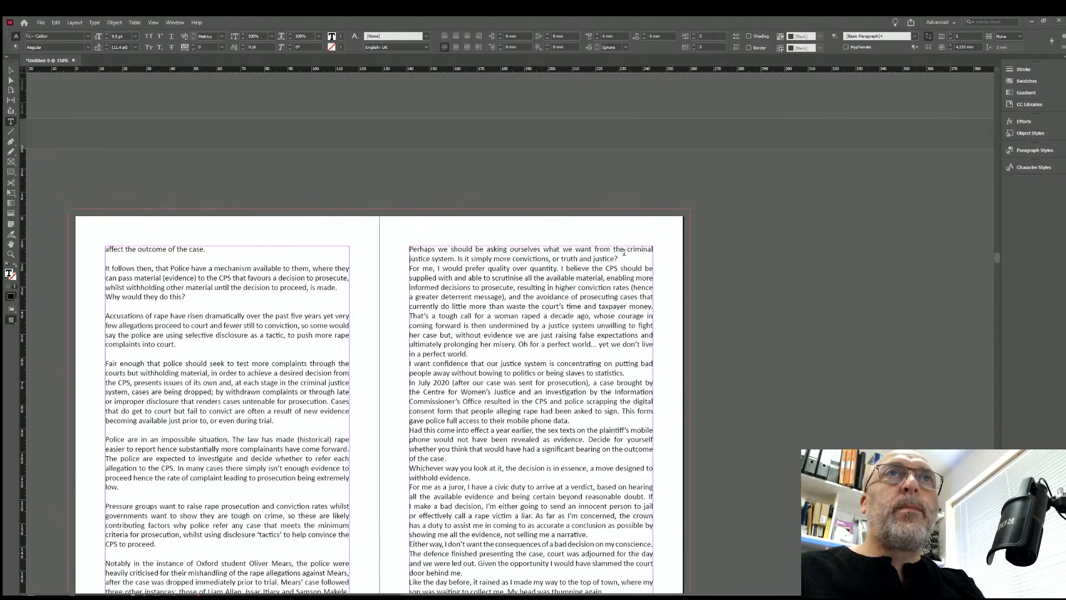
pyautogui.click(620, 258)
pyautogui.press('Return')
pyautogui.click(476, 364)
pyautogui.press('Return')
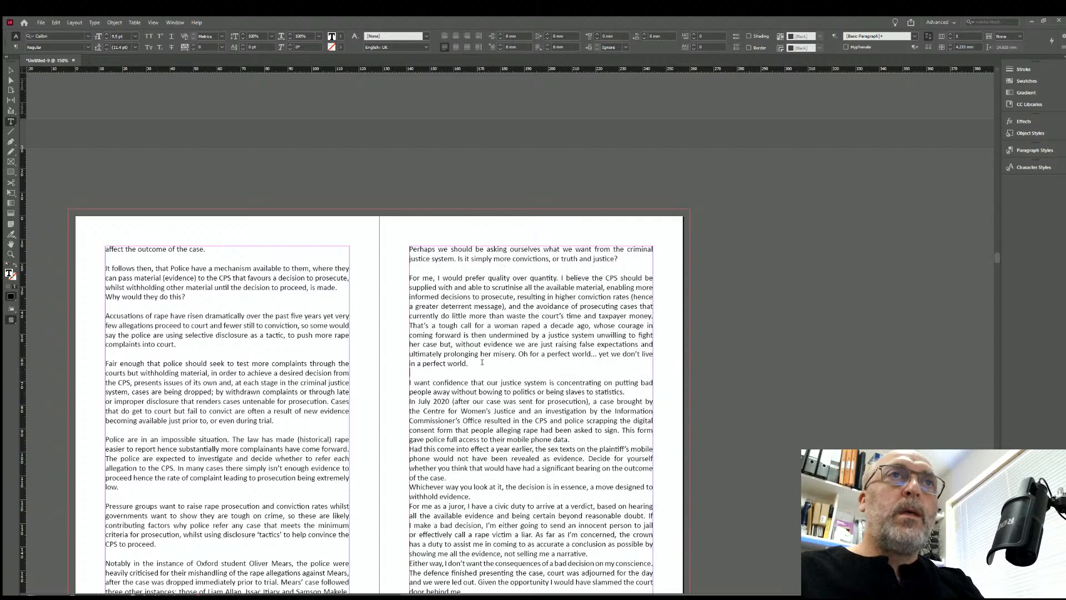
pyautogui.click(627, 390)
pyautogui.press('Return')
pyautogui.click(575, 449)
pyautogui.press('Return')
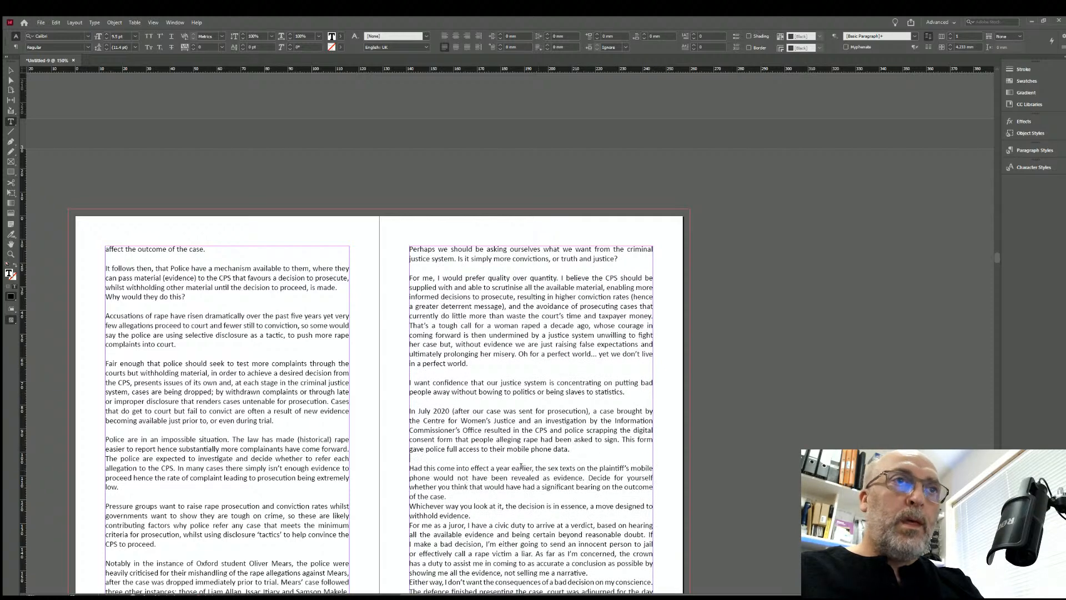
# Insert blank lines on page 37 after "outcome of the case.", "withhold evidence." and "not selling me a narrative.".
pyautogui.scroll(-5, 576, 448)
pyautogui.click(446, 282)
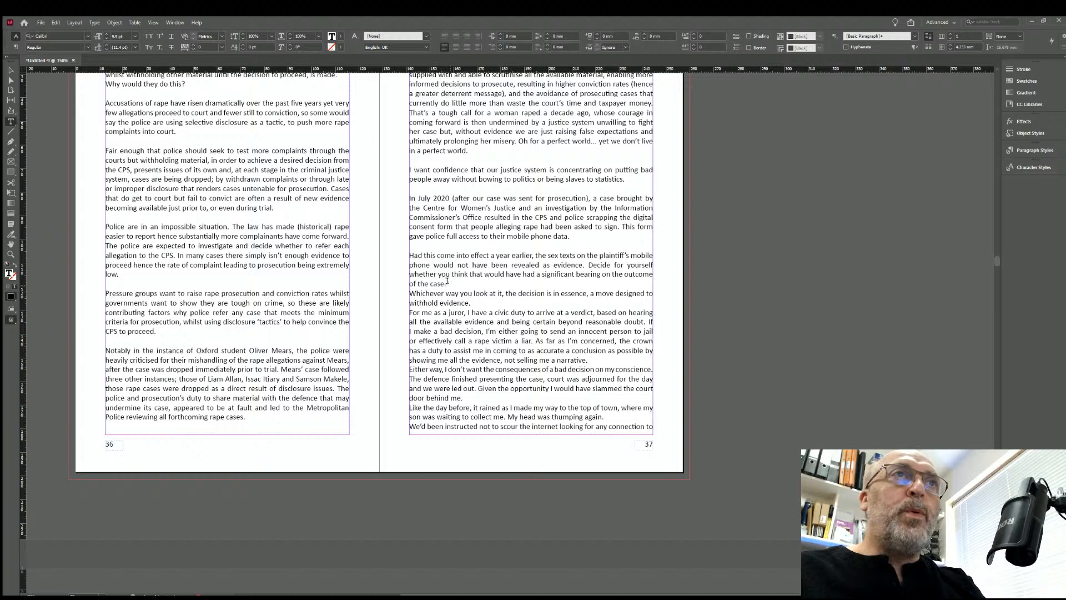
pyautogui.press('Return')
pyautogui.click(471, 312)
pyautogui.press('Return')
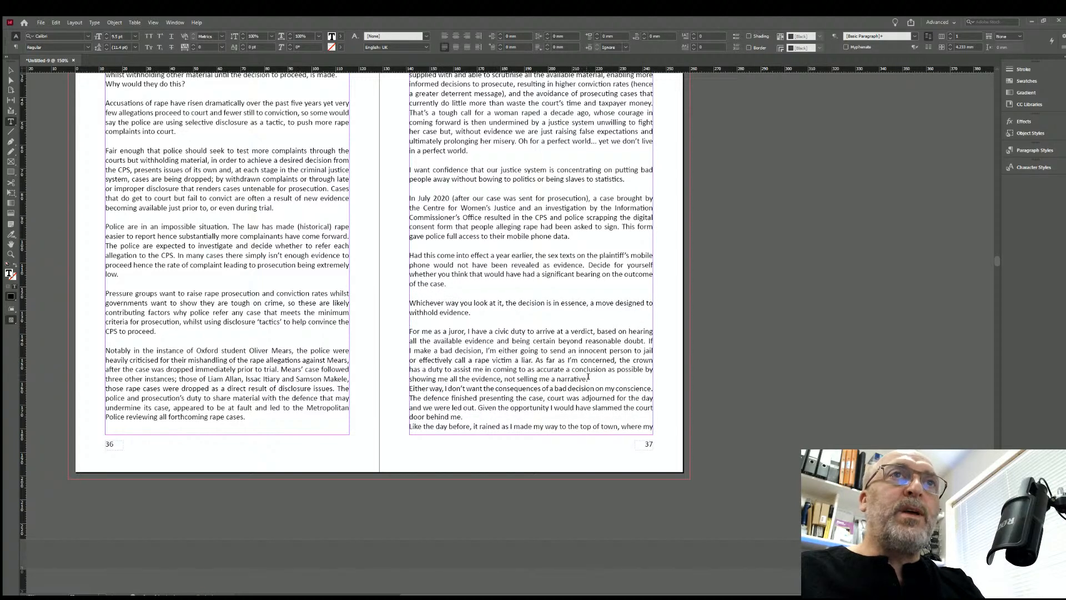
pyautogui.click(589, 379)
pyautogui.press('Return')
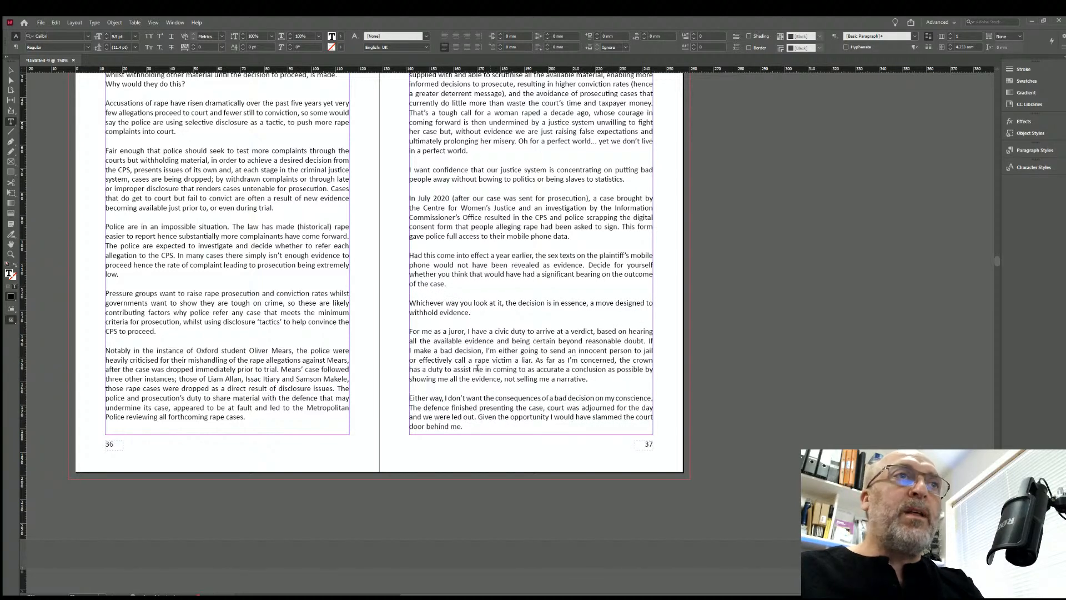
# Insert blank lines on page 38 after "My head was thumping again.", "fact-check though.", "Thursday:" and "collectively listened to.".
pyautogui.scroll(-9, 480, 368)
pyautogui.click(303, 294)
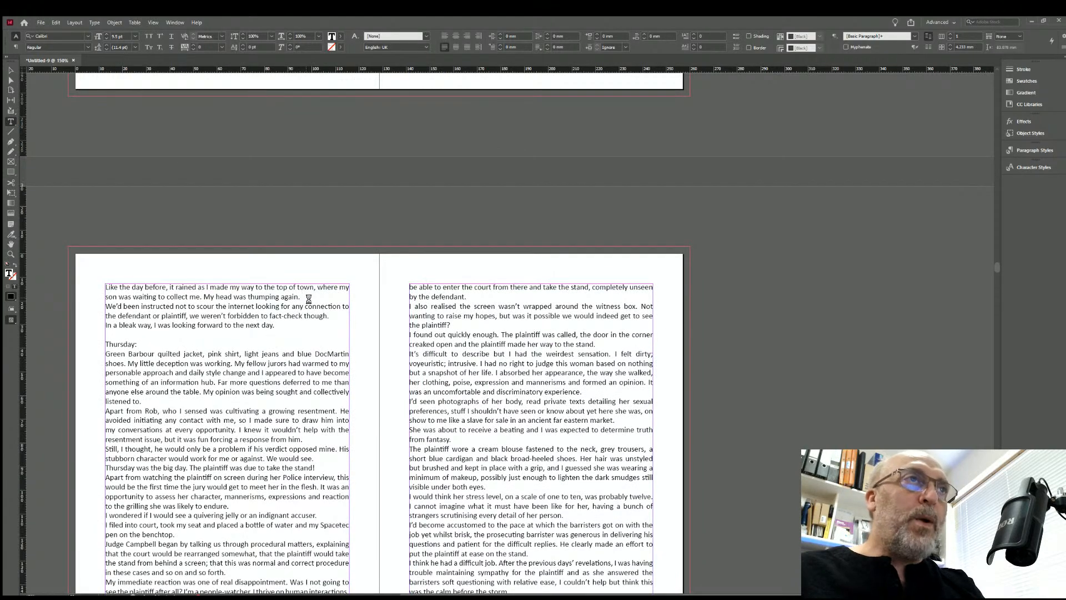
pyautogui.press('Return')
pyautogui.click(334, 323)
pyautogui.press('Return')
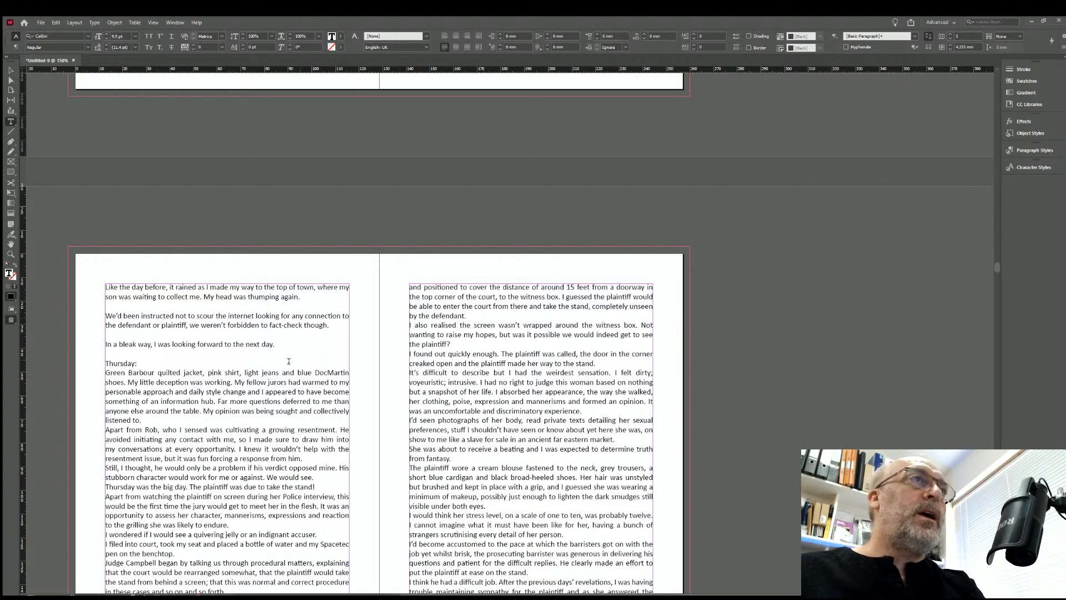
pyautogui.click(143, 362)
pyautogui.press('Return')
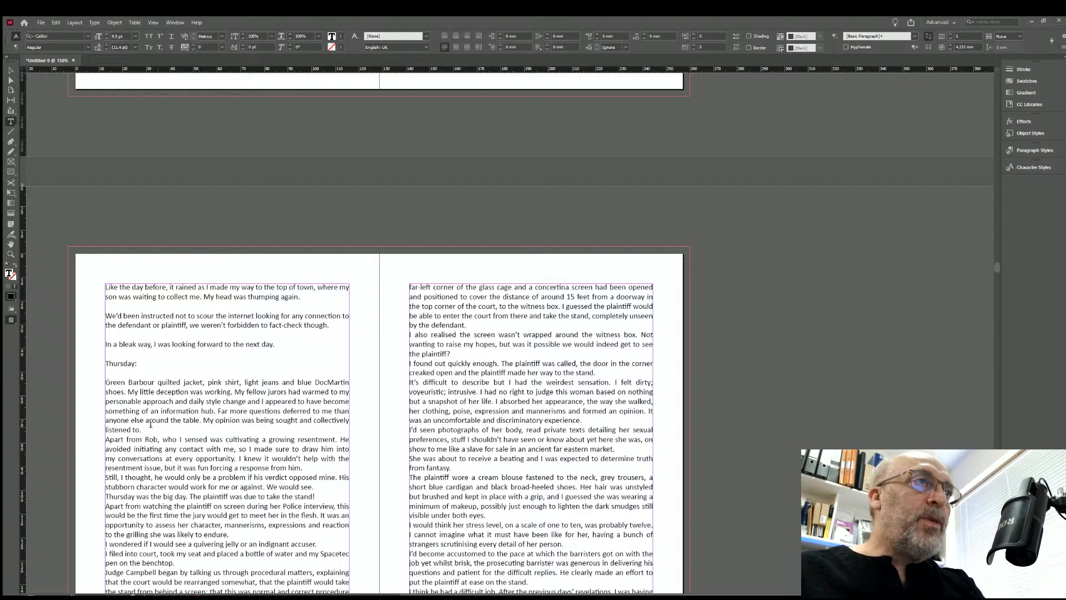
pyautogui.press('Return')
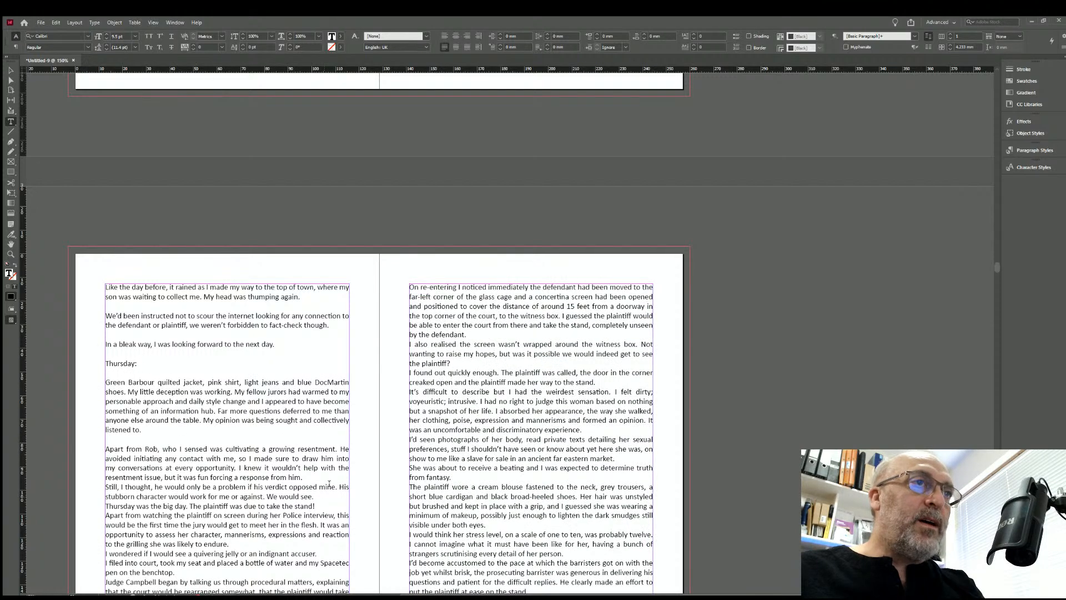
# Insert blank lines on page 38 after "forcing a response from him.", "We would see." and "due to take the stand!".
pyautogui.click(307, 475)
pyautogui.press('Return')
pyautogui.click(320, 506)
pyautogui.press('Return')
pyautogui.click(318, 524)
pyautogui.press('Return')
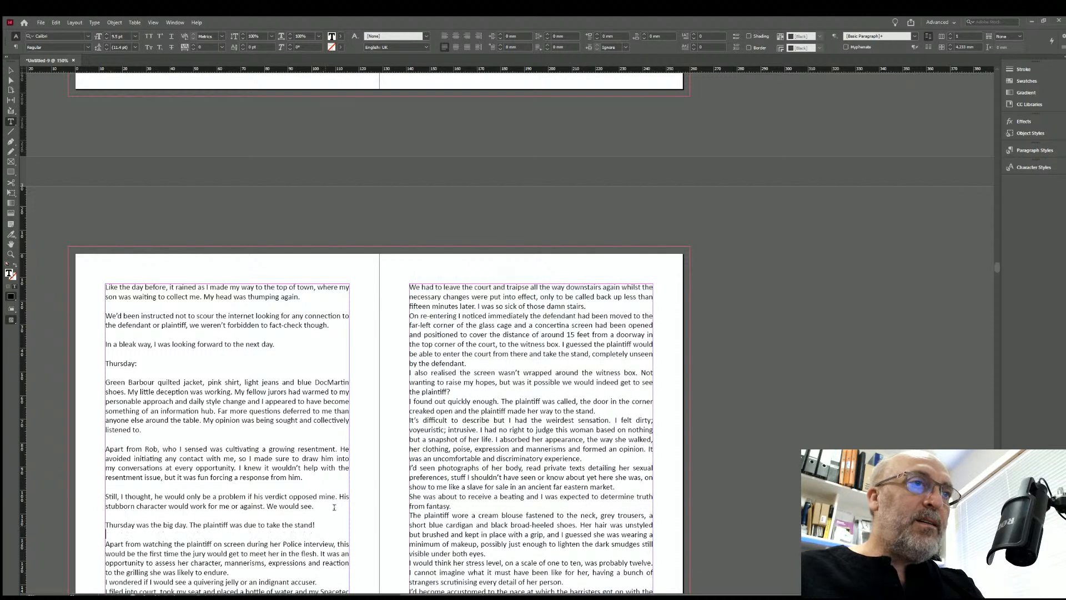
# Insert blank lines on page 38 after "likely to endure.", "an indignant accuser.", "pen on the benchtop." and "so on and so forth.".
pyautogui.scroll(-4, 288, 374)
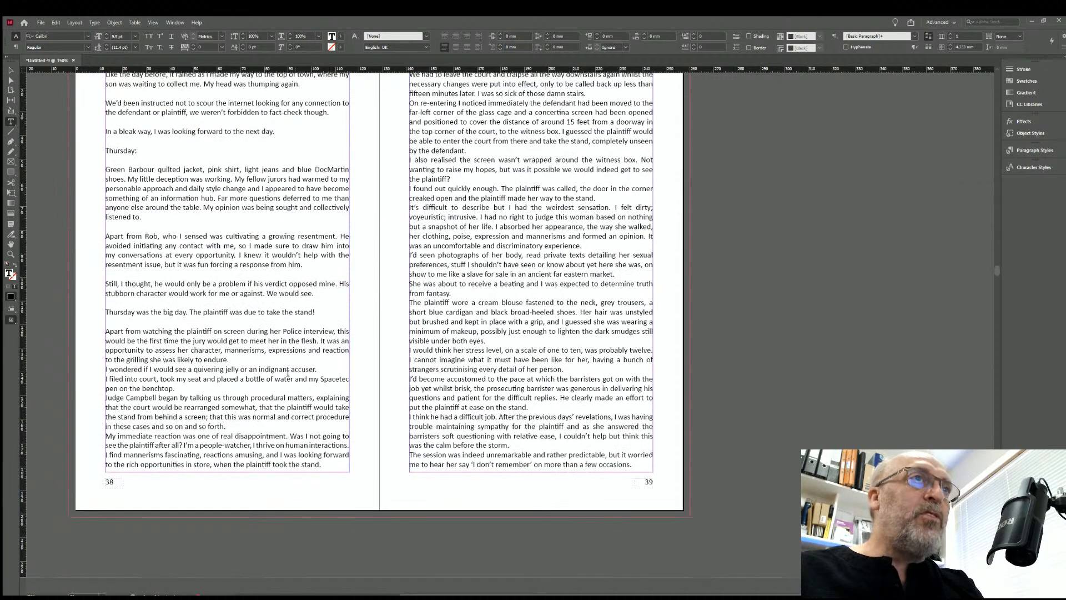
pyautogui.click(229, 359)
pyautogui.press('Return')
pyautogui.click(317, 378)
pyautogui.press('Return')
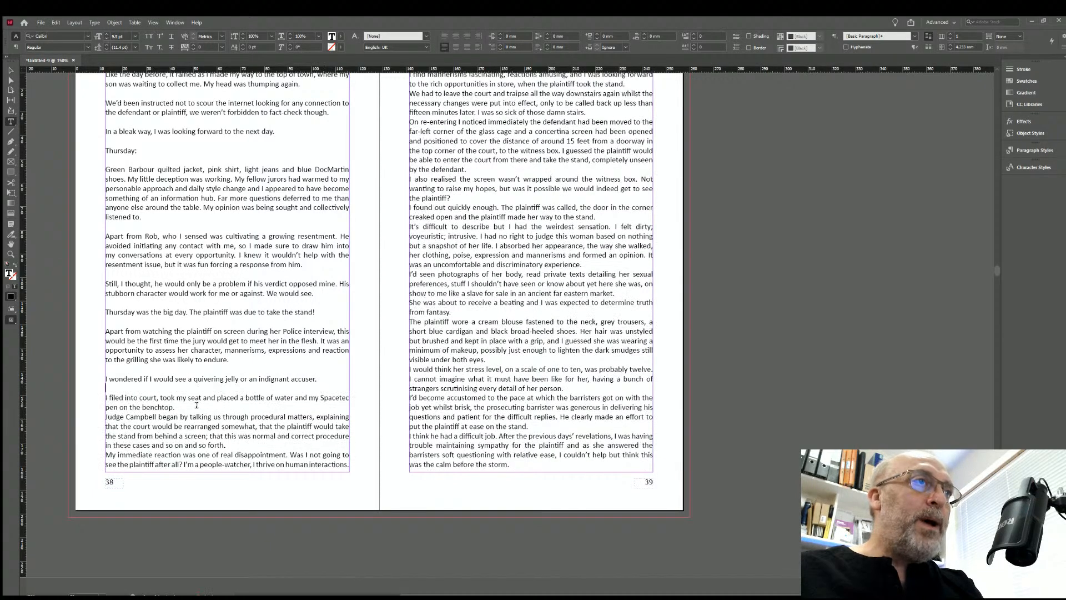
pyautogui.click(176, 407)
pyautogui.press('Return')
pyautogui.click(226, 455)
pyautogui.press('Return')
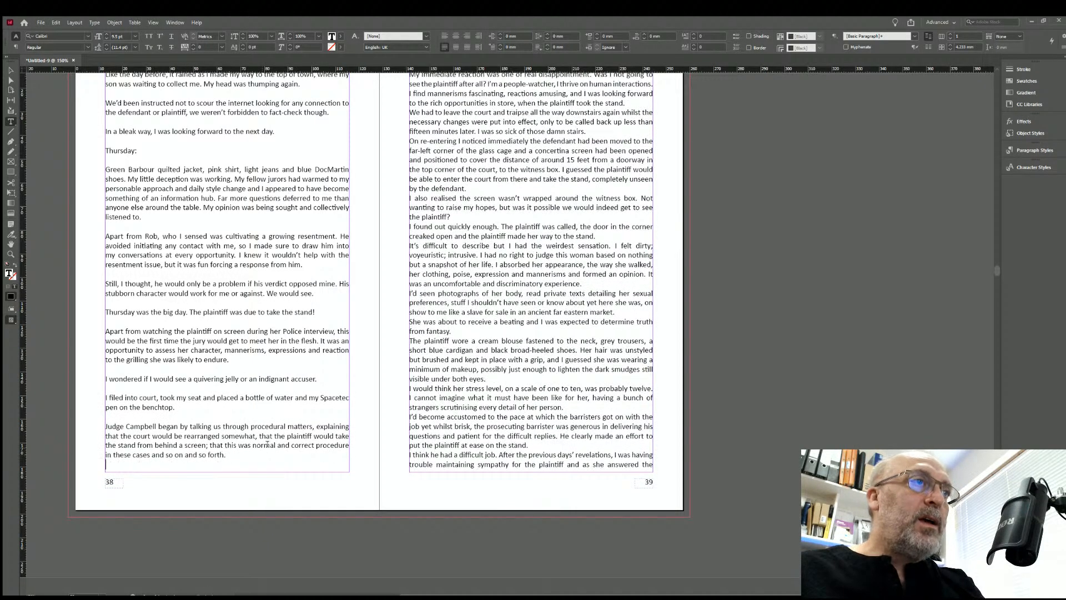
# Insert blank lines on page 39 after "when the plaintiff took the stand." and "sick of those damn stairs.".
pyautogui.scroll(3, 225, 452)
pyautogui.click(630, 228)
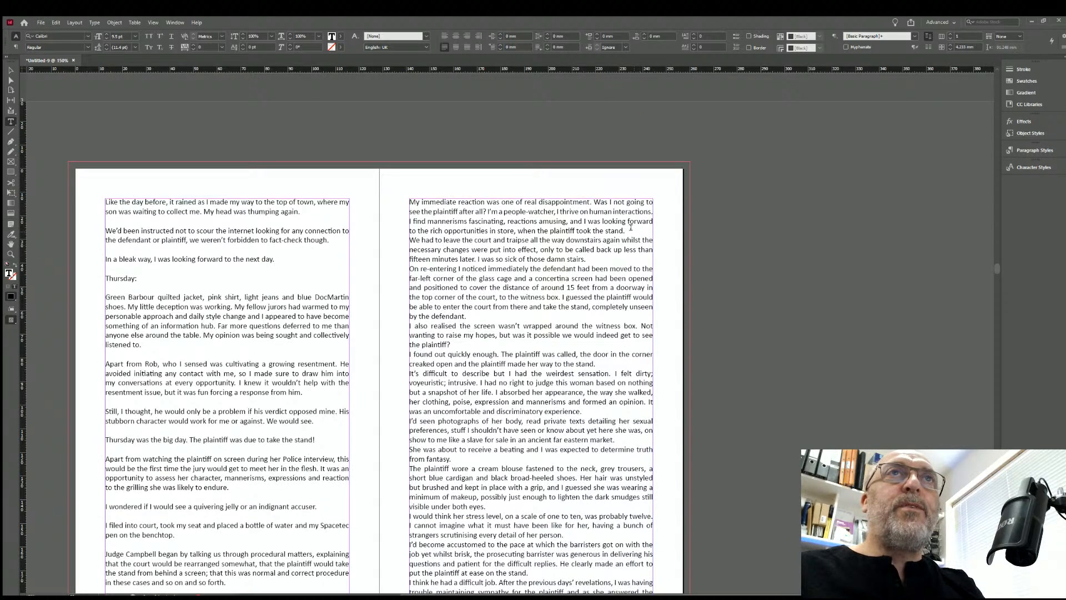
pyautogui.press('Return')
pyautogui.click(605, 267)
pyautogui.press('Return')
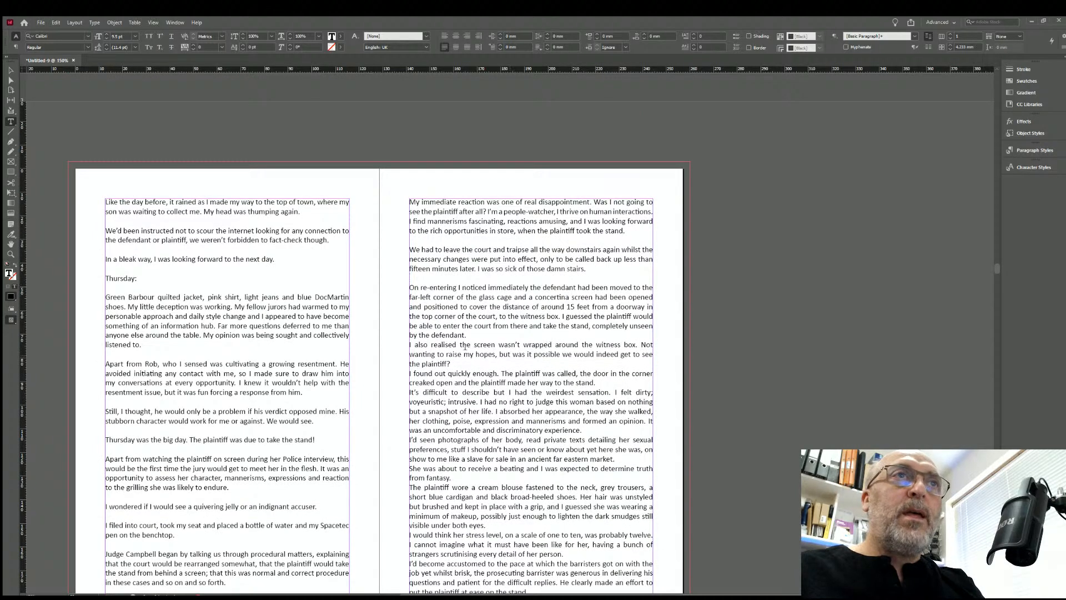
# Insert blank lines on page 39 after "completely unseen by the defendant.", "get to see the plaintiff?" and "made her way to the stand.".
pyautogui.click(466, 335)
pyautogui.press('Return')
pyautogui.click(452, 374)
pyautogui.press('Return')
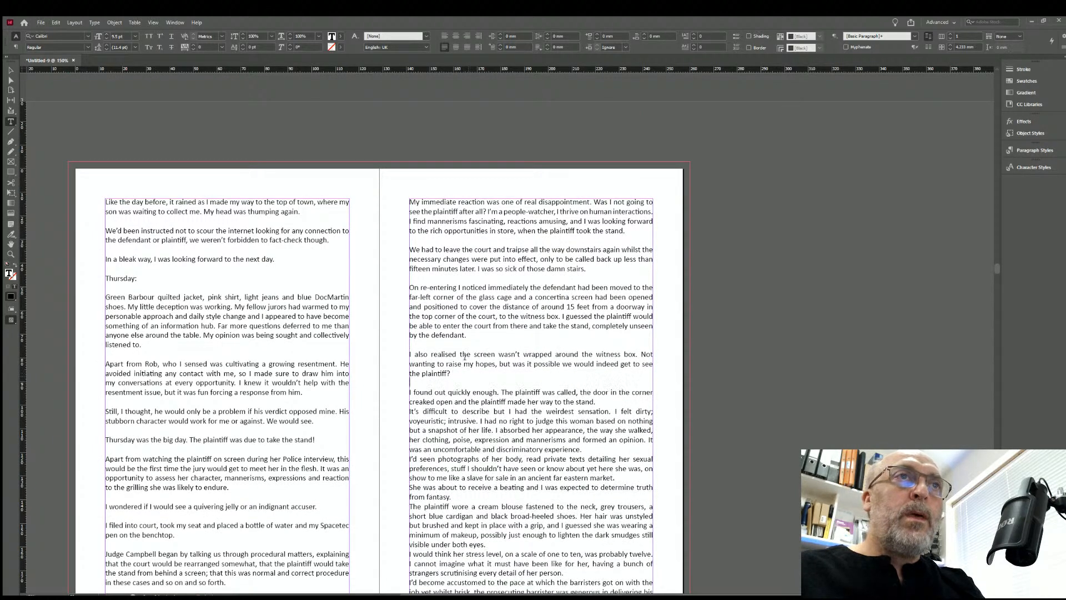
pyautogui.click(595, 400)
pyautogui.press('Return')
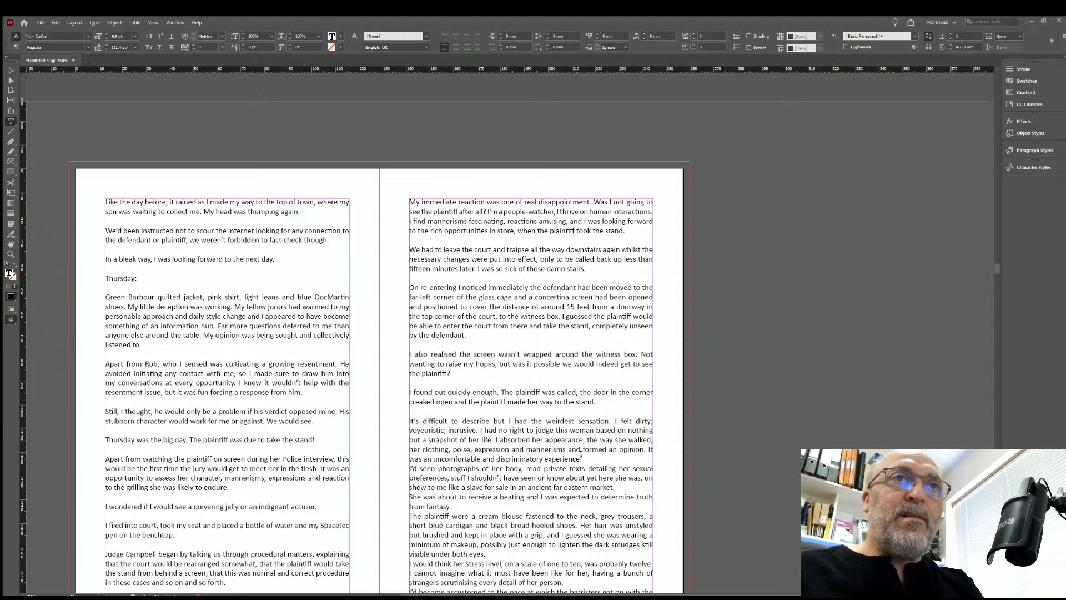
# Insert blank lines on page 39 after "discriminatory experience.", "far eastern market.", "truth from fantasy." and "visible under both eyes.".
pyautogui.click(590, 456)
pyautogui.press('Return')
pyautogui.click(617, 496)
pyautogui.press('Return')
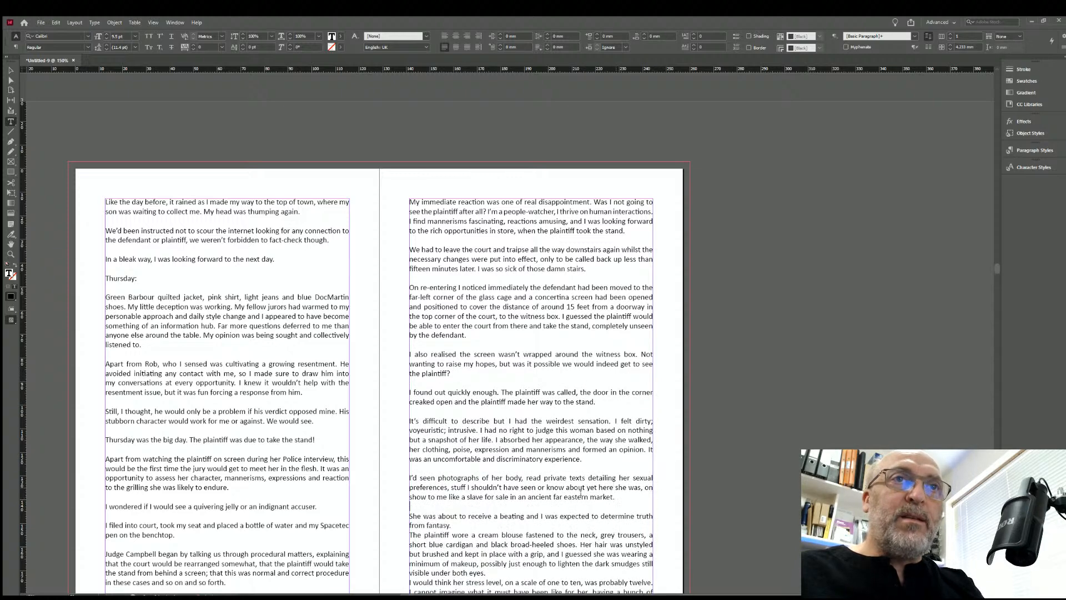
pyautogui.scroll(-3, 499, 371)
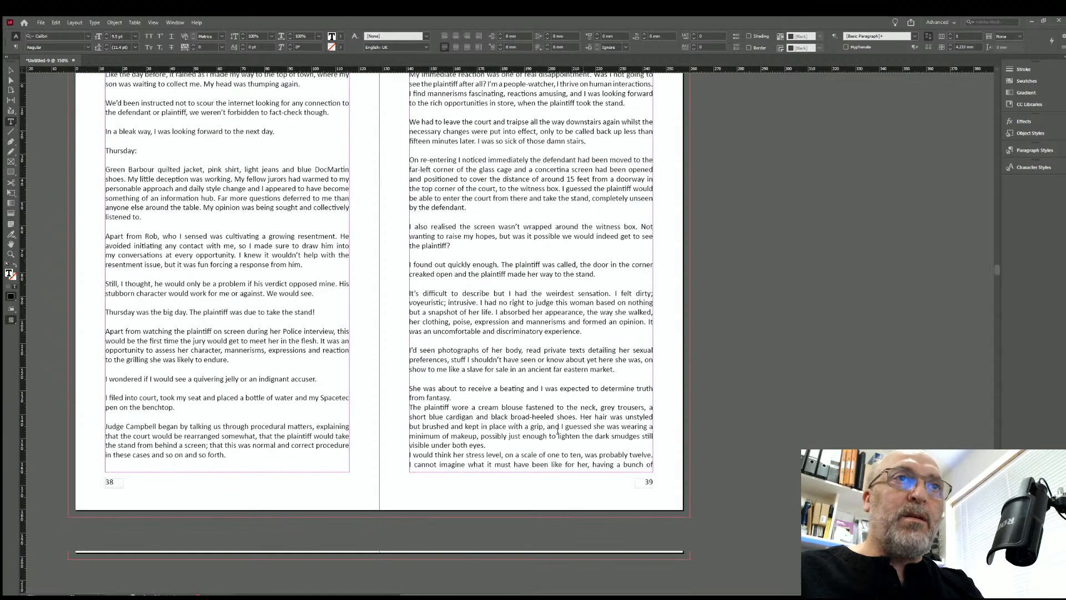
pyautogui.click(454, 396)
pyautogui.press('Return')
pyautogui.click(486, 454)
pyautogui.press('Return')
# Insert blank lines on page 40 after "every detail of her person.", "at ease on the stand." and "the calm before the storm.".
pyautogui.scroll(-9, 270, 346)
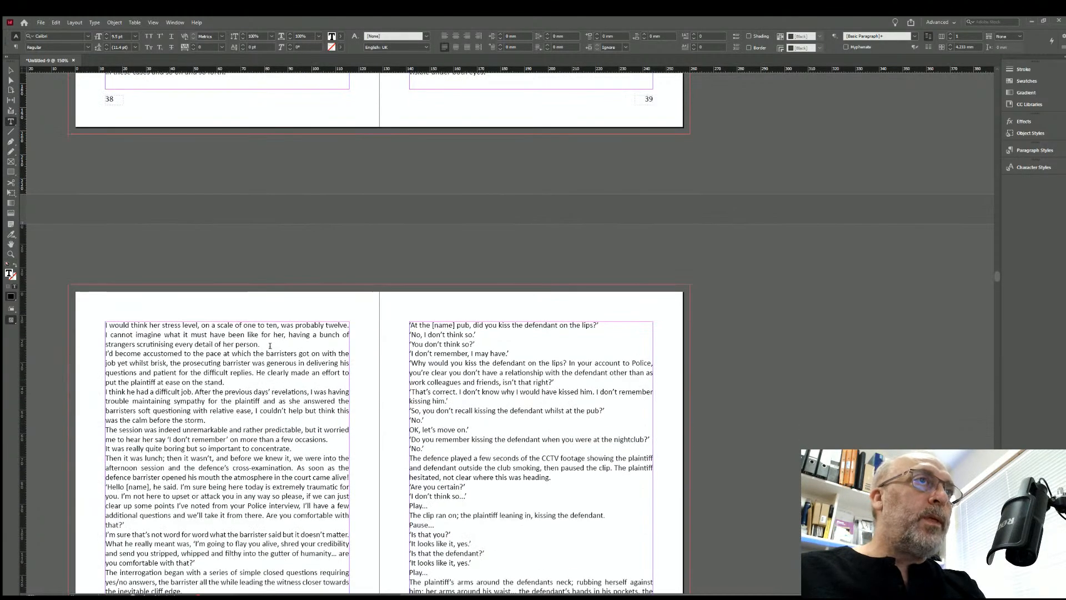
pyautogui.click(229, 390)
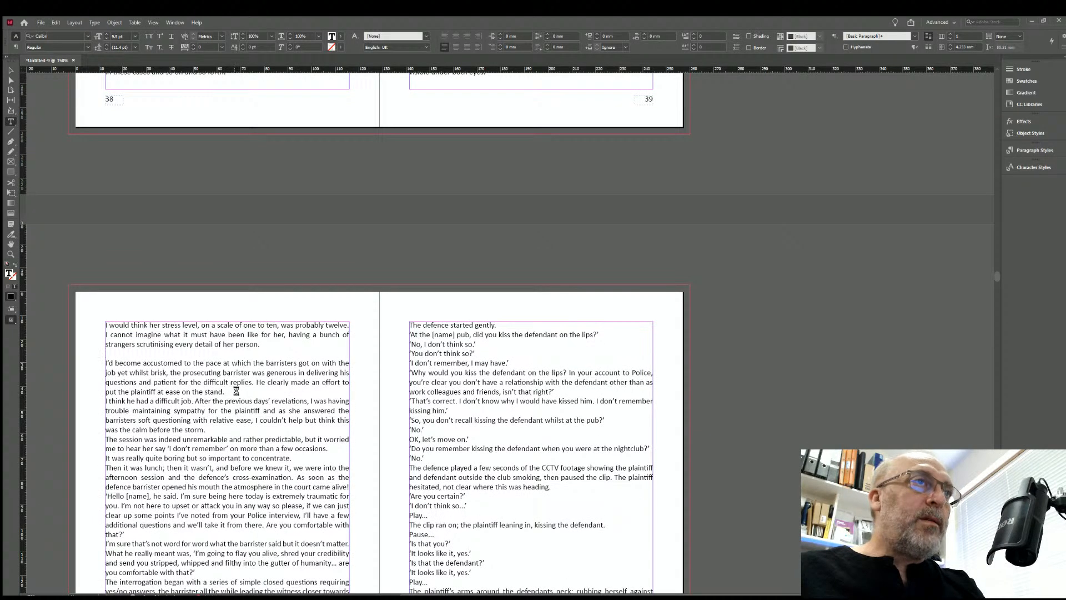
pyautogui.press('Return')
pyautogui.click(227, 437)
pyautogui.press('Return')
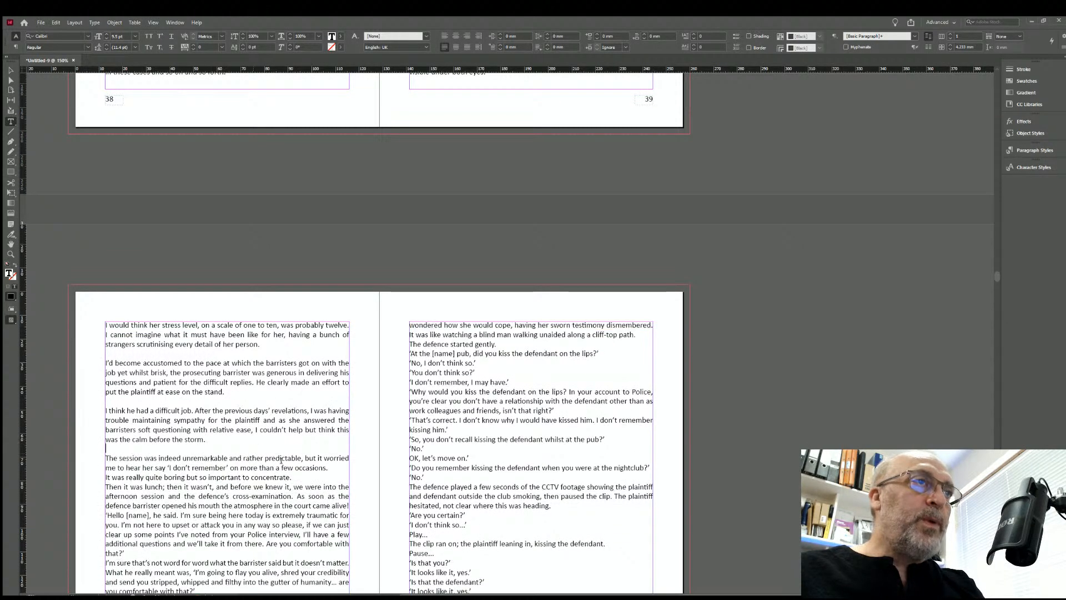
# Insert blank lines on page 40 after "more than a few occasions.", "so important to concentrate." and the barrister's opening speech ending "comfortable with that?'".
pyautogui.click(328, 467)
pyautogui.press('Return')
pyautogui.click(292, 487)
pyautogui.press('Return')
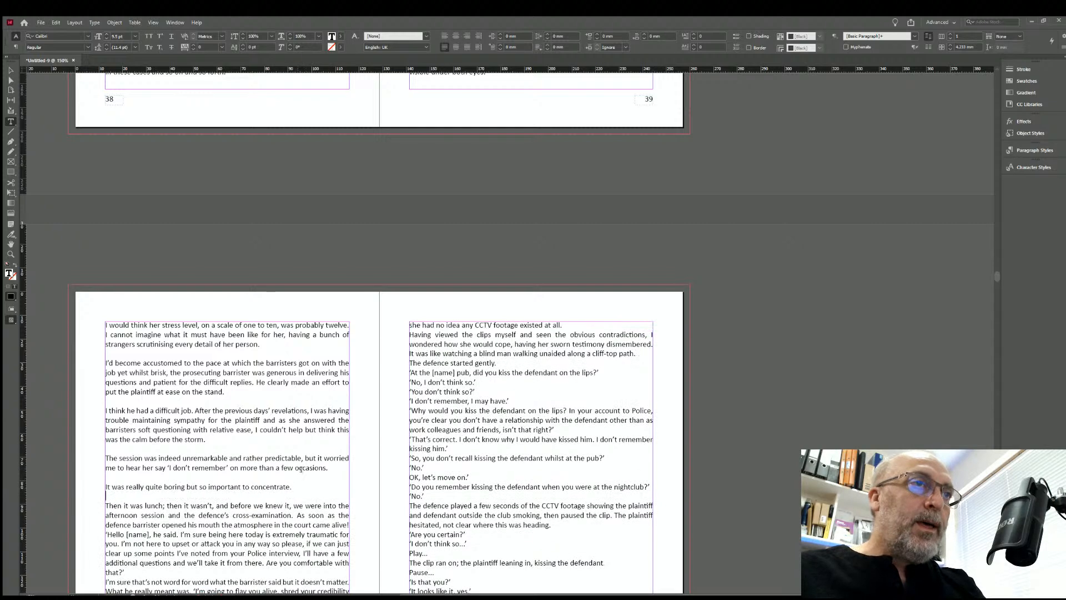
pyautogui.scroll(-3, 137, 383)
pyautogui.click(129, 399)
pyautogui.press('Return')
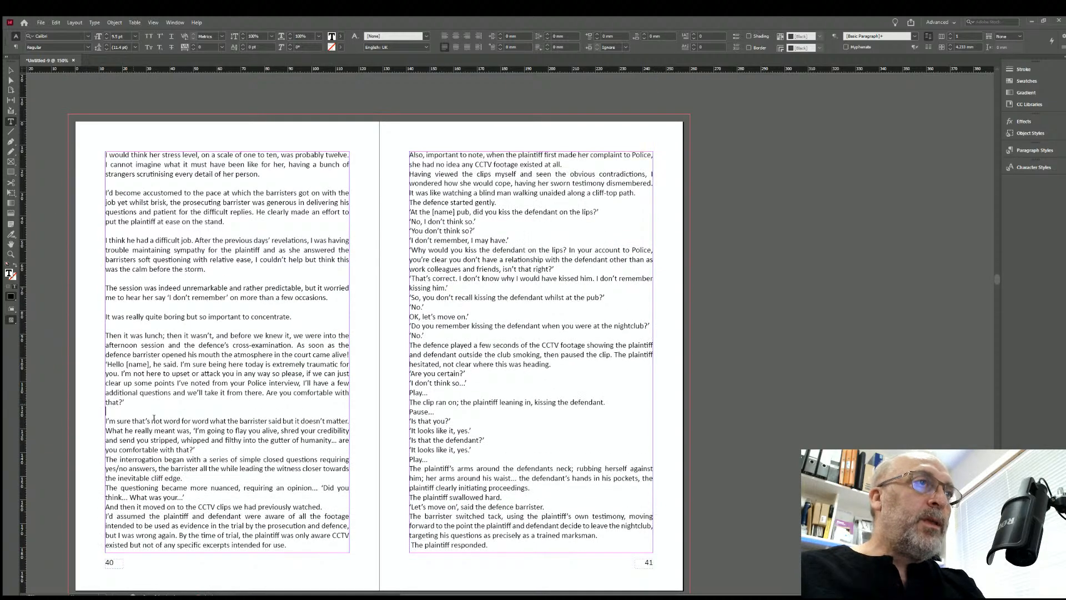
# Insert blank lines on page 40 after the "gutter of humanity" paragraph, "the inevitable cliff edge.", "What was your…'" and "we had previously watched.".
pyautogui.click(197, 449)
pyautogui.press('Return')
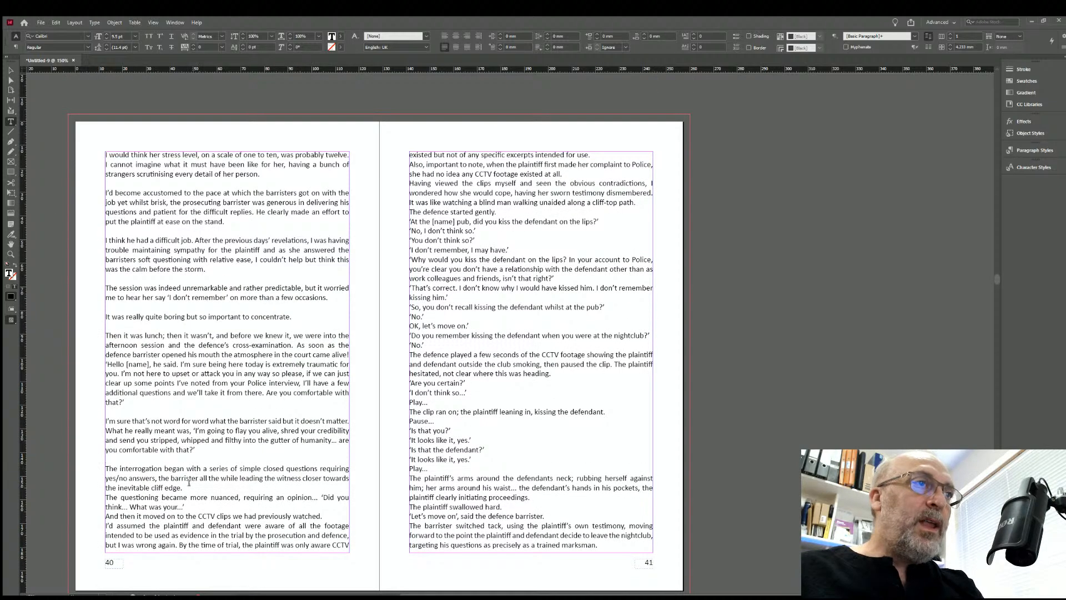
pyautogui.click(188, 483)
pyautogui.press('Return')
pyautogui.click(191, 513)
pyautogui.press('Return')
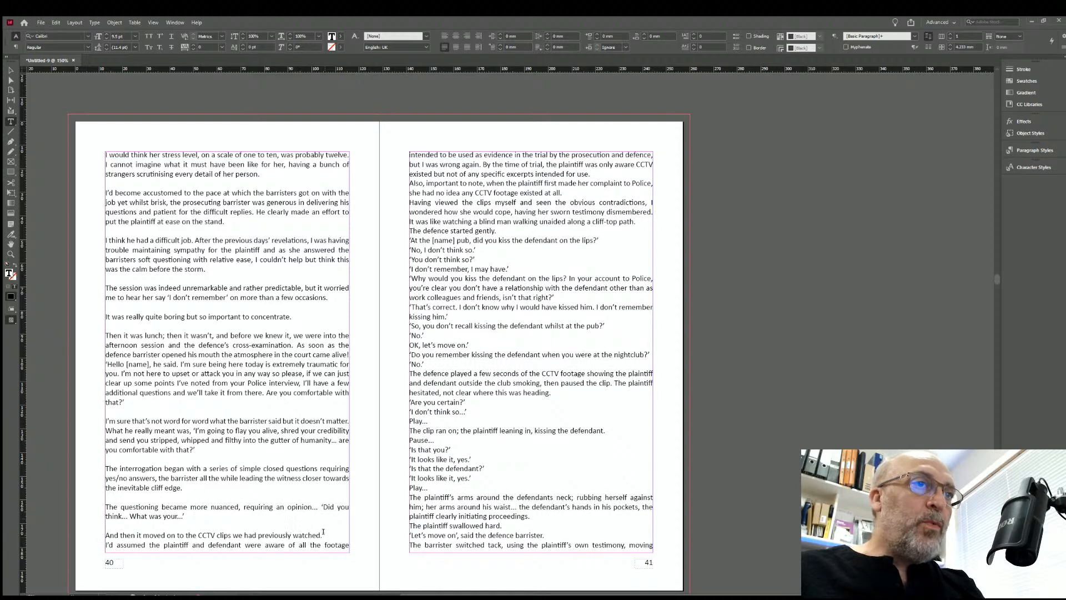
pyautogui.click(323, 533)
pyautogui.press('Return')
# Insert blank lines on page 41 after "excerpts intended for use.", "CCTV footage existed at all.", "along a cliff-top path." and "The defence started gently.".
pyautogui.click(591, 184)
pyautogui.press('Return')
pyautogui.click(564, 210)
pyautogui.press('Return')
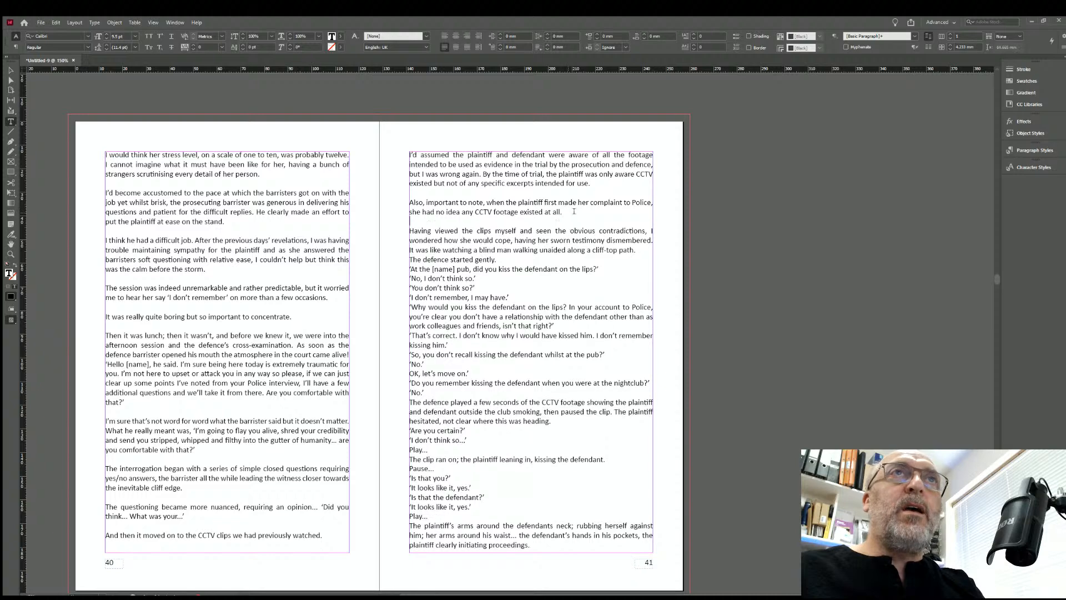
pyautogui.click(638, 250)
pyautogui.press('Return')
pyautogui.click(506, 267)
pyautogui.press('Return')
pyautogui.click(603, 285)
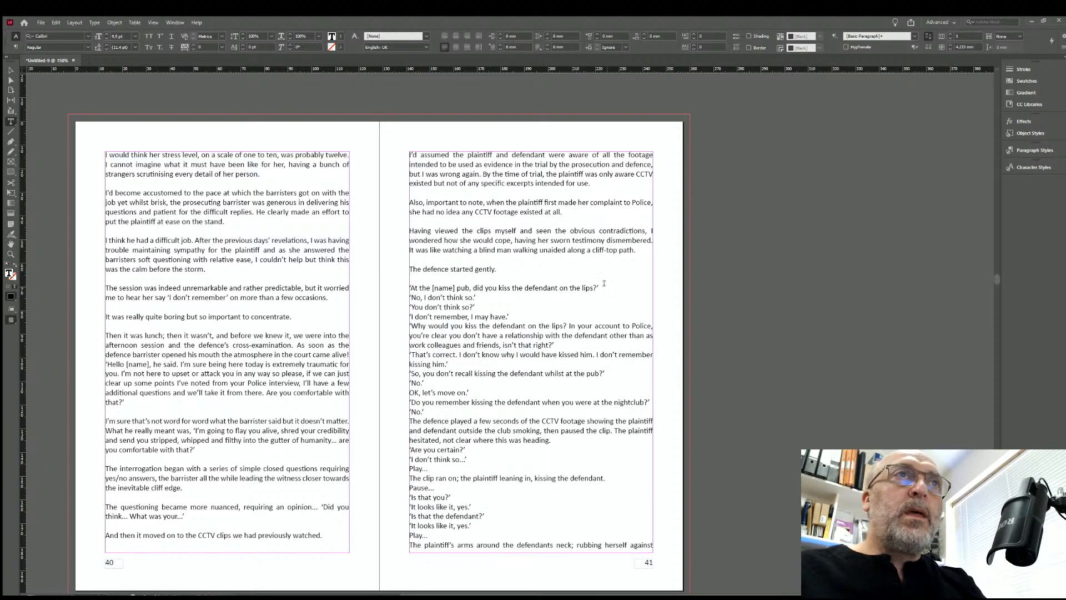
pyautogui.click(509, 315)
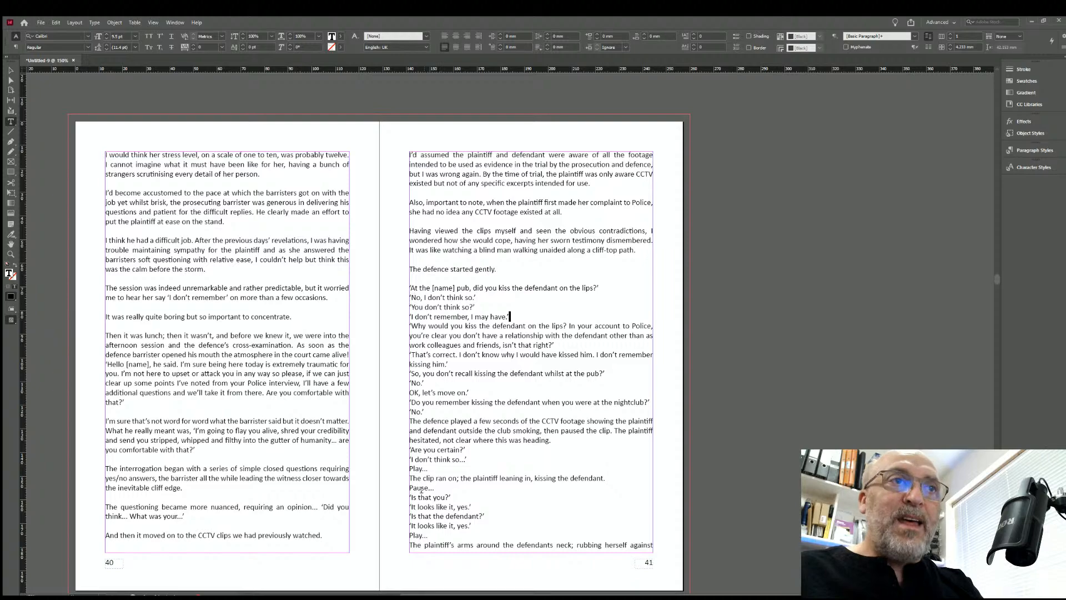
# Insert blank lines on page 42 after "plaintiff clearly initiating proceedings.", "The plaintiff swallowed hard." and "said the defence barrister.".
pyautogui.scroll(-2, 487, 437)
pyautogui.scroll(-7, 486, 458)
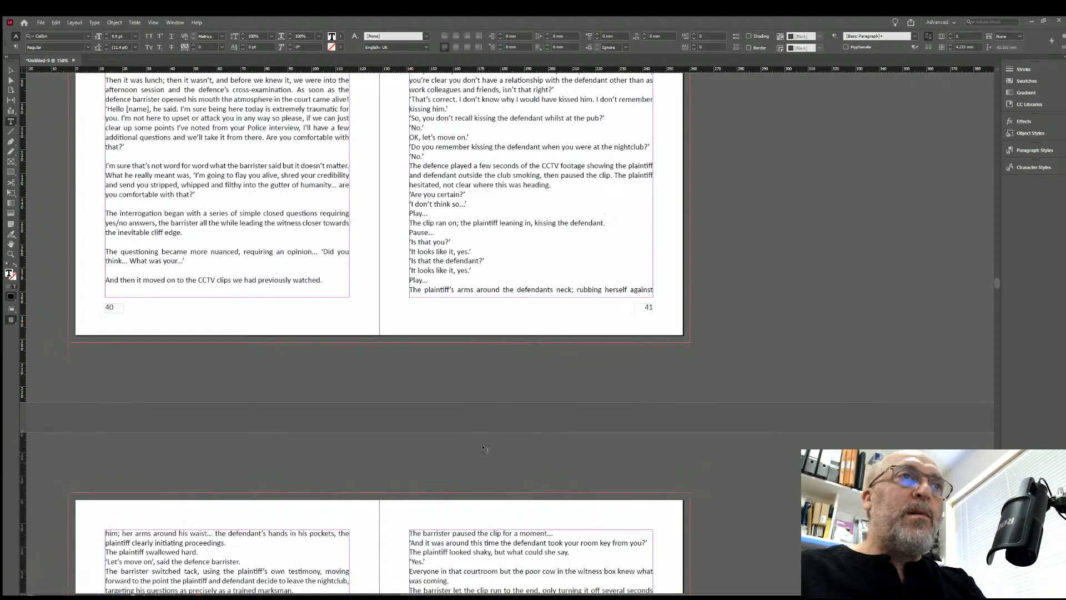
pyautogui.scroll(-2, 486, 458)
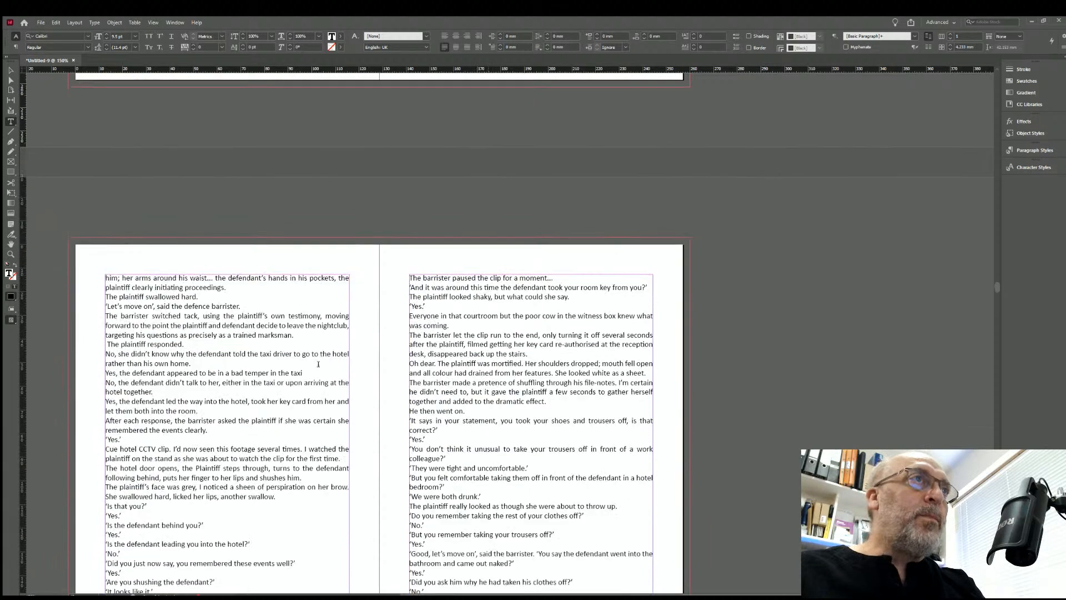
pyautogui.click(227, 286)
pyautogui.press('Return')
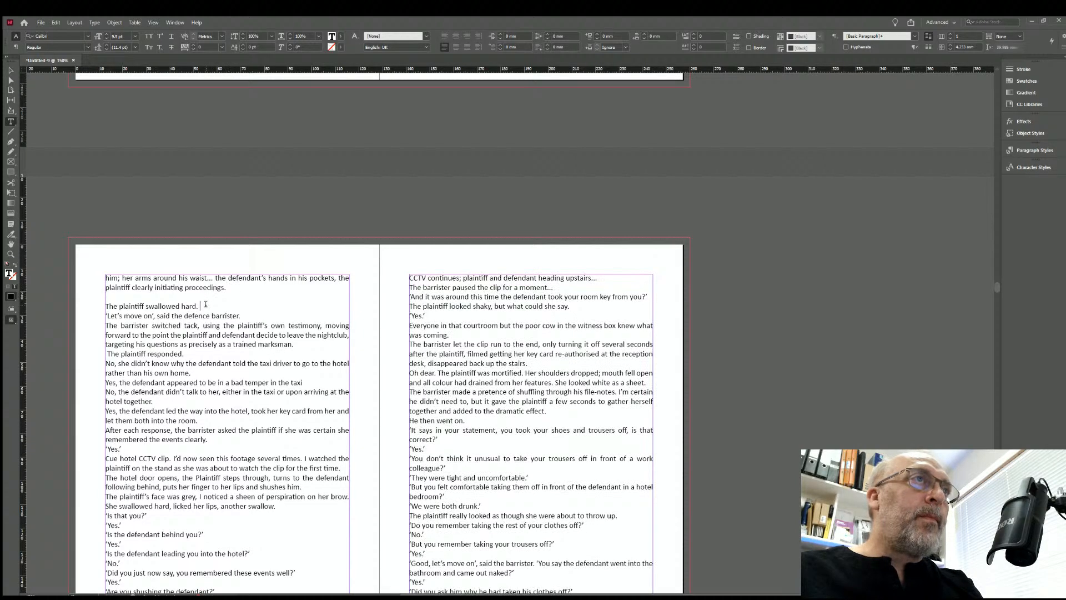
pyautogui.click(203, 305)
pyautogui.press('Return')
pyautogui.click(241, 325)
pyautogui.press('Return')
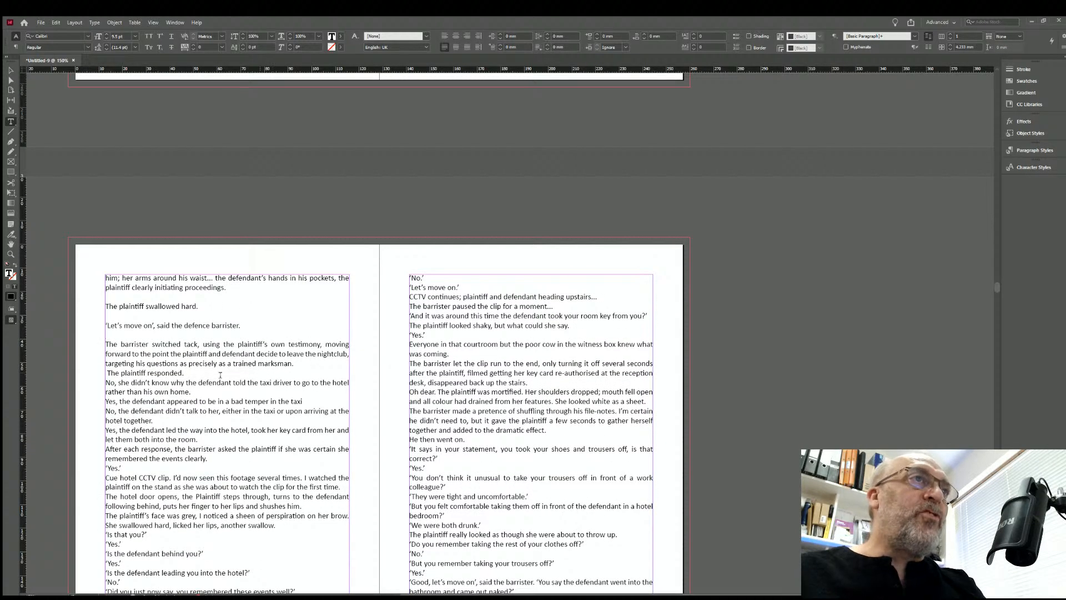
# Insert blank lines on page 42 after "a trained marksman.", "The plaintiff responded.", "rather than his own home." and "bad temper in the taxi".
pyautogui.click(299, 361)
pyautogui.press('Return')
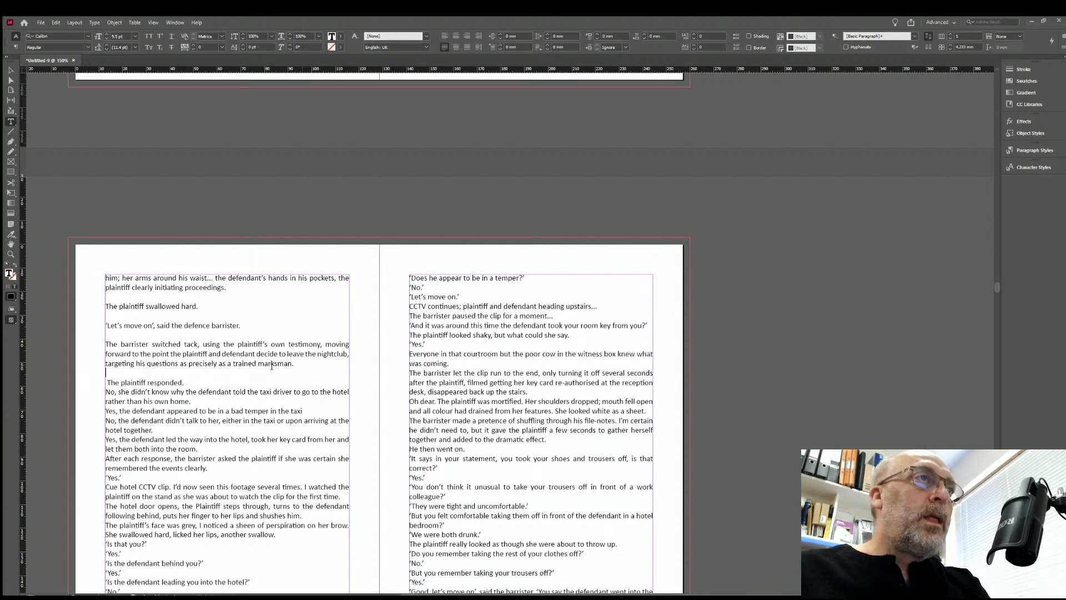
pyautogui.click(187, 381)
pyautogui.press('Return')
pyautogui.click(192, 410)
pyautogui.press('Return')
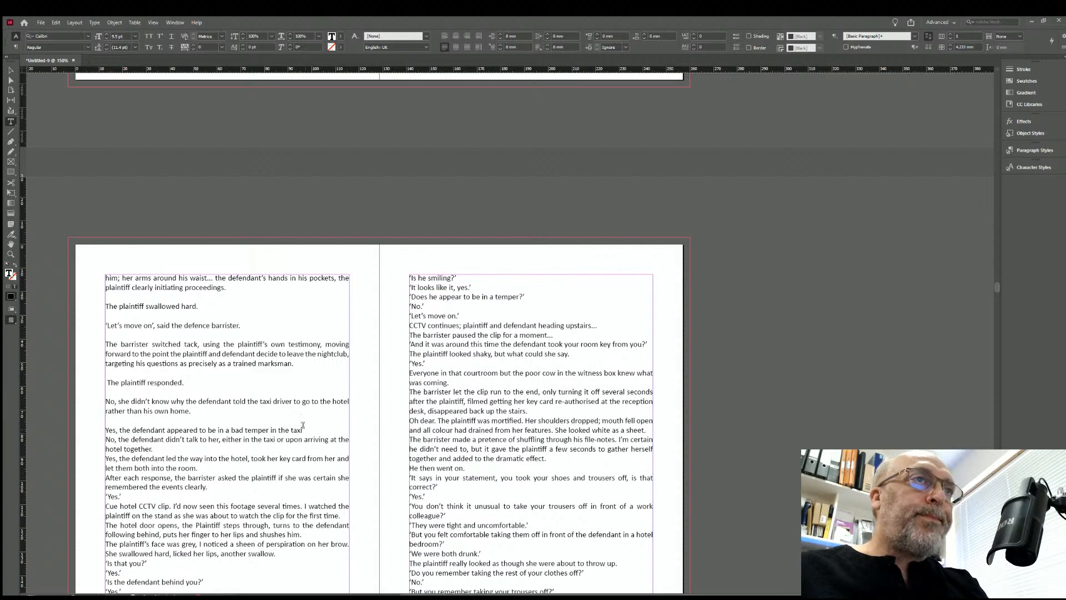
pyautogui.click(303, 429)
pyautogui.press('Return')
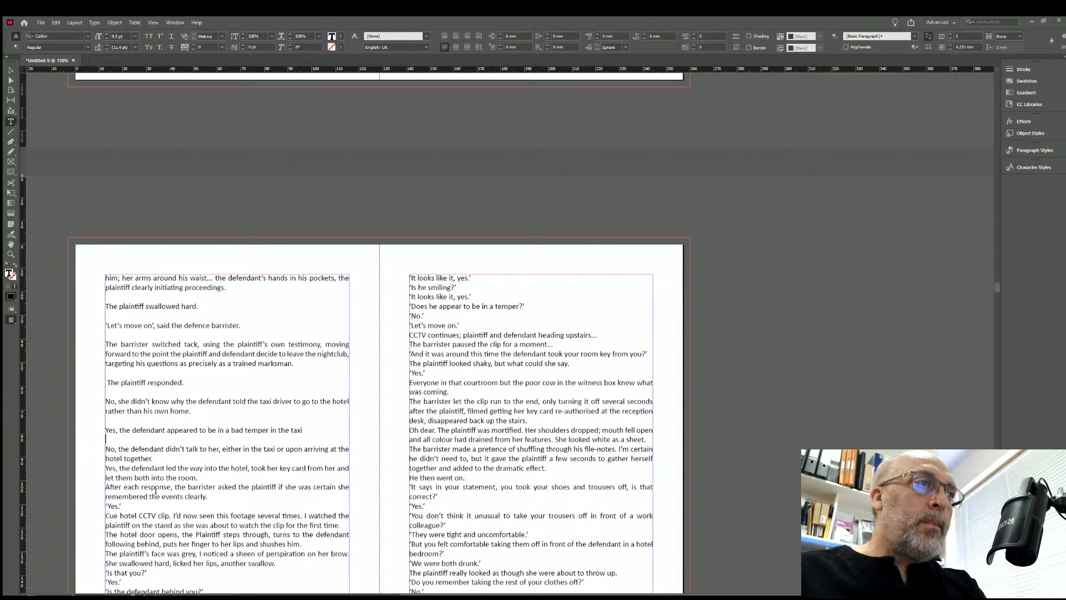
# On page 44, insert two blank lines before "It was harrowing" and one each after "humiliated by the defendant.", "when she finished." and "nightclub to the hotel.".
pyautogui.scroll(-4, 207, 511)
pyautogui.scroll(2, 509, 325)
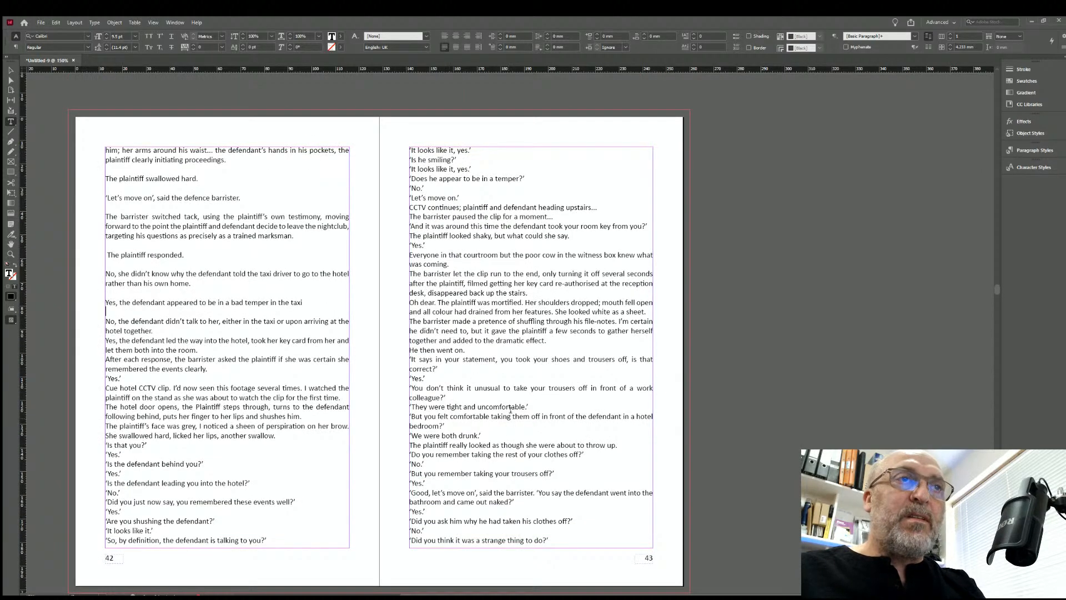
pyautogui.scroll(-8, 255, 344)
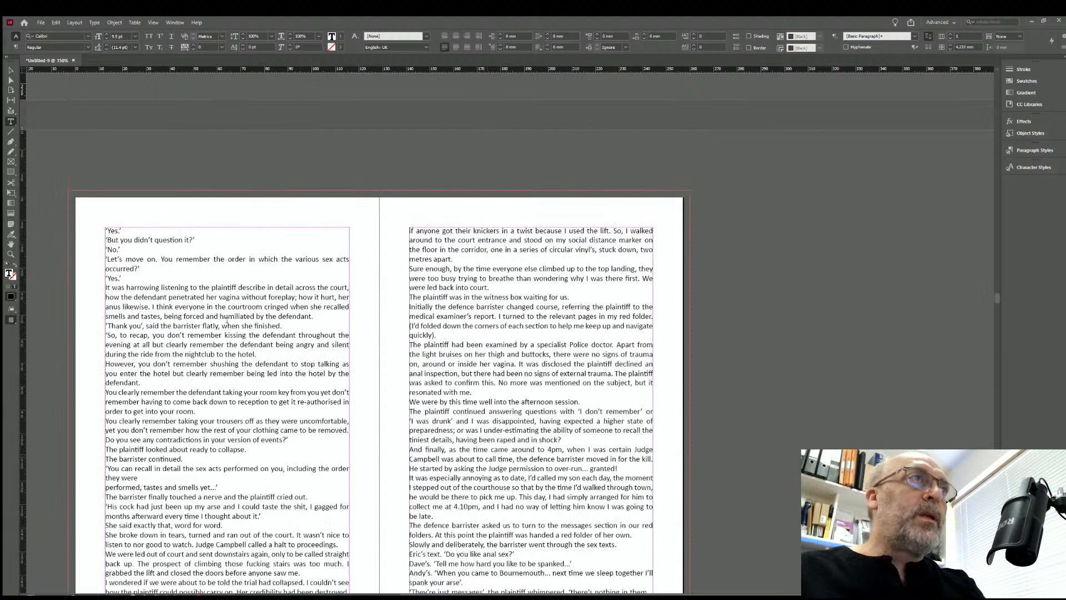
pyautogui.click(123, 277)
pyautogui.press('Return')
pyautogui.press('Return')
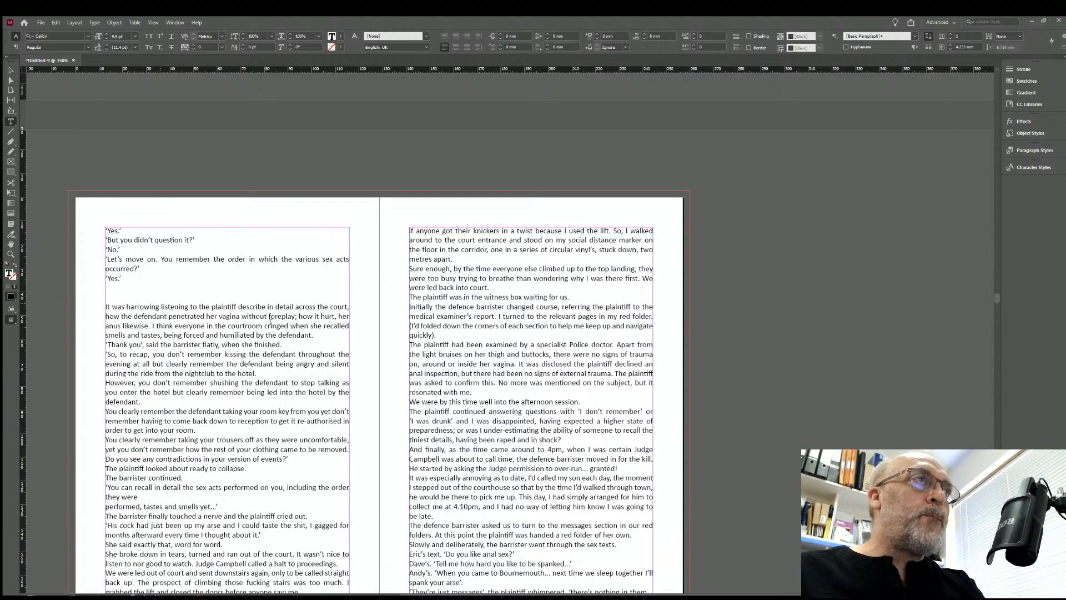
pyautogui.click(315, 335)
pyautogui.press('Return')
pyautogui.click(283, 354)
pyautogui.press('Return')
pyautogui.click(259, 392)
pyautogui.press('Return')
# Insert blank lines on page 44 after "into the hotel by the defendant.", "get into your room.", "your version of events?'" and "ready to collapse.".
pyautogui.click(145, 421)
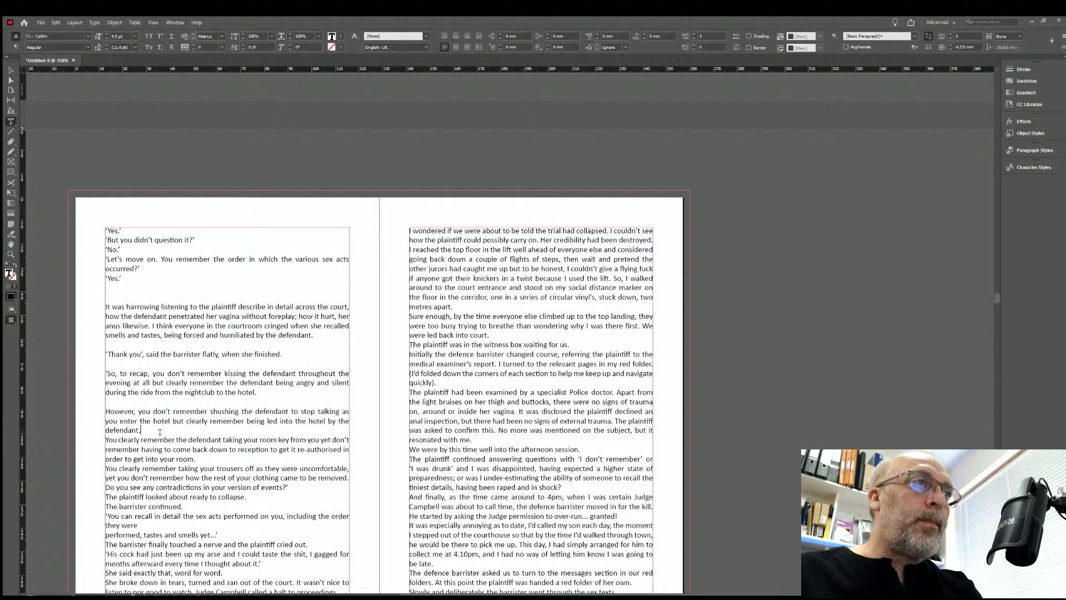
pyautogui.press('Return')
pyautogui.click(199, 468)
pyautogui.press('Return')
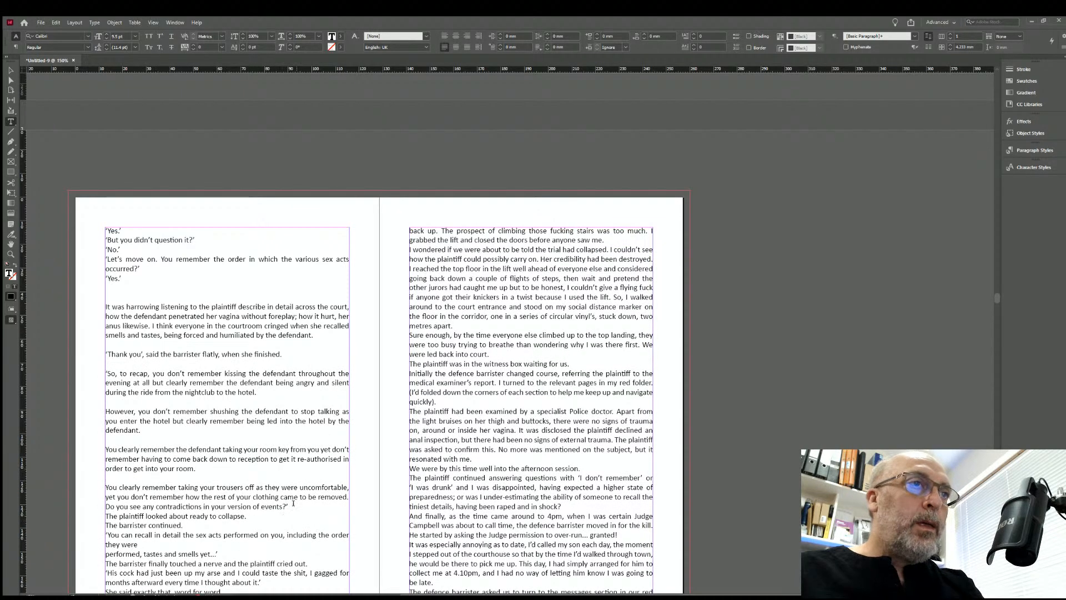
pyautogui.click(294, 505)
pyautogui.press('Return')
pyautogui.click(249, 524)
pyautogui.press('Return')
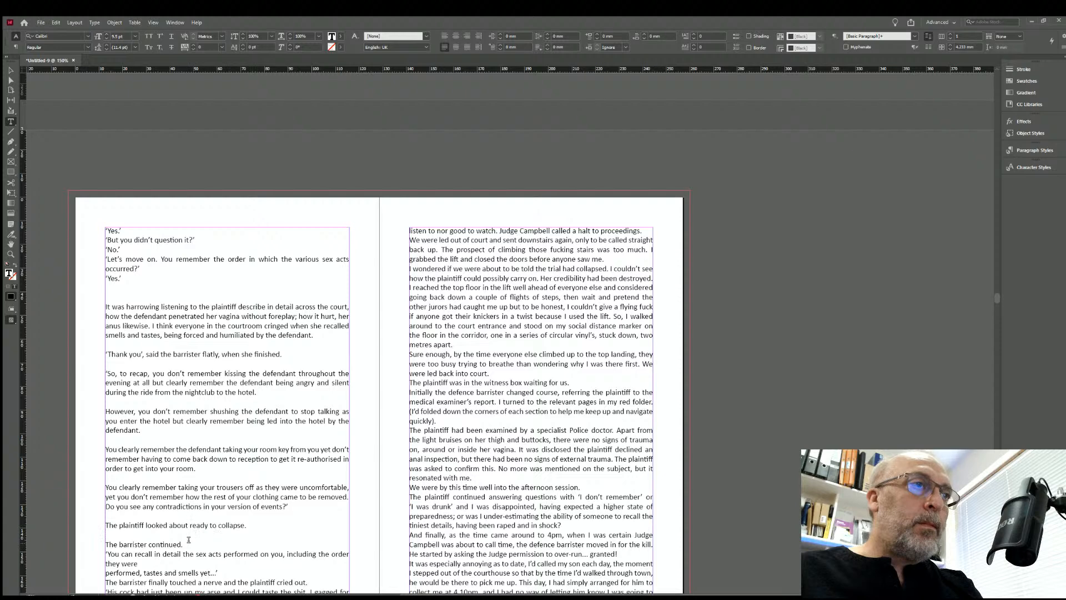
# On page 44, rejoin the broken line "they were performed" and insert blank lines after "The barrister continued.", "smells yet…'" and "the plaintiff cried out.".
pyautogui.scroll(-3, 261, 421)
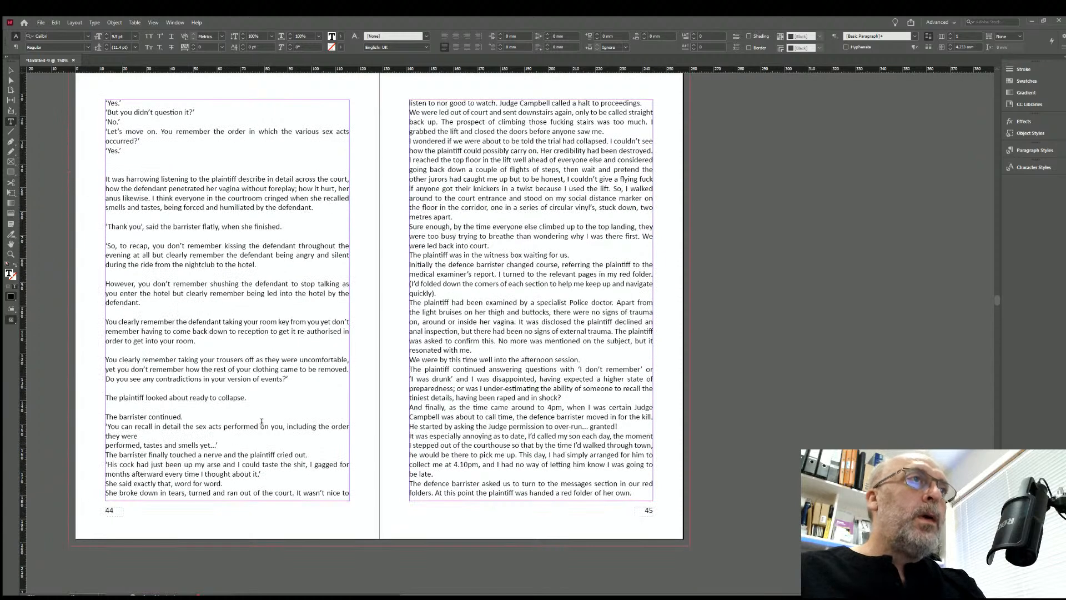
pyautogui.click(188, 417)
pyautogui.press('Return')
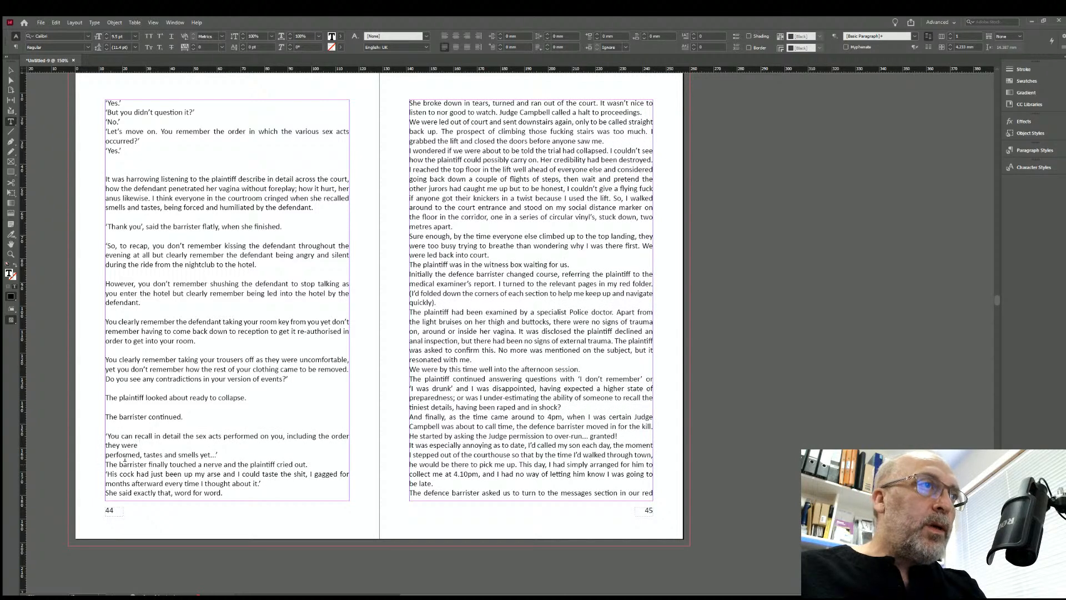
pyautogui.click(143, 442)
pyautogui.press('Delete')
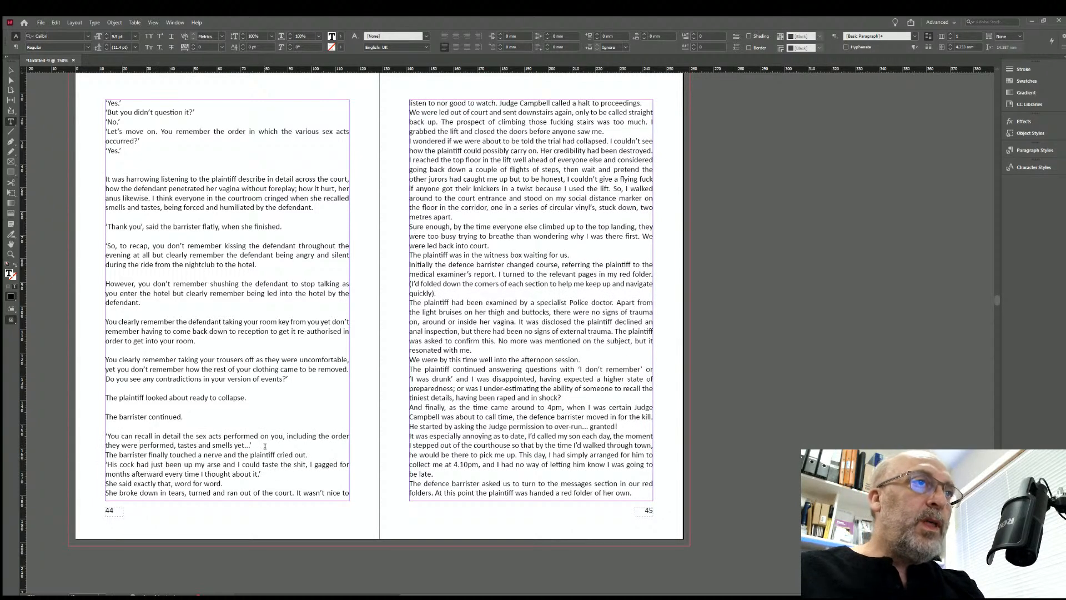
pyautogui.press('Return')
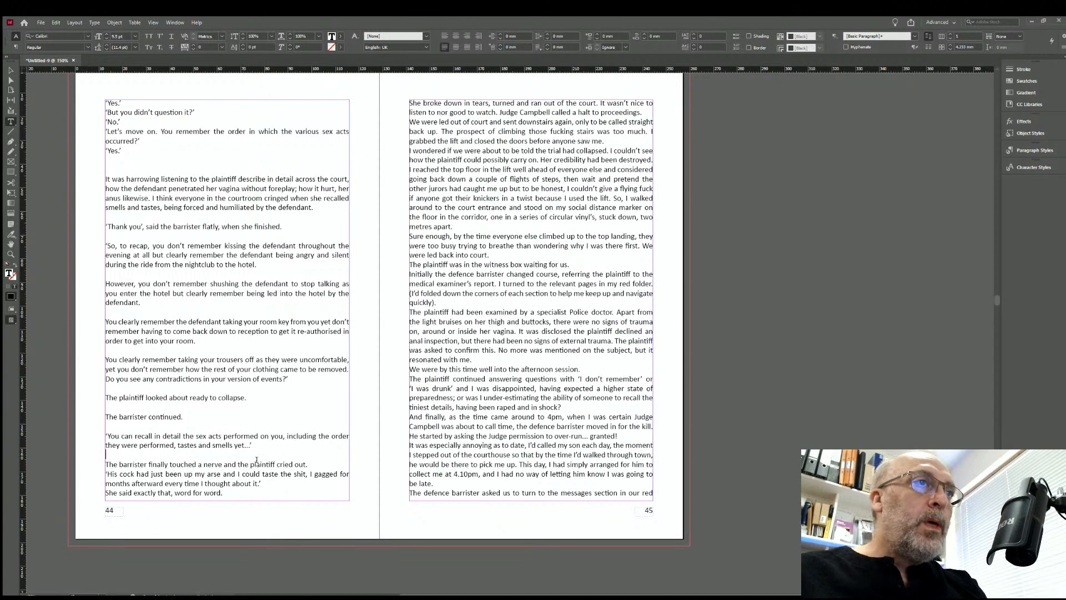
pyautogui.click(312, 461)
pyautogui.press('Return')
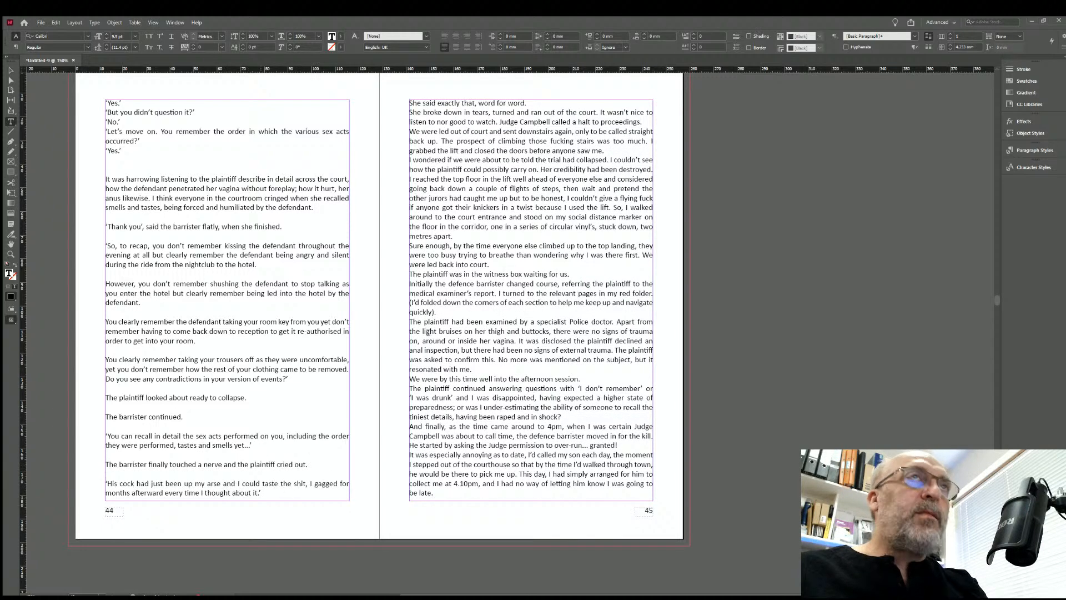
# Insert blank lines on page 45 after "word for word.", "called a halt to proceedings.", "before anyone saw me." and "two metres apart.".
pyautogui.click(527, 104)
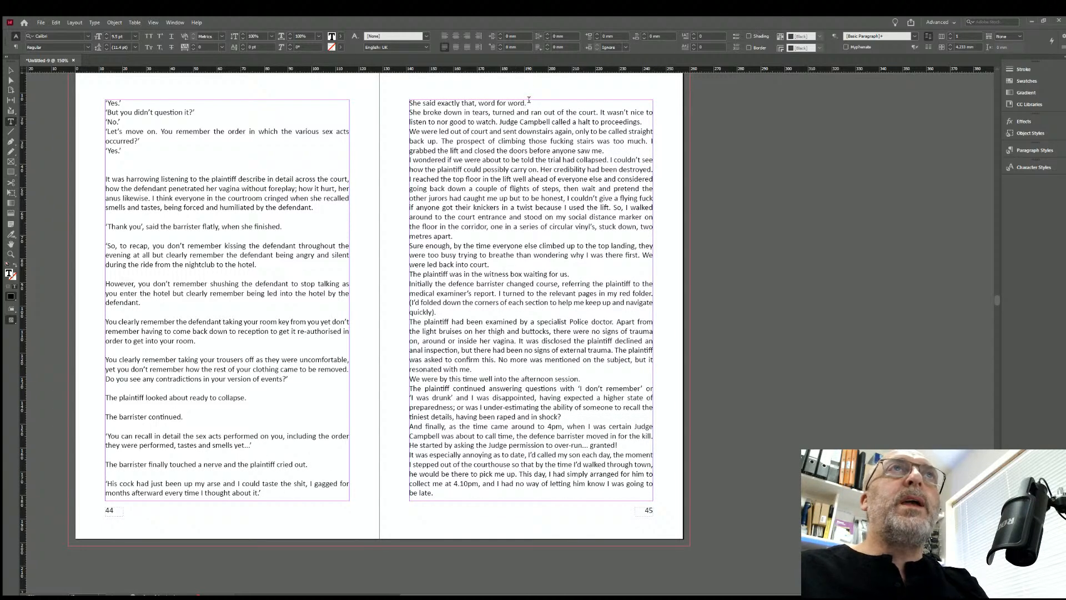
pyautogui.press('Return')
pyautogui.click(642, 132)
pyautogui.press('Return')
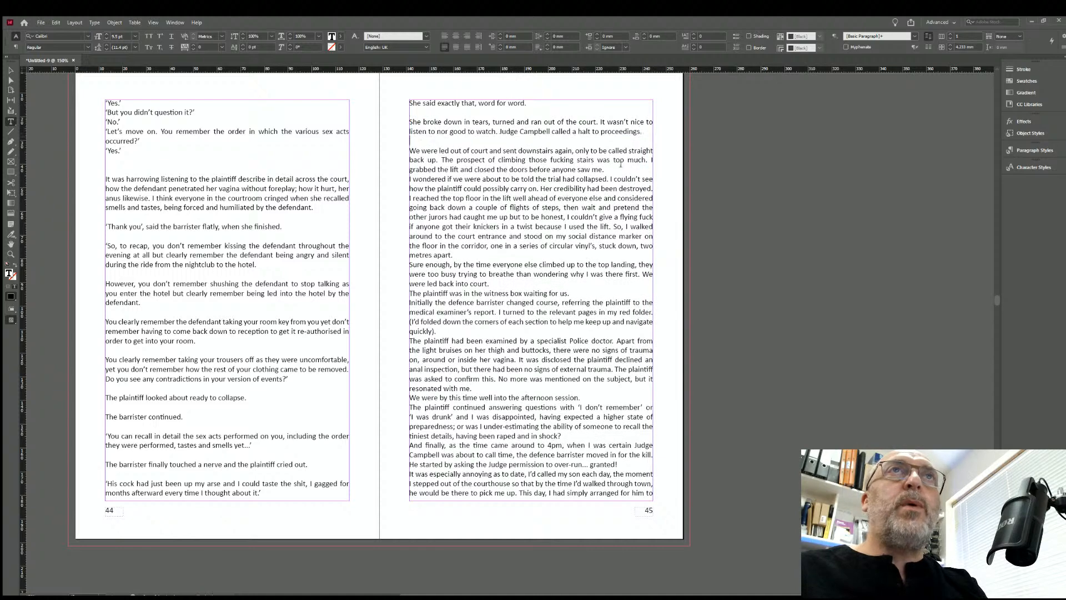
pyautogui.click(607, 168)
pyautogui.press('Return')
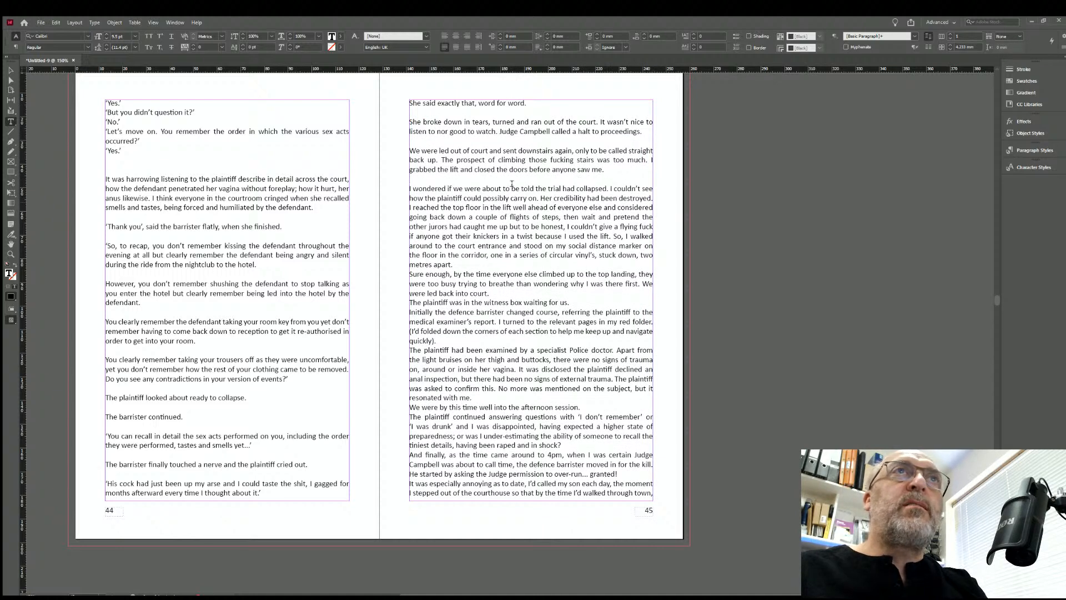
pyautogui.click(460, 264)
pyautogui.press('Return')
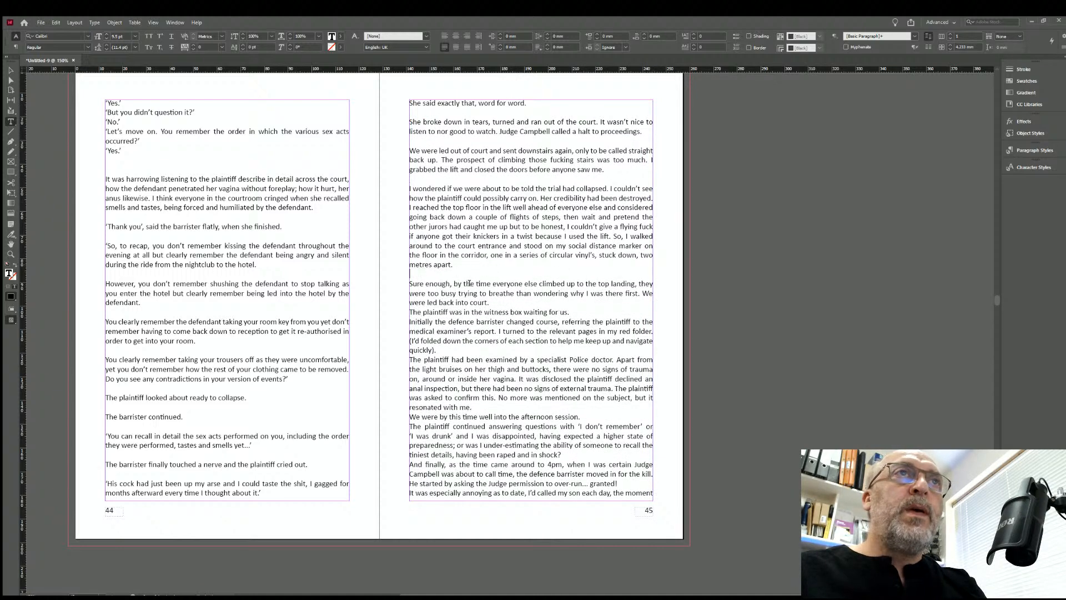
# Insert blank lines on page 45 after "led back into court.", "waiting for us.", "navigate quickly).", "resonated with me." and "the afternoon session.".
pyautogui.click(493, 300)
pyautogui.press('Return')
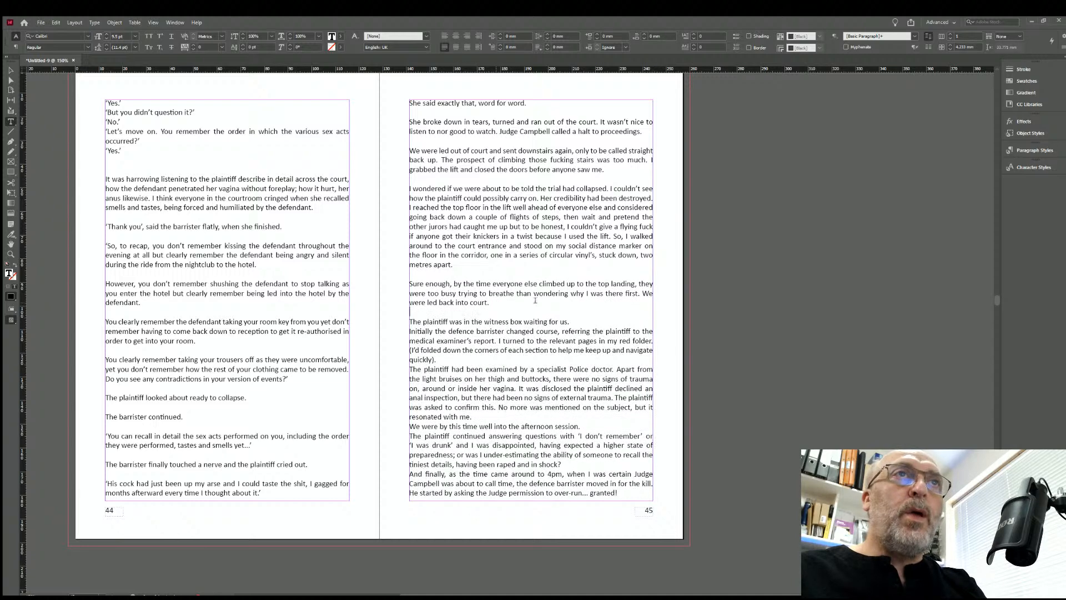
pyautogui.click(572, 320)
pyautogui.press('Return')
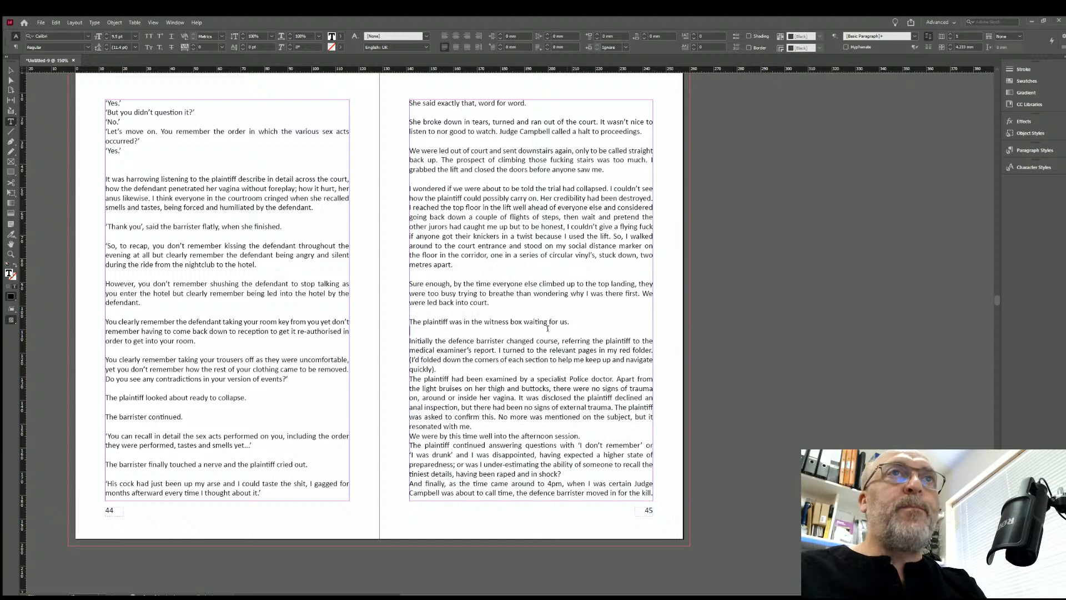
pyautogui.click(446, 368)
pyautogui.press('Return')
pyautogui.click(473, 436)
pyautogui.press('Return')
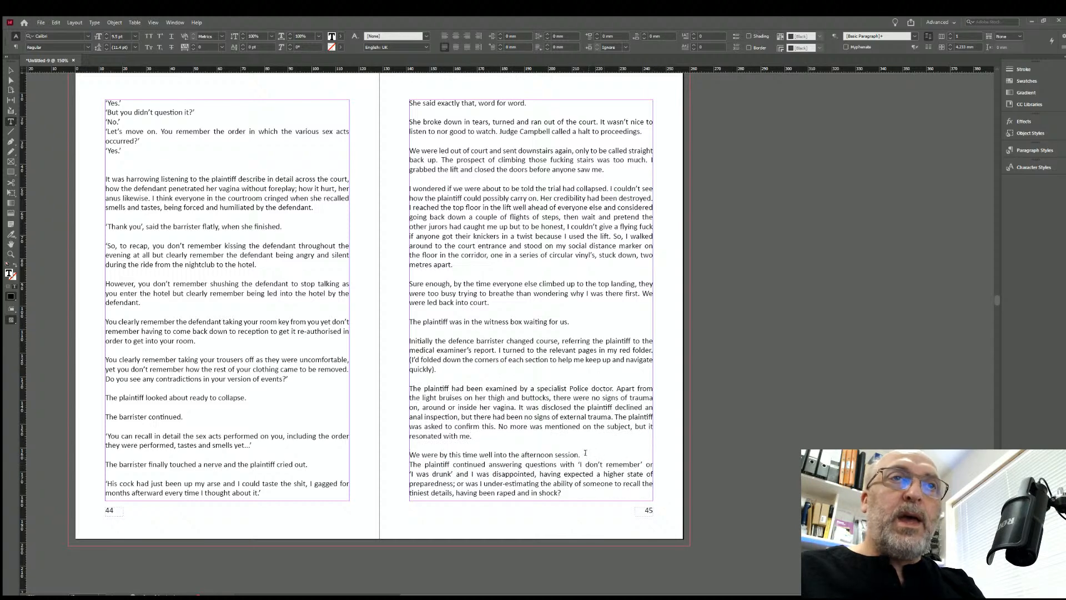
pyautogui.click(582, 455)
pyautogui.press('Return')
# Insert blank lines on page 46 after the opening "tiniest details" line, "over-run… granted!", "going to be late." and "a red folder of her own.".
pyautogui.scroll(-6, 542, 477)
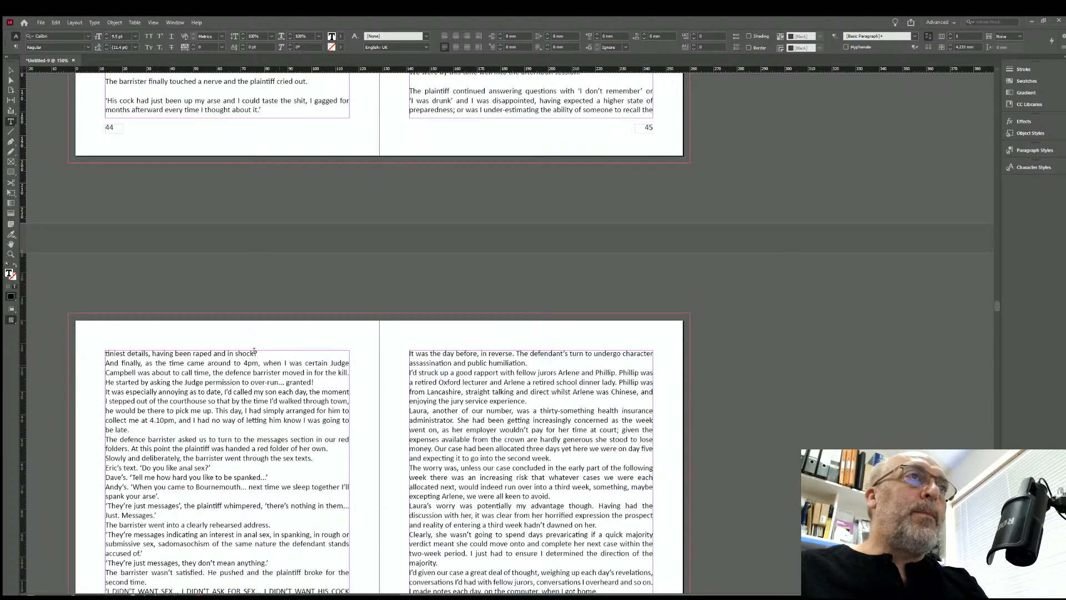
pyautogui.click(259, 353)
pyautogui.press('Return')
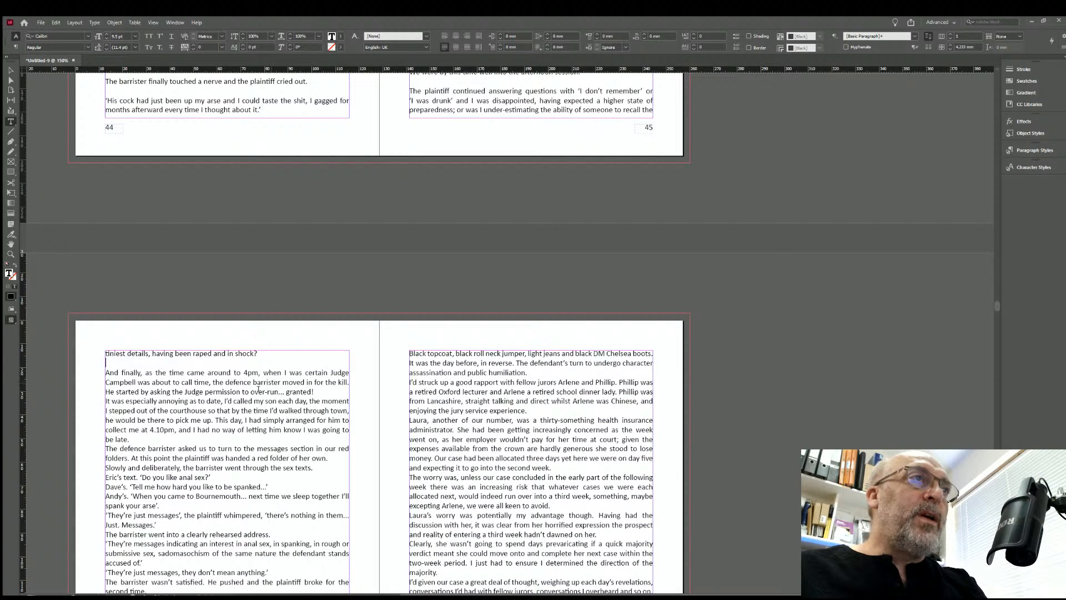
pyautogui.click(313, 391)
pyautogui.press('Return')
pyautogui.click(134, 450)
pyautogui.press('Return')
pyautogui.click(330, 477)
pyautogui.press('Return')
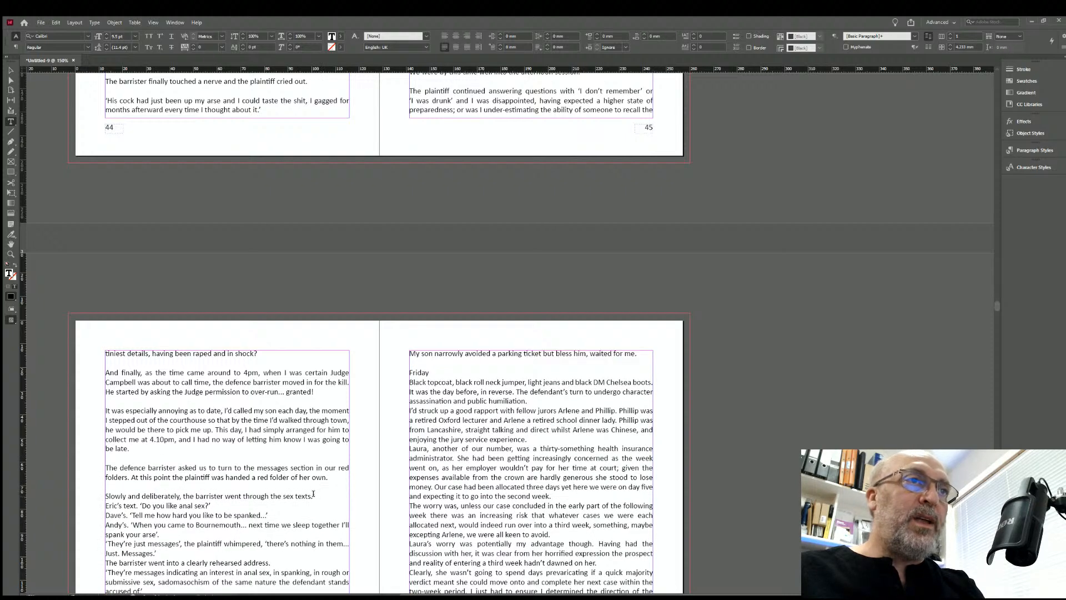
# Insert blank lines on page 46 after "Slowly and deliberately, the barrister went through…" and after each of the first two quoted text messages.
pyautogui.click(313, 495)
pyautogui.press('Return')
pyautogui.click(210, 514)
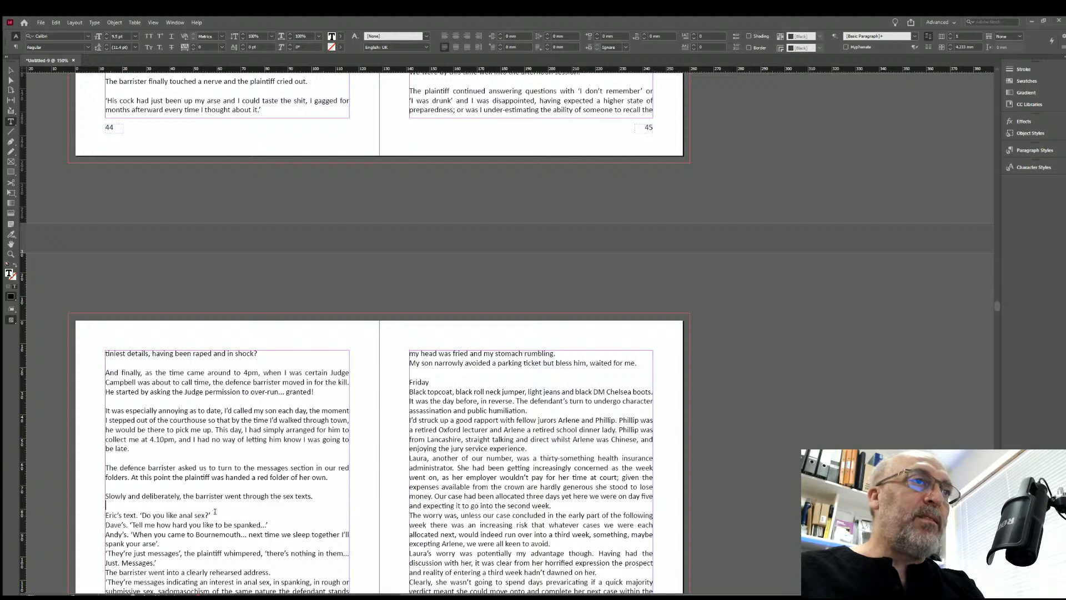
pyautogui.press('Return')
pyautogui.click(269, 534)
pyautogui.press('Return')
# Insert blank lines on page 46 after "broke for the second time.", the plaintiff's outburst in capitals and "word for word what the plaintiff said.".
pyautogui.scroll(-1, 254, 500)
pyautogui.scroll(-5, 254, 499)
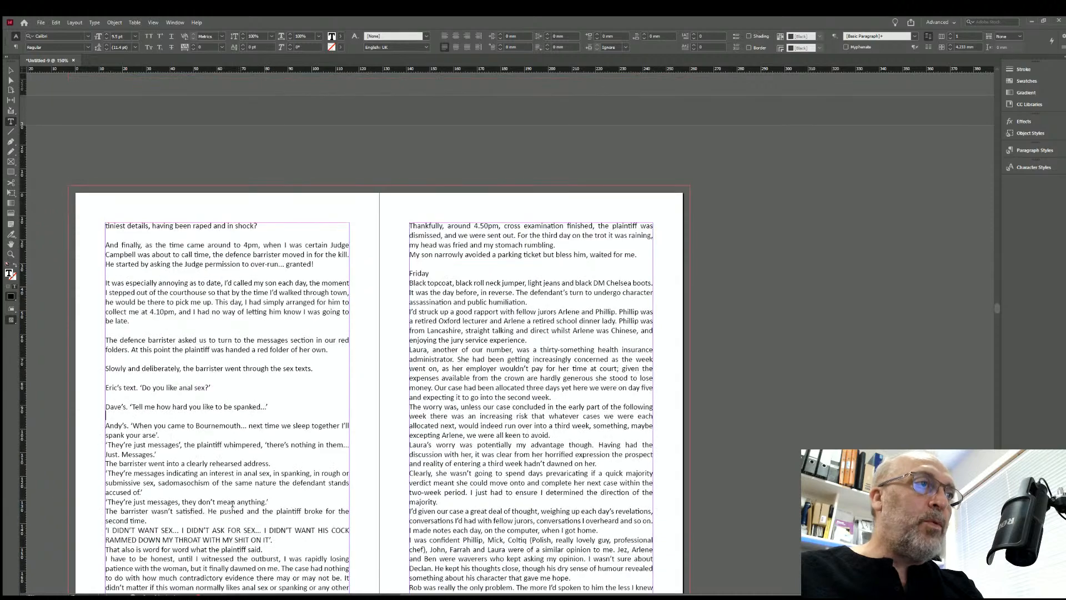
pyautogui.click(148, 393)
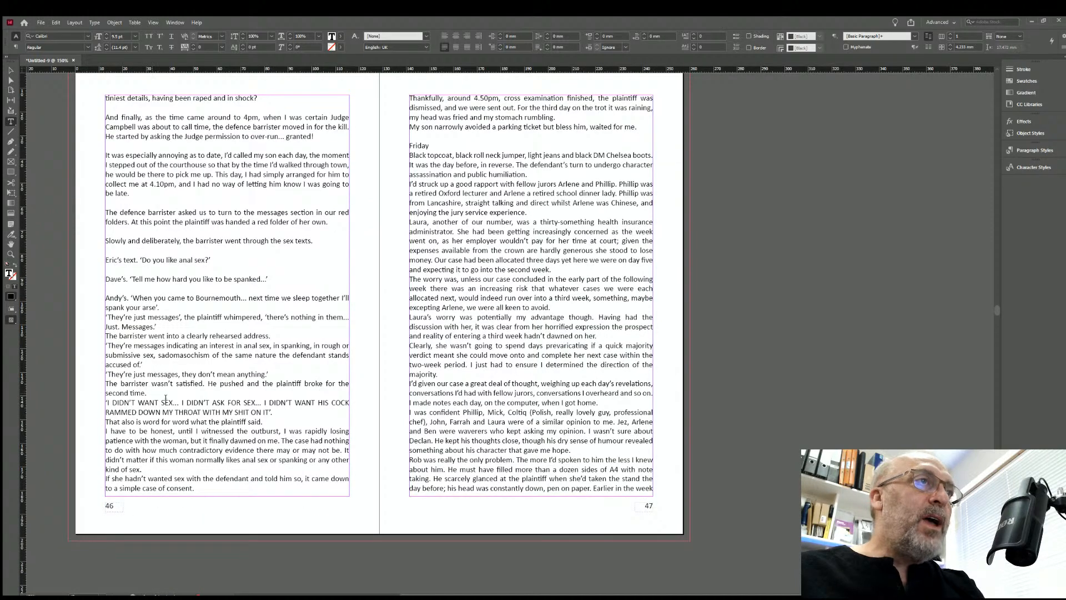
pyautogui.press('Return')
pyautogui.click(273, 422)
pyautogui.press('Return')
pyautogui.click(262, 440)
pyautogui.press('Return')
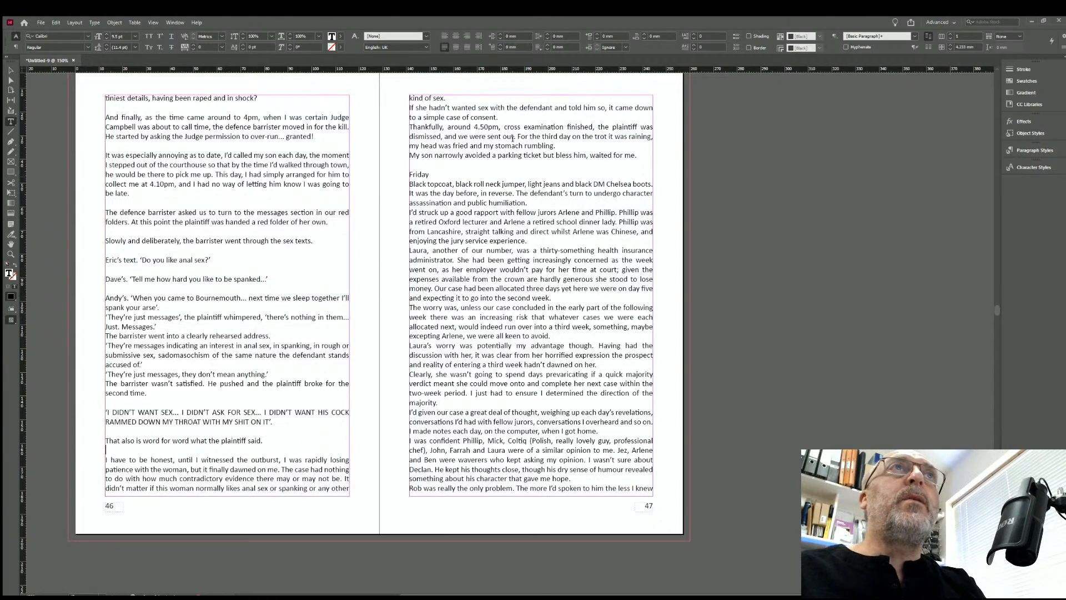
# Insert blank lines at the start of page 47 after the opening partial line, "a simple case of consent." and "my stomach rumbling.".
pyautogui.click(446, 98)
pyautogui.press('Return')
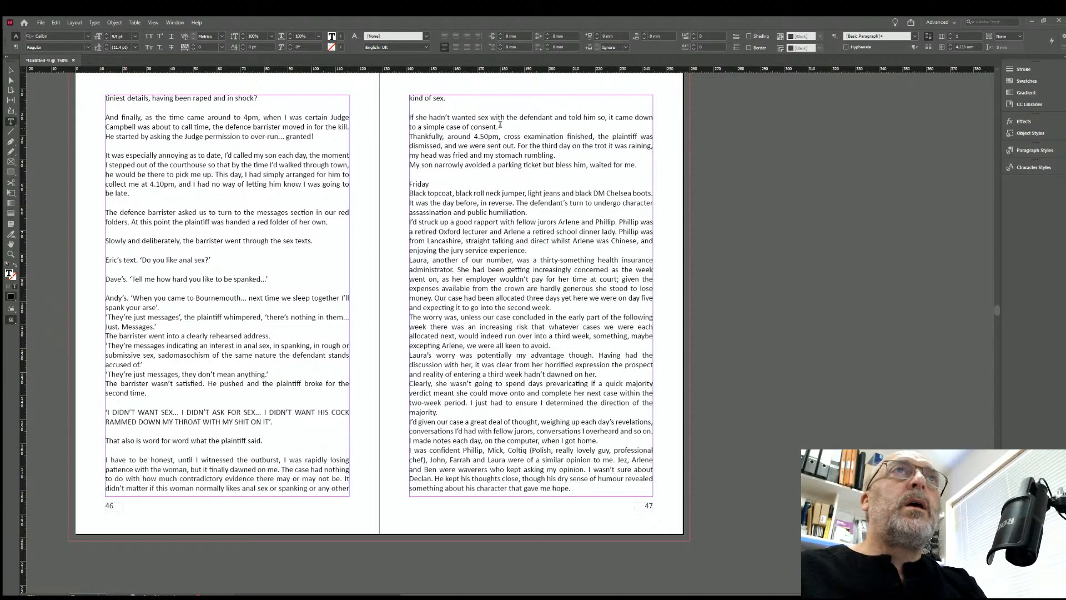
pyautogui.click(501, 125)
pyautogui.press('Return')
pyautogui.click(555, 165)
pyautogui.press('Return')
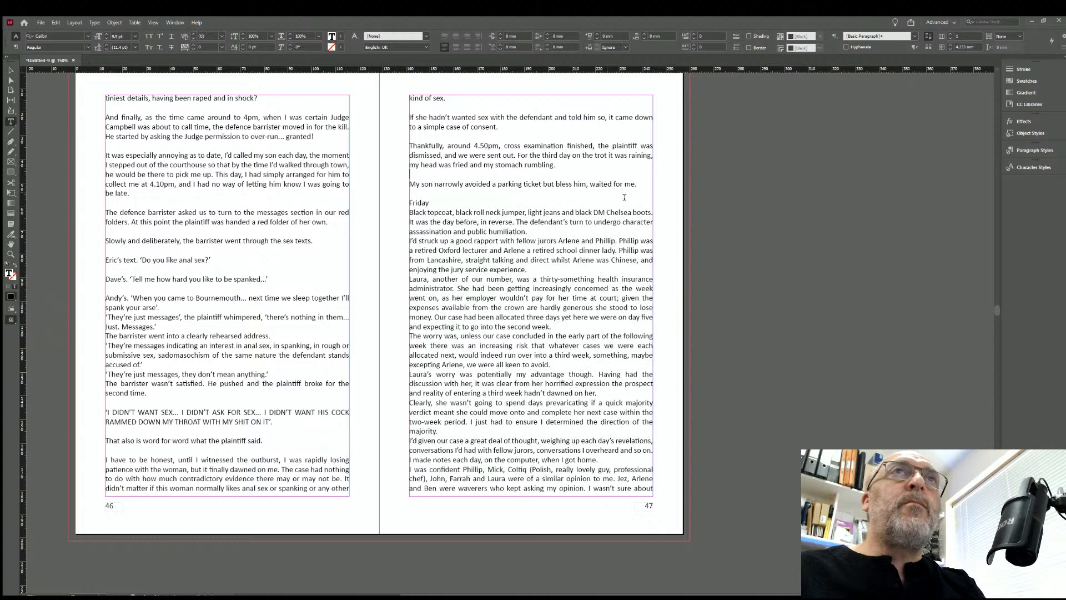
# Insert blank lines on page 47 after "public humiliation.", "the jury service experience.", "go into the second week." and "all keen to avoid.".
pyautogui.click(531, 230)
pyautogui.press('Return')
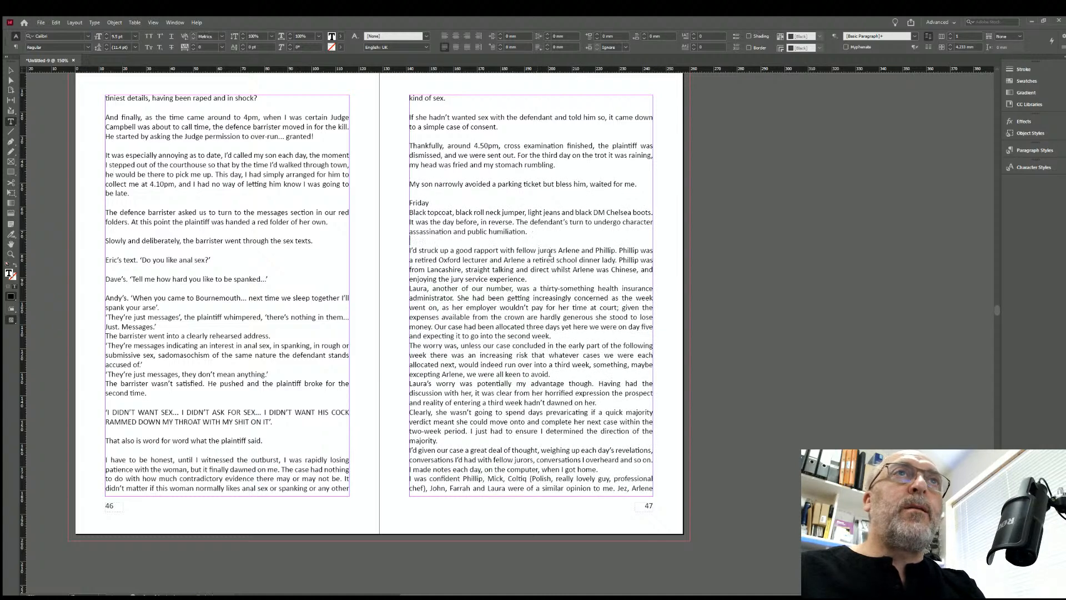
pyautogui.click(532, 278)
pyautogui.press('Return')
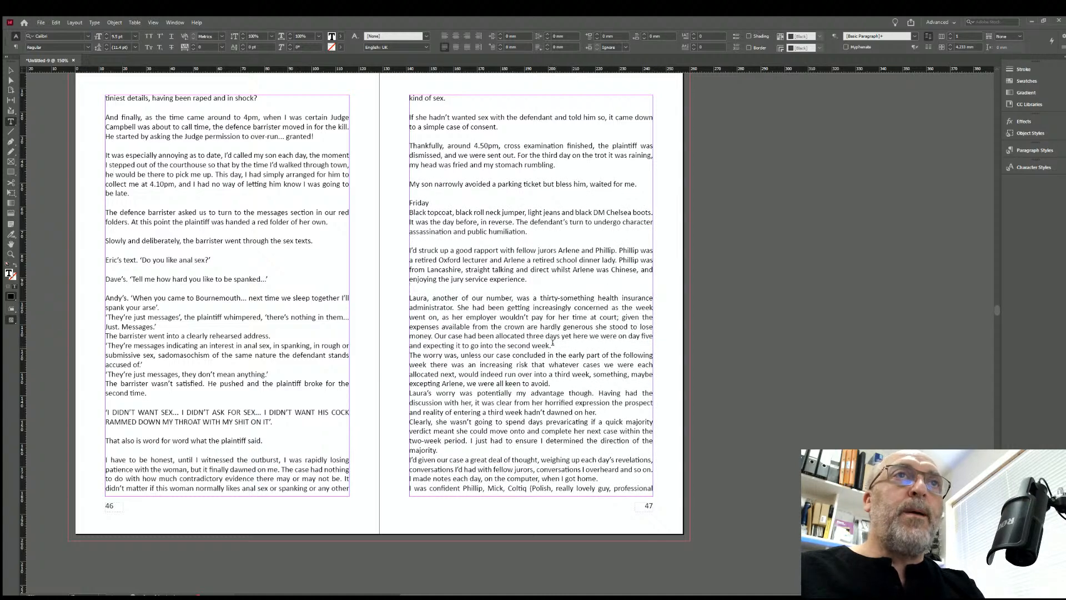
pyautogui.click(553, 345)
pyautogui.press('Return')
pyautogui.click(552, 392)
pyautogui.press('Return')
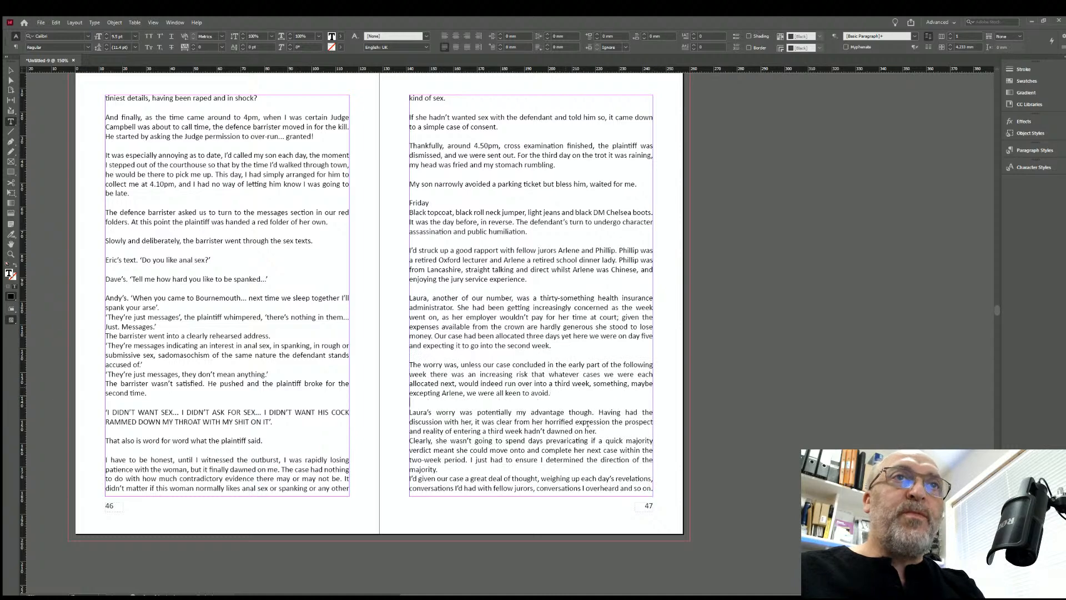
# Insert blank lines on page 47 after "a third week hadn't dawned on her." and "the direction of the majority.".
pyautogui.click(600, 428)
pyautogui.press('Return')
pyautogui.scroll(-1, 517, 455)
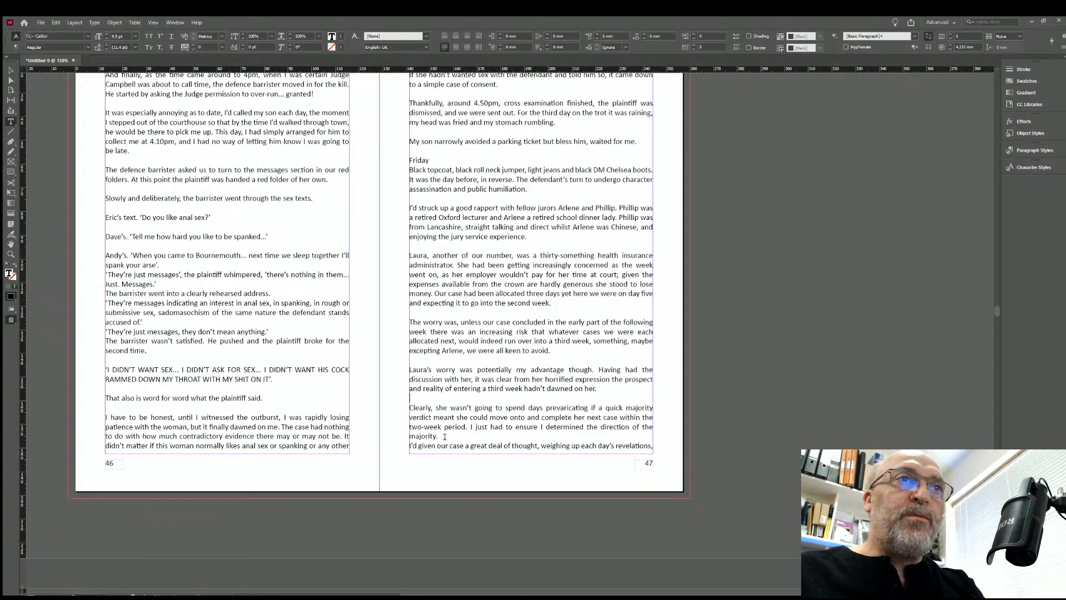
pyautogui.click(443, 436)
pyautogui.press('Return')
pyautogui.scroll(-4, 514, 420)
pyautogui.scroll(-4, 511, 420)
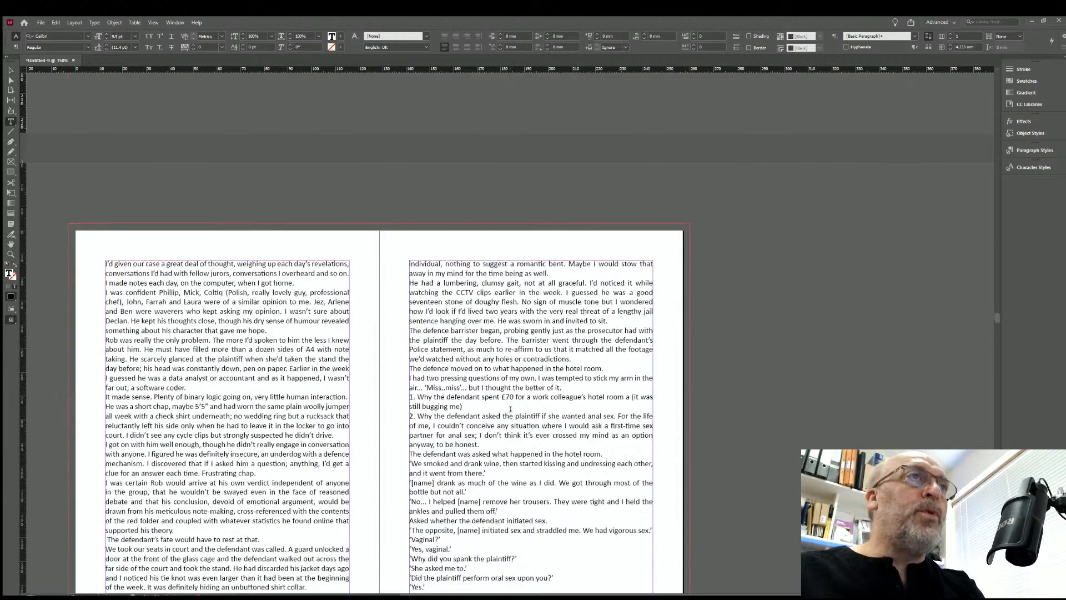
# Insert blank lines on page 48 after "when I got home.", "that gave me hope.", "a software coder." and "suspected he didn't drive.".
pyautogui.click(301, 281)
pyautogui.press('Return')
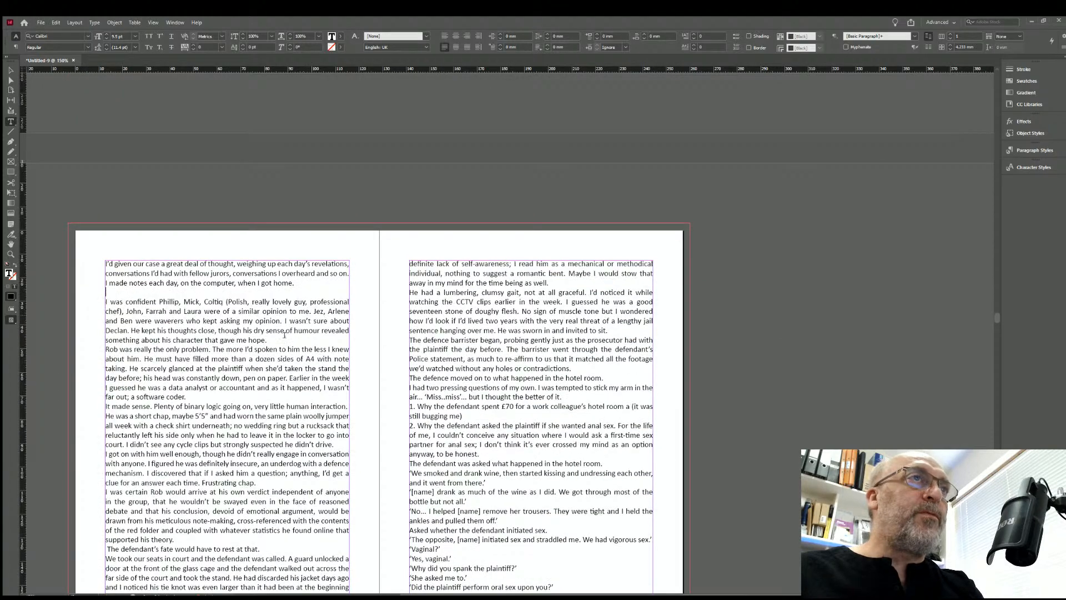
pyautogui.click(269, 340)
pyautogui.press('Return')
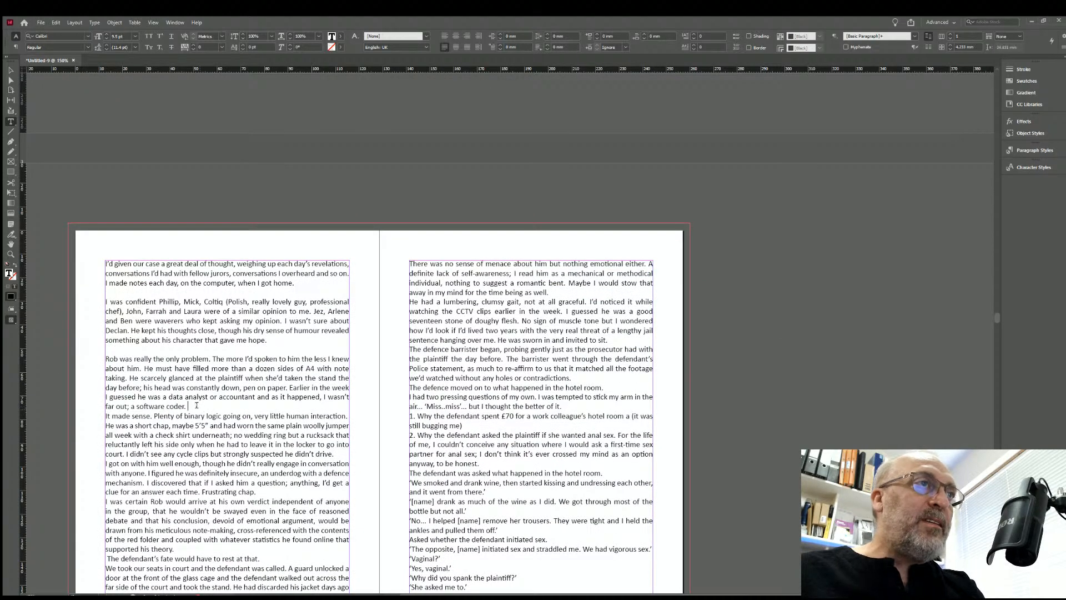
pyautogui.click(196, 406)
pyautogui.press('Return')
pyautogui.click(333, 464)
pyautogui.press('Return')
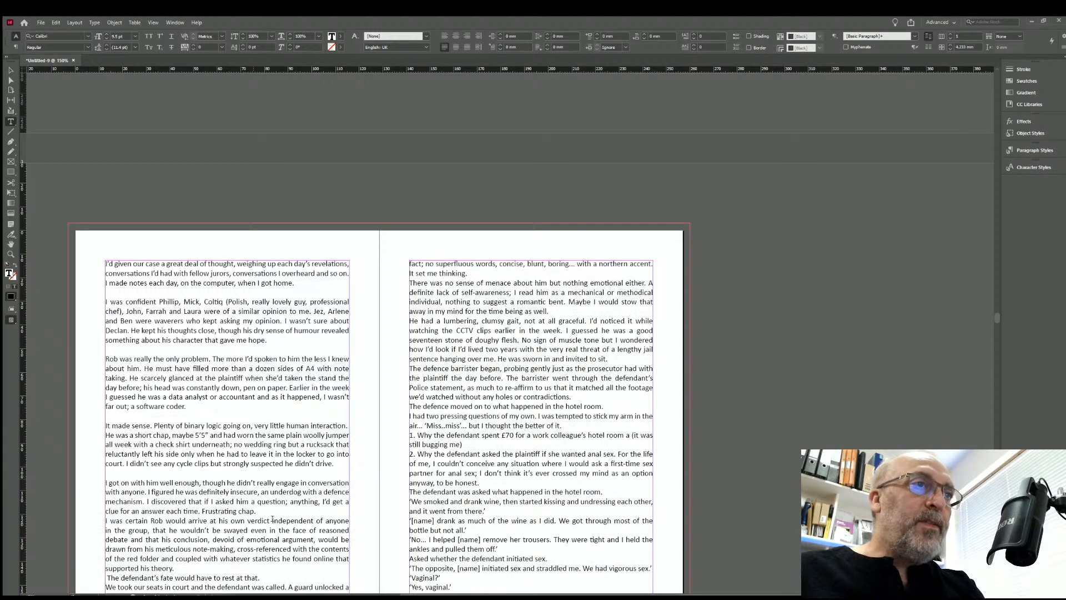
# Insert blank lines on page 48 after "Frustrating chap.", "supported his theory." and "would have to rest at that.".
pyautogui.click(257, 511)
pyautogui.press('Return')
pyautogui.scroll(-3, 283, 507)
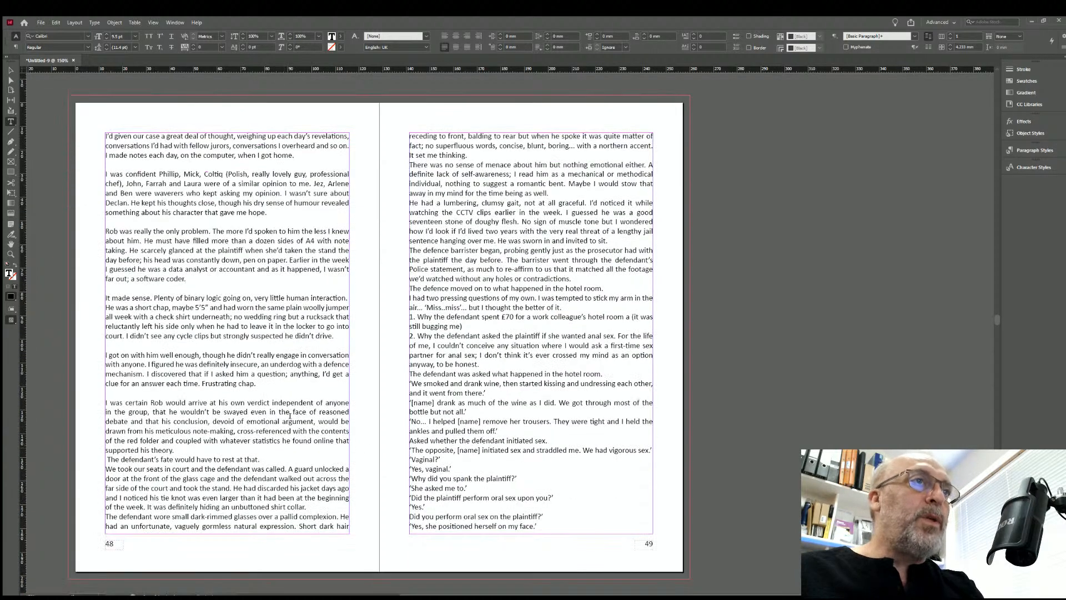
pyautogui.click(180, 448)
pyautogui.press('Return')
pyautogui.click(260, 467)
pyautogui.press('Return')
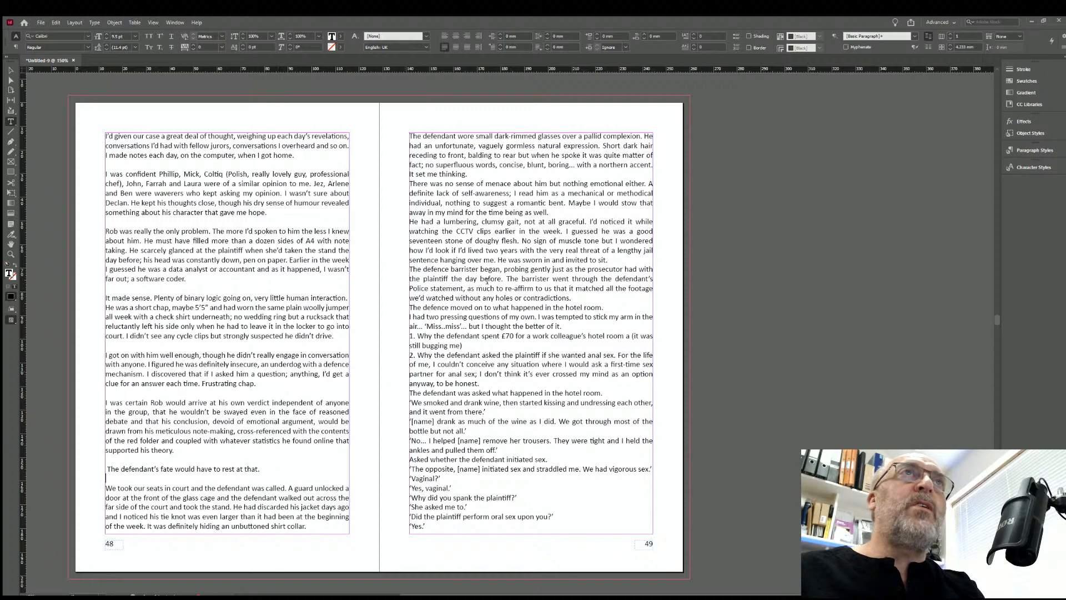
# Insert blank lines on page 49 after "It set me thinking.", "for the time being as well.", "invited to sit." and "any holes or contradictions.".
pyautogui.click(480, 176)
pyautogui.press('Return')
pyautogui.click(557, 219)
pyautogui.press('Return')
pyautogui.click(609, 274)
pyautogui.press('Return')
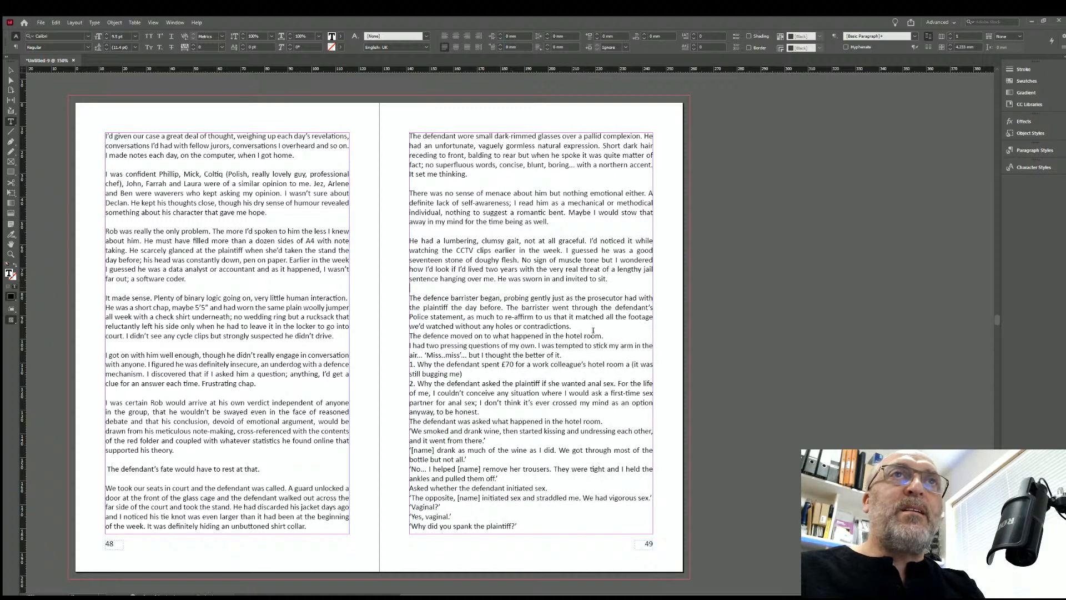
pyautogui.click(570, 322)
pyautogui.press('Return')
# Insert blank lines on page 49 after "The defence moved on to what happened in the hotel room.", "thought the better of it." and "still bugging me)".
pyautogui.click(606, 343)
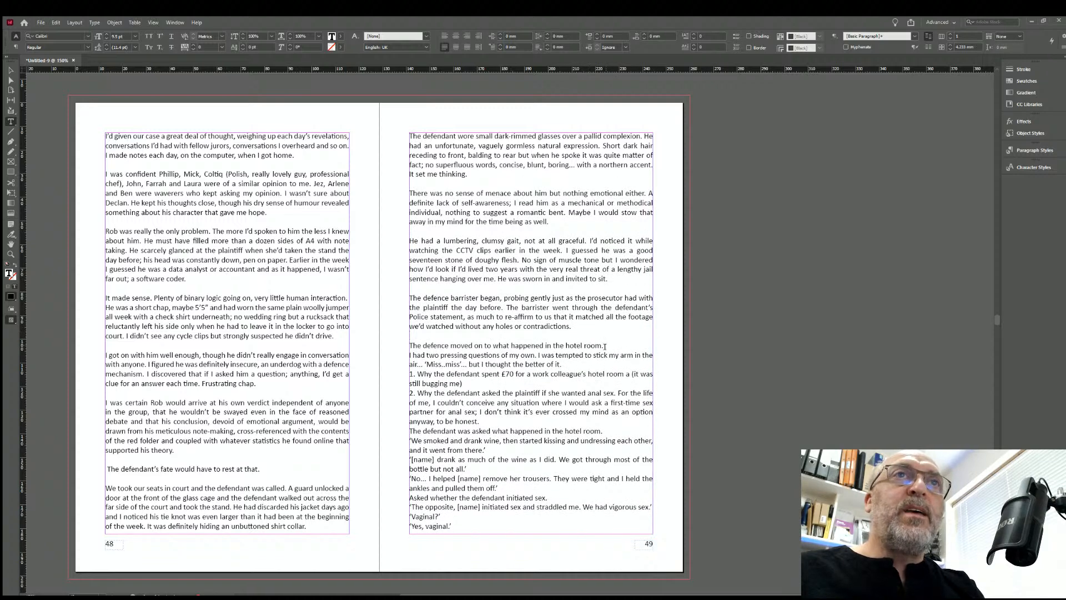
pyautogui.press('Return')
pyautogui.click(583, 372)
pyautogui.press('Return')
pyautogui.click(465, 399)
pyautogui.press('Return')
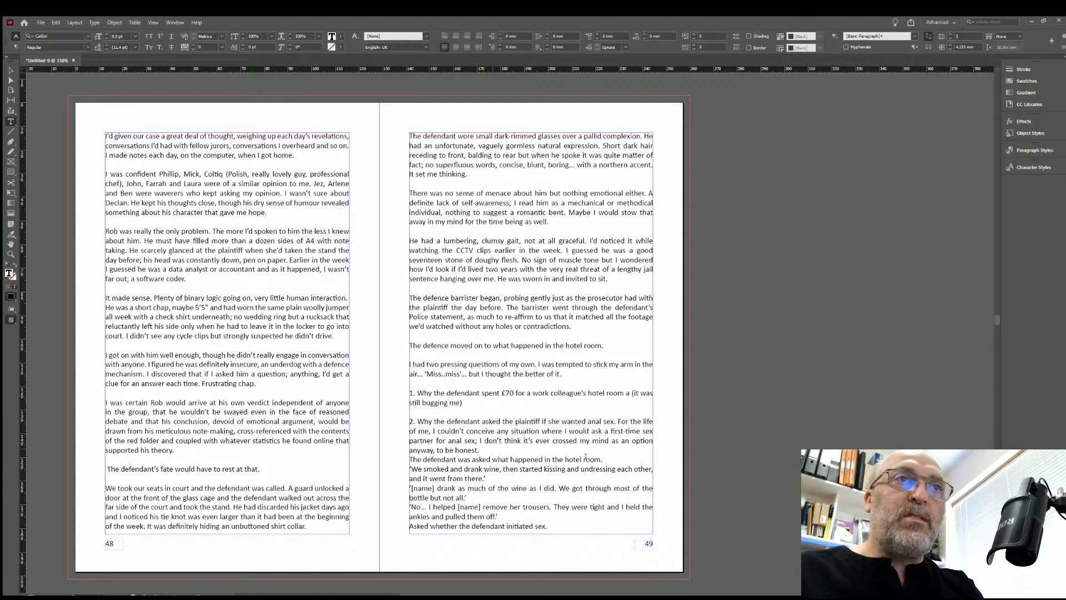
# Insert blank lines on page 49 after "anyway, to be honest." and the defendant's answer ending "and it went from there.".
pyautogui.click(583, 450)
pyautogui.press('Return')
pyautogui.press('Return')
pyautogui.click(486, 489)
pyautogui.press('Return')
# Insert blank lines on page 50 before and after "For me, that was the answer I wanted." and after "on the stand until lunchtime.".
pyautogui.scroll(-3, 486, 445)
pyautogui.scroll(-5, 486, 444)
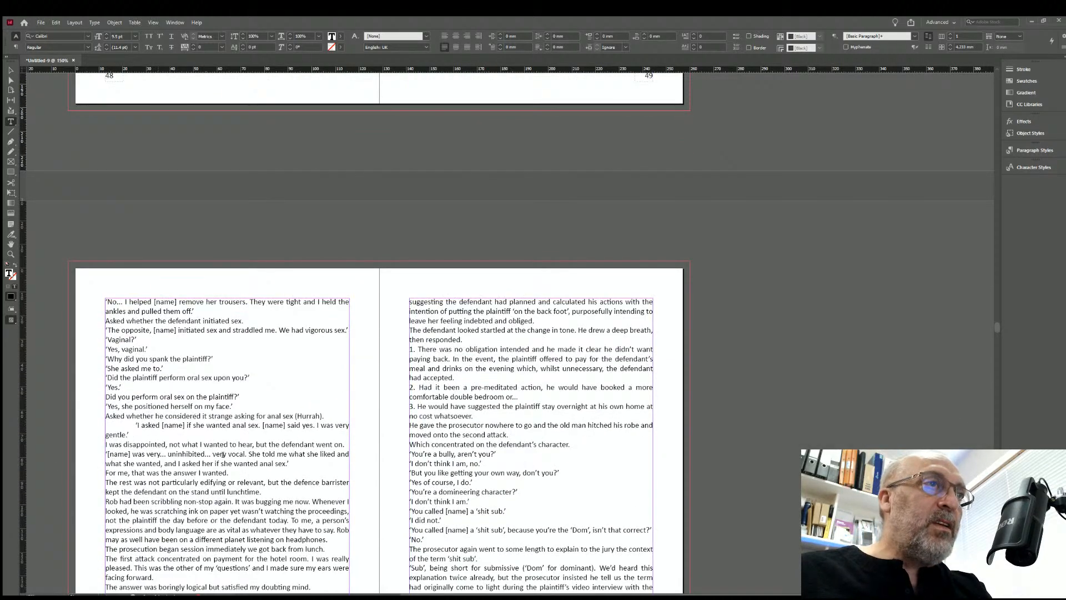
pyautogui.click(290, 463)
pyautogui.press('Return')
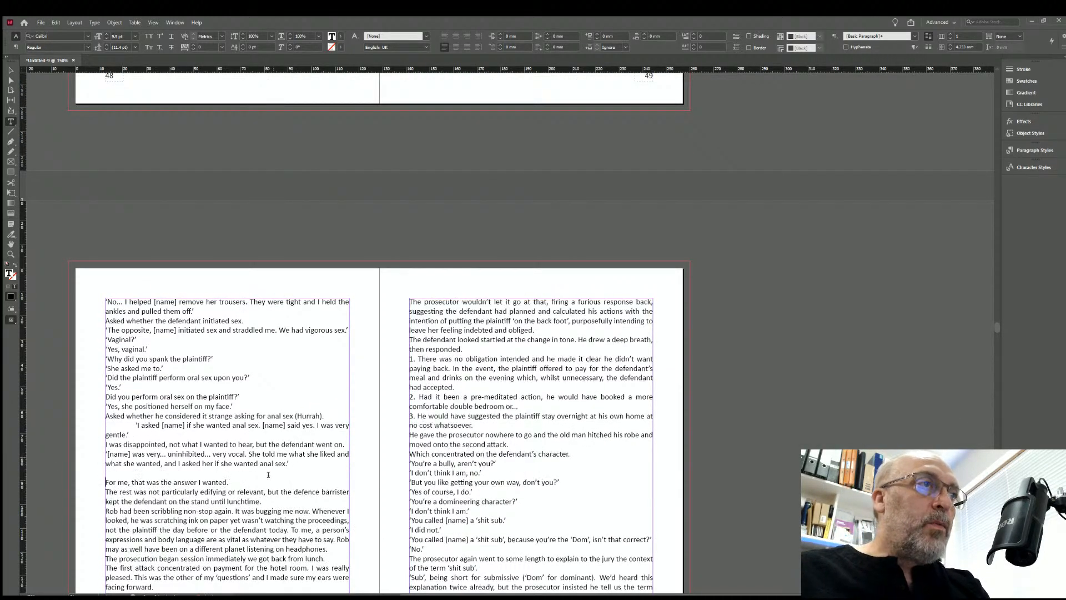
pyautogui.click(232, 482)
pyautogui.press('Return')
pyautogui.click(262, 510)
pyautogui.press('Return')
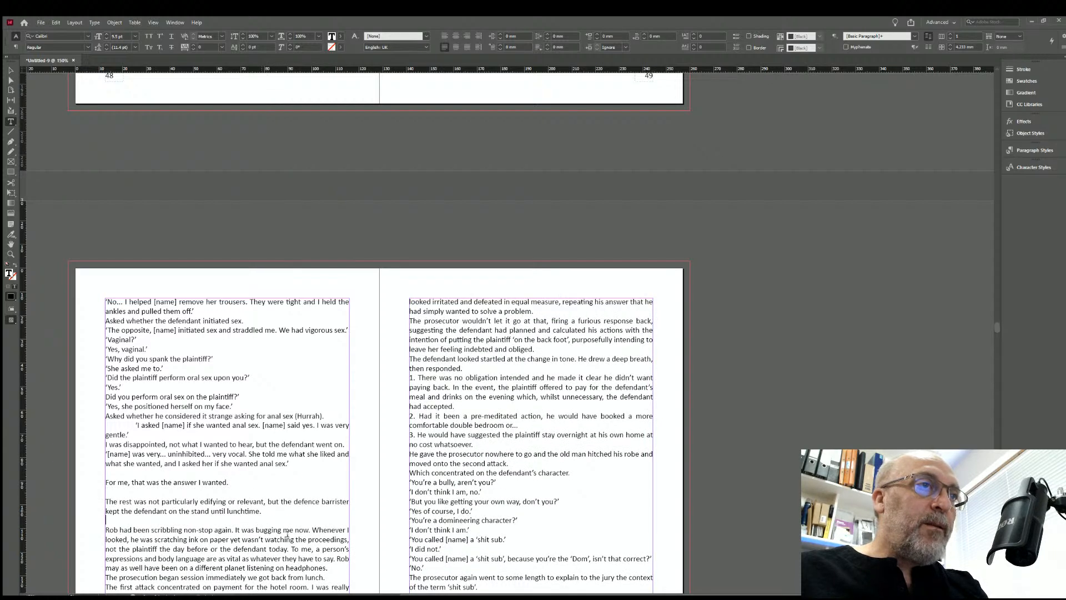
# Insert blank lines on page 50 after "listening on headphones.", "got back from lunch.", "facing forward." and "satisfied my doubting mind.".
pyautogui.scroll(-3, 334, 402)
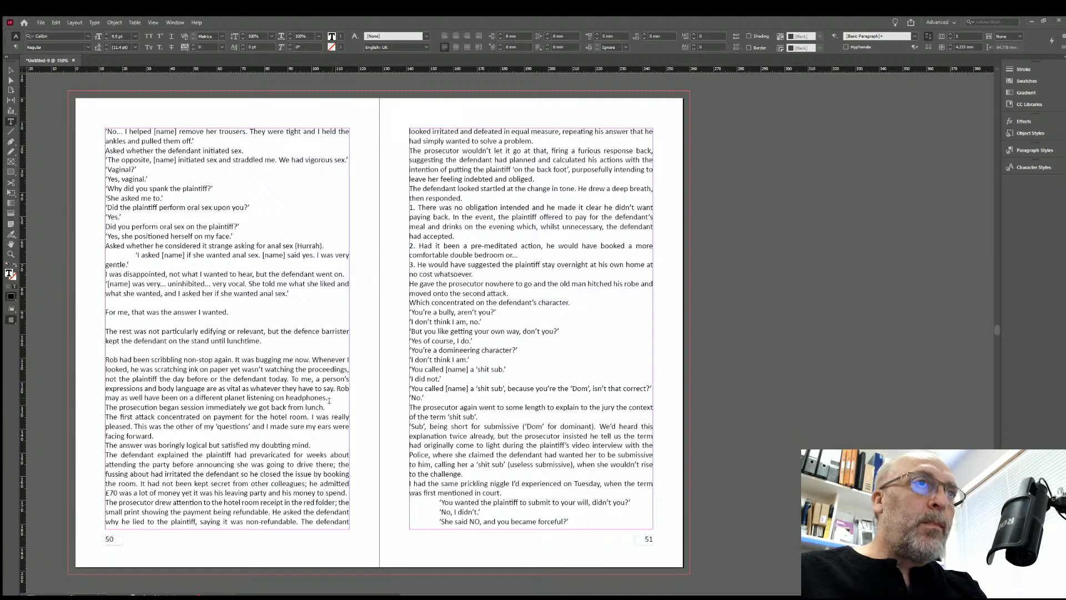
pyautogui.click(329, 398)
pyautogui.press('Return')
pyautogui.click(325, 416)
pyautogui.press('Return')
pyautogui.click(155, 454)
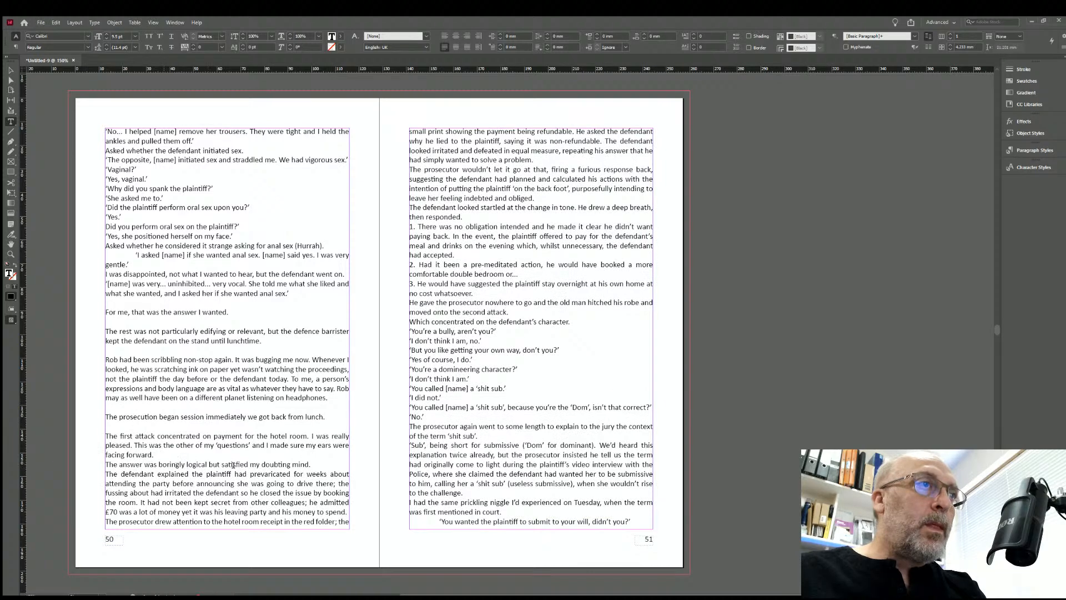
pyautogui.press('Return')
pyautogui.click(313, 474)
pyautogui.press('Return')
# Insert blank lines on page 51 after "solve a problem.", "feeling indebted and obliged.", "then responded." and "no cost whatsoever.".
pyautogui.scroll(2, 580, 263)
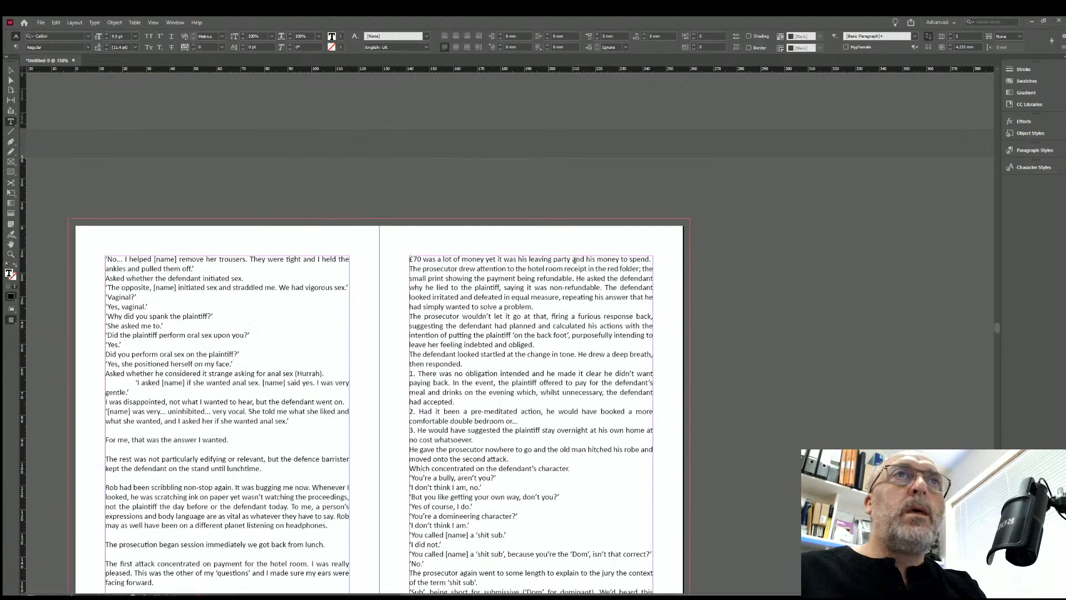
pyautogui.click(536, 305)
pyautogui.press('Return')
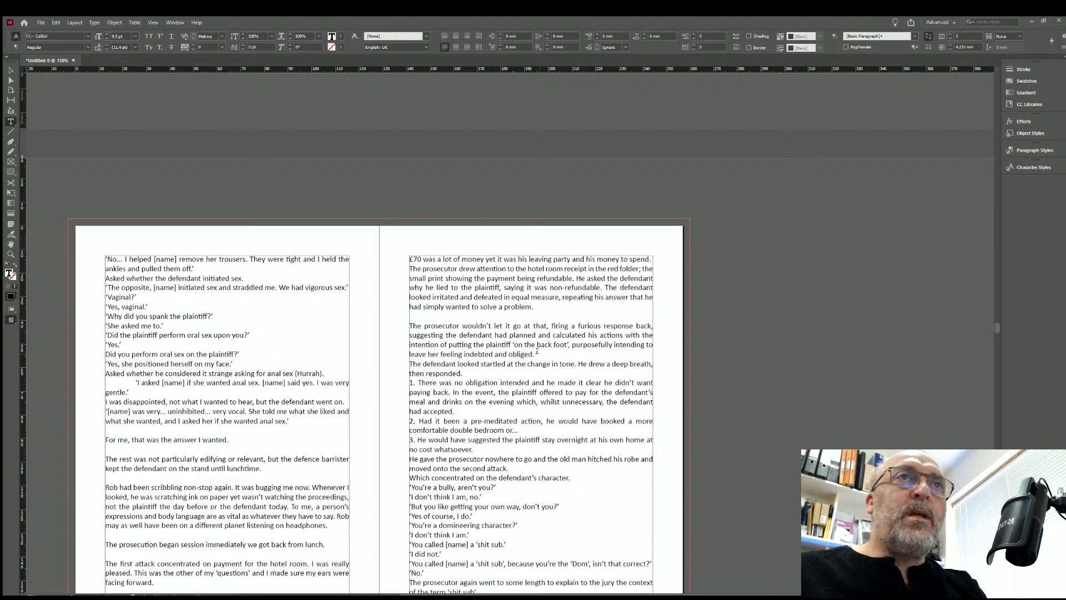
pyautogui.click(536, 352)
pyautogui.press('Return')
pyautogui.click(469, 382)
pyautogui.press('Return')
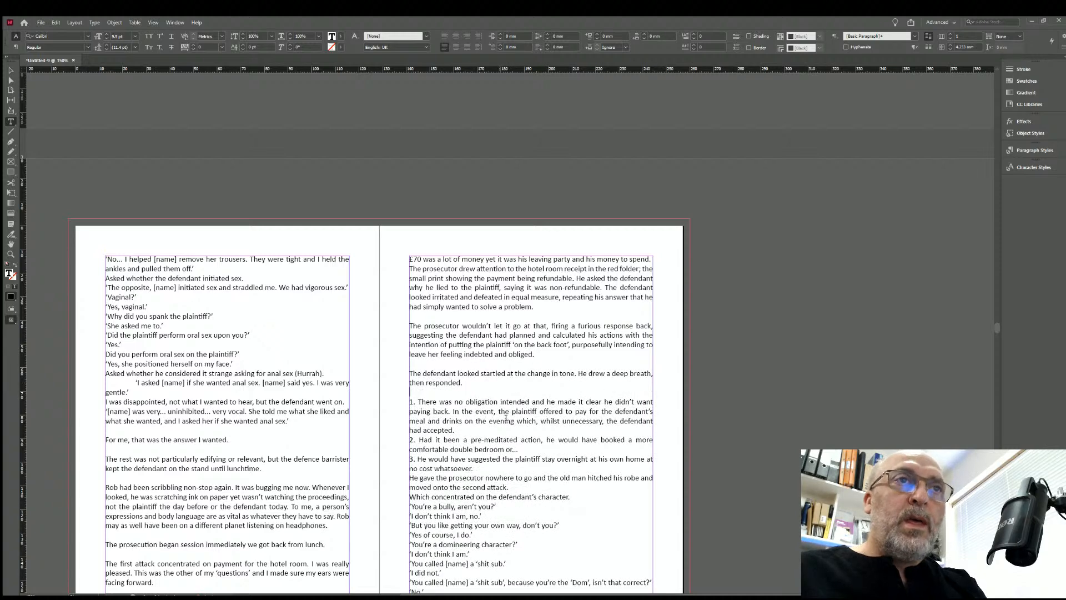
pyautogui.scroll(-2, 505, 417)
pyautogui.click(475, 340)
pyautogui.press('Return')
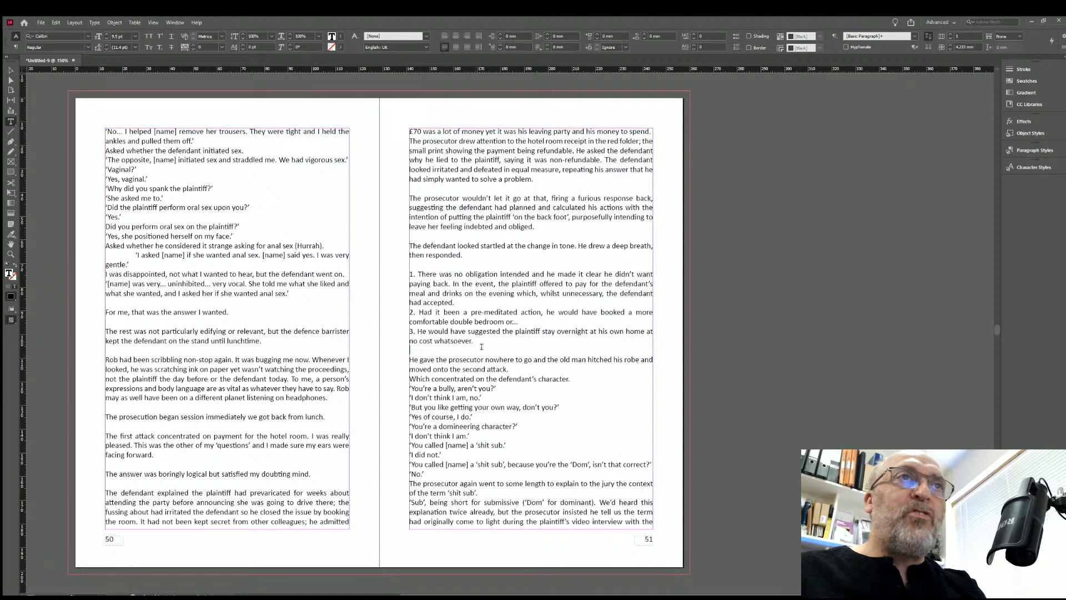
# On page 51, insert blank lines before the paragraphs beginning "Which concentrated" and "'Sub', being short".
pyautogui.click(509, 369)
pyautogui.press('Return')
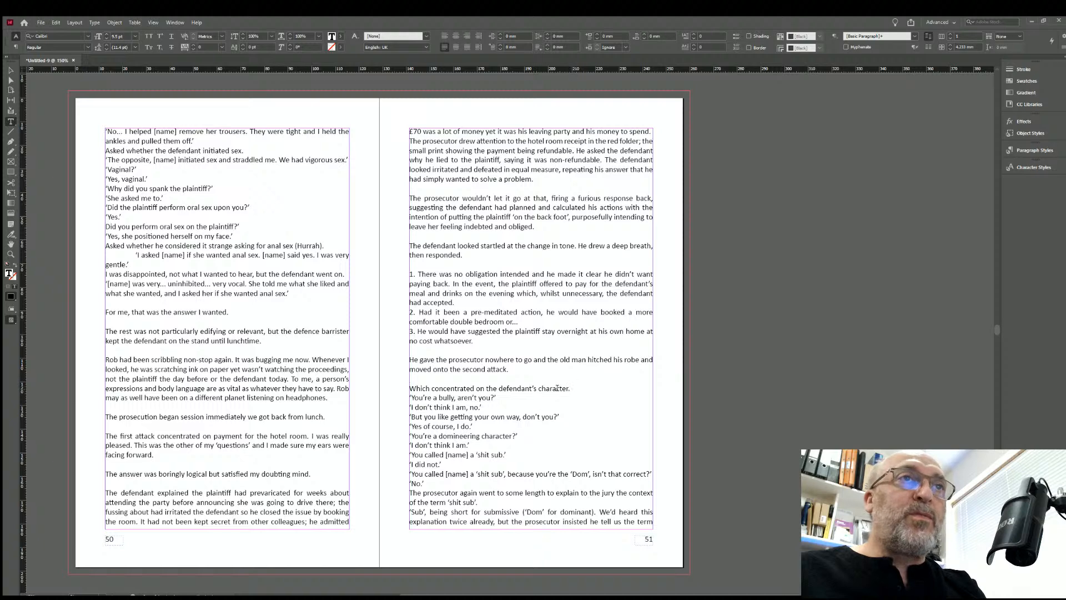
pyautogui.click(478, 502)
pyautogui.press('Return')
# On page 52, insert blank lines after the paragraphs ending "to the challenge.", "mentioned in court." and "That isn't what happened.'".
pyautogui.scroll(-5, 317, 392)
pyautogui.scroll(-1, 317, 392)
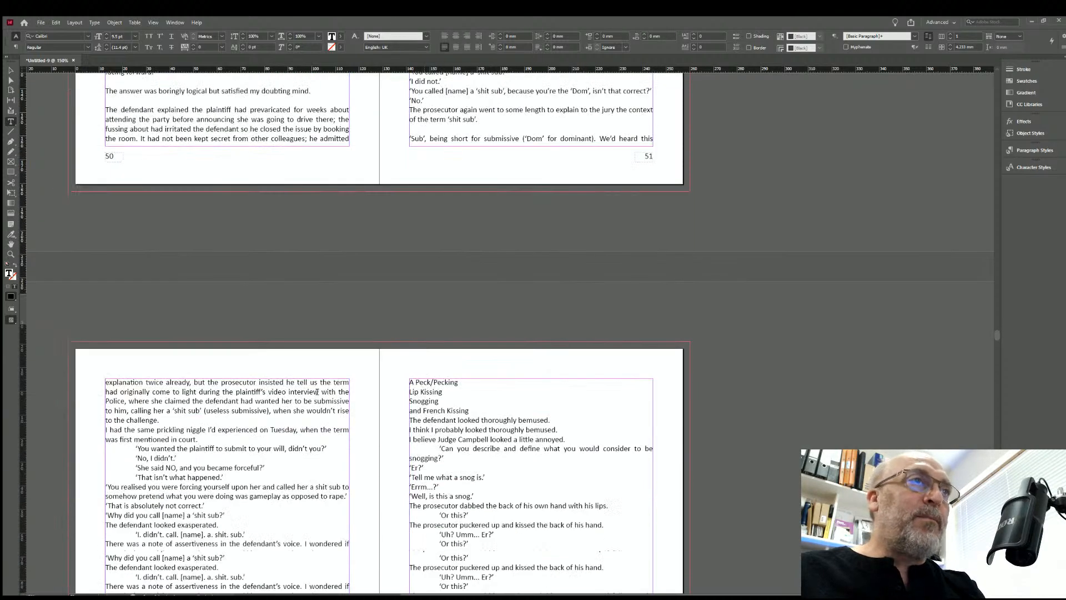
pyautogui.click(165, 417)
pyautogui.press('Return')
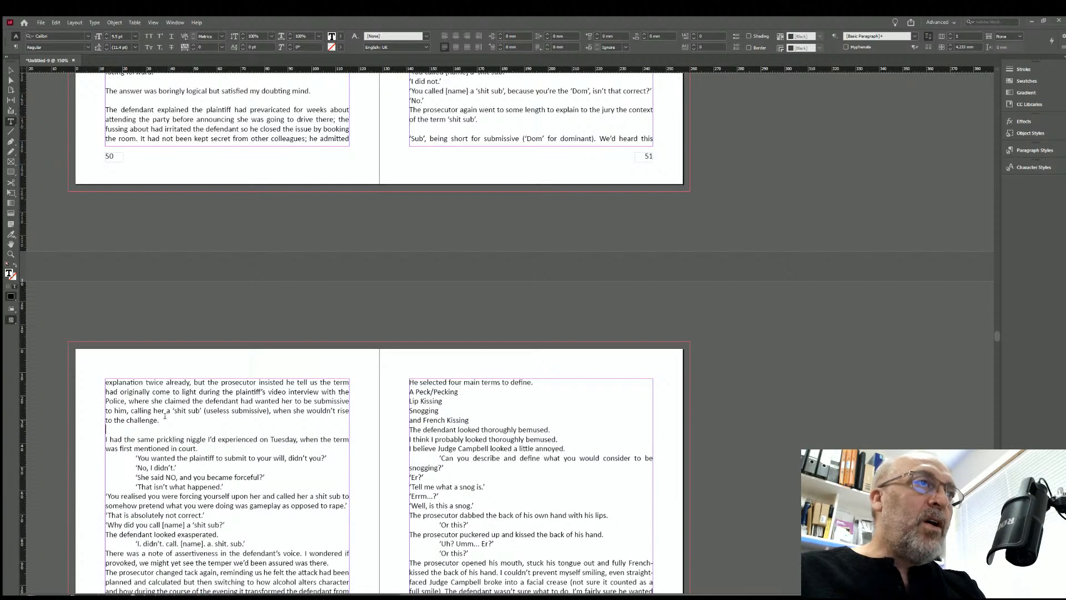
pyautogui.click(204, 448)
pyautogui.press('Return')
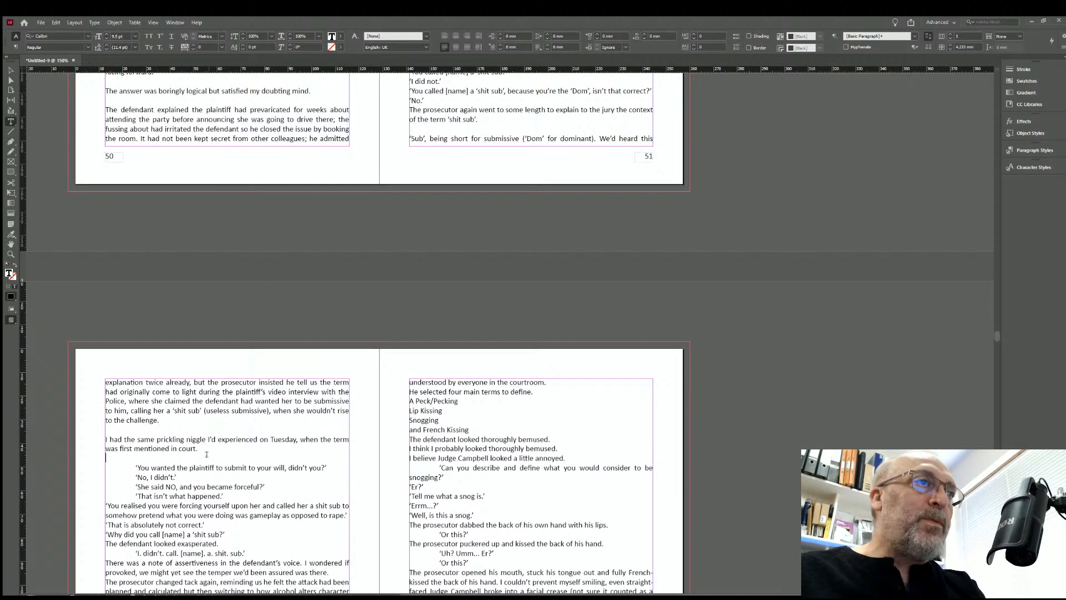
pyautogui.click(223, 495)
pyautogui.press('Return')
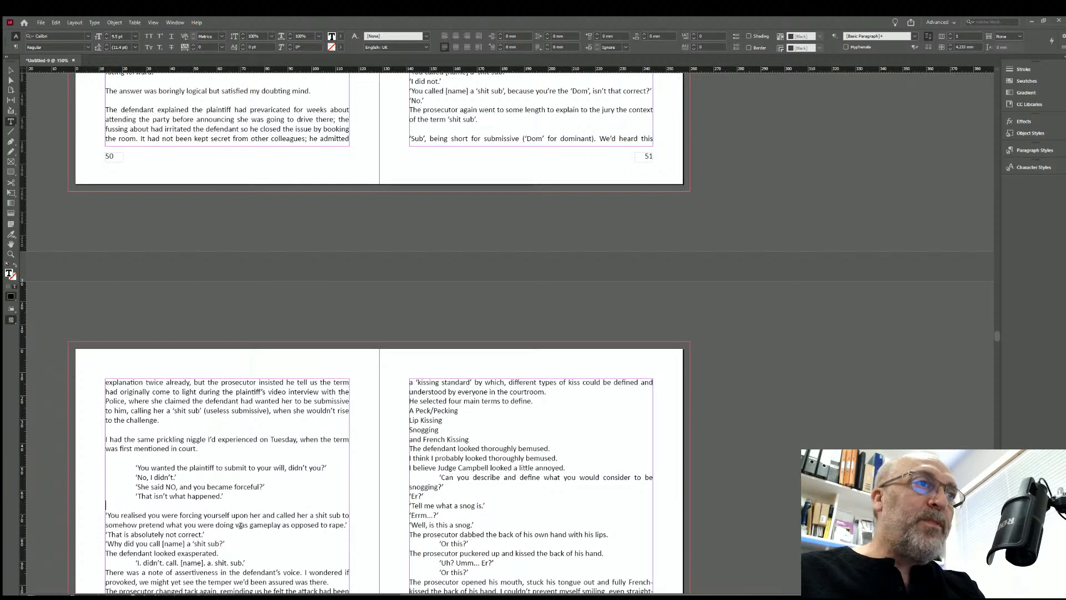
# On page 52, insert blank lines before "'That is absolutely not correct.'" and before the paragraph beginning "There was a note of assertiveness".
pyautogui.click(346, 524)
pyautogui.press('Return')
pyautogui.scroll(-5, 182, 368)
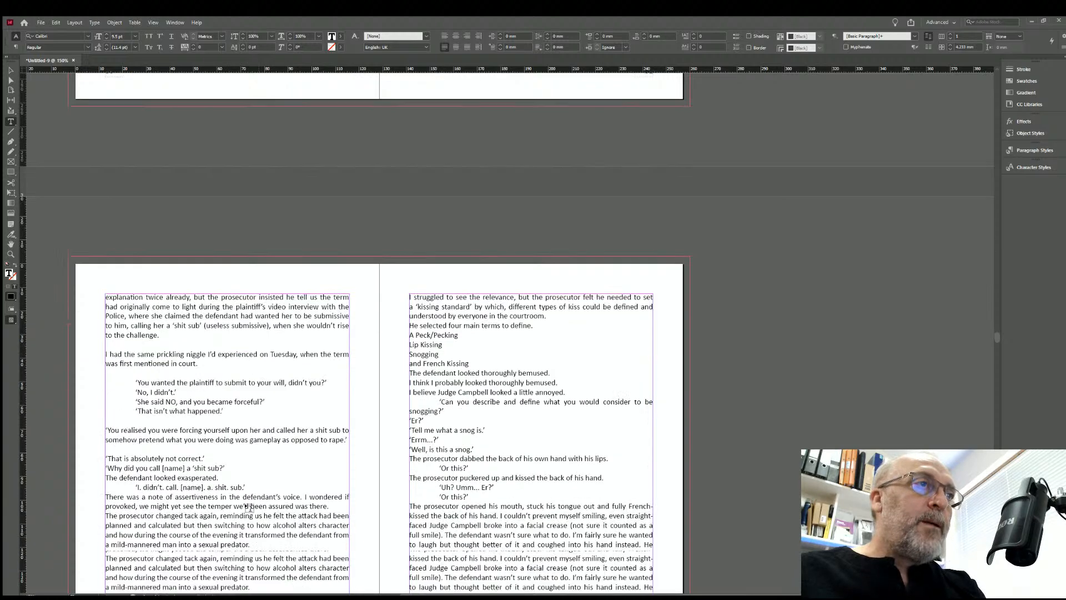
pyautogui.click(246, 273)
pyautogui.press('Return')
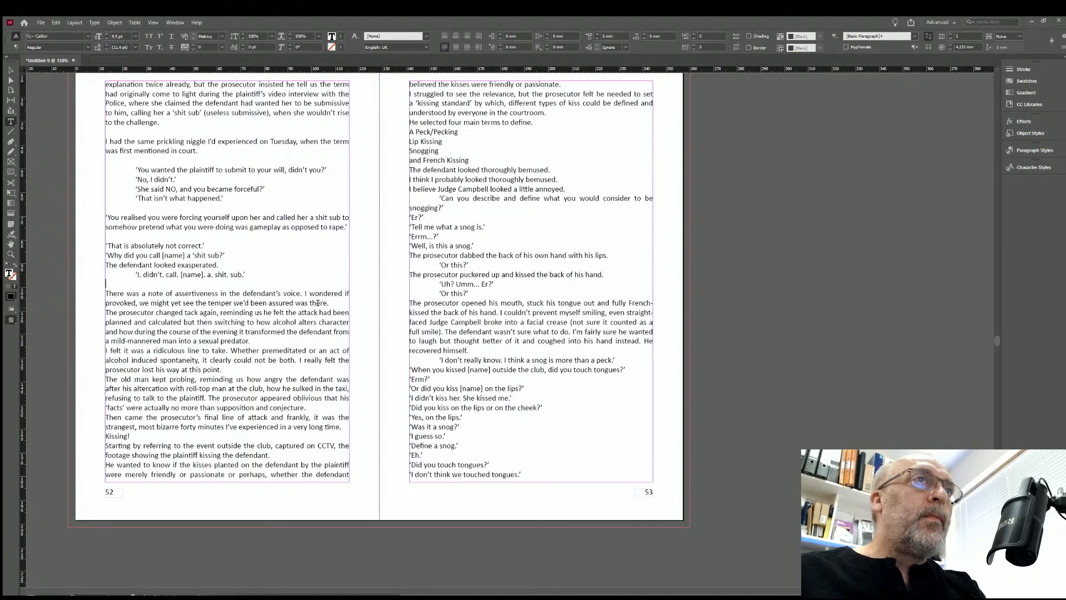
# On page 52, insert blank lines after the paragraphs ending "assured was there.", "sexual predator.", "at this point." and "supposition and conjecture.".
pyautogui.click(329, 300)
pyautogui.press('Return')
pyautogui.click(250, 350)
pyautogui.press('Return')
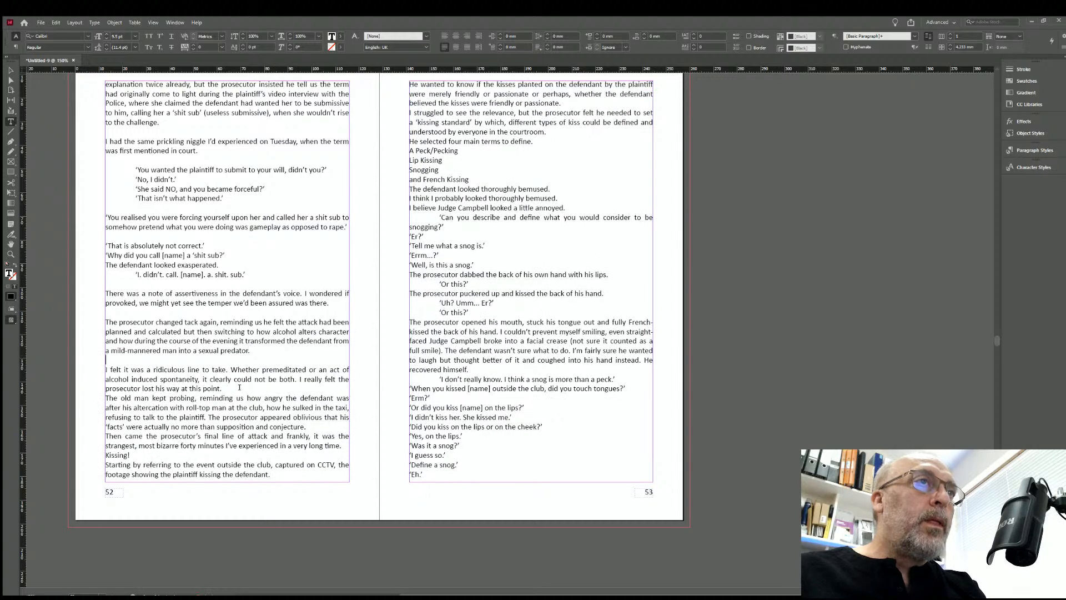
pyautogui.click(227, 386)
pyautogui.press('Return')
pyautogui.click(307, 436)
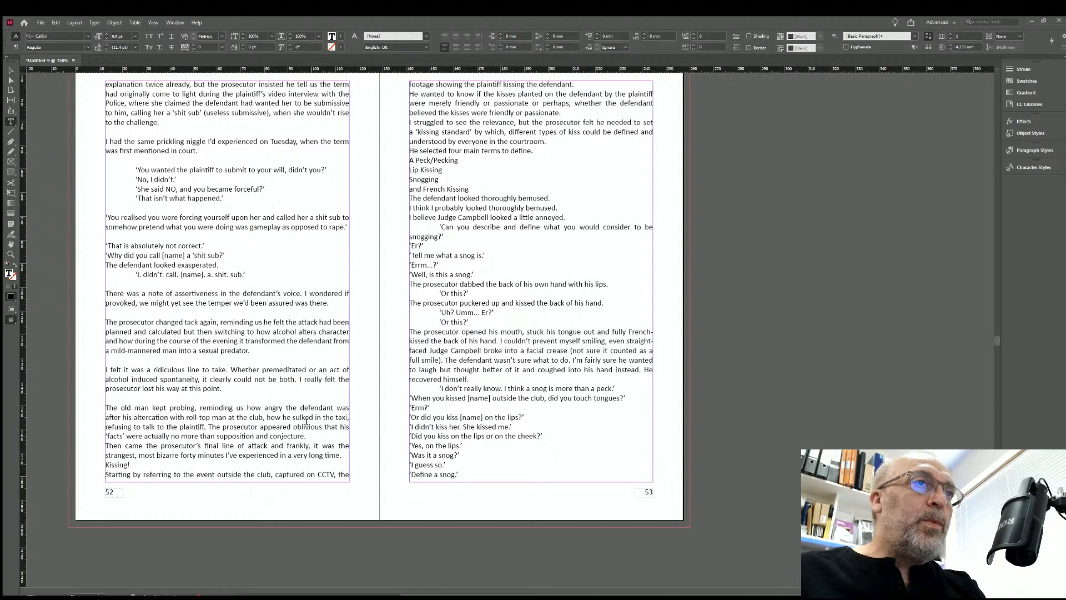
pyautogui.press('Return')
# On page 53, insert blank lines after the paragraphs ending "kissing the defendant.", "friendly or passionate.", "in the courtroom." and "terms to define.".
pyautogui.scroll(-2, 444, 333)
pyautogui.scroll(4, 510, 276)
pyautogui.scroll(3, 510, 276)
pyautogui.click(575, 263)
pyautogui.press('Return')
pyautogui.click(564, 302)
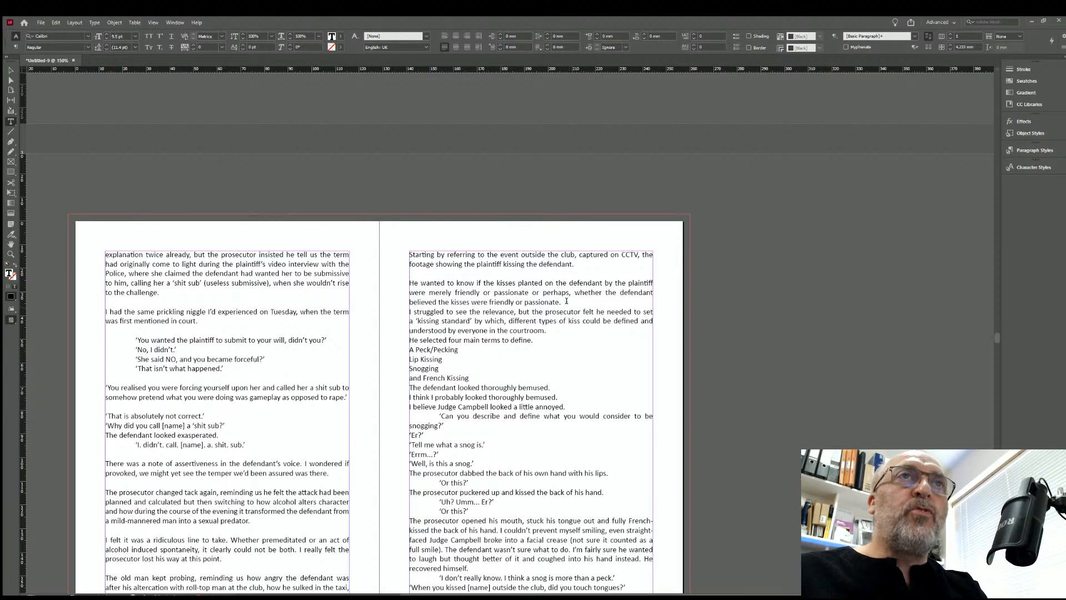
pyautogui.press('Return')
pyautogui.click(547, 338)
pyautogui.press('Return')
pyautogui.click(533, 357)
pyautogui.press('Return')
# On page 53, insert blank lines before and after the paragraph beginning "The prosecutor opened his mouth".
pyautogui.scroll(-3, 554, 407)
pyautogui.click(475, 453)
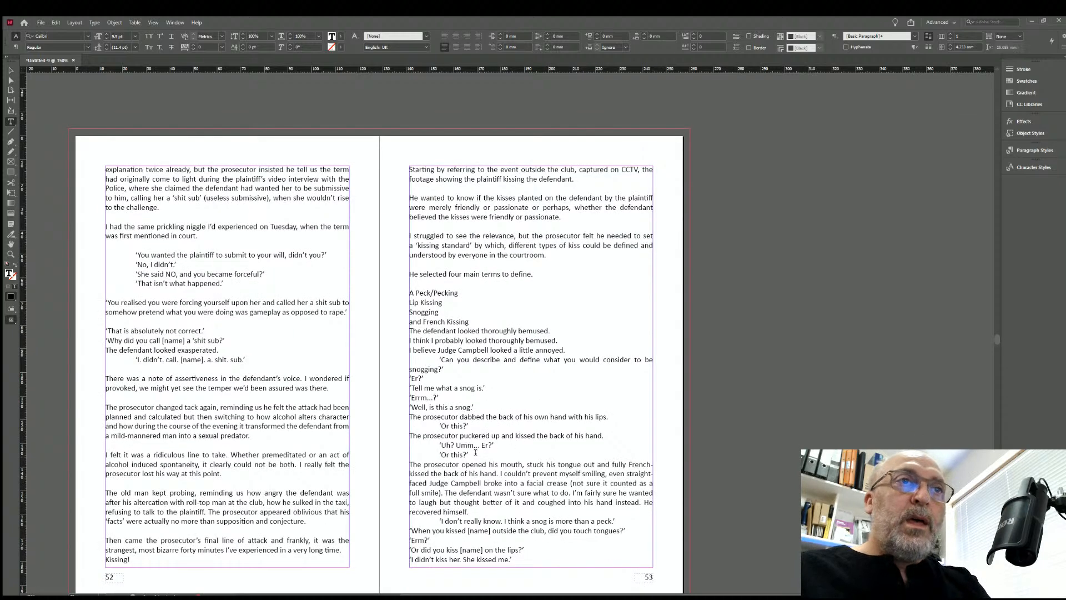
pyautogui.press('Return')
pyautogui.click(481, 521)
pyautogui.press('Return')
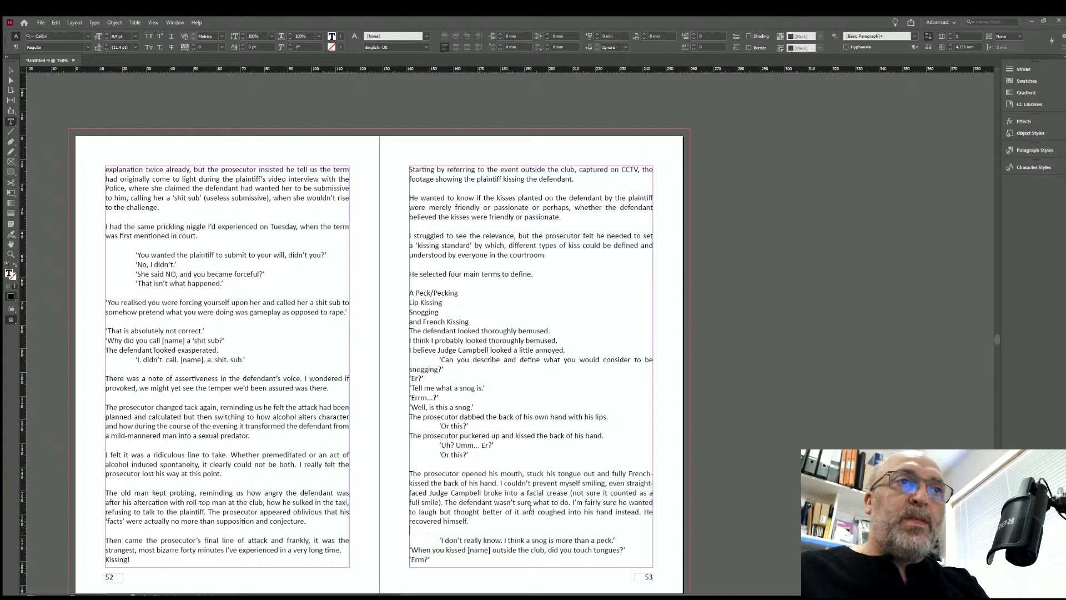
# On page 54, insert blank lines after the paragraphs ending "tongue to tongue.'", "line of questioning.", "fooling around." and "the glass cage.".
pyautogui.scroll(-6, 431, 468)
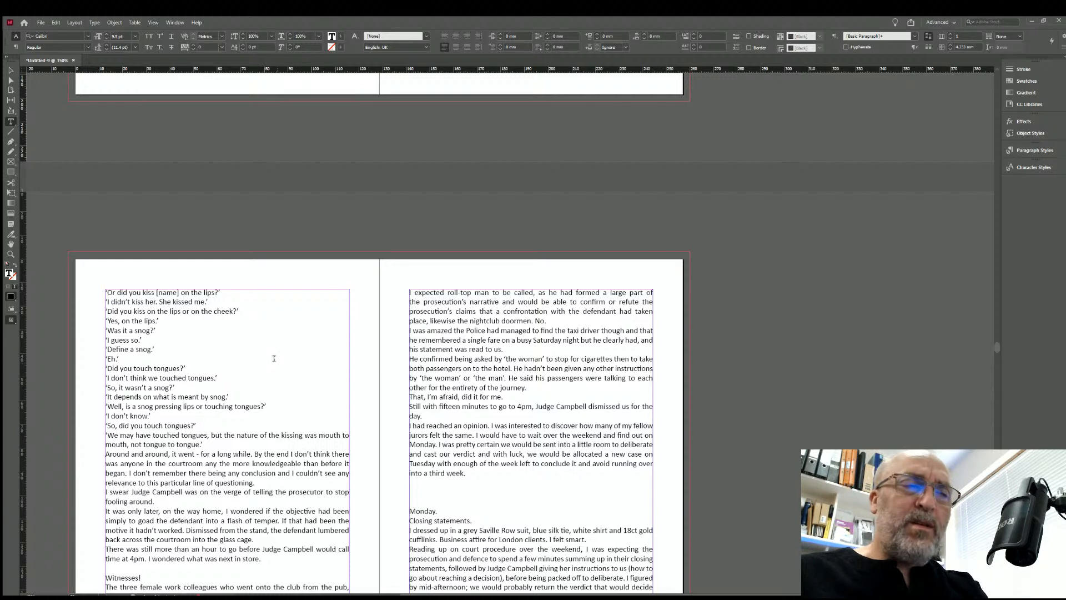
pyautogui.click(209, 443)
pyautogui.press('Return')
pyautogui.click(257, 490)
pyautogui.press('Return')
pyautogui.scroll(-3, 206, 388)
pyautogui.click(156, 392)
pyautogui.press('Return')
pyautogui.click(258, 442)
pyautogui.press('Return')
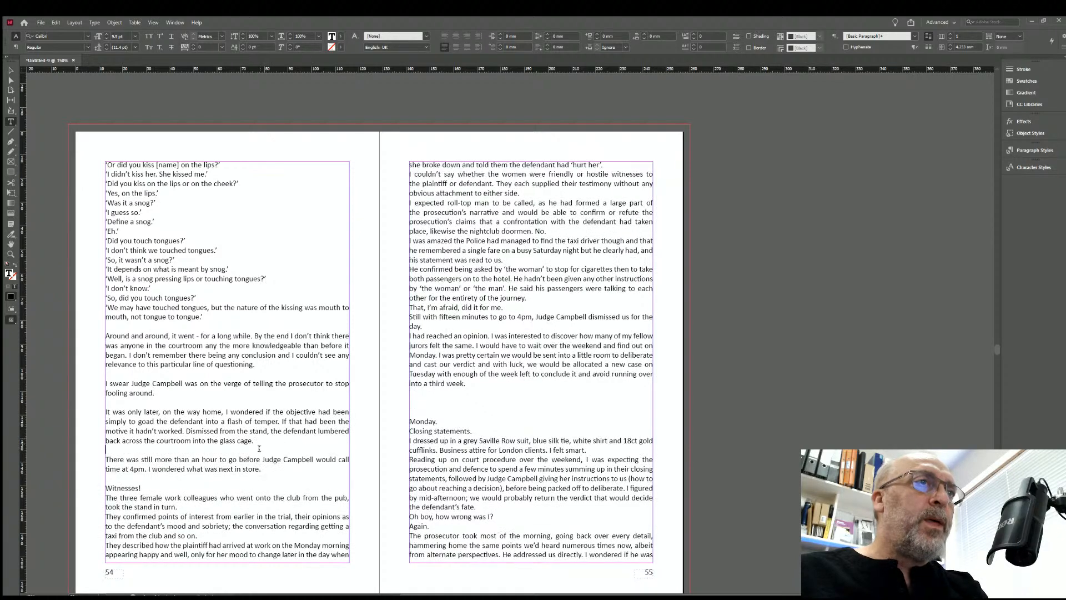
# On page 54, insert blank lines after the "Witnesses!" line and after the paragraph ending "took the stand in turn.".
pyautogui.click(164, 487)
pyautogui.press('Return')
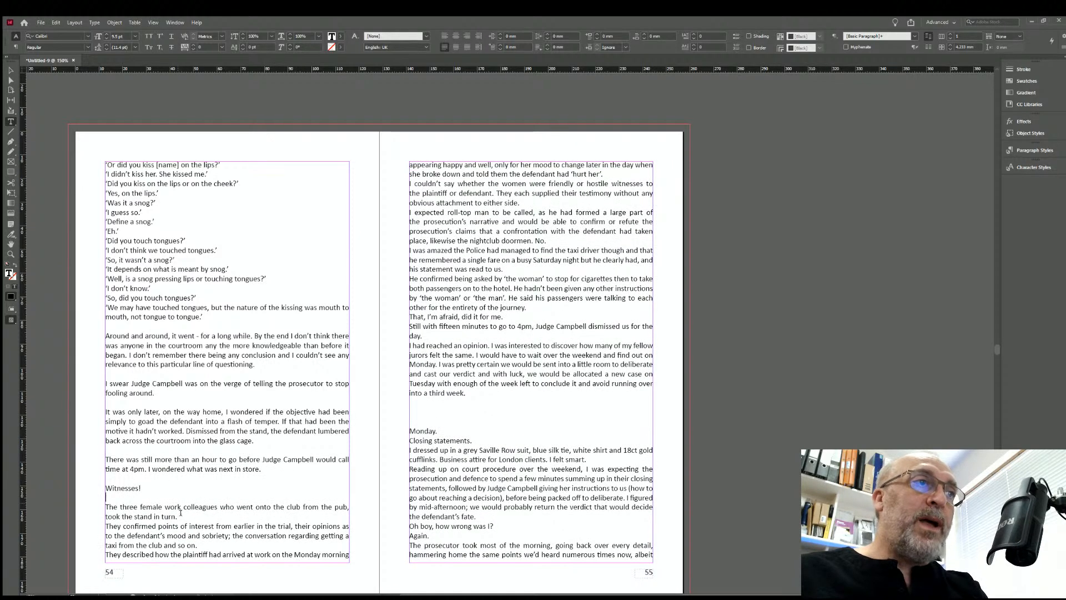
pyautogui.click(179, 511)
pyautogui.press('Return')
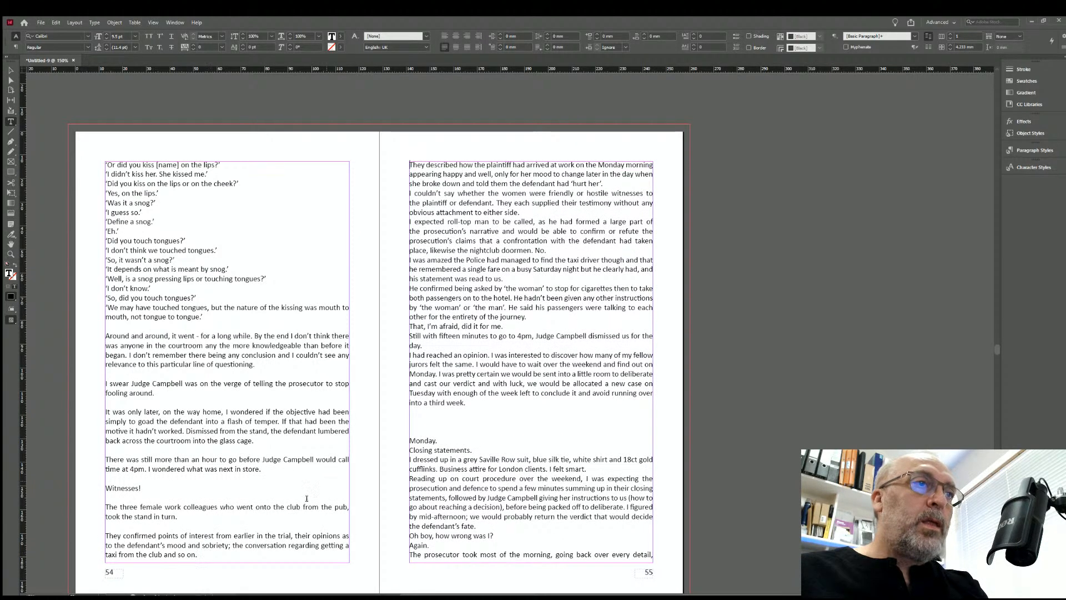
# On page 55, insert blank lines after the paragraphs ending "'hurt her'.", "attachment to either side." and "nightclub doormen. No.".
pyautogui.click(604, 184)
pyautogui.press('Return')
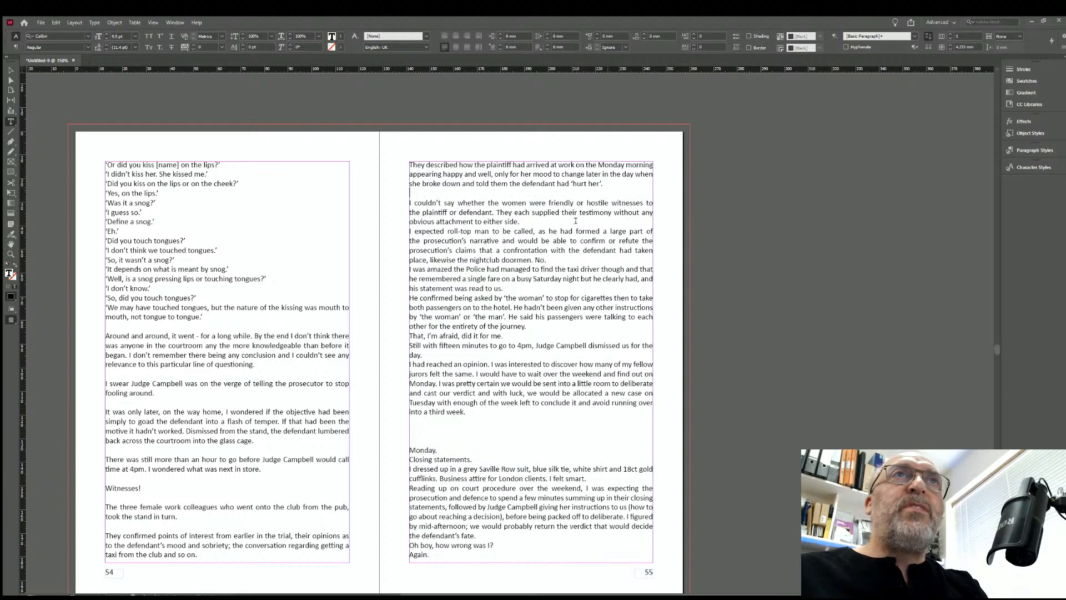
pyautogui.click(529, 225)
pyautogui.press('Return')
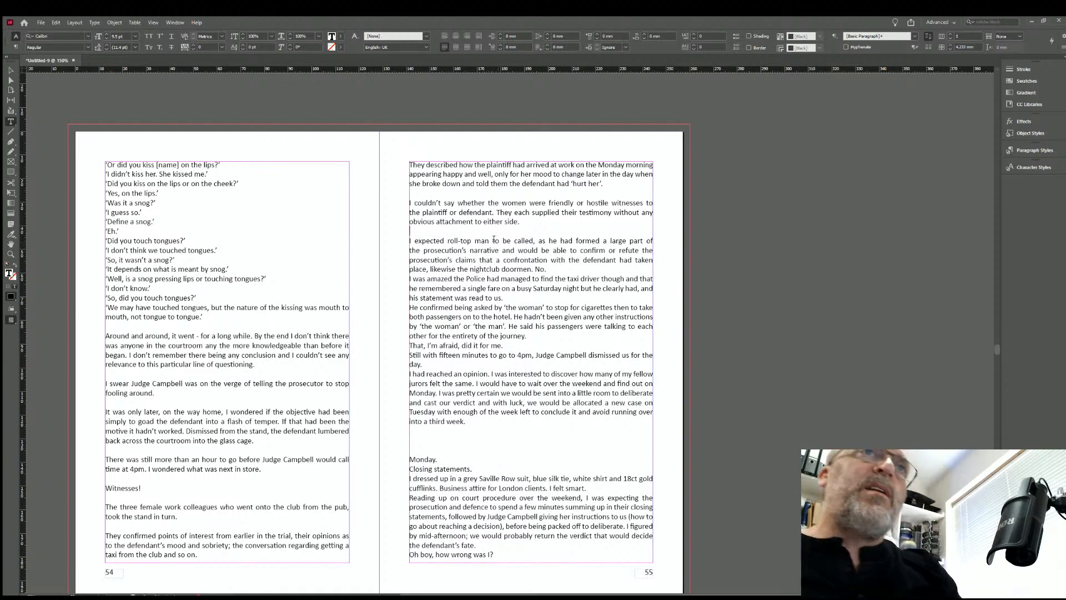
pyautogui.click(546, 268)
pyautogui.press('Return')
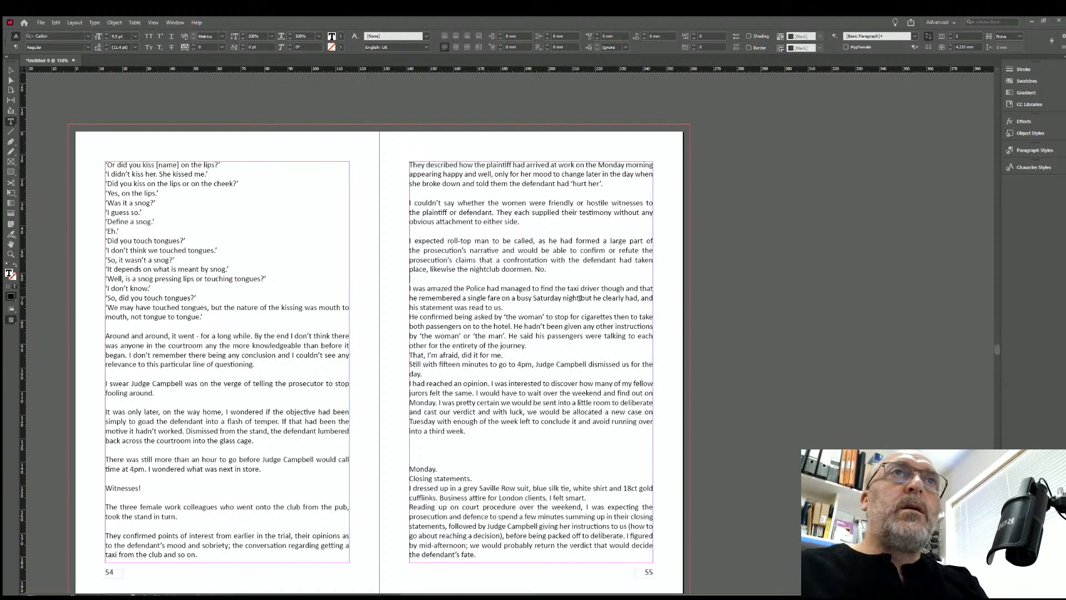
# On page 55, insert blank lines after the paragraphs ending "read to us.", "of the journey.", "did it for me." and "dismissed us for the day.".
pyautogui.click(503, 307)
pyautogui.press('Return')
pyautogui.click(527, 356)
pyautogui.press('Return')
pyautogui.click(506, 371)
pyautogui.press('Return')
pyautogui.click(427, 402)
pyautogui.press('Return')
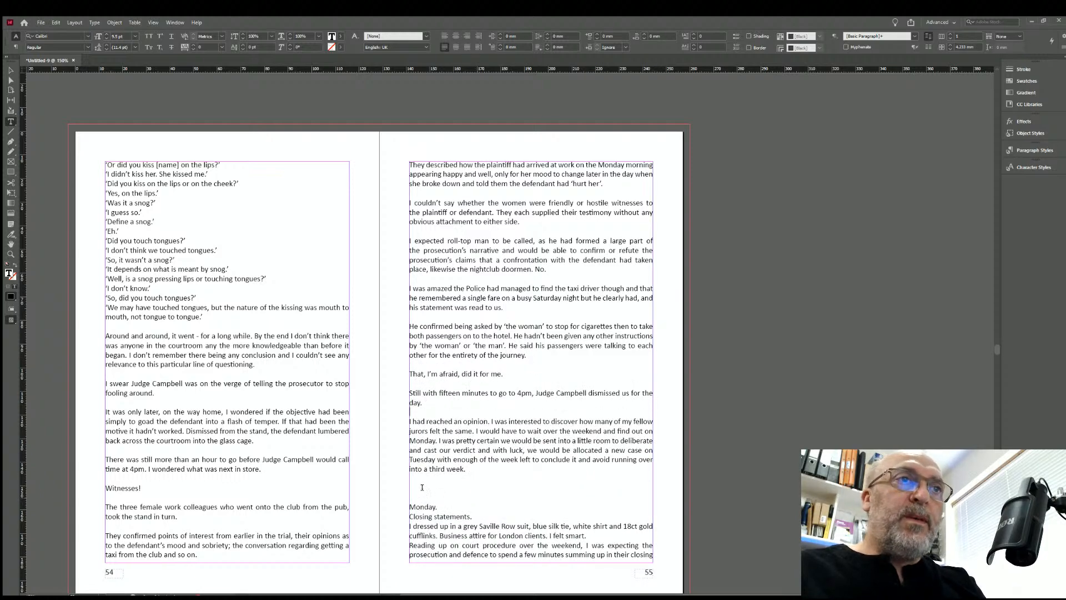
# Remove the two extra blank lines above "Monday." and insert blank lines after "Closing statements." and "I felt smart.".
pyautogui.press('Delete')
pyautogui.press('Delete')
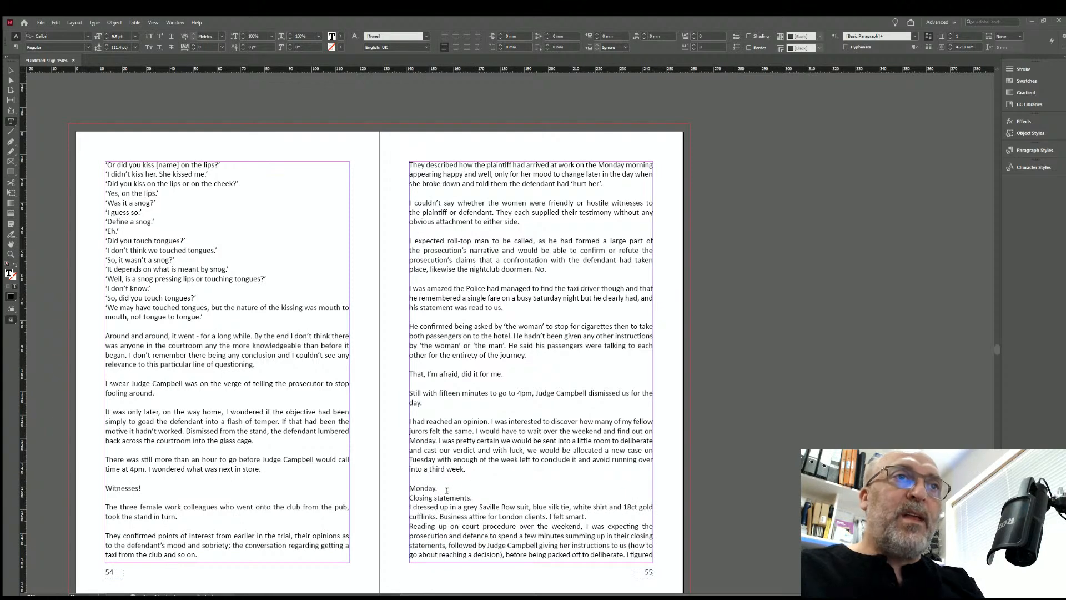
pyautogui.click(474, 498)
pyautogui.press('Return')
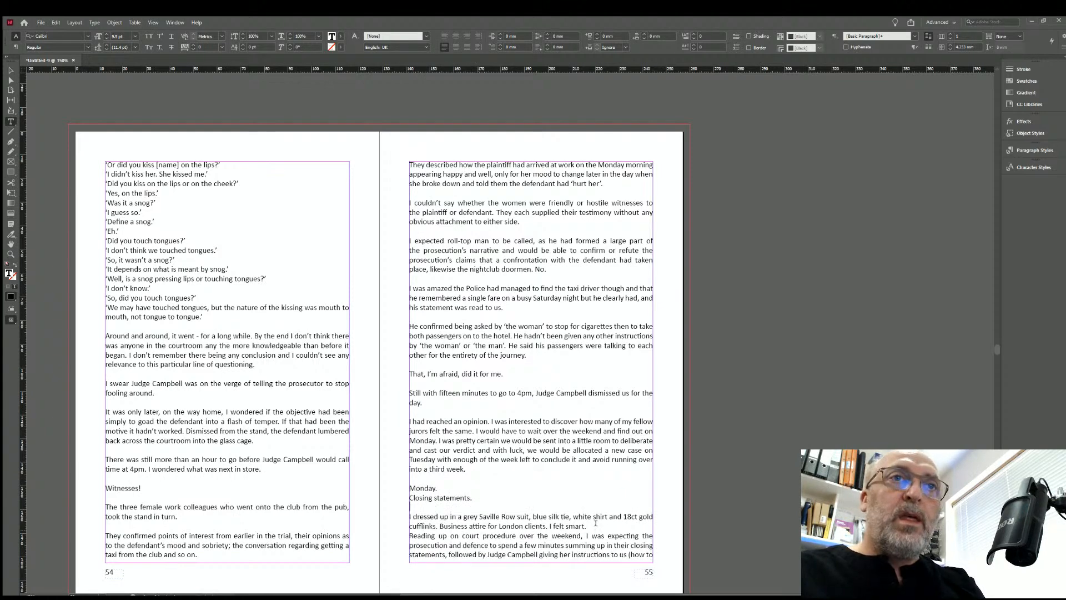
pyautogui.click(589, 525)
pyautogui.press('Return')
# On page 56, insert blank lines after the lines ending "the defendant's fate.", "how wrong was I?" and "Again.".
pyautogui.scroll(-10, 340, 458)
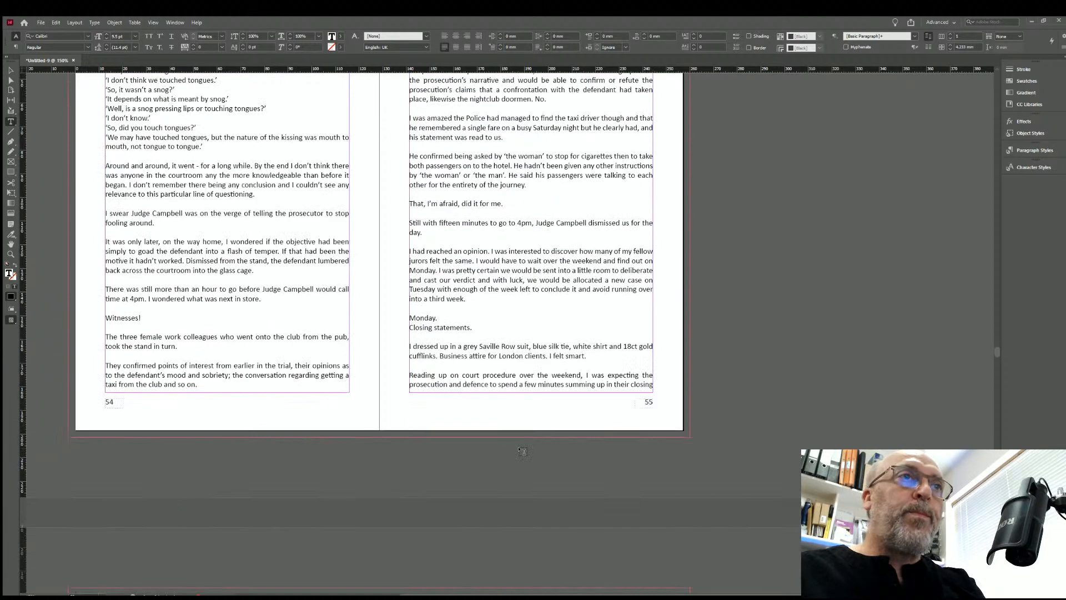
pyautogui.scroll(-3, 340, 459)
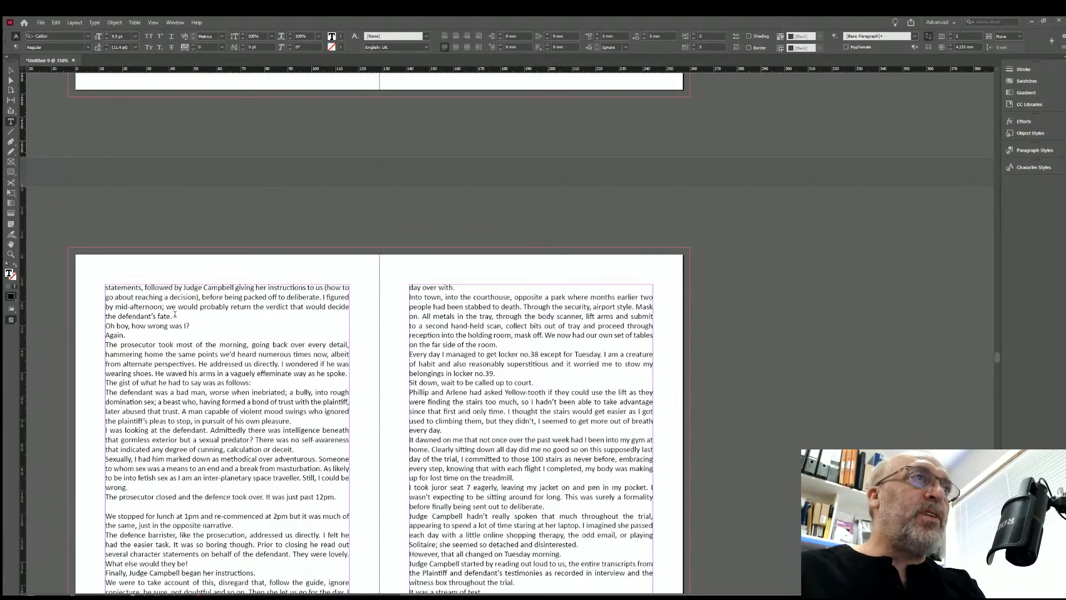
pyautogui.click(175, 316)
pyautogui.press('Return')
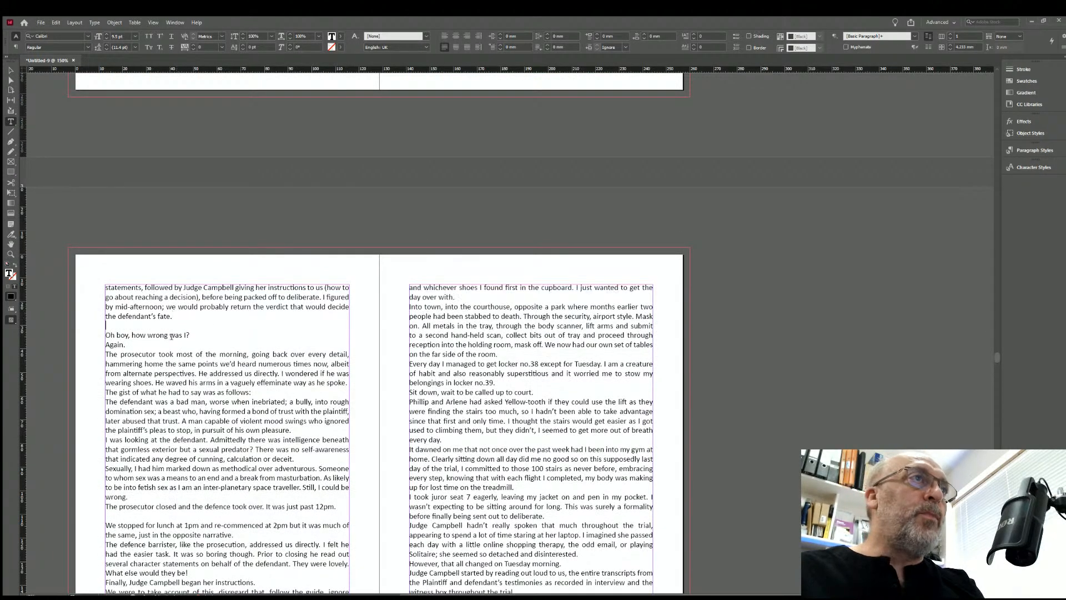
pyautogui.click(191, 334)
pyautogui.press('Return')
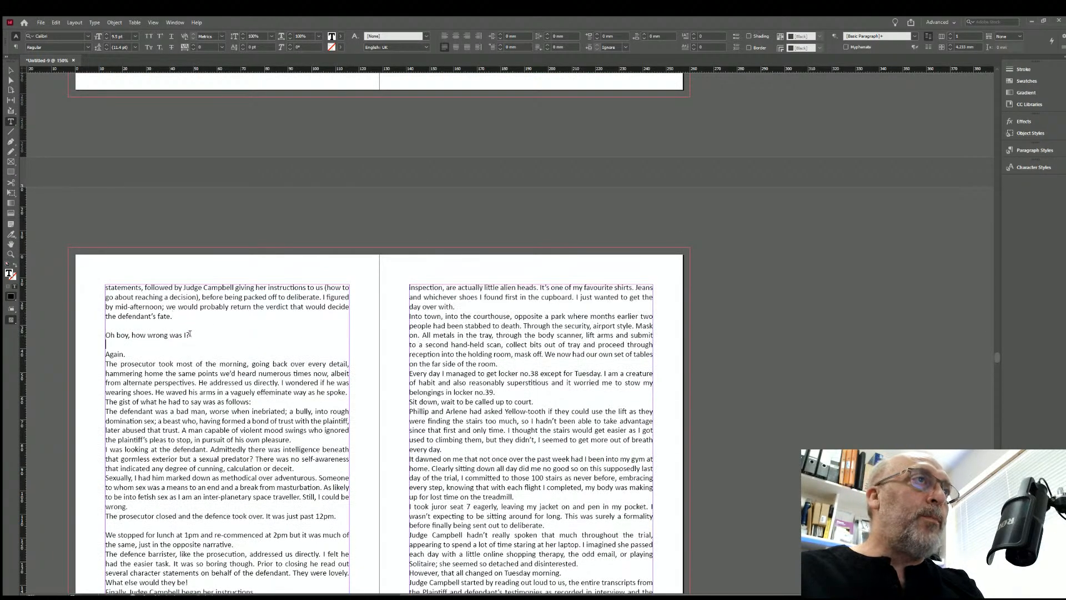
pyautogui.click(131, 351)
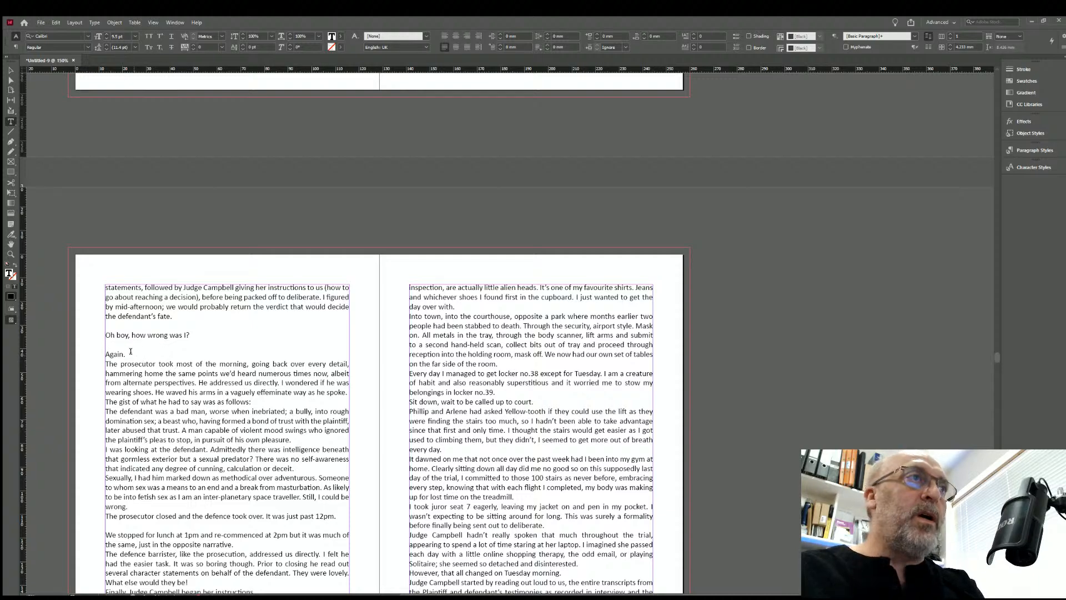
pyautogui.press('Return')
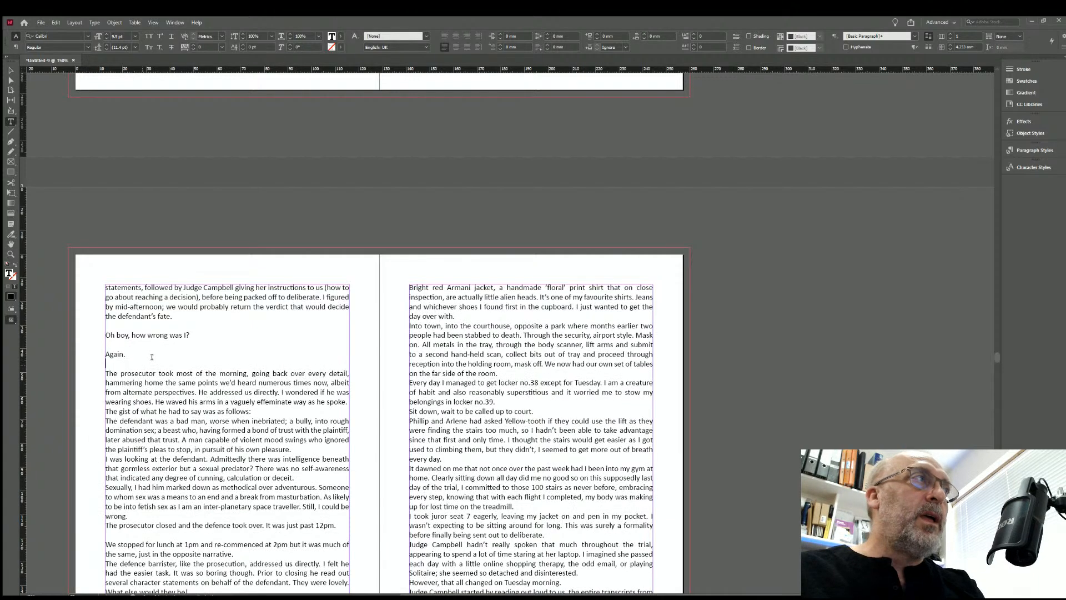
# On page 56, insert blank lines after the paragraphs ending "was as follows:", "his own pleasure." and "calculation or deceit.".
pyautogui.click(254, 411)
pyautogui.press('Return')
pyautogui.click(291, 459)
pyautogui.press('Return')
pyautogui.click(304, 497)
pyautogui.press('Return')
# On page 56, insert blank lines after the paragraphs ending "I could be wrong.", "opposite narrative.", "What else would they be!" and "began her instructions.".
pyautogui.scroll(-3, 159, 431)
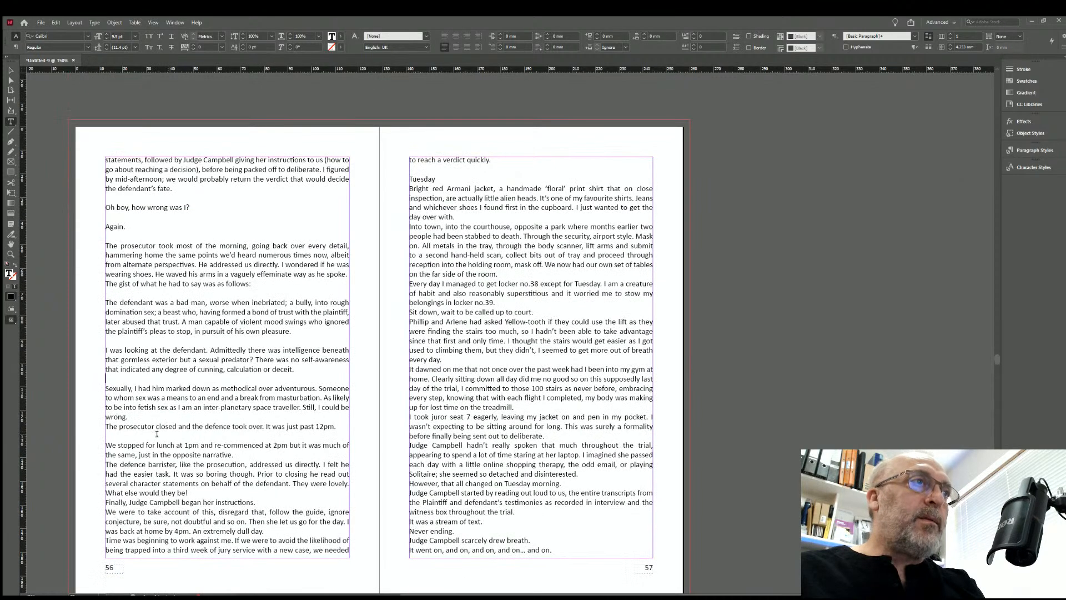
pyautogui.click(129, 416)
pyautogui.press('Return')
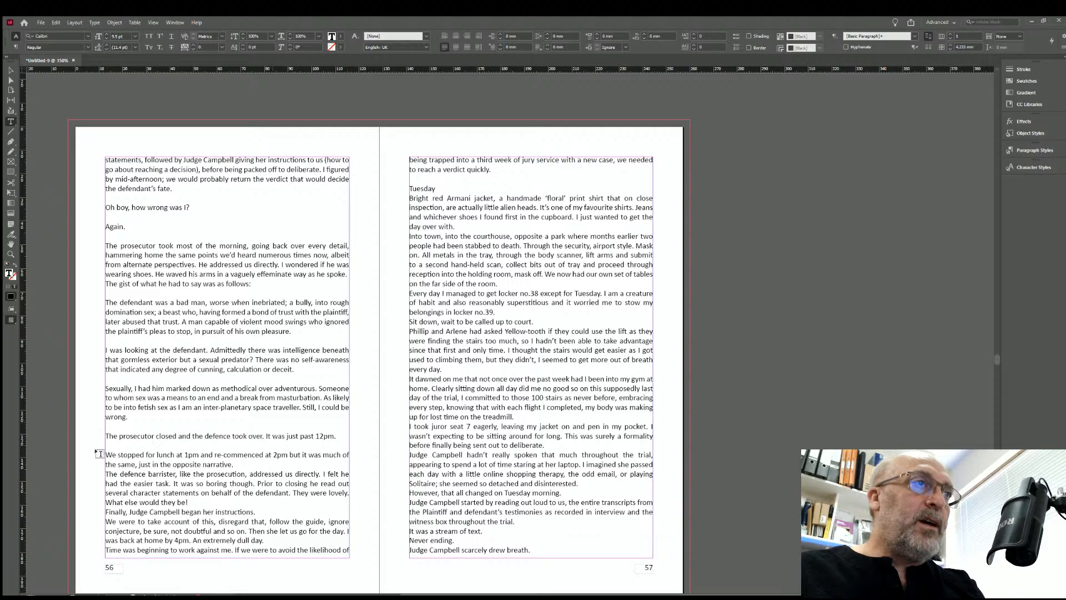
pyautogui.click(242, 463)
pyautogui.press('Return')
pyautogui.click(189, 511)
pyautogui.press('Return')
pyautogui.click(260, 529)
pyautogui.press('Return')
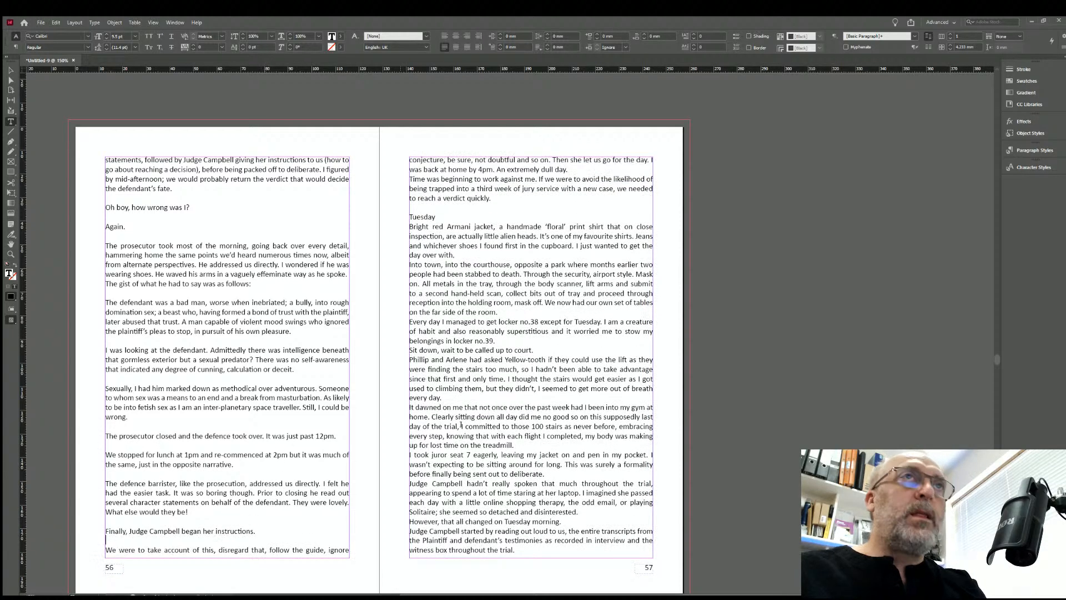
# On page 57, insert blank lines after the paragraphs ending "An extremely dull day.", "day over with." and "far side of the room.".
pyautogui.scroll(3, 461, 425)
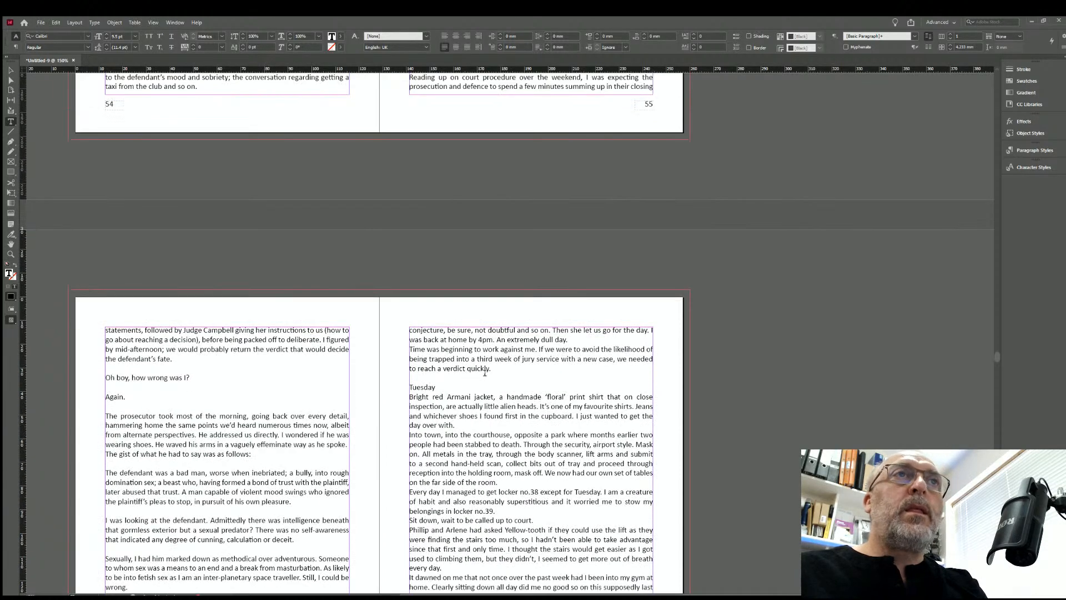
pyautogui.click(569, 338)
pyautogui.press('Return')
pyautogui.click(456, 434)
pyautogui.press('Return')
pyautogui.click(506, 498)
pyautogui.press('Return')
# On page 57, insert blank lines after the paragraphs ending "locker no.39.", "called up to court." and "out of breath every day.".
pyautogui.scroll(-3, 515, 412)
pyautogui.click(500, 369)
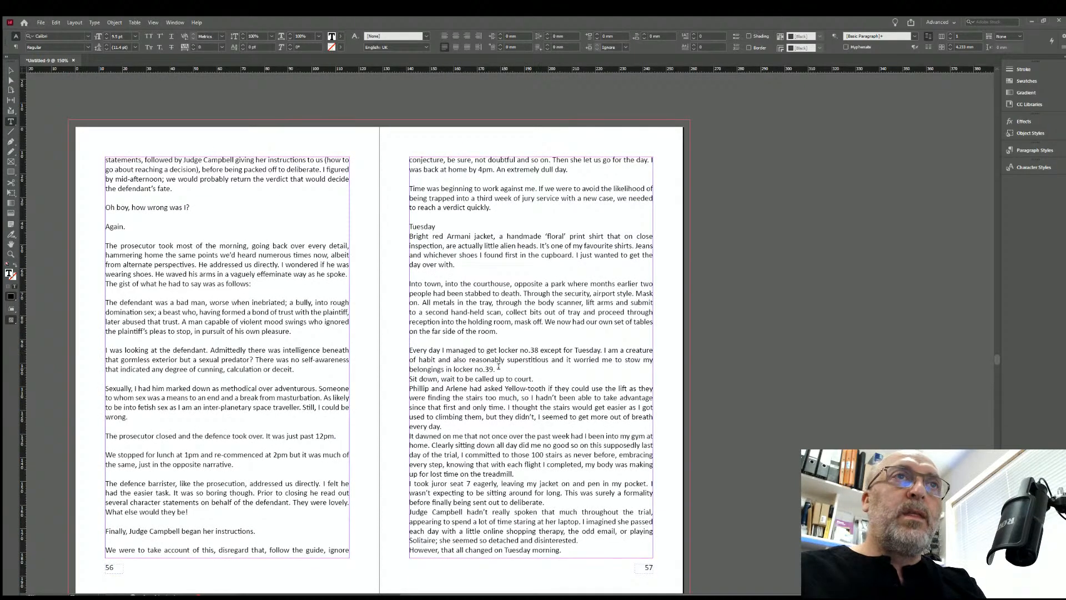
pyautogui.press('Return')
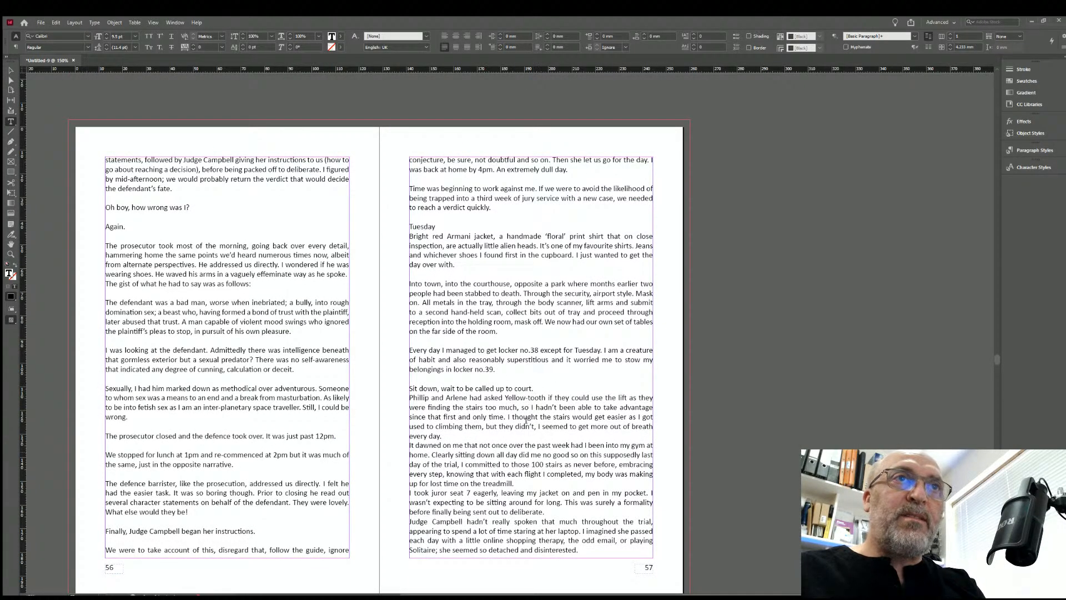
pyautogui.press('Return')
pyautogui.click(446, 442)
pyautogui.press('Return')
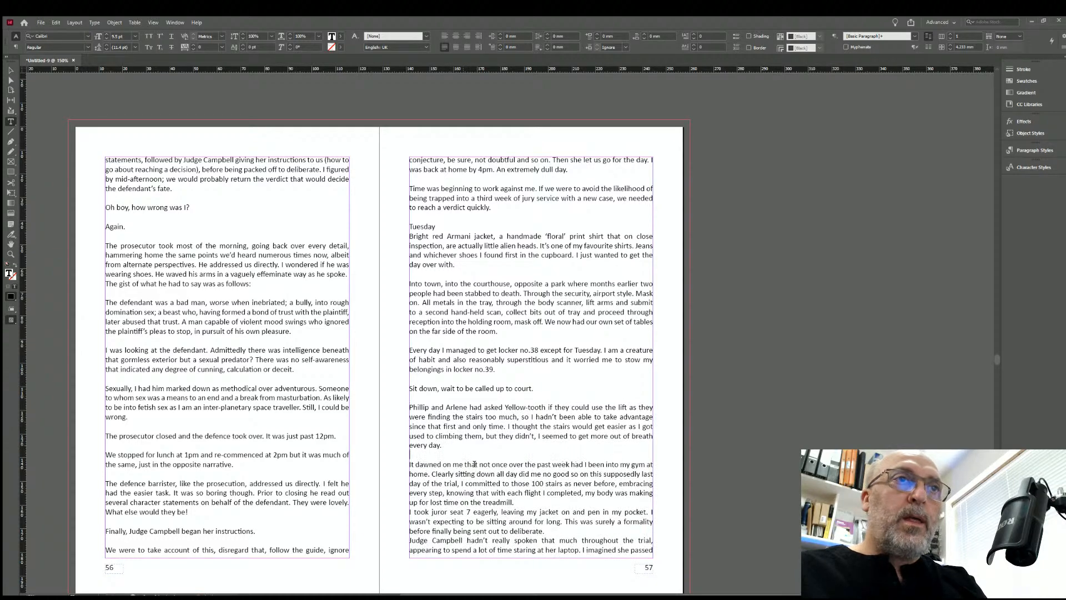
# On page 57, insert blank lines after the paragraphs ending "on the treadmill." and "sent out to deliberate.".
pyautogui.click(517, 500)
pyautogui.press('Return')
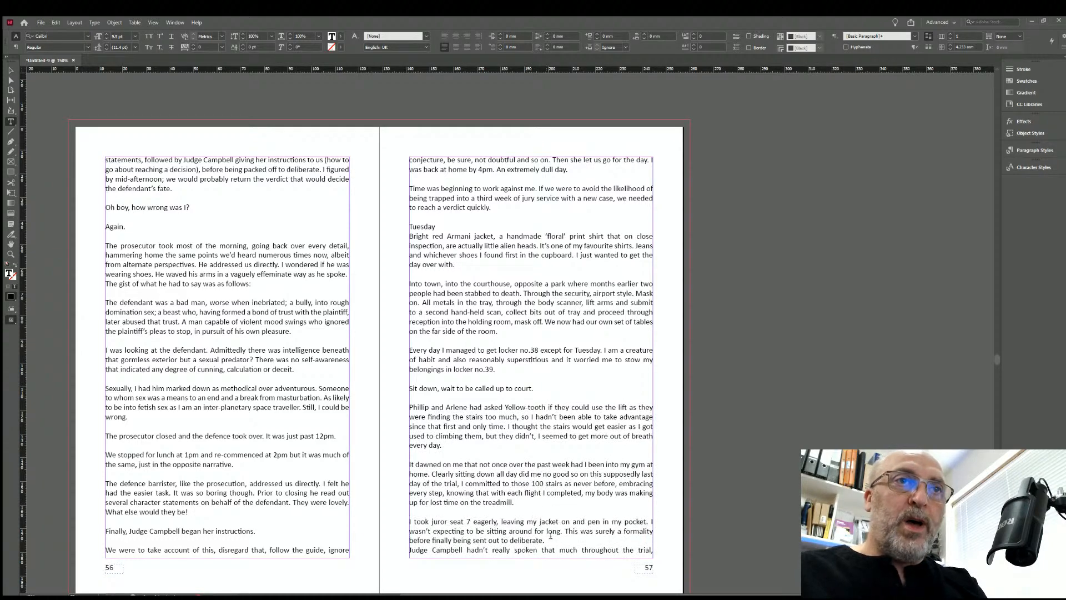
pyautogui.scroll(-3, 551, 538)
pyautogui.click(546, 455)
pyautogui.press('Return')
# On page 58, insert blank lines after the paragraphs ending "detached and disinterested.", "changed on Tuesday morning." and "throughout the trial.".
pyautogui.scroll(-12, 284, 385)
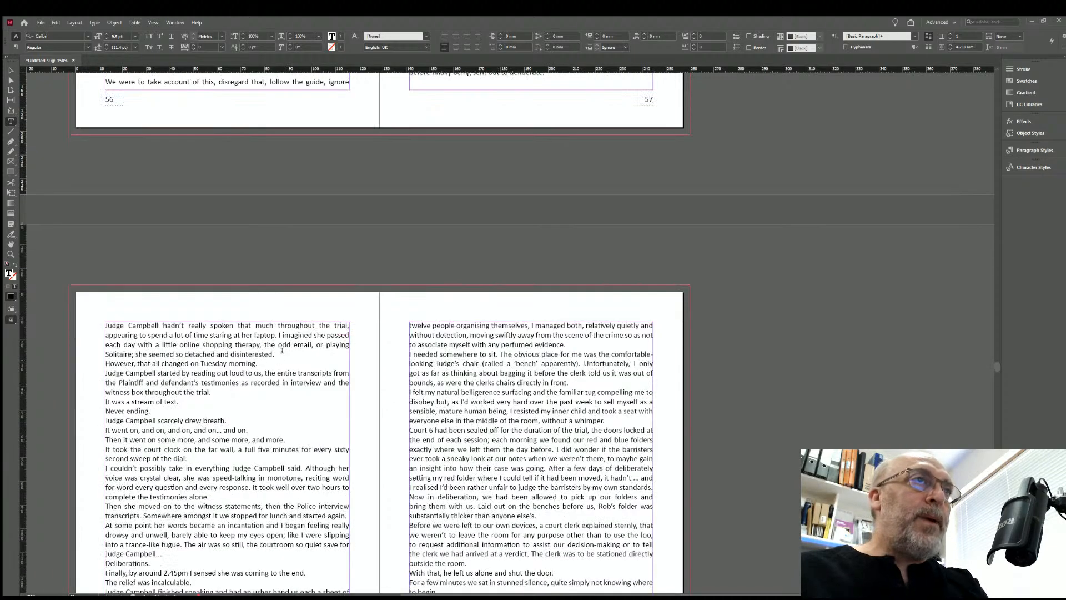
pyautogui.click(274, 353)
pyautogui.press('Return')
pyautogui.click(259, 372)
pyautogui.press('Return')
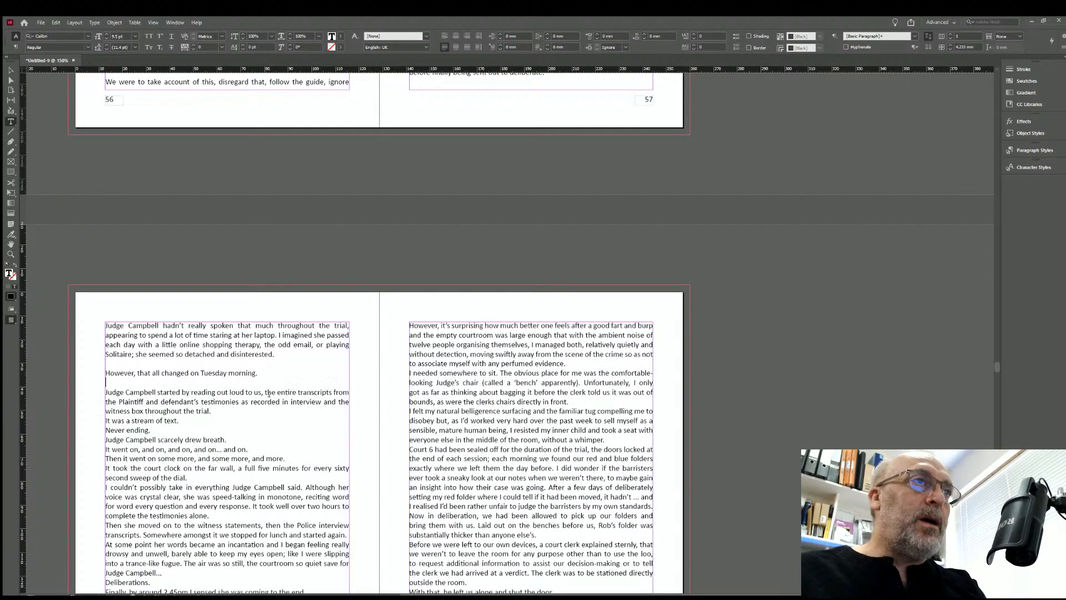
pyautogui.click(213, 411)
pyautogui.press('Return')
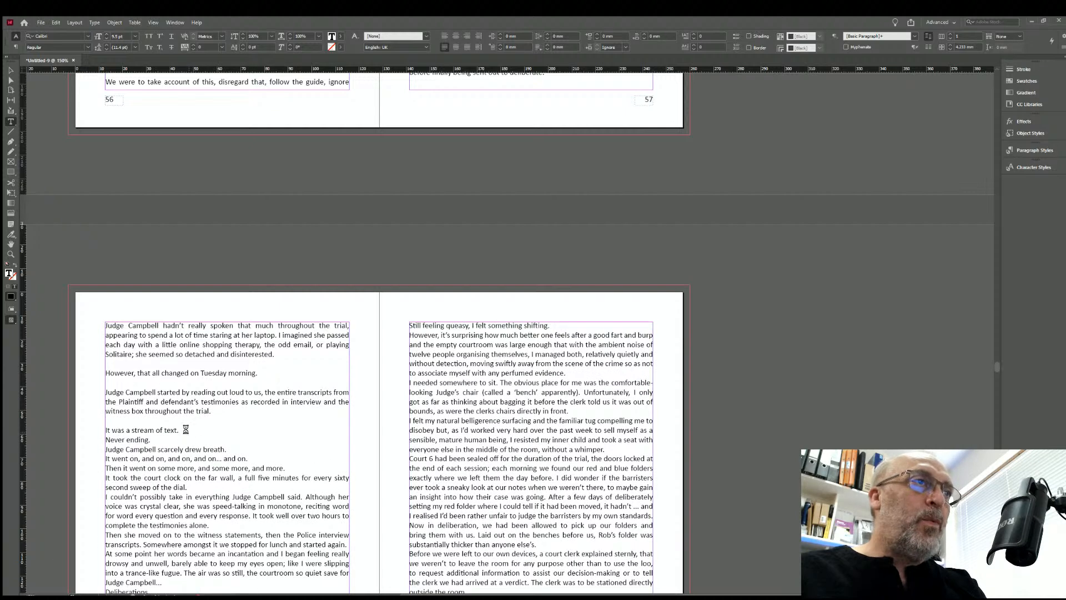
# On page 58, insert blank lines after the paragraphs ending "a stream of text.", "Never ending." and "scarcely drew breath.".
pyautogui.click(186, 429)
pyautogui.press('Return')
pyautogui.click(151, 448)
pyautogui.press('Return')
pyautogui.click(226, 467)
pyautogui.press('Return')
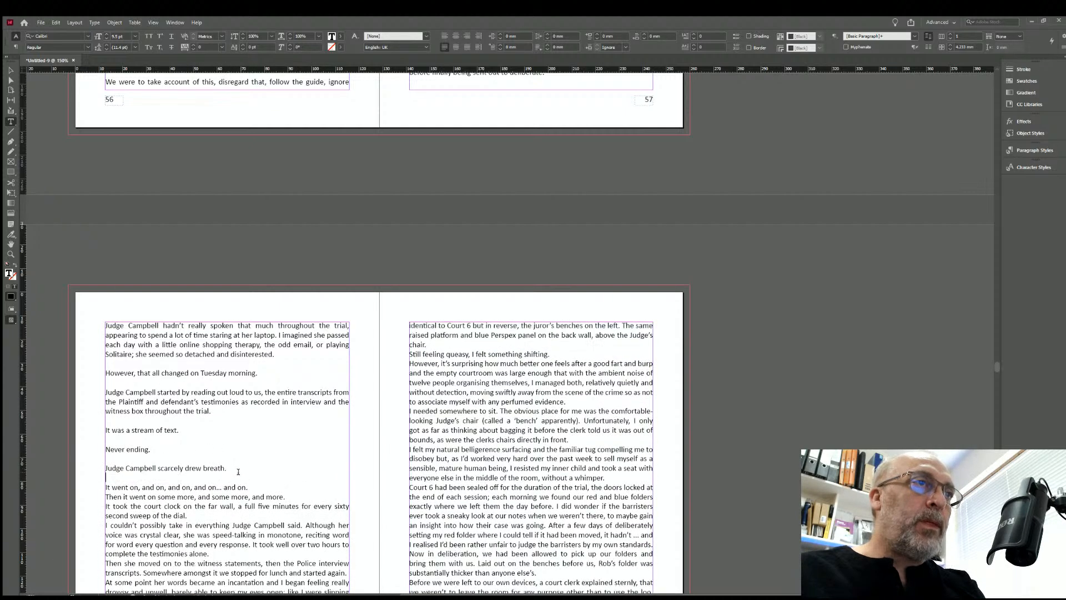
# On page 58, insert blank lines after the paragraphs ending "and on... and on.", "some more, and more." and "sweep of the dial.".
pyautogui.click(247, 487)
pyautogui.press('Return')
pyautogui.click(286, 506)
pyautogui.press('Return')
pyautogui.scroll(-1, 311, 471)
pyautogui.scroll(-4, 311, 472)
pyautogui.click(199, 321)
pyautogui.press('Return')
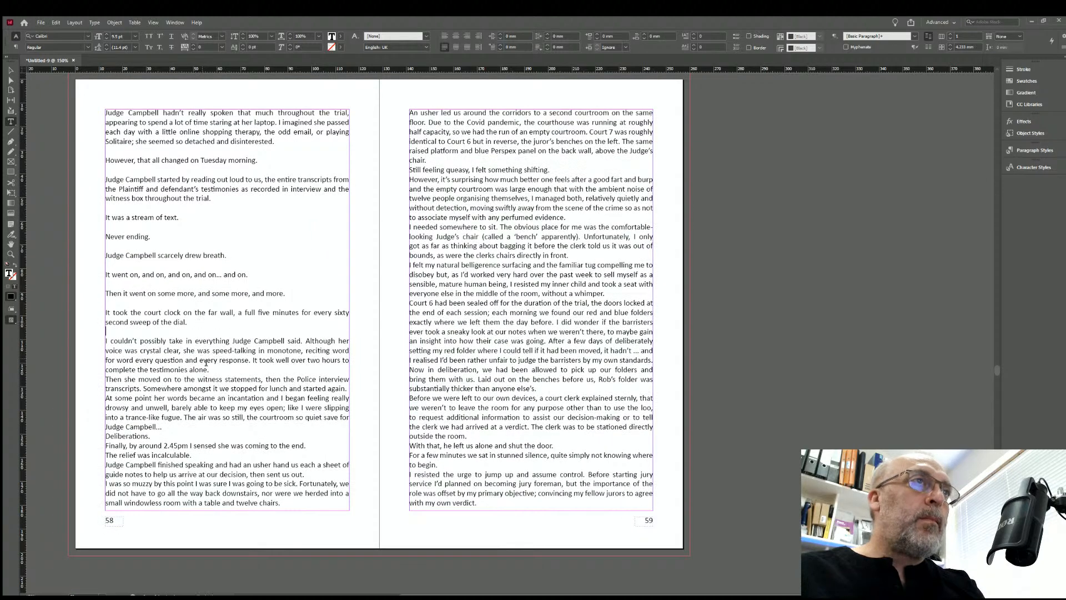
# On page 58, insert blank lines after "the testimonies alone.", the paragraph about slipping into a trance-like fugue, "Deliberations." and "The relief was incalculable.".
pyautogui.click(210, 369)
pyautogui.press('Return')
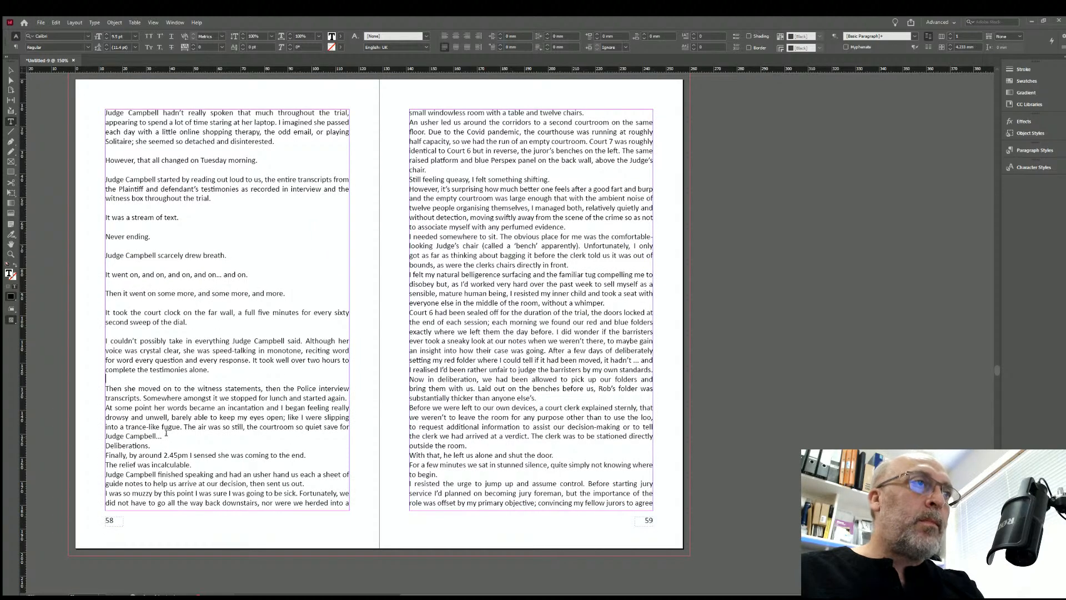
pyautogui.click(166, 432)
pyautogui.press('Return')
pyautogui.click(156, 454)
pyautogui.press('Return')
pyautogui.click(198, 481)
pyautogui.press('Return')
# On page 59, insert blank lines after the paragraphs ending "then sent us out.", "twelve chairs." and "above the Judge's chair.".
pyautogui.scroll(3, 658, 188)
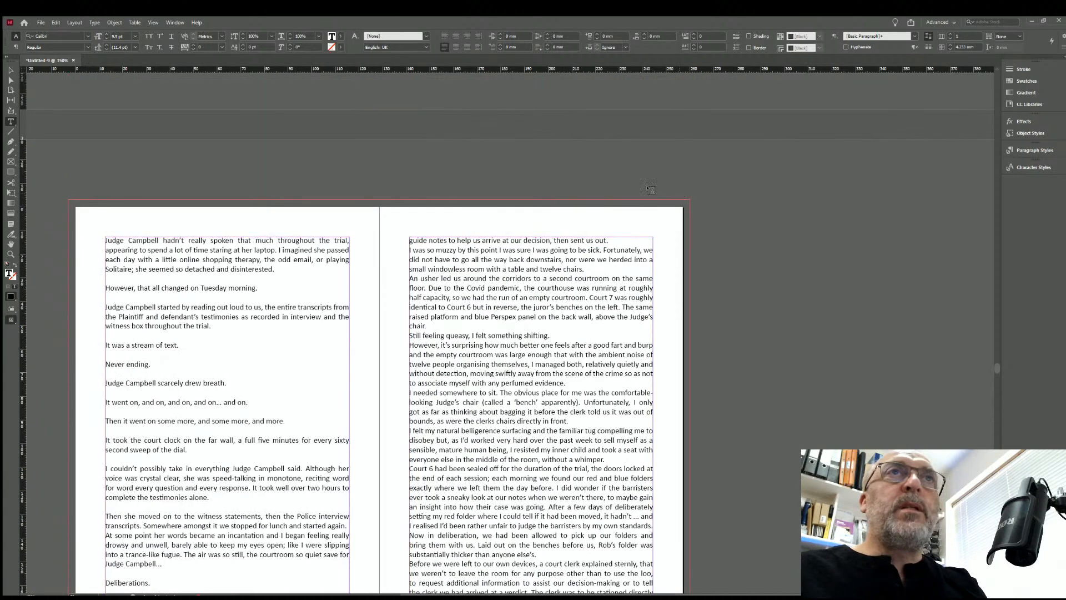
pyautogui.click(611, 240)
pyautogui.press('Return')
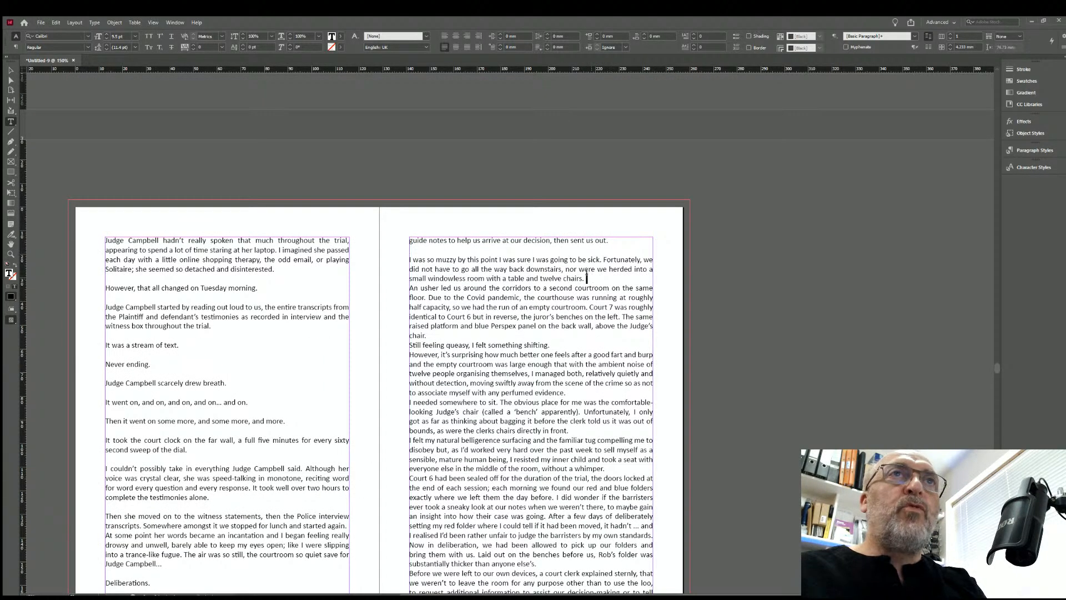
pyautogui.press('Return')
pyautogui.click(434, 343)
pyautogui.press('Return')
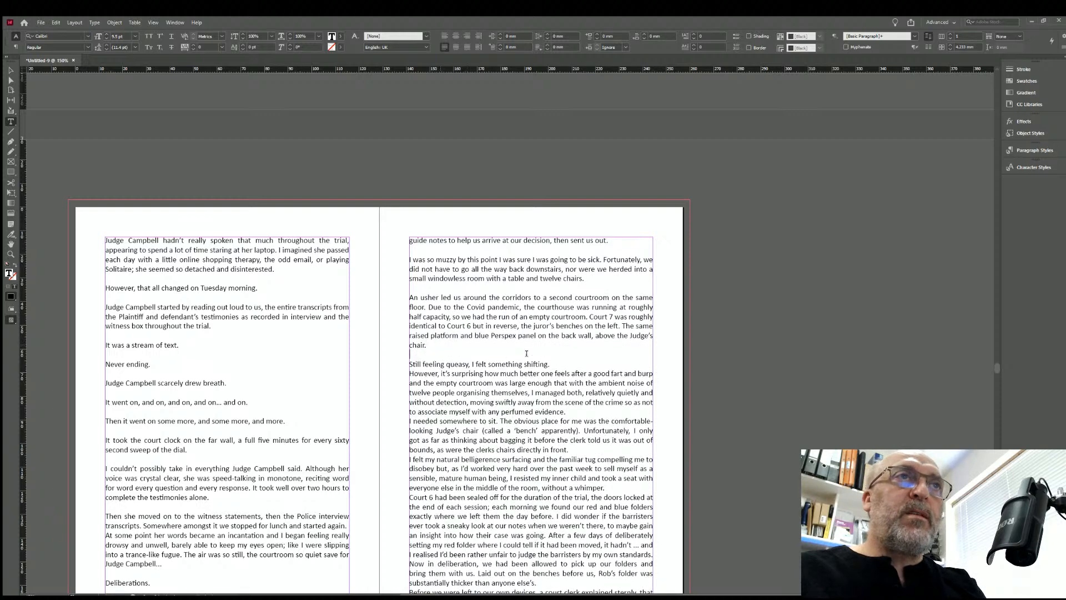
# On page 59, insert blank lines after the paragraphs ending "I felt something shifting." and "any perfumed evidence.".
pyautogui.click(563, 364)
pyautogui.press('Return')
pyautogui.click(569, 421)
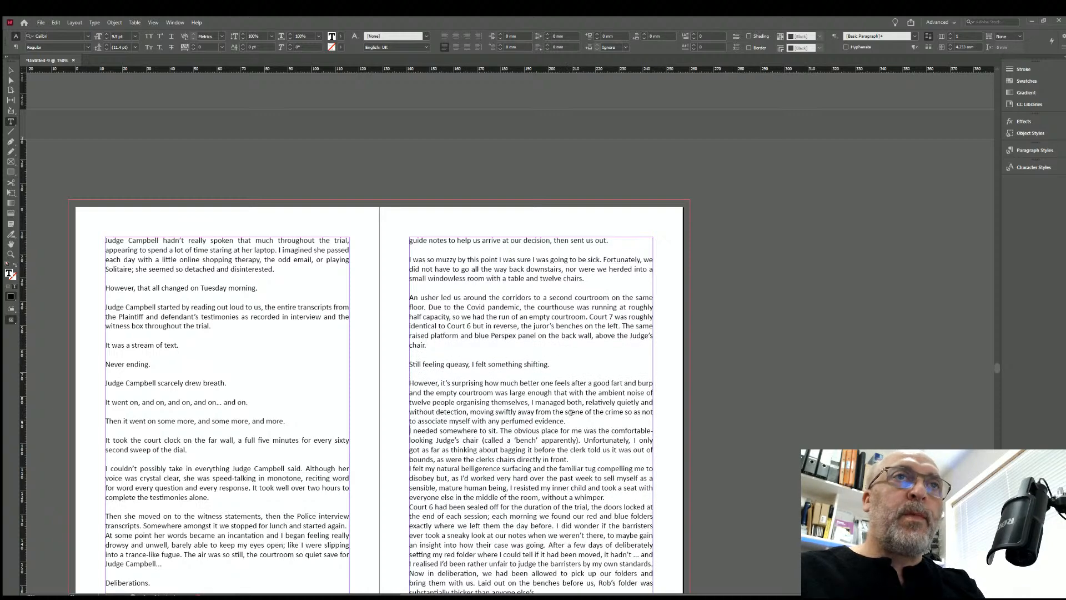
pyautogui.scroll(-3, 568, 421)
pyautogui.press('Return')
pyautogui.press('Return')
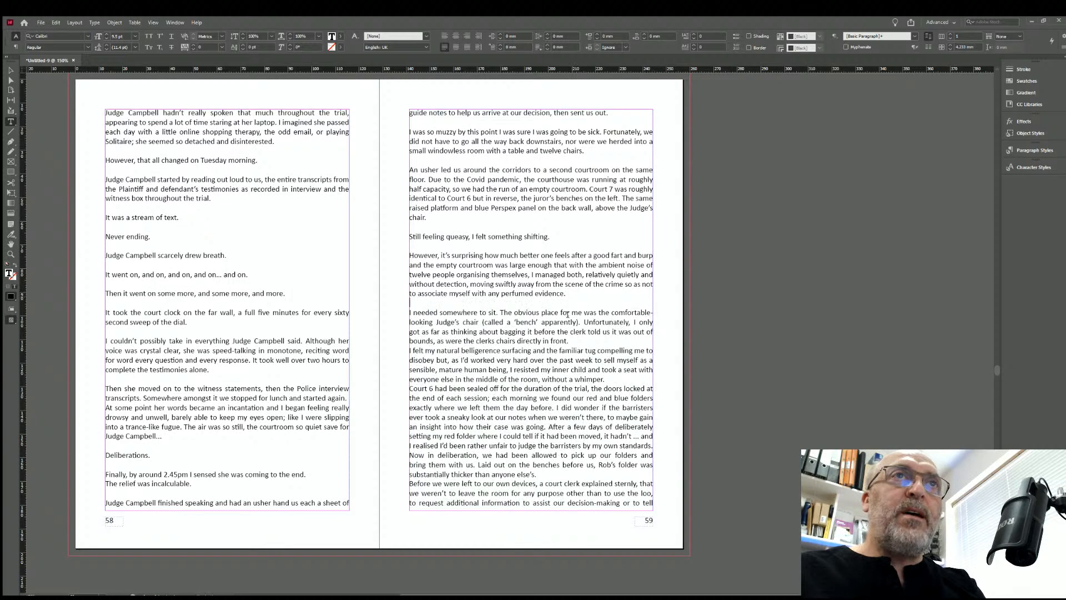
# On page 59, insert blank lines after the paragraphs ending "chairs directly in front.", "without a whimper." and "thicker than anyone else's.".
pyautogui.click(571, 340)
pyautogui.press('Return')
pyautogui.click(607, 387)
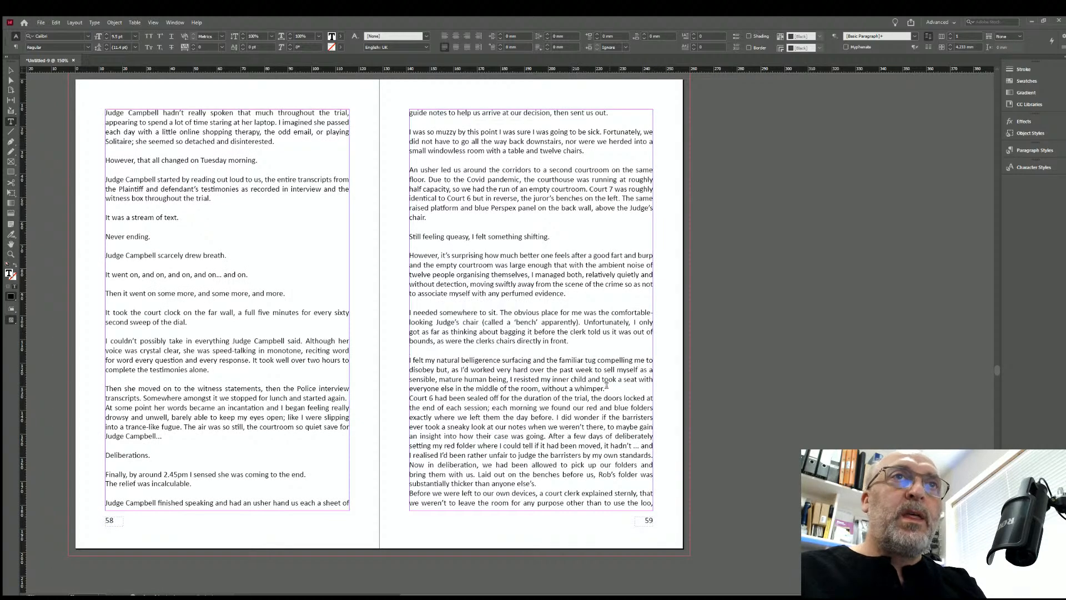
pyautogui.press('Return')
pyautogui.click(541, 492)
pyautogui.press('Return')
# On page 60, insert blank lines after the paragraphs ending "outside the room.", "shut the door.", "where to begin." and "my own verdict.".
pyautogui.scroll(-8, 338, 439)
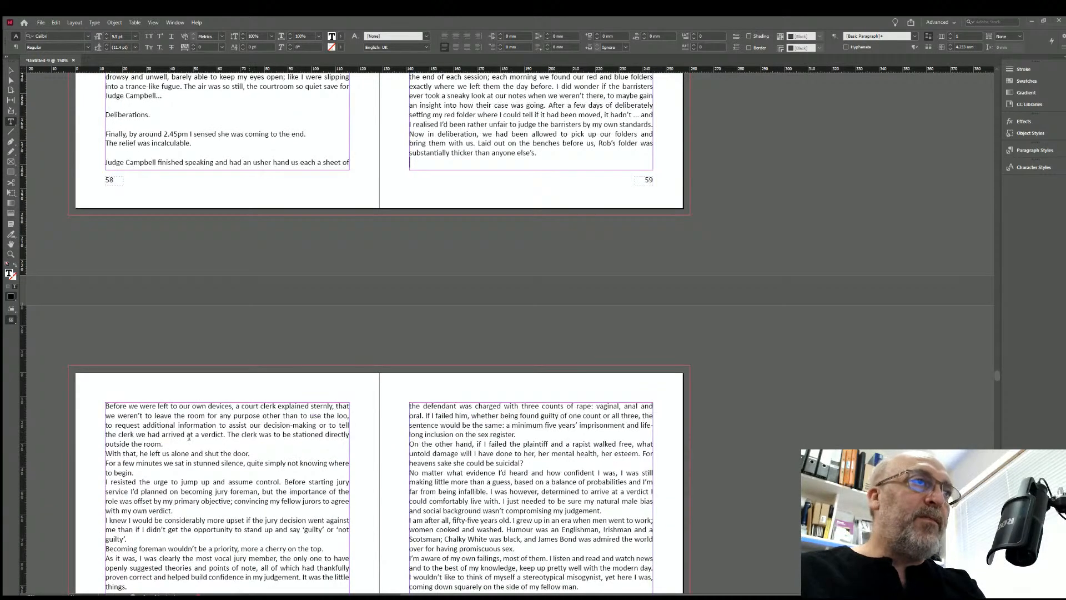
pyautogui.click(167, 444)
pyautogui.press('Return')
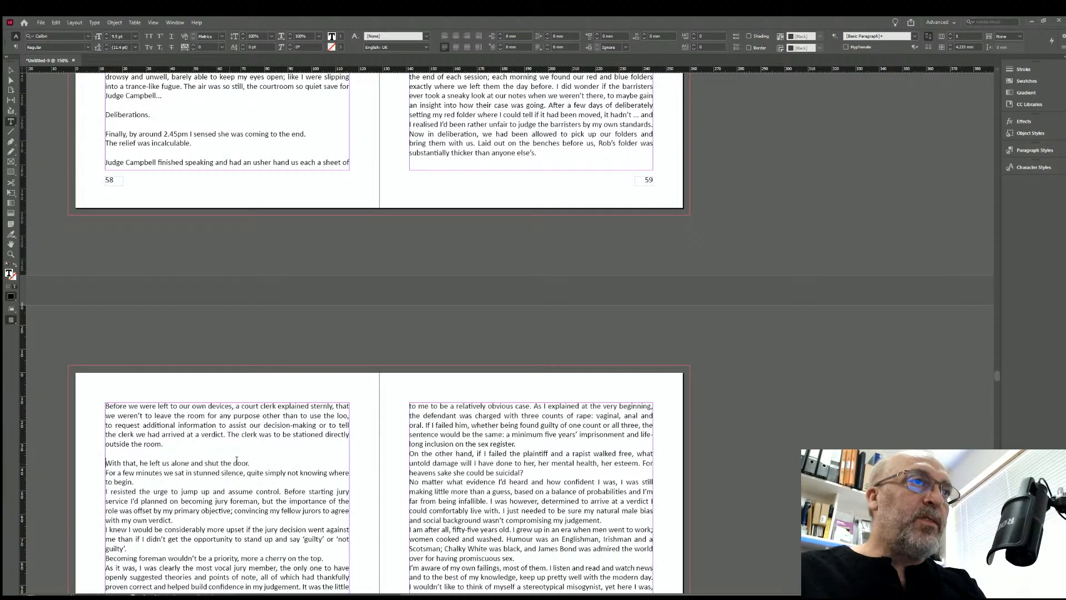
pyautogui.click(251, 461)
pyautogui.press('Return')
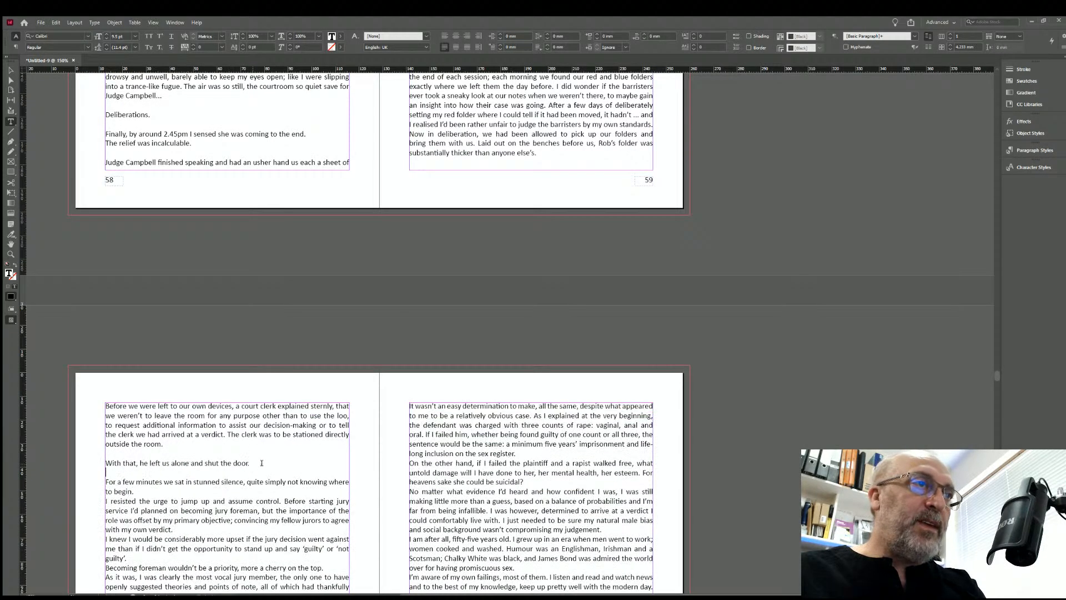
pyautogui.click(137, 490)
pyautogui.press('Return')
pyautogui.click(190, 536)
pyautogui.press('Return')
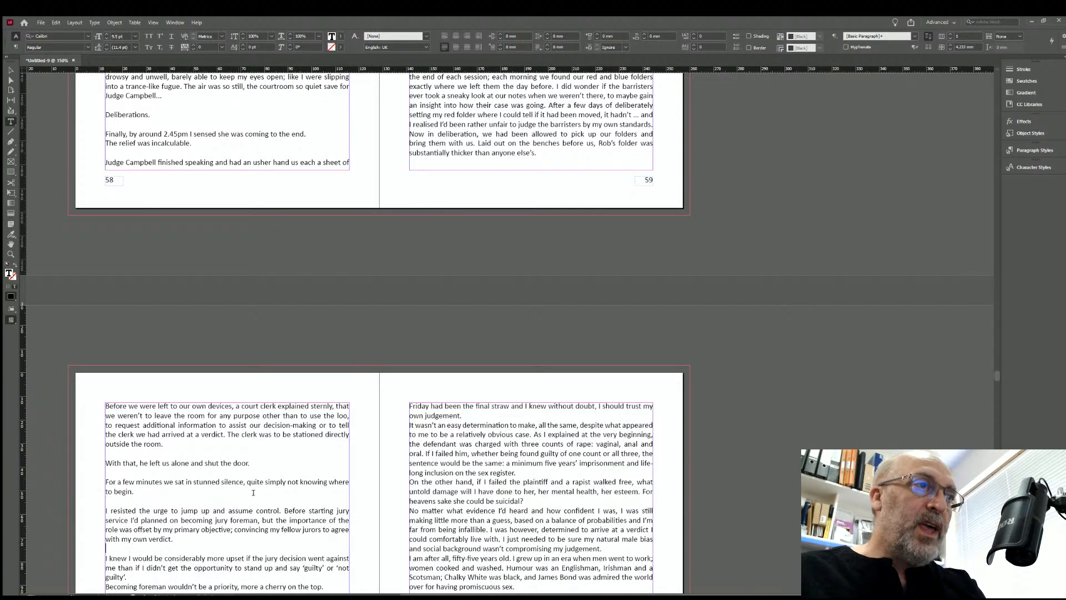
# On page 60, insert blank lines after the paragraphs ending "'guilty' or 'not guilty'.", "cherry on the top." and "the little things.".
pyautogui.scroll(-3, 166, 444)
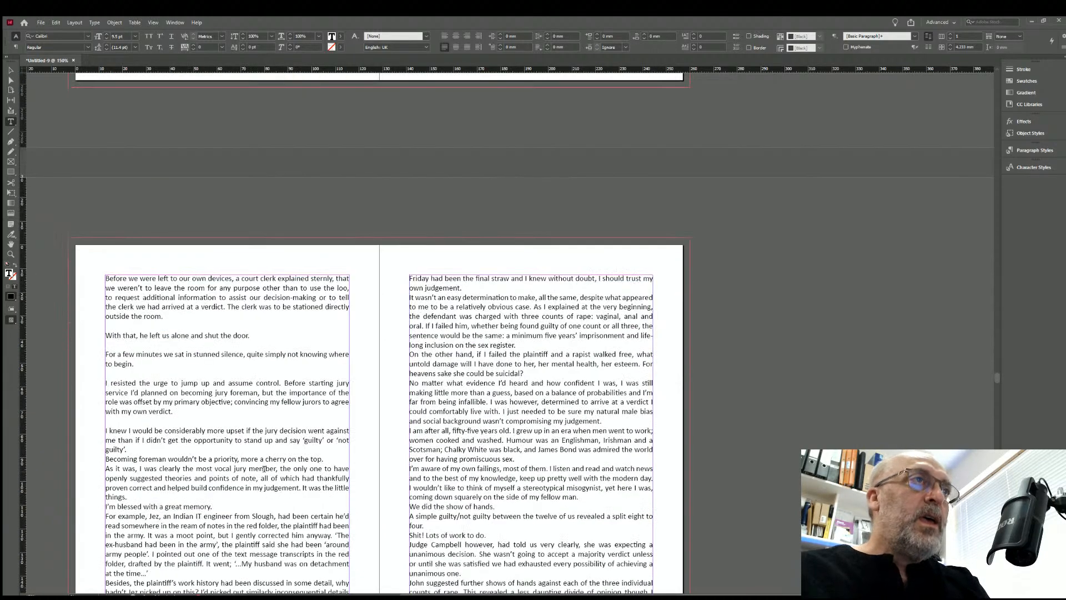
pyautogui.click(140, 449)
pyautogui.press('Return')
pyautogui.click(129, 505)
pyautogui.press('Return')
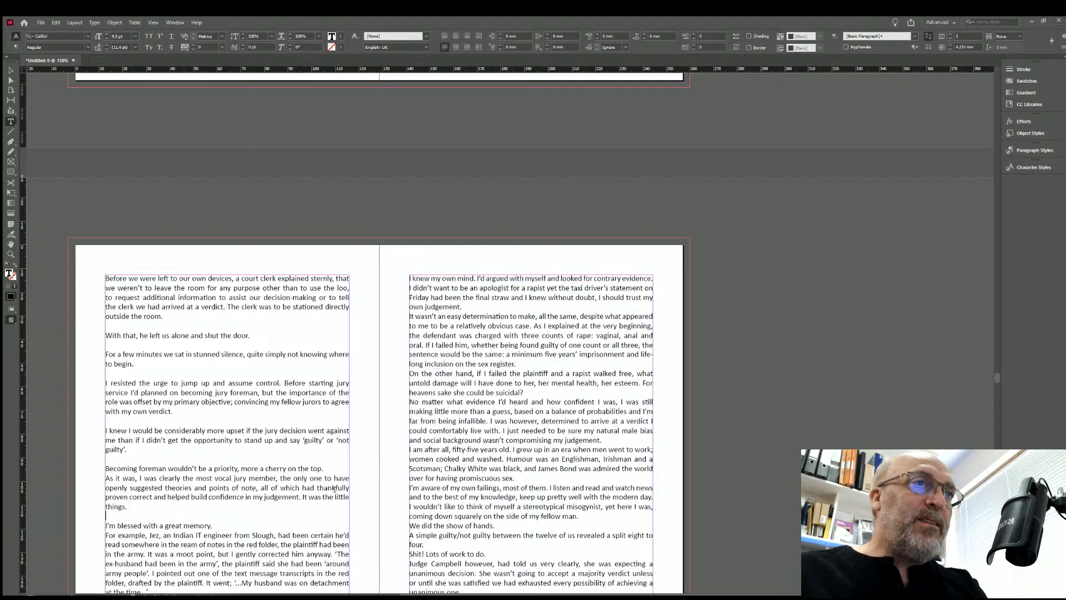
pyautogui.click(325, 466)
pyautogui.press('Return')
# On page 60, insert blank lines after the paragraphs ending "a great memory." and "at the time...'".
pyautogui.scroll(-4, 220, 387)
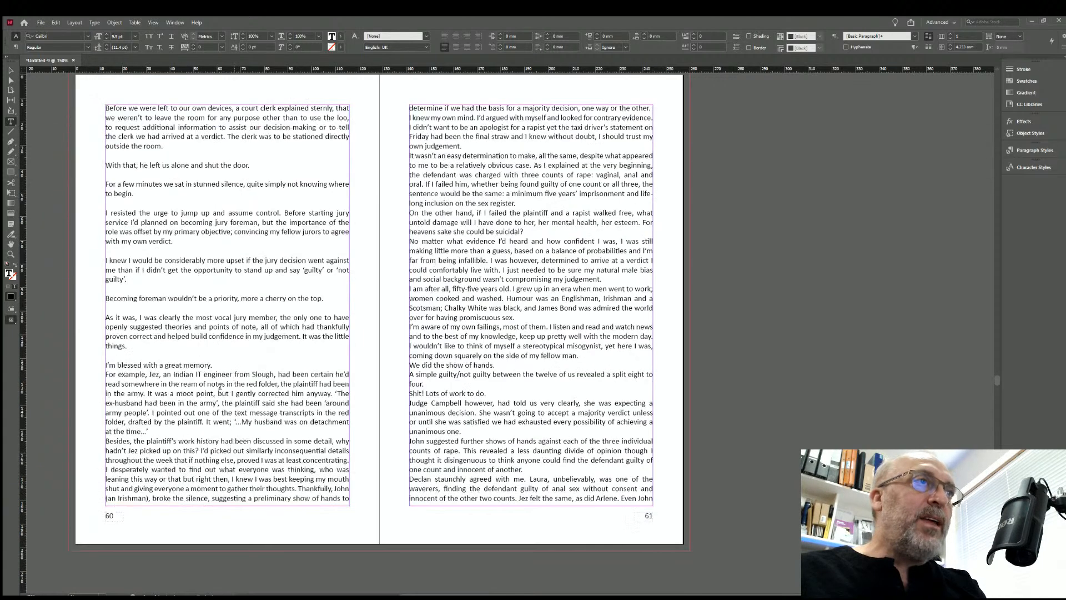
pyautogui.click(218, 364)
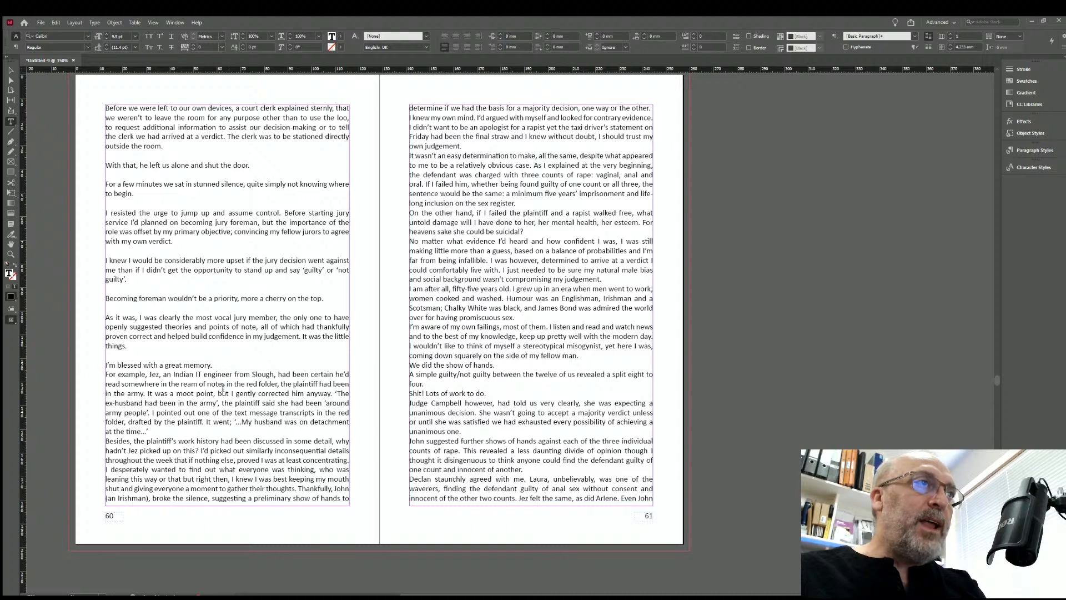
pyautogui.press('Return')
pyautogui.click(154, 440)
pyautogui.press('Return')
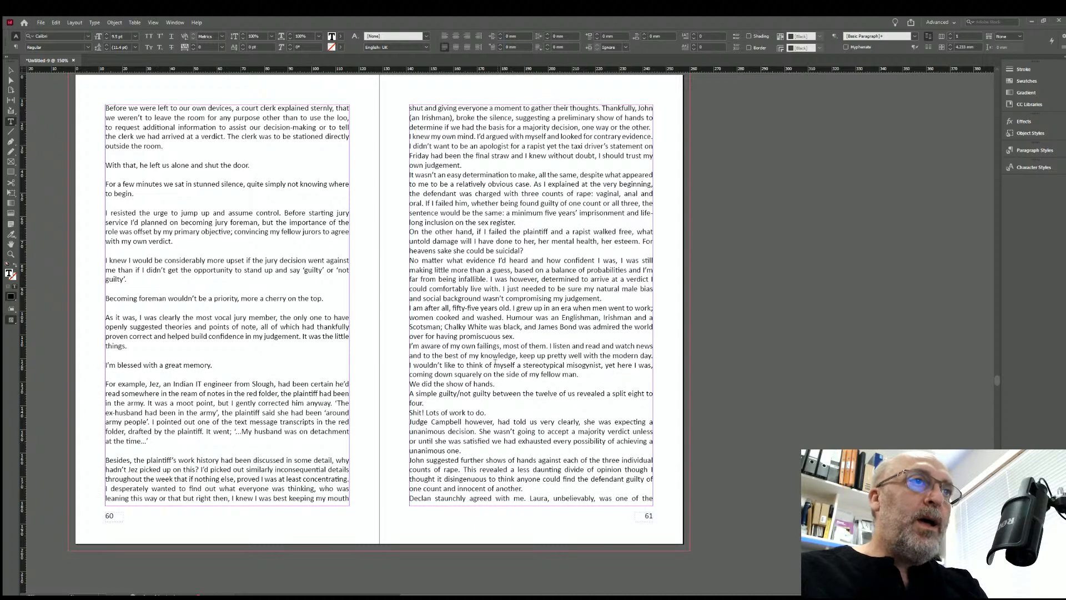
# On page 61, insert blank lines after the paragraphs ending "own judgement.", "on the sex register.", "could be suicidal?" and "compromising my judgement.".
pyautogui.scroll(3, 494, 362)
pyautogui.click(461, 291)
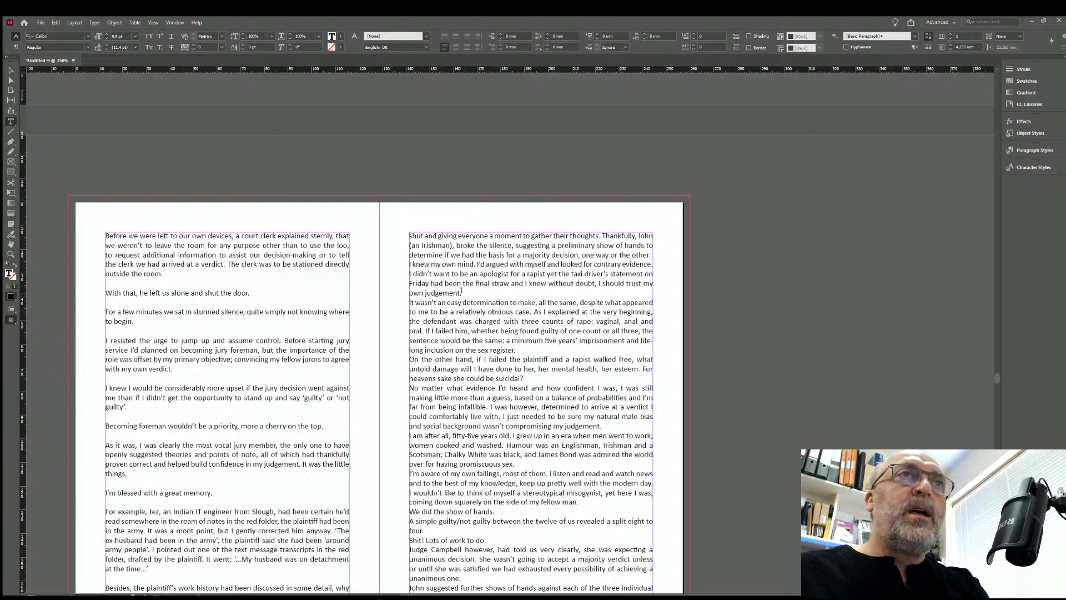
pyautogui.press('Return')
pyautogui.click(514, 358)
pyautogui.press('Return')
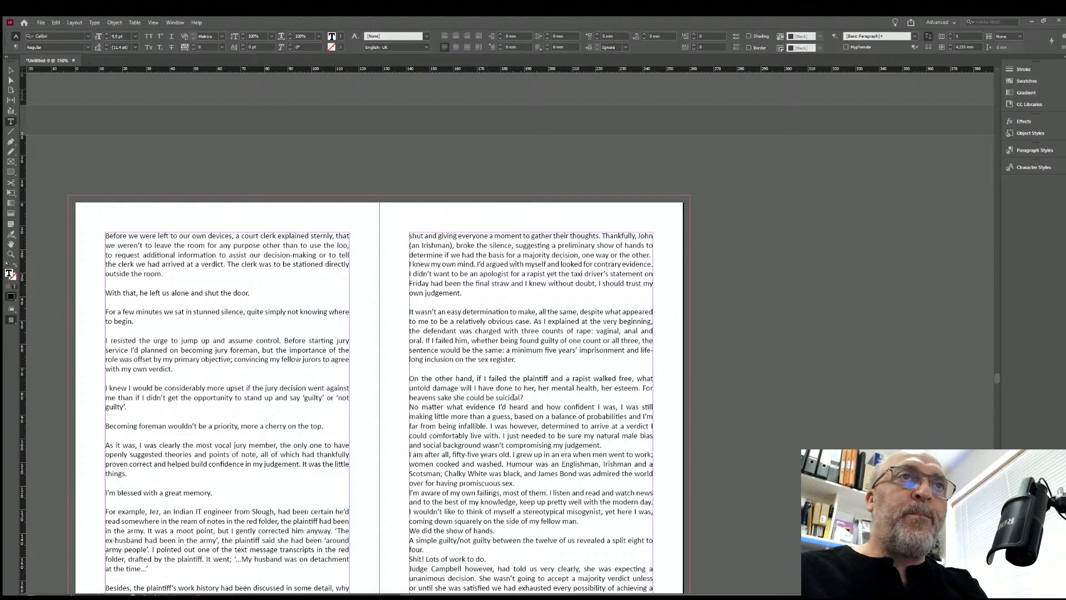
pyautogui.click(528, 394)
pyautogui.press('Return')
pyautogui.click(604, 455)
pyautogui.press('Return')
# On page 61, insert blank lines after the paragraphs ending "having promiscuous sex.", "my fellow man." and "the show of hands.".
pyautogui.click(516, 502)
pyautogui.press('Return')
pyautogui.click(581, 549)
pyautogui.press('Return')
pyautogui.click(499, 568)
pyautogui.press('Return')
# On page 61, insert blank lines after the paragraphs ending "a split eight to four." and "Lots of work to do.".
pyautogui.scroll(-4, 499, 566)
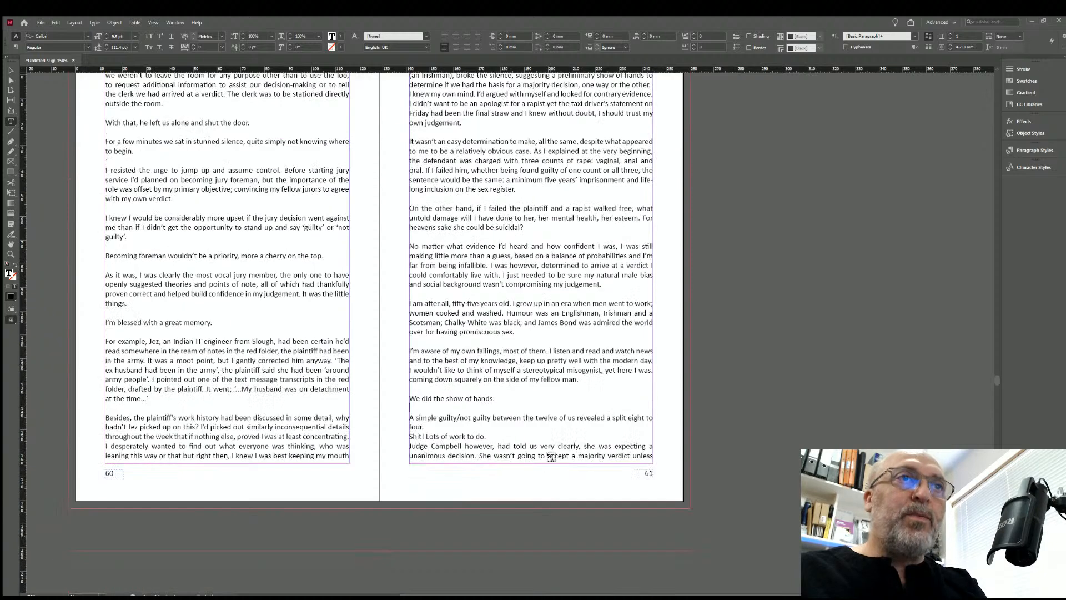
pyautogui.click(432, 385)
pyautogui.press('Return')
pyautogui.click(488, 403)
pyautogui.press('Return')
# On page 62, insert blank lines after the paragraphs ending "a unanimous one.", "innocent of another." and "wasn't sure.".
pyautogui.scroll(-4, 448, 406)
pyautogui.scroll(-3, 448, 406)
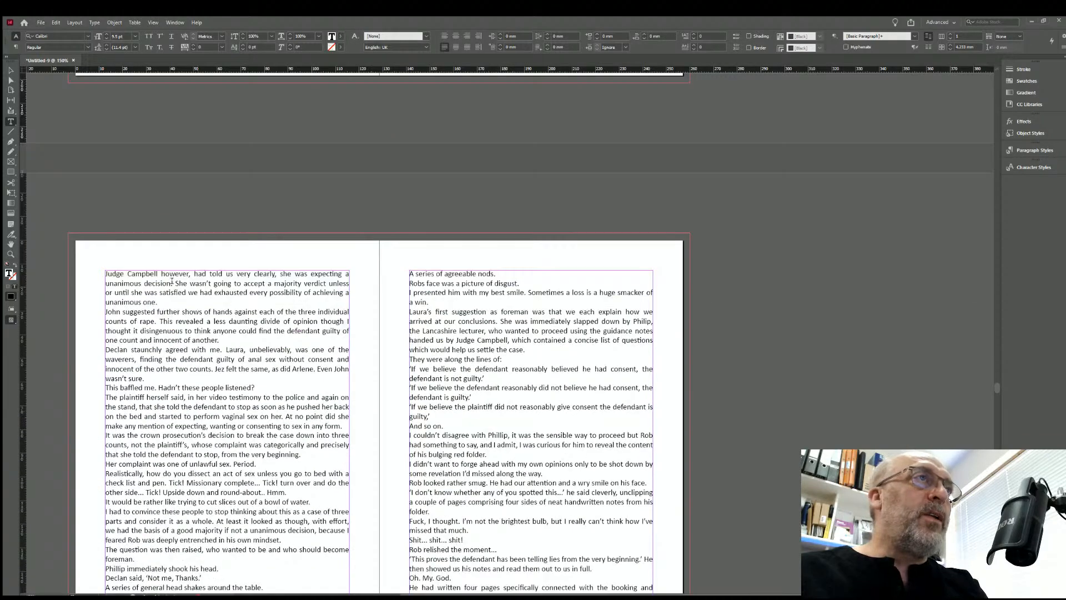
pyautogui.click(163, 299)
pyautogui.press('Return')
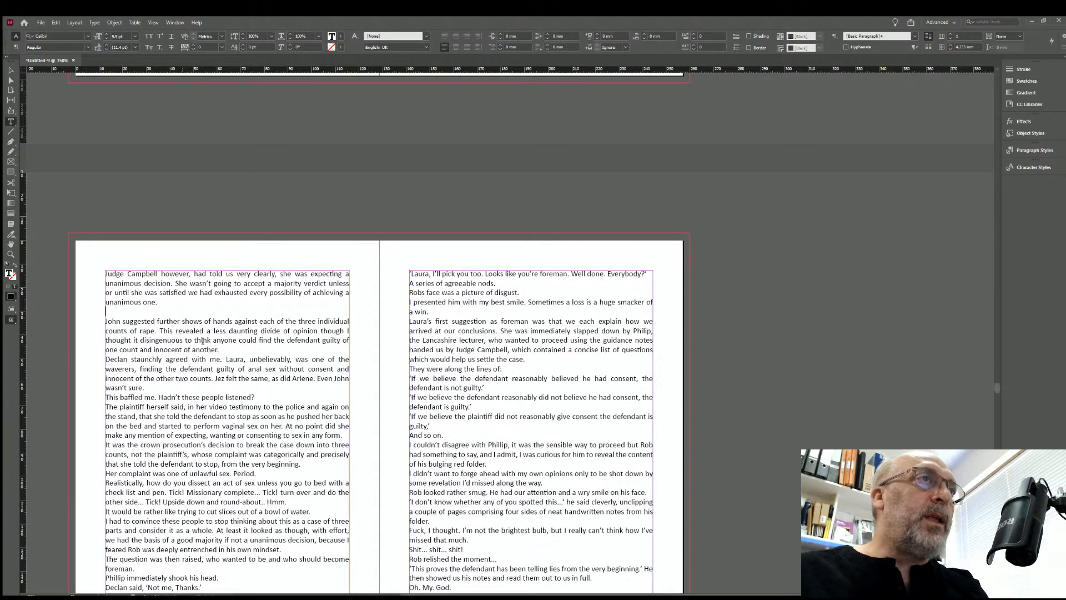
pyautogui.click(221, 347)
pyautogui.press('Return')
pyautogui.click(153, 397)
pyautogui.press('Return')
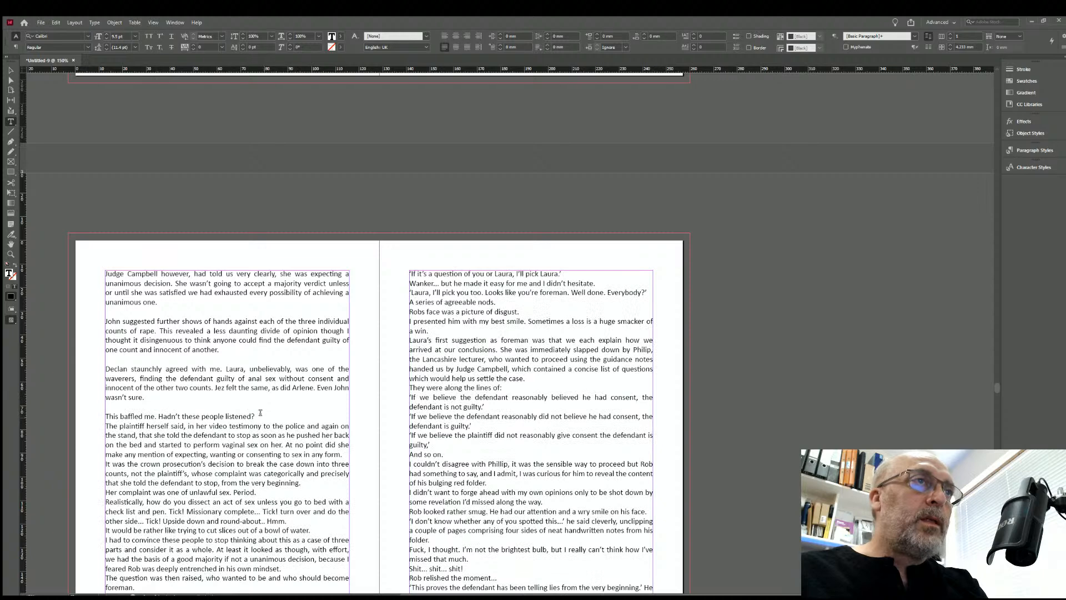
# On page 62, insert blank lines after the paragraphs ending "Hadn't these people listened?", "sex in any form." and "from the very beginning.".
pyautogui.click(256, 416)
pyautogui.press('Return')
pyautogui.click(344, 463)
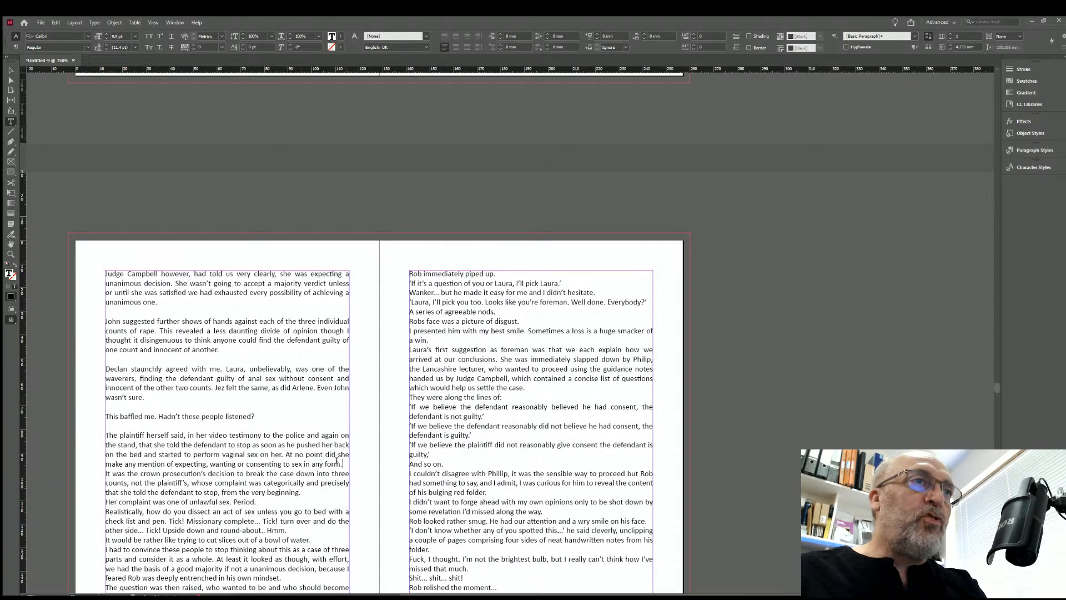
pyautogui.press('Return')
pyautogui.click(300, 502)
pyautogui.press('Return')
# On page 62, insert a blank line after "unlawful sex. Period." and remove the stray break splitting the word "unless" in the following paragraph.
pyautogui.click(261, 525)
pyautogui.press('Return')
pyautogui.click(260, 520)
pyautogui.press('Return')
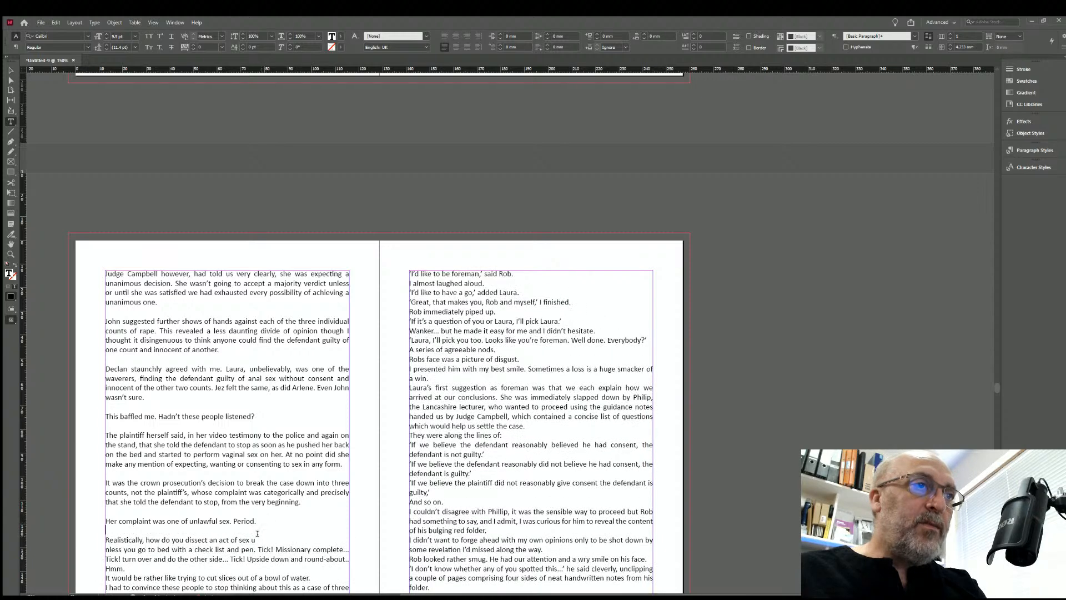
pyautogui.click(257, 538)
pyautogui.press('Delete')
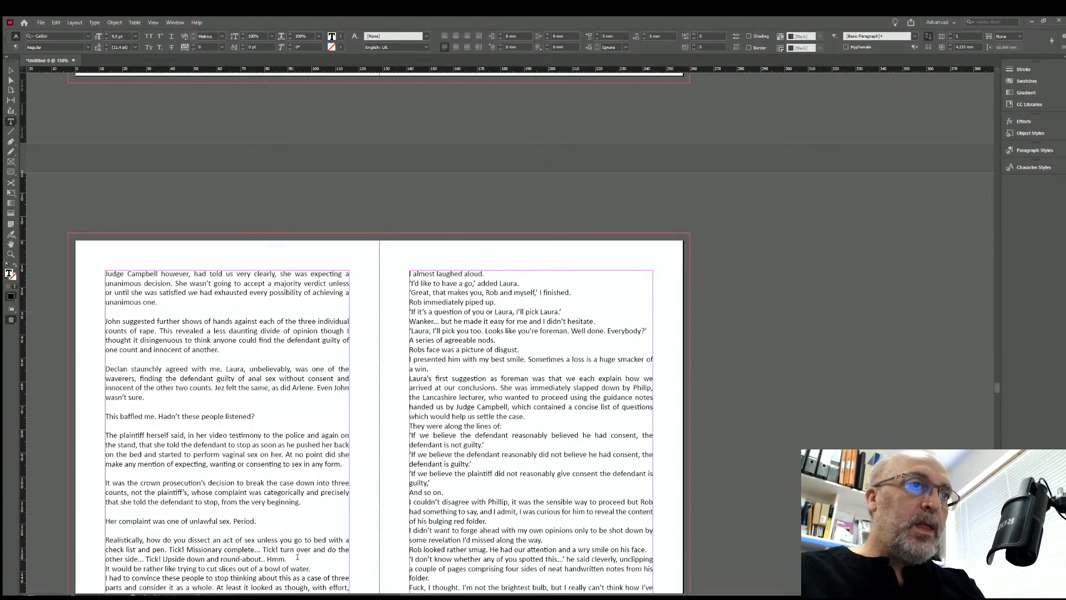
# On page 62, insert blank lines after the paragraphs ending "Hmm.", "a bowl of water.", "his own mindset." and "should become foreman.".
pyautogui.scroll(-5, 296, 554)
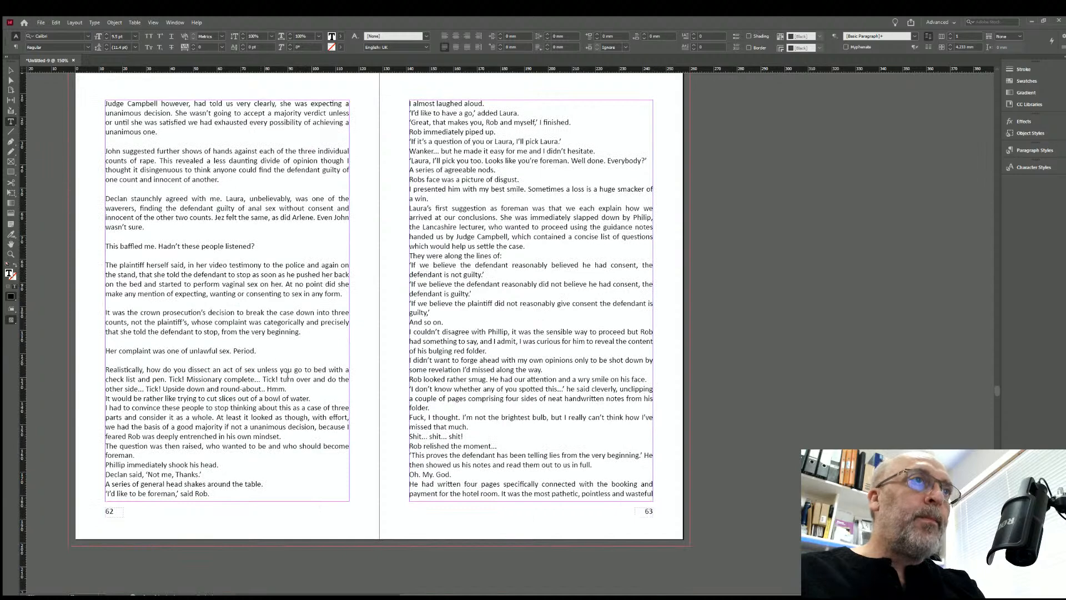
pyautogui.press('Return')
pyautogui.click(311, 408)
pyautogui.press('Return')
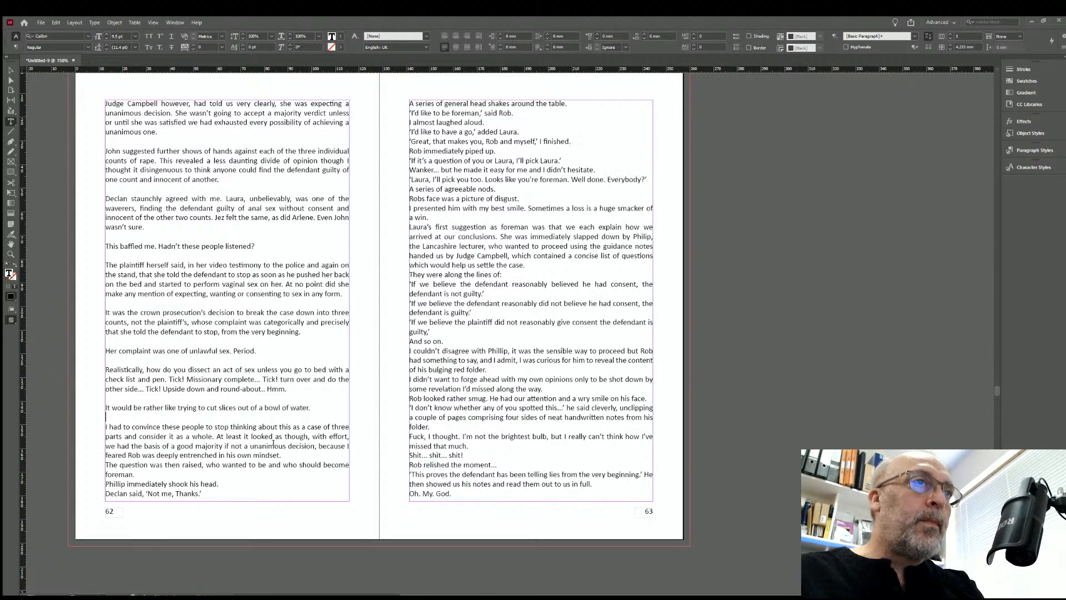
pyautogui.click(280, 455)
pyautogui.press('Return')
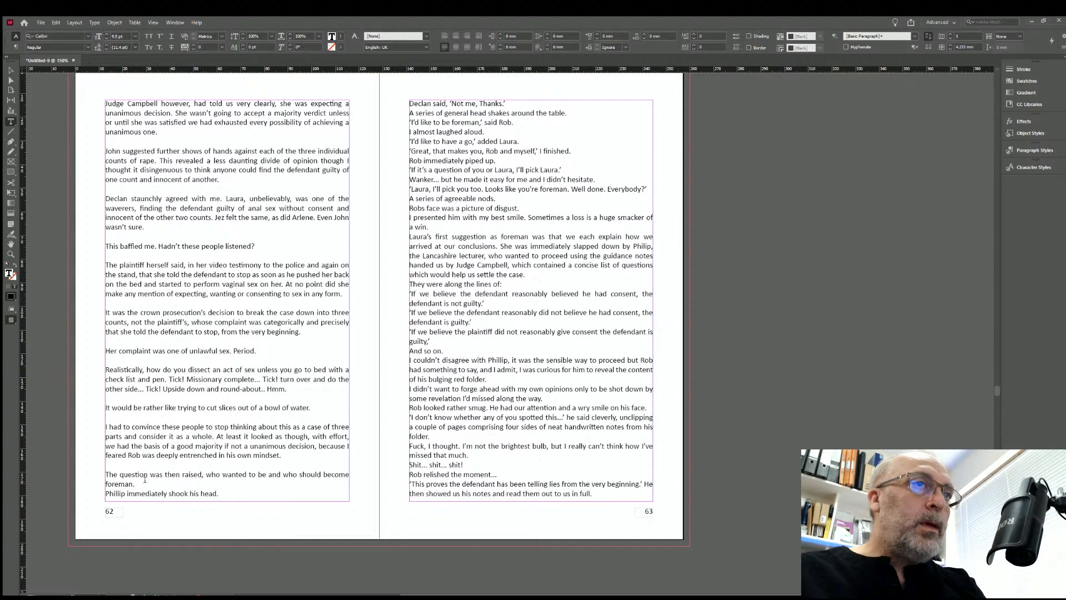
pyautogui.click(144, 481)
pyautogui.press('Return')
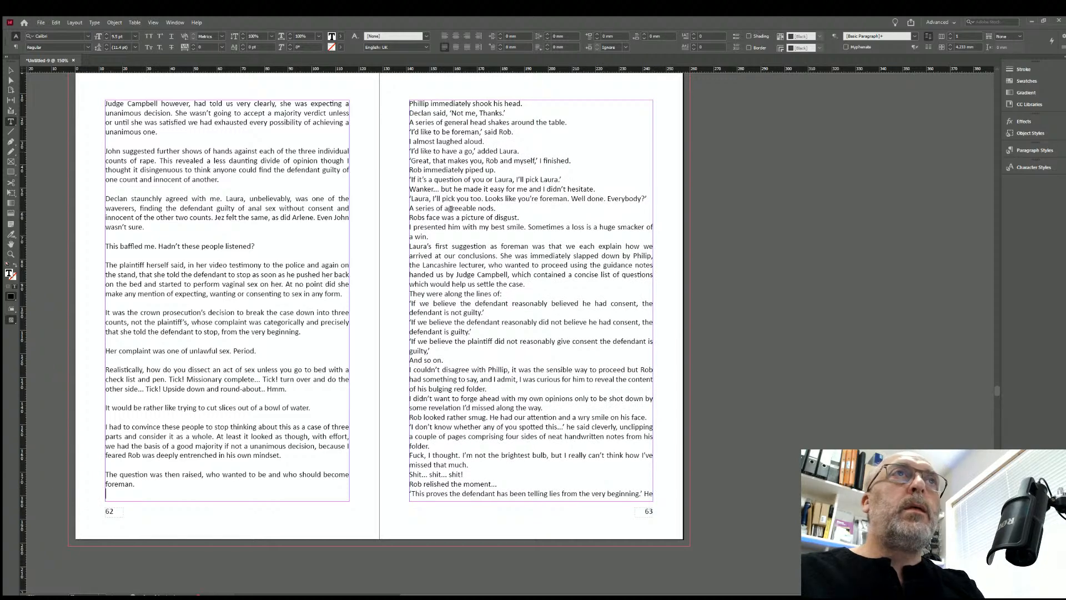
# On page 63, insert blank lines after the paragraphs ending "picture of disgust.", "a win." and "settle the case.".
pyautogui.click(522, 216)
pyautogui.press('Return')
pyautogui.click(444, 246)
pyautogui.press('Return')
pyautogui.click(523, 303)
pyautogui.press('Return')
# On page 63, insert blank lines after the paragraphs ending "along the lines of:", "defendant is not guilty.'" and "defendant is guilty.'".
pyautogui.click(506, 321)
pyautogui.press('Return')
pyautogui.click(496, 350)
pyautogui.press('Return')
pyautogui.click(479, 377)
pyautogui.press('Return')
# On page 63, insert blank lines after the paragraphs ending "guilty,'", "And so on.", "bulging red folder." and "missed along the way.".
pyautogui.click(443, 410)
pyautogui.press('Return')
pyautogui.click(444, 425)
pyautogui.press('Return')
pyautogui.click(492, 464)
pyautogui.press('Return')
pyautogui.click(543, 493)
pyautogui.press('Return')
# On page 64, insert blank lines after the paragraphs ending "smile on his face.", "notes from his folder." and "missed that much.".
pyautogui.scroll(-10, 158, 176)
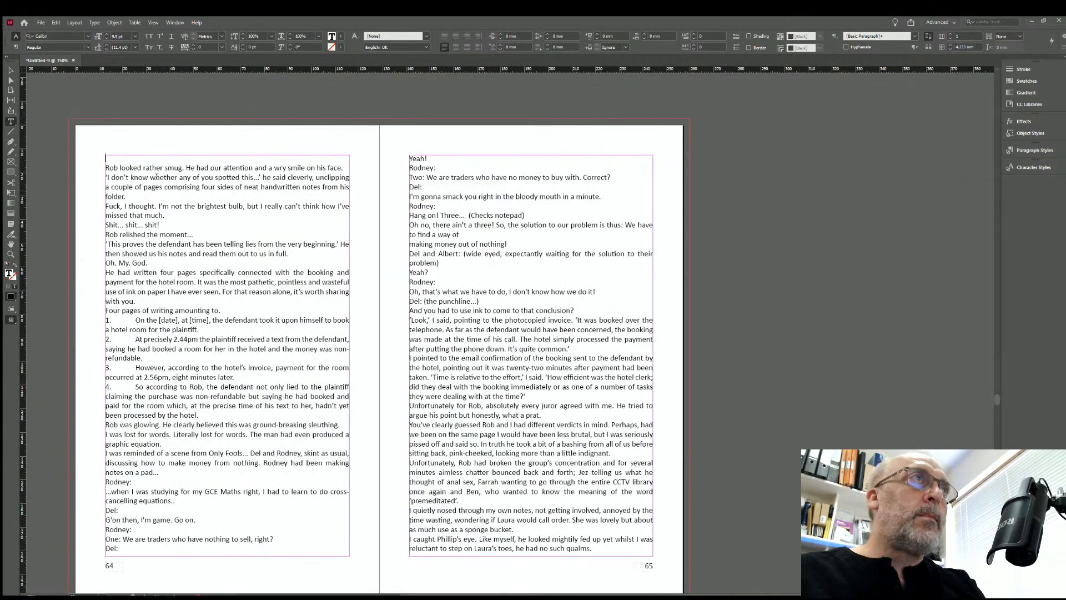
pyautogui.click(342, 167)
pyautogui.press('Return')
pyautogui.click(127, 206)
pyautogui.press('Return')
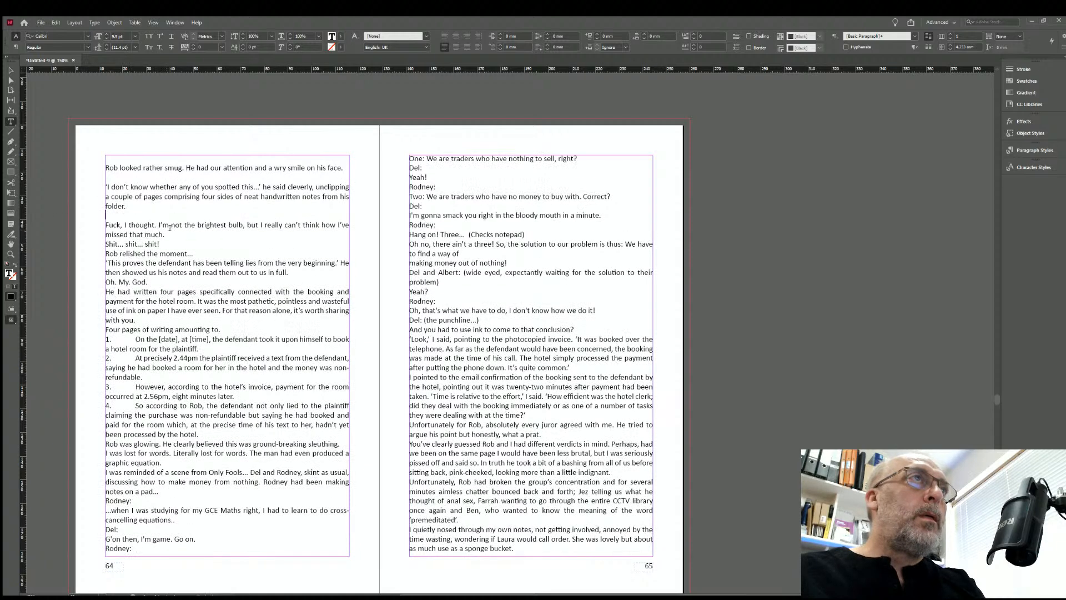
pyautogui.click(170, 235)
pyautogui.press('Return')
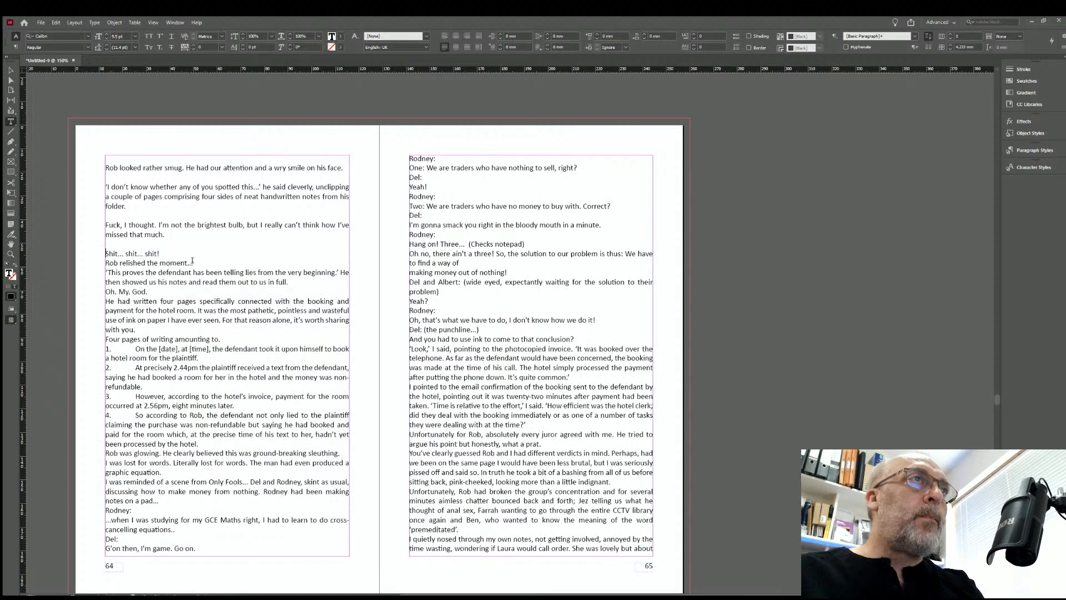
# On page 64, insert blank lines after the paragraphs ending "relished the moment...", "Shit... shit... shit!" and "out to us in full.".
pyautogui.click(194, 262)
pyautogui.press('Return')
pyautogui.click(170, 252)
pyautogui.press('Return')
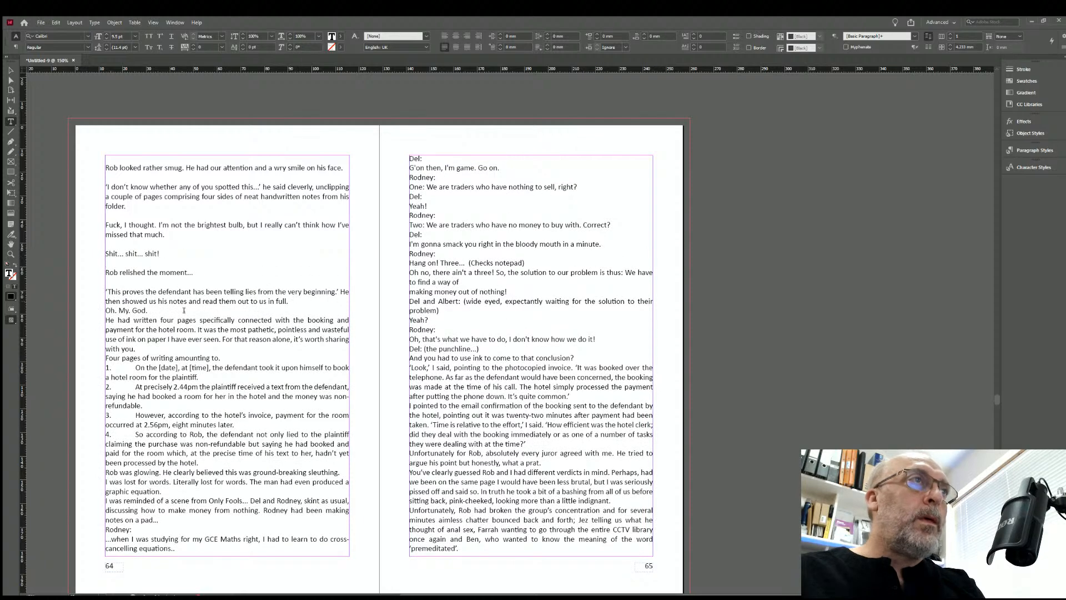
pyautogui.click(293, 299)
pyautogui.press('Return')
# On page 64, insert blank lines after the paragraphs ending "Oh. My. God.", "worth sharing with you." and "writing amounting to.".
pyautogui.click(150, 320)
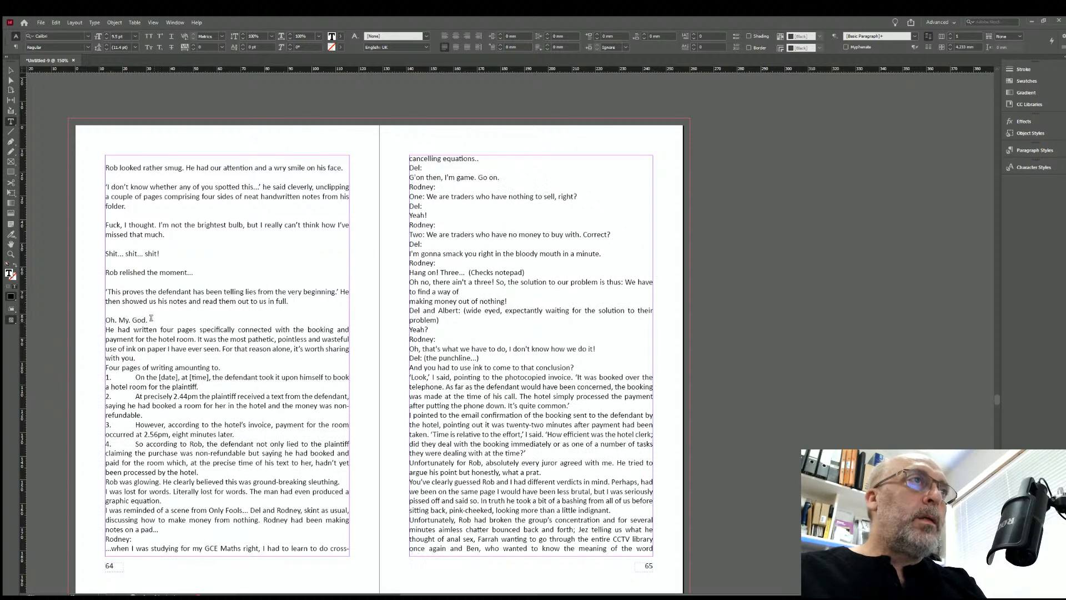
pyautogui.press('Return')
pyautogui.click(143, 365)
pyautogui.press('Return')
pyautogui.click(224, 387)
pyautogui.press('Return')
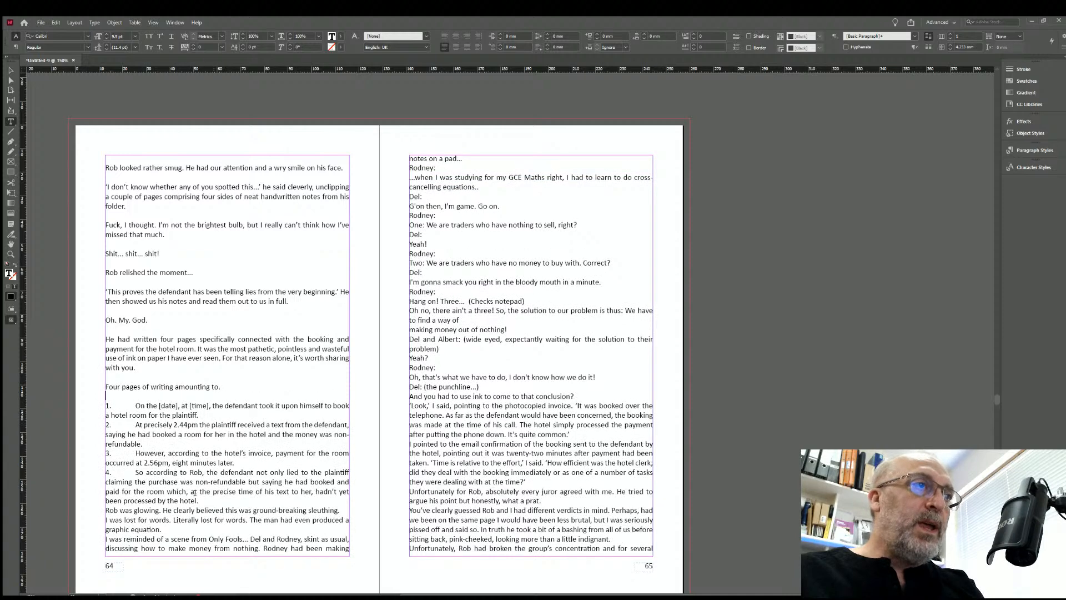
# On page 64, insert blank lines after the paragraphs ending "processed by the hotel." and "graphic equation.".
pyautogui.click(203, 499)
pyautogui.press('Return')
pyautogui.click(167, 537)
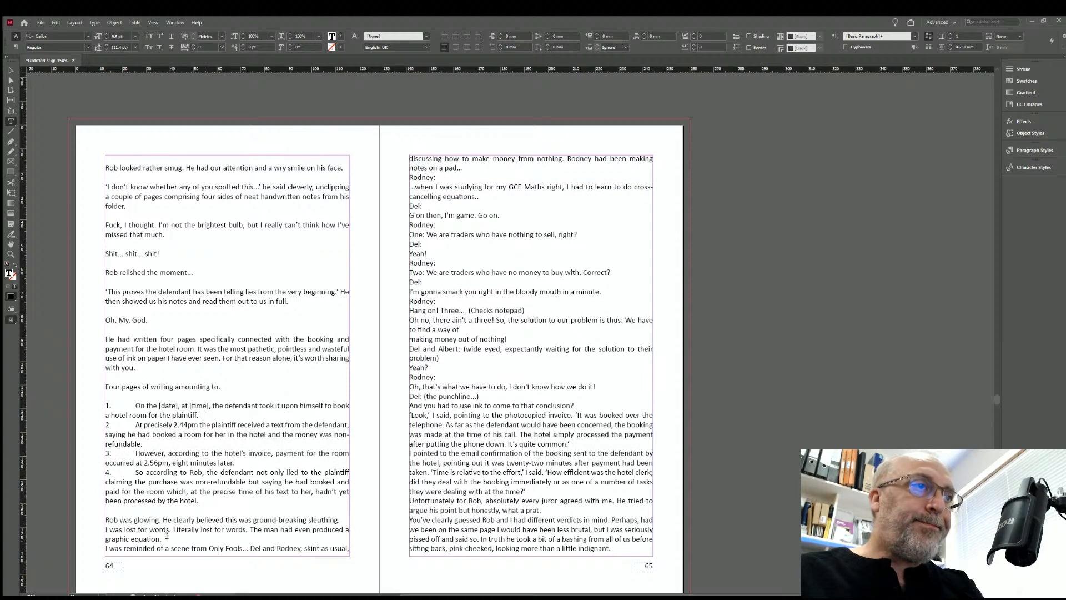
pyautogui.press('Return')
# On page 65, insert blank lines after the paragraphs ending "come to that conclusion?", "(the punchline...)", "It's quite common.'" and "dealing with at the time?'".
pyautogui.scroll(-5, 504, 356)
pyautogui.scroll(5, 504, 356)
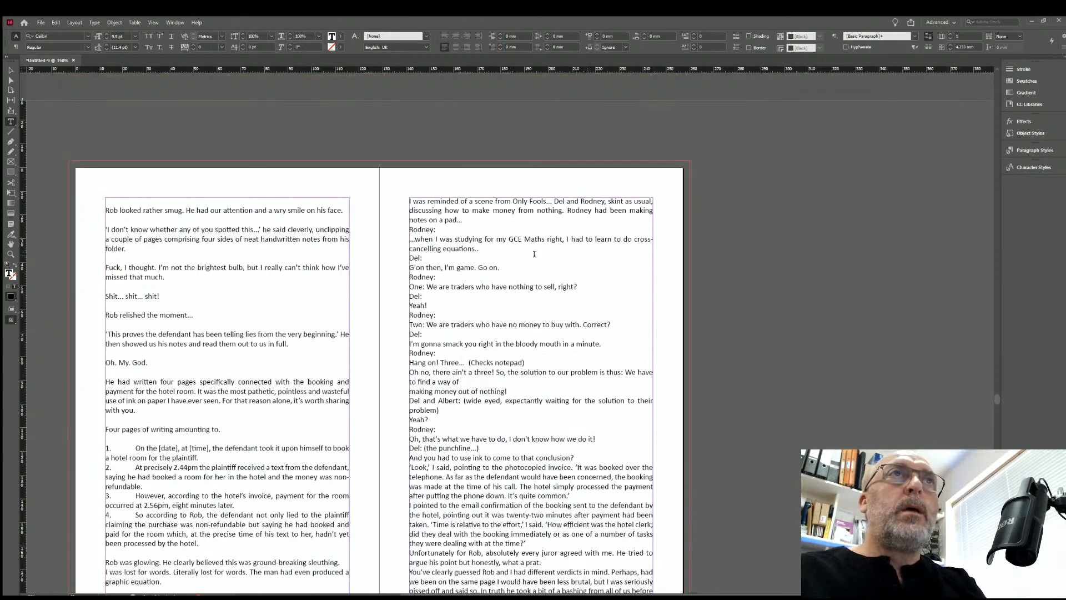
pyautogui.scroll(-4, 459, 439)
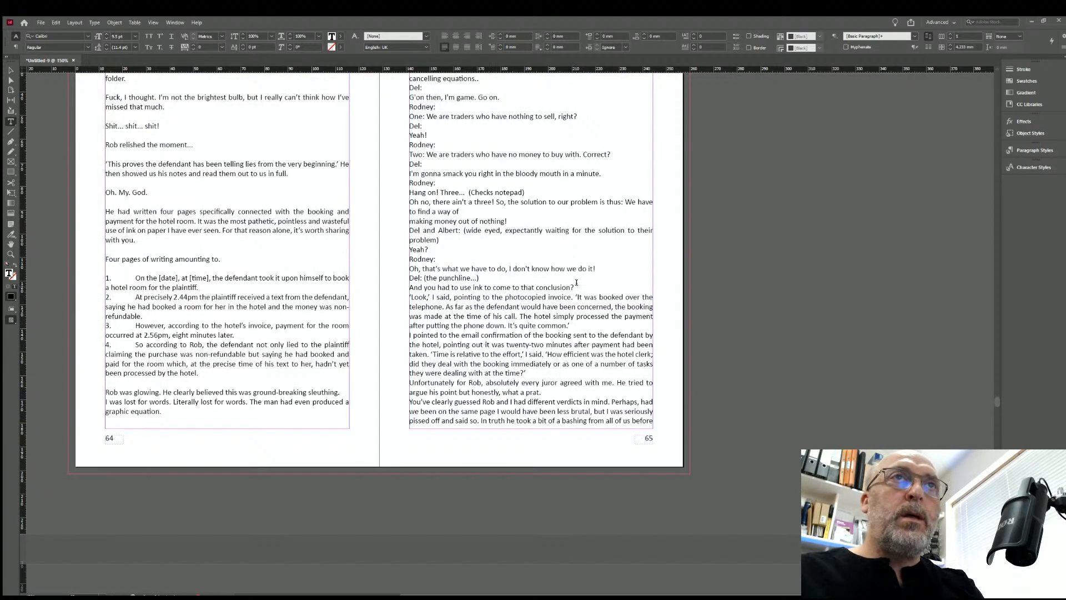
pyautogui.press('Return')
pyautogui.click(482, 276)
pyautogui.press('Return')
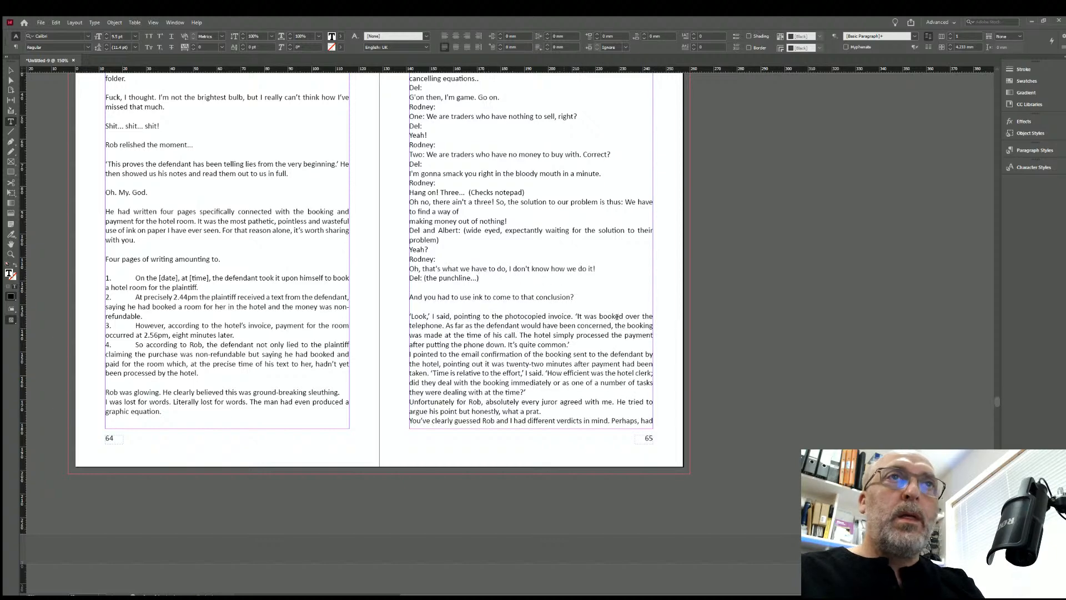
pyautogui.click(581, 345)
pyautogui.press('Return')
pyautogui.click(536, 401)
pyautogui.press('Return')
# On page 66, insert blank lines after the paragraphs ending "what a prat.", "more than a little indignant." and "'premeditated'.".
pyautogui.scroll(-9, 399, 311)
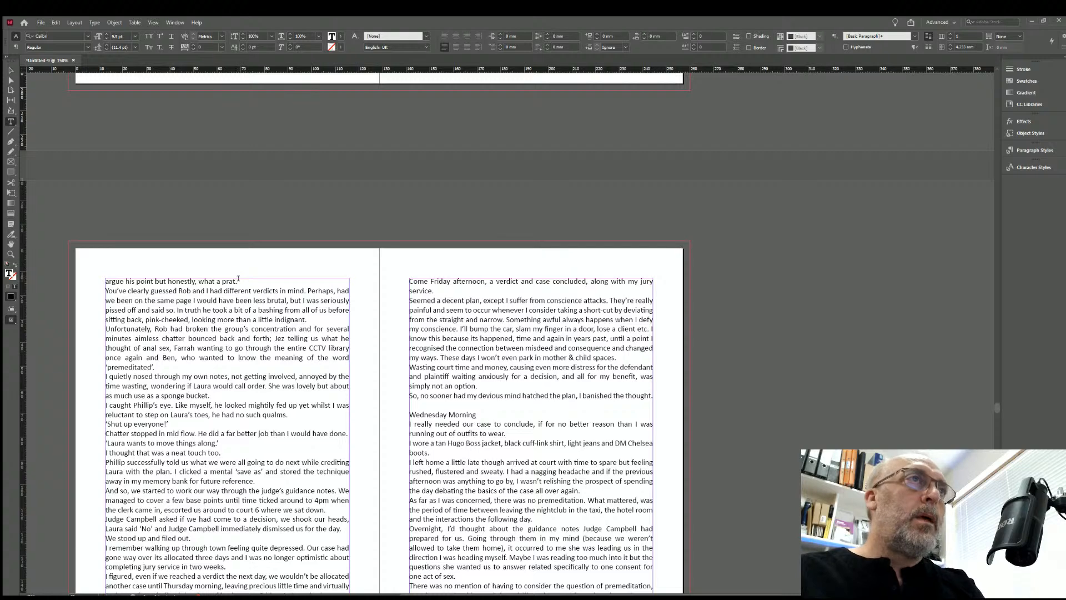
pyautogui.click(240, 281)
pyautogui.press('Return')
pyautogui.click(310, 328)
pyautogui.press('Return')
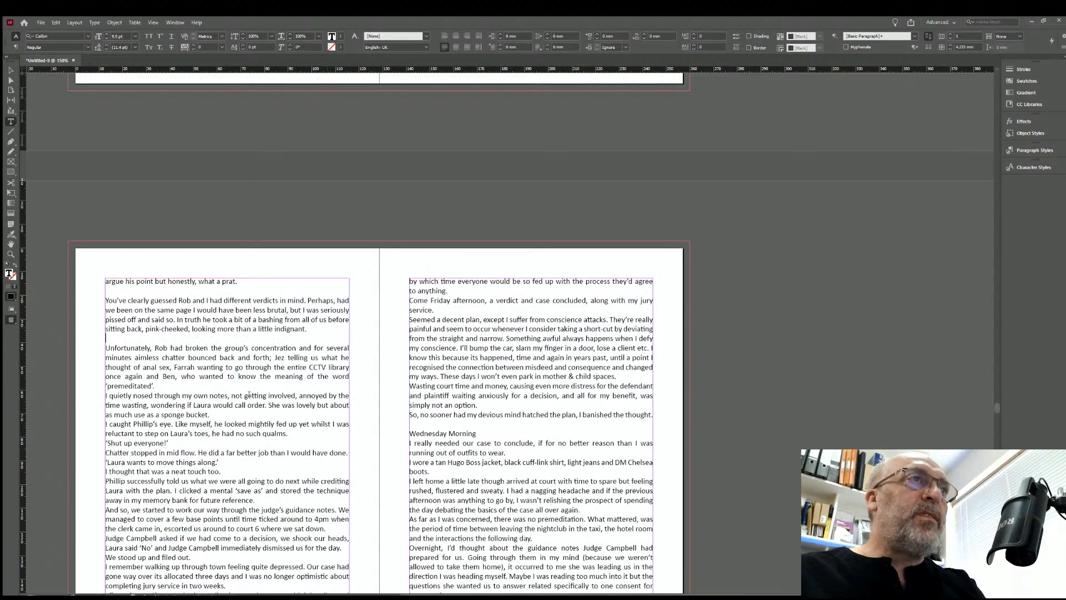
pyautogui.click(159, 384)
pyautogui.press('Return')
# On page 66, insert blank lines after the paragraphs ending "a sponge bucket.", "had no such qualms." and "'Shut up everyone!'".
pyautogui.click(217, 424)
pyautogui.press('Return')
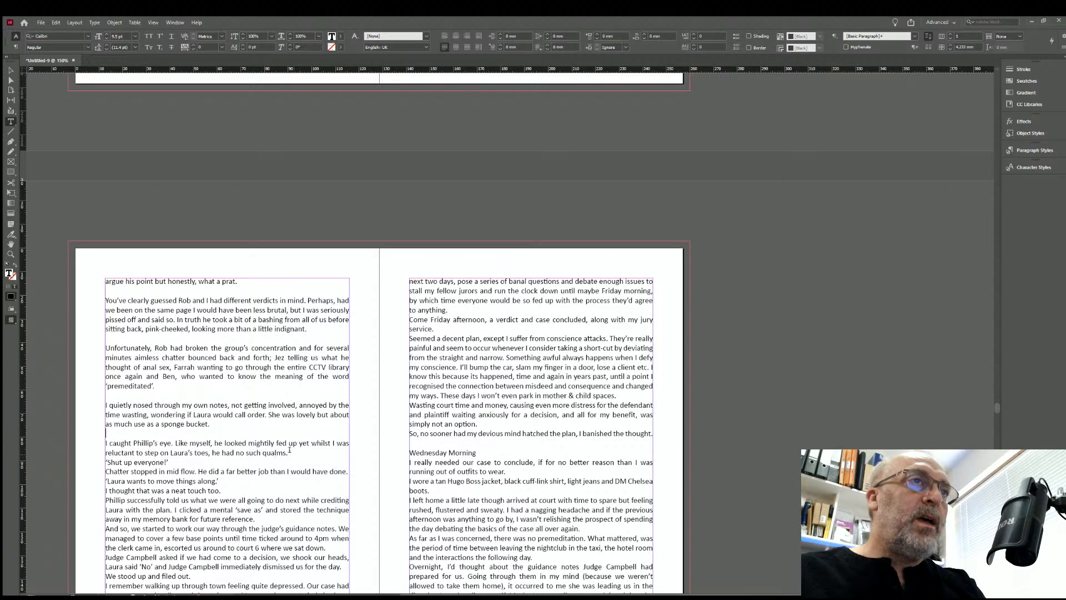
pyautogui.click(290, 451)
pyautogui.press('Return')
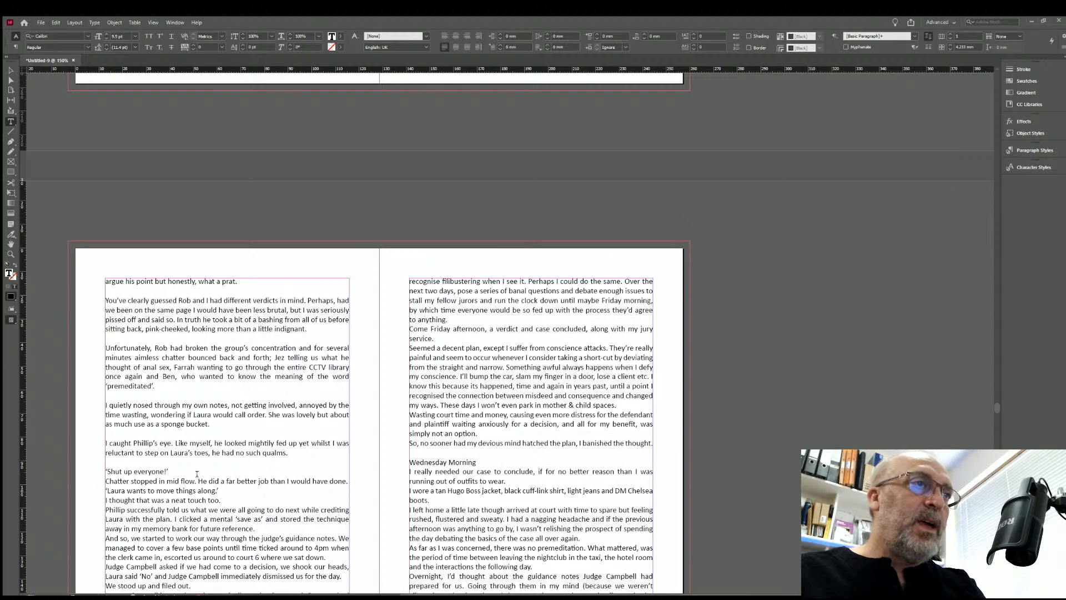
pyautogui.click(184, 470)
pyautogui.press('Return')
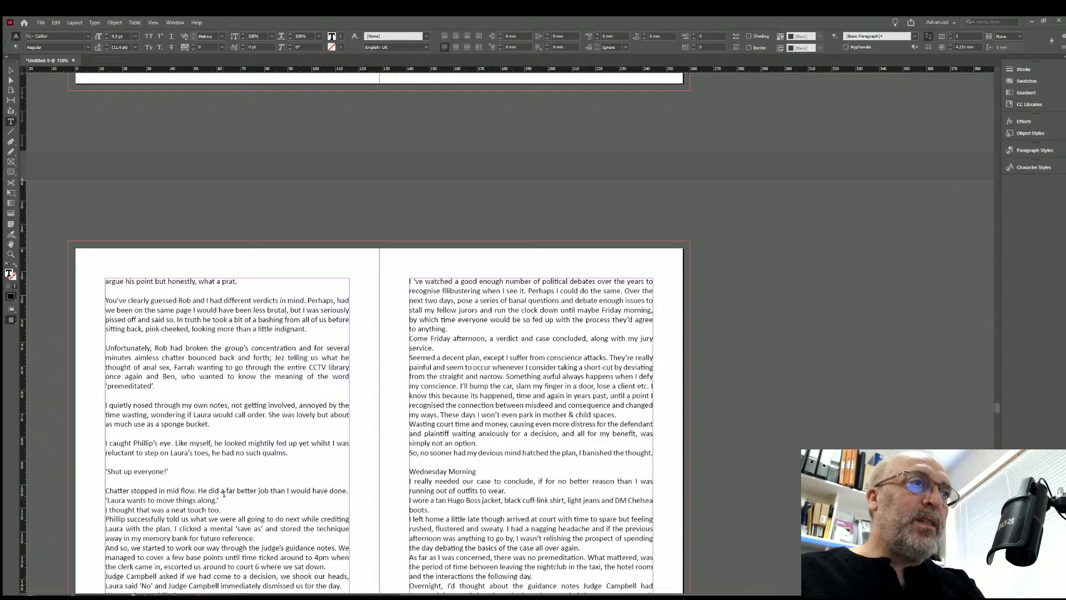
# On page 66, insert blank lines after the paragraphs ending "move things along.'", "a neat touch too." and "for future reference.".
pyautogui.click(227, 501)
pyautogui.press('Return')
pyautogui.click(226, 513)
pyautogui.press('Return')
pyautogui.scroll(-3, 275, 462)
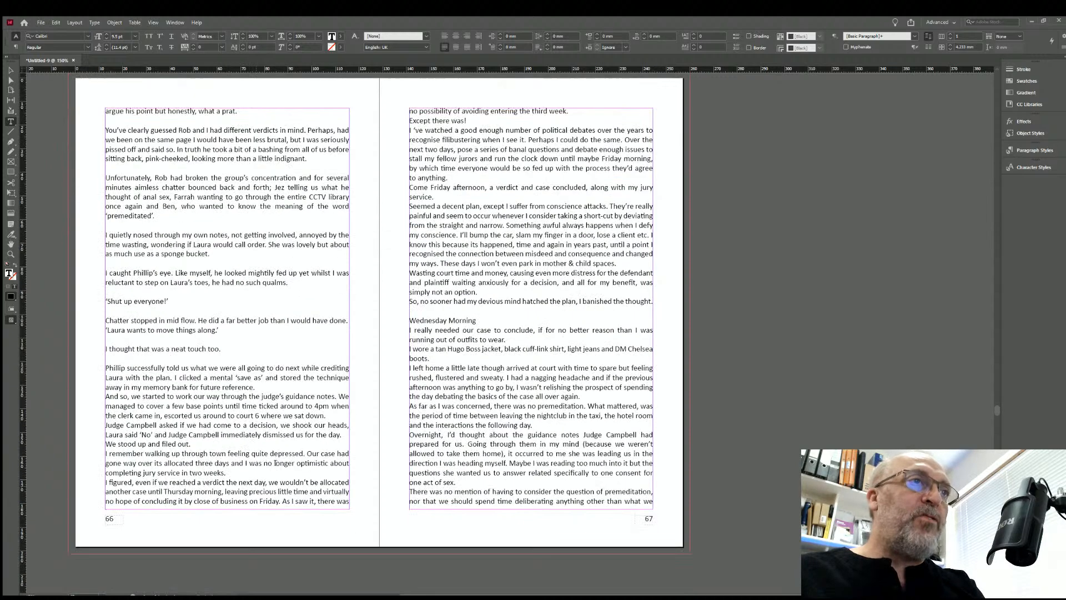
pyautogui.click(255, 383)
pyautogui.press('Return')
# On page 66, insert blank lines after the paragraphs ending "where we sat down.", "dismissed us for the day." and "stood up and filed out.".
pyautogui.click(325, 425)
pyautogui.press('Return')
pyautogui.click(341, 452)
pyautogui.press('Return')
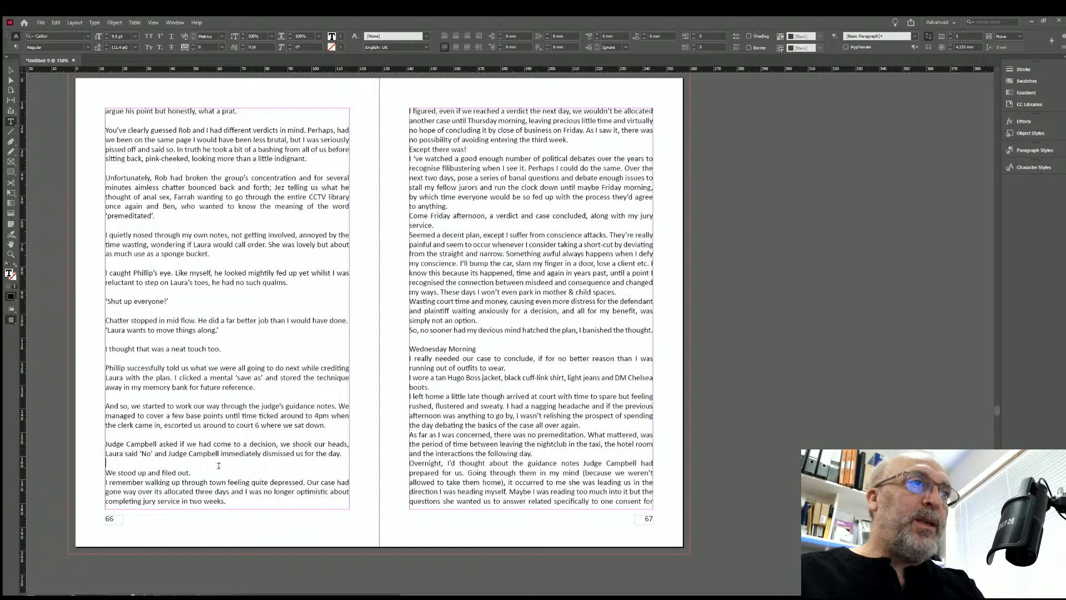
pyautogui.click(197, 469)
pyautogui.press('Return')
# On page 67, insert blank lines after the paragraphs ending "jury service in two weeks.", "entering the third week." and "Except there was!".
pyautogui.scroll(3, 535, 248)
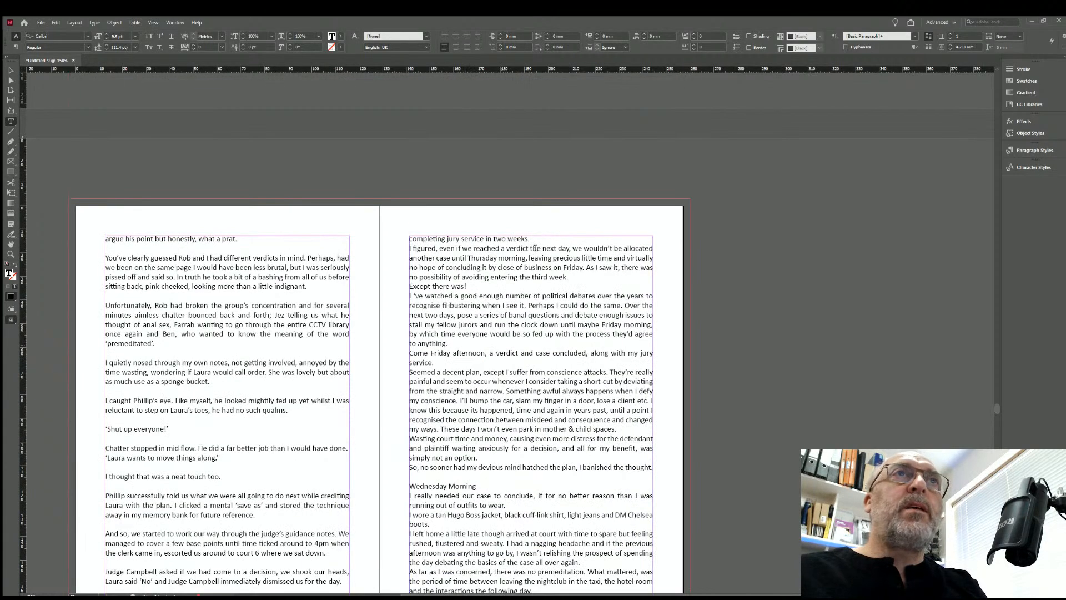
pyautogui.click(532, 238)
pyautogui.press('Return')
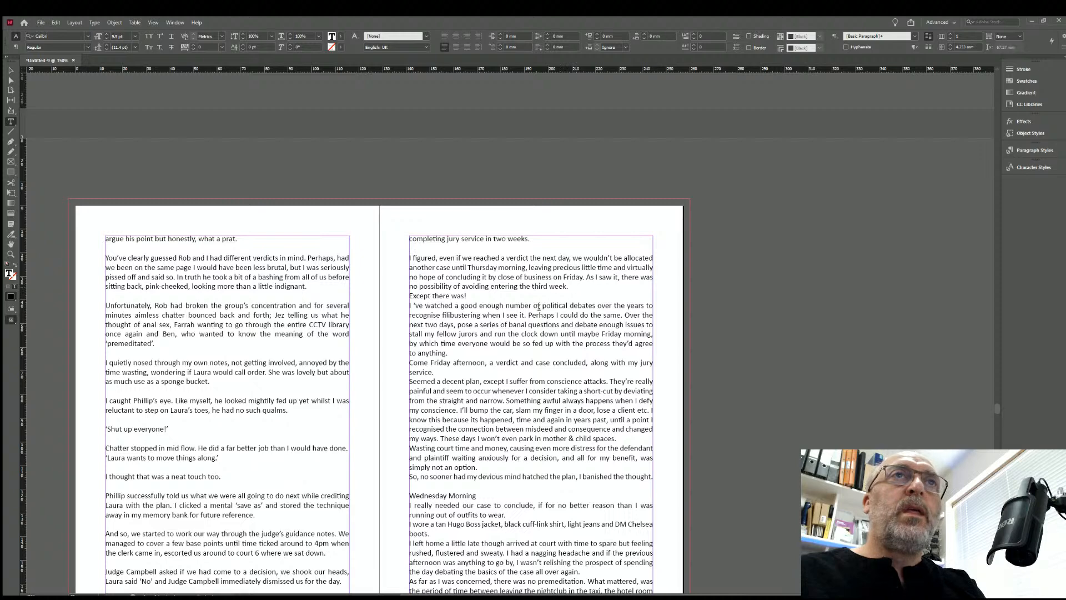
pyautogui.press('Return')
pyautogui.click(470, 305)
pyautogui.press('Return')
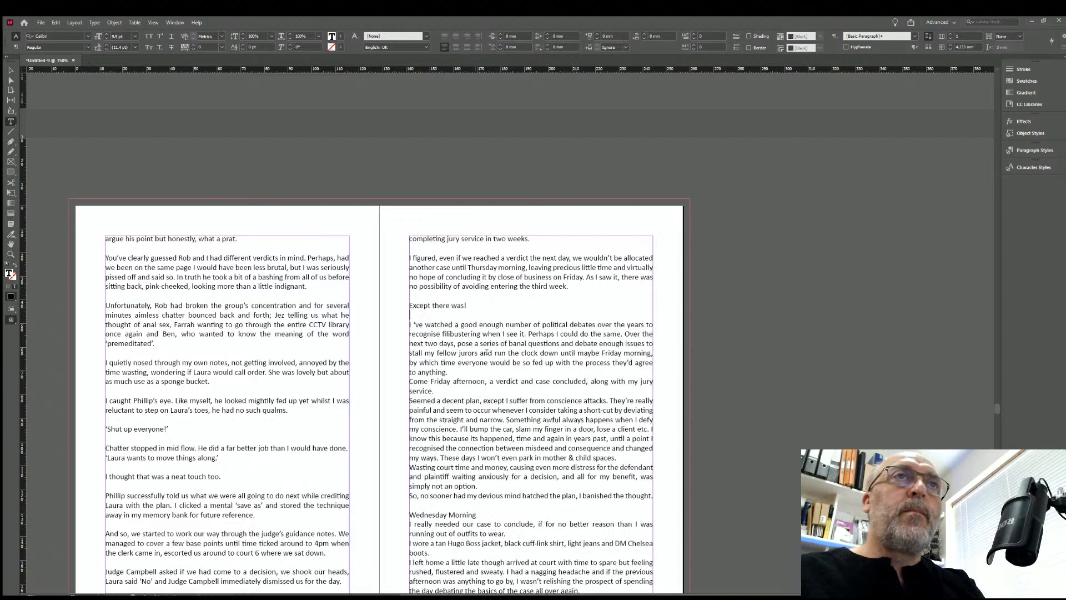
# On page 67, insert blank lines after the paragraphs ending "they'd agree to anything.", "with my jury service." and "mother & child spaces.".
pyautogui.click(448, 372)
pyautogui.press('Return')
pyautogui.click(435, 400)
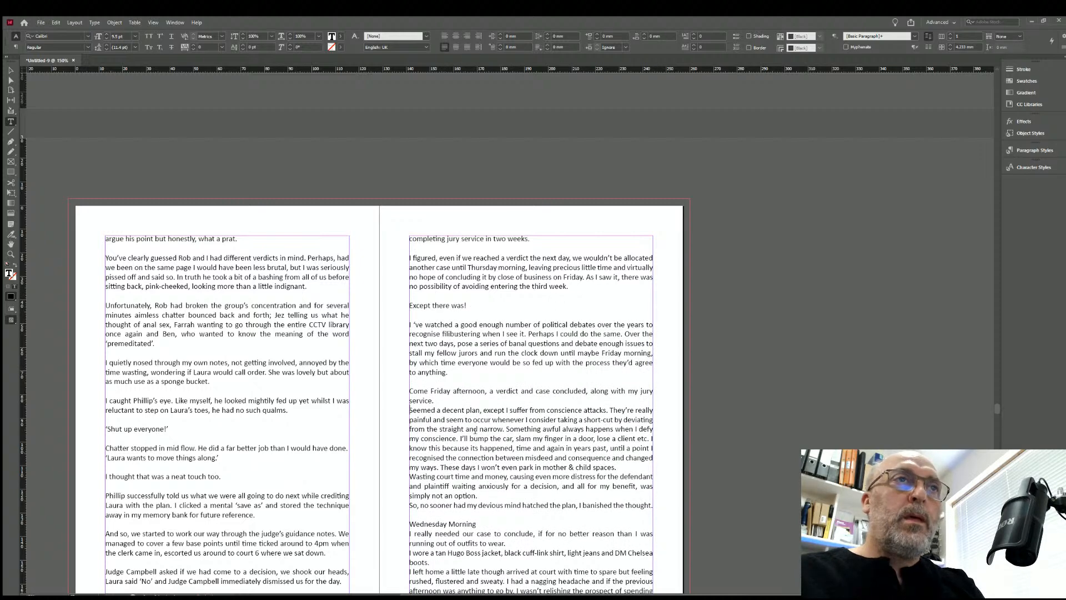
pyautogui.press('Return')
pyautogui.click(621, 474)
pyautogui.press('Return')
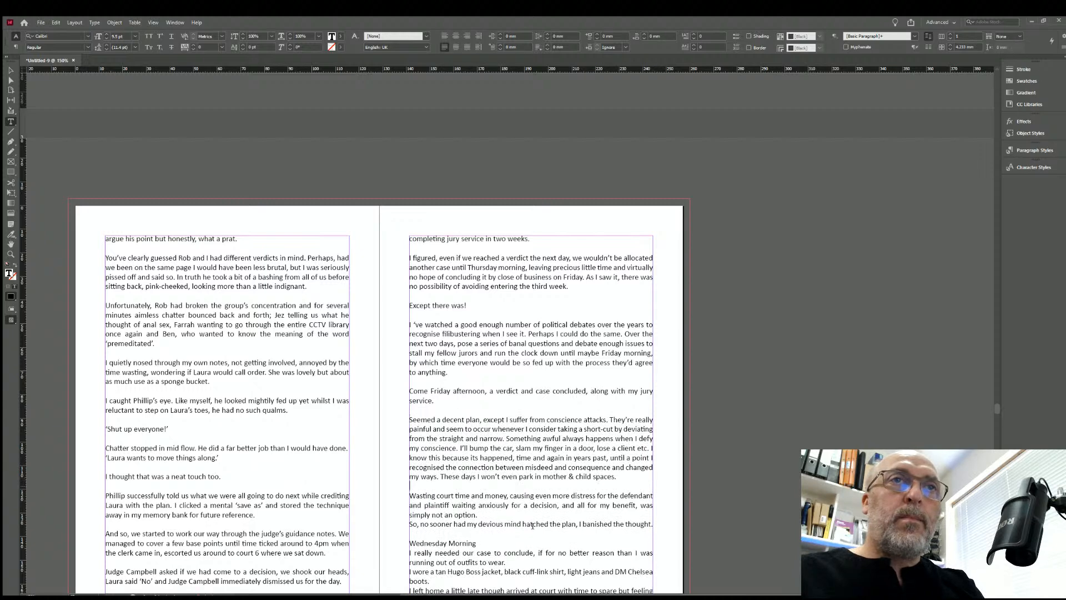
# On page 67, insert blank lines after "simply not an option.", the "Wednesday Morning" heading, "running out of outfits to wear." and "DM Chelsea boots.".
pyautogui.click(478, 515)
pyautogui.press('Return')
pyautogui.scroll(-3, 483, 511)
pyautogui.click(479, 423)
pyautogui.press('Return')
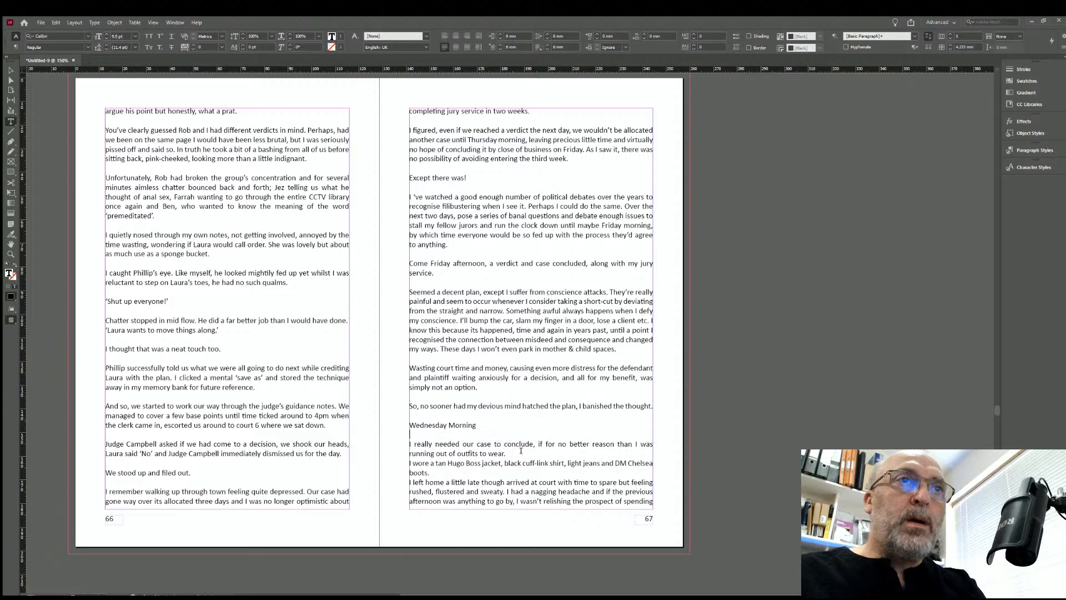
pyautogui.click(507, 453)
pyautogui.press('Return')
pyautogui.click(431, 482)
pyautogui.press('Return')
# On page 68, insert blank lines after the paragraphs ending "case all over again.", "interactions the following day." and "one act of sex.".
pyautogui.scroll(-4, 313, 484)
pyautogui.scroll(-4, 312, 484)
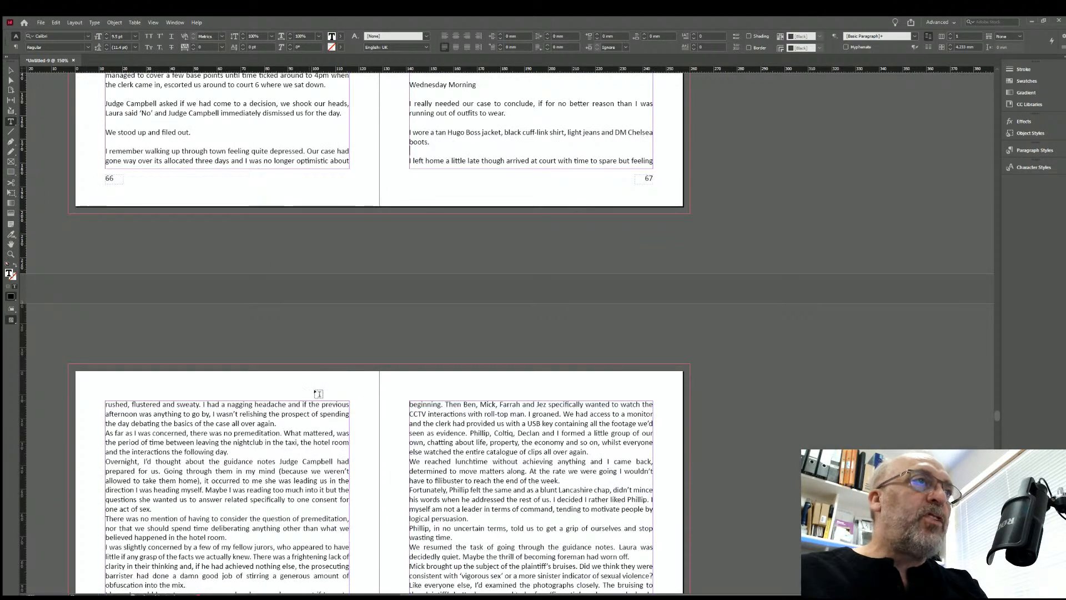
pyautogui.click(280, 422)
pyautogui.press('Return')
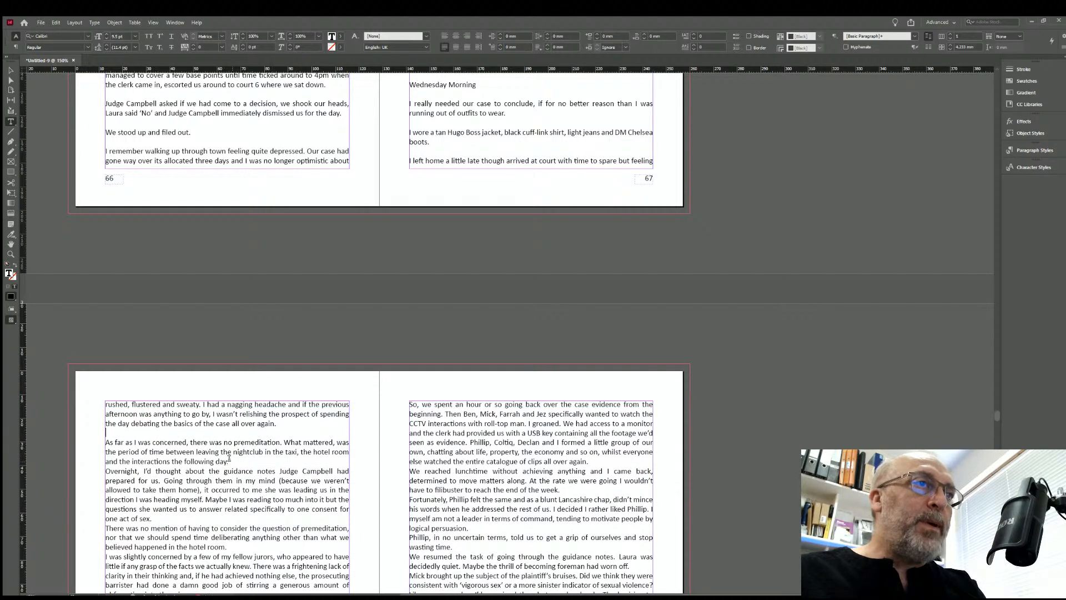
pyautogui.click(233, 458)
pyautogui.press('Return')
pyautogui.click(157, 526)
pyautogui.press('Return')
# On page 68, insert blank lines after the paragraphs ending "in the hotel room.", "obfuscation into the mix." and "for all three counts.".
pyautogui.scroll(-3, 156, 526)
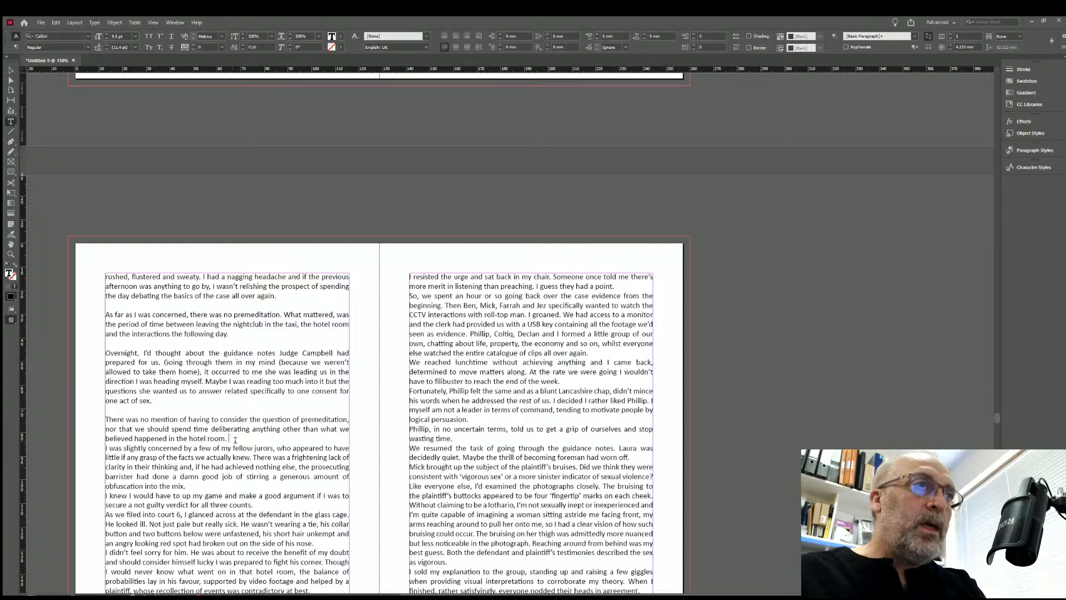
pyautogui.click(230, 438)
pyautogui.press('Return')
pyautogui.click(190, 493)
pyautogui.press('Return')
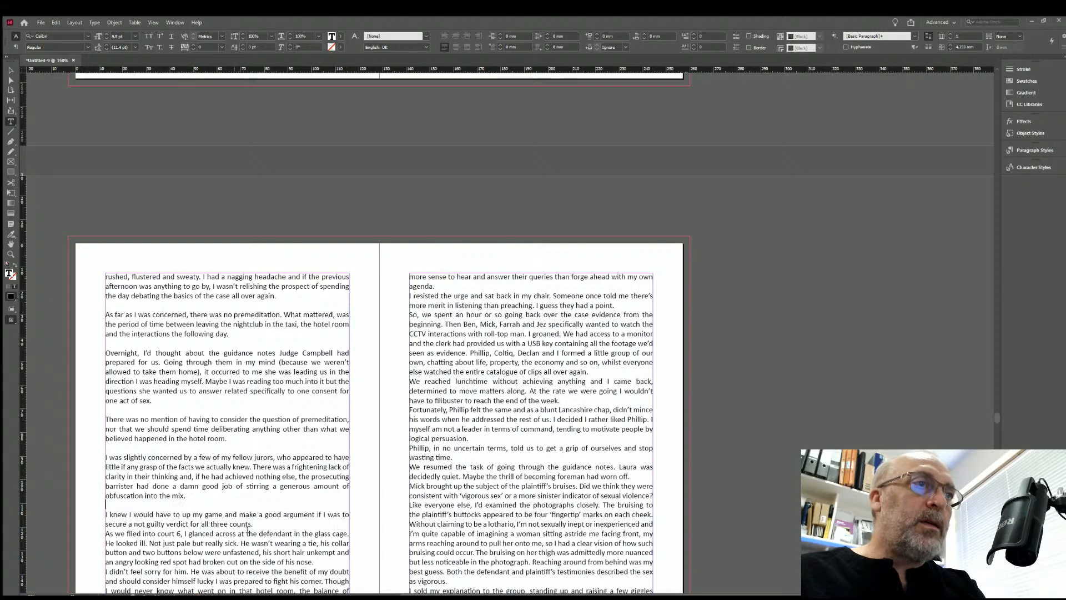
pyautogui.click(252, 523)
pyautogui.press('Return')
# On page 68, insert blank lines after the paragraphs ending "side of his nose.", "contradictory at best." and "locked in again.".
pyautogui.click(314, 573)
pyautogui.press('Return')
pyautogui.scroll(-3, 347, 491)
pyautogui.click(317, 501)
pyautogui.press('Return')
pyautogui.click(174, 526)
pyautogui.press('Return')
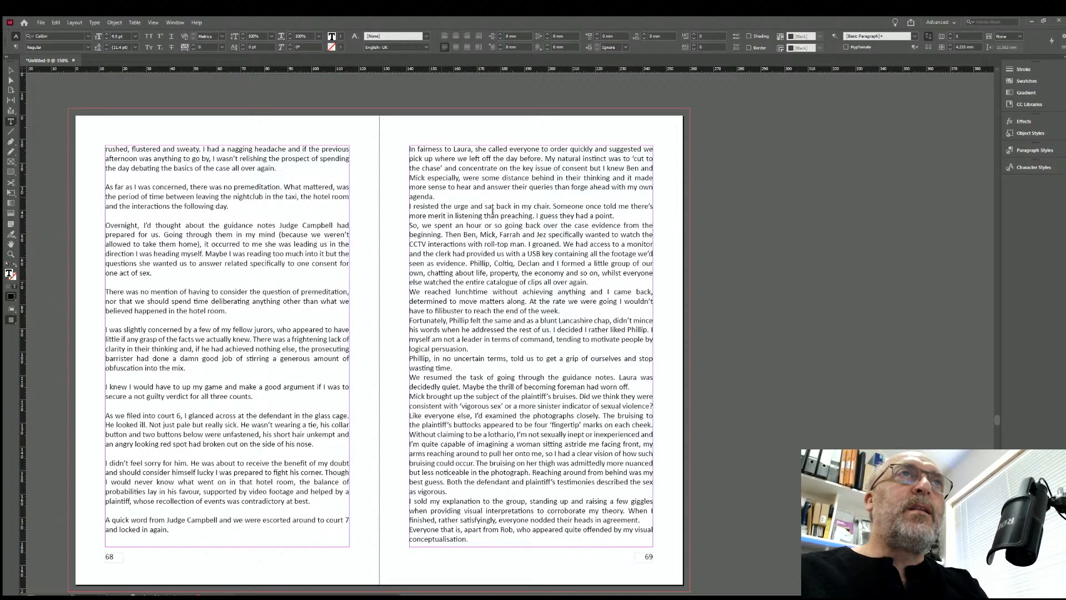
# On page 69, insert blank lines after the paragraphs ending "my own agenda.", "they had a point.", "clips all over again." and "end of the week.".
pyautogui.press('Return')
pyautogui.click(617, 221)
pyautogui.press('Return')
pyautogui.click(590, 300)
pyautogui.press('Return')
pyautogui.click(564, 336)
pyautogui.press('Return')
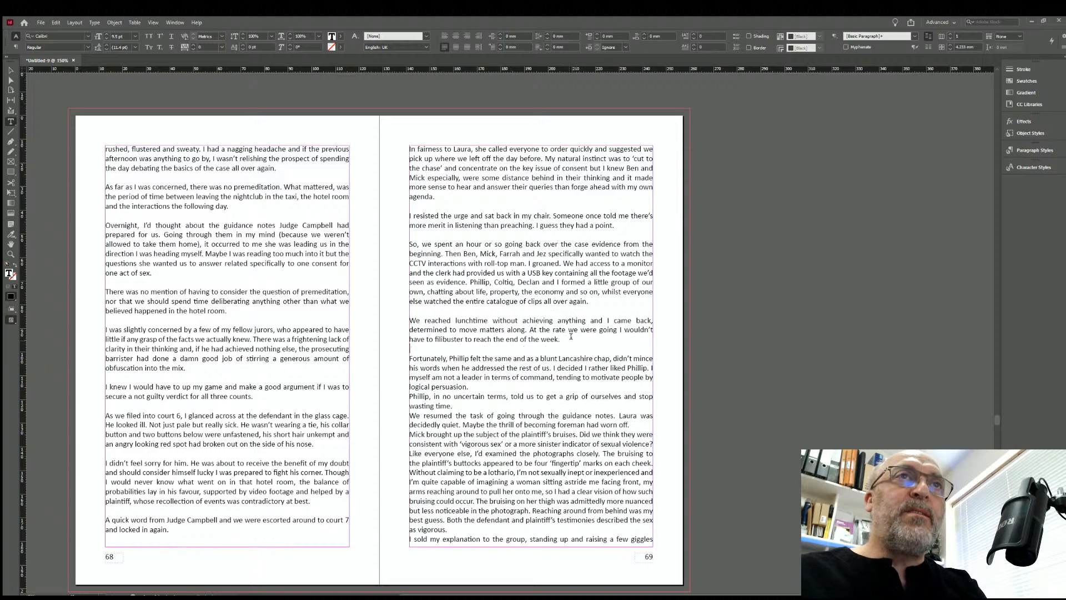
# On page 69, insert blank lines after the paragraphs ending "logical persuasion.", "stop wasting time." and "becoming foreman had worn off.".
pyautogui.click(469, 386)
pyautogui.press('Return')
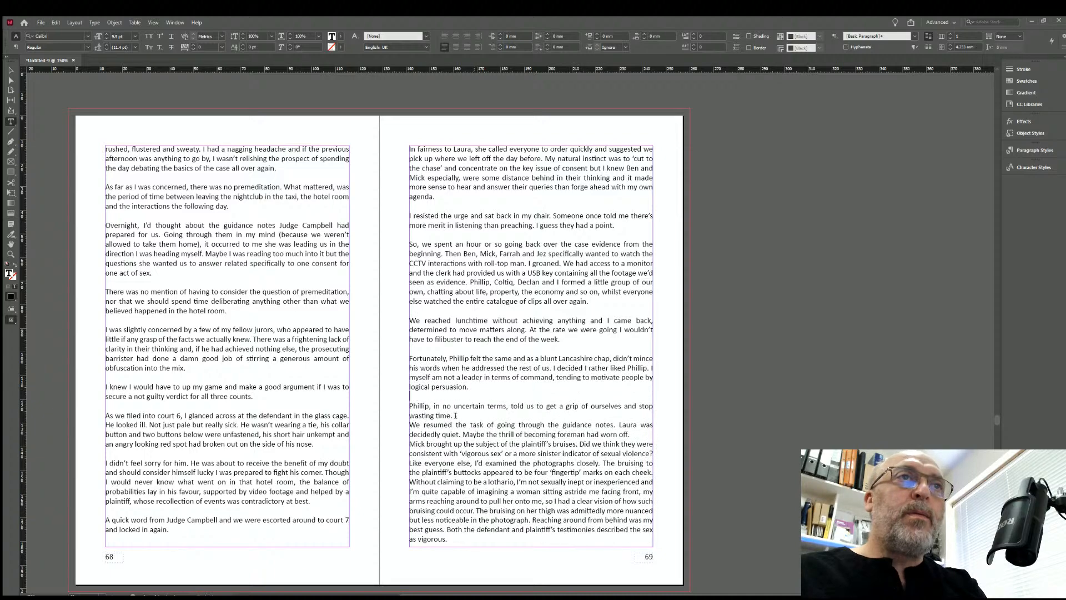
pyautogui.click(456, 414)
pyautogui.press('Return')
pyautogui.click(636, 443)
pyautogui.press('Return')
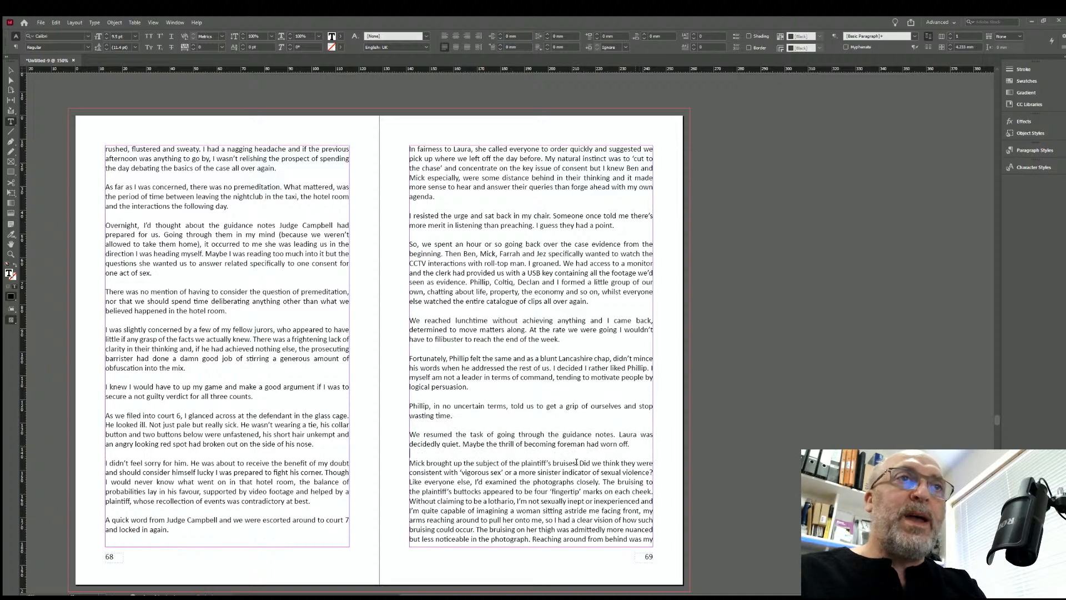
# On page 70, insert blank lines after the paragraphs ending "as vigorous.", "heads in agreement.", "conceptualisation." and "signs of violence,' he said.".
pyautogui.scroll(-10, 577, 458)
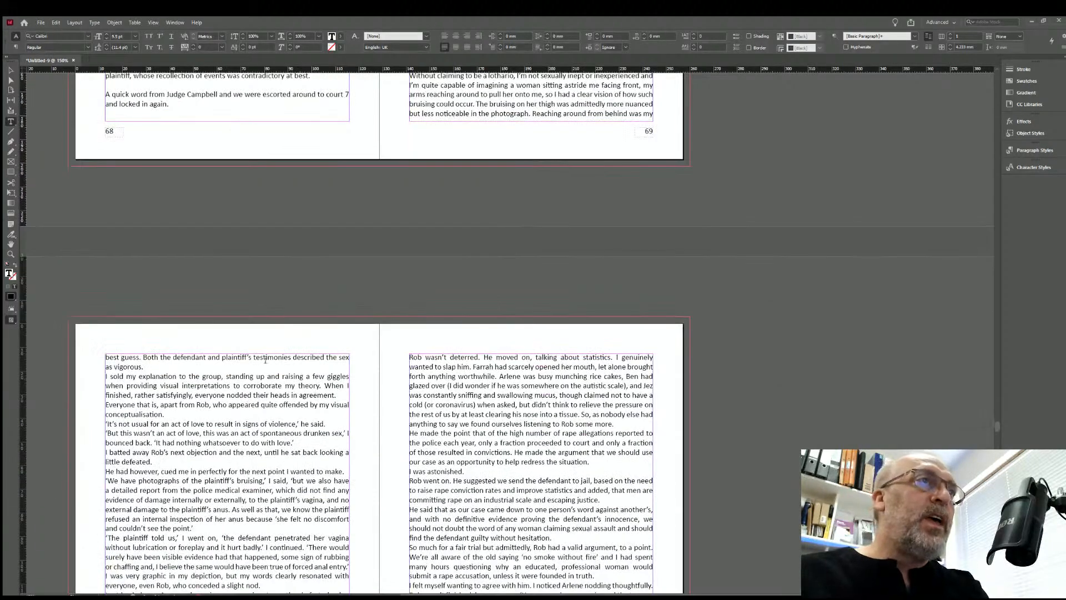
pyautogui.press('Return')
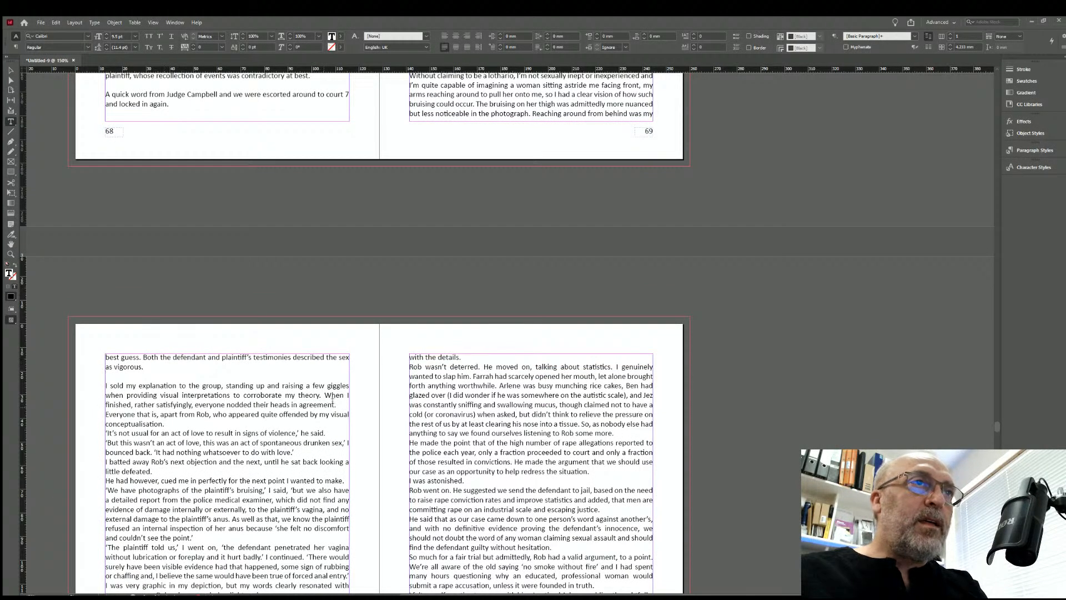
pyautogui.click(336, 404)
pyautogui.press('Return')
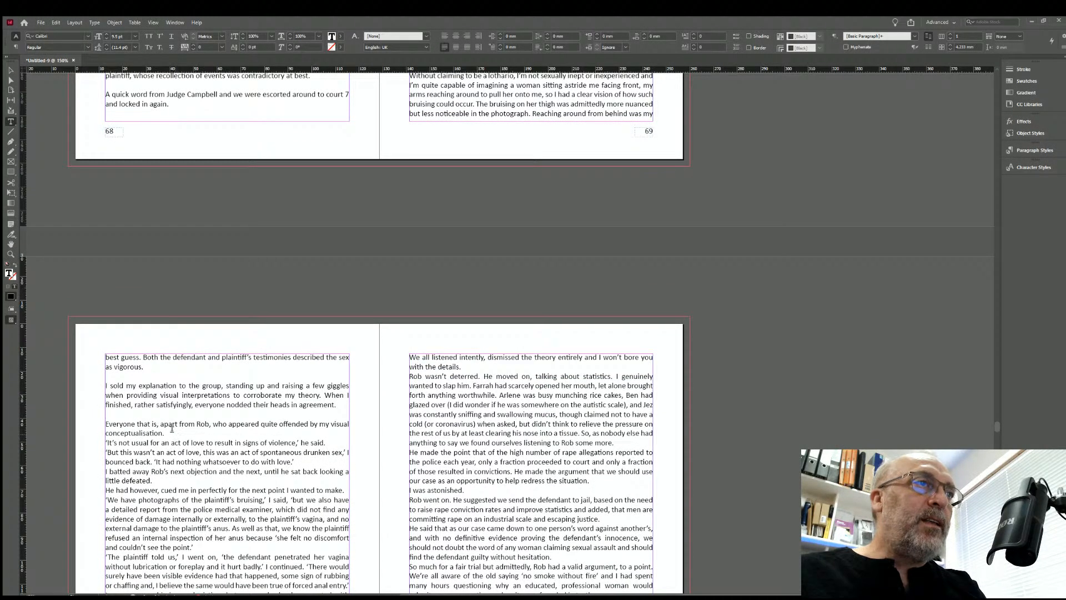
pyautogui.click(171, 431)
pyautogui.press('Return')
pyautogui.click(331, 453)
pyautogui.press('Return')
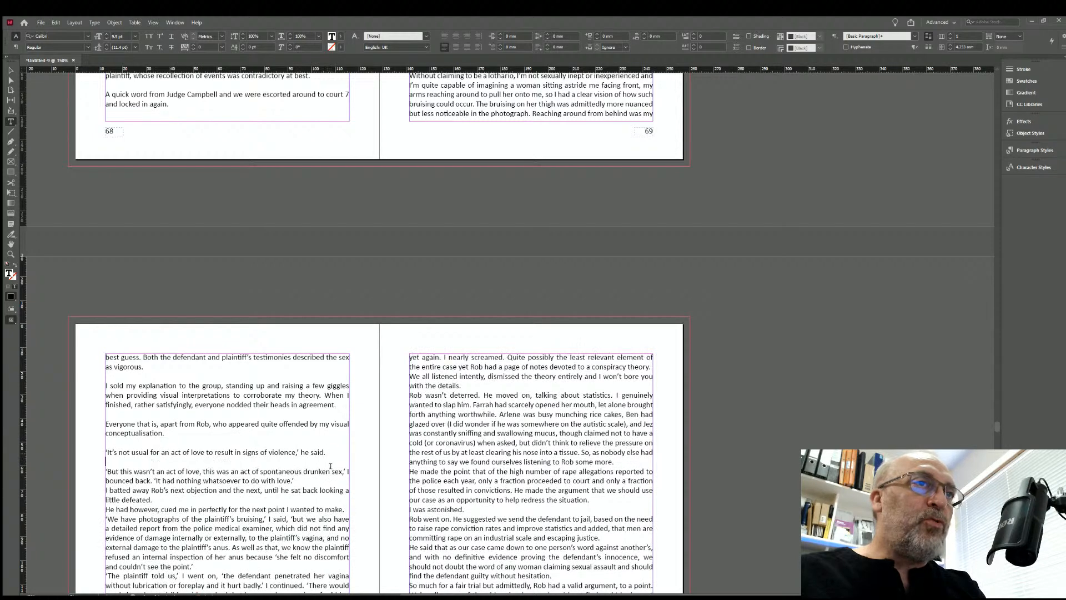
# On page 70, insert blank lines after the paragraphs ending "to do with love.'", "little defeated." and "next point I wanted to make.".
pyautogui.click(301, 478)
pyautogui.press('Return')
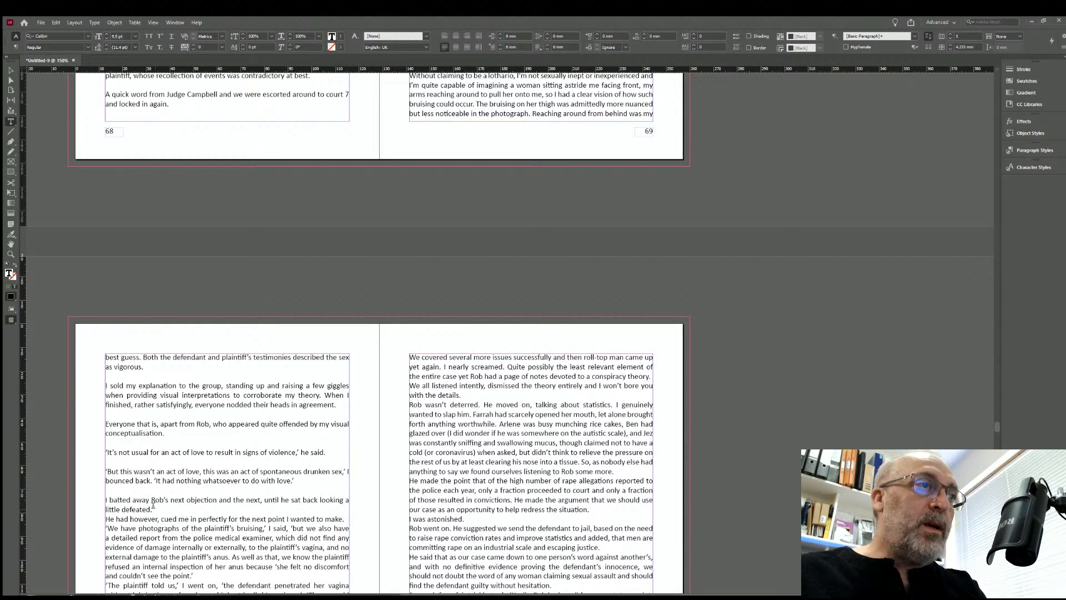
pyautogui.click(153, 508)
pyautogui.press('Return')
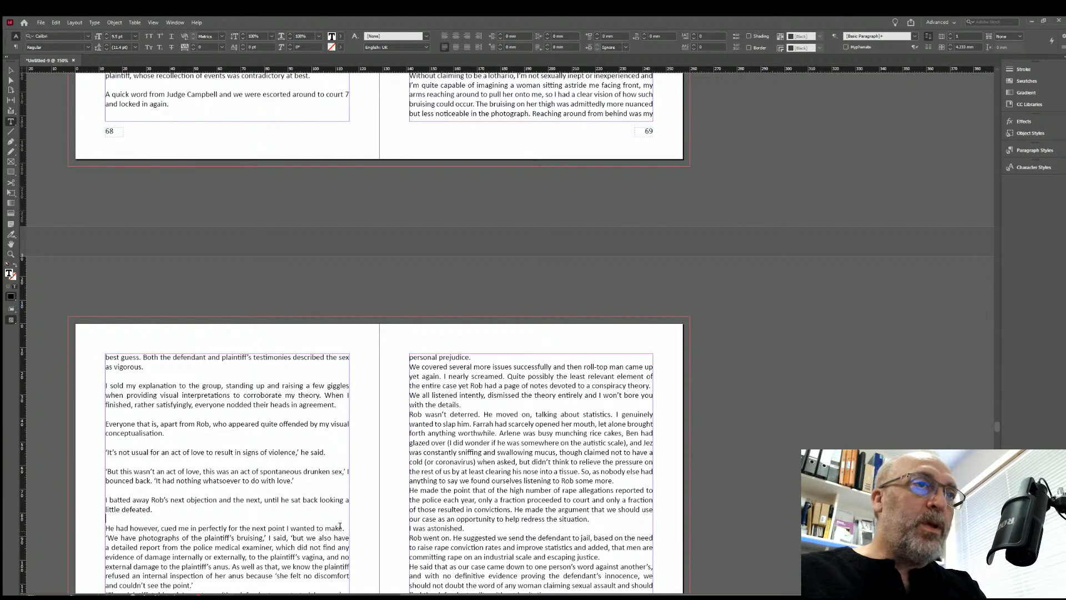
pyautogui.click(342, 528)
pyautogui.scroll(-3, 342, 526)
pyautogui.press('Return')
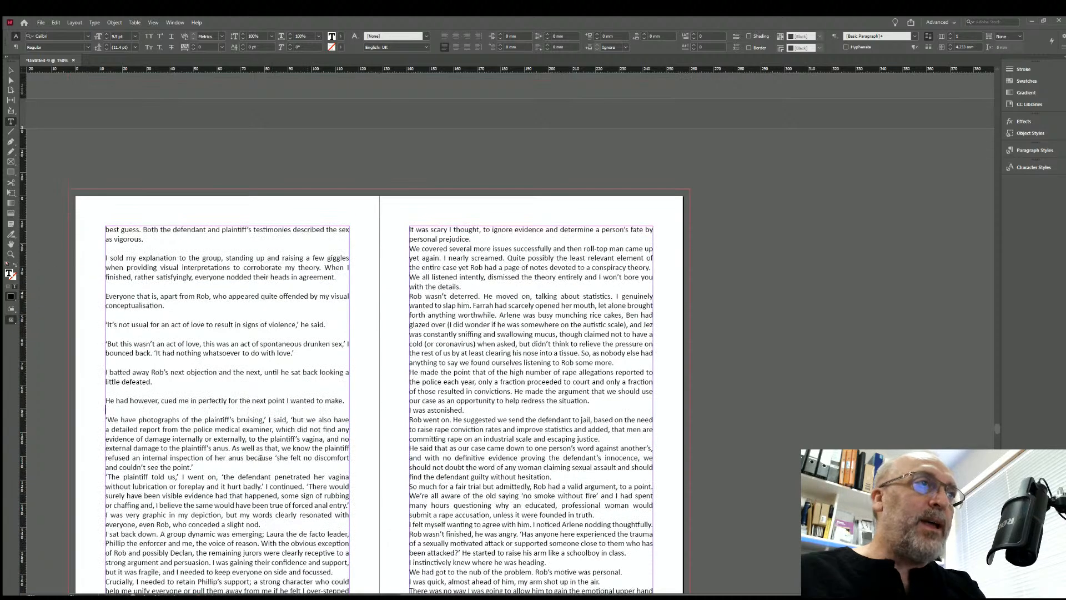
# On page 70, insert blank lines after the paragraphs ending "couldn't see the point.'", "conceded a slight nod." and "on side and focussed.".
pyautogui.click(195, 466)
pyautogui.press('Return')
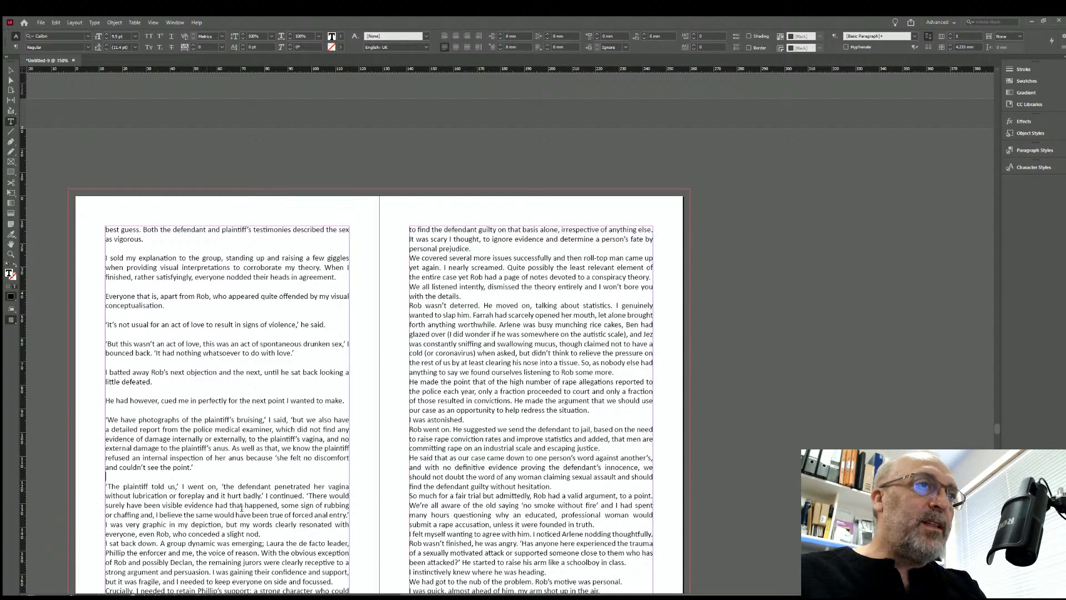
pyautogui.click(267, 534)
pyautogui.press('Return')
pyautogui.scroll(-3, 331, 445)
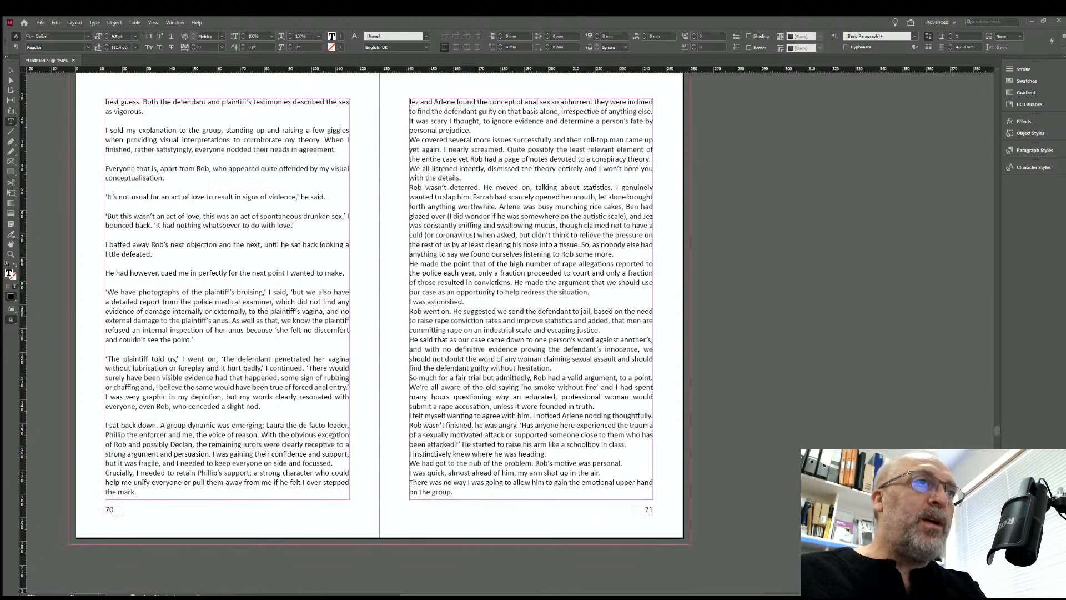
pyautogui.click(334, 463)
pyautogui.press('Return')
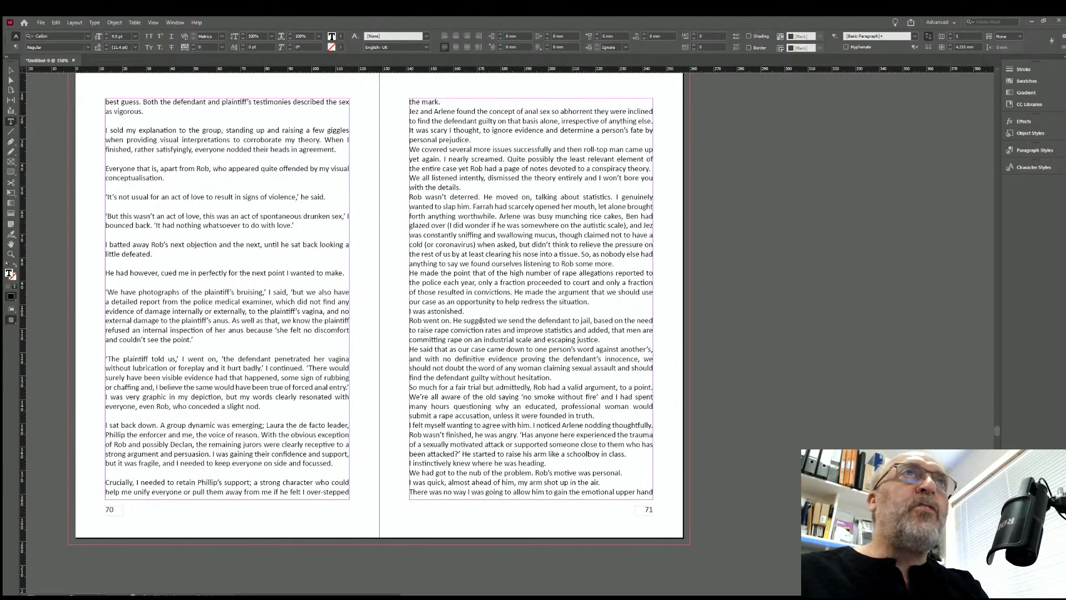
# On page 71, insert blank lines after the paragraphs ending "the mark.", "personal prejudice." and "with the details.".
pyautogui.scroll(2, 481, 321)
pyautogui.click(441, 187)
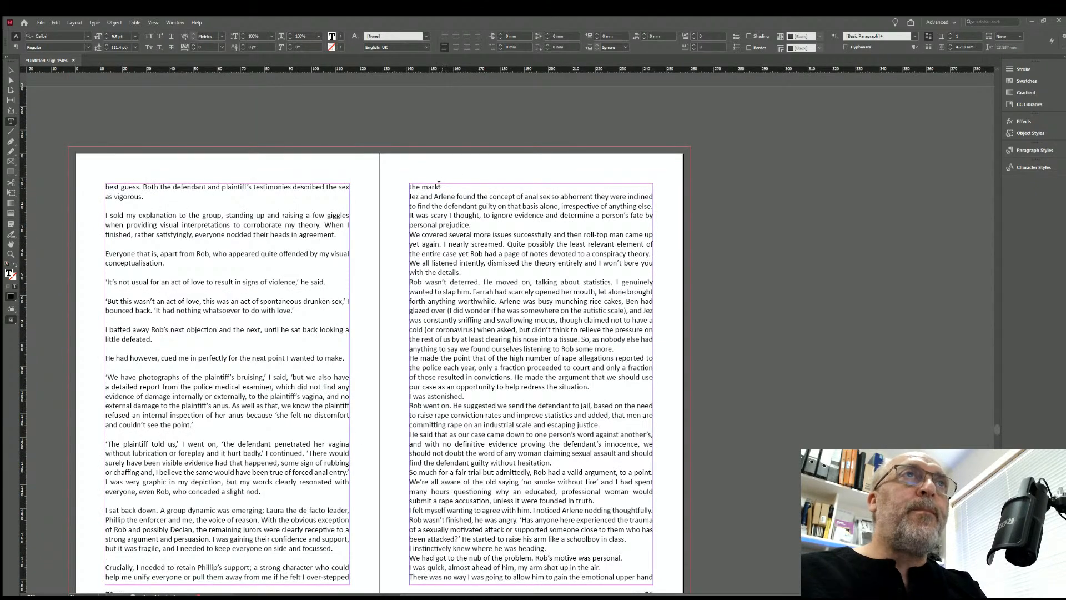
pyautogui.press('Return')
pyautogui.click(469, 231)
pyautogui.press('Return')
pyautogui.click(482, 291)
pyautogui.press('Return')
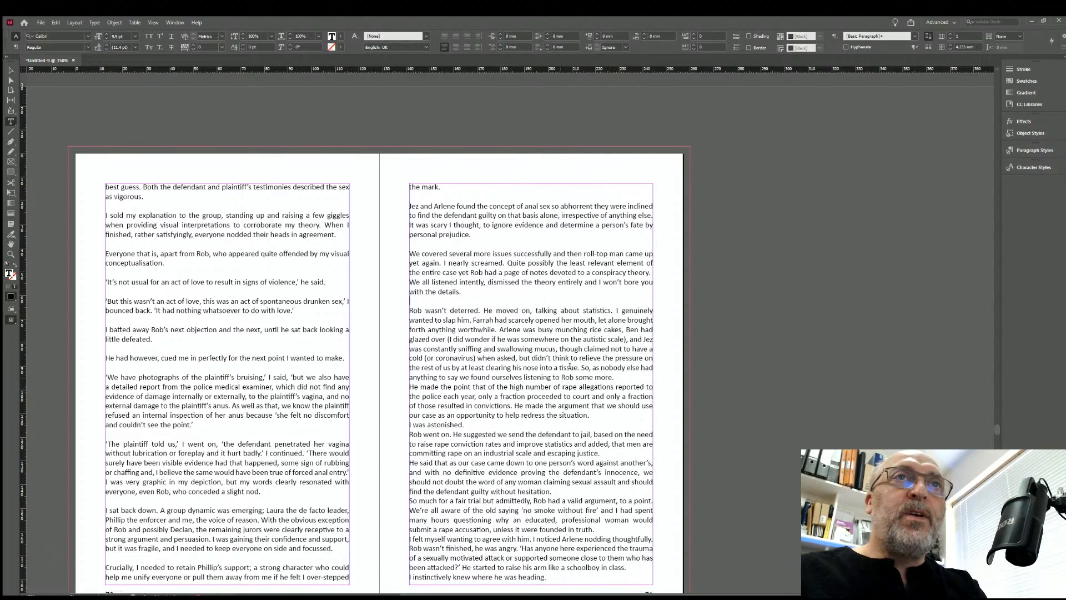
# On page 71, insert blank lines after the paragraphs ending "some more.", "help redress the situation." and "I was astonished.".
pyautogui.click(617, 377)
pyautogui.press('Return')
pyautogui.click(592, 424)
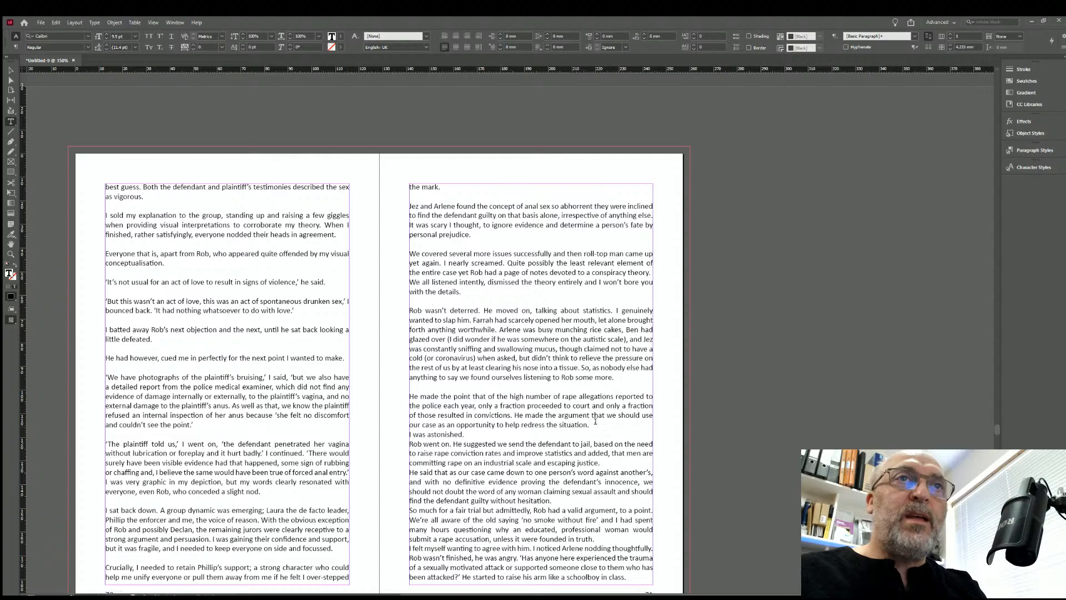
pyautogui.press('Return')
pyautogui.click(467, 441)
pyautogui.press('Return')
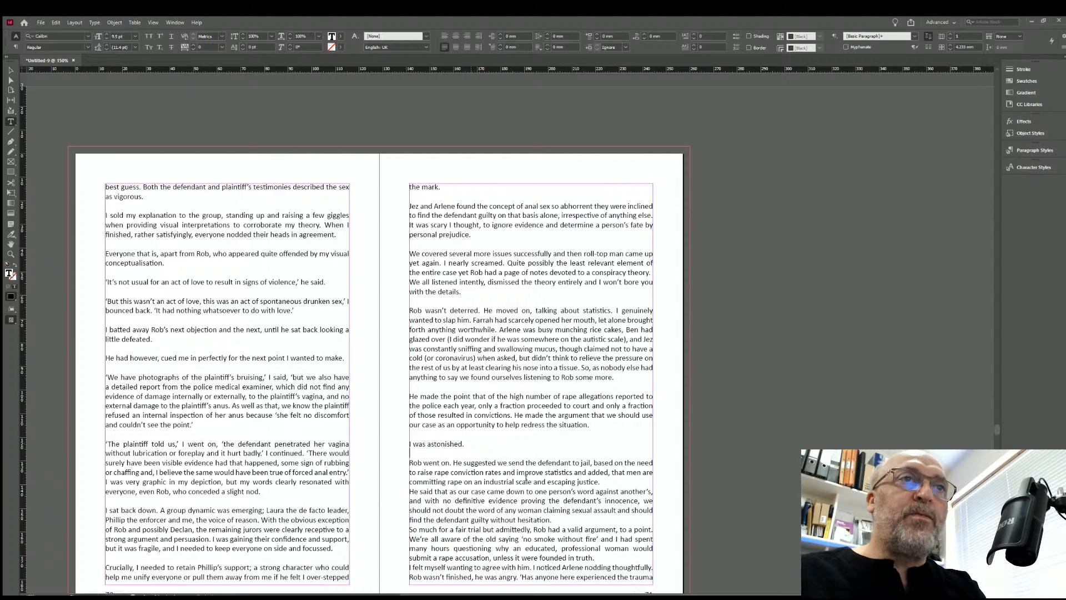
# On page 71, insert blank lines after the paragraphs ending "escaping justice." and "guilty without hesitation.".
pyautogui.click(607, 481)
pyautogui.press('Return')
pyautogui.click(555, 528)
pyautogui.press('Return')
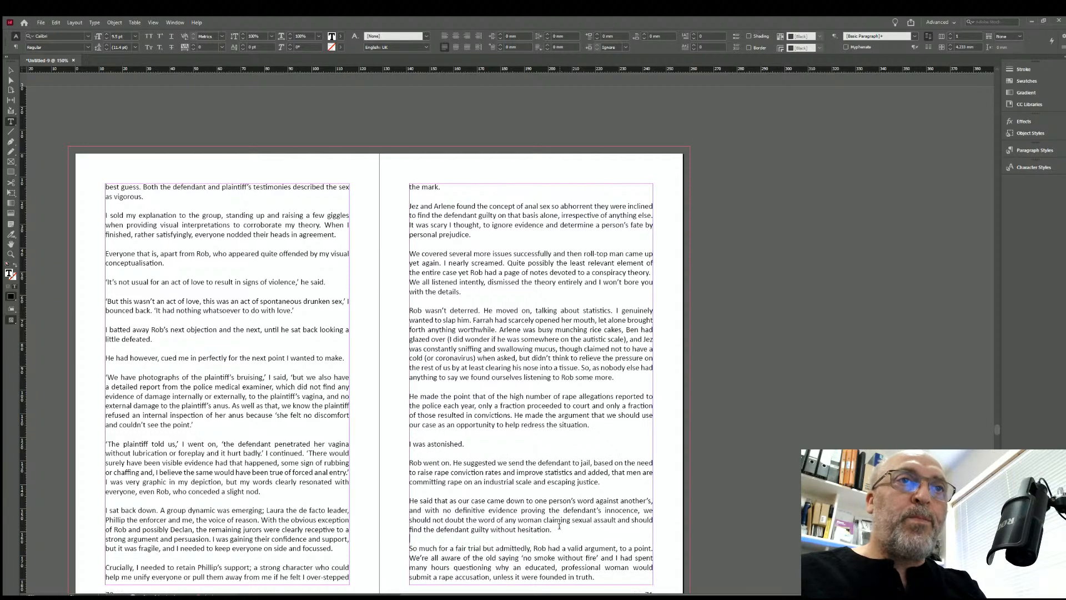
# On page 72, insert blank lines after the paragraphs ending "like a schoolboy in class.", "where he was heading." and "motive was personal.".
pyautogui.scroll(-3, 594, 539)
pyautogui.scroll(-7, 443, 418)
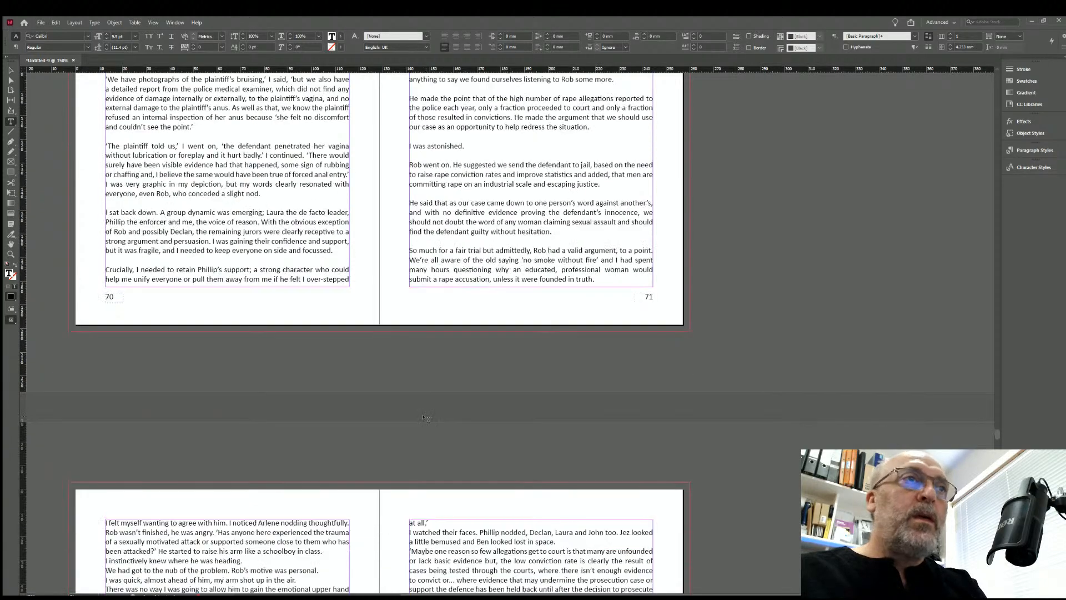
pyautogui.click(325, 421)
pyautogui.press('Return')
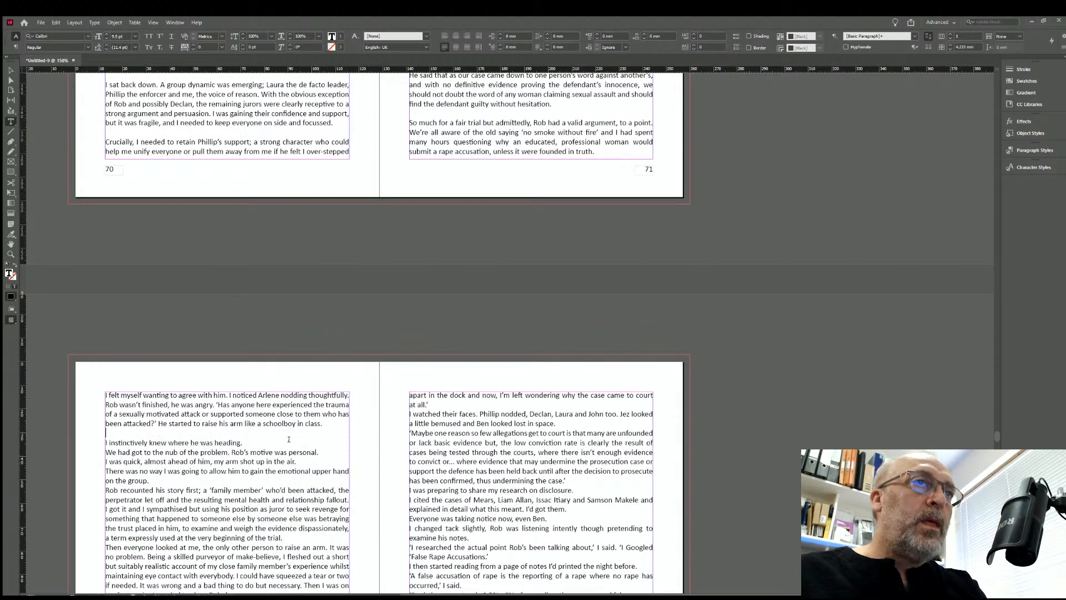
pyautogui.click(249, 443)
pyautogui.press('Return')
pyautogui.click(327, 459)
pyautogui.press('Return')
# On page 72, insert blank lines after the paragraphs ending "my arm shot up in the air." and "on the group.", removing a misplaced break.
pyautogui.click(300, 481)
pyautogui.press('Return')
pyautogui.click(153, 517)
pyautogui.press('Return')
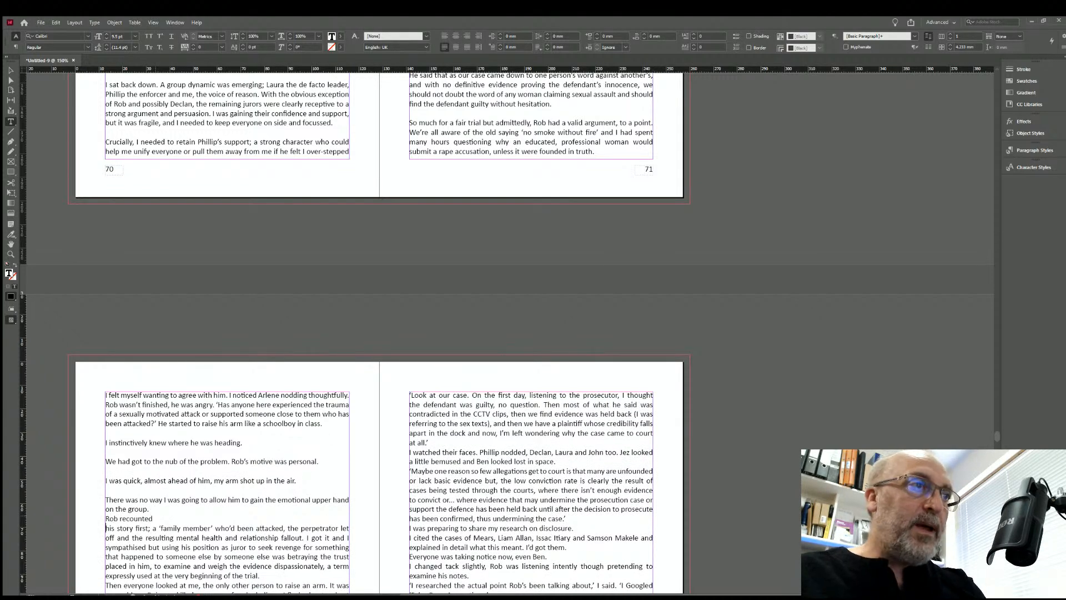
pyautogui.press('BackSpace')
pyautogui.click(150, 509)
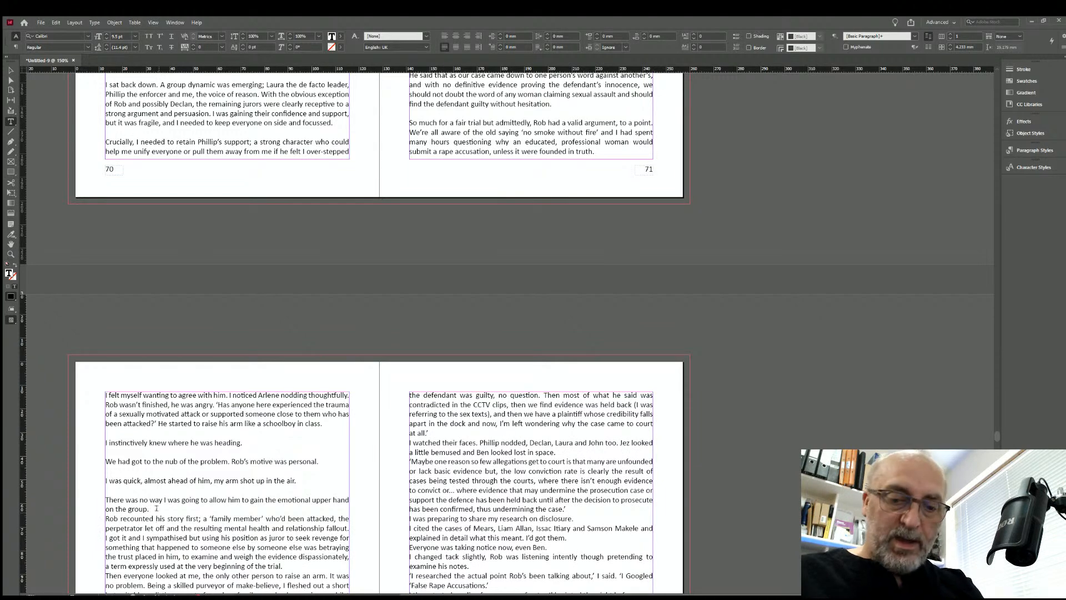
pyautogui.press('Return')
# On page 72, insert blank lines before the paragraphs starting "Then everyone looked", "'I would like to agree", "That was pretty much" and "It was also the perfect cue".
pyautogui.scroll(-3, 307, 450)
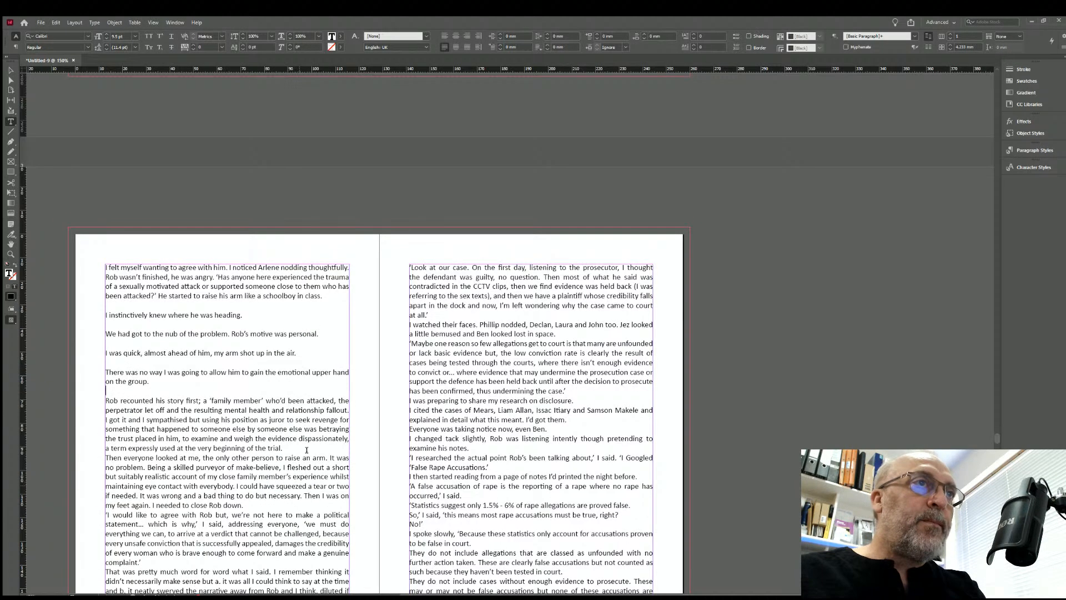
pyautogui.click(284, 447)
pyautogui.press('Return')
pyautogui.click(257, 516)
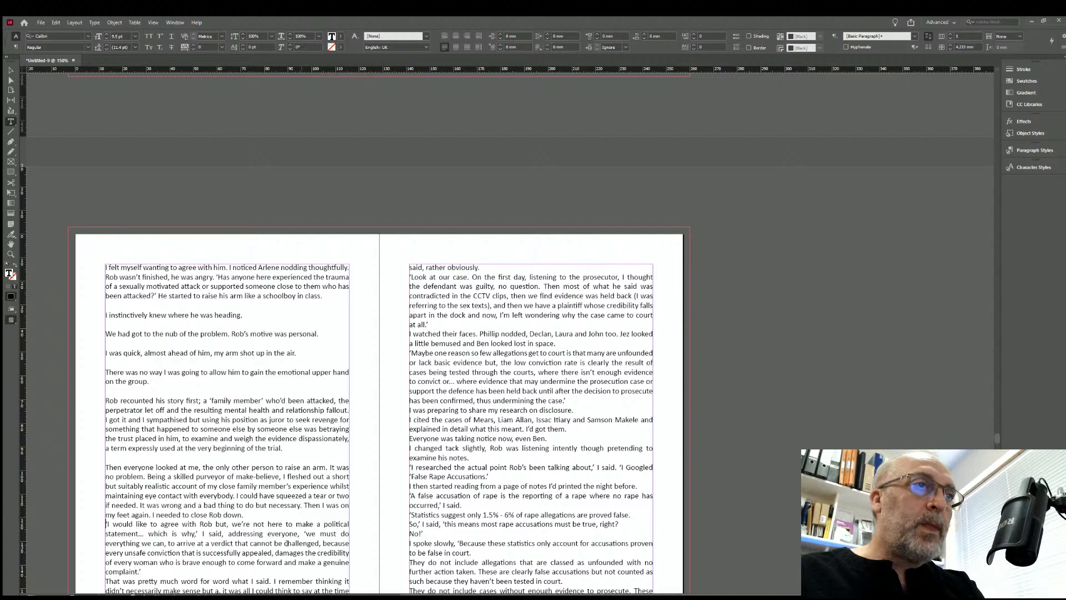
pyautogui.press('Return')
pyautogui.scroll(-5, 216, 426)
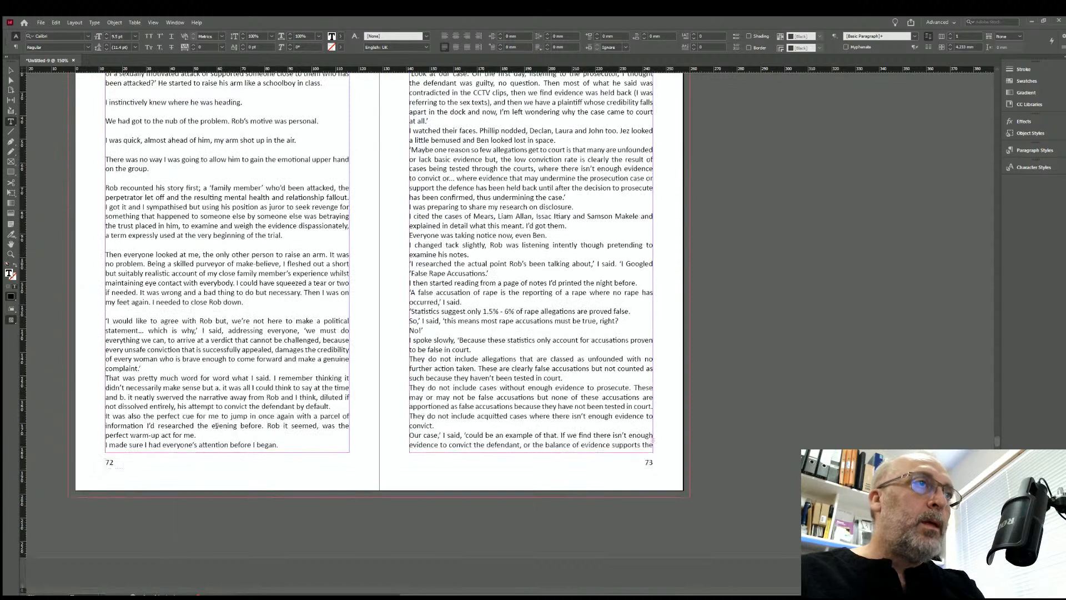
pyautogui.click(148, 366)
pyautogui.press('Return')
pyautogui.click(349, 417)
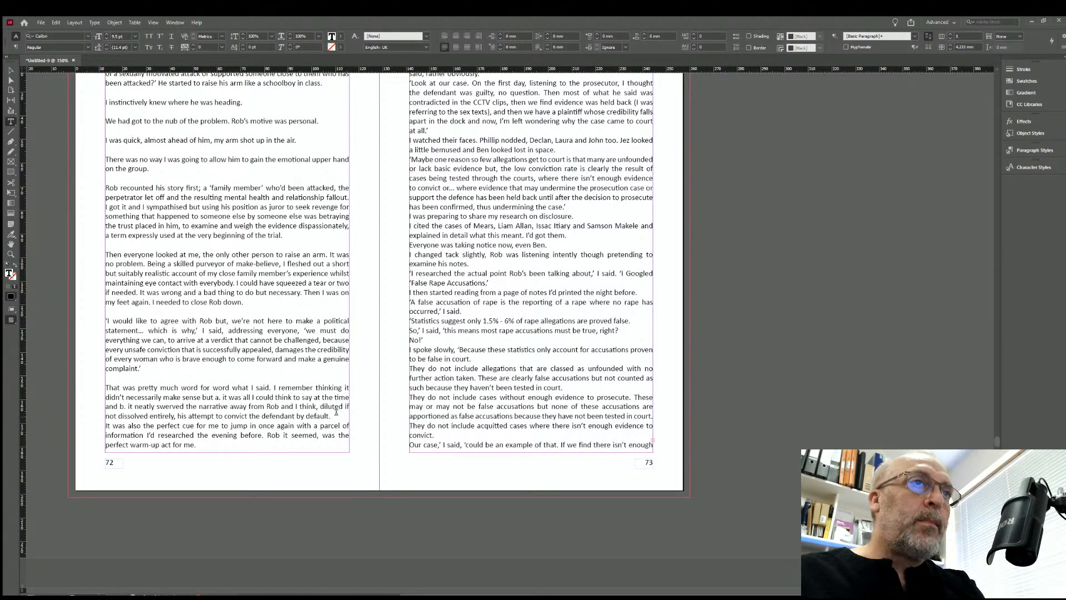
pyautogui.press('Return')
# On page 73, insert blank lines after the paragraphs ending "warm-up act for me.", "before I began.", "rather obviously." and "at all.'".
pyautogui.scroll(3, 532, 237)
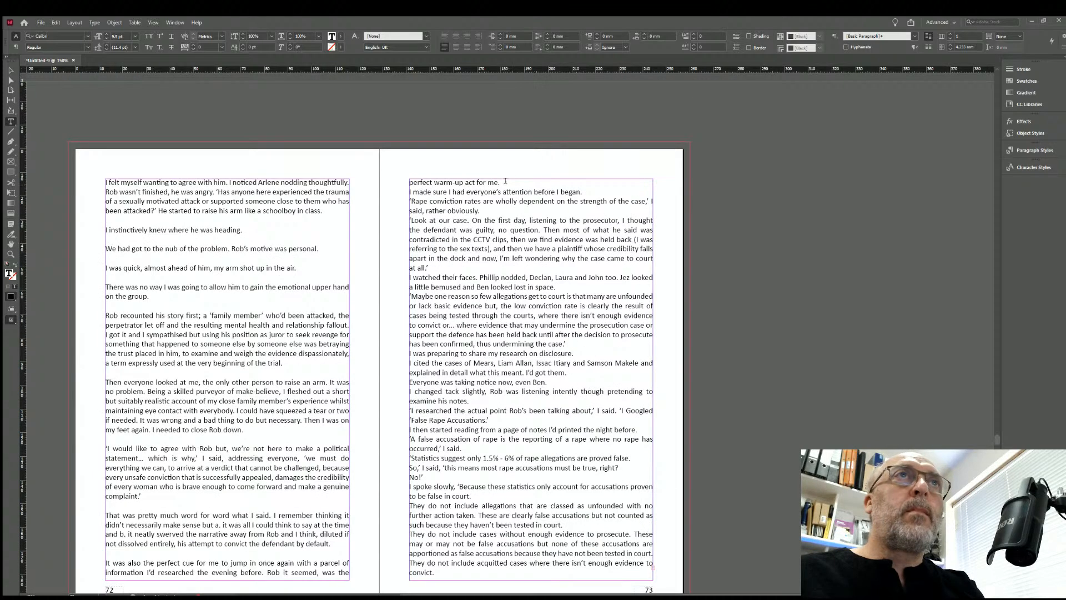
pyautogui.click(532, 190)
pyautogui.press('Return')
pyautogui.press('Return')
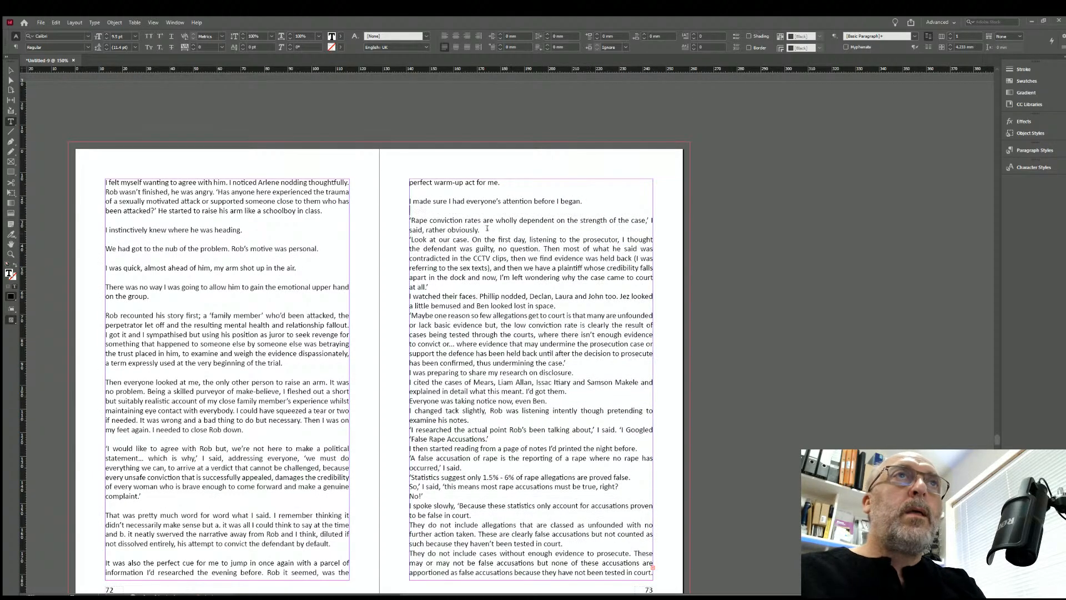
pyautogui.click(488, 229)
pyautogui.press('Return')
pyautogui.click(431, 296)
pyautogui.press('Return')
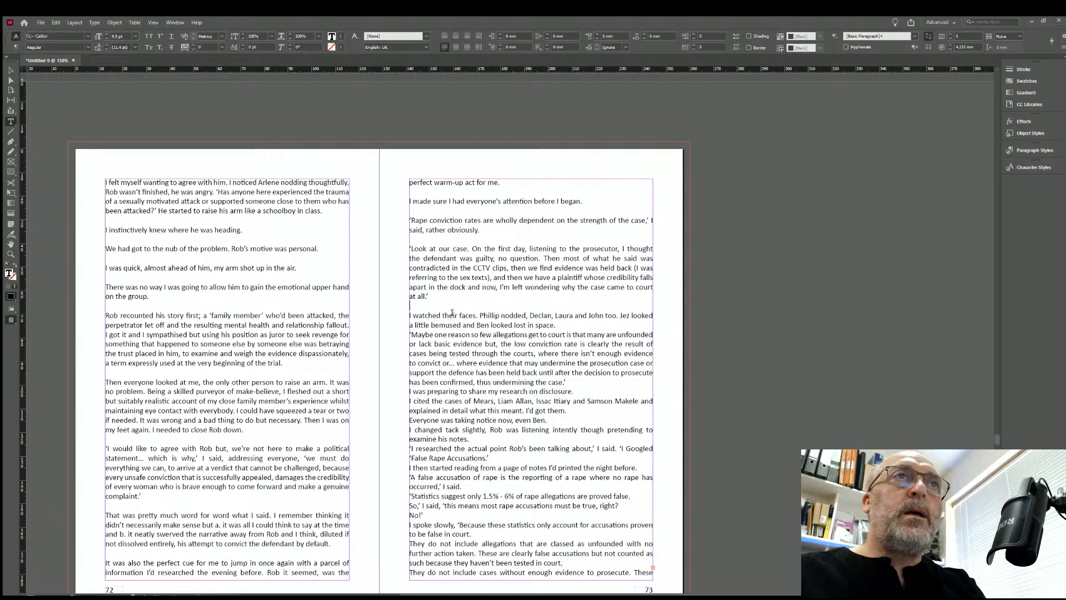
# On page 73, insert blank lines after the paragraphs ending "lost in space.", "undermining the case.'" and "my research on disclosure.".
pyautogui.click(561, 324)
pyautogui.press('Return')
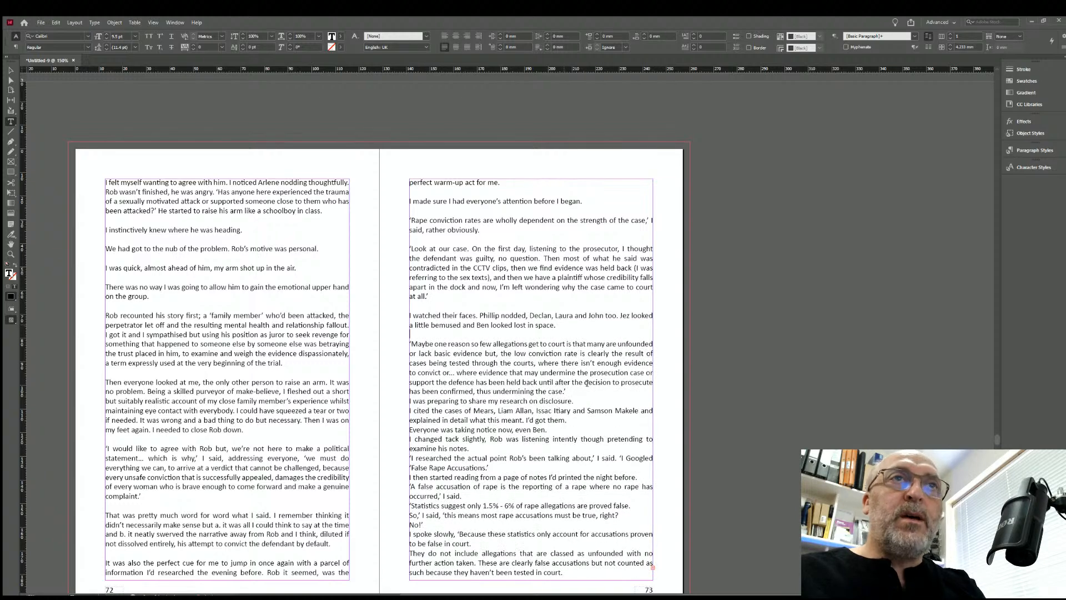
pyautogui.click(576, 387)
pyautogui.press('Return')
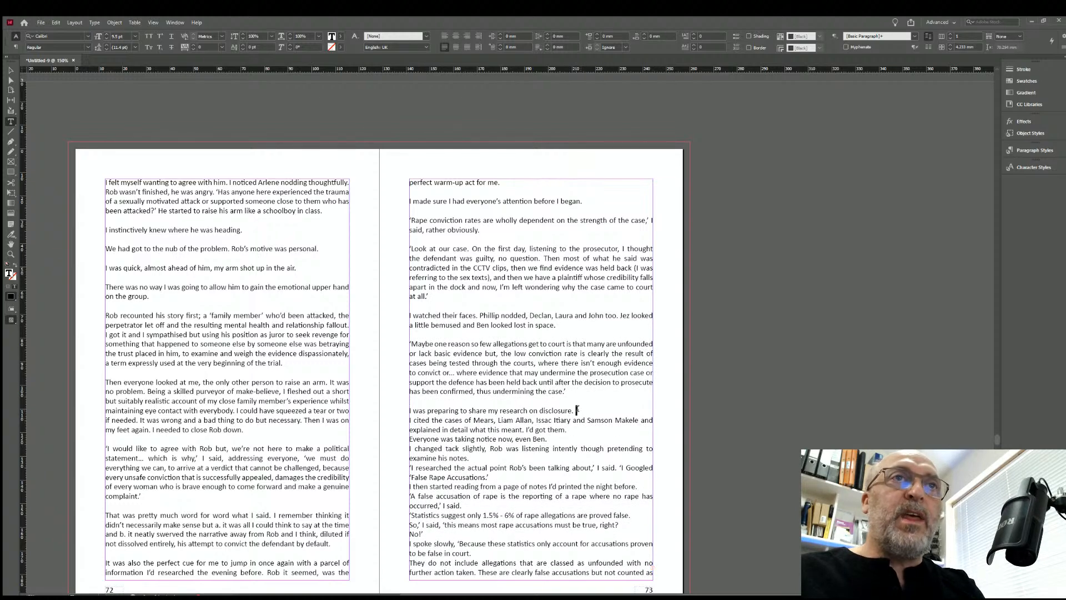
pyautogui.click(574, 411)
pyautogui.press('Return')
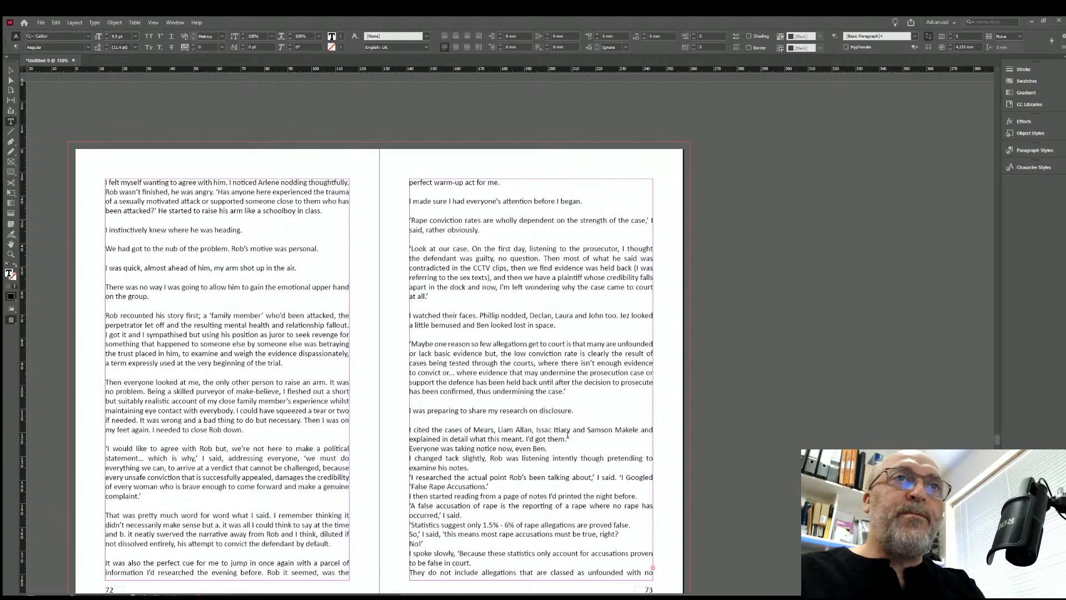
# On page 73, insert blank lines before the paragraphs starting "Everyone was taking notice", "I changed tack slightly" and "'I researched the actual point".
pyautogui.click(568, 438)
pyautogui.press('Return')
pyautogui.click(547, 457)
pyautogui.press('Return')
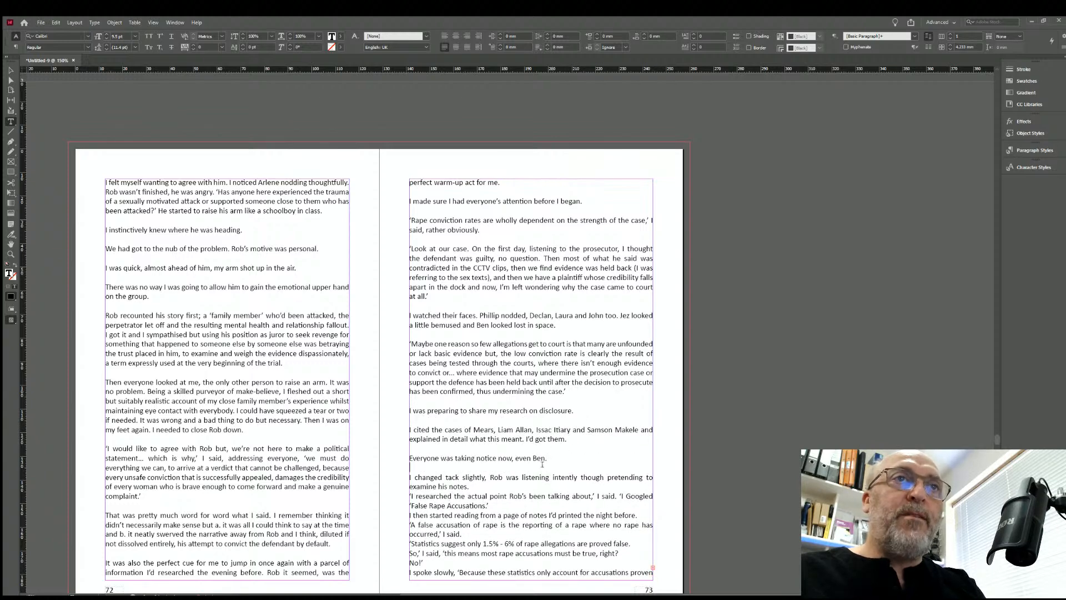
pyautogui.click(475, 484)
pyautogui.press('Return')
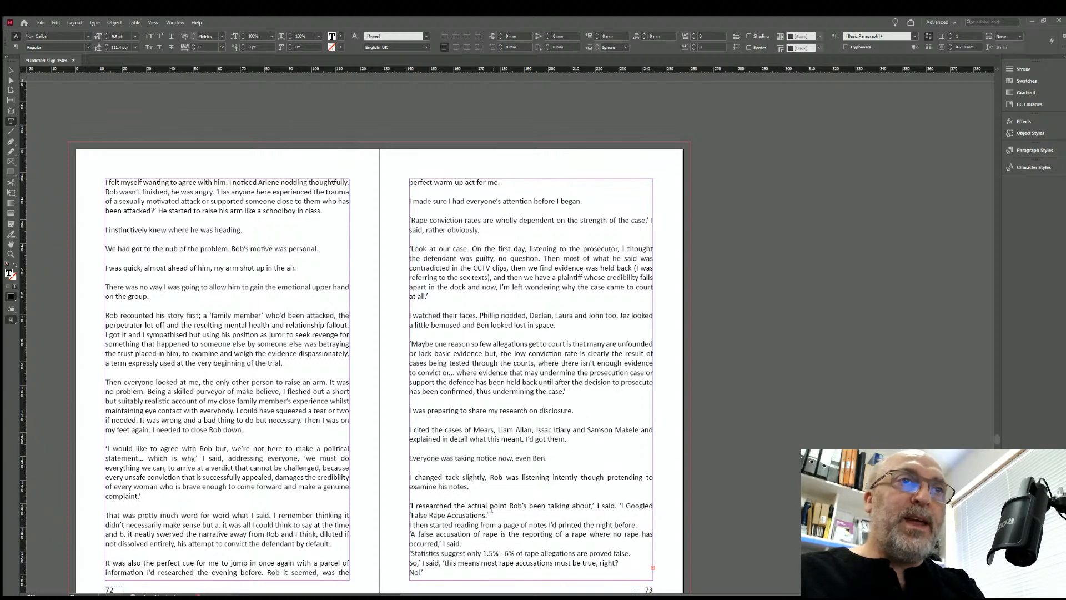
# On page 73, insert blank lines after the paragraphs ending "Accusations.'", "printed the night before." and "occurred,' I said.".
pyautogui.click(507, 515)
pyautogui.press('Return')
pyautogui.click(638, 533)
pyautogui.press('Return')
pyautogui.scroll(-3, 491, 381)
pyautogui.click(465, 392)
pyautogui.press('Return')
# Flow the overset text from page 73 into linked frames filling the margins of pages 74 and 75.
pyautogui.scroll(-5, 398, 416)
pyautogui.scroll(3, 574, 324)
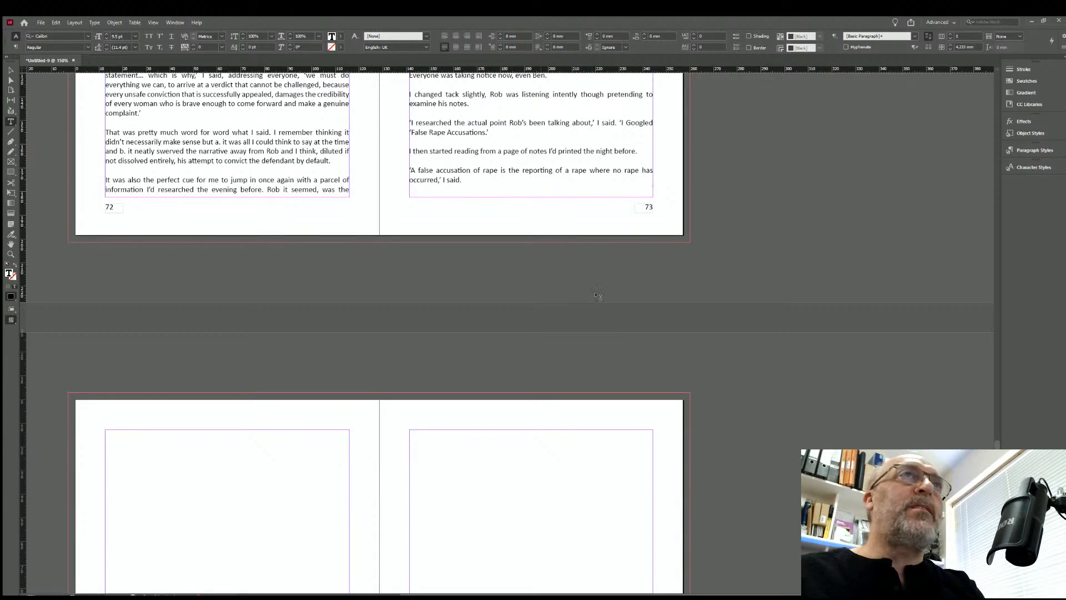
pyautogui.scroll(3, 575, 295)
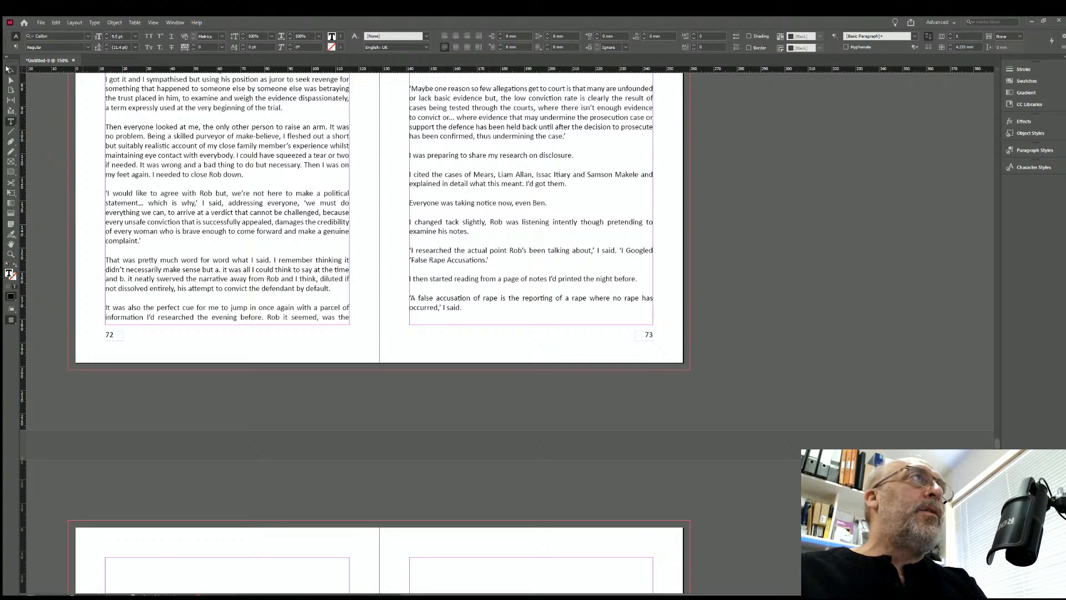
pyautogui.click(9, 69)
pyautogui.click(651, 321)
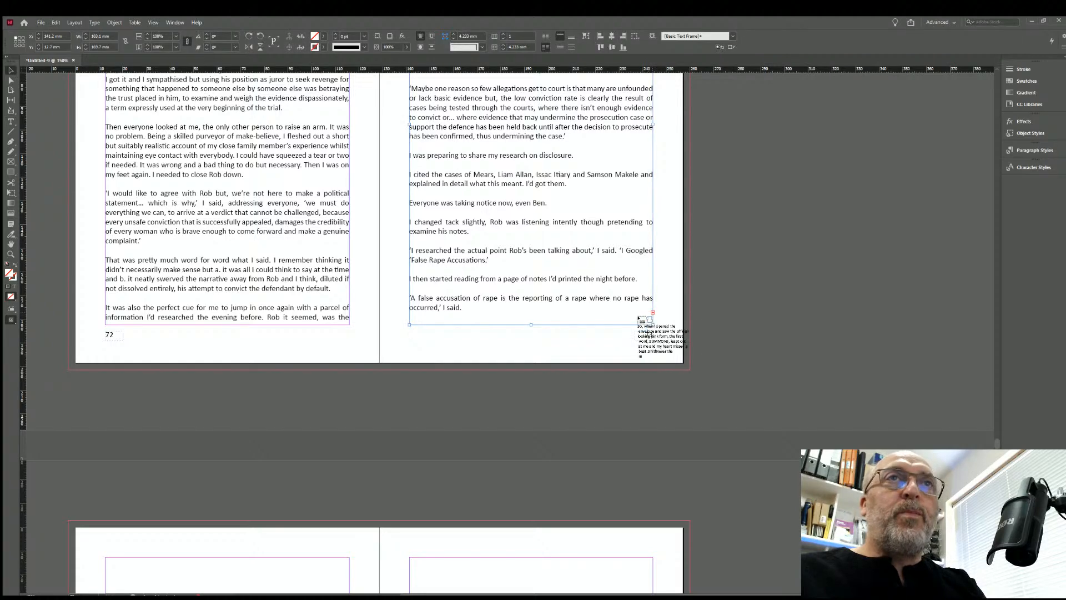
pyautogui.scroll(-10, 440, 428)
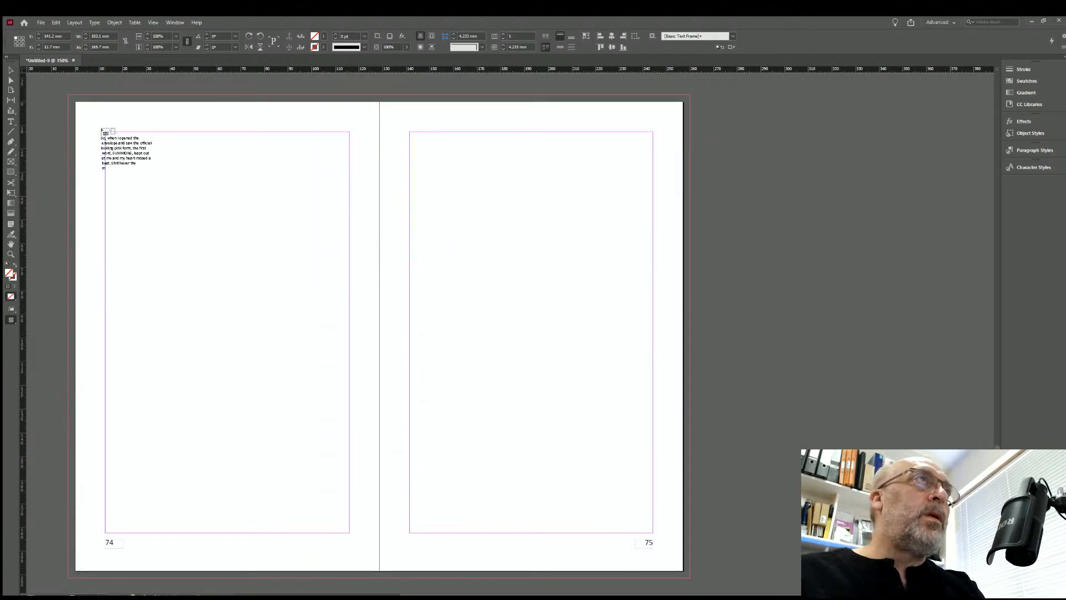
pyautogui.click(103, 132)
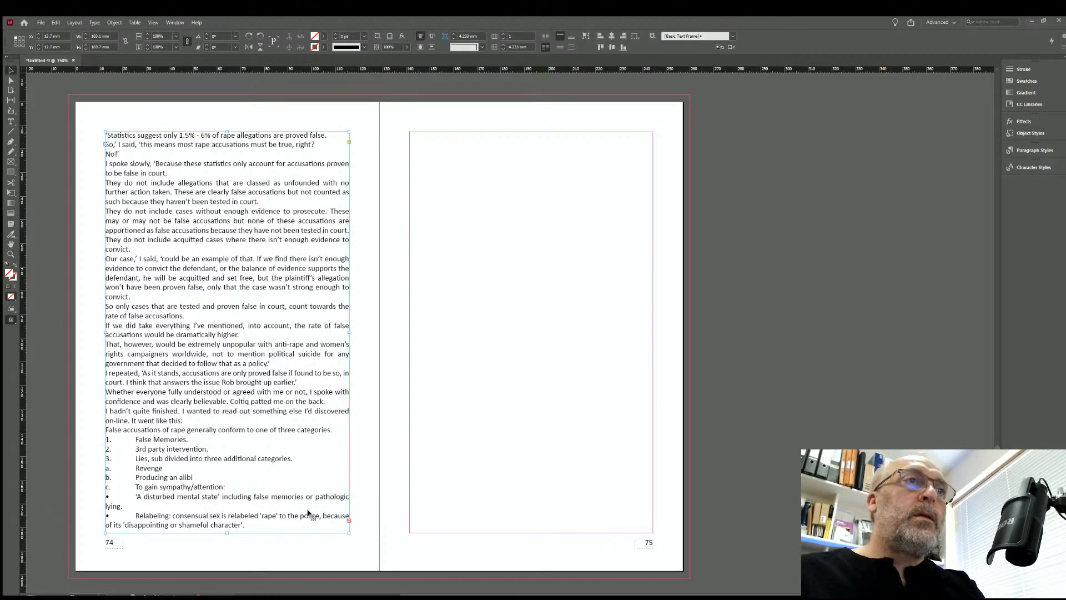
pyautogui.click(349, 521)
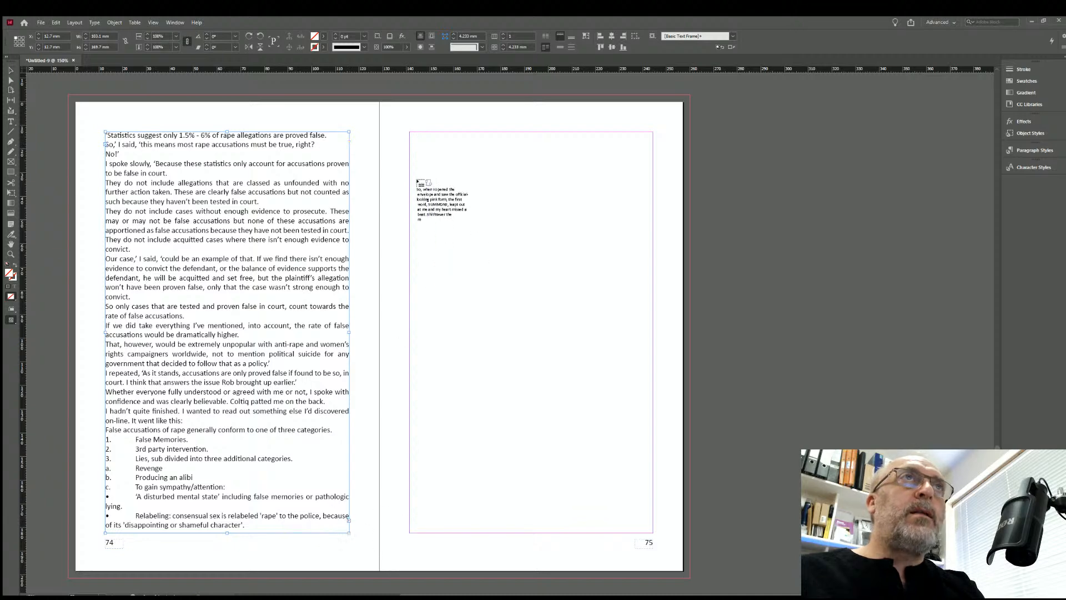
pyautogui.click(408, 131)
# Flow the overset text from page 75 into linked frames filling the margins of pages 76 and 77.
pyautogui.scroll(-5, 544, 339)
pyautogui.click(653, 307)
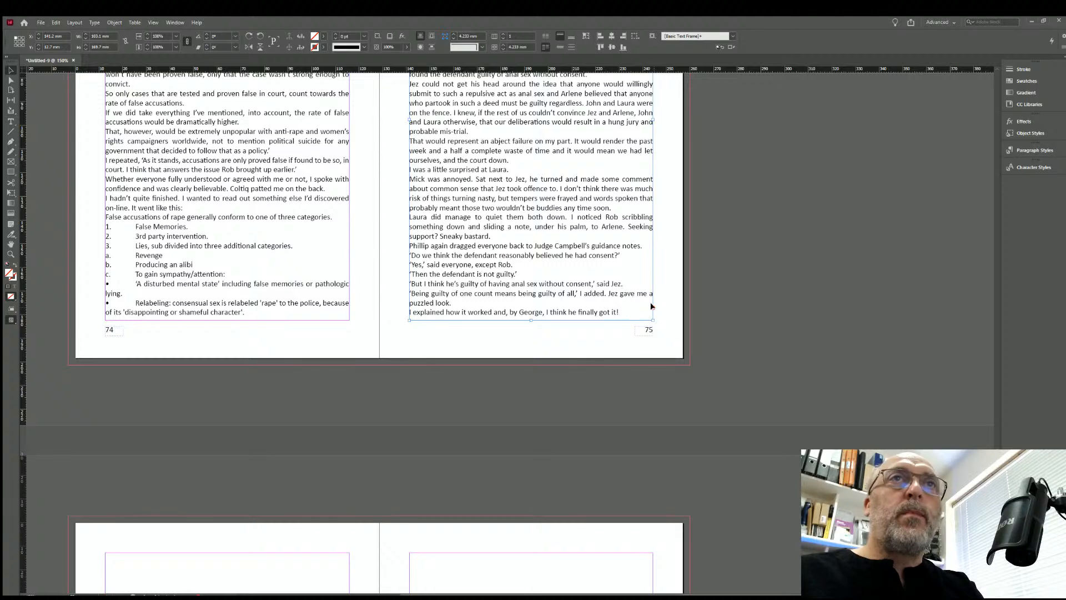
pyautogui.scroll(-5, 300, 389)
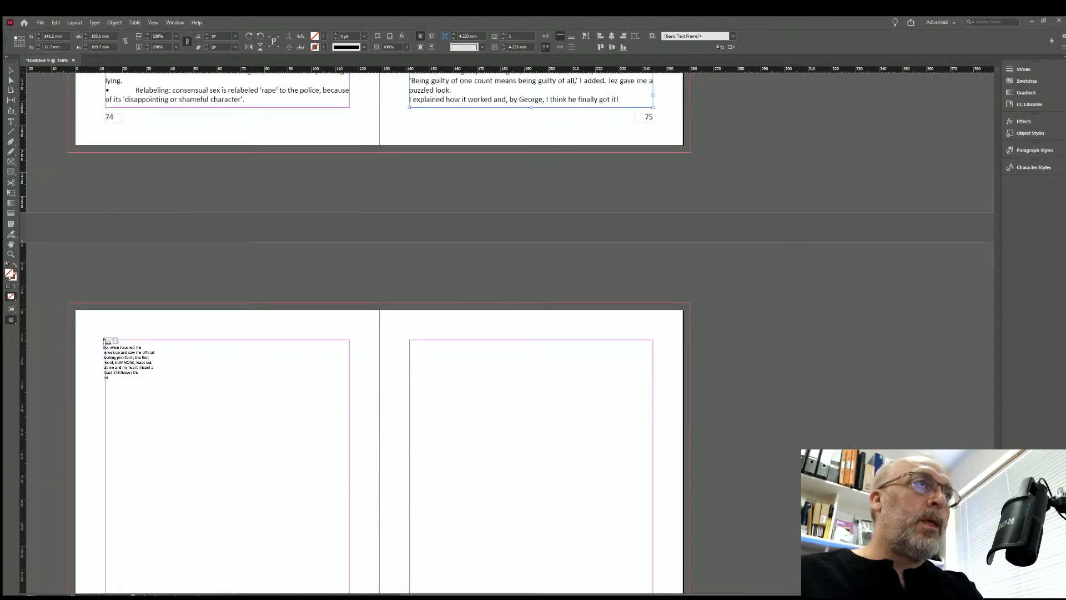
pyautogui.click(105, 340)
pyautogui.scroll(-6, 293, 448)
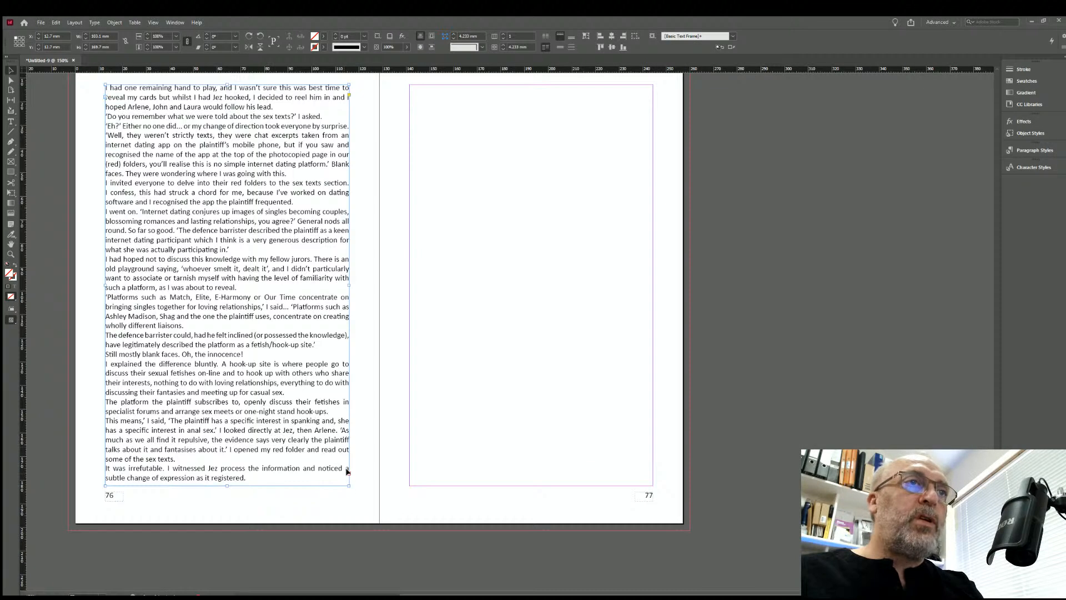
pyautogui.click(348, 471)
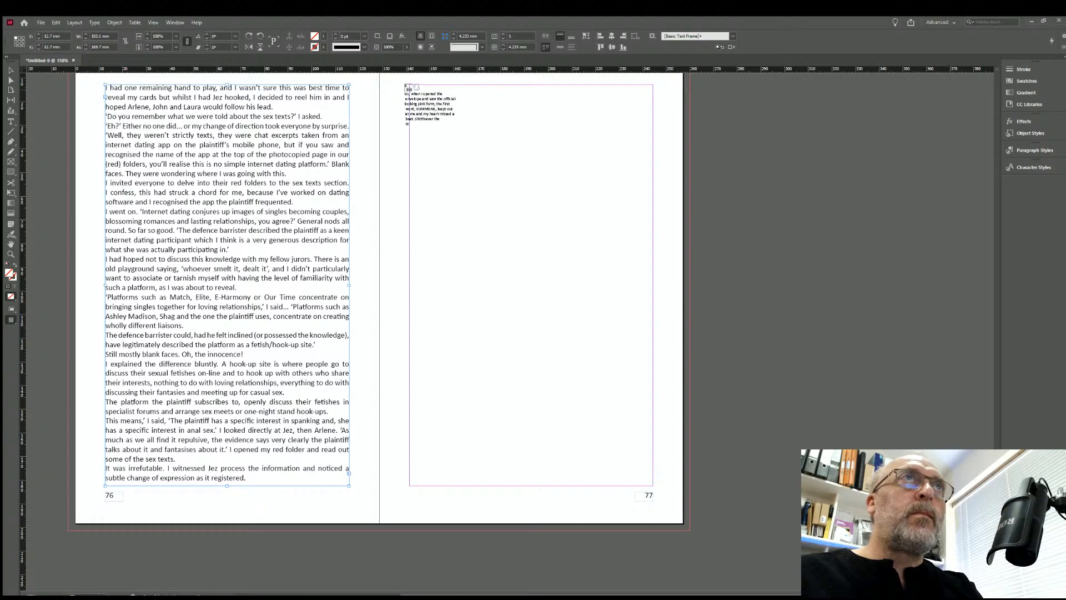
pyautogui.click(409, 85)
# Flow the overset text from page 77 into linked frames filling the margins of pages 78 and 79.
pyautogui.scroll(-6, 515, 322)
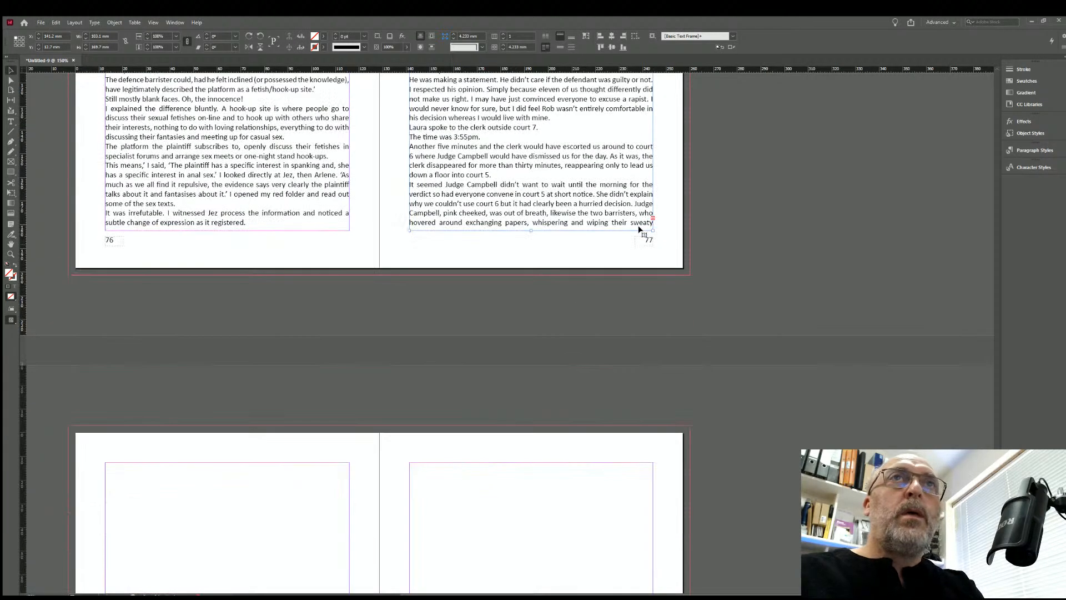
pyautogui.click(653, 218)
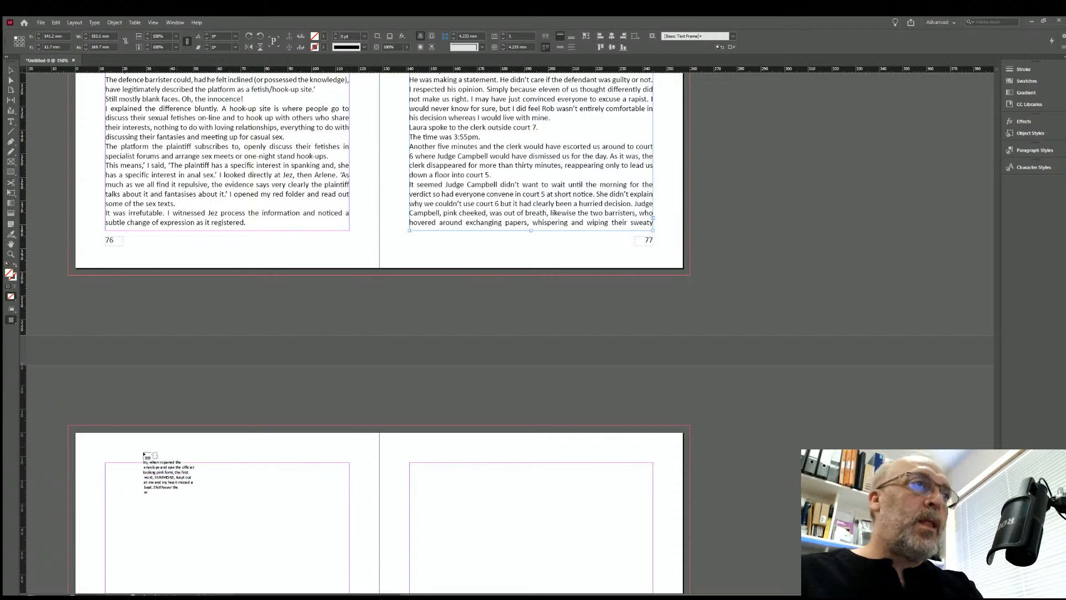
pyautogui.click(106, 463)
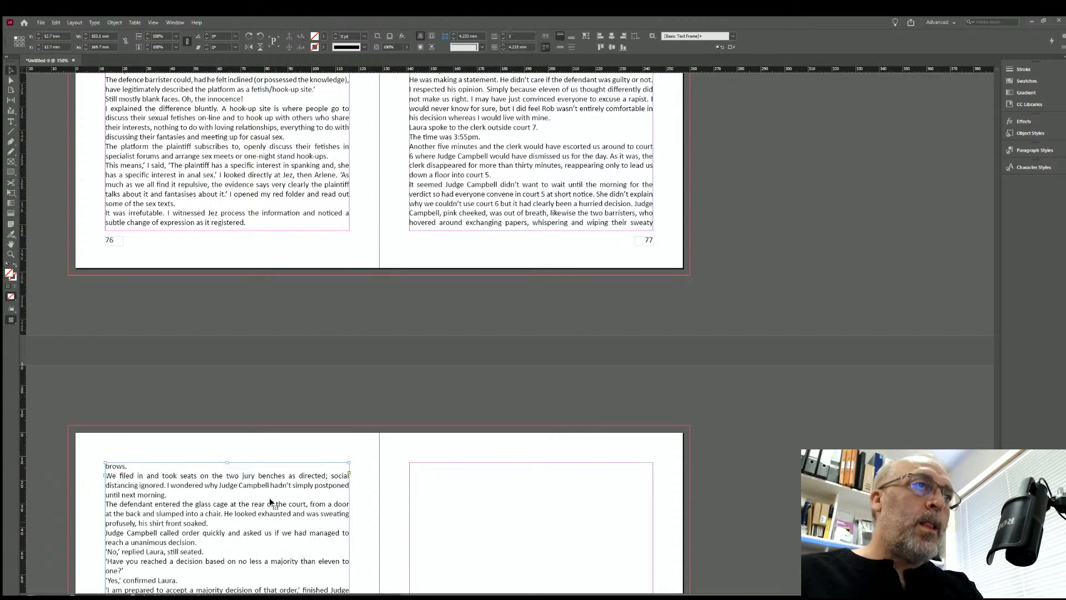
pyautogui.scroll(-6, 334, 558)
pyautogui.scroll(-3, 334, 558)
pyautogui.click(349, 470)
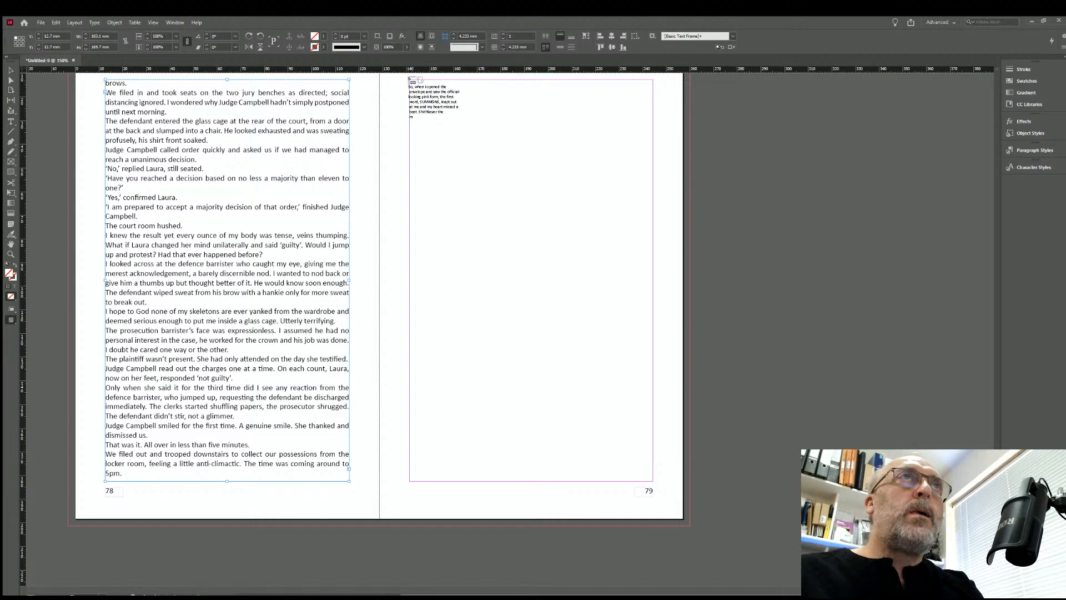
pyautogui.click(409, 79)
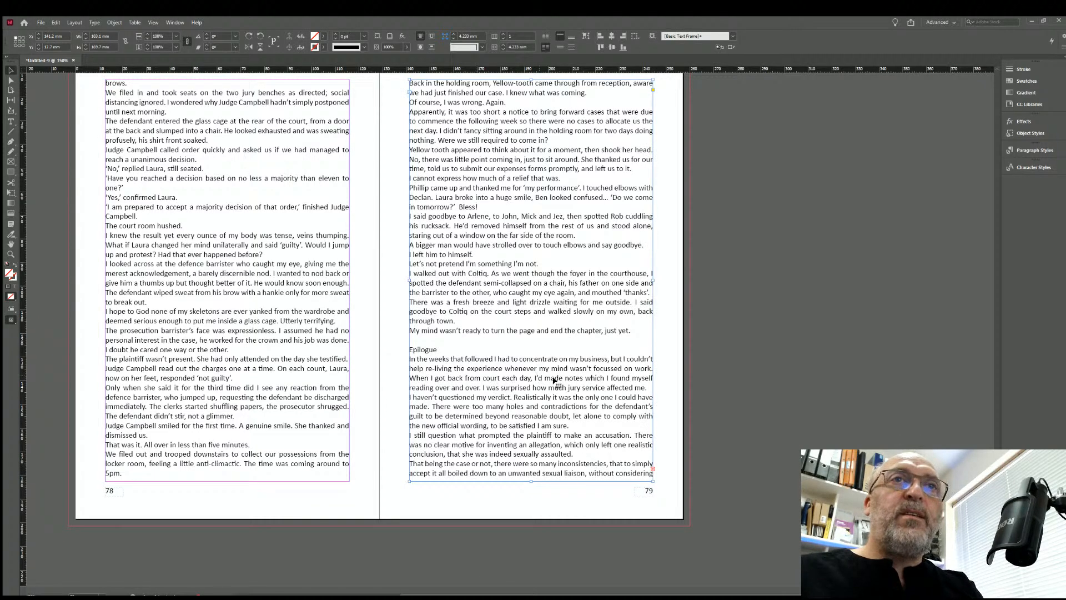
# Flow the overset text from page 79 into linked frames filling the margins of pages 80 and 81.
pyautogui.scroll(-3, 553, 379)
pyautogui.click(652, 341)
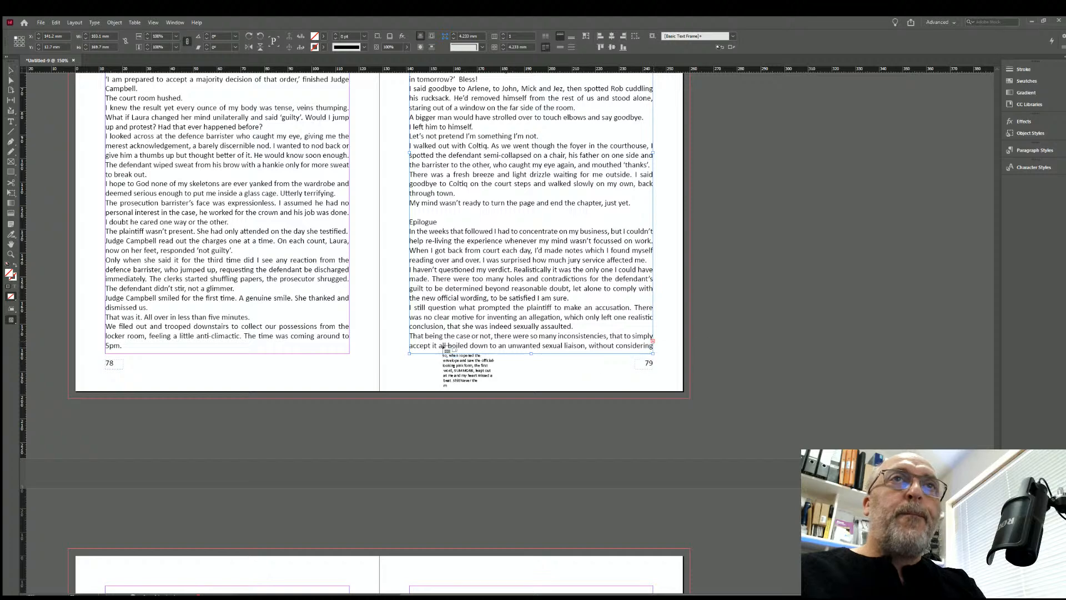
pyautogui.scroll(-8, 422, 356)
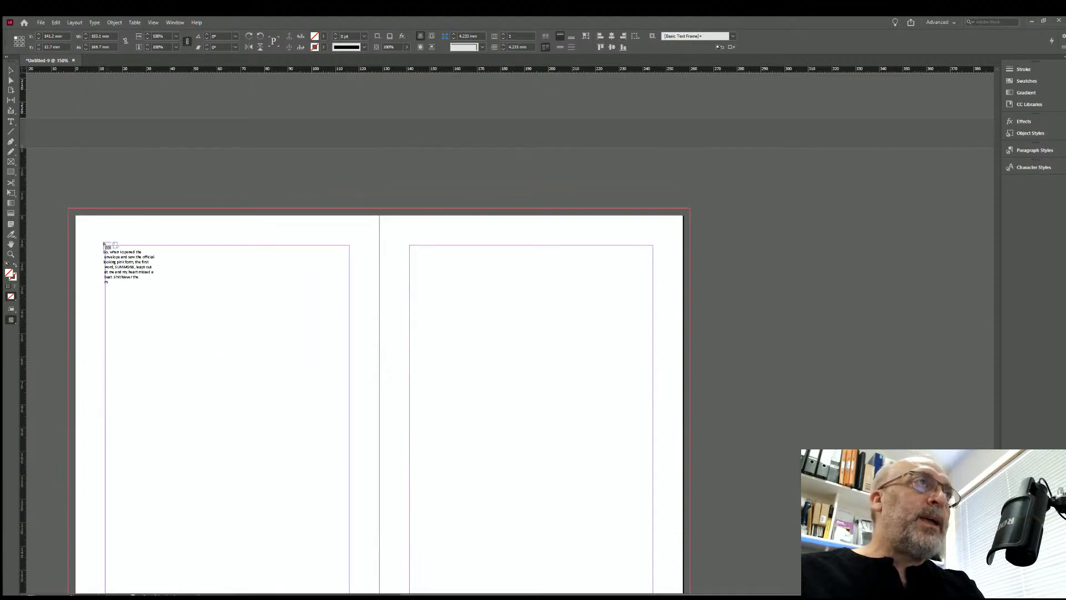
pyautogui.click(101, 248)
pyautogui.scroll(-2, 245, 347)
pyautogui.scroll(-1, 245, 352)
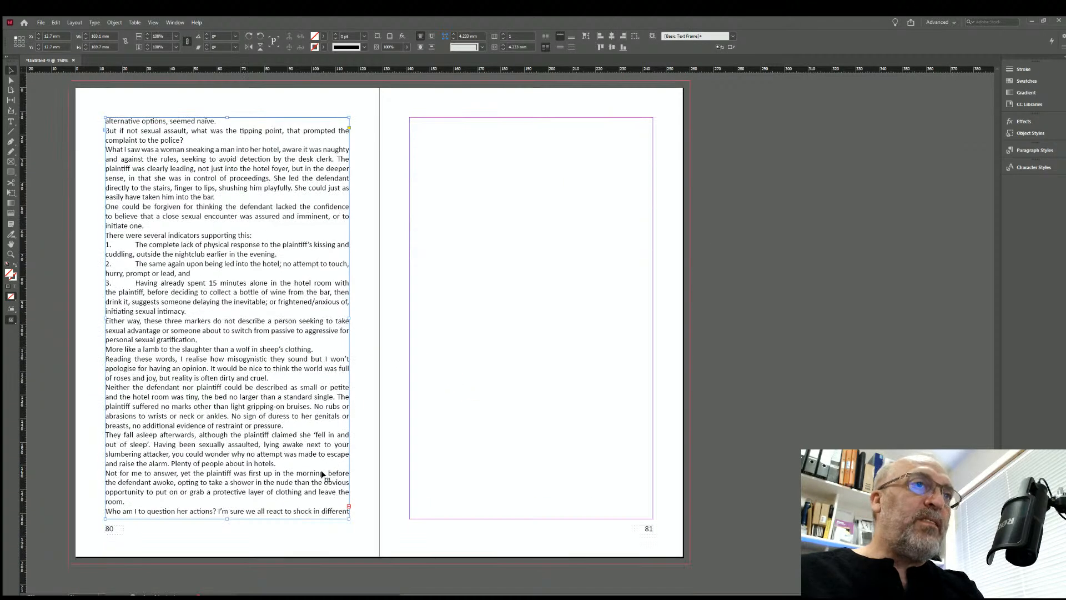
pyautogui.click(348, 506)
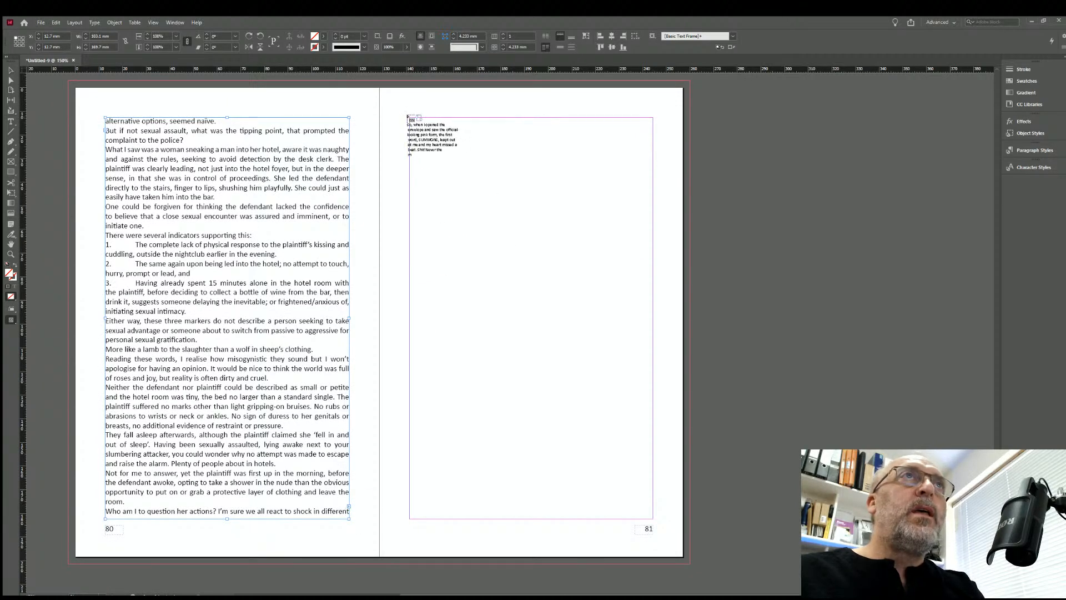
pyautogui.click(412, 117)
# Flow the remaining overset text from page 81 into linked frames filling the margins of pages 82 and 83.
pyautogui.scroll(-3, 614, 437)
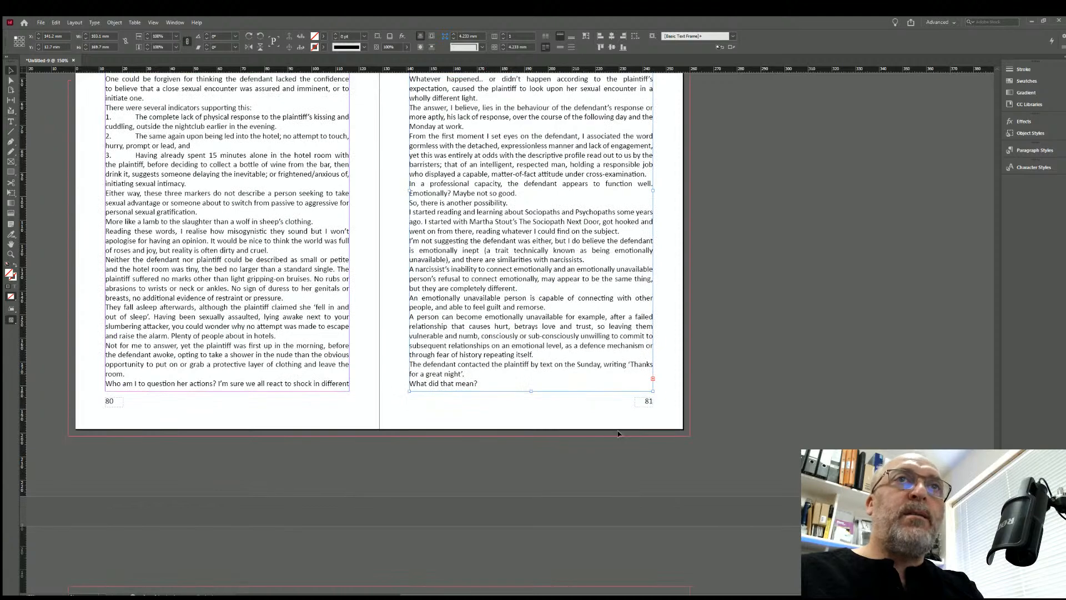
pyautogui.click(653, 378)
pyautogui.scroll(-8, 489, 358)
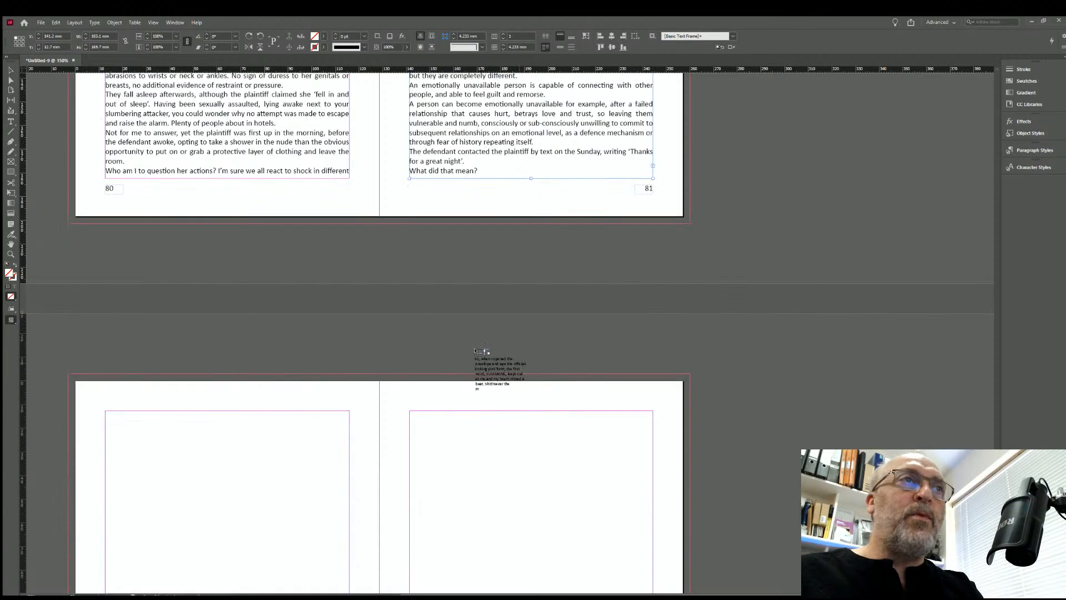
pyautogui.click(106, 284)
pyautogui.scroll(-4, 186, 363)
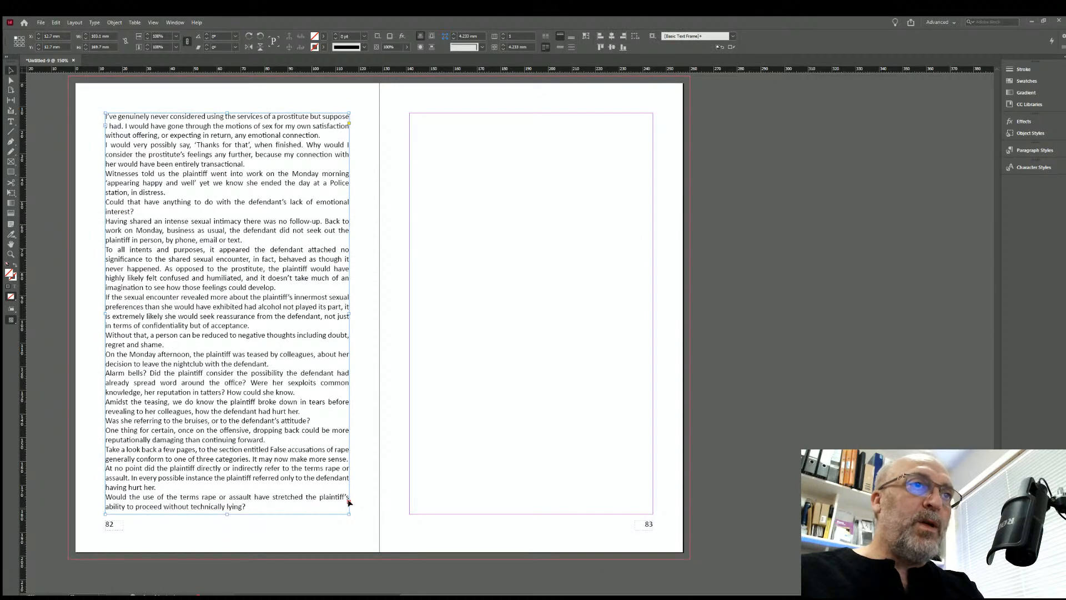
pyautogui.click(348, 500)
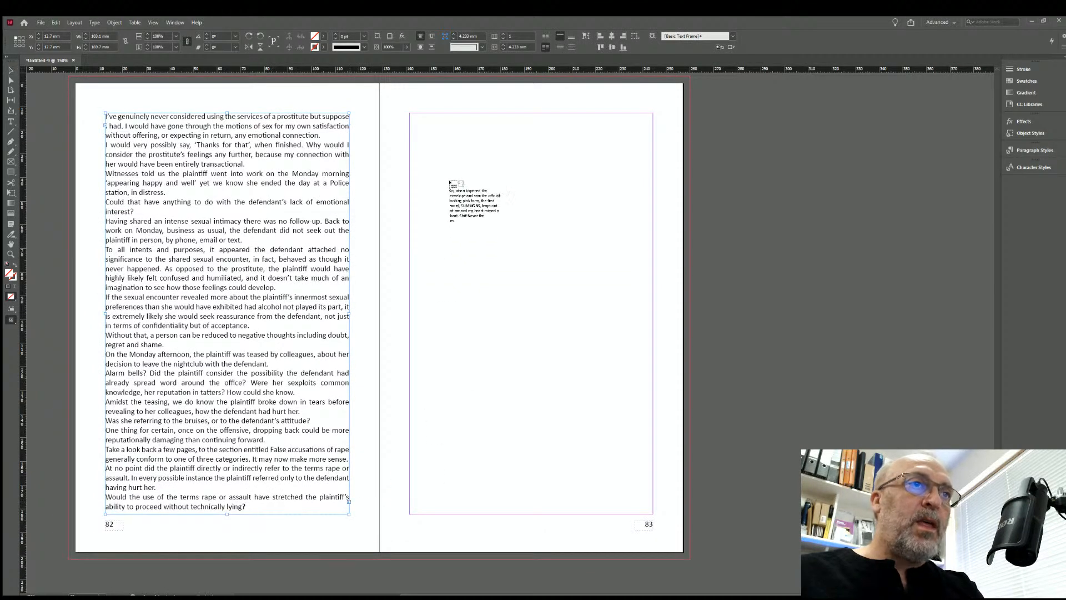
pyautogui.click(409, 114)
pyautogui.scroll(-5, 527, 246)
pyautogui.scroll(5, 530, 250)
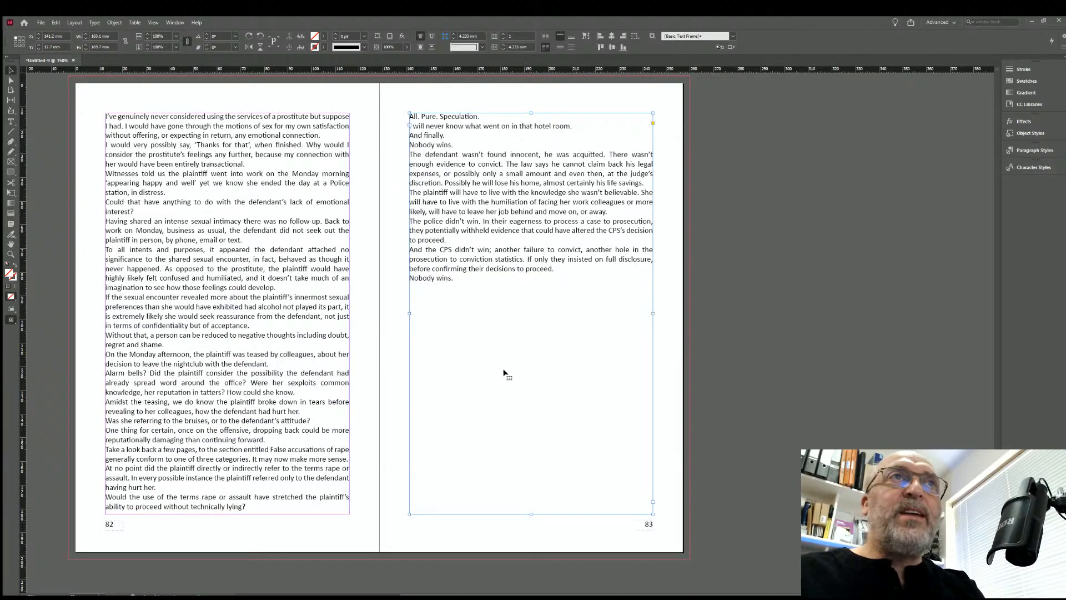
# On page 74, insert blank lines after the paragraphs ending "are proved false.", "must be true, right?" and "No!'".
pyautogui.scroll(15, 524, 332)
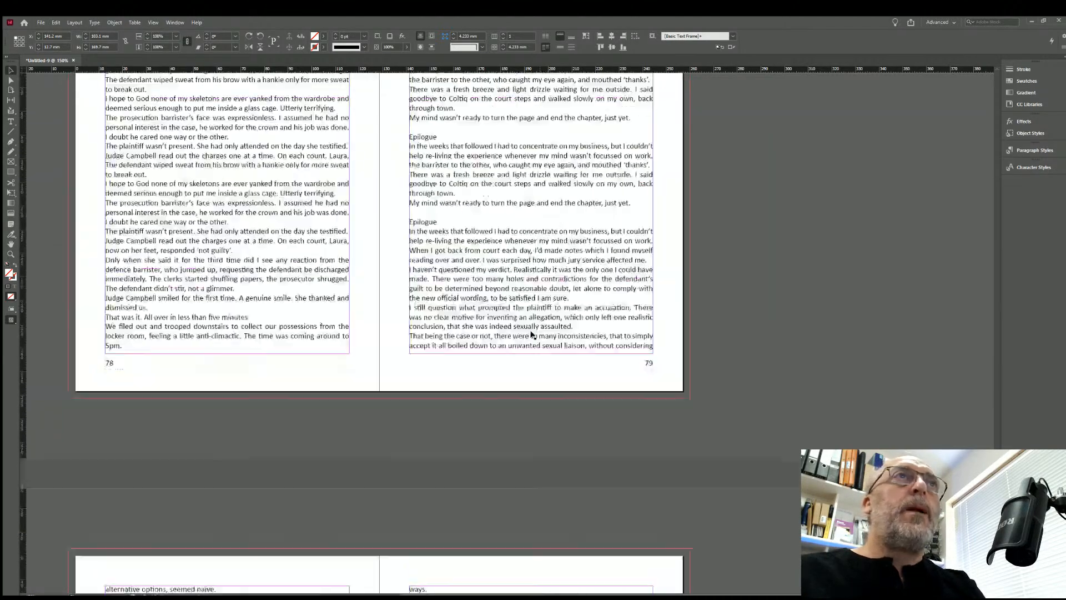
pyautogui.scroll(8, 531, 334)
pyautogui.scroll(10, 474, 374)
pyautogui.scroll(12, 475, 374)
pyautogui.scroll(-5, 501, 397)
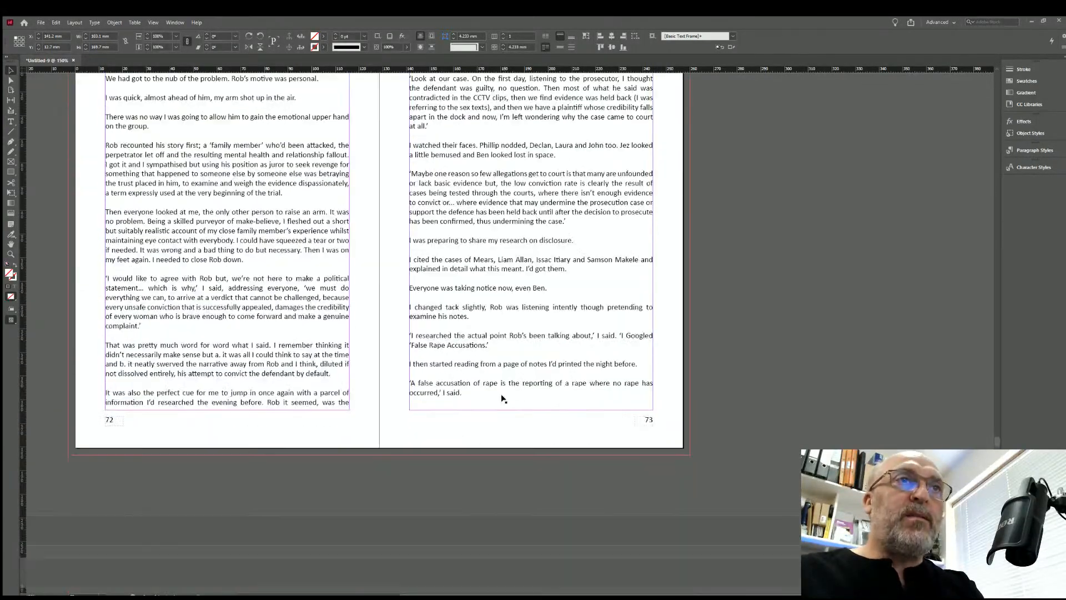
pyautogui.scroll(-5, 502, 398)
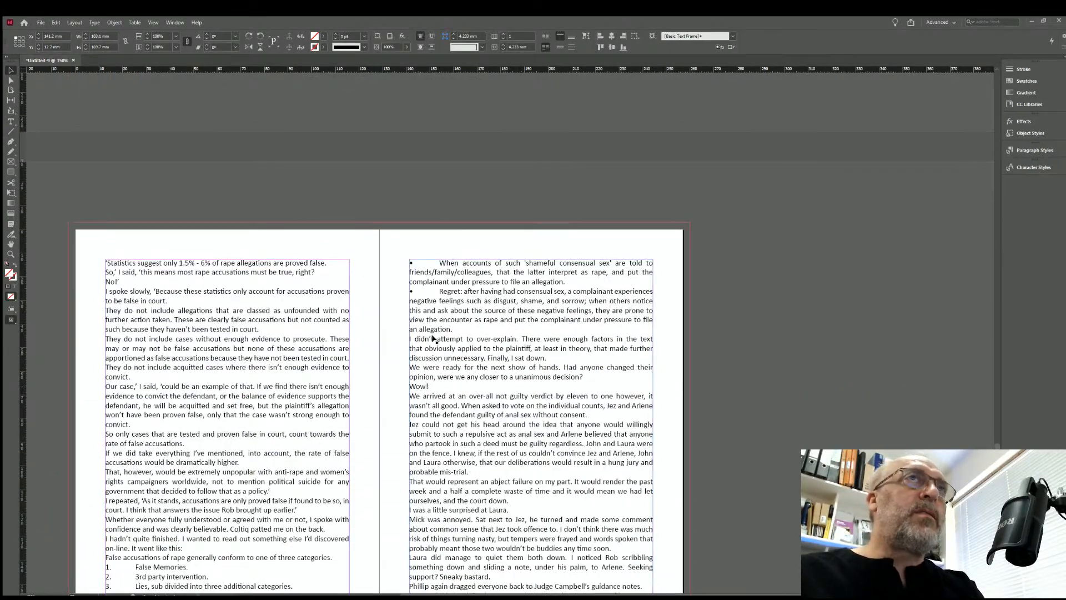
pyautogui.scroll(3, 435, 339)
pyautogui.click(11, 121)
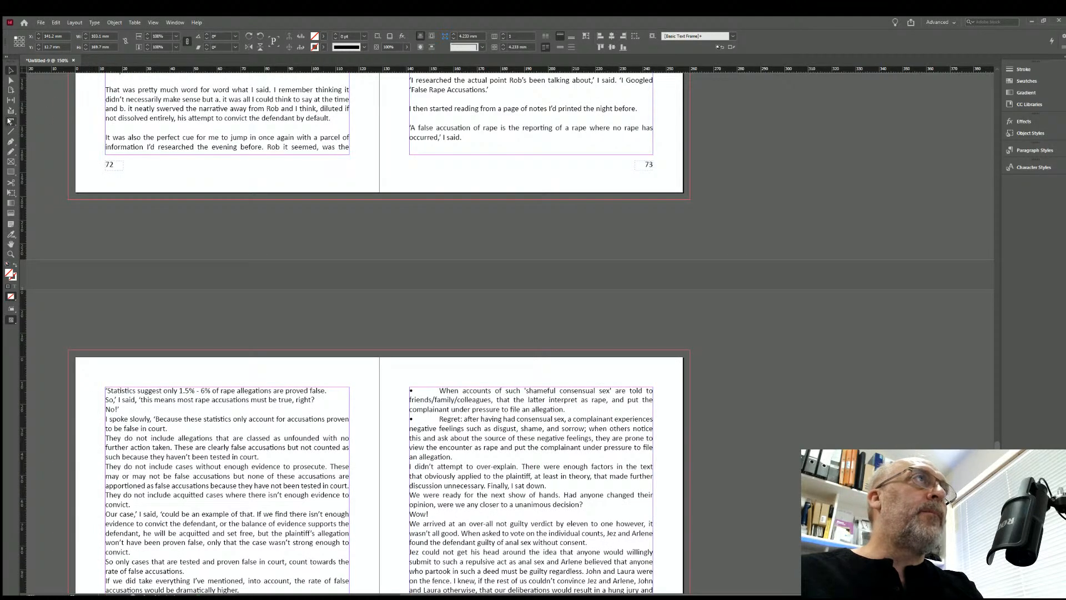
pyautogui.click(155, 399)
pyautogui.click(336, 387)
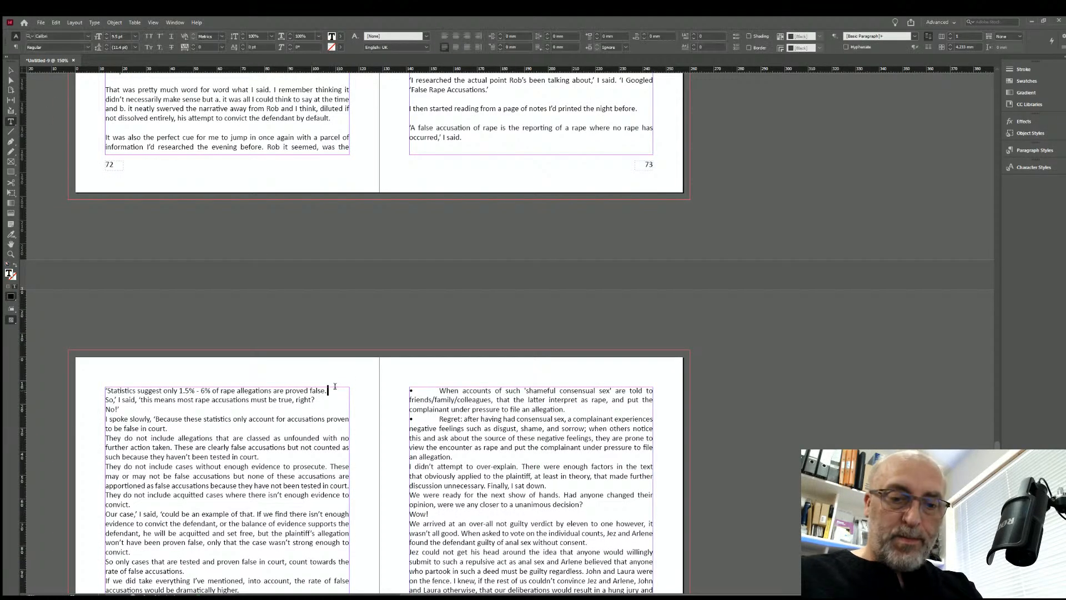
pyautogui.press('Return')
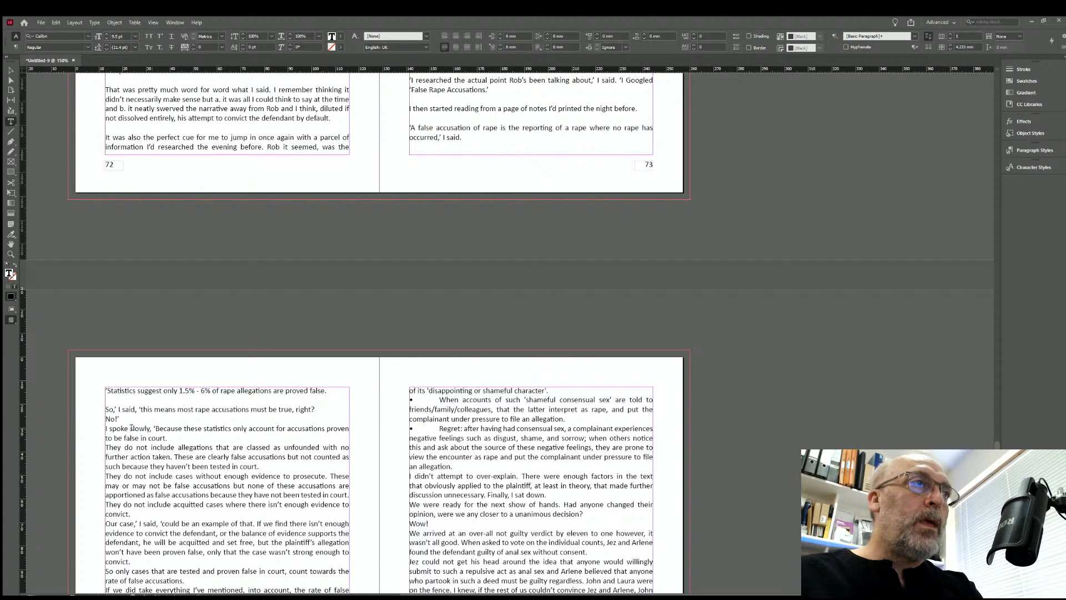
pyautogui.click(317, 410)
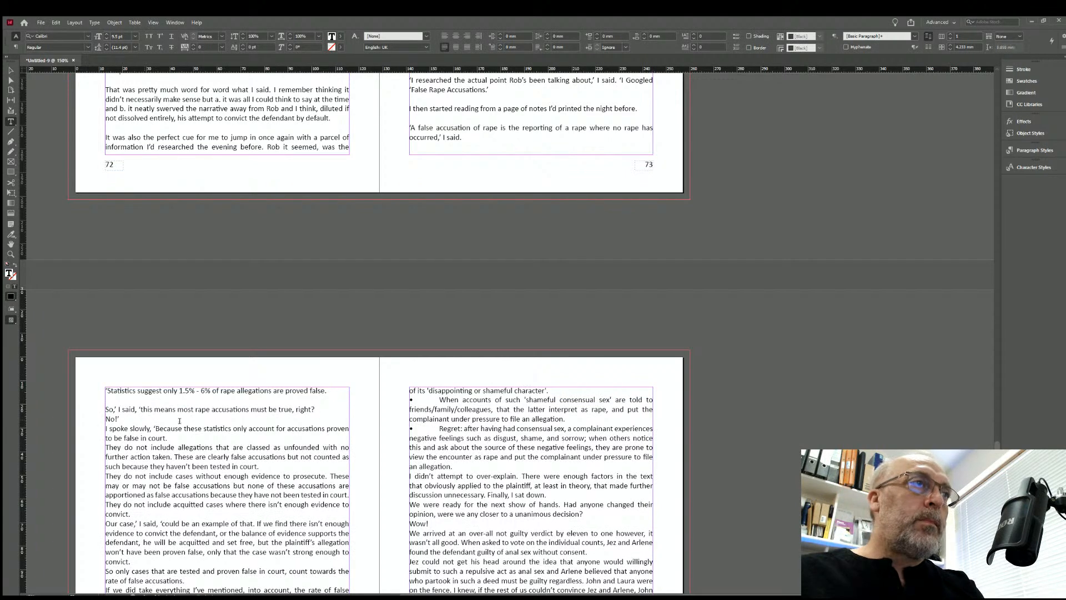
pyautogui.press('Return')
pyautogui.click(315, 409)
pyautogui.press('Return')
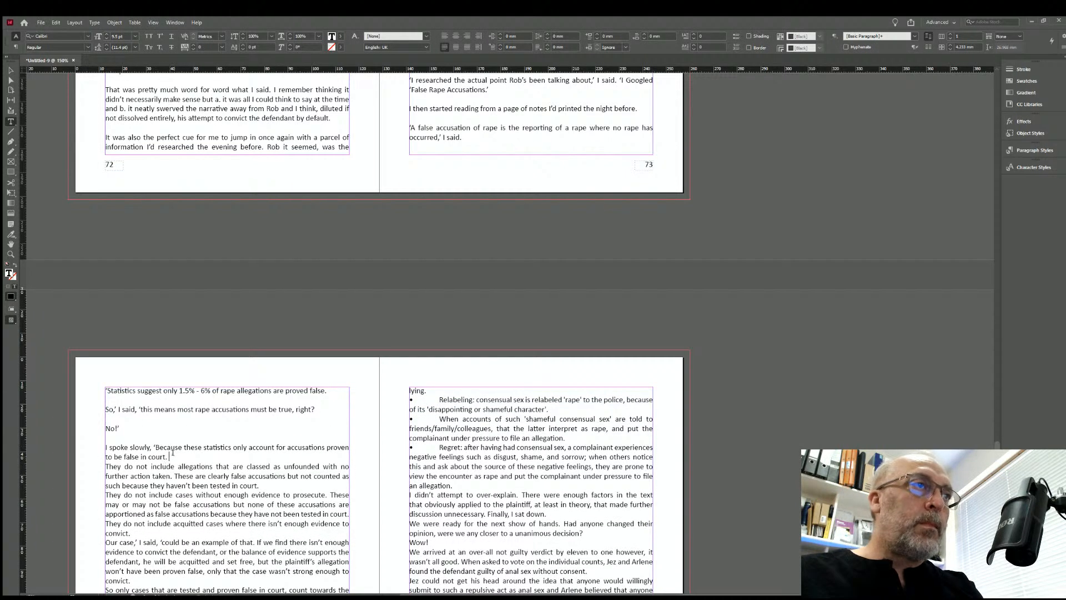
# On page 74, insert blank lines after the paragraphs ending "to be false in court.", "haven't been tested in court." and "enough evidence to convict.".
pyautogui.click(171, 453)
pyautogui.press('Return')
pyautogui.click(260, 491)
pyautogui.press('Return')
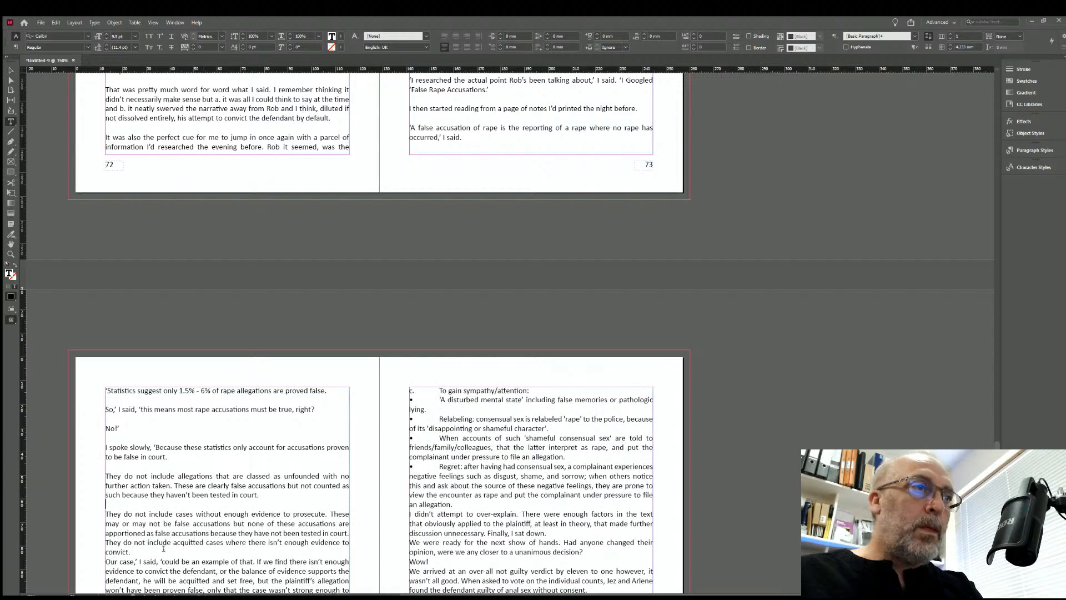
pyautogui.click(146, 551)
pyautogui.scroll(-3, 167, 500)
pyautogui.press('Return')
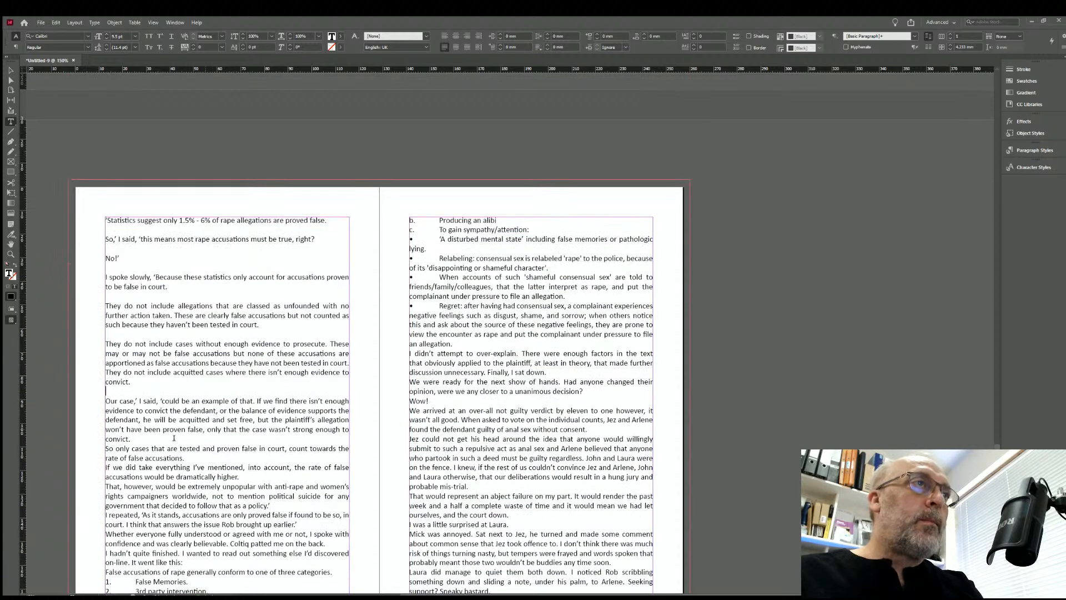
# On page 74, insert blank lines after the paragraphs ending "strong enough to convict.", "rate of false accusations." and "dramatically higher.".
pyautogui.click(142, 436)
pyautogui.press('Return')
pyautogui.click(190, 466)
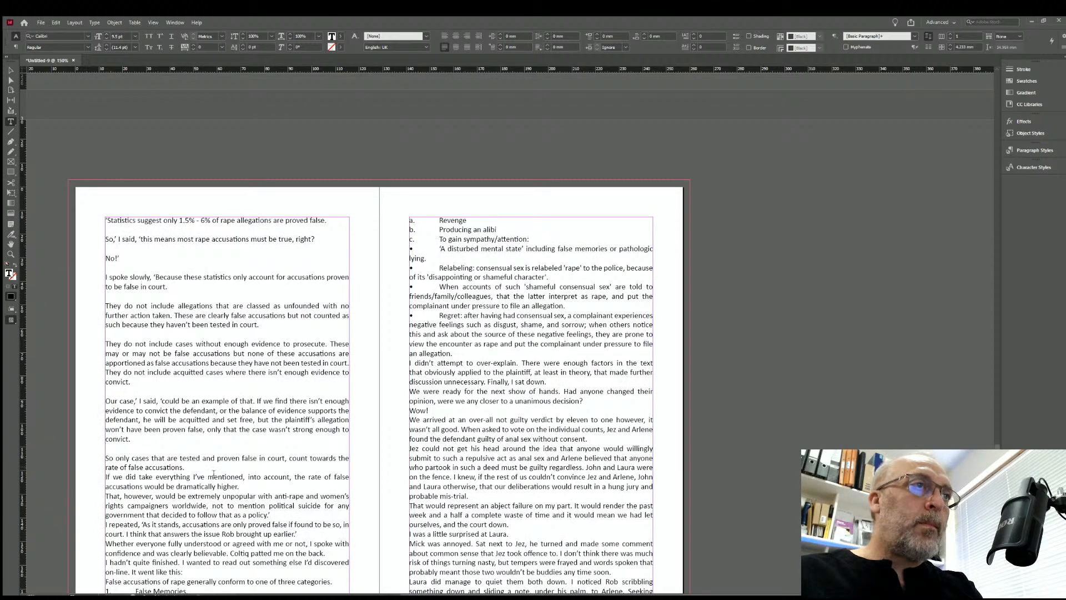
pyautogui.press('Return')
pyautogui.click(250, 500)
pyautogui.press('Return')
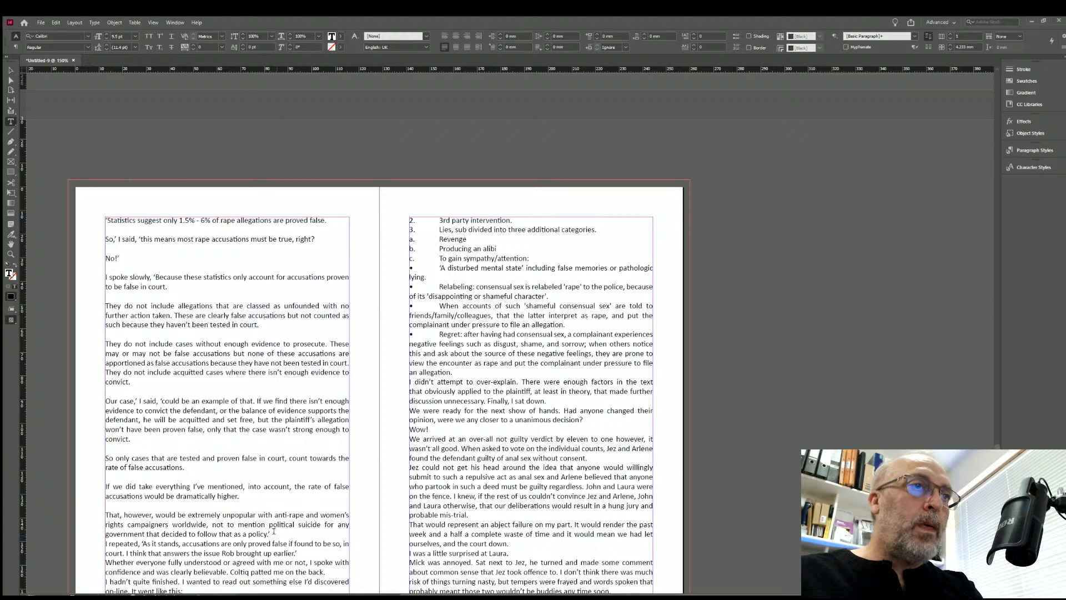
# On page 74, insert blank lines after the paragraphs ending "follow that as a policy.'", "brought up earlier.'" and "patted me on the back.".
pyautogui.click(274, 533)
pyautogui.press('Return')
pyautogui.click(302, 559)
pyautogui.press('Return')
pyautogui.scroll(-3, 322, 399)
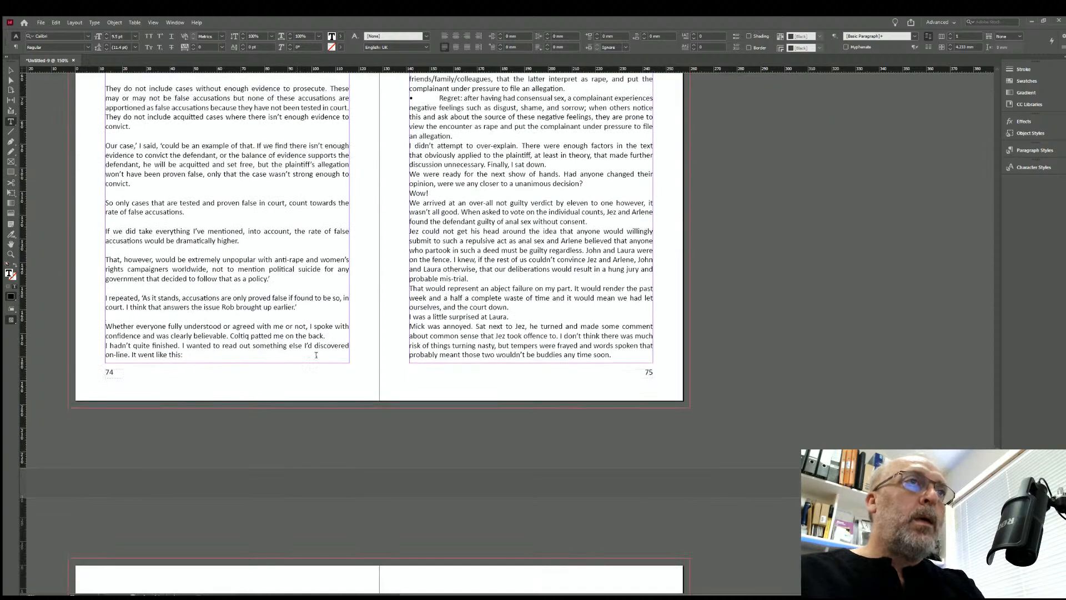
pyautogui.click(329, 333)
pyautogui.press('Return')
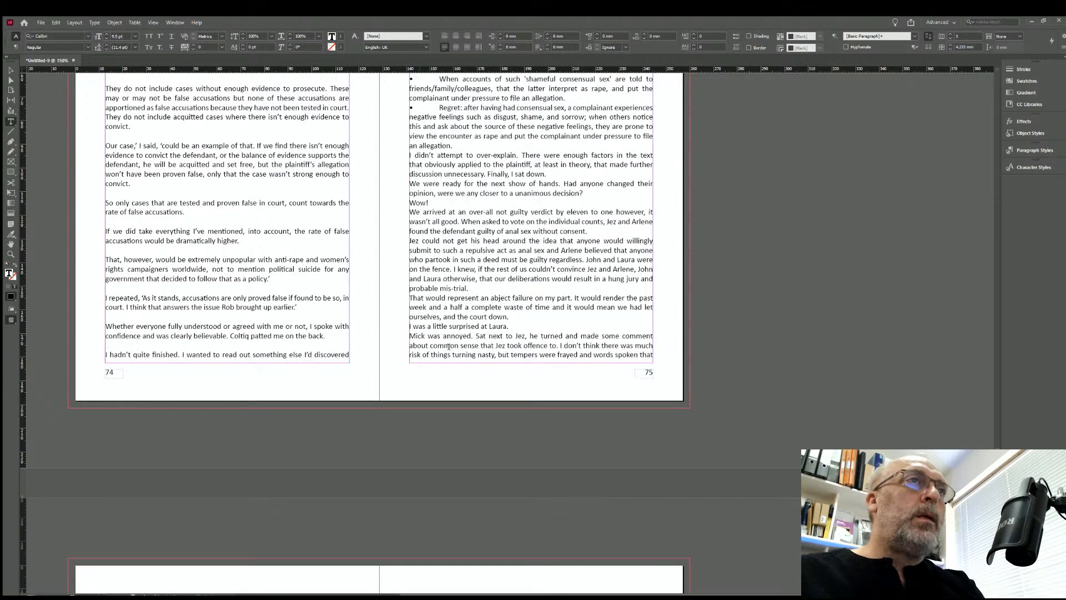
# On page 75, insert a blank line after the paragraph ending "It went like this:".
pyautogui.scroll(2, 503, 201)
pyautogui.click(487, 136)
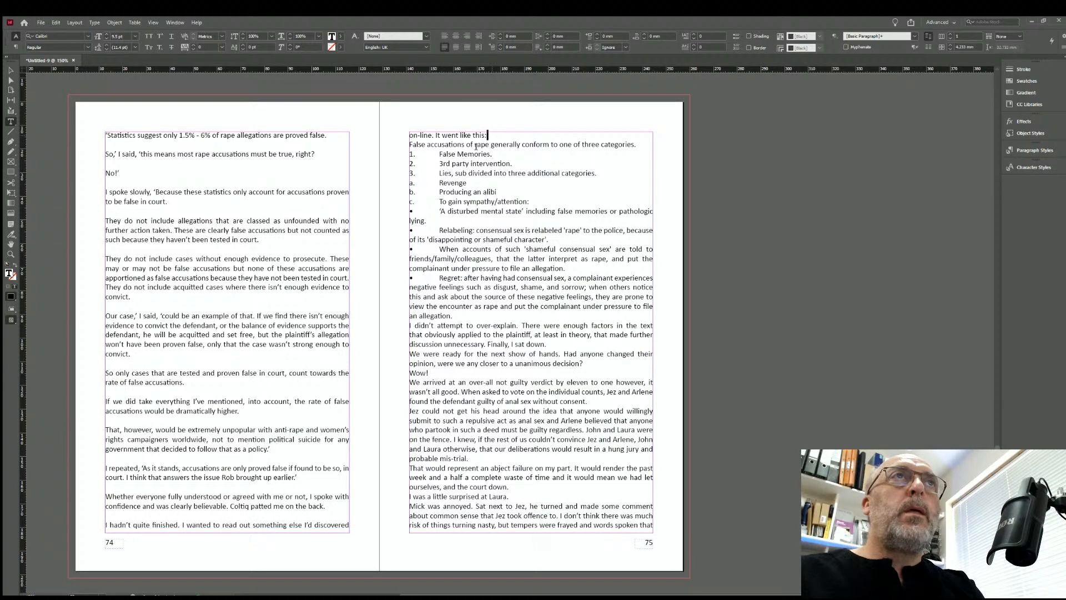
pyautogui.press('Return')
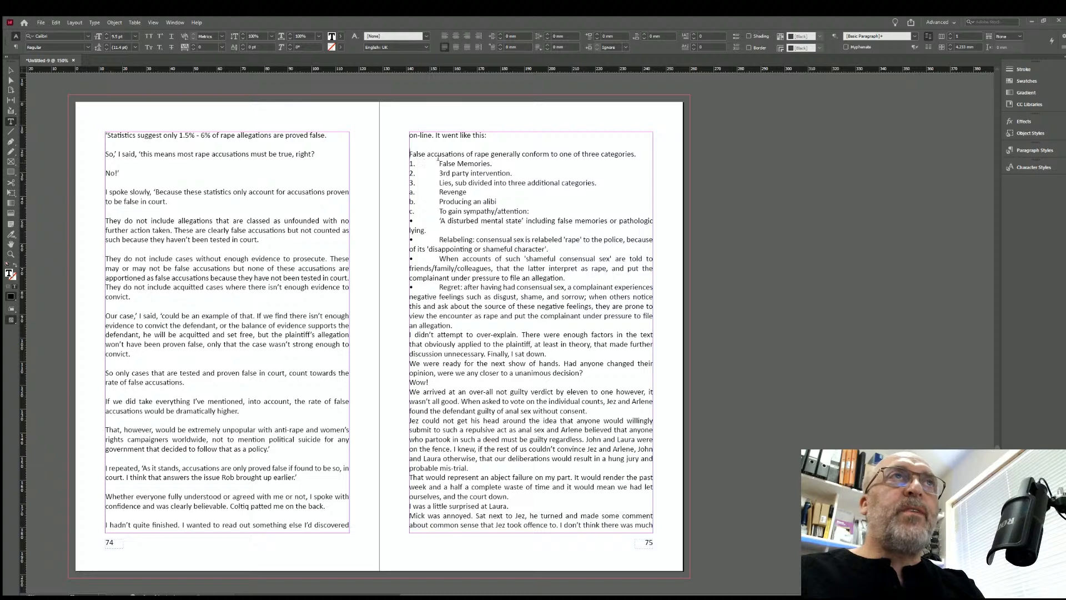
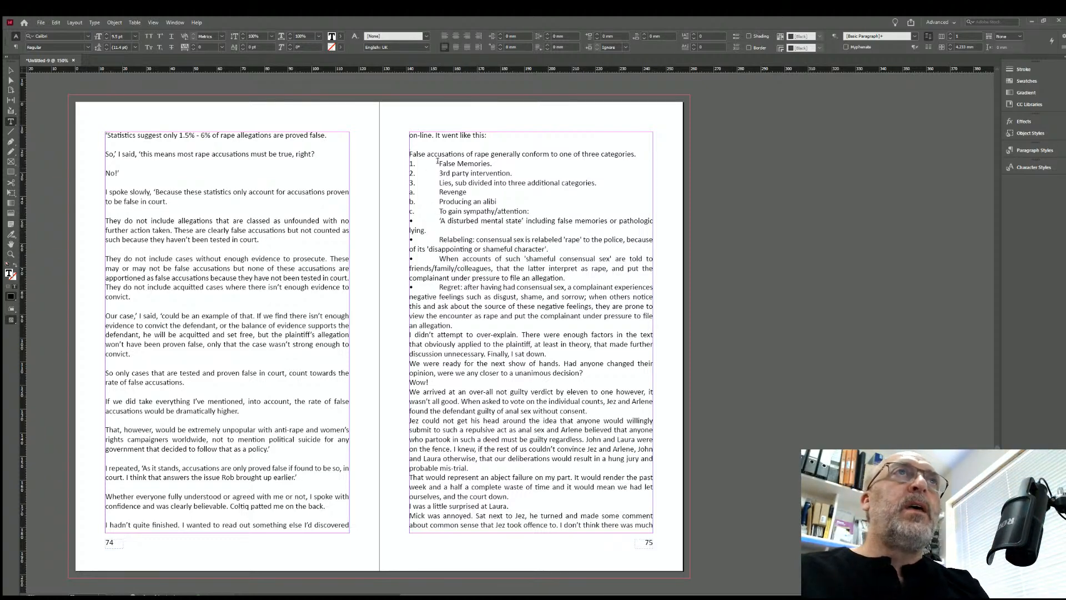
pyautogui.moveTo(438, 164)
pyautogui.mouseDown()
pyautogui.moveTo(405, 161)
pyautogui.moveTo(406, 190)
pyautogui.mouseUp()
pyautogui.press('BackSpace')
pyautogui.press('BackSpace')
pyautogui.press('BackSpace')
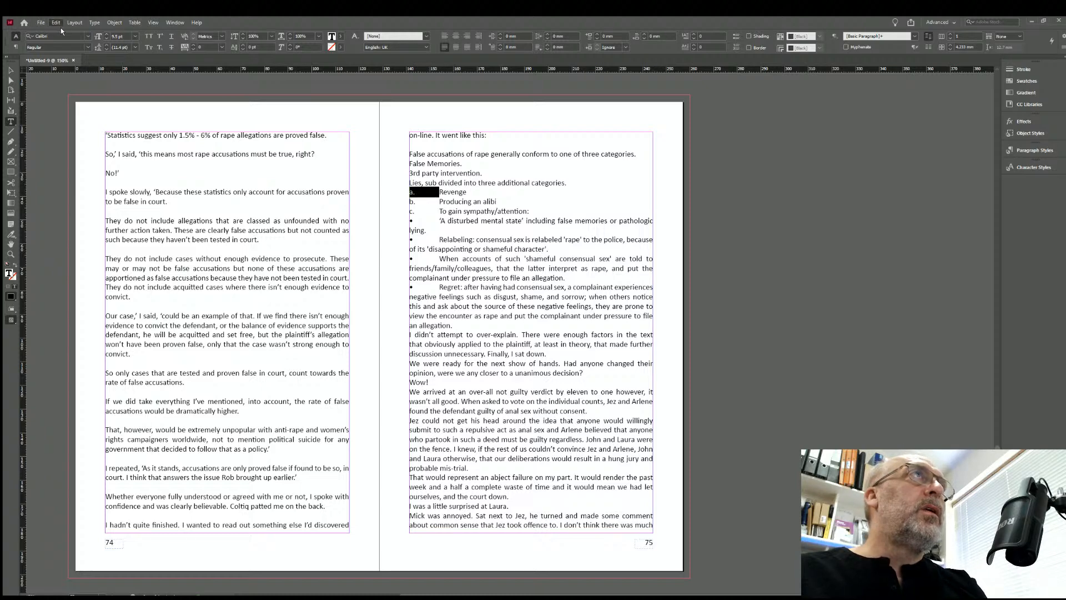
pyautogui.hotkey('ctrl', 'z')
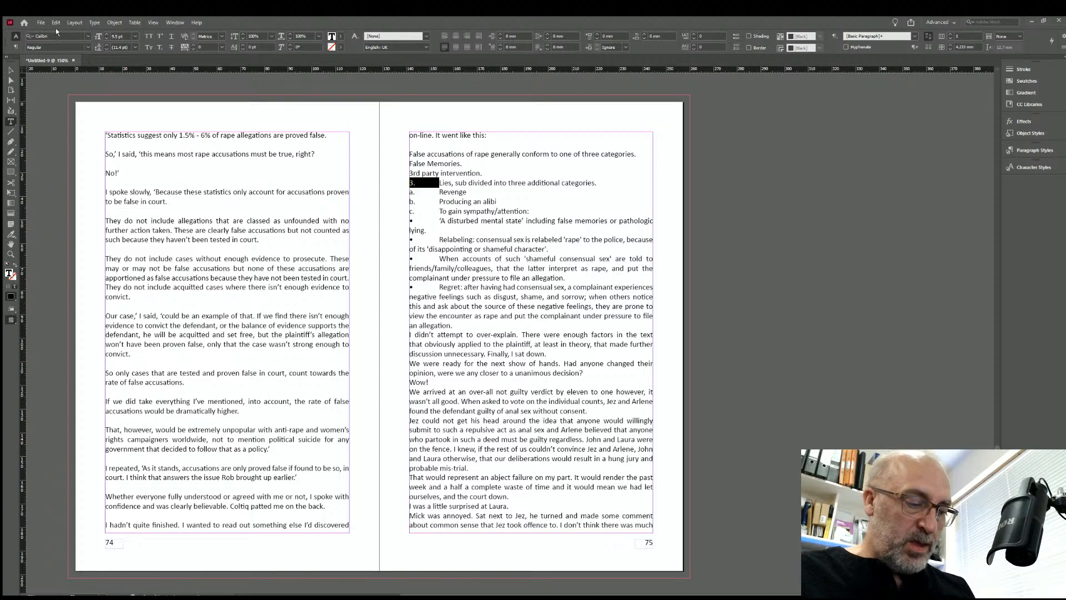
pyautogui.hotkey('ctrl', 'z')
pyautogui.hotkey('ctrl', 'z')
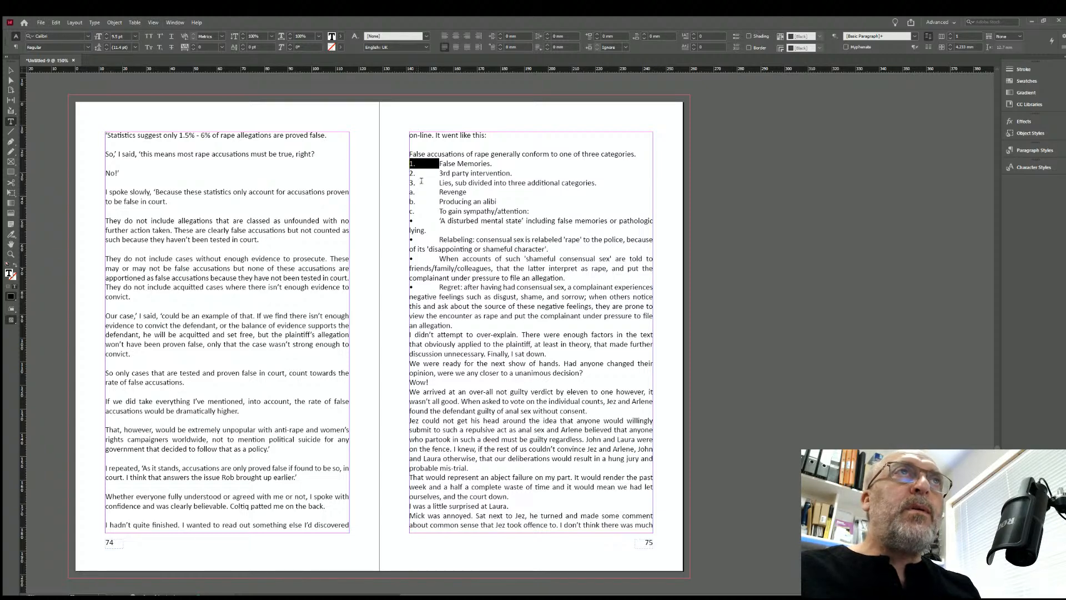
# On page 75, replace the typed numbers before the three false-accusation categories with an automatic numbered list.
pyautogui.press('BackSpace')
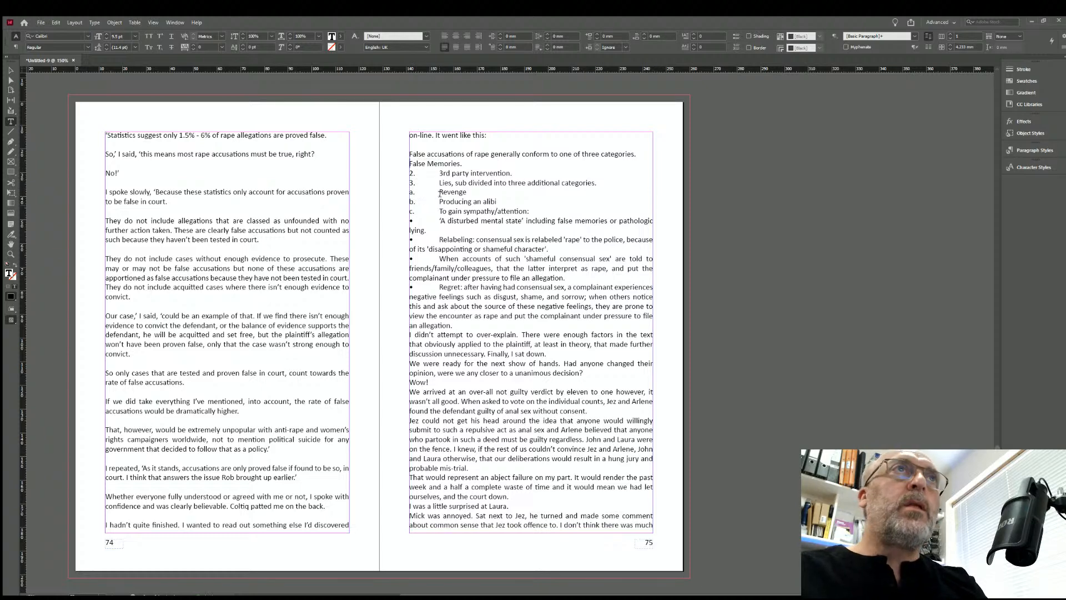
pyautogui.moveTo(438, 172)
pyautogui.mouseDown()
pyautogui.moveTo(406, 172)
pyautogui.moveTo(415, 183)
pyautogui.mouseUp()
pyautogui.press('BackSpace')
pyautogui.press('BackSpace')
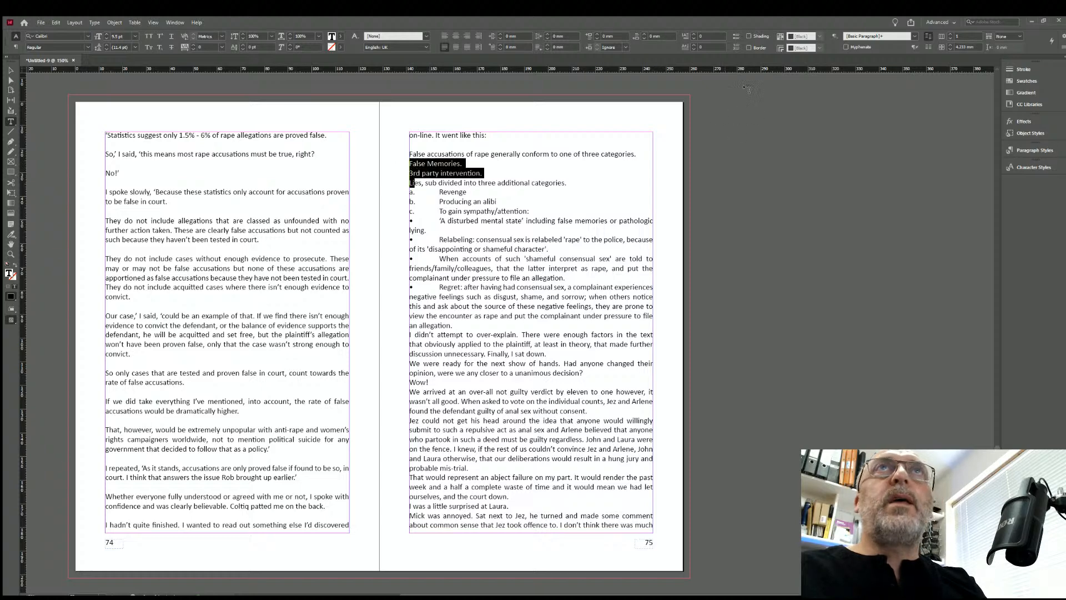
pyautogui.click(735, 47)
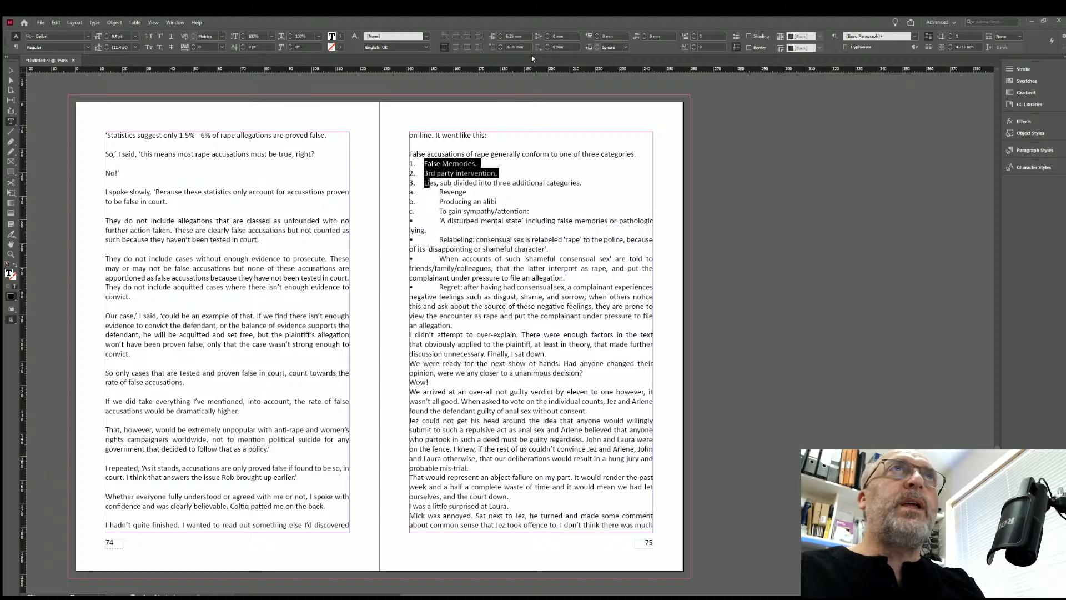
# Set the left indent of the three-item numbered list on page 75 to 11 mm.
pyautogui.click(498, 34)
pyautogui.click(499, 34)
pyautogui.click(499, 33)
pyautogui.click(543, 221)
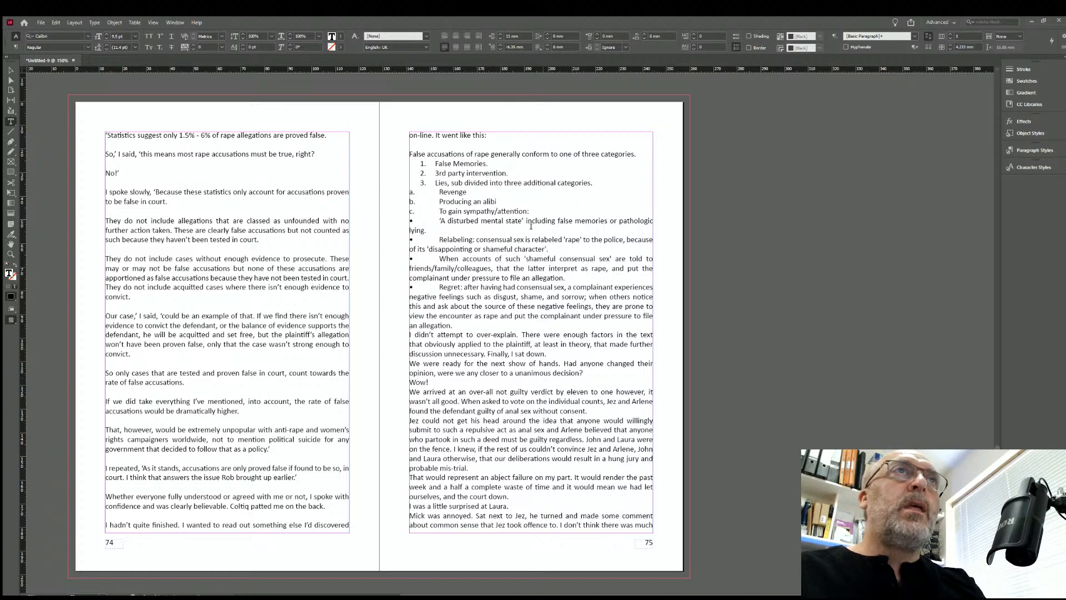
# Set the left indent of sub-items a to c to 11 mm and insert a blank line after "To gain sympathy/attention:".
pyautogui.doubleClick(425, 192)
pyautogui.keyDown('shift'); pyautogui.click(407, 190); pyautogui.keyUp('shift')
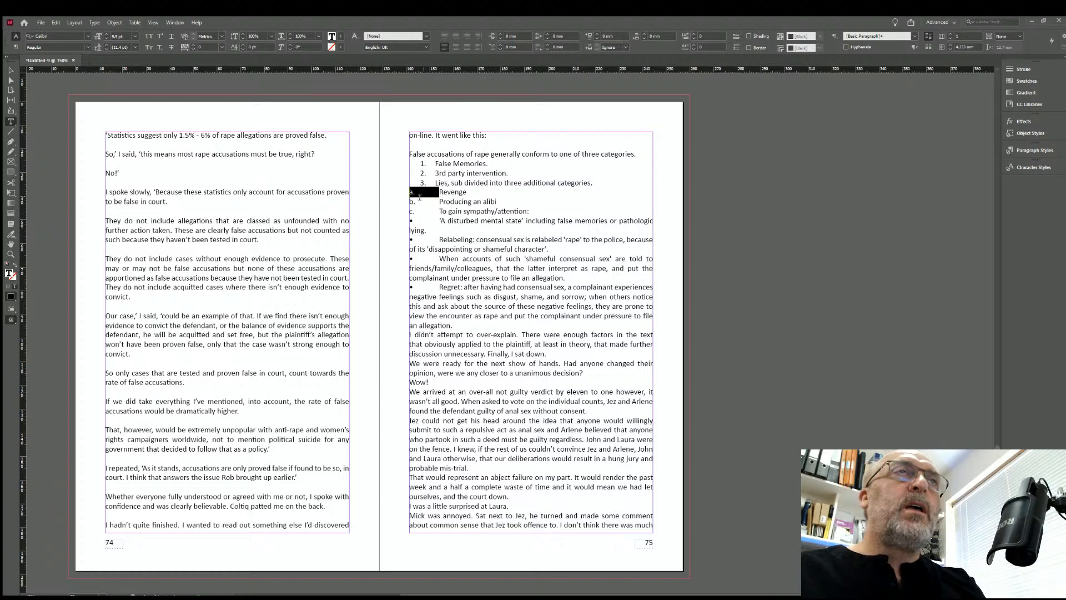
pyautogui.moveTo(438, 211); pyautogui.dragTo(401, 190)
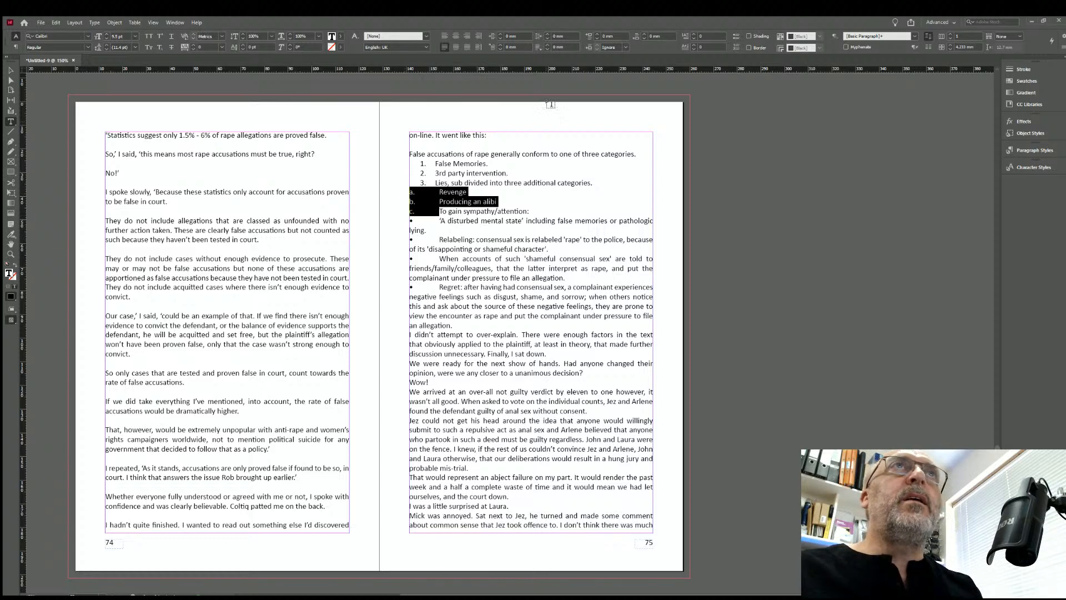
pyautogui.click(499, 34)
pyautogui.click(499, 34)
pyautogui.click(499, 34)
pyautogui.click(499, 34)
pyautogui.click(499, 34)
pyautogui.click(499, 34)
pyautogui.click(499, 34)
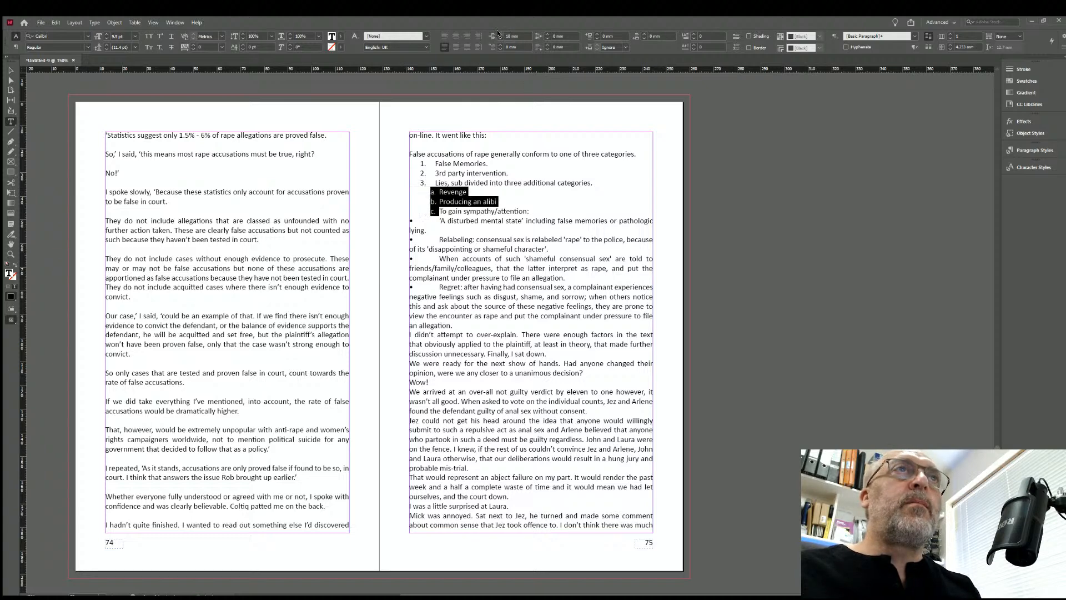
pyautogui.click(499, 34)
pyautogui.click(484, 222)
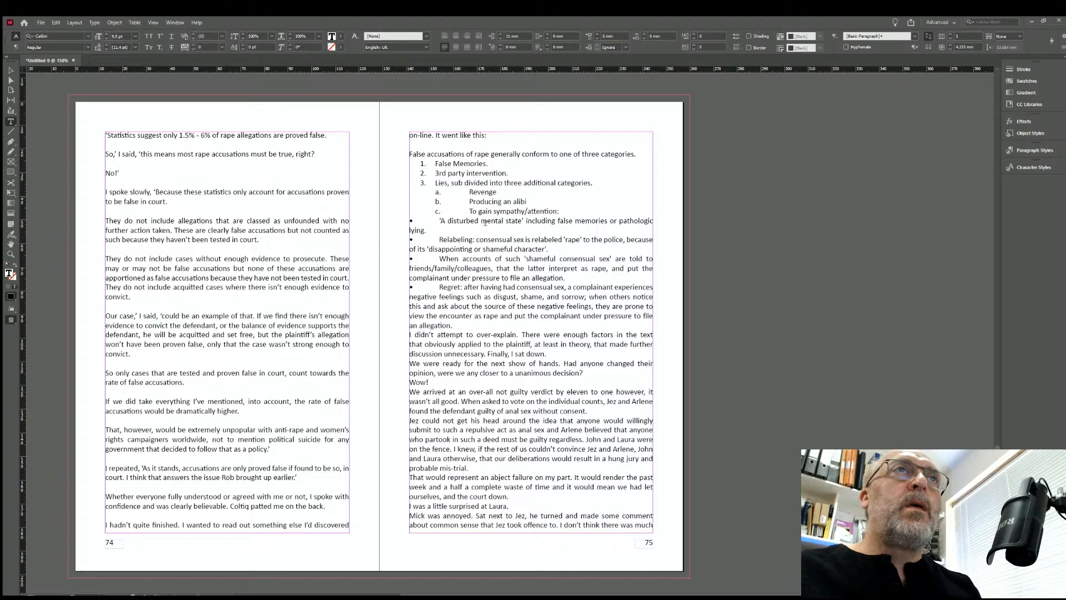
pyautogui.click(575, 209)
pyautogui.press('Return')
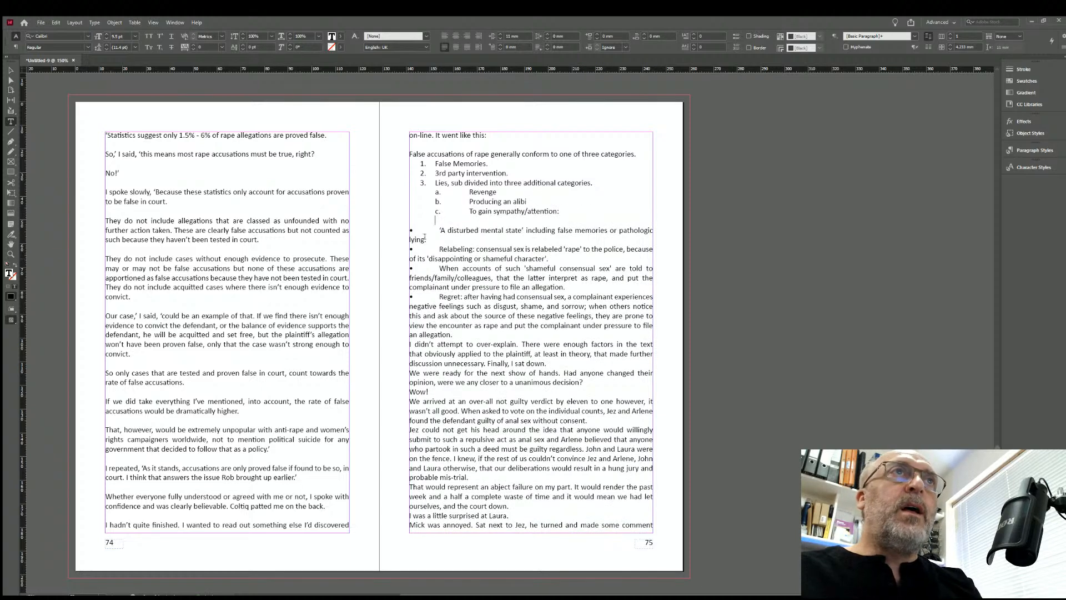
# Delete the typed bullets and their spacing from the four paragraphs running from "'A disturbed mental state'" to "Regret:".
pyautogui.moveTo(434, 225); pyautogui.dragTo(406, 224)
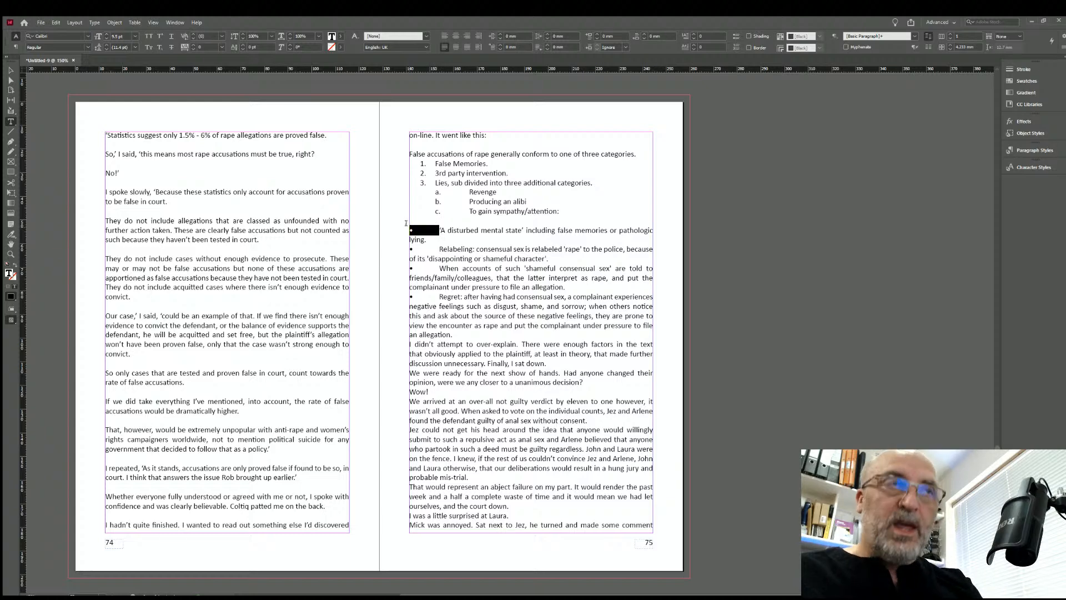
pyautogui.press('BackSpace')
pyautogui.click(435, 239)
pyautogui.keyDown('shift'); pyautogui.click(410, 239); pyautogui.keyUp('shift')
pyautogui.press('BackSpace')
pyautogui.click(432, 257)
pyautogui.keyDown('shift'); pyautogui.click(410, 258); pyautogui.keyUp('shift')
pyautogui.press('BackSpace')
pyautogui.click(433, 288)
pyautogui.keyDown('shift'); pyautogui.click(409, 283); pyautogui.keyUp('shift')
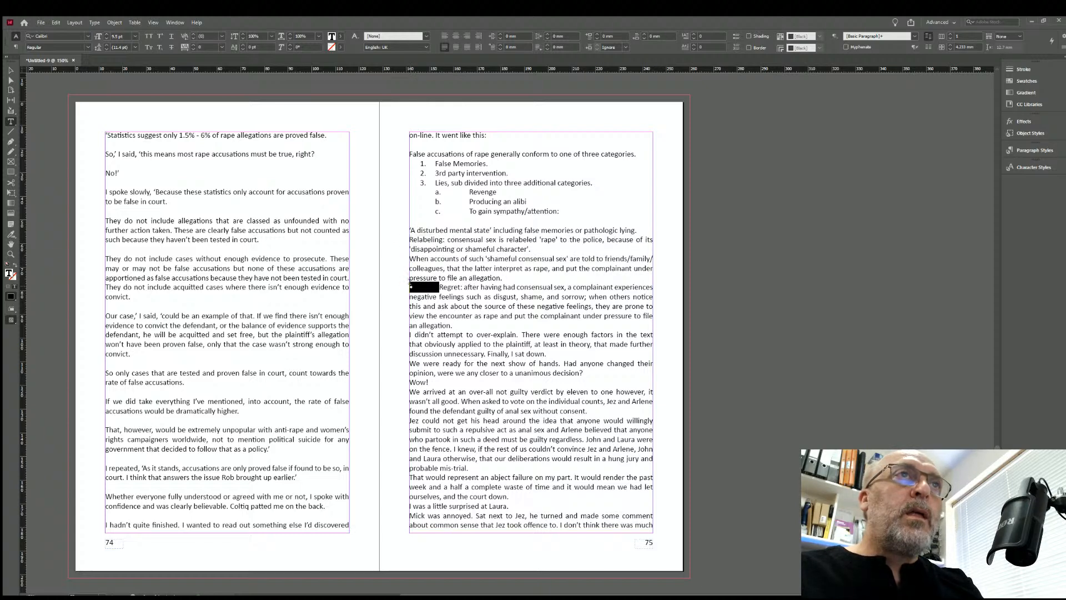
pyautogui.press('BackSpace')
pyautogui.press('BackSpace')
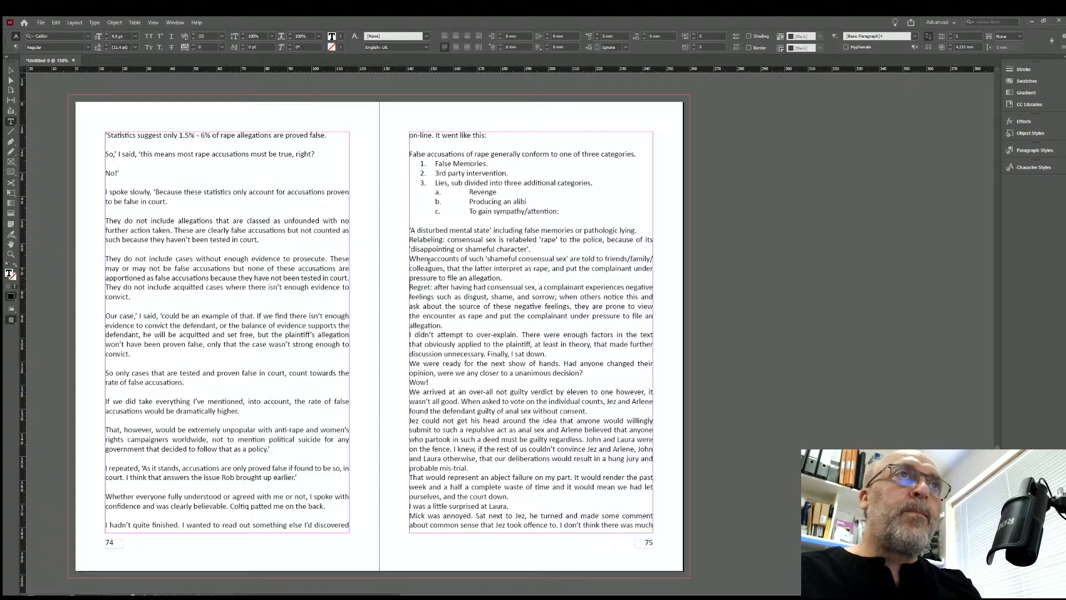
# Format the four paragraphs from "'A disturbed mental state'" to "Regret:" as a bulleted list with a 17 mm left indent.
pyautogui.moveTo(409, 230); pyautogui.dragTo(418, 287)
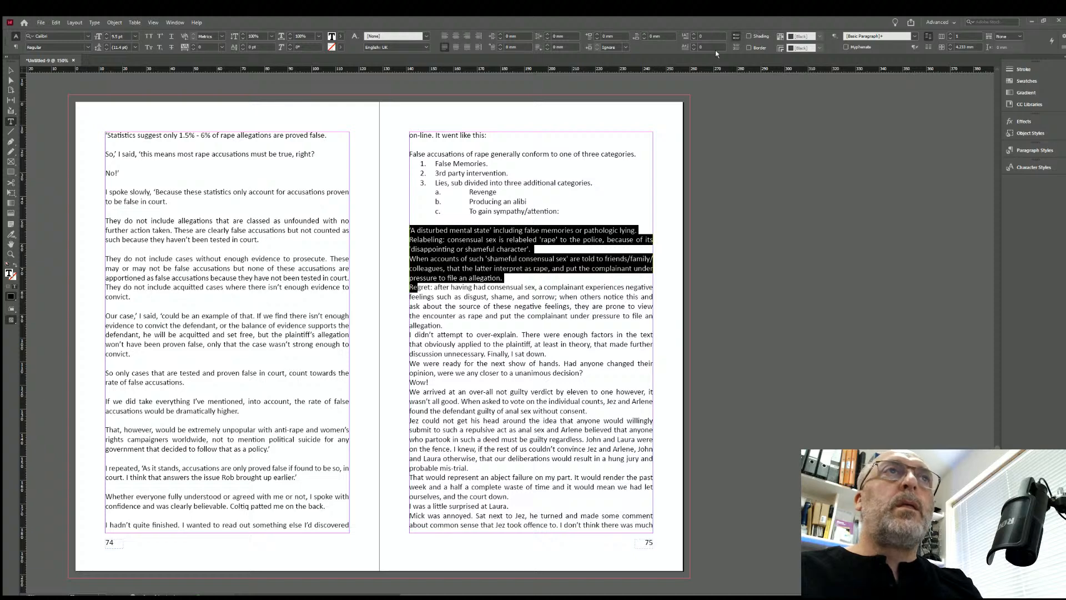
pyautogui.click(737, 36)
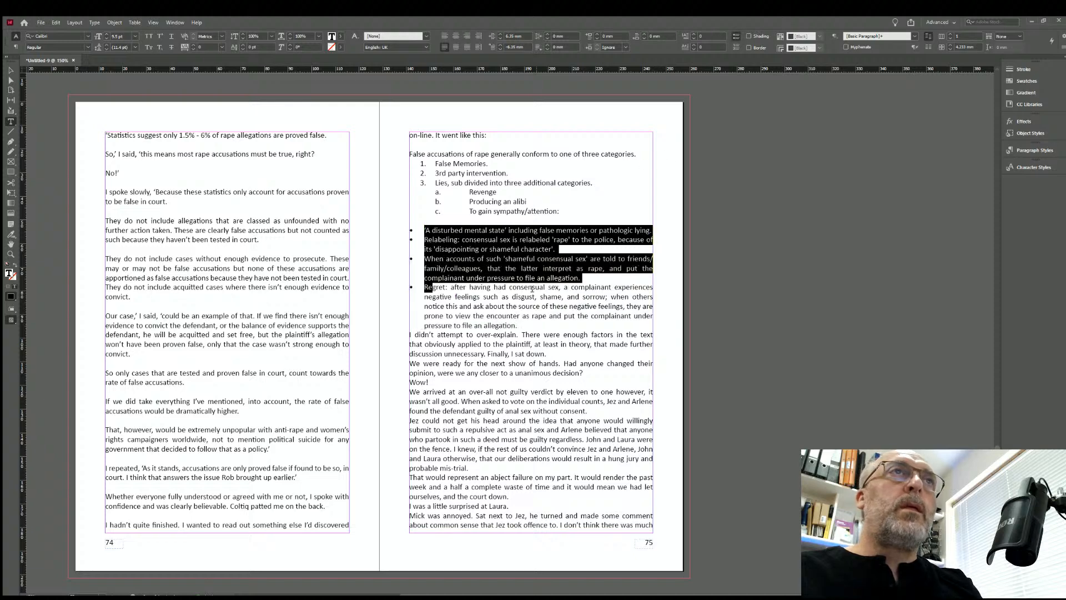
pyautogui.click(499, 34)
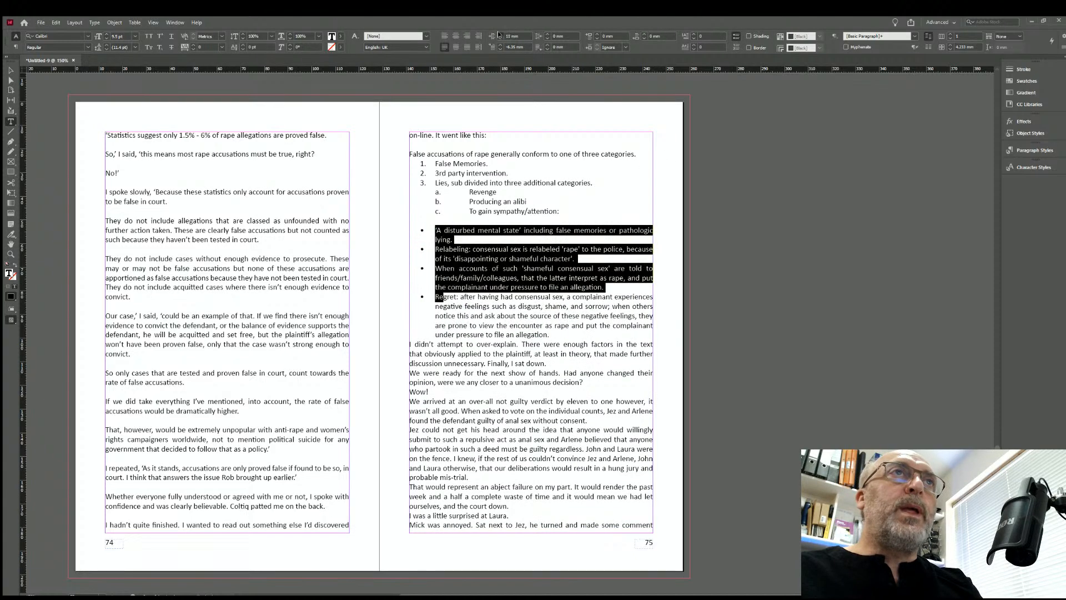
pyautogui.click(499, 34)
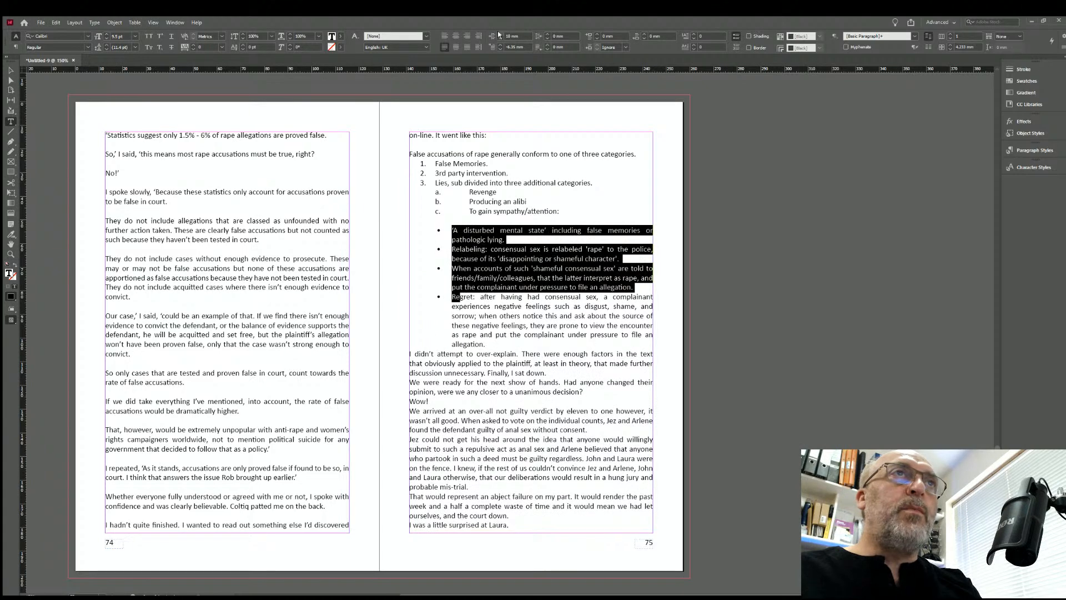
pyautogui.click(499, 38)
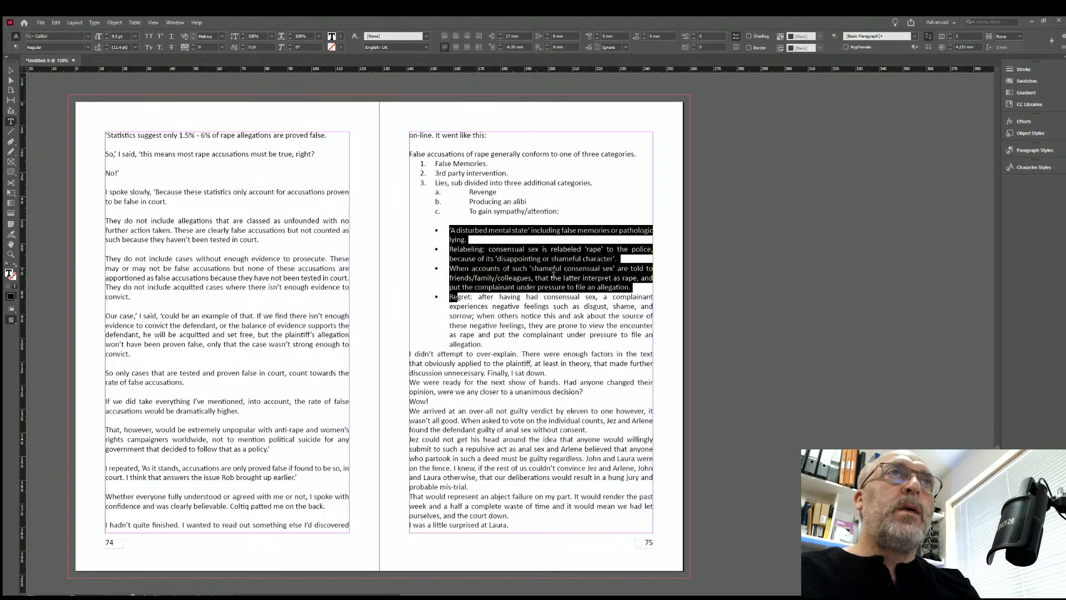
# Insert a blank line without a bullet after the last item of the bulleted list, ending "allegation.".
pyautogui.click(490, 343)
pyautogui.press('Return')
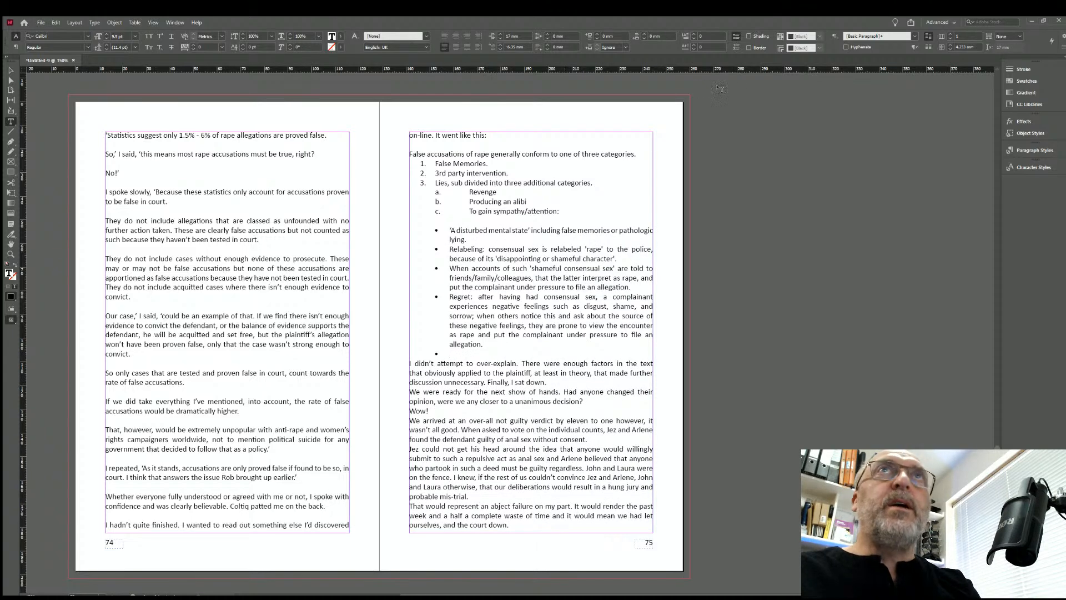
pyautogui.click(736, 36)
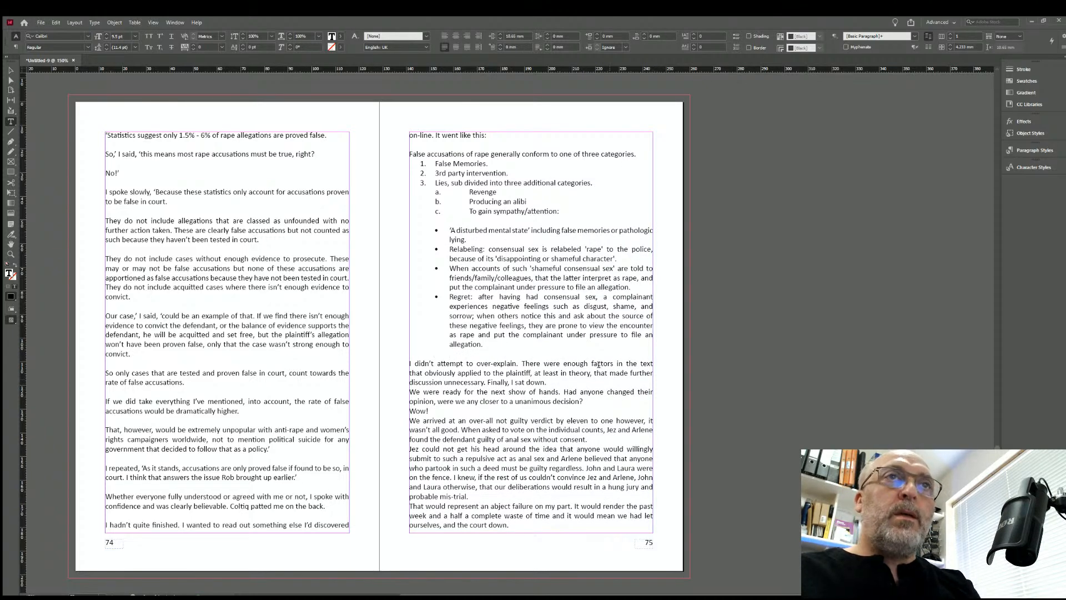
# On page 75, insert blank lines after the paragraphs ending "Finally, I sat down.", "unanimous decision?", "Wow!" and "without consent.".
pyautogui.click(548, 382)
pyautogui.press('Return')
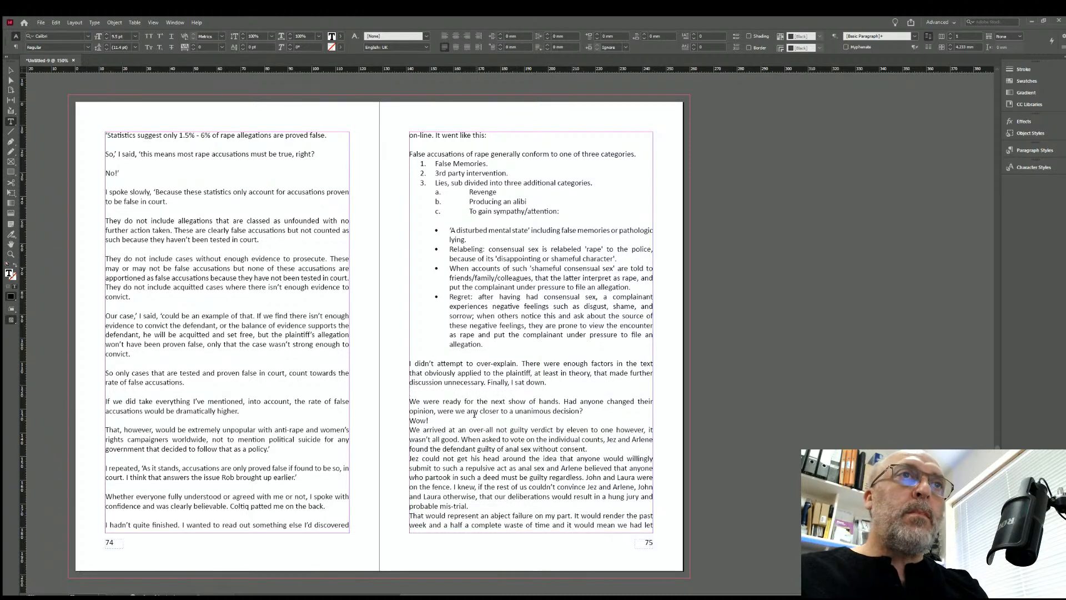
pyautogui.click(594, 409)
pyautogui.press('Return')
pyautogui.click(432, 427)
pyautogui.press('Return')
pyautogui.click(587, 468)
pyautogui.press('Return')
# On page 76, insert blank lines after "probable mis-trial.", "and the court down." and the line beginning "I was a little surprised".
pyautogui.scroll(-10, 232, 293)
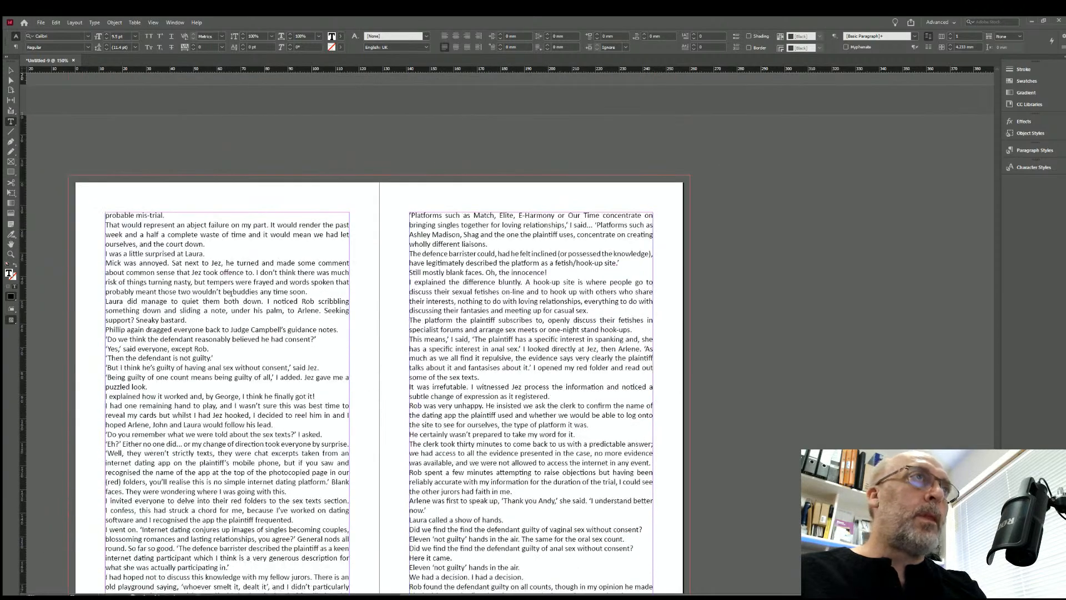
pyautogui.click(165, 215)
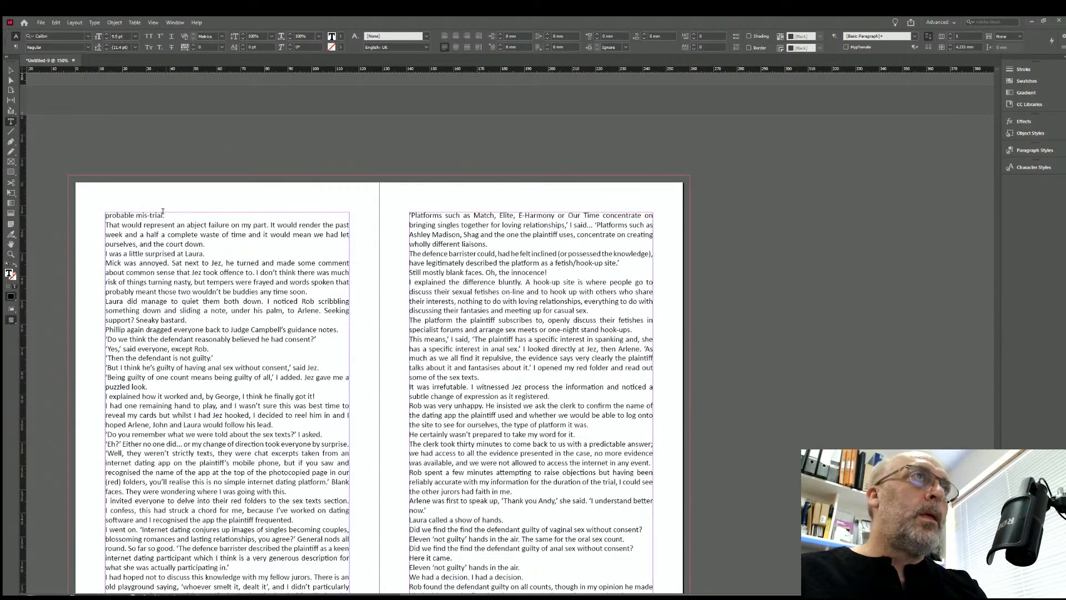
pyautogui.press('Return')
pyautogui.click(205, 253)
pyautogui.press('Return')
pyautogui.click(210, 271)
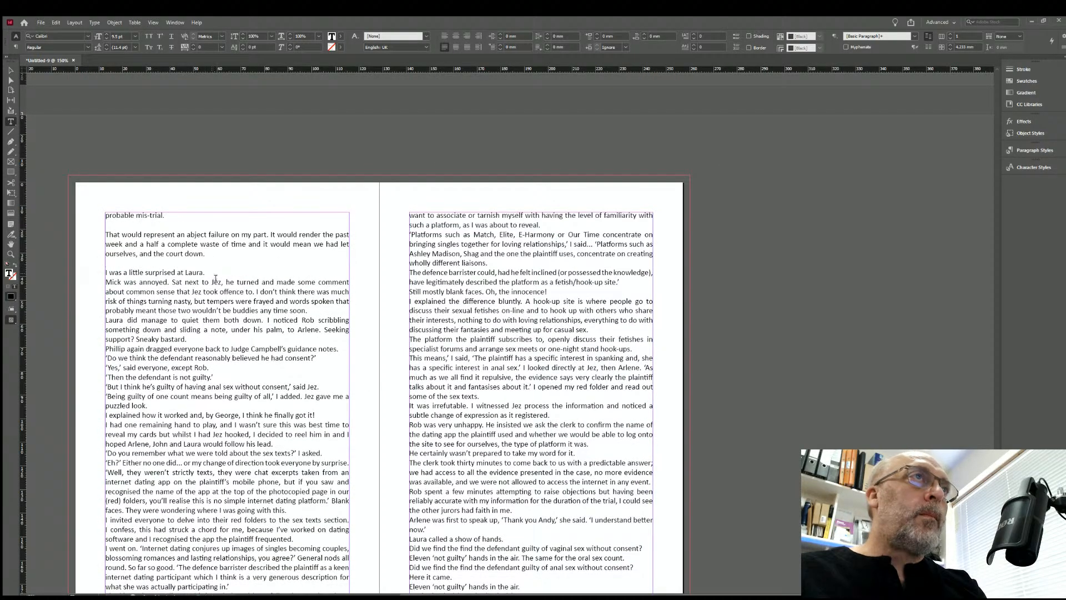
pyautogui.press('Return')
# On page 76, insert blank lines after the paragraphs ending "buddies any time soon.", "Sneaky bastard." and "guidance notes.".
pyautogui.click(311, 320)
pyautogui.press('Return')
pyautogui.click(201, 356)
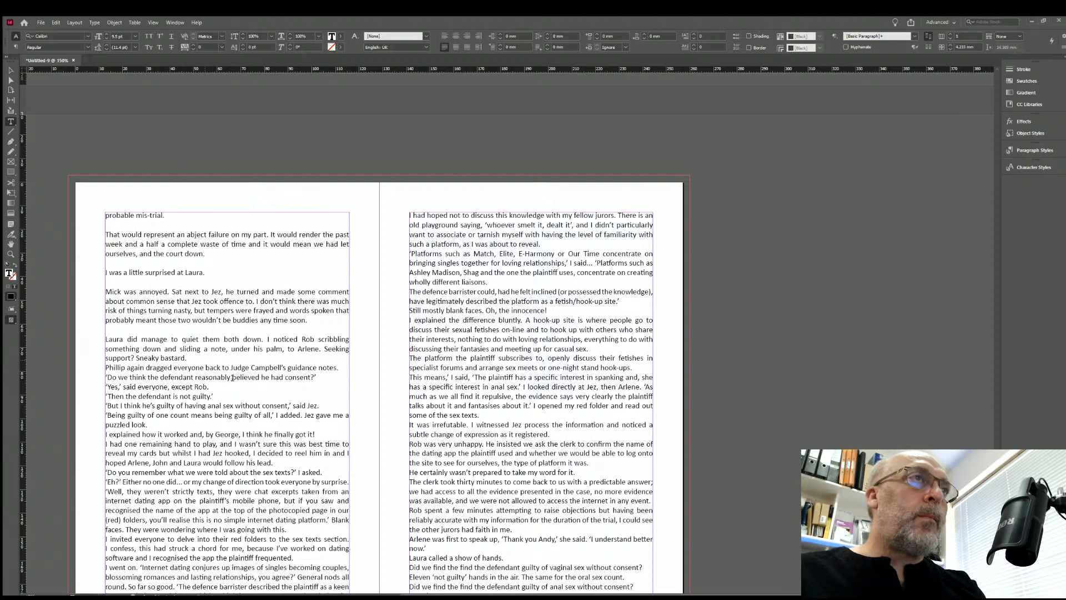
pyautogui.press('Return')
pyautogui.click(341, 374)
pyautogui.press('Return')
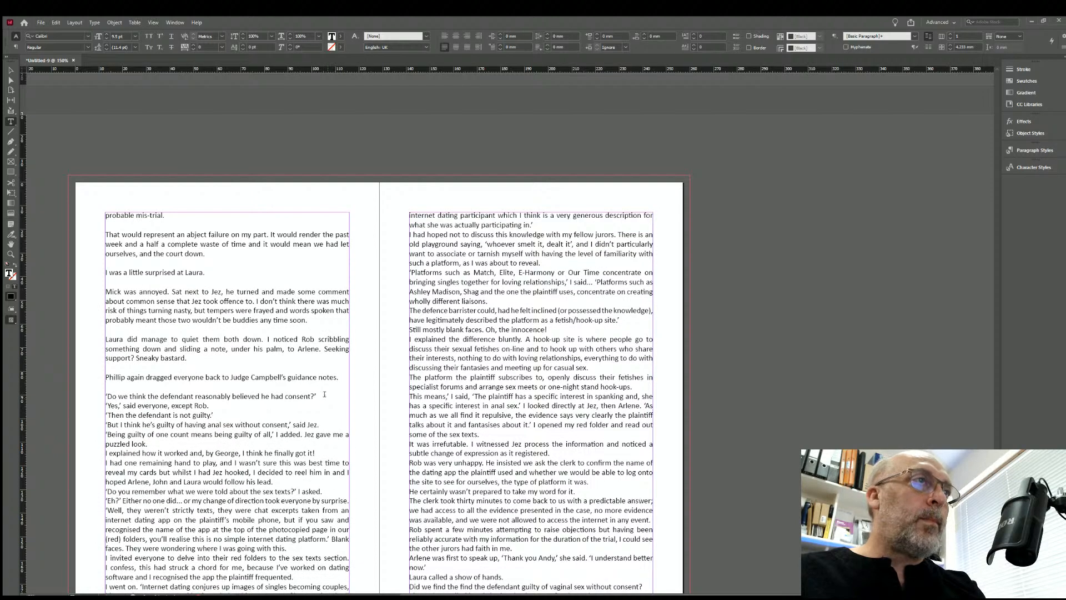
# On page 76, insert blank lines after the paragraphs ending "puzzled look.", "he finally got it!" and "would follow his lead.".
pyautogui.click(151, 442)
pyautogui.press('Return')
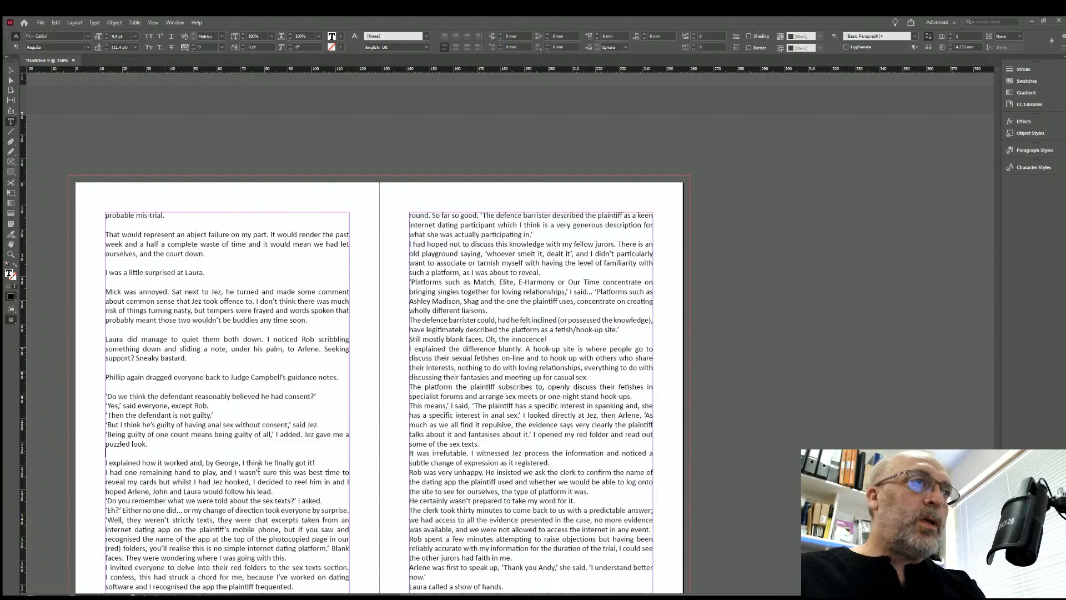
pyautogui.click(318, 460)
pyautogui.press('Return')
pyautogui.click(277, 499)
pyautogui.press('Return')
# On page 76, insert blank lines after the paragraphs ending "I asked." and "where I was going with this.".
pyautogui.scroll(-5, 335, 299)
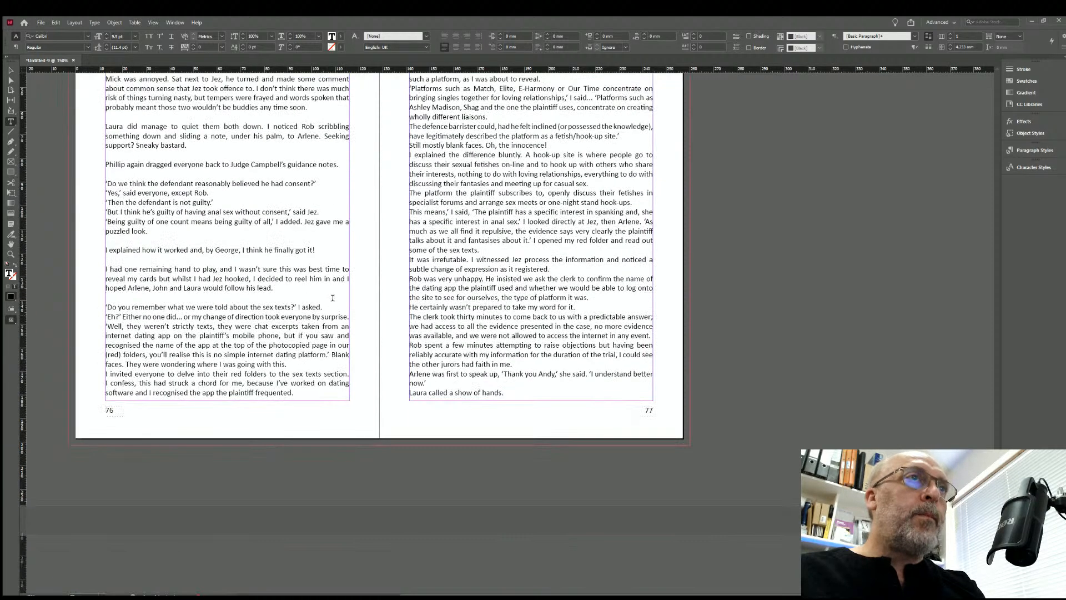
pyautogui.click(326, 303)
pyautogui.press('Return')
pyautogui.click(290, 374)
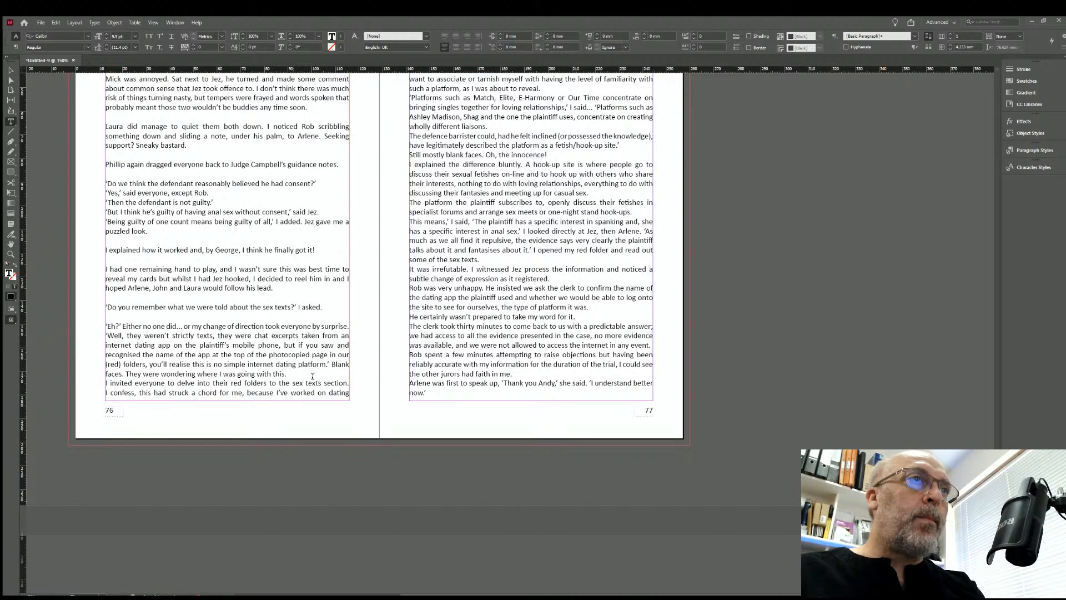
pyautogui.press('Return')
# On page 77, insert blank lines after the paragraphs ending "the app the plaintiff frequented." and "actually participating in.'".
pyautogui.scroll(5, 521, 359)
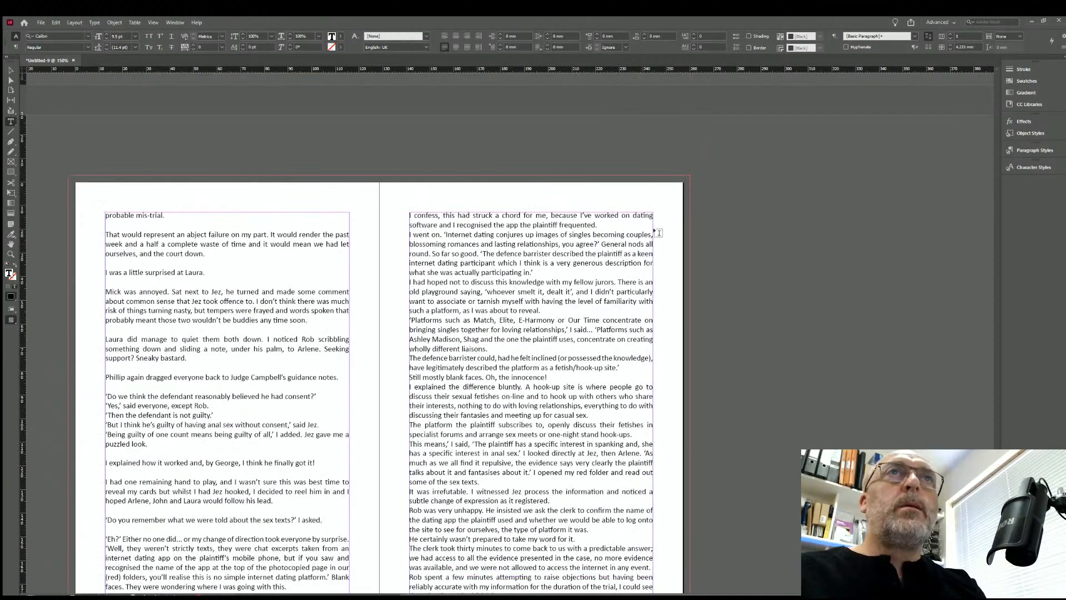
pyautogui.click(596, 224)
pyautogui.press('Return')
pyautogui.click(534, 281)
pyautogui.press('Return')
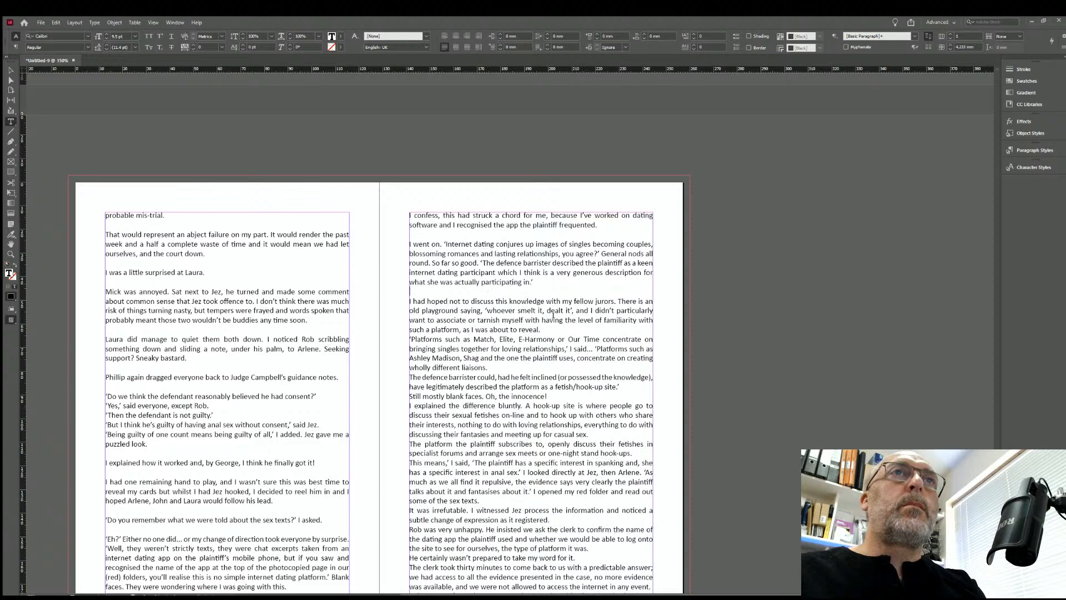
# On page 77, insert blank lines after the paragraphs ending "as I was about to reveal.", "wholly different liaisons." and "fetish/hook-up site.'".
pyautogui.click(541, 328)
pyautogui.press('Return')
pyautogui.click(495, 376)
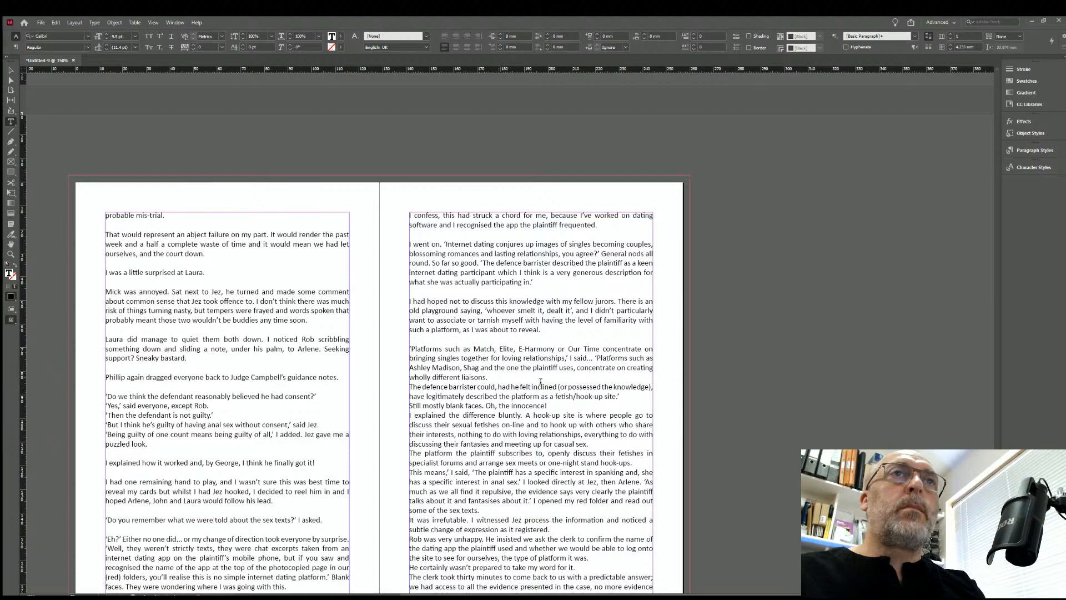
pyautogui.press('Return')
pyautogui.click(627, 403)
pyautogui.press('Return')
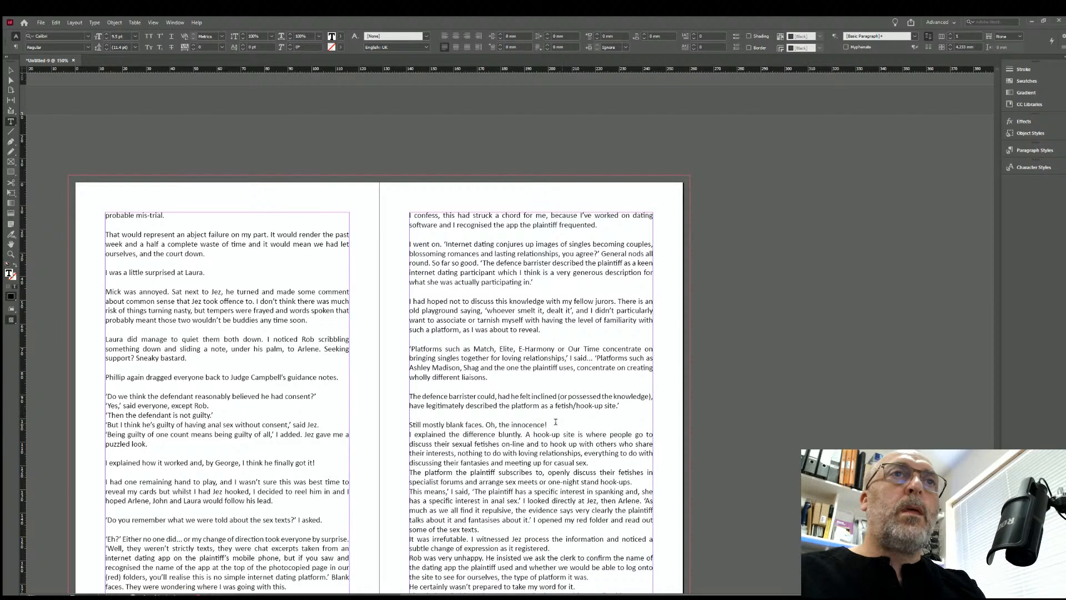
# On page 77, insert blank lines after the paragraphs ending "Oh, the innocence!", "meeting up for casual sex." and "one-night stand hook-ups.".
pyautogui.click(555, 423)
pyautogui.press('Return')
pyautogui.click(590, 472)
pyautogui.press('Return')
pyautogui.scroll(-3, 636, 378)
pyautogui.click(634, 371)
pyautogui.press('Return')
# On page 77, insert blank lines after the paragraphs ending "some of the sex texts." and "change of expression as it registered.".
pyautogui.click(481, 430)
pyautogui.press('Return')
pyautogui.click(568, 460)
pyautogui.press('Return')
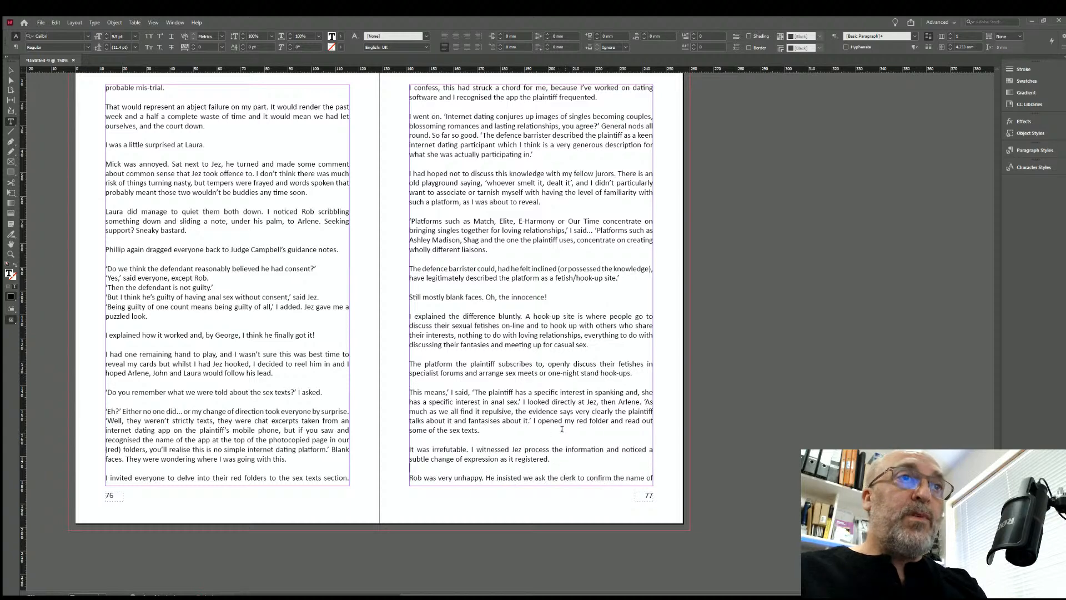
# On page 78, insert blank lines after the paragraphs ending "the type of platform it was." and "take my word for it.".
pyautogui.scroll(-9, 335, 331)
pyautogui.click(291, 346)
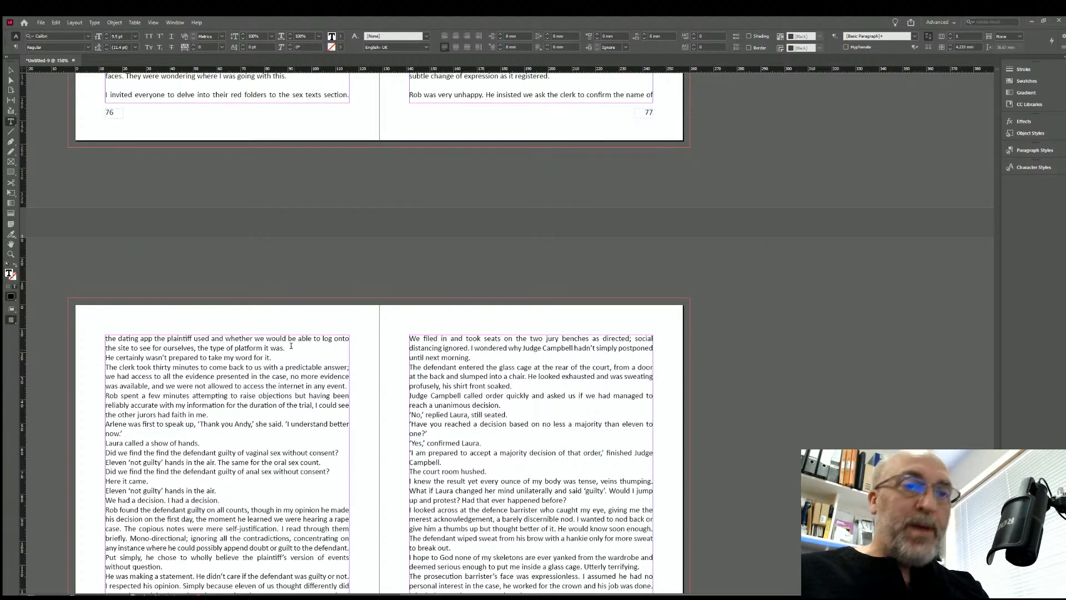
pyautogui.press('Return')
pyautogui.click(273, 367)
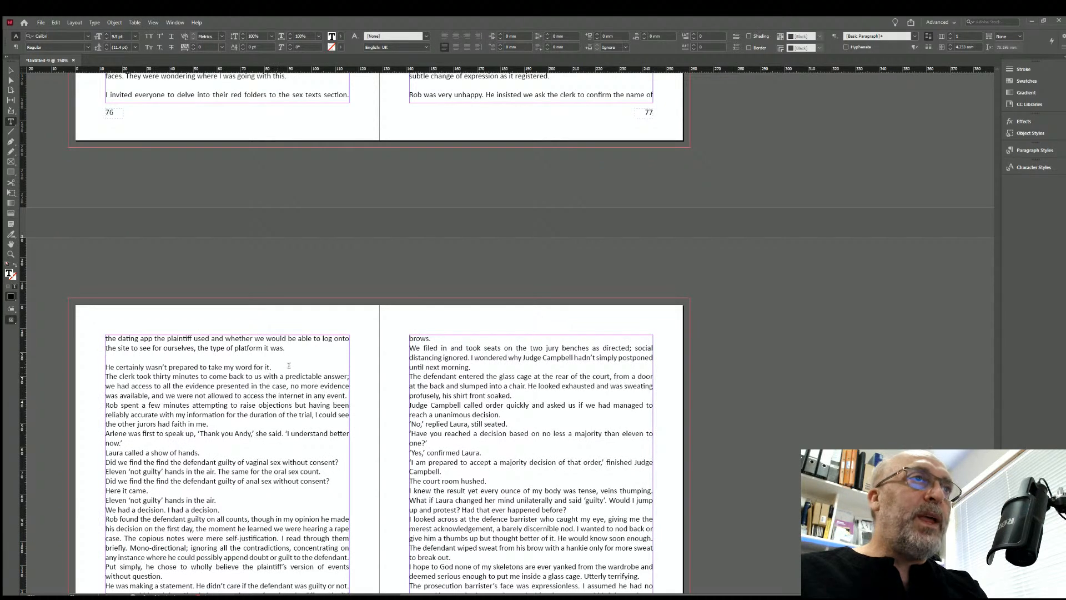
pyautogui.press('Return')
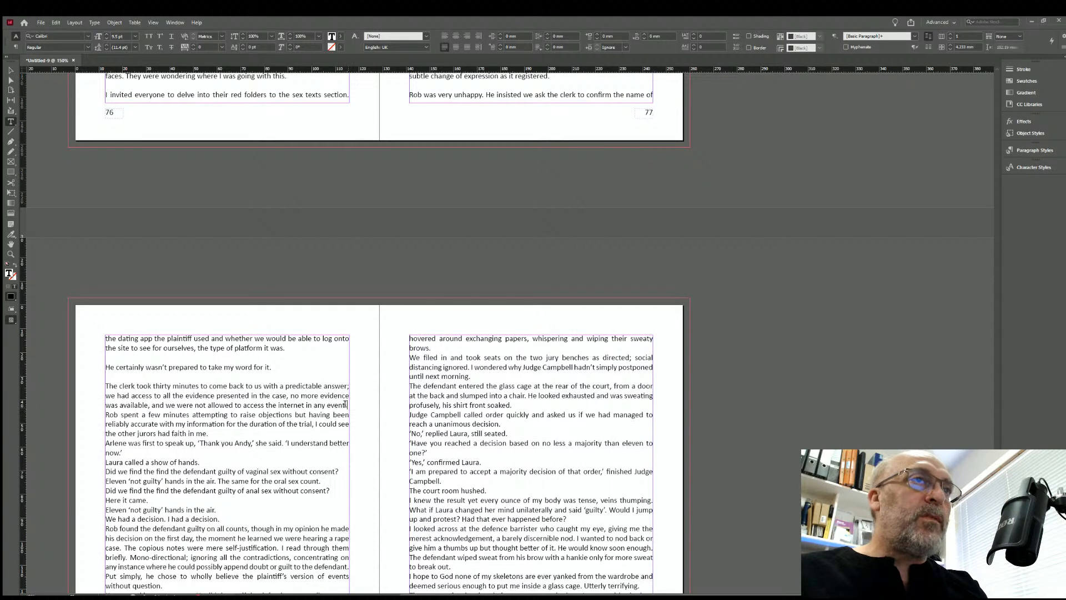
# On page 78, insert blank lines after the paragraphs ending "the internet in any event.", "had faith in me." and "I understand better now.'".
pyautogui.click(346, 405)
pyautogui.press('Return')
pyautogui.click(209, 441)
pyautogui.press('Return')
pyautogui.click(126, 469)
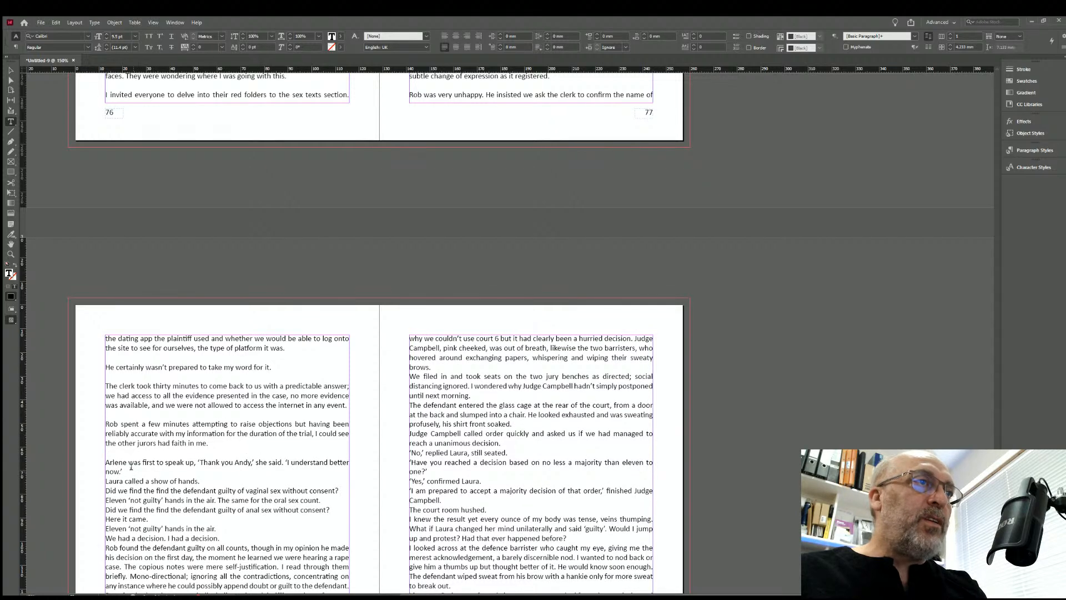
pyautogui.press('Return')
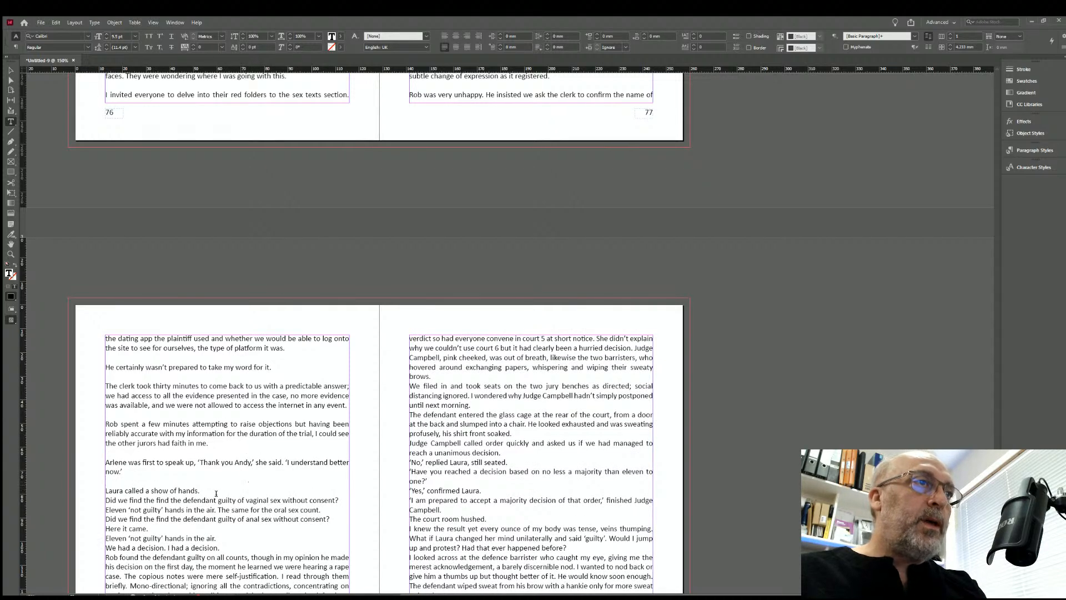
# On page 78, insert blank lines after the paragraph ending "a show of hands." and after the first question ending "without consent?".
pyautogui.click(198, 487)
pyautogui.press('Return')
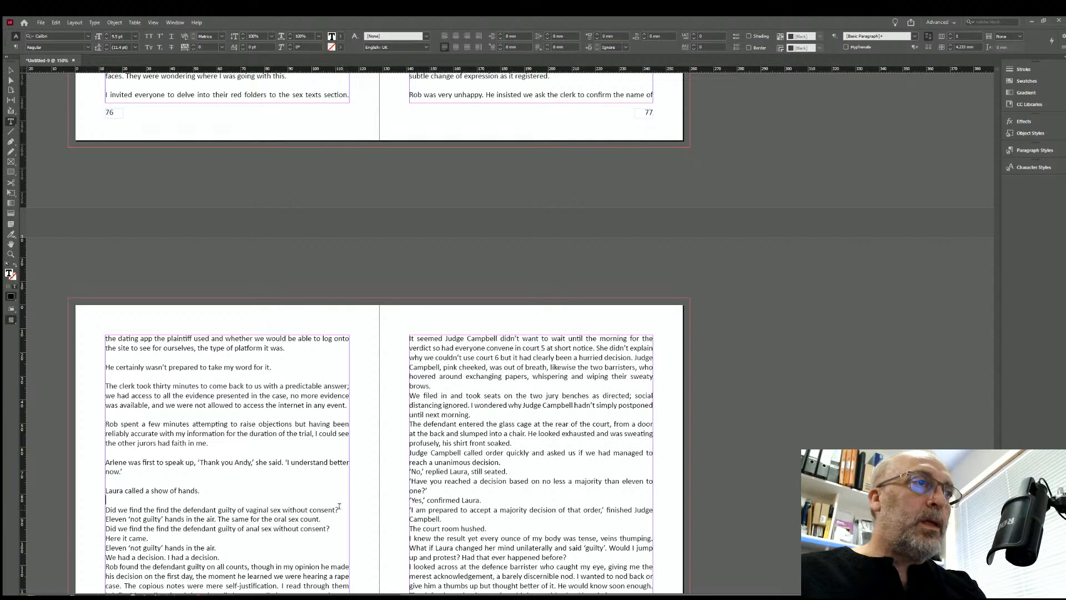
pyautogui.click(339, 507)
pyautogui.press('Return')
# On page 78, insert blank lines after the paragraph ending "oral sex count." and after the second question ending "without consent?".
pyautogui.click(327, 527)
pyautogui.press('Return')
pyautogui.click(330, 547)
pyautogui.press('Return')
# On page 78, insert blank lines after the paragraphs ending "Here it came.", "hands in the air.", "I had a decision." and "without question.".
pyautogui.scroll(-4, 138, 332)
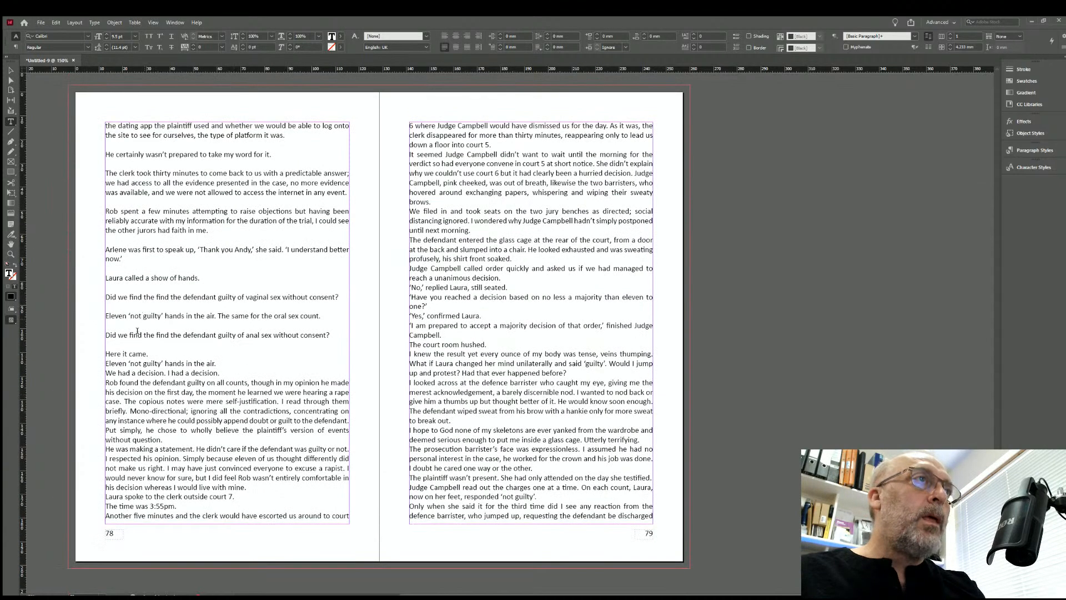
pyautogui.click(149, 353)
pyautogui.press('Return')
pyautogui.click(217, 373)
pyautogui.press('Return')
pyautogui.click(234, 392)
pyautogui.press('Return')
pyautogui.click(163, 468)
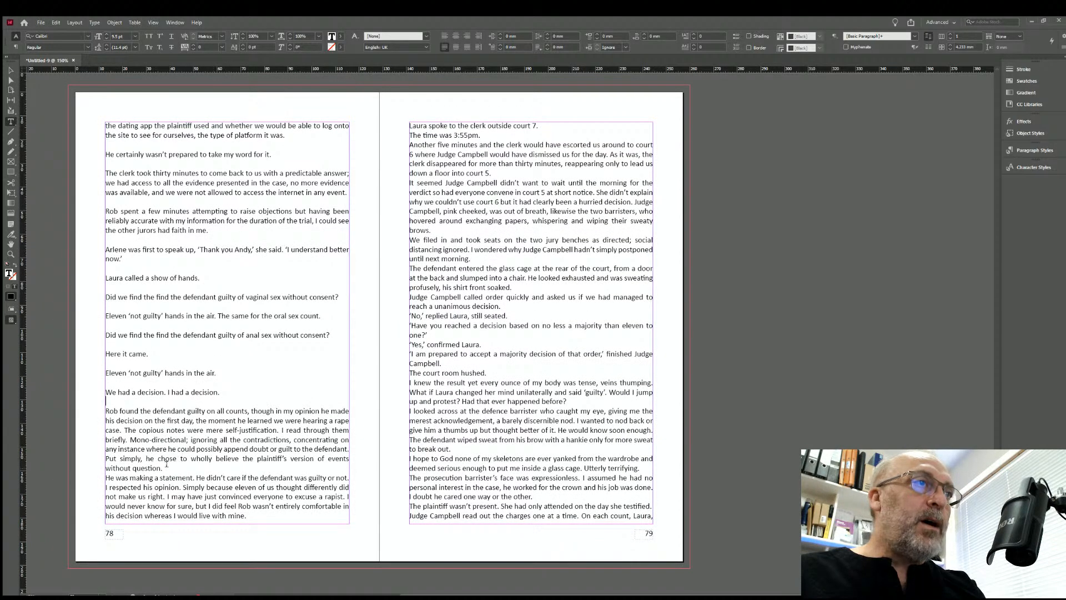
pyautogui.press('Return')
# On page 79, insert blank lines after the paragraphs ending "I would live with mine.", "outside court 7." and "The time was 3:55pm.".
pyautogui.scroll(2, 584, 260)
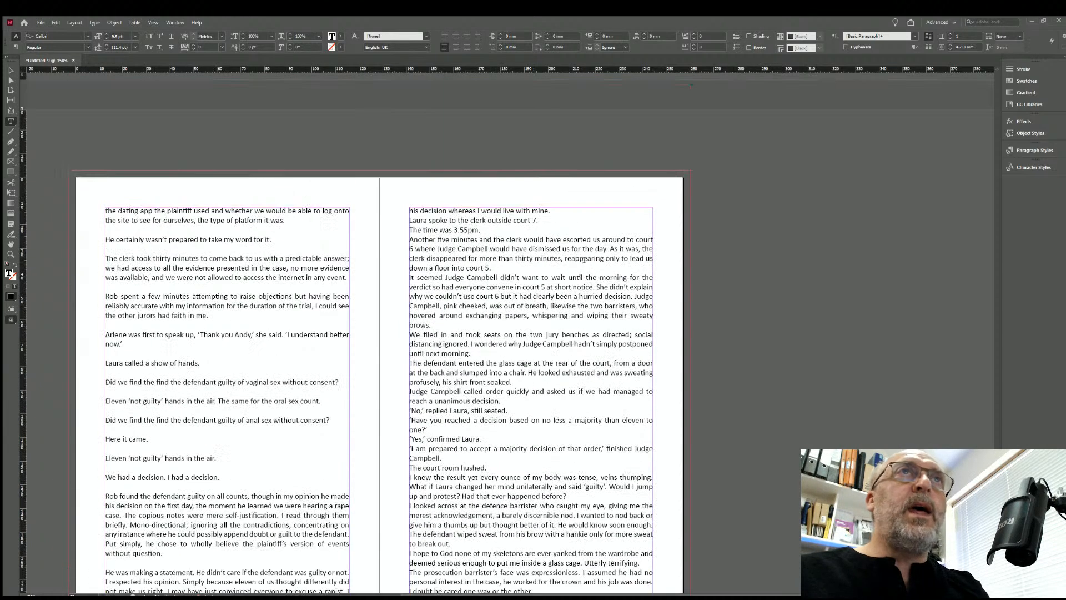
pyautogui.click(560, 210)
pyautogui.press('Return')
pyautogui.click(540, 229)
pyautogui.press('Return')
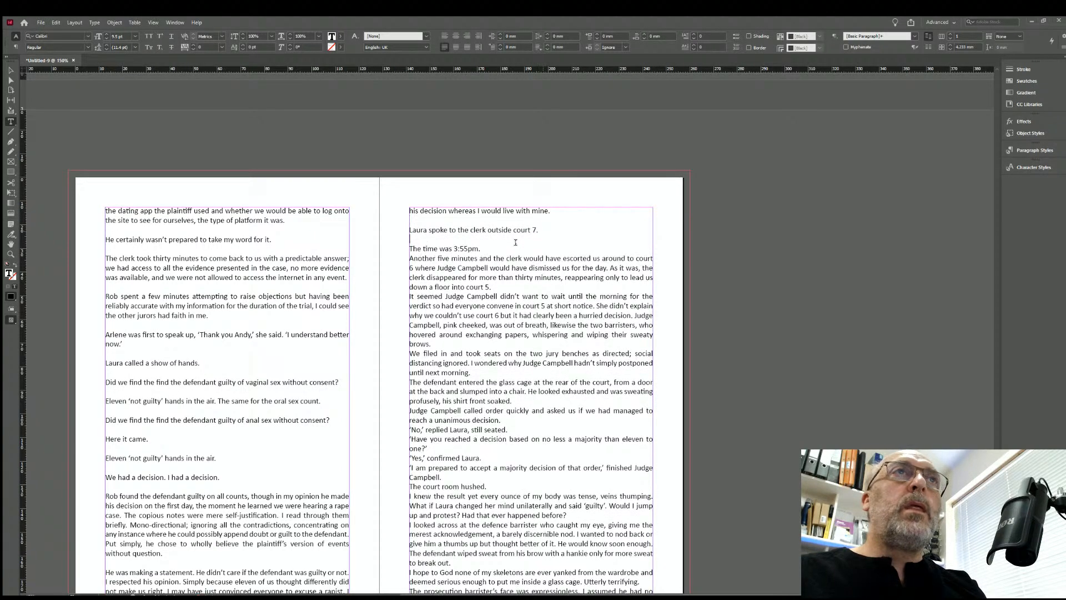
pyautogui.click(481, 248)
pyautogui.press('Return')
# On page 79, insert blank lines after the paragraphs ending "down a floor into court 5.", "their sweaty brows." and "until next morning.".
pyautogui.click(492, 296)
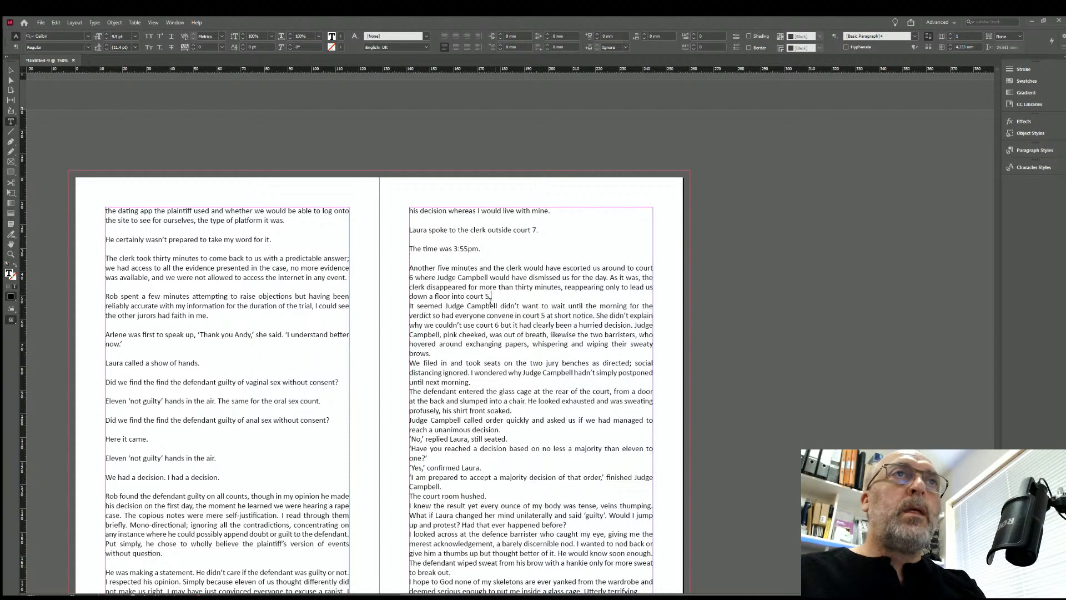
pyautogui.press('Return')
pyautogui.click(432, 362)
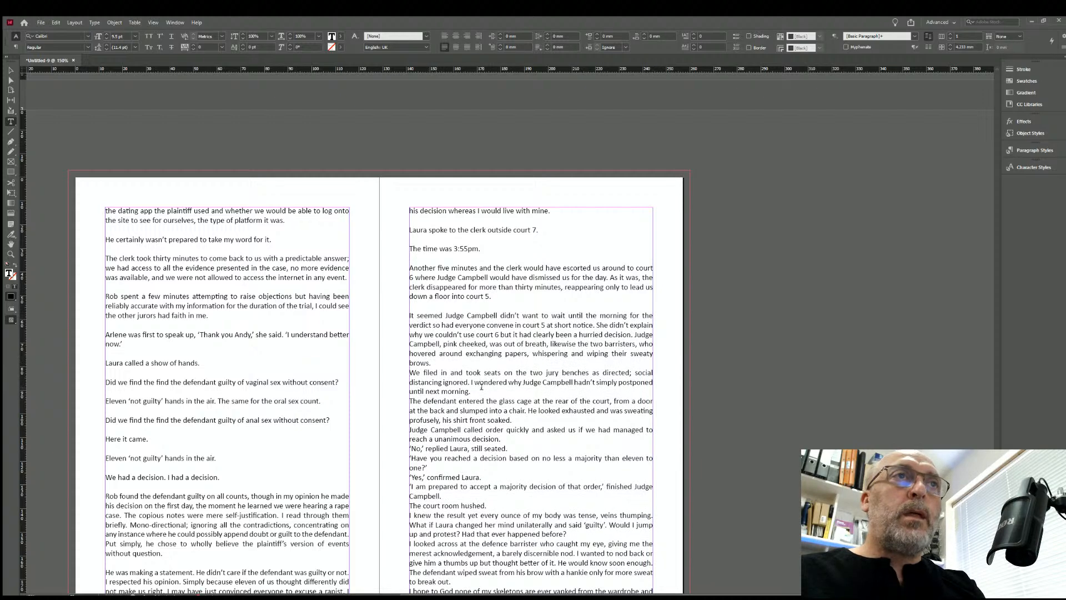
pyautogui.press('Return')
pyautogui.click(471, 401)
pyautogui.press('Return')
# On page 79, insert blank lines after the paragraphs ending "his shirt front soaked.", "reach a unanimous decision.", "still seated." and "than eleven to one?'".
pyautogui.click(512, 439)
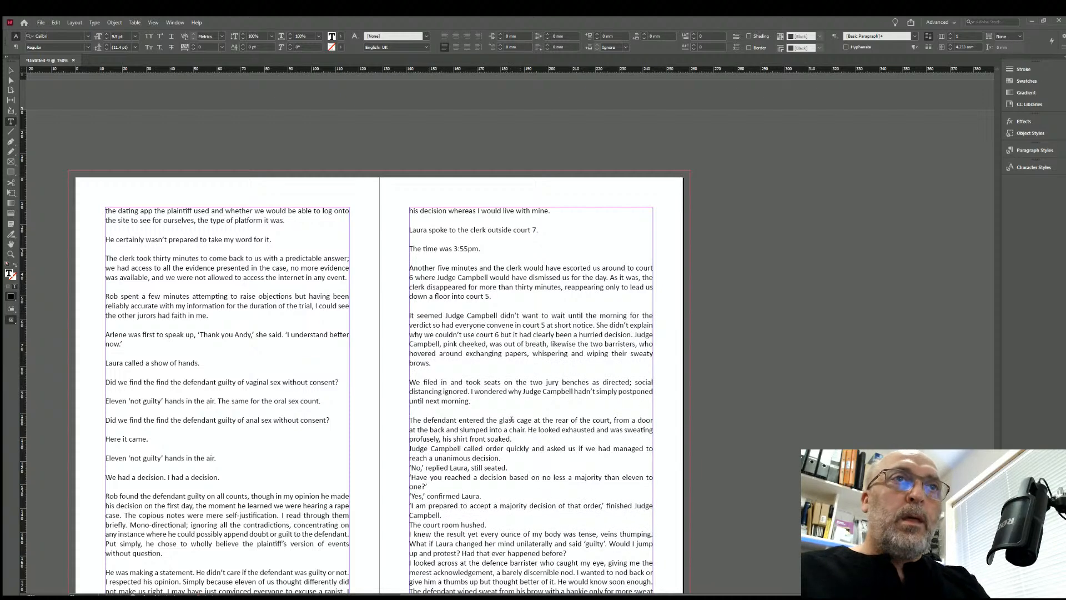
pyautogui.press('Return')
pyautogui.click(507, 468)
pyautogui.press('Return')
pyautogui.click(512, 486)
pyautogui.press('Return')
pyautogui.click(440, 512)
pyautogui.press('Return')
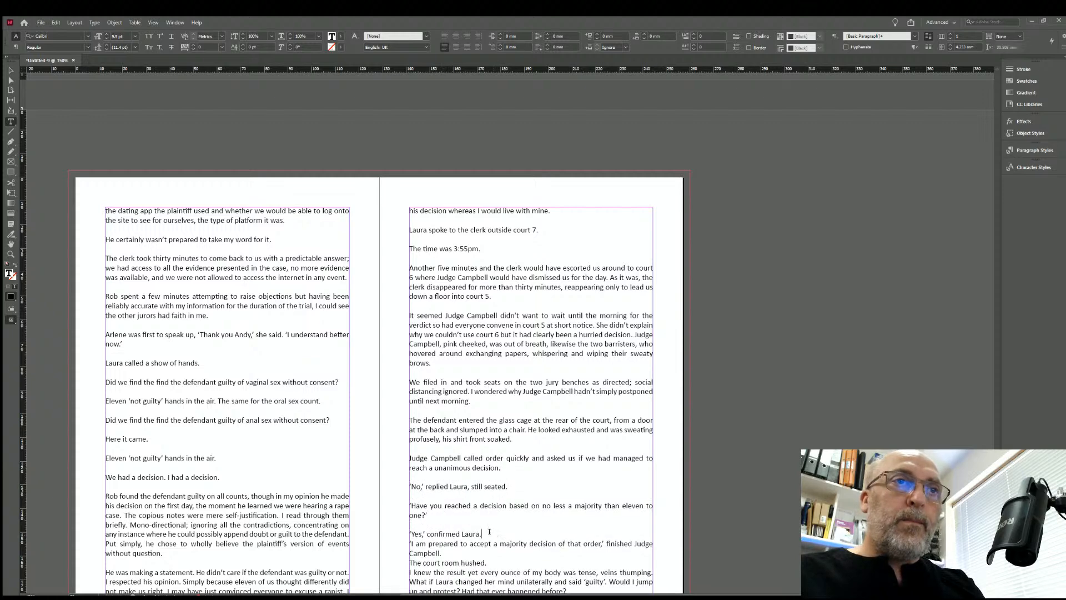
# On page 79, insert blank lines after the paragraphs starting "'Yes,' confirmed", "'I am prepared to accept" and "The court room hushed.".
pyautogui.click(489, 532)
pyautogui.press('Return')
pyautogui.click(484, 559)
pyautogui.press('Return')
pyautogui.click(488, 579)
pyautogui.press('Return')
# On page 80, insert blank lines after the paragraphs ending "Had that ever happened before?" and "more sweat to break out.".
pyautogui.scroll(-3, 517, 422)
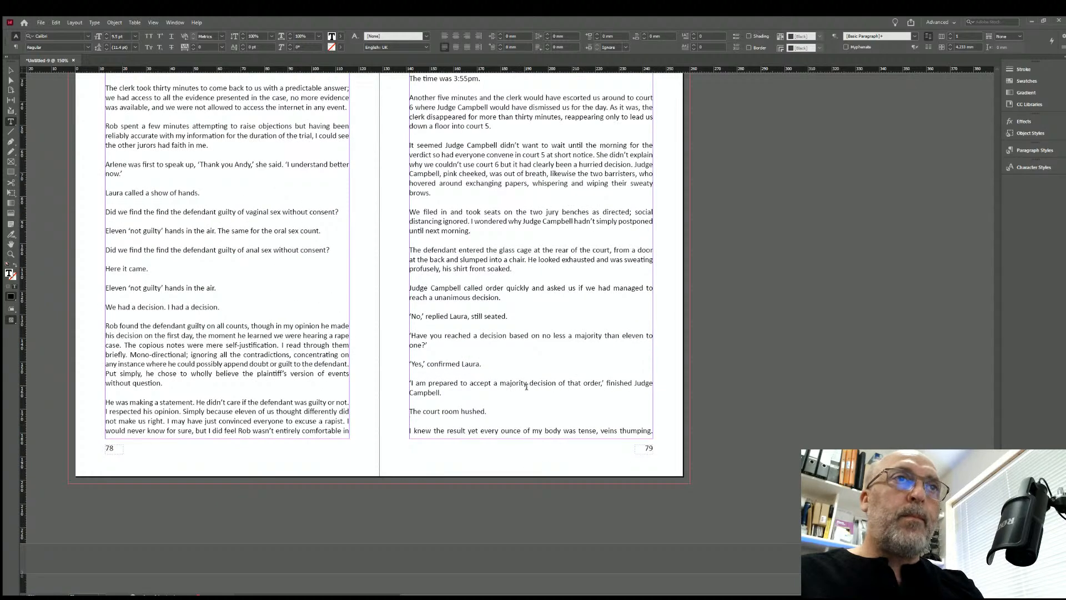
pyautogui.scroll(-7, 527, 388)
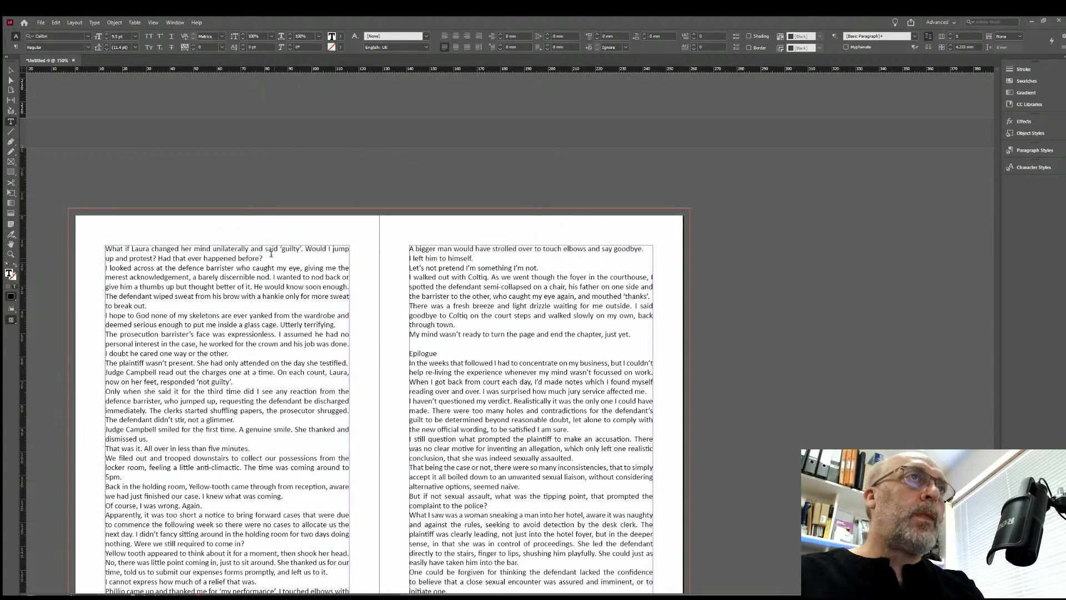
pyautogui.click(271, 254)
pyautogui.press('Return')
pyautogui.click(157, 314)
pyautogui.press('Return')
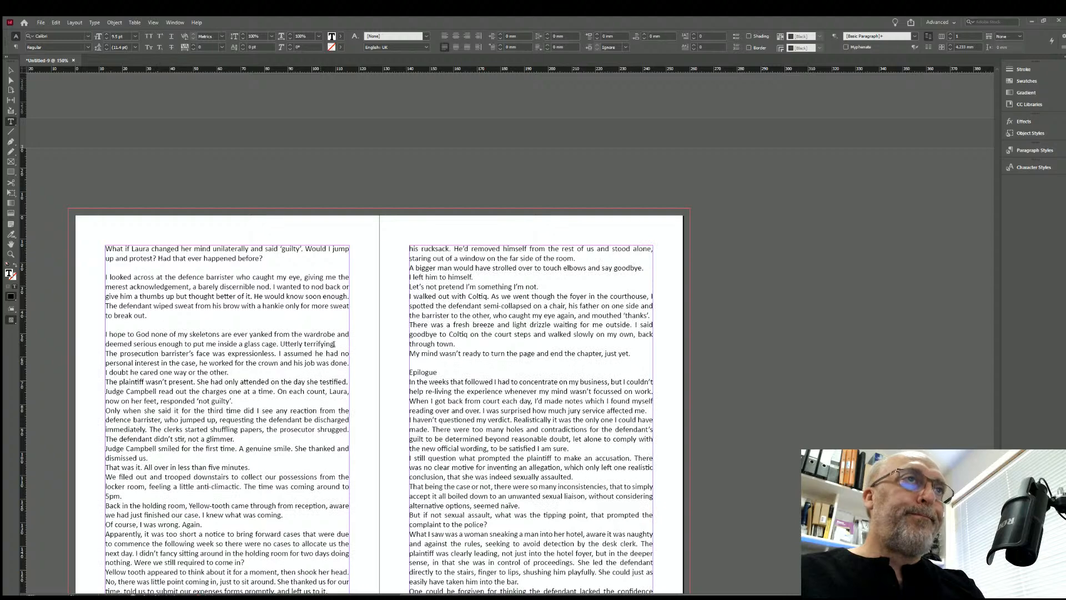
# On page 80, insert blank lines after the paragraphs ending "Utterly terrifying.", "one way or the other." and "responded 'not guilty'.".
pyautogui.click(335, 343)
pyautogui.press('Return')
pyautogui.click(232, 382)
pyautogui.press('Return')
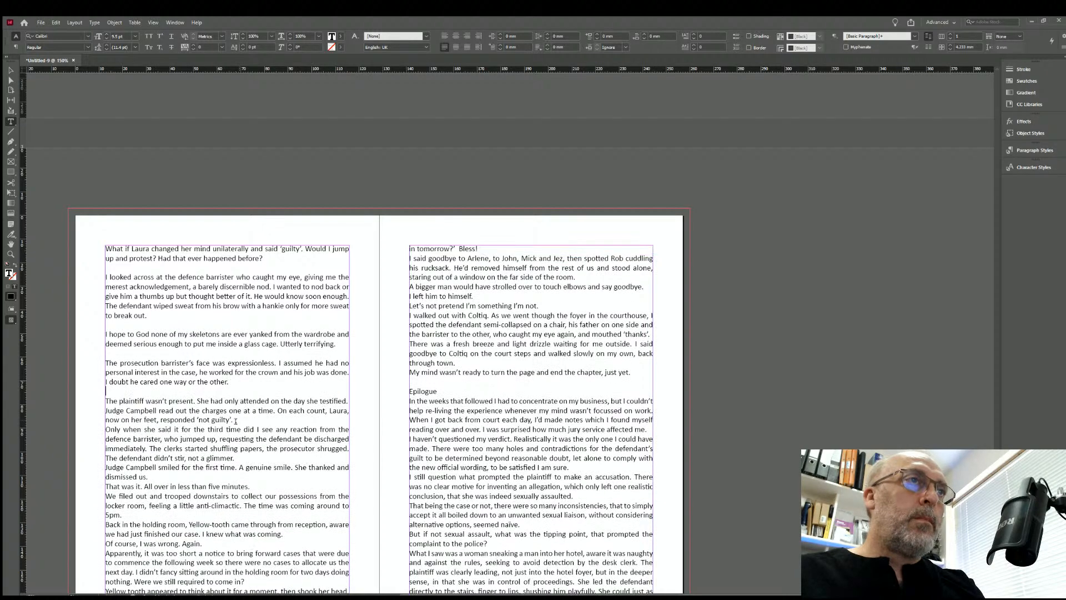
pyautogui.click(233, 420)
pyautogui.press('Return')
# On page 80, insert blank lines after the paragraphs ending "not a glimmer." and "dismissed us.".
pyautogui.click(235, 468)
pyautogui.press('Return')
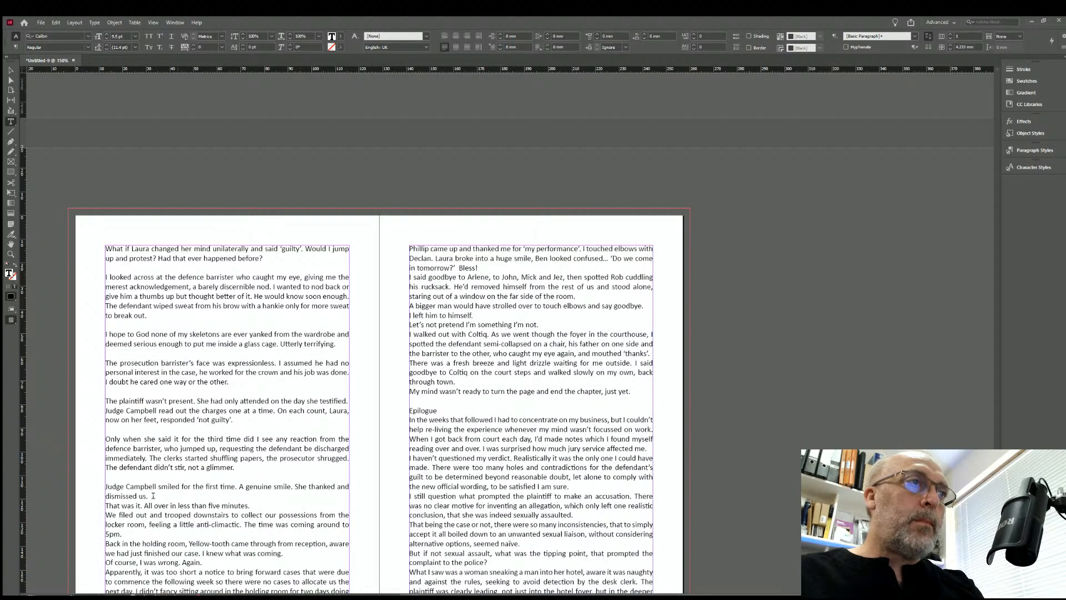
pyautogui.click(157, 495)
pyautogui.press('Return')
pyautogui.click(260, 524)
pyautogui.press('Return')
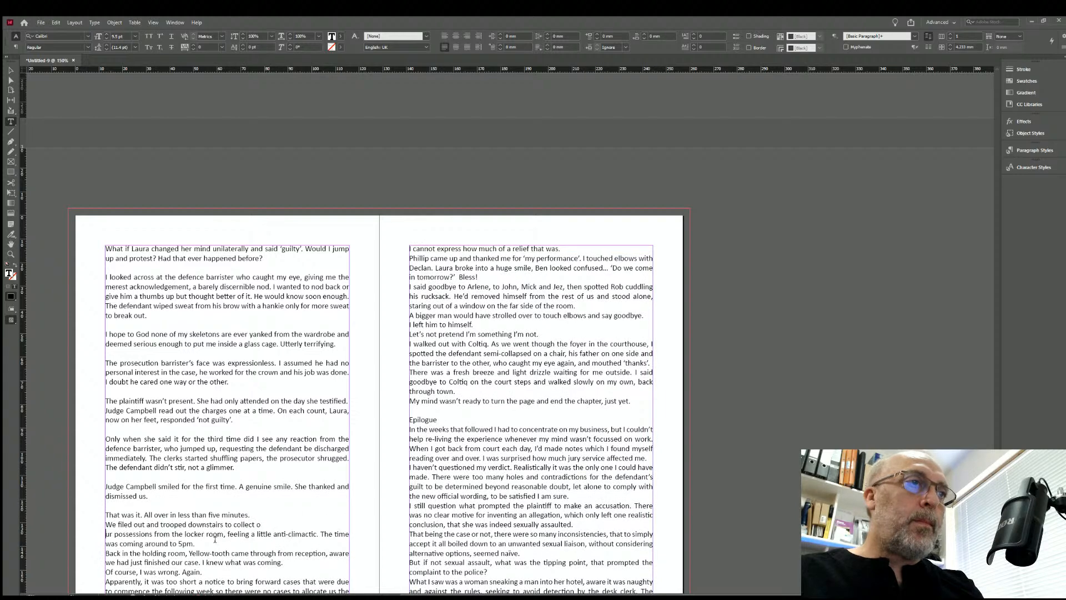
pyautogui.press('BackSpace')
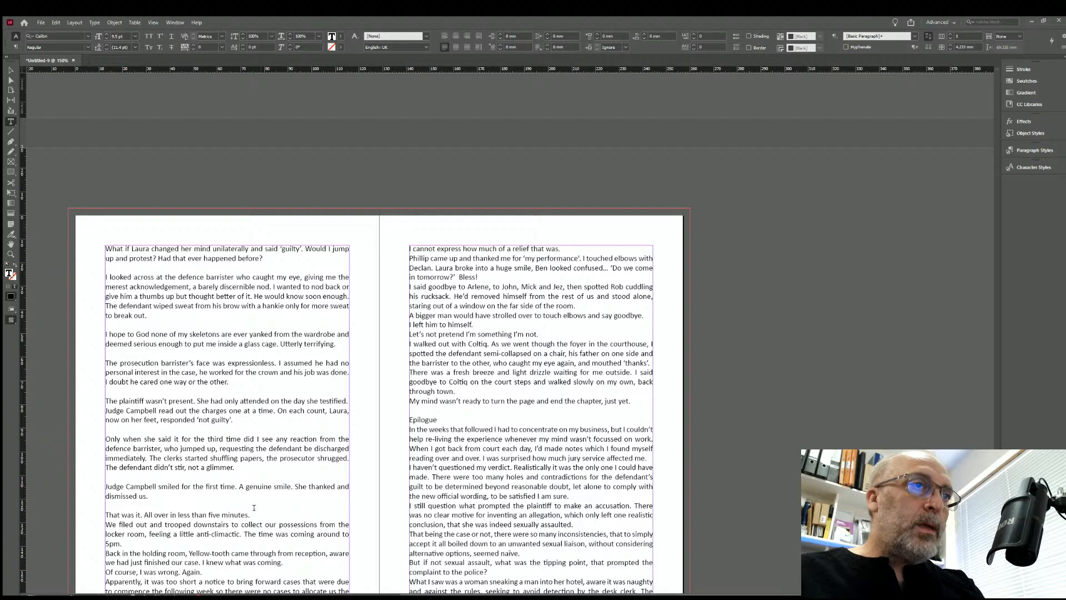
# On page 80, insert blank lines after the paragraphs ending "in less than five minutes." and "coming around to 5pm.".
pyautogui.click(253, 513)
pyautogui.press('Return')
pyautogui.click(149, 548)
pyautogui.press('Return')
# On page 80, insert blank lines after the paragraphs ending "I knew what was coming." and "I was wrong. Again.".
pyautogui.scroll(-5, 298, 371)
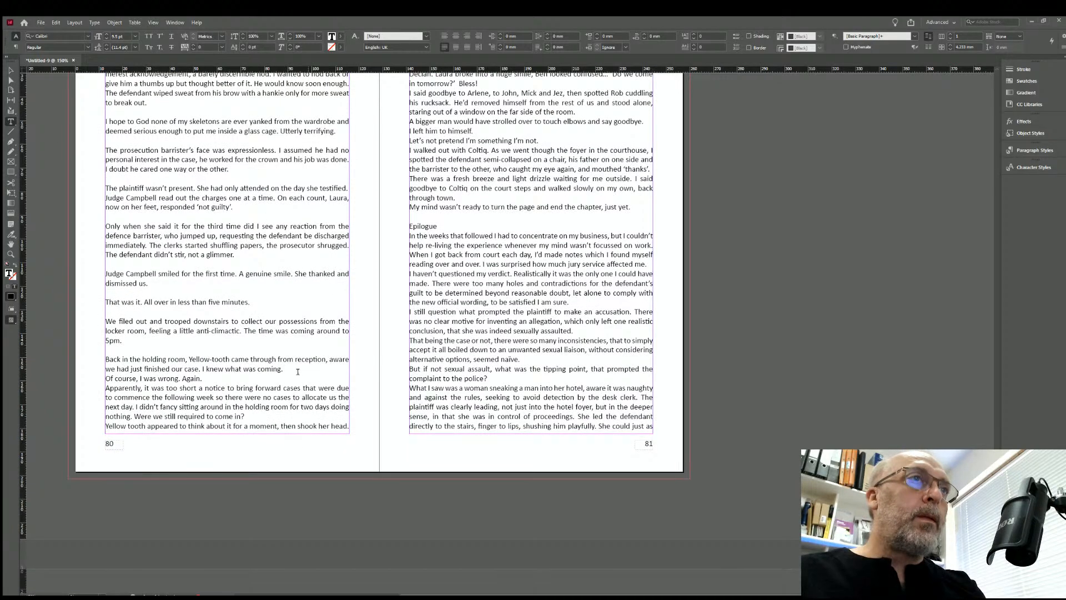
pyautogui.click(286, 369)
pyautogui.press('Return')
pyautogui.click(207, 380)
pyautogui.press('Return')
# On page 81, insert blank lines after the paragraphs ending "required to come in?", "left us to it." and "of a relief that was.".
pyautogui.scroll(3, 528, 356)
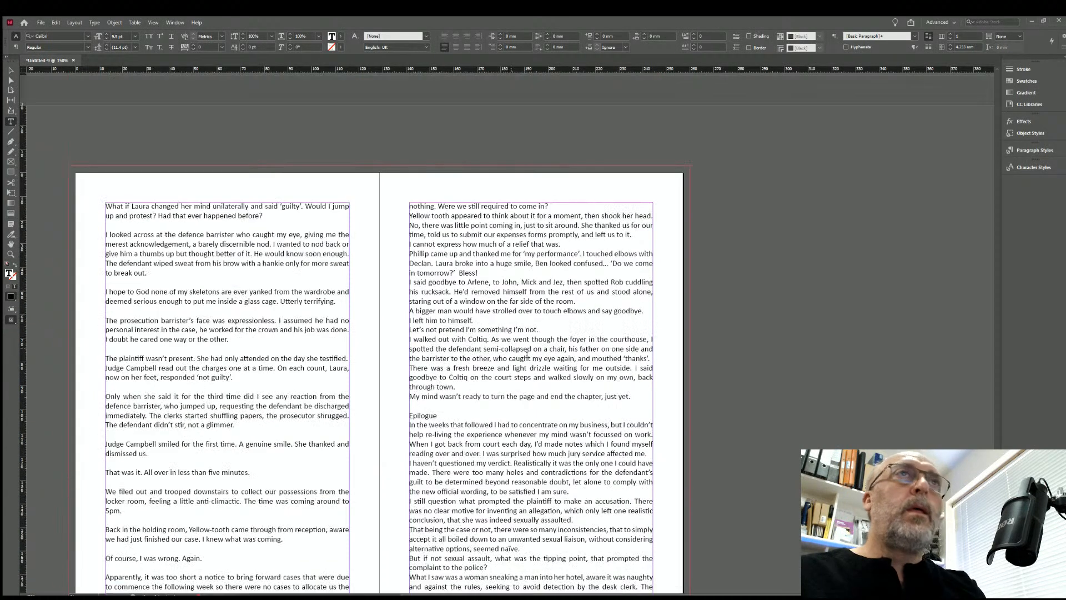
pyautogui.click(559, 202)
pyautogui.press('Return')
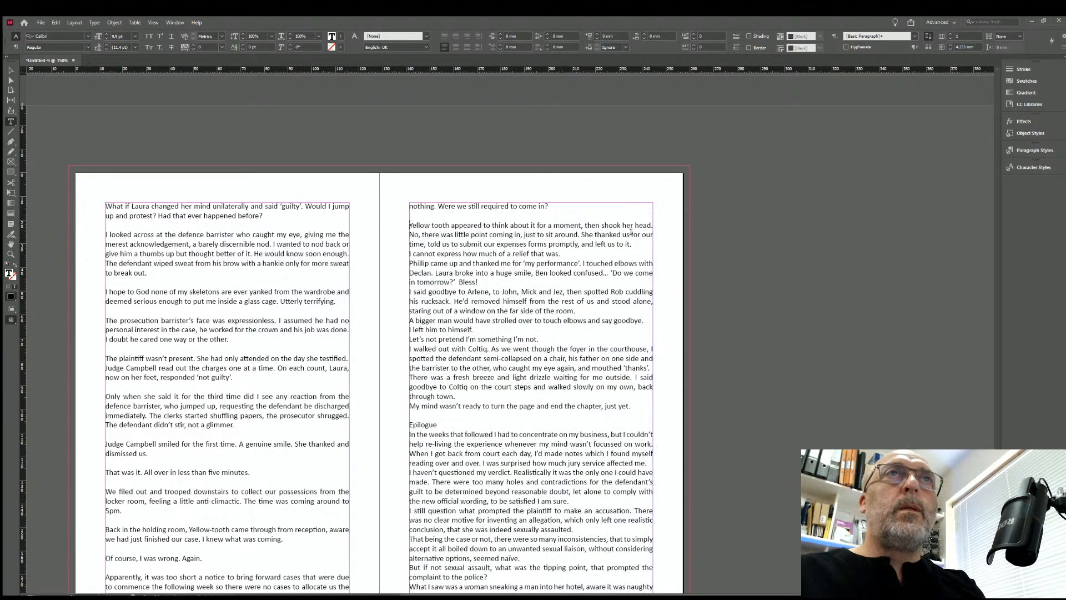
pyautogui.click(632, 241)
pyautogui.press('Return')
pyautogui.click(569, 260)
pyautogui.press('Return')
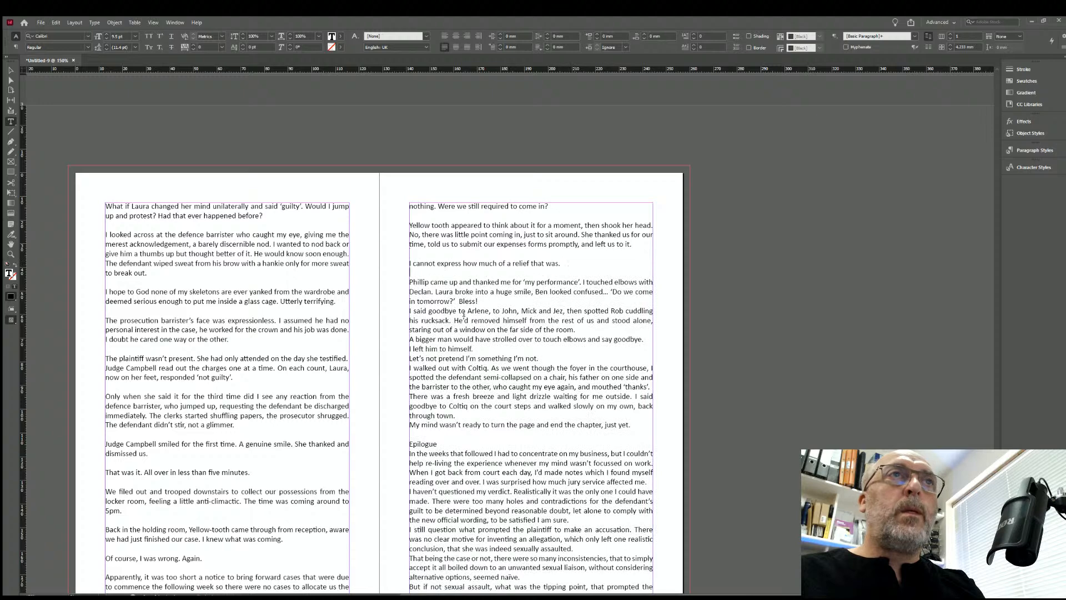
# On page 81, insert blank lines after the paragraphs ending "Bless!" and "on the far side of the room.".
pyautogui.click(484, 300)
pyautogui.press('Return')
pyautogui.click(581, 335)
pyautogui.press('Return')
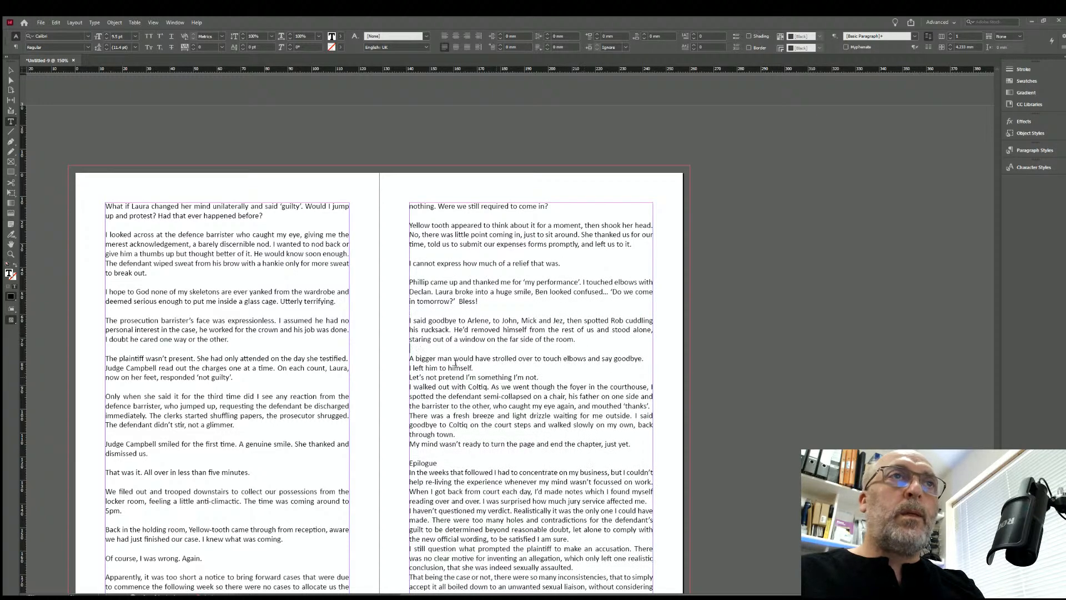
# On page 81, insert blank lines after the paragraphs ending "I left him to himself.", "and say goodbye." and "pretend I'm something I'm not.".
pyautogui.click(482, 368)
pyautogui.press('Return')
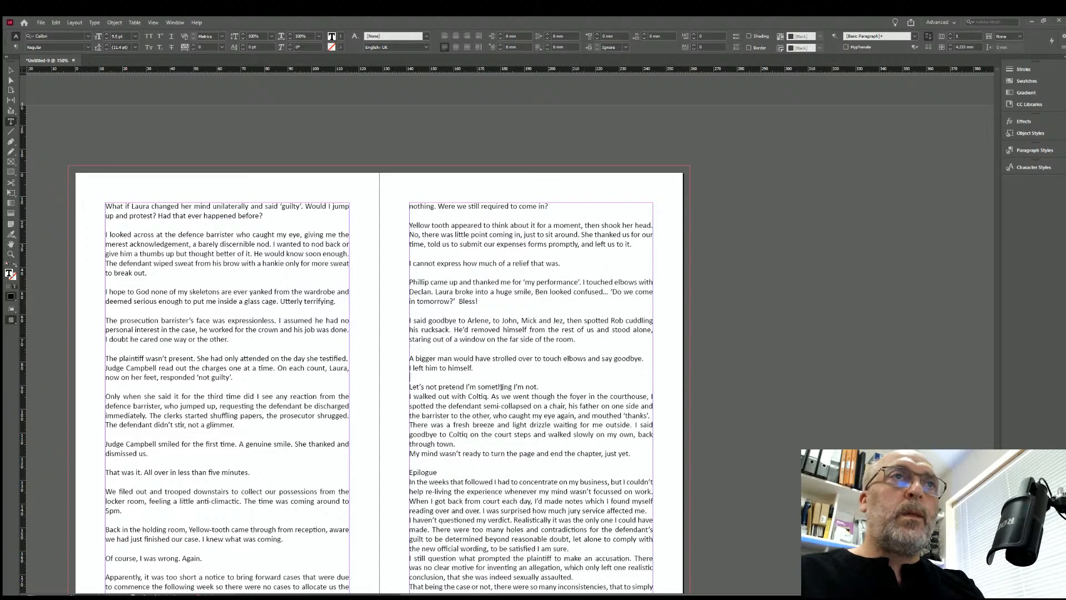
pyautogui.click(648, 356)
pyautogui.press('Return')
pyautogui.click(542, 393)
pyautogui.press('Return')
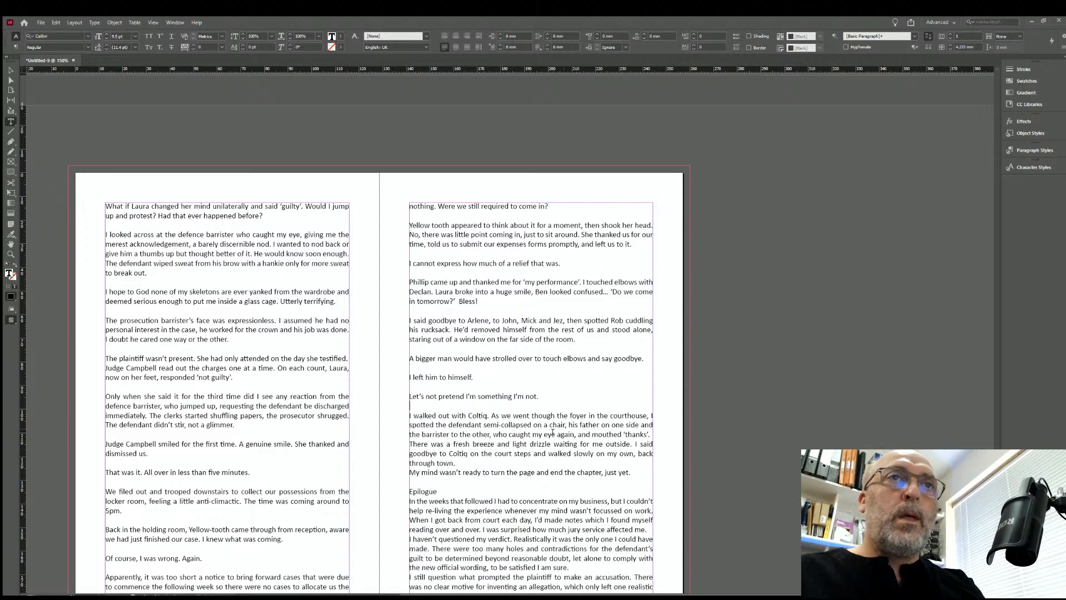
# On page 81, insert blank lines after the paragraph ending "through town.", the "Epilogue" heading and the paragraph ending "jury service affected me.".
pyautogui.click(460, 463)
pyautogui.press('Return')
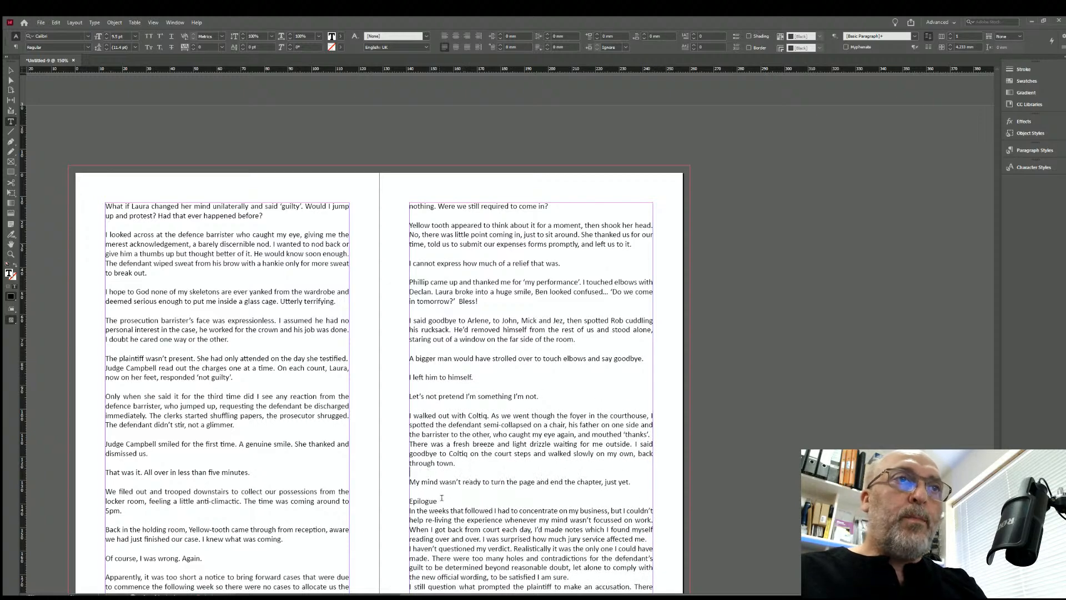
pyautogui.click(528, 501)
pyautogui.press('Return')
pyautogui.scroll(-3, 546, 477)
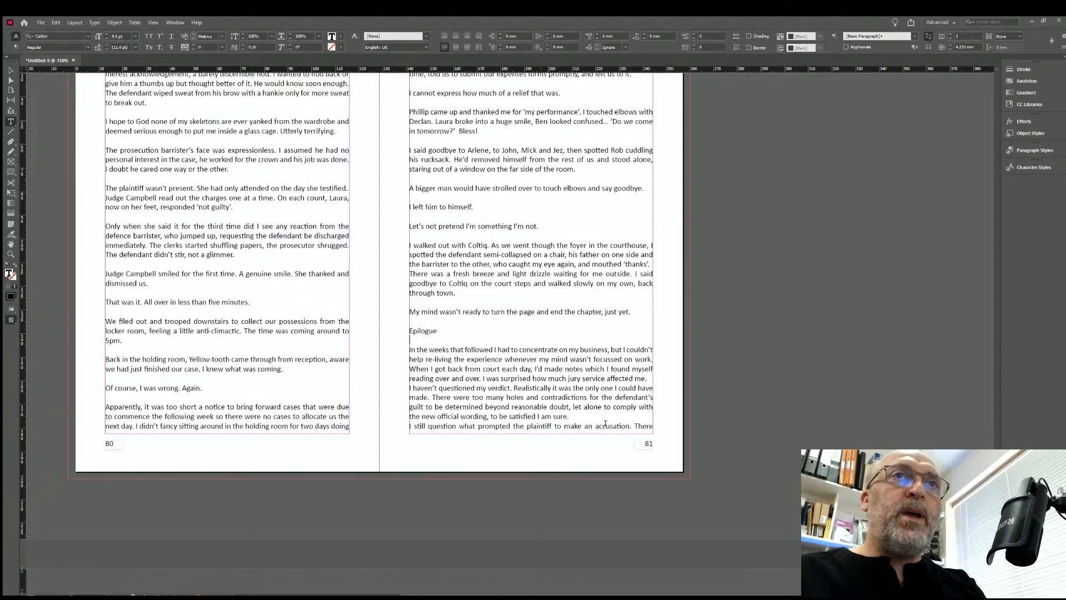
pyautogui.click(647, 378)
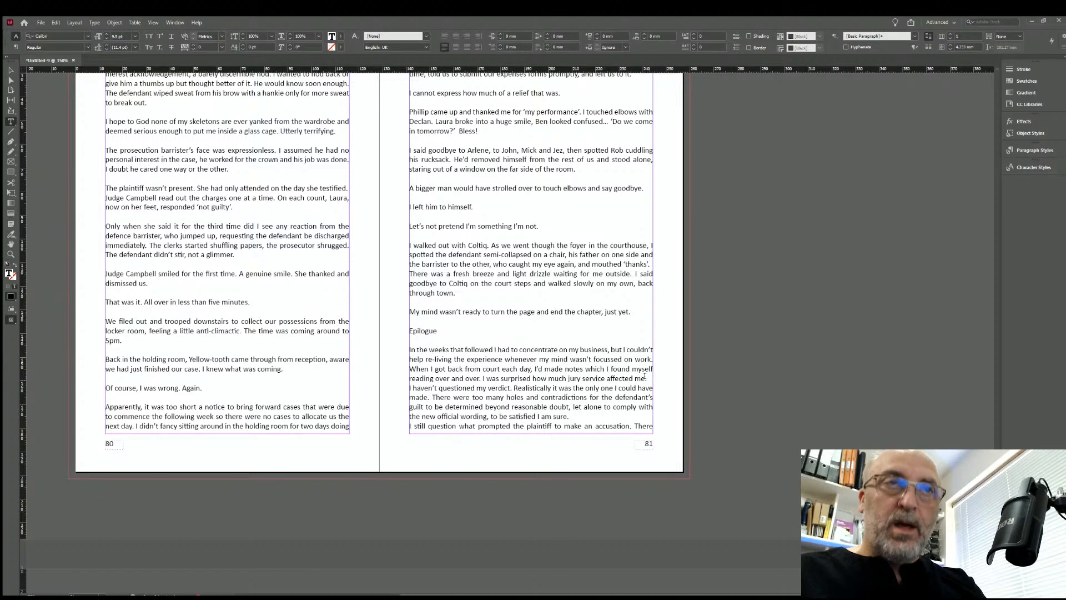
pyautogui.press('Return')
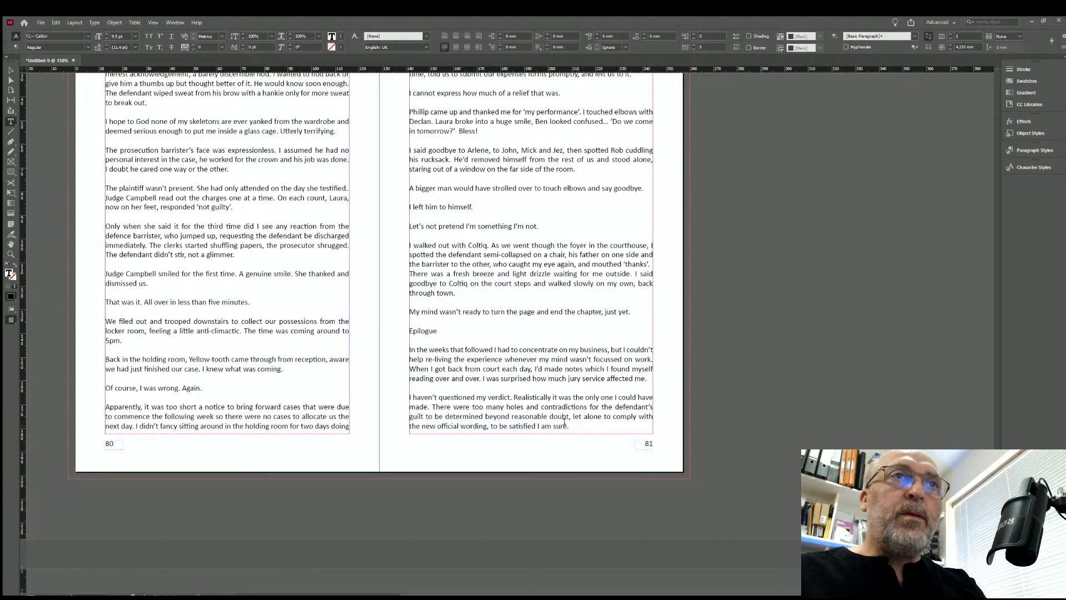
# On page 82, insert a blank line after the paragraph ending "she was indeed sexually assaulted.".
pyautogui.scroll(-6, 567, 422)
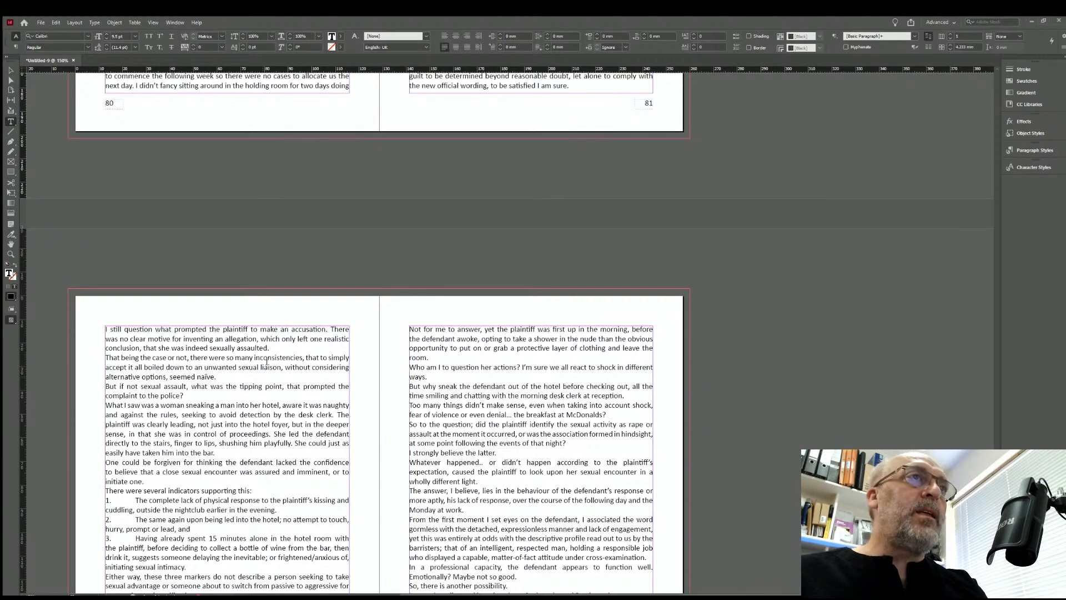
pyautogui.click(270, 347)
pyautogui.press('Return')
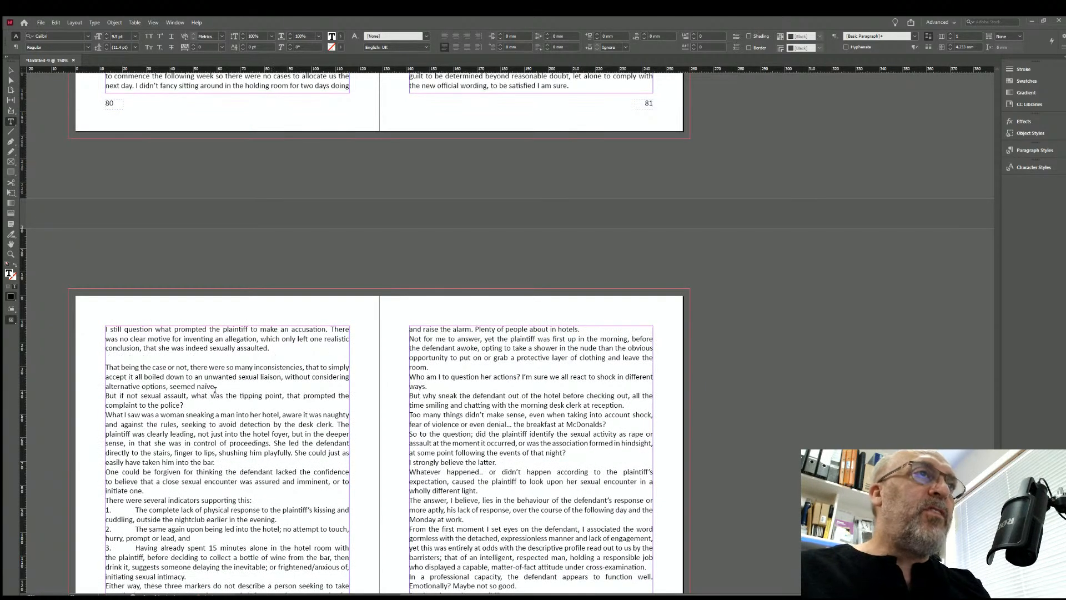
# On page 82, insert blank lines after the paragraphs ending "seemed naïve.", "complaint to the police?" and "taken him into the bar.".
pyautogui.click(222, 384)
pyautogui.press('Return')
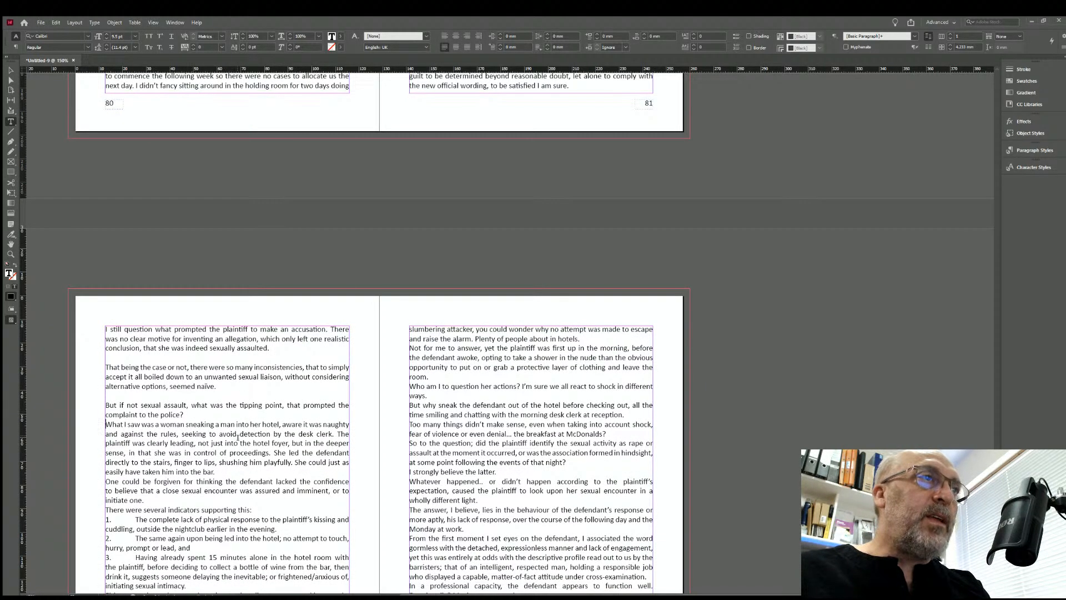
pyautogui.press('Return')
pyautogui.click(219, 481)
pyautogui.press('Return')
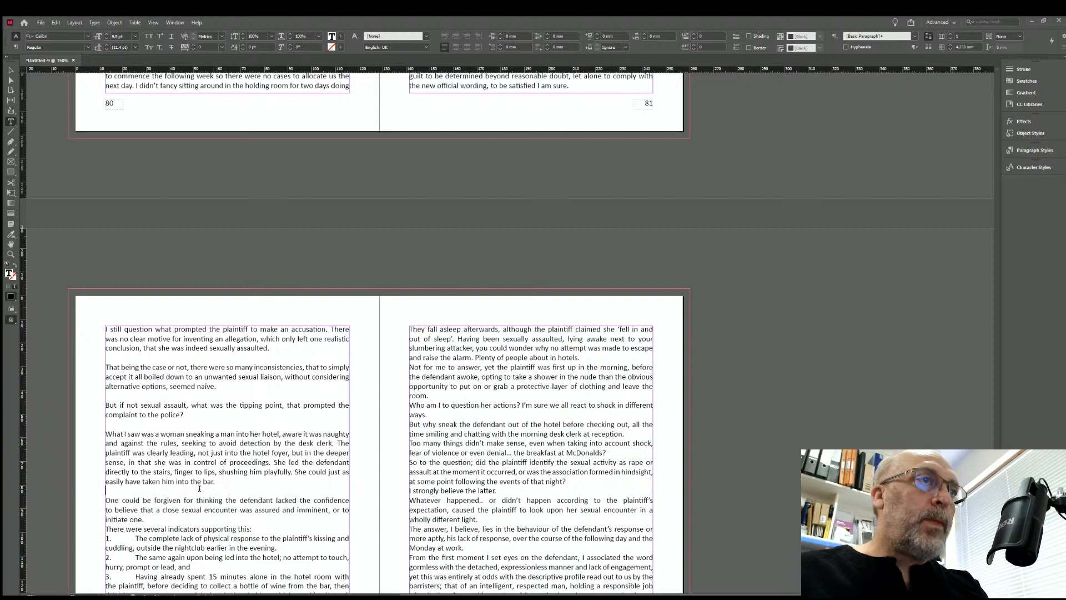
# On page 82, insert blank lines after the paragraph ending "initiate one." and the line "There were several indicators supporting this:".
pyautogui.click(150, 518)
pyautogui.press('Return')
pyautogui.click(263, 536)
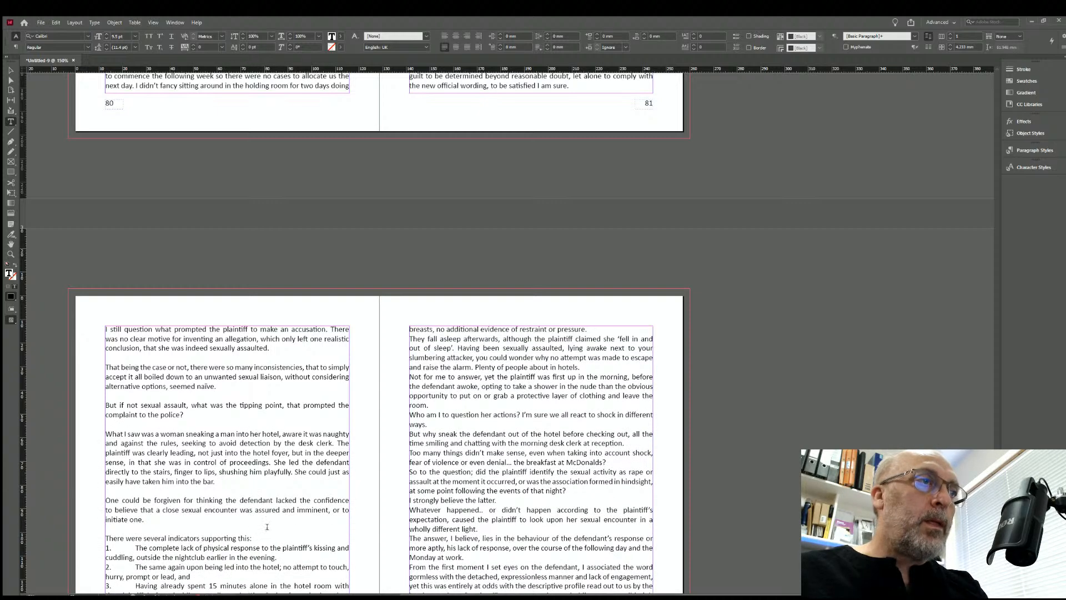
pyautogui.press('Return')
# Delete the typed numbers and tab gaps in front of the three indicator items on page 82.
pyautogui.scroll(-5, 169, 392)
pyautogui.moveTo(135, 344); pyautogui.dragTo(105, 382)
pyautogui.press('BackSpace')
pyautogui.press('BackSpace')
pyautogui.press('BackSpace')
# Format the three indicator items on page 82 as a bulleted list with an 11 mm left indent.
pyautogui.moveTo(103, 343)
pyautogui.mouseDown()
pyautogui.moveTo(244, 366)
pyautogui.moveTo(113, 384)
pyautogui.mouseUp()
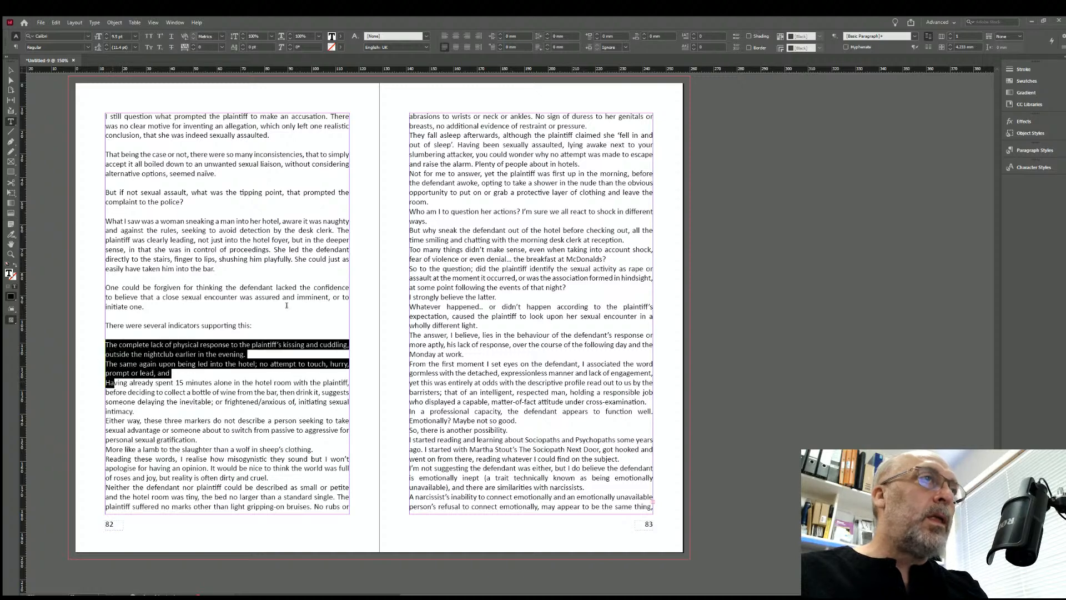
pyautogui.click(736, 36)
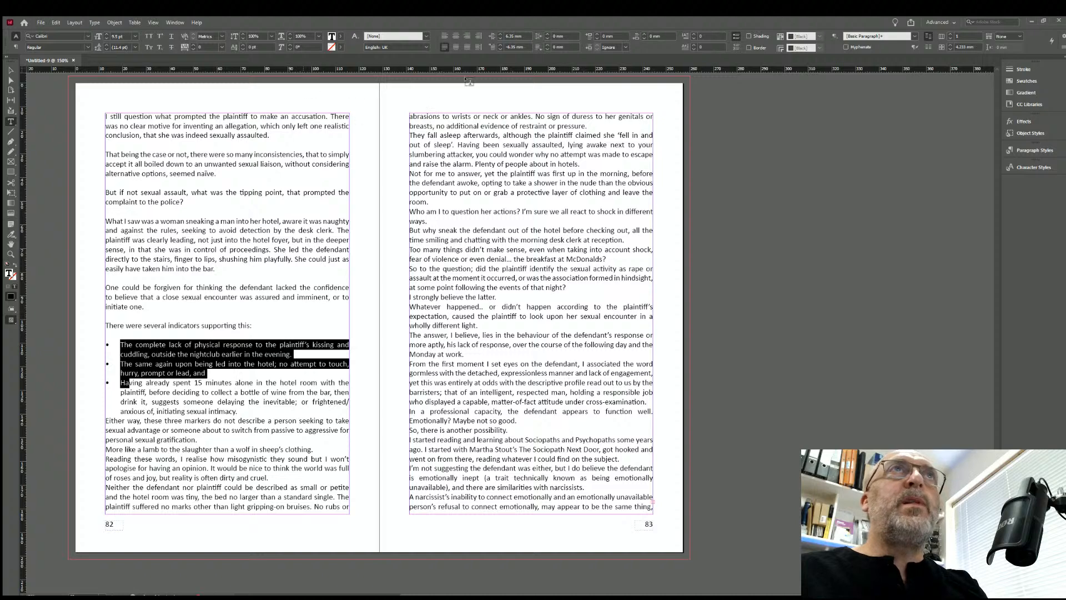
pyautogui.click(499, 34)
pyautogui.click(499, 34)
pyautogui.click(499, 34)
pyautogui.click(499, 34)
pyautogui.click(500, 34)
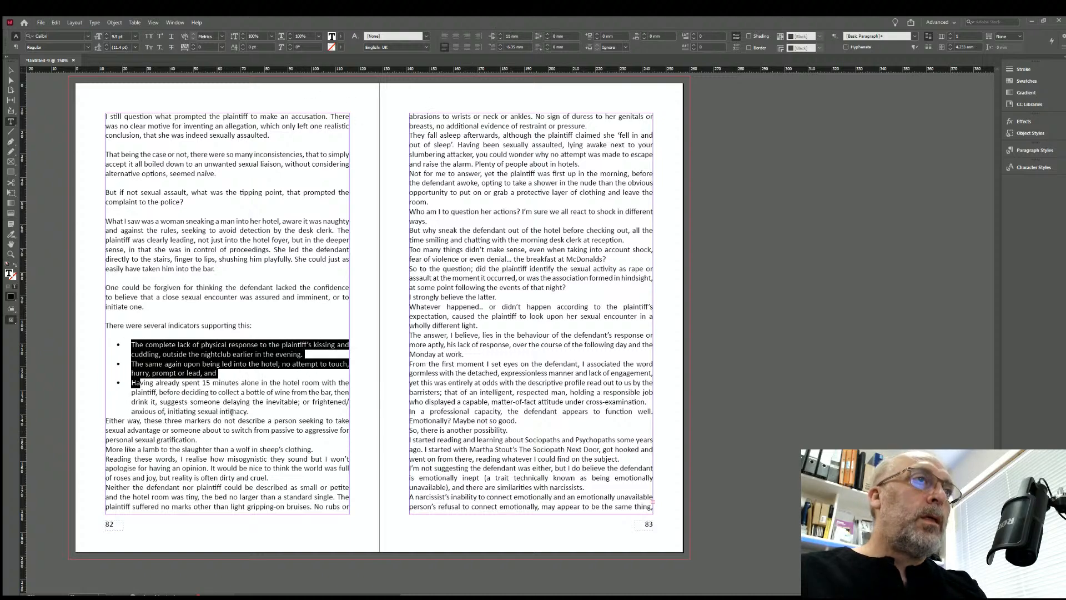
# Insert an unbulleted blank line after the last list item, ending "initiating sexual intimacy.".
pyautogui.click(249, 410)
pyautogui.press('Return')
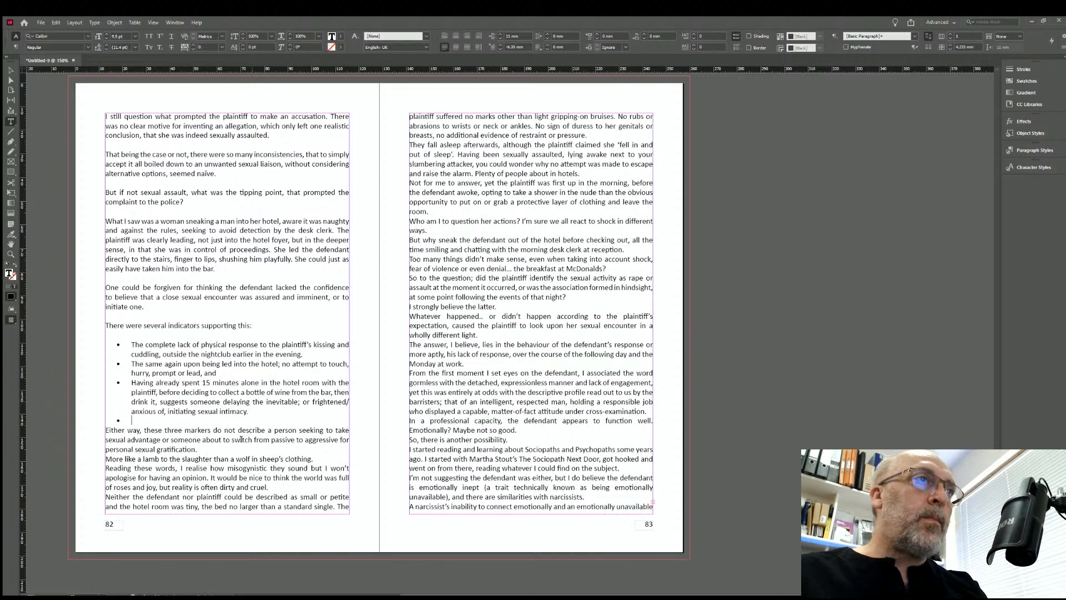
pyautogui.click(736, 36)
# Insert blank lines after "personal sexual gratification." and "sheep's clothing." on page 82, and remove the empty line starting page 83.
pyautogui.click(211, 447)
pyautogui.press('Return')
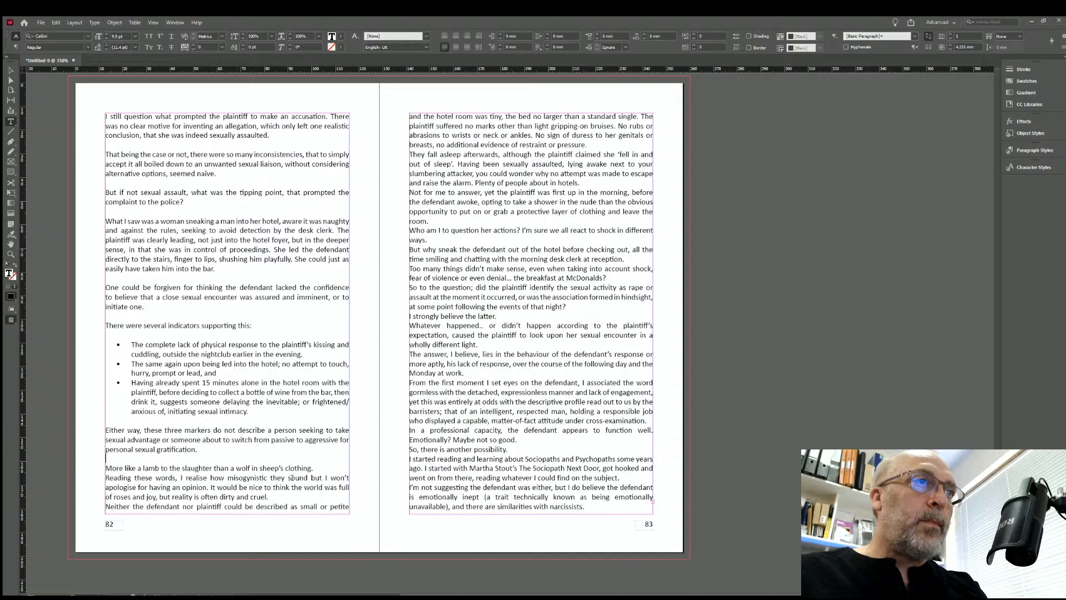
pyautogui.click(314, 471)
pyautogui.press('Return')
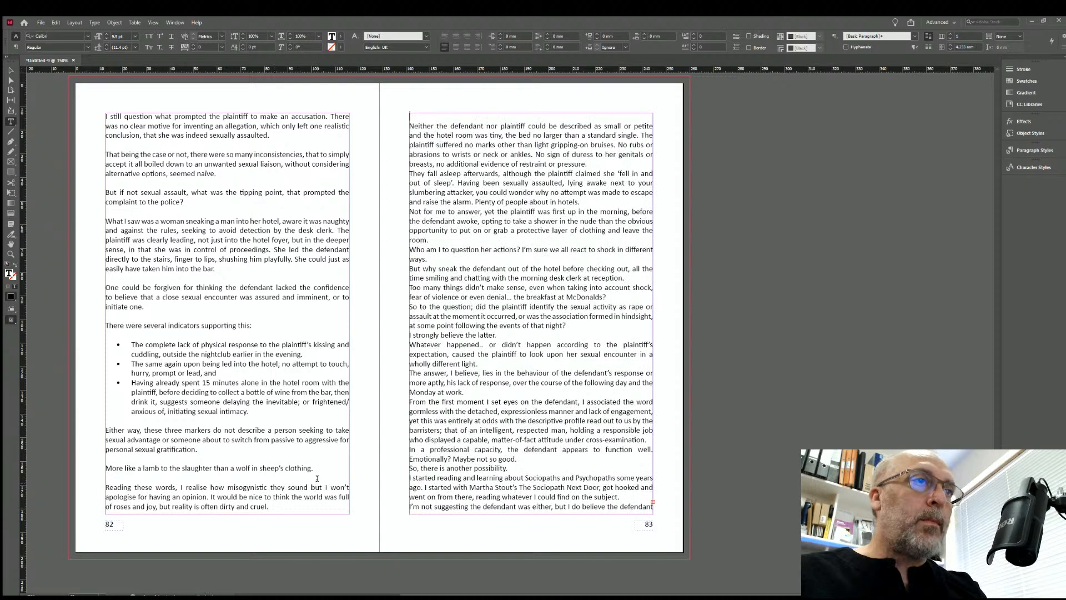
pyautogui.click(449, 120)
pyautogui.press('Delete')
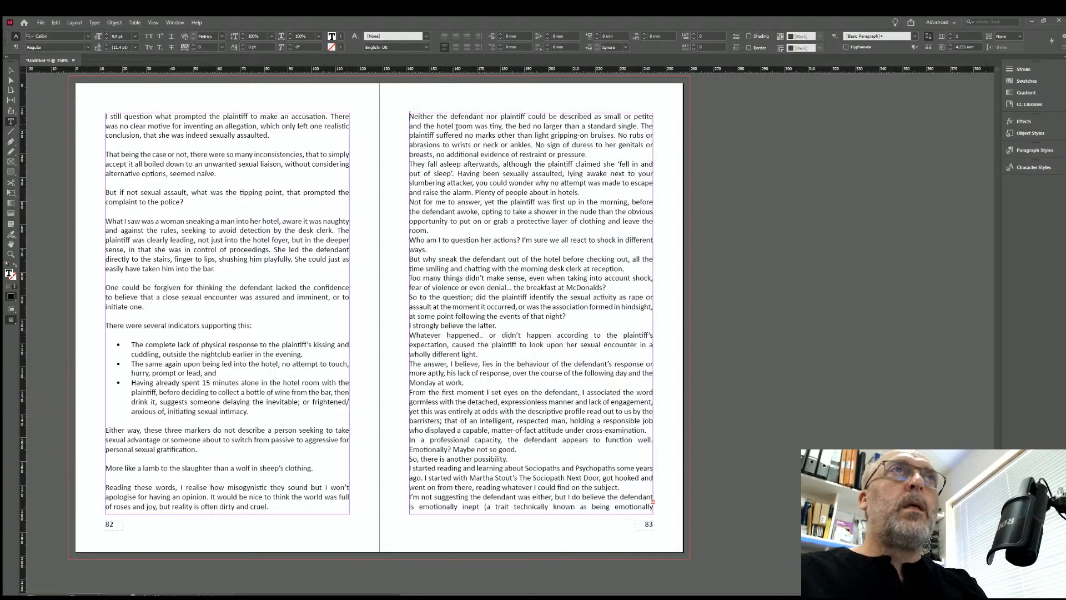
# On page 83, insert blank lines after the paragraphs ending "restraint or pressure.", "people about in hotels." and "leave the room.".
pyautogui.click(589, 154)
pyautogui.press('Return')
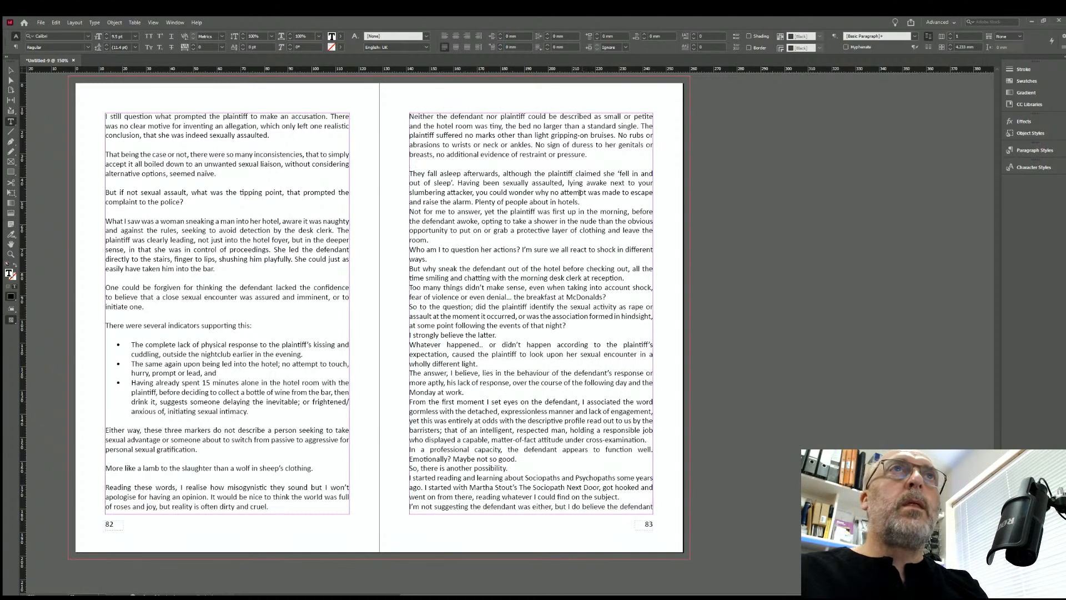
pyautogui.click(582, 203)
pyautogui.press('Return')
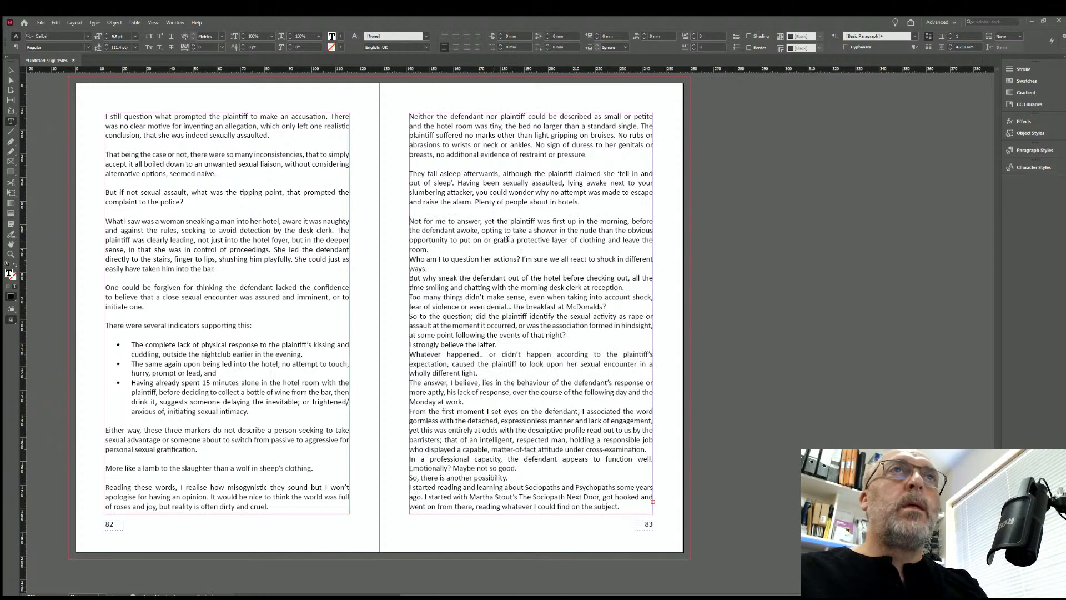
pyautogui.click(440, 245)
pyautogui.press('Return')
# On page 83, insert blank lines after the paragraphs ending "different ways.", "desk clerk at reception." and "the breakfast at McDonalds?".
pyautogui.click(428, 278)
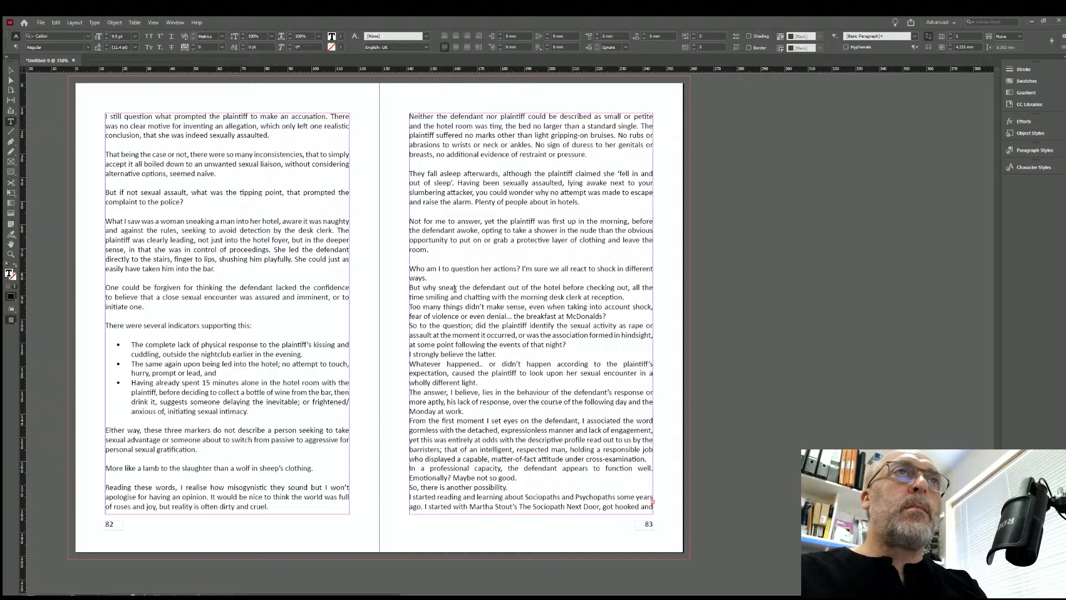
pyautogui.press('Return')
pyautogui.click(625, 307)
pyautogui.press('Return')
pyautogui.click(609, 335)
pyautogui.press('Return')
# On page 83, insert blank lines after the paragraphs ending "events of that night?", "believe the latter.", "wholly different light." and "Monday at work.".
pyautogui.click(573, 373)
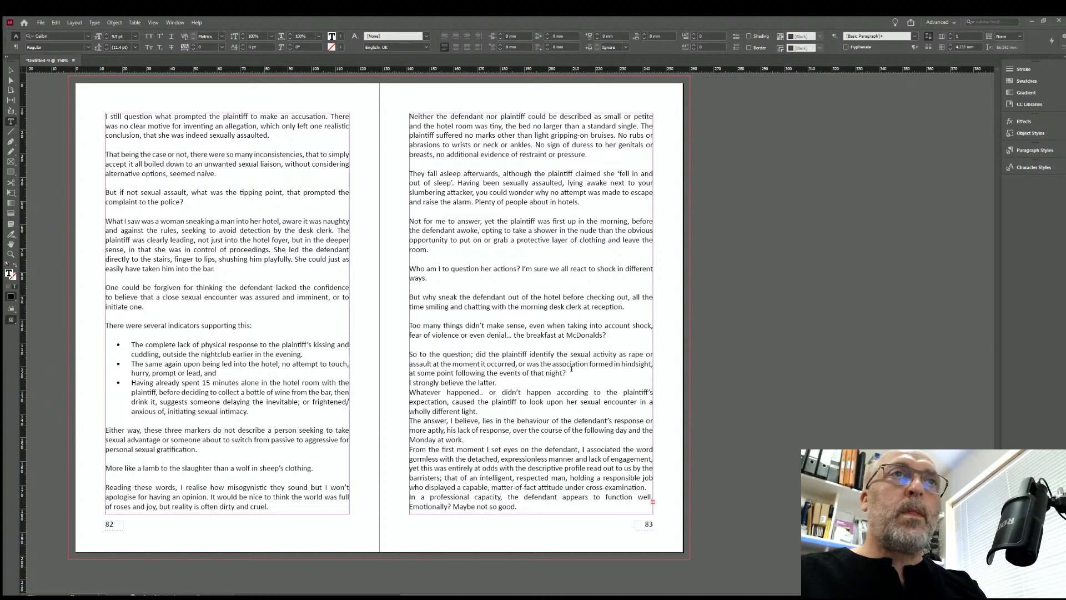
pyautogui.press('Return')
pyautogui.click(498, 392)
pyautogui.press('Return')
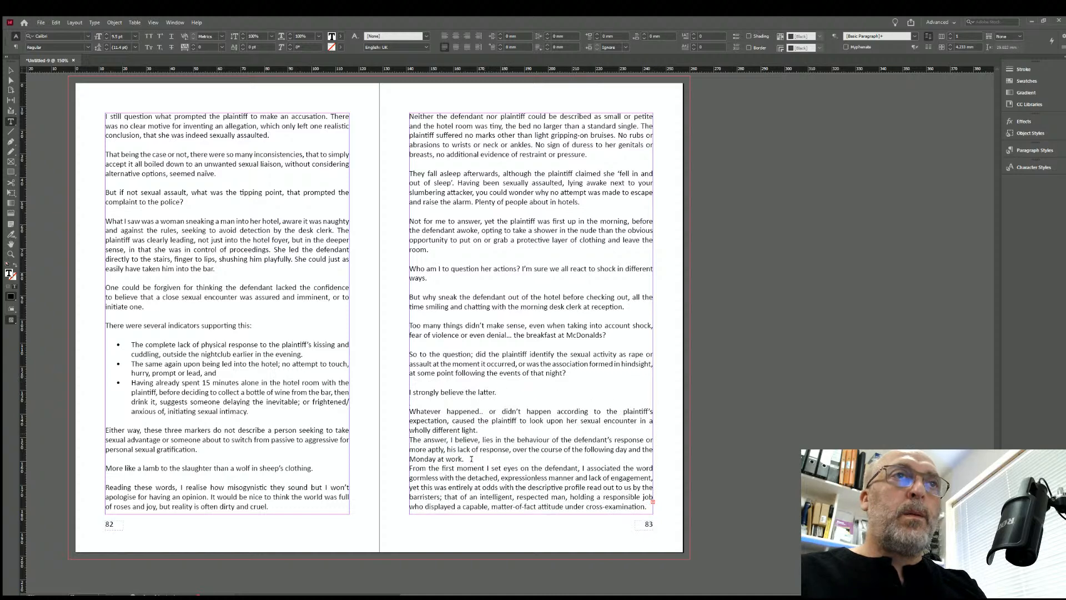
pyautogui.click(481, 430)
pyautogui.press('Return')
pyautogui.click(465, 468)
pyautogui.press('Return')
# Flow the overset text from the page 83 frame into a new threaded text frame within the margins of page 84.
pyautogui.scroll(-3, 403, 385)
pyautogui.scroll(-10, 404, 385)
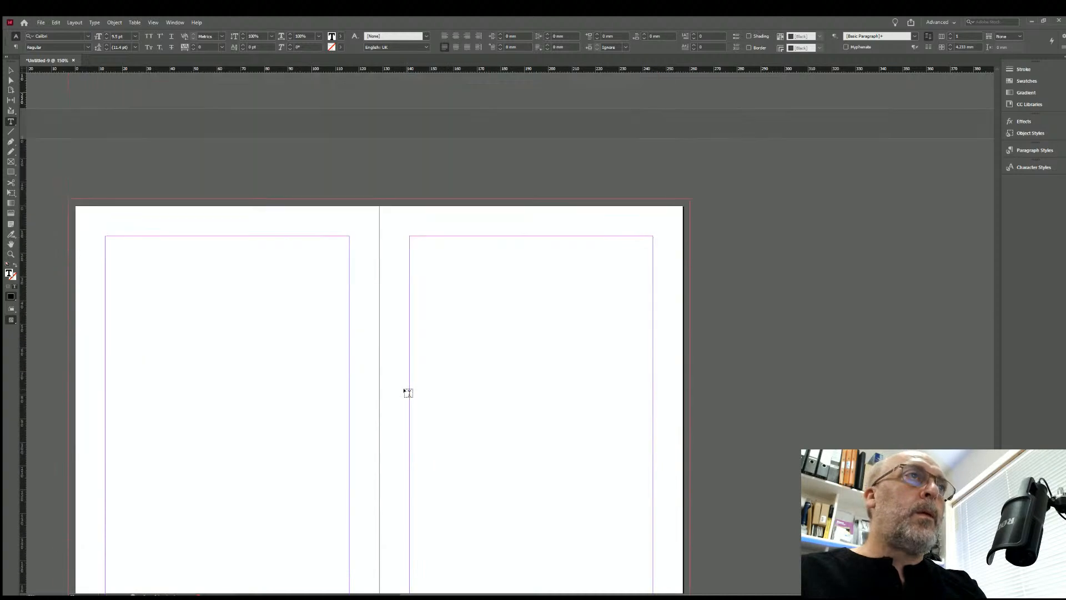
pyautogui.scroll(5, 494, 374)
pyautogui.click(11, 70)
pyautogui.click(652, 161)
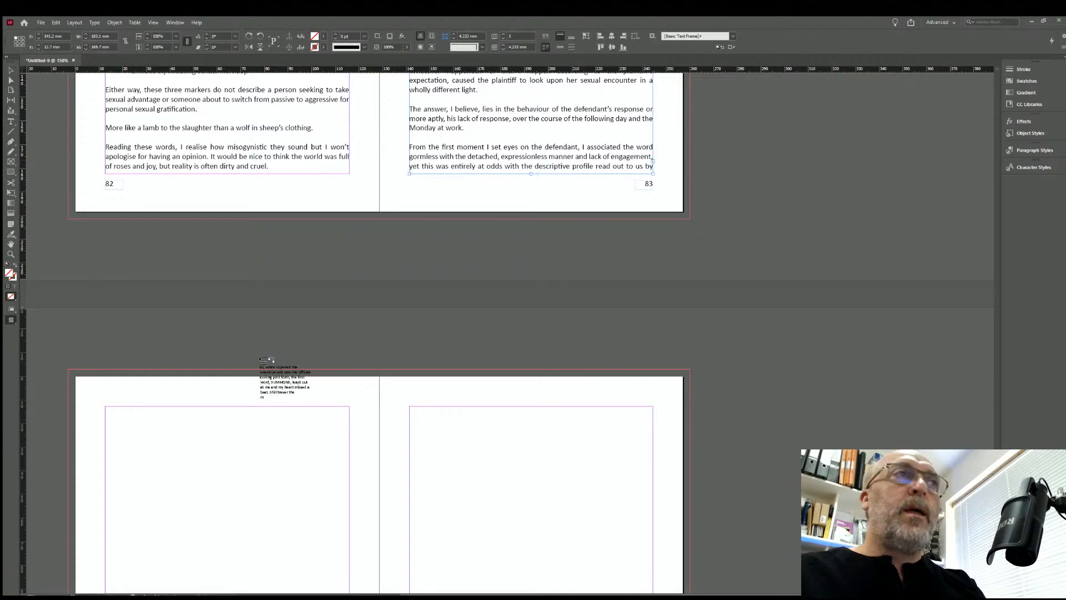
pyautogui.click(104, 406)
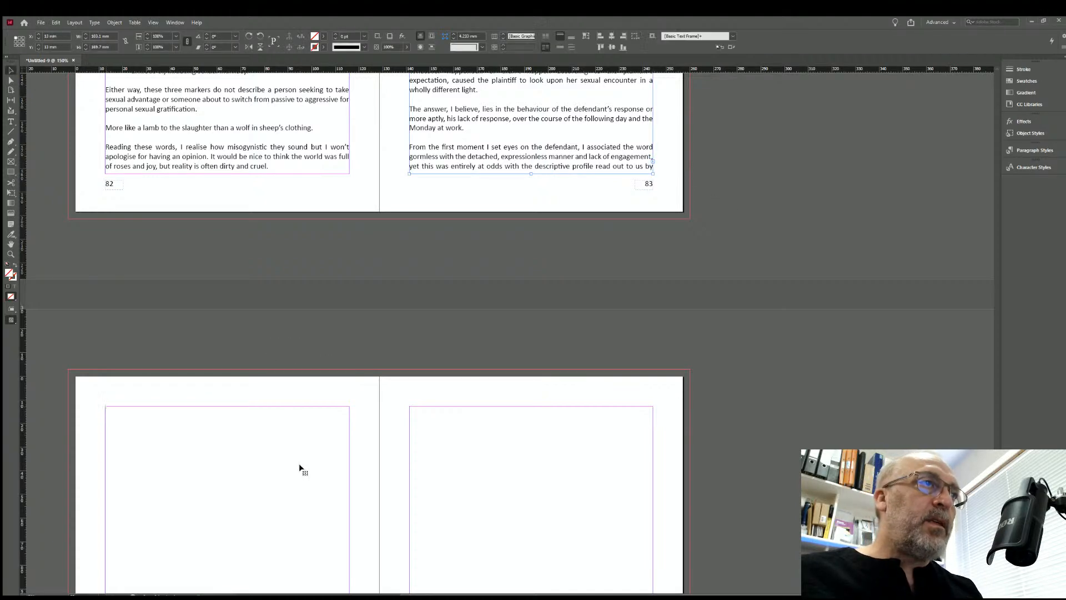
# Continue the overset text from page 84 into a new threaded text frame within the margins of page 85.
pyautogui.scroll(-8, 343, 426)
pyautogui.scroll(1, 345, 423)
pyautogui.click(348, 497)
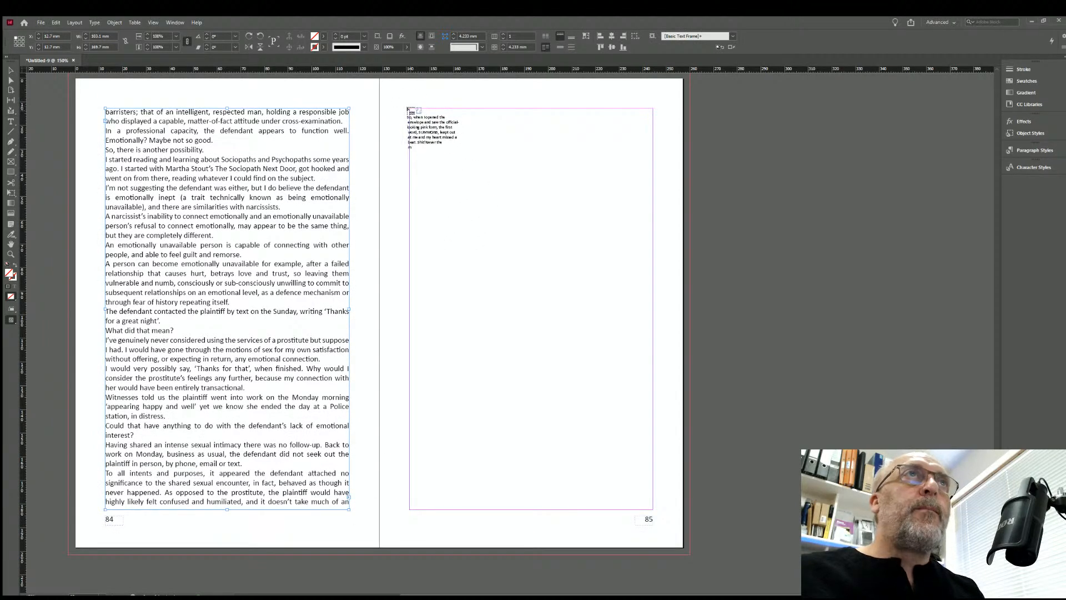
pyautogui.click(413, 102)
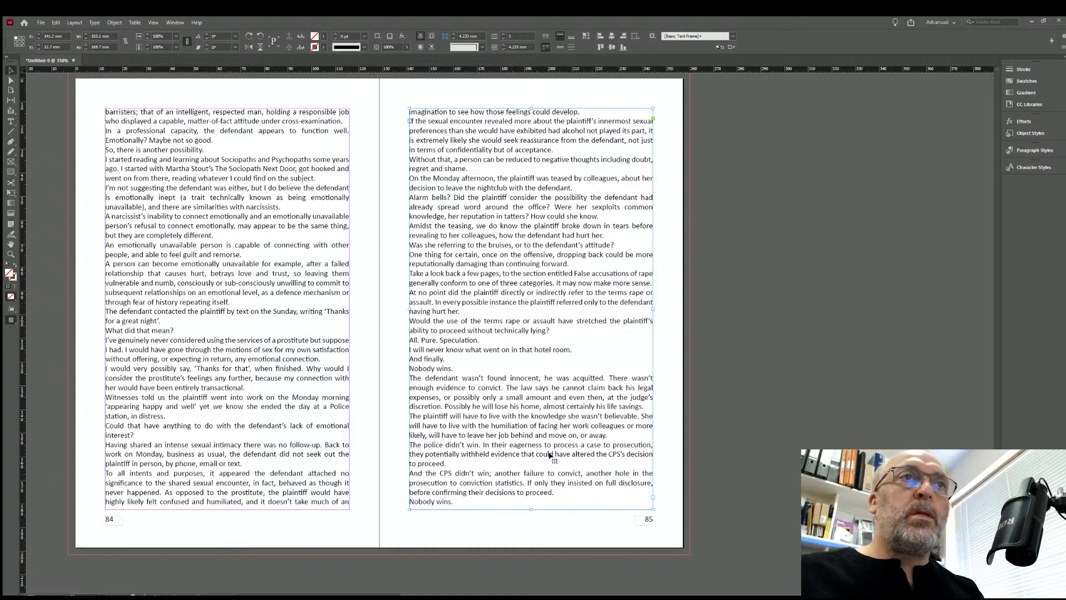
# On page 84, insert blank lines after the paragraphs ending "under cross-examination.", "Maybe not so good.", "another possibility." and "on the subject.".
pyautogui.scroll(6, 578, 439)
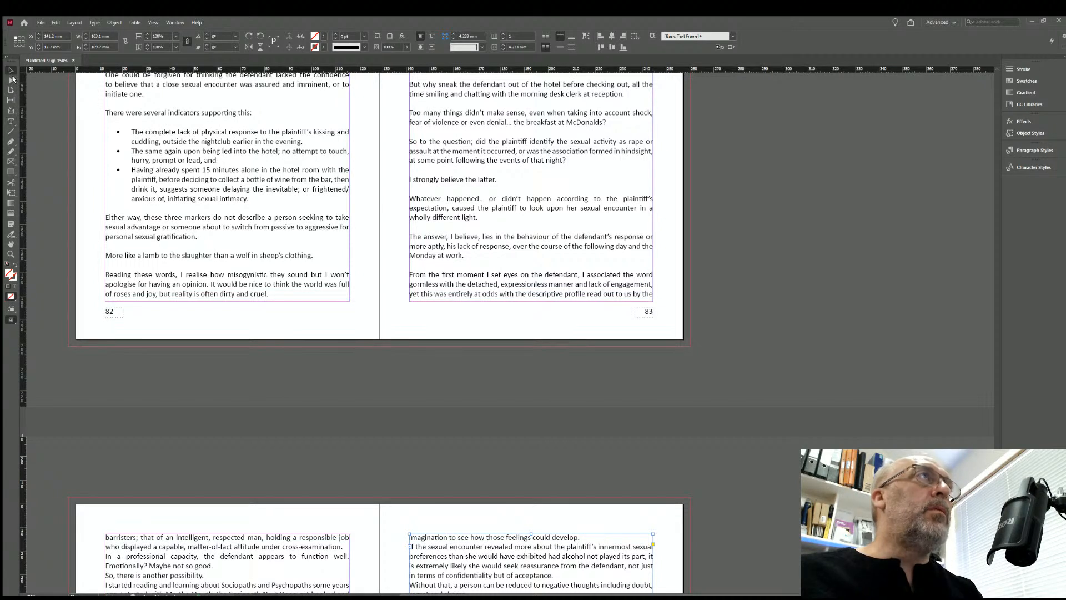
pyautogui.press('t')
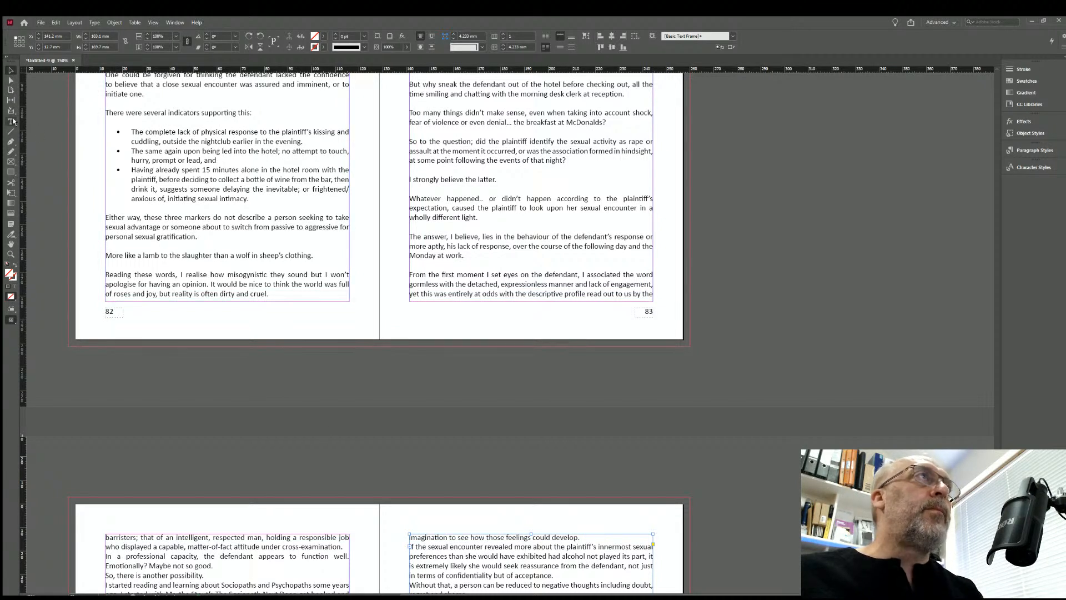
pyautogui.scroll(-3, 471, 390)
pyautogui.scroll(-6, 470, 390)
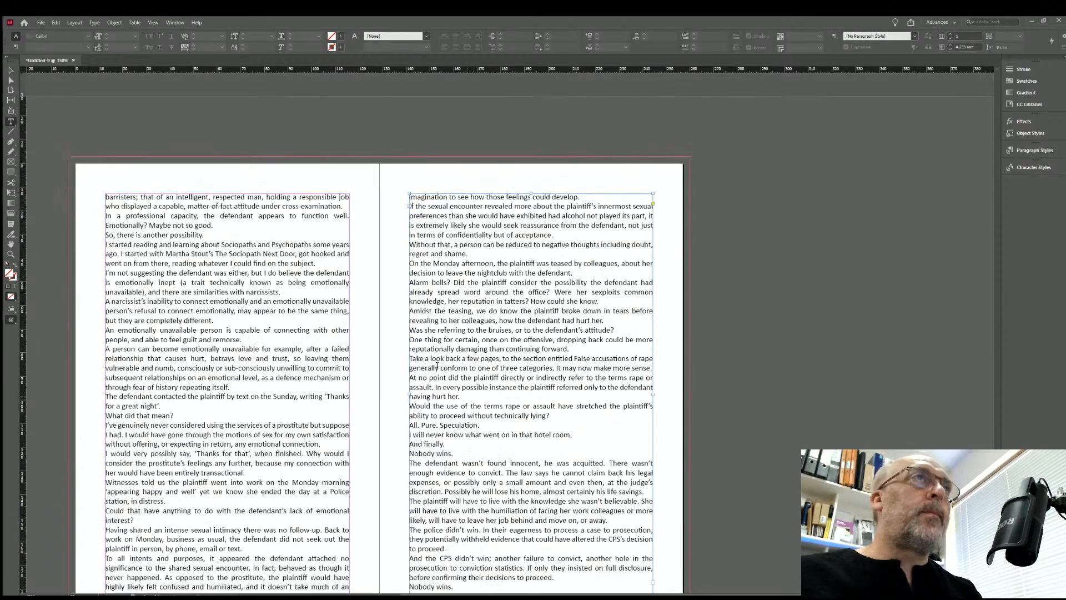
pyautogui.click(346, 164)
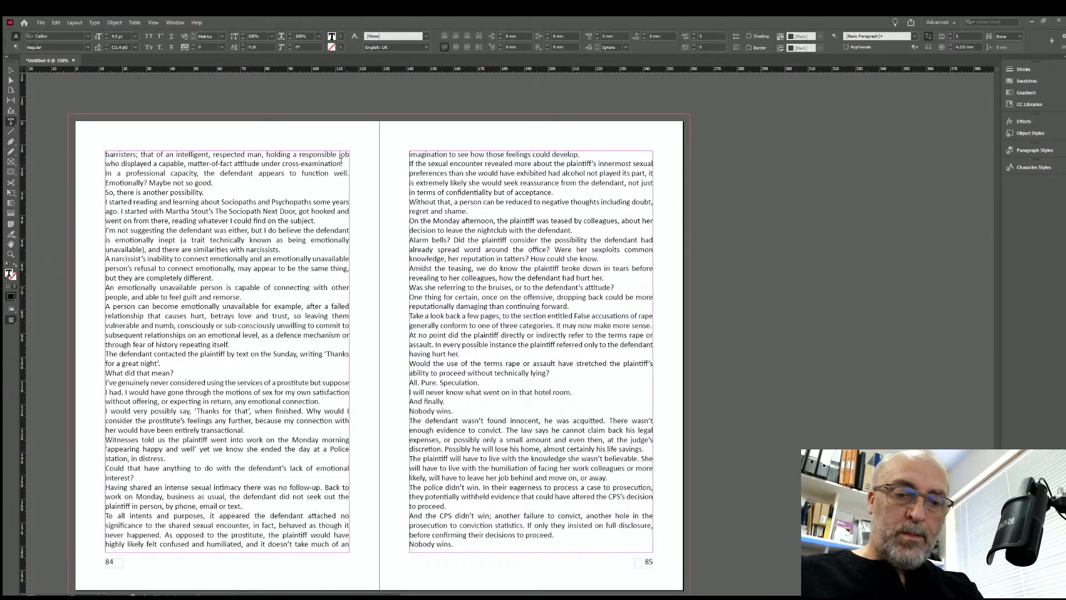
pyautogui.press('Return')
pyautogui.click(219, 191)
pyautogui.press('Return')
pyautogui.click(209, 206)
pyautogui.press('Return')
pyautogui.press('Return')
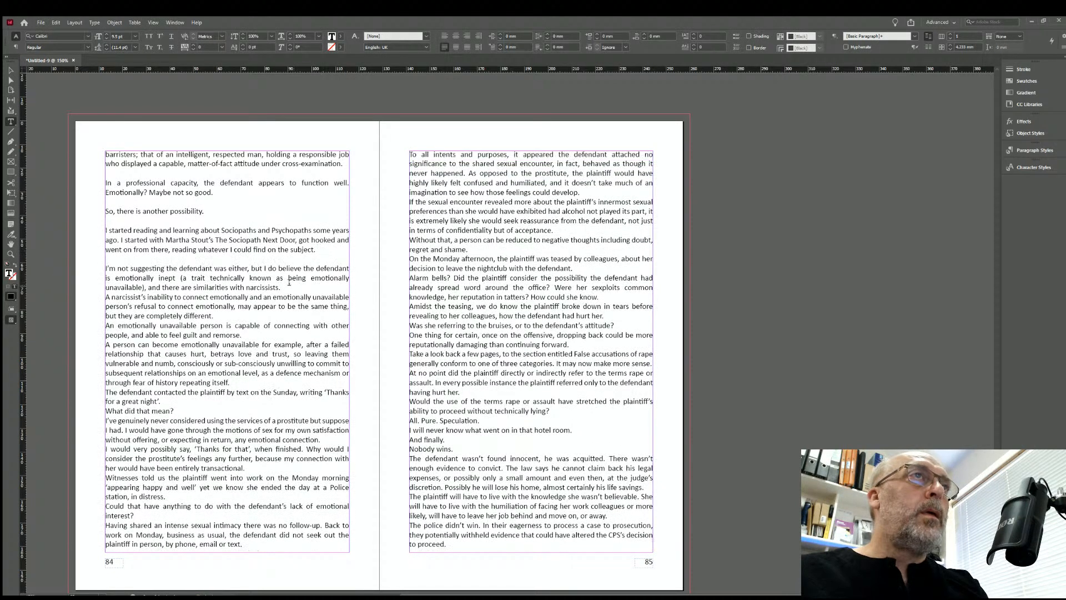
# On page 84, insert blank lines after the paragraphs ending "similarities with narcissists.", "completely different." and "guilt and remorse.".
pyautogui.press('Return')
pyautogui.click(213, 324)
pyautogui.press('Return')
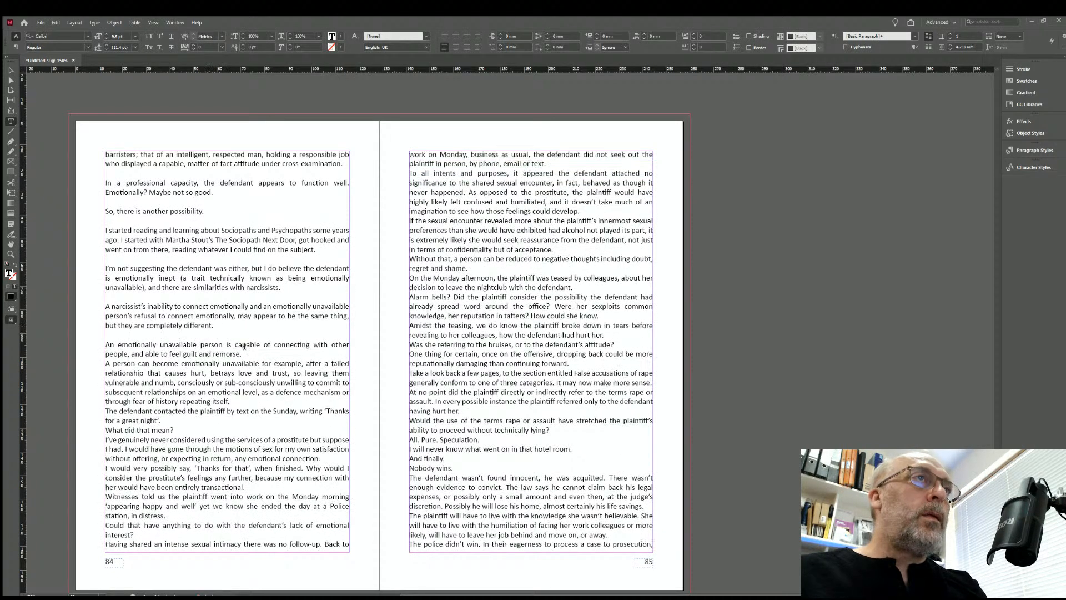
pyautogui.click(242, 353)
pyautogui.press('Return')
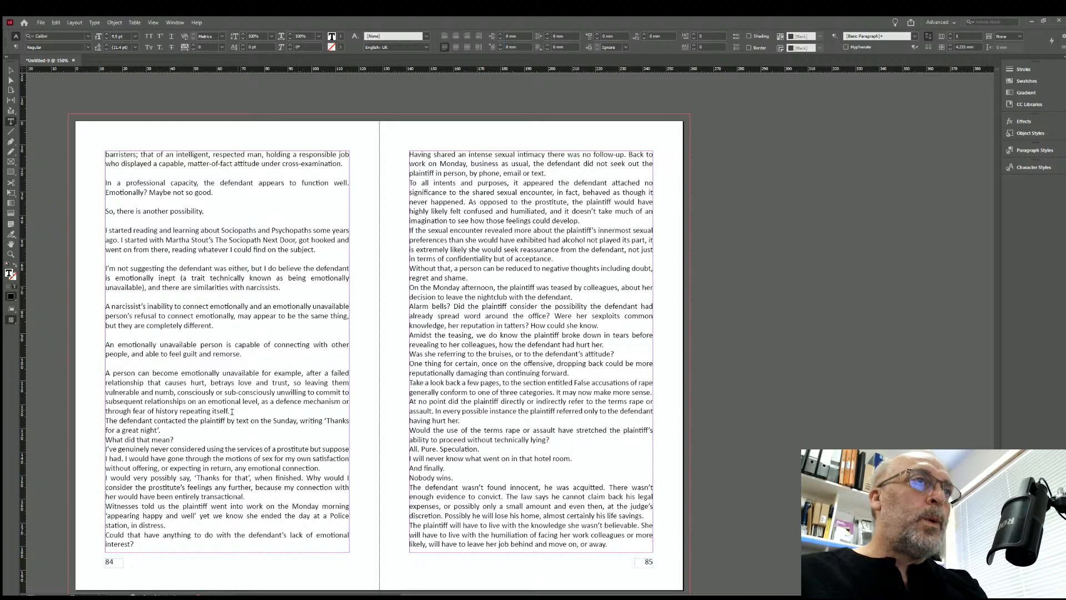
# On page 84, insert blank lines after the paragraphs ending "history repeating itself.", "for a great night'." and "What did that mean?".
pyautogui.press('Return')
pyautogui.click(164, 438)
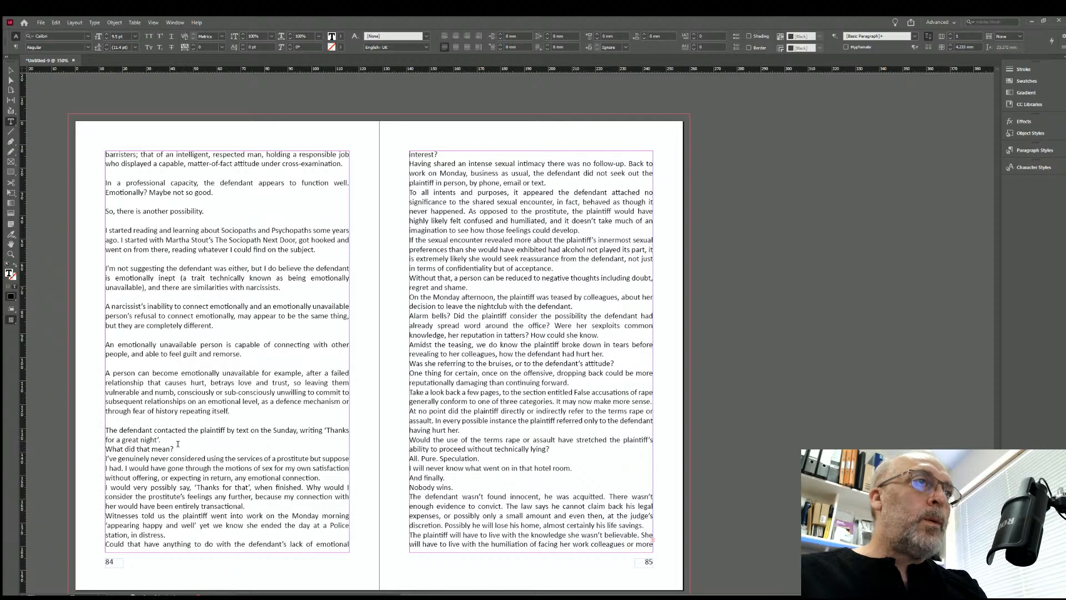
pyautogui.press('Return')
pyautogui.press('Return')
# On page 84, insert blank lines after the paragraphs ending "any emotional connection." and "entirely transactional.".
pyautogui.click(321, 497)
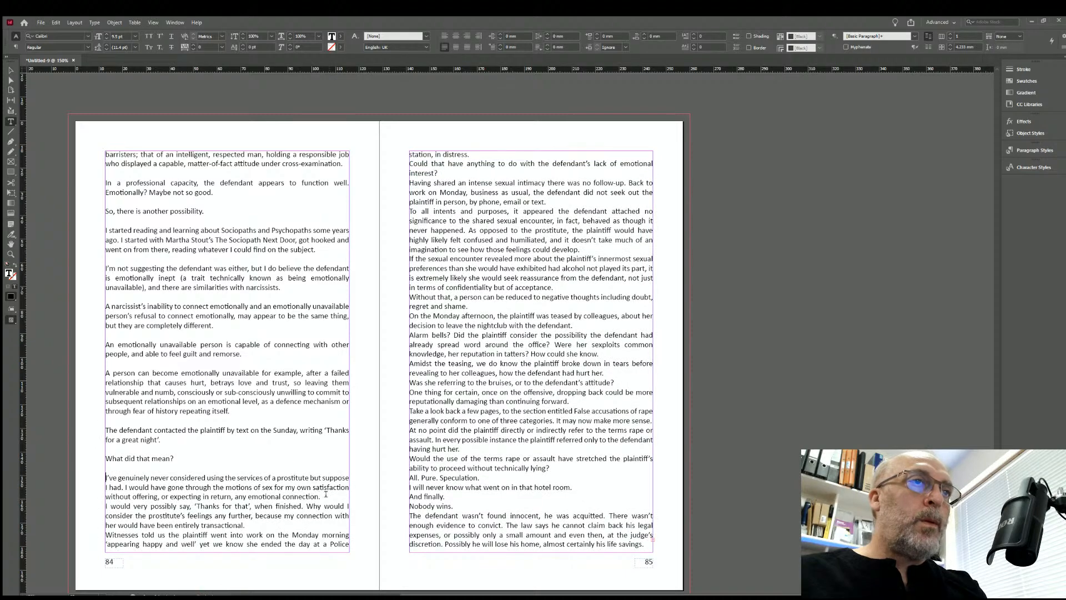
pyautogui.press('Return')
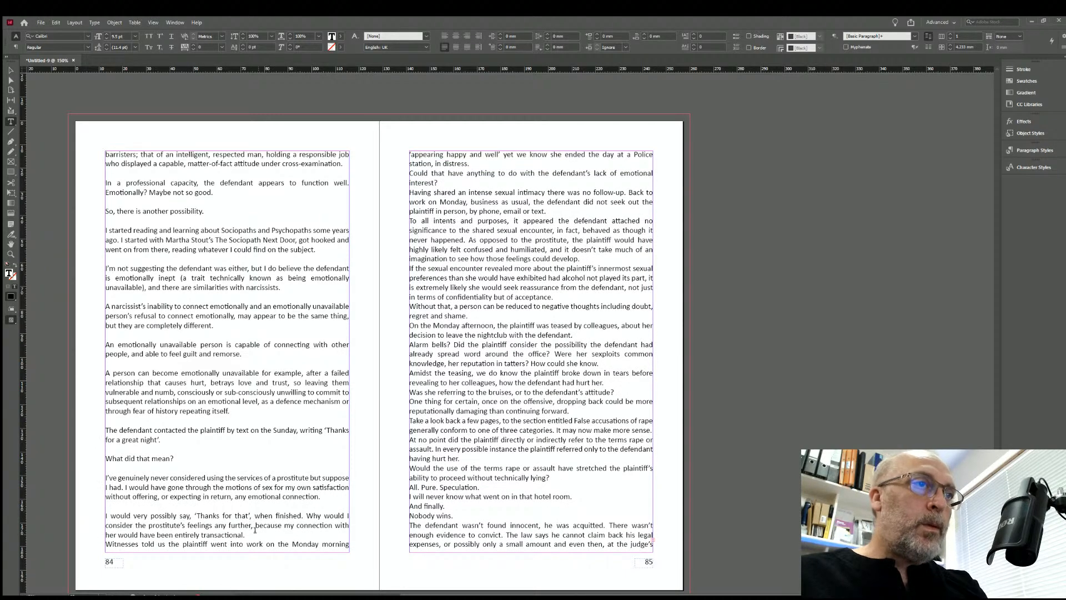
pyautogui.click(247, 534)
pyautogui.press('Return')
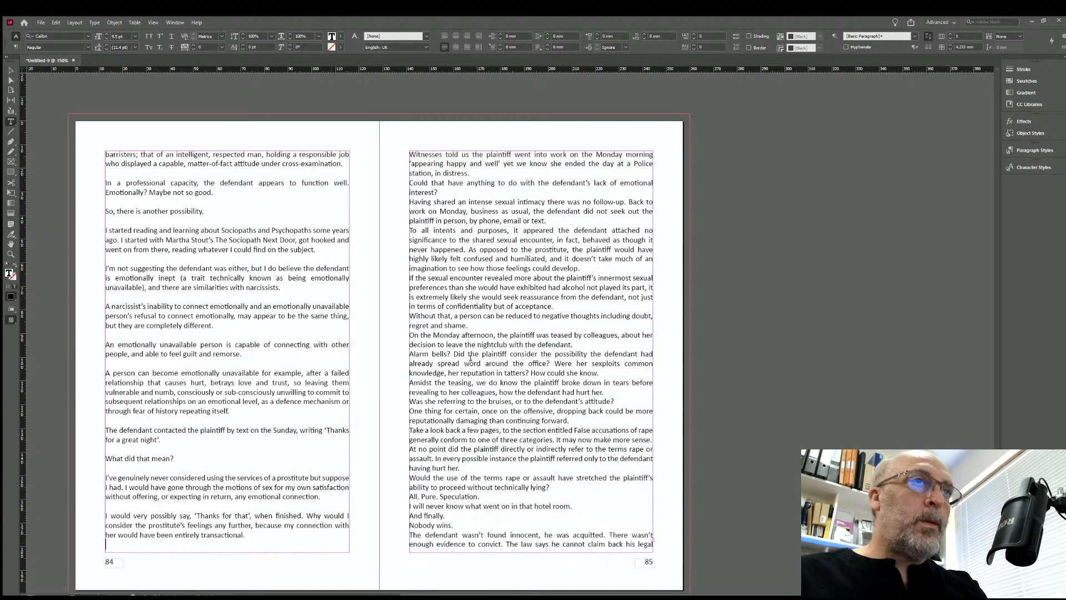
# On page 85, insert blank lines after the paragraphs ending "station, in distress.", "lack of emotional interest?" and "by phone, email or text.".
pyautogui.click(476, 170)
pyautogui.press('Return')
pyautogui.click(443, 201)
pyautogui.press('Return')
pyautogui.click(554, 239)
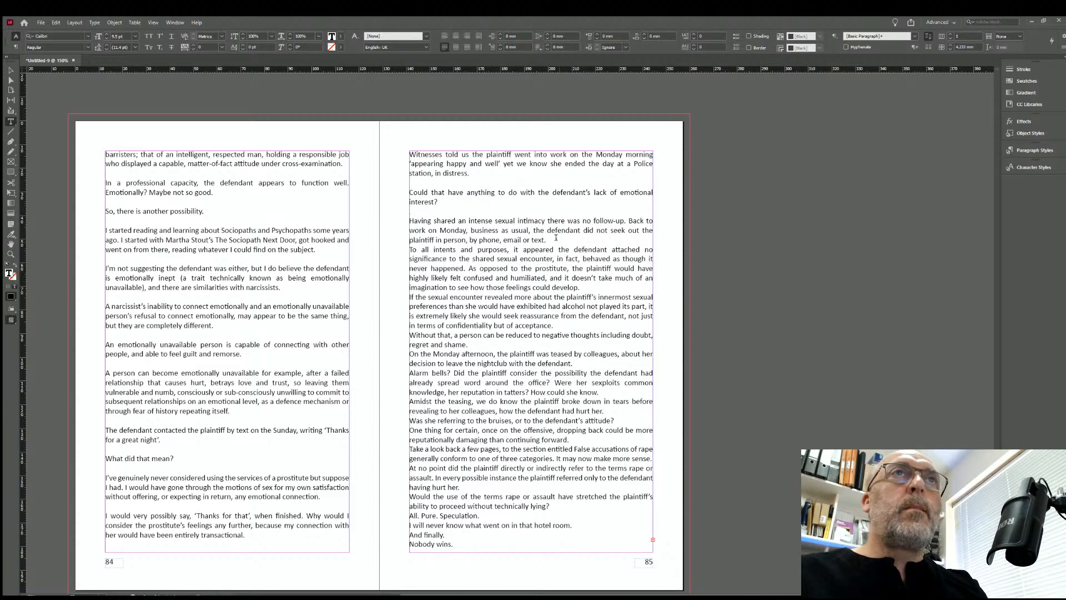
pyautogui.press('Return')
# On page 85, insert blank lines after the paragraphs ending "those feelings could develop.", "but of acceptance." and "regret and shame.".
pyautogui.click(581, 296)
pyautogui.press('Return')
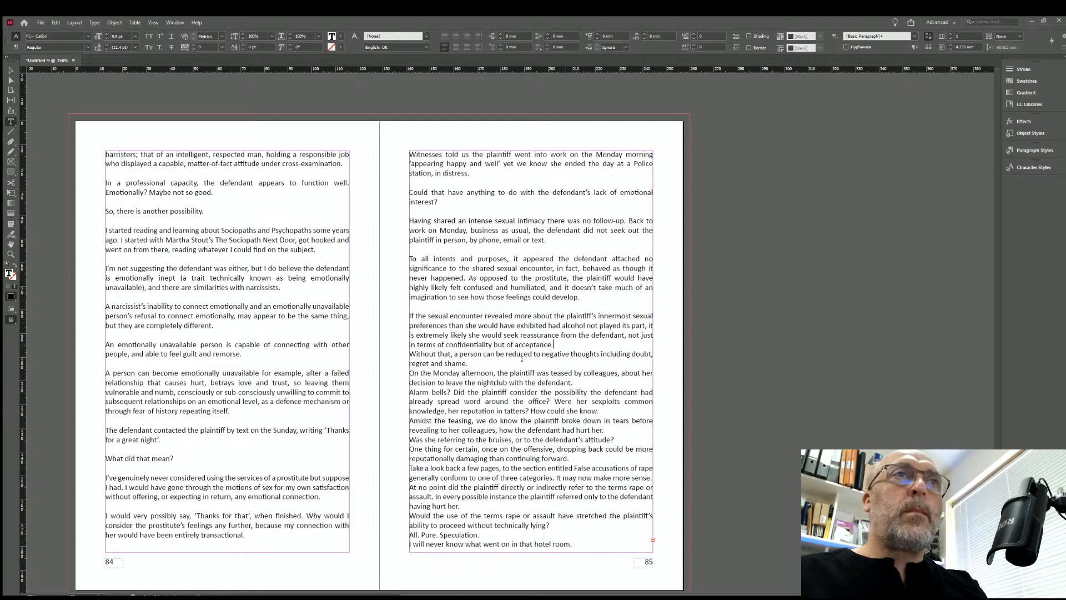
pyautogui.press('Return')
pyautogui.click(470, 373)
pyautogui.press('Return')
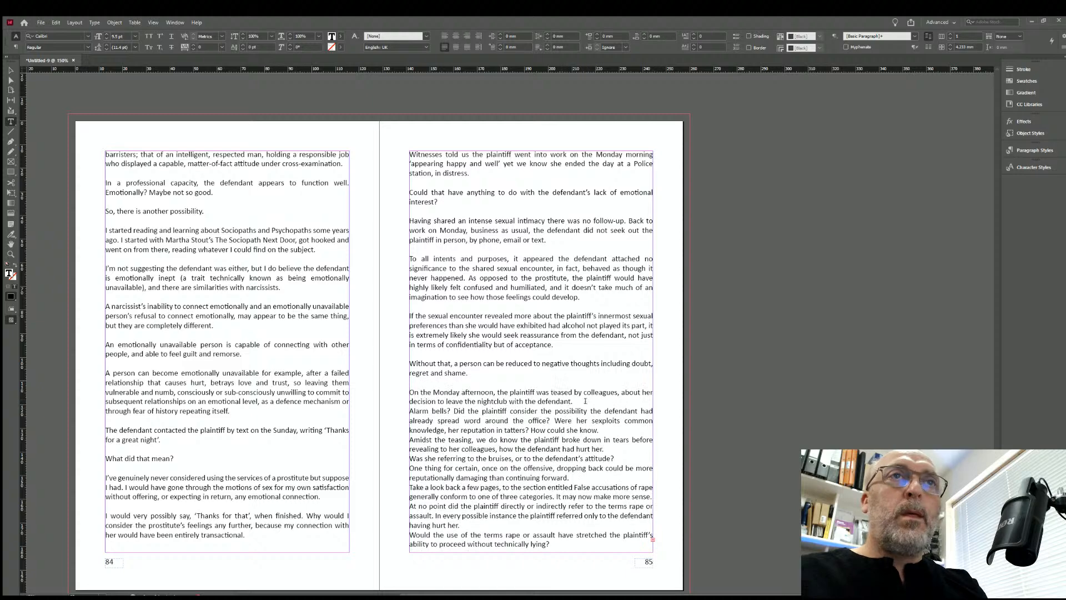
# On page 85, insert blank lines after the paragraphs ending "nightclub with the defendant.", "How could she know." and "the defendant had hurt her.".
pyautogui.click(577, 398)
pyautogui.press('Return')
pyautogui.click(602, 438)
pyautogui.press('Return')
pyautogui.click(608, 465)
pyautogui.press('Return')
# On page 85, insert blank lines after the paragraphs ending "to the defendant's attitude?" and "than continuing forward.".
pyautogui.click(617, 486)
pyautogui.press('Return')
pyautogui.click(578, 512)
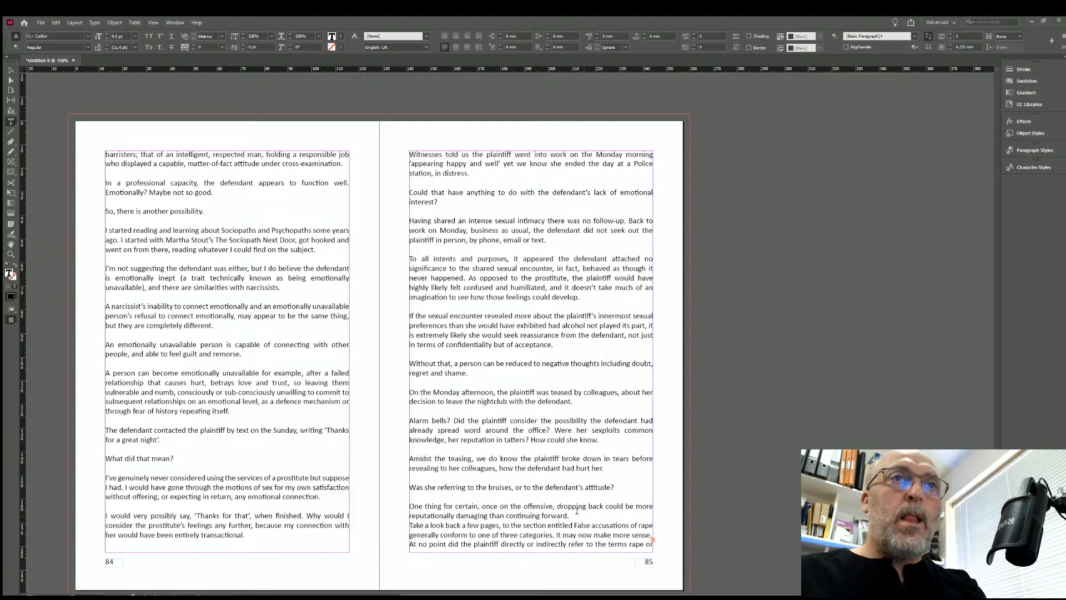
pyautogui.press('Return')
# Flow the overset text from page 85's text frame into the margin area of page 86.
pyautogui.scroll(-4, 604, 459)
pyautogui.scroll(-4, 605, 459)
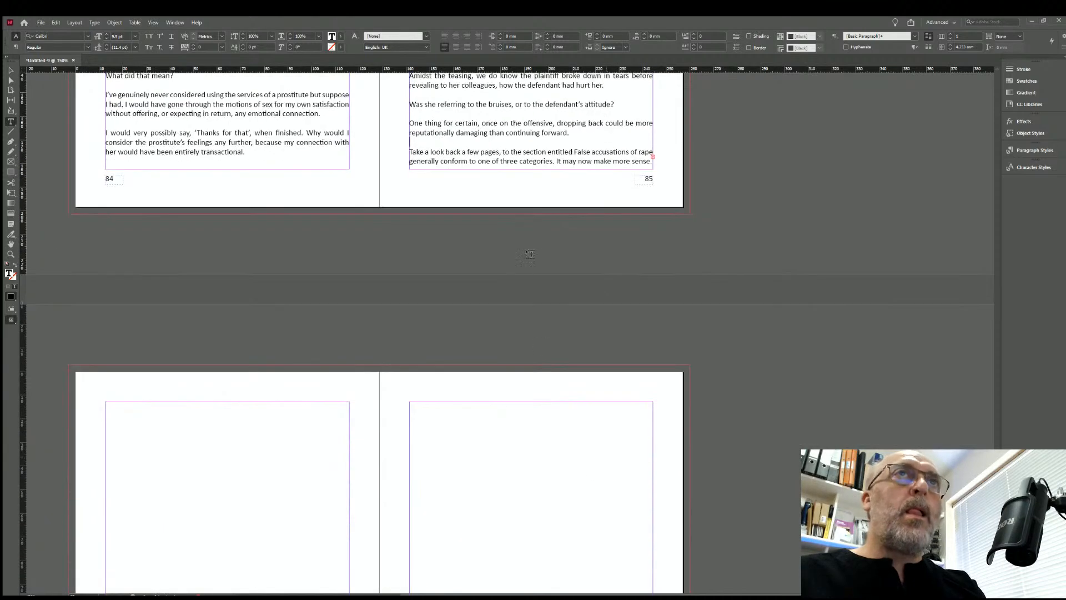
pyautogui.press('Escape')
pyautogui.click(652, 157)
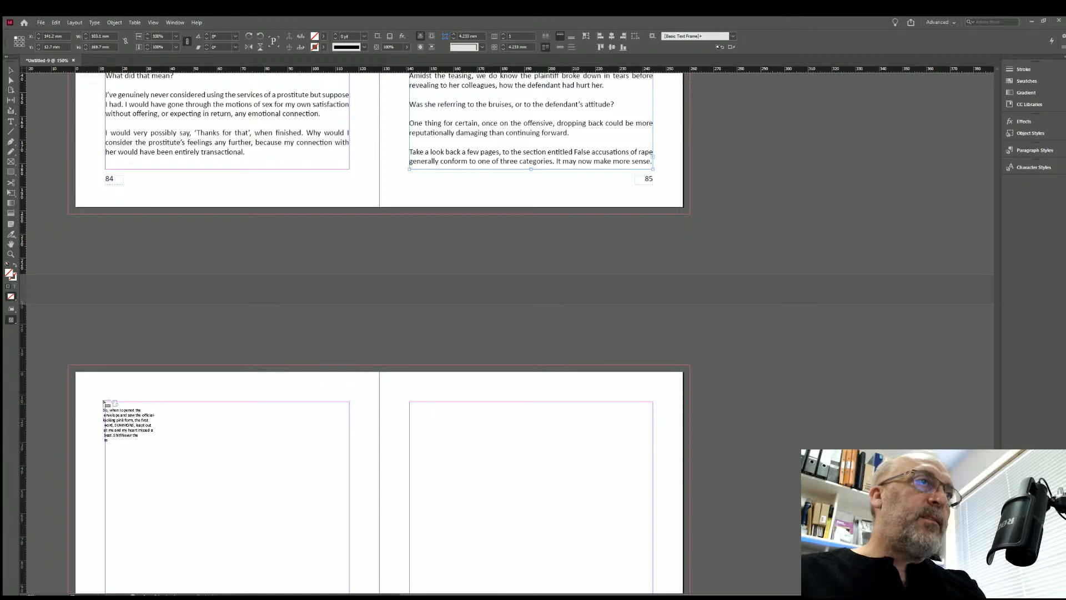
pyautogui.click(198, 451)
pyautogui.scroll(-3, 282, 425)
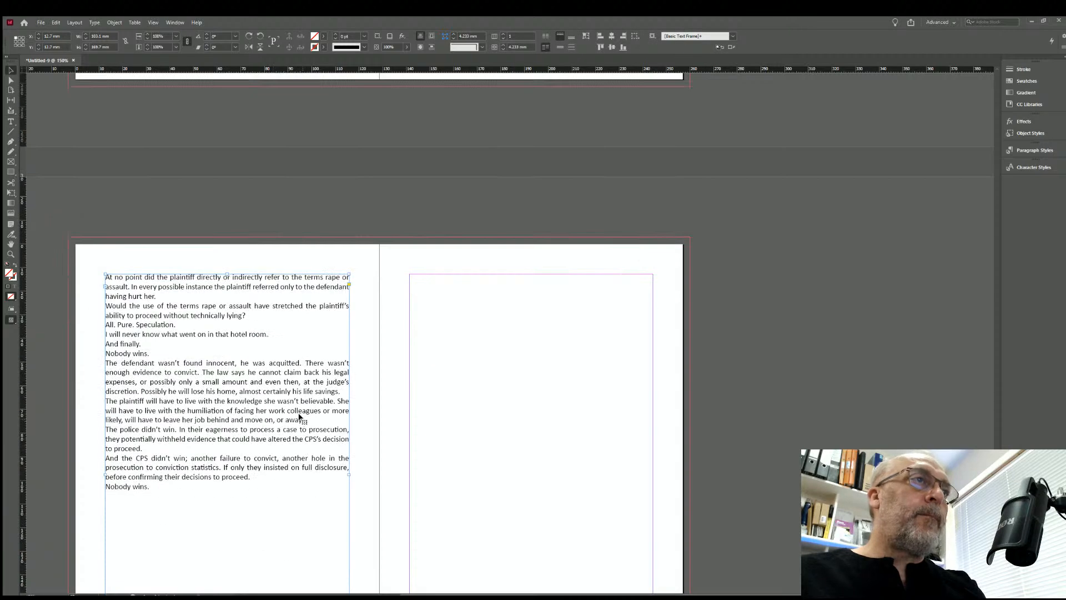
# On page 86, insert blank lines after the paragraphs ending "having hurt her.", "without technically lying?" and "All. Pure. Speculation.".
pyautogui.click(11, 121)
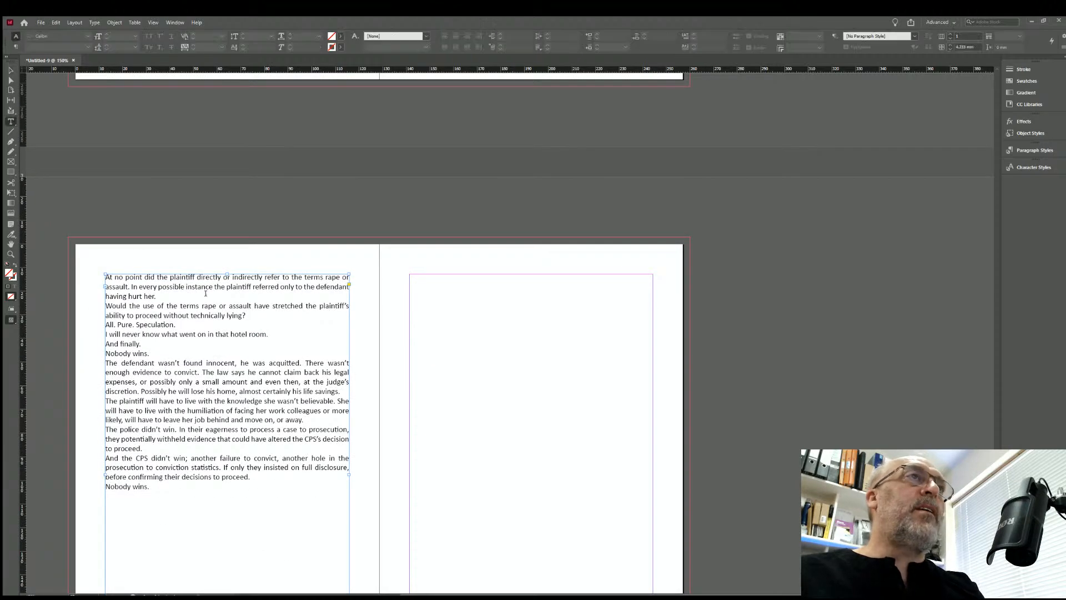
pyautogui.click(160, 295)
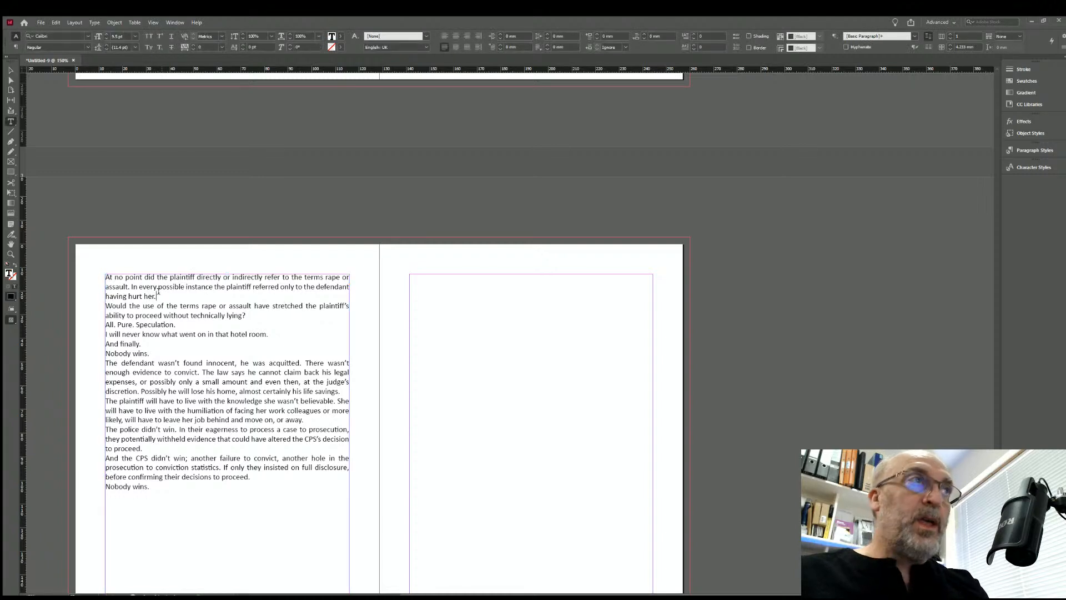
pyautogui.press('Return')
pyautogui.click(249, 324)
pyautogui.press('Return')
pyautogui.click(178, 341)
pyautogui.press('Return')
# On page 86, insert blank lines after the paragraphs ending "in that hotel room." and "And finally." and after the first "Nobody wins.".
pyautogui.click(270, 362)
pyautogui.press('Return')
pyautogui.click(155, 380)
pyautogui.press('Return')
pyautogui.click(154, 399)
pyautogui.press('Return')
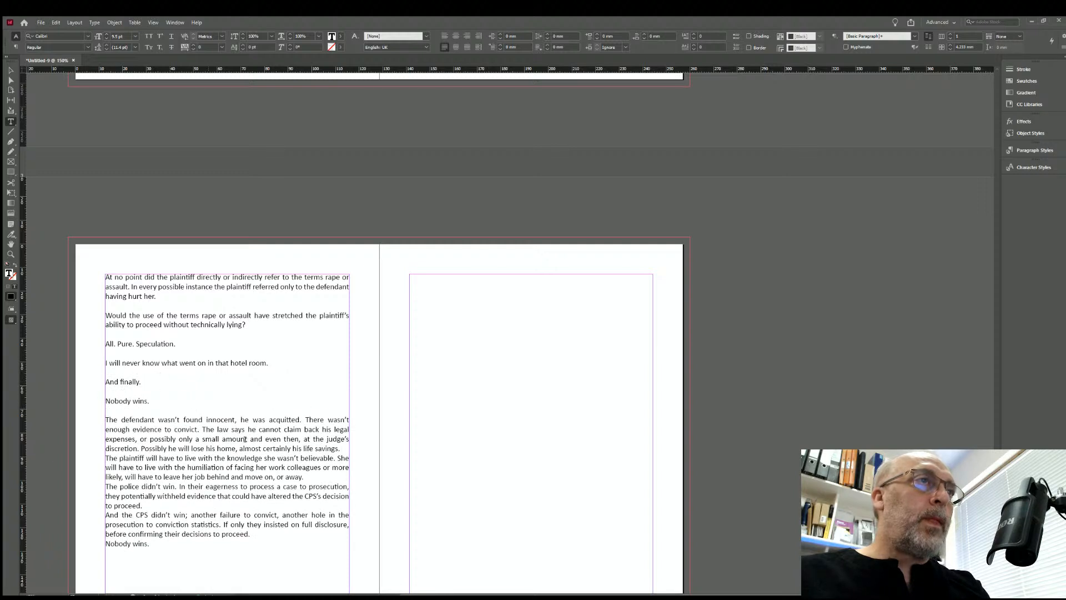
# On page 86, insert blank lines after the paragraphs ending "his life savings.", "move on, or away.", "CPS's decision to proceed." and "confirming their decisions to proceed.".
pyautogui.click(342, 447)
pyautogui.press('Return')
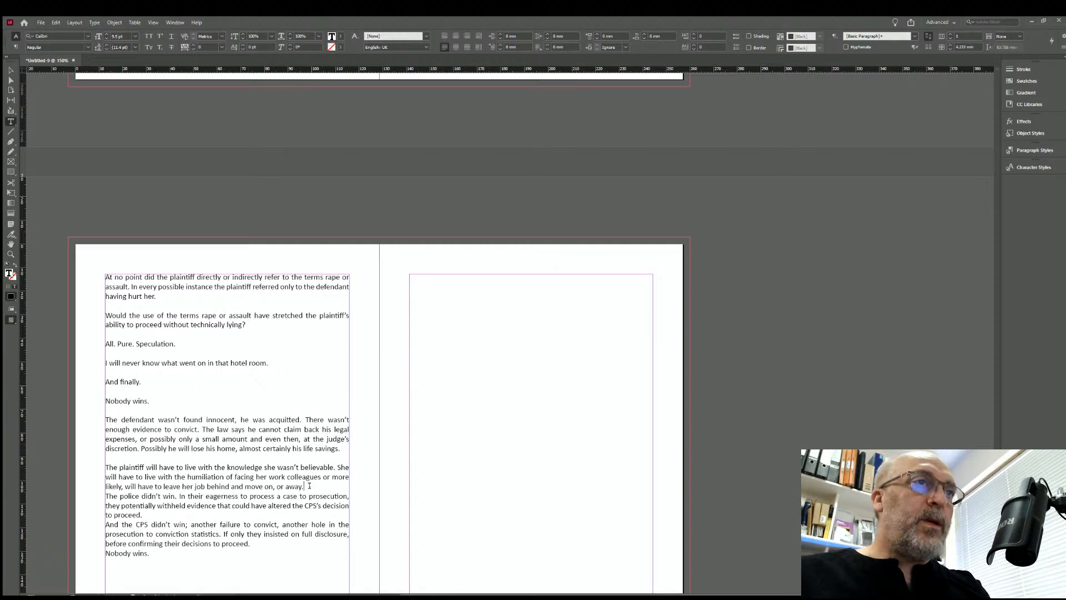
pyautogui.click(309, 485)
pyautogui.press('Return')
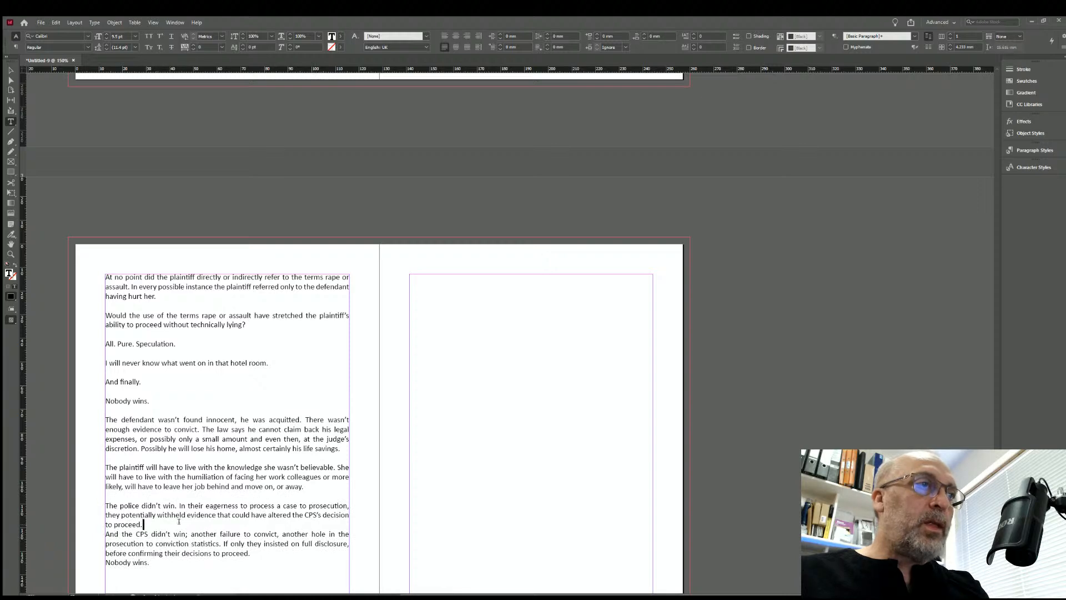
pyautogui.press('Return')
pyautogui.scroll(-3, 264, 458)
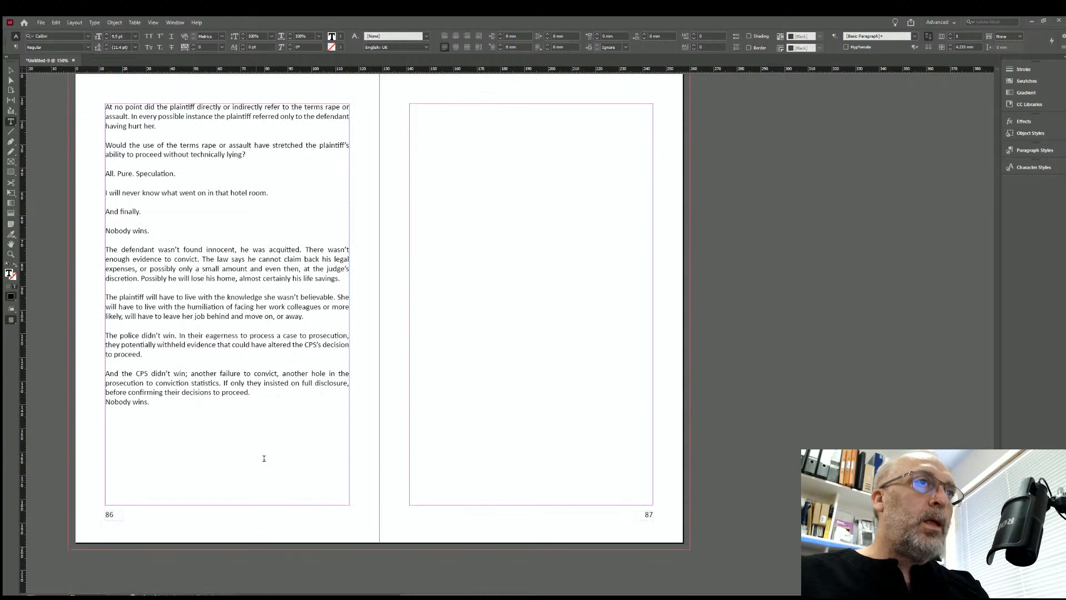
pyautogui.click(259, 389)
pyautogui.press('Return')
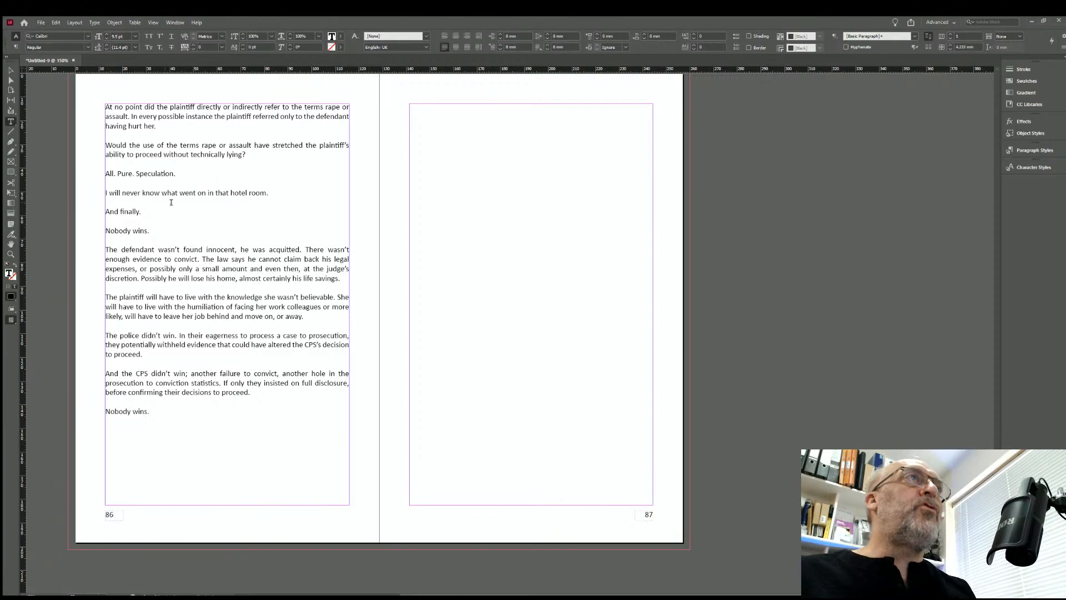
# Review the spacing and text flow of the epilogue's closing pages 84 to 86 and the blank pages that follow.
pyautogui.scroll(10, 533, 240)
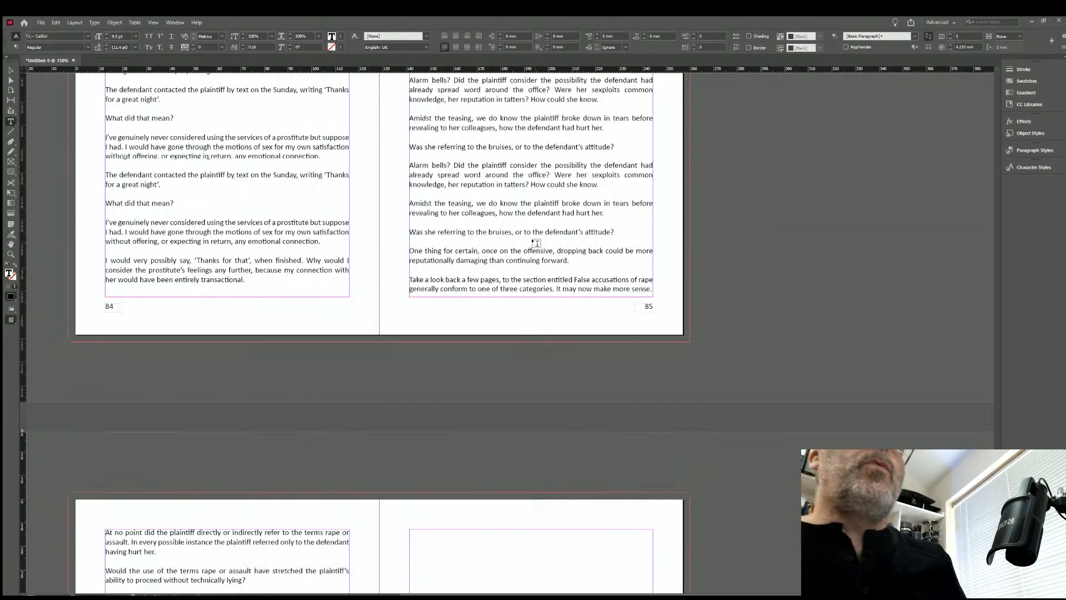
pyautogui.scroll(-10, 532, 237)
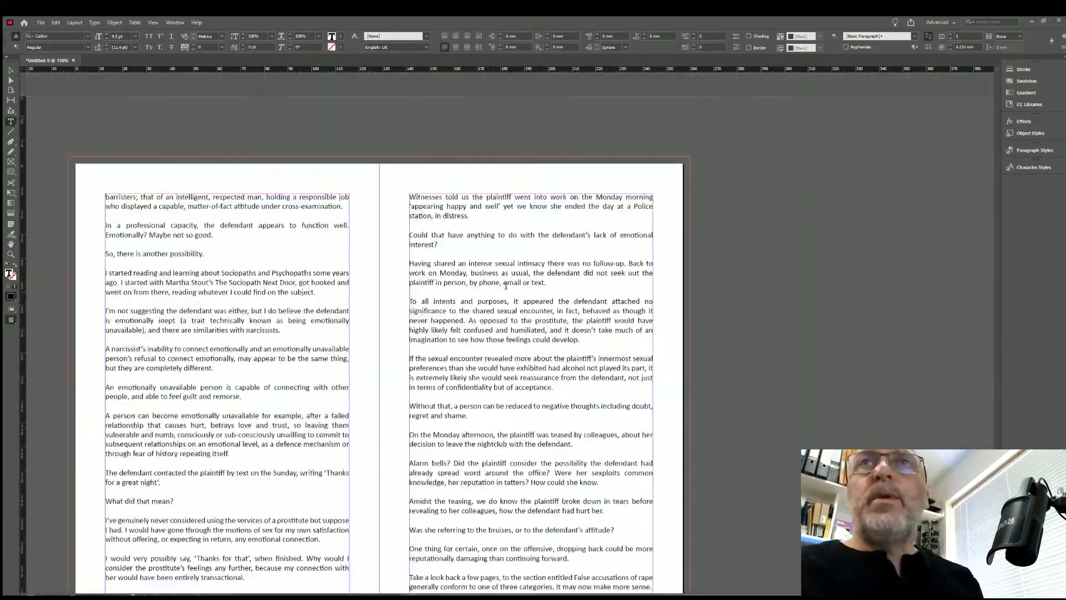
pyautogui.scroll(-5, 511, 291)
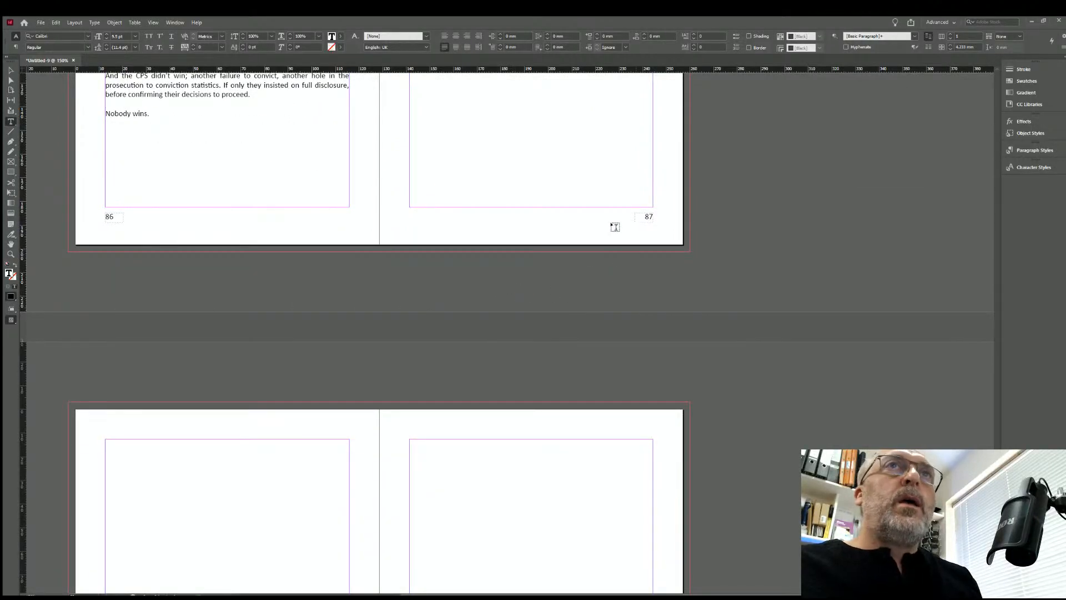
pyautogui.scroll(2, 477, 261)
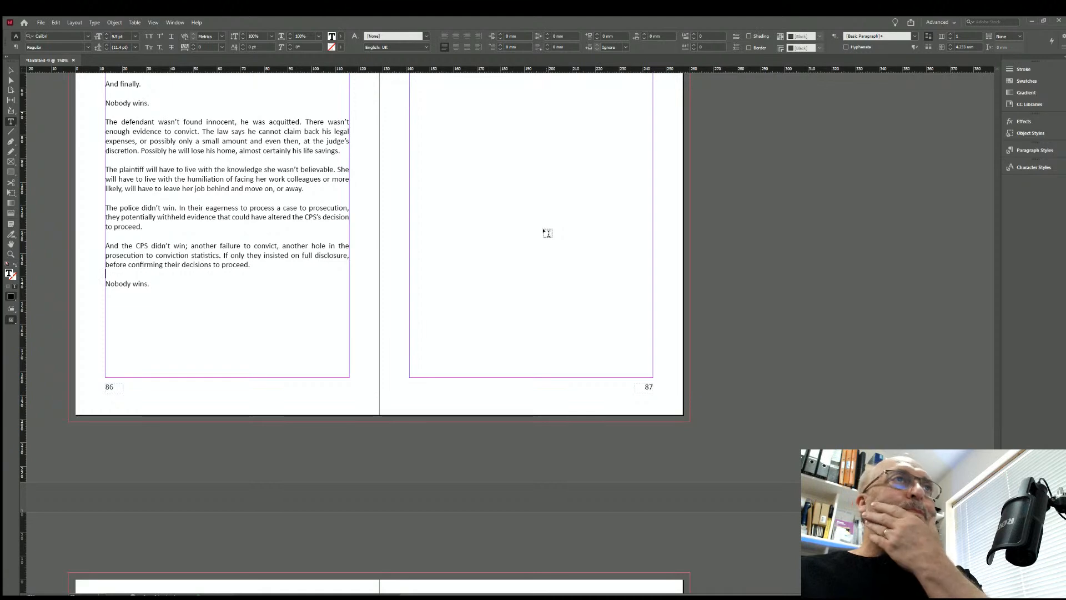
pyautogui.scroll(3, 497, 294)
pyautogui.scroll(2, 538, 347)
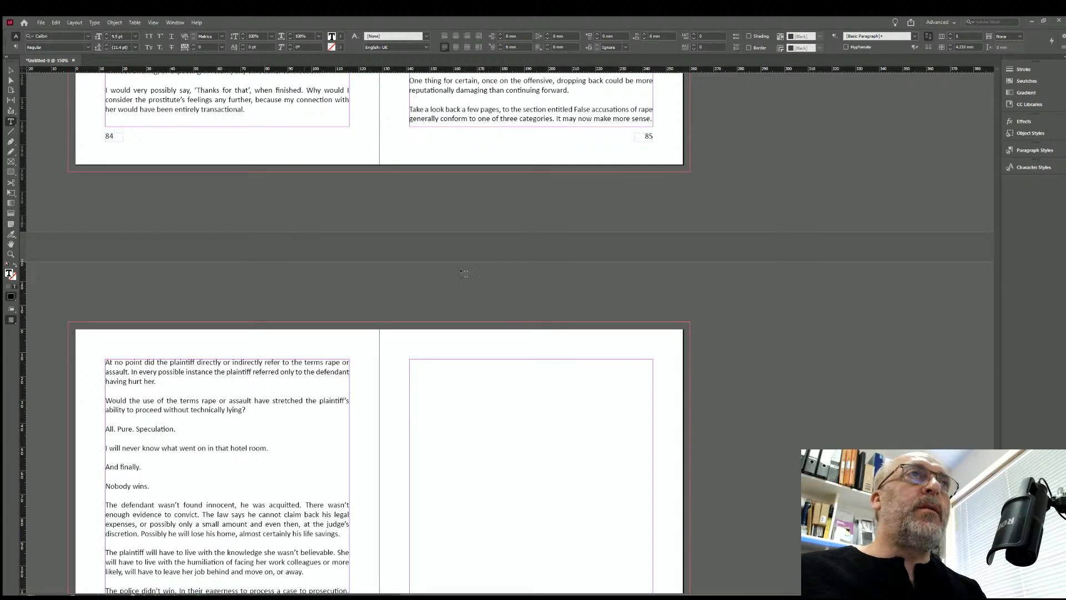
pyautogui.scroll(2, 568, 342)
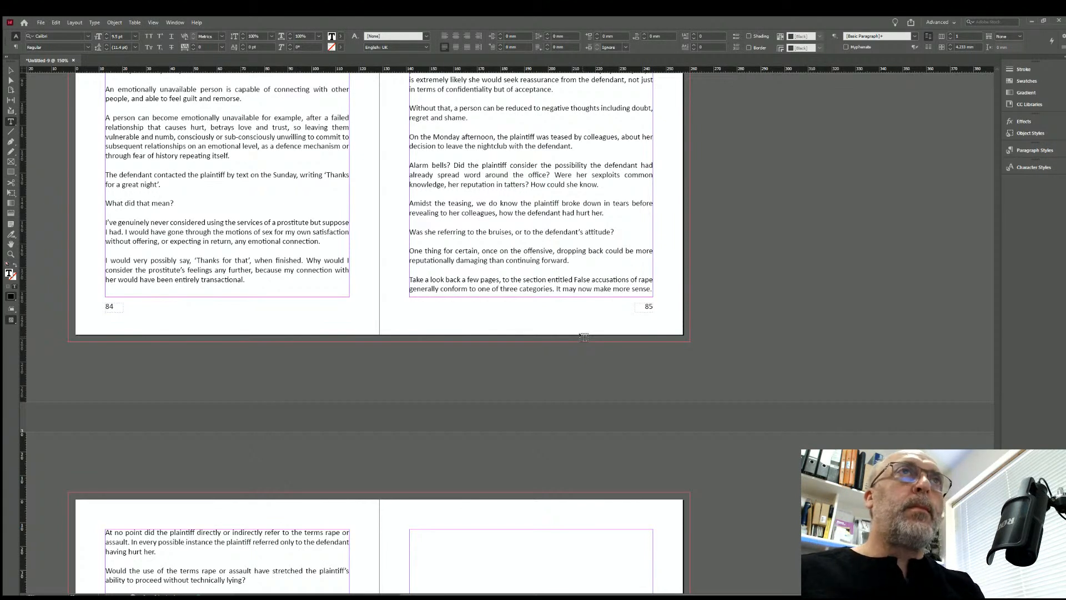
pyautogui.scroll(-5, 584, 337)
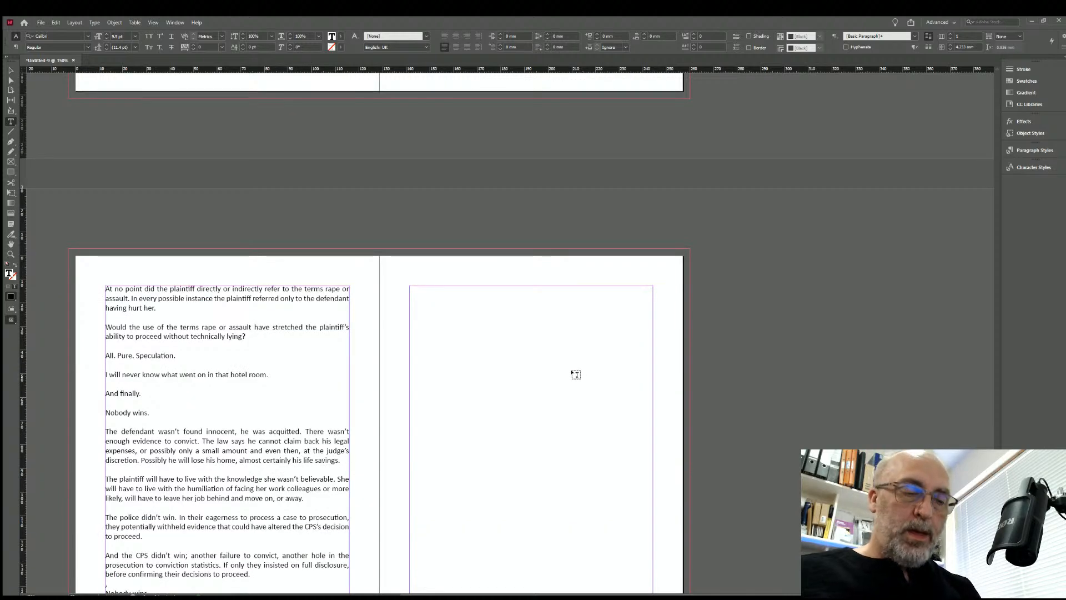
pyautogui.scroll(-2, 567, 371)
pyautogui.scroll(4, 561, 358)
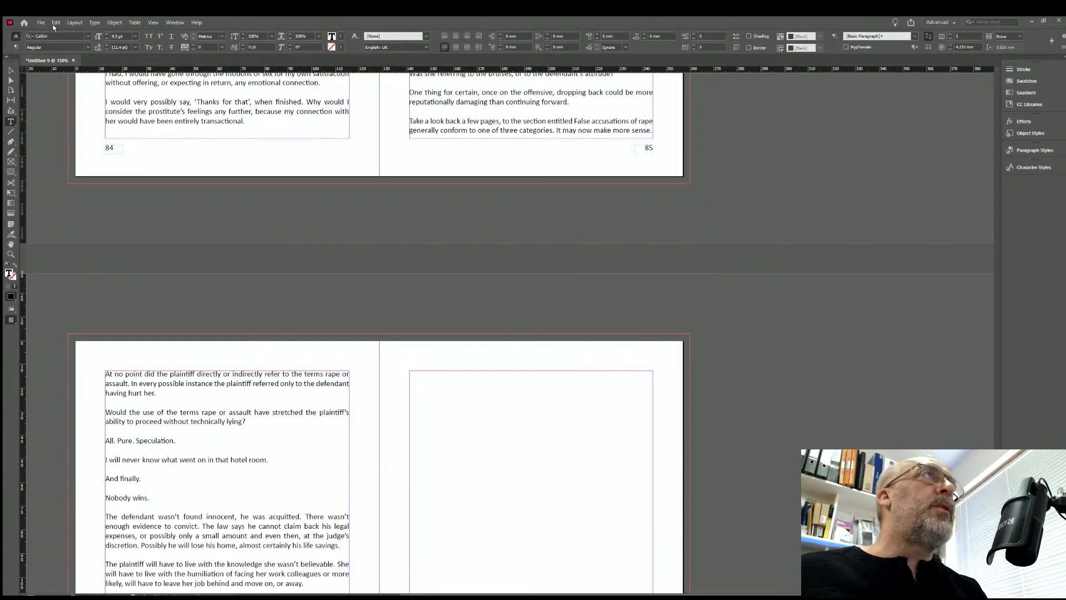